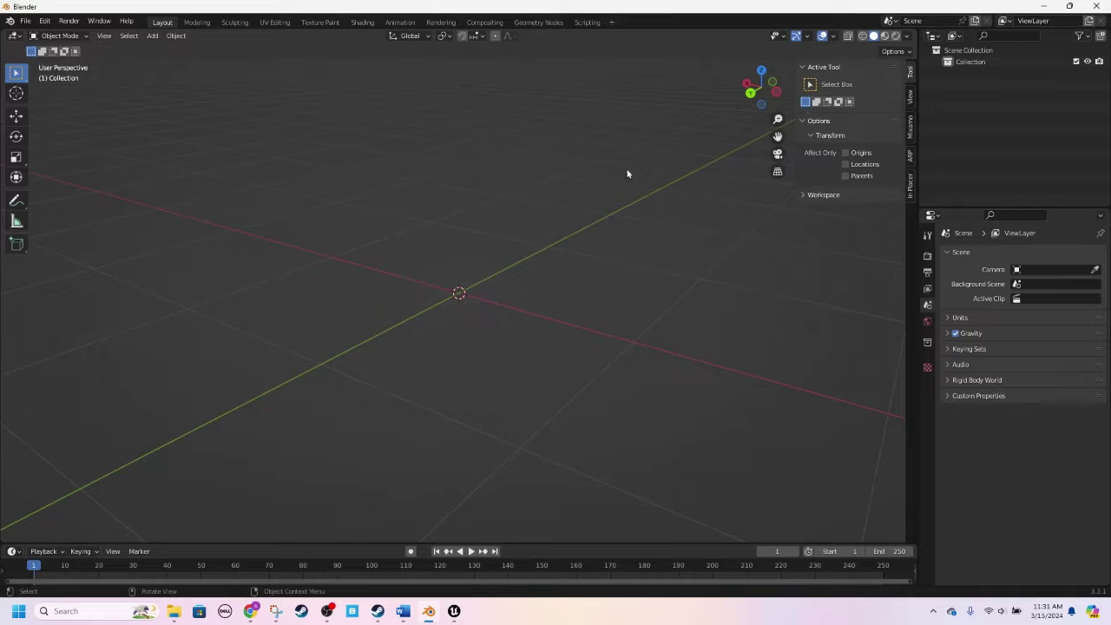
Step: Set the viewport to the back orthographic view and check the medieval sword reference photo in Chrome before returning to Blender
left_click(751, 95)
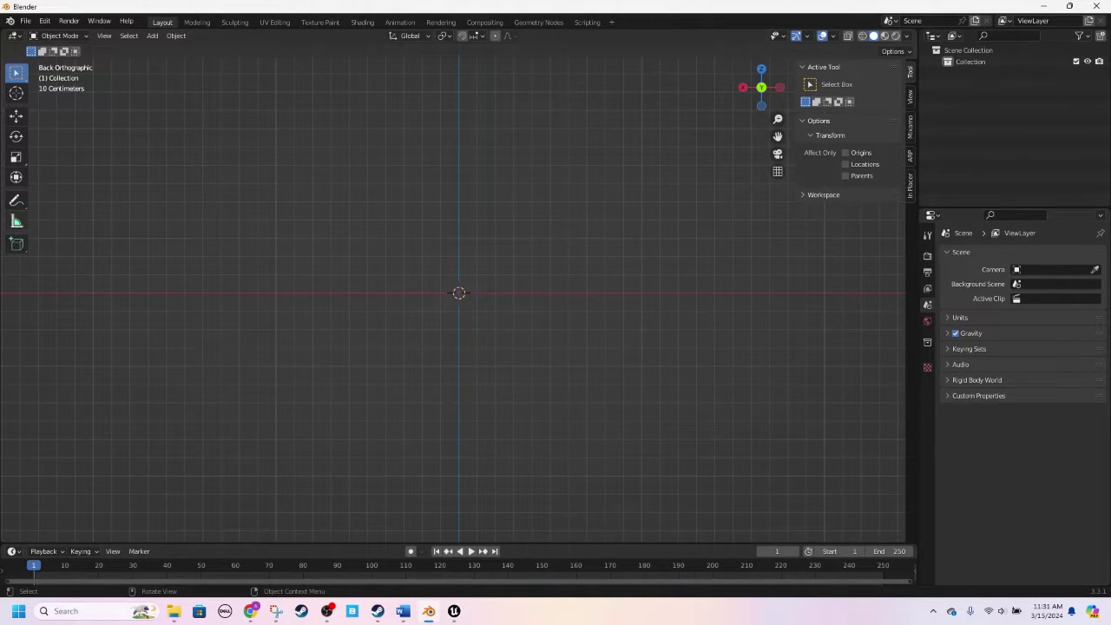
key("alt+Tab")
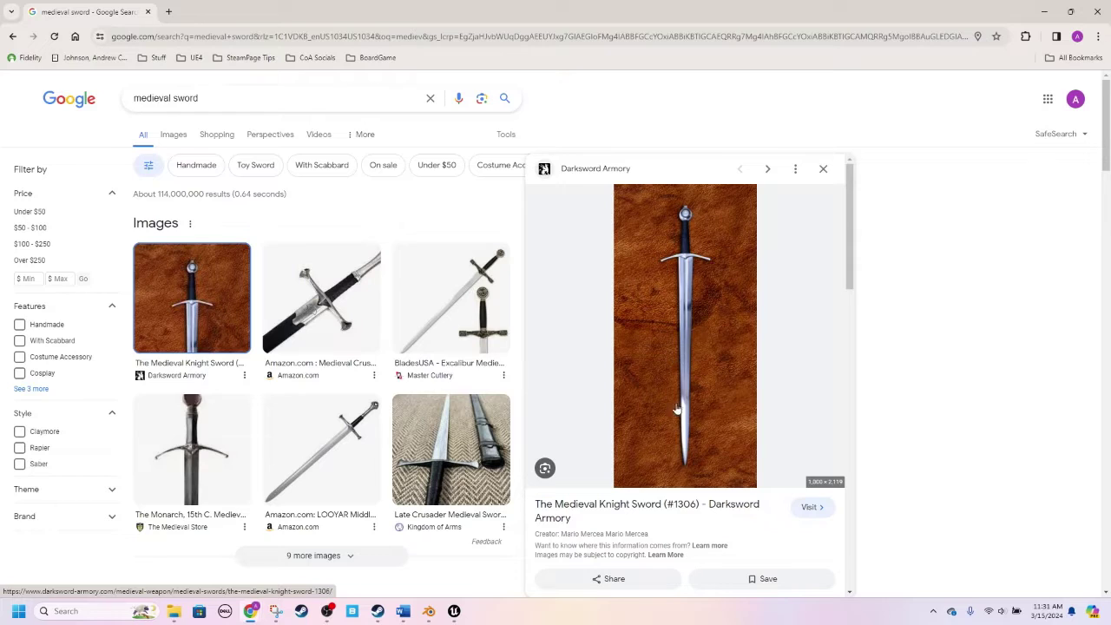
key("alt+Tab")
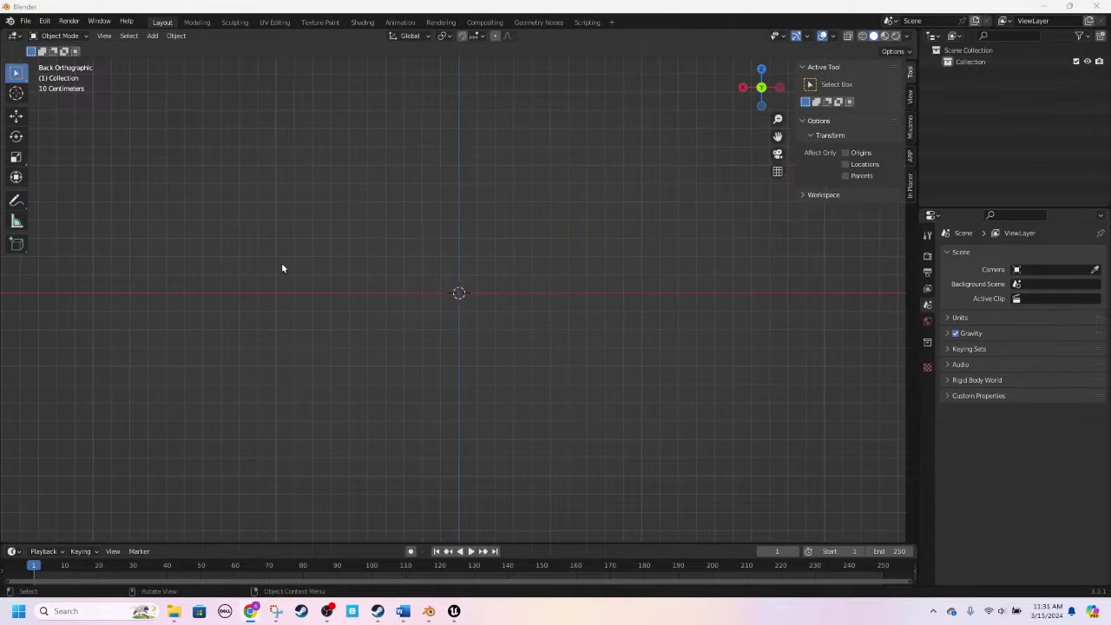
Step: Add a UV sphere at the origin and scale it down uniformly to about 0.16 m across
scroll(447, 314, "up", 3)
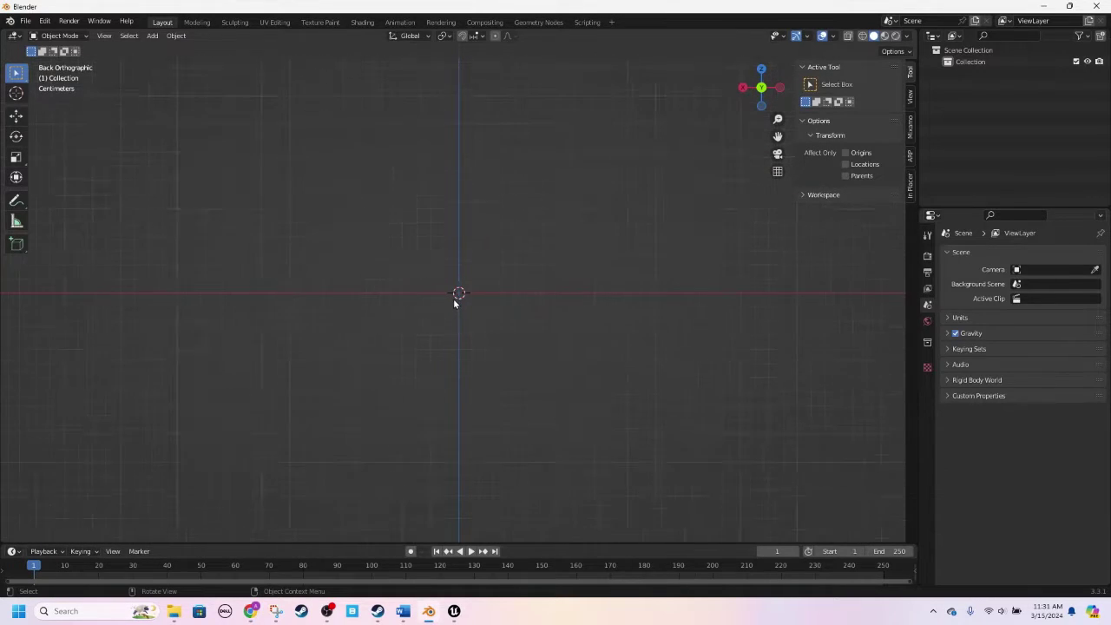
scroll(453, 299, "down", 3)
key("shift+a")
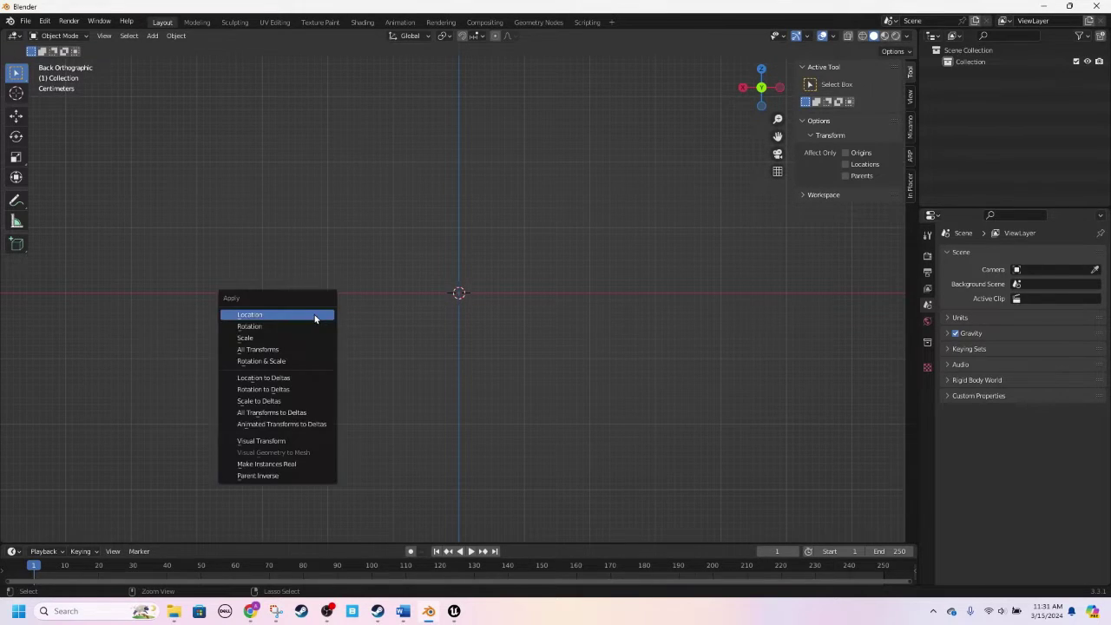
key("Escape")
key("shift+a")
mouse_move(315, 320)
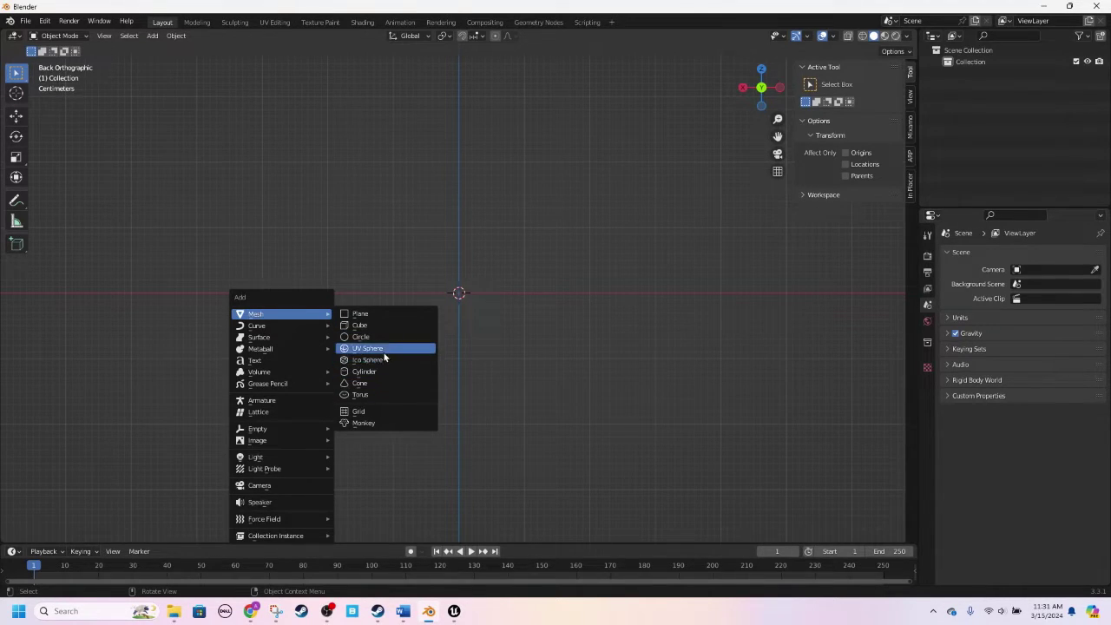
left_click(372, 349)
scroll(447, 318, "down", 10)
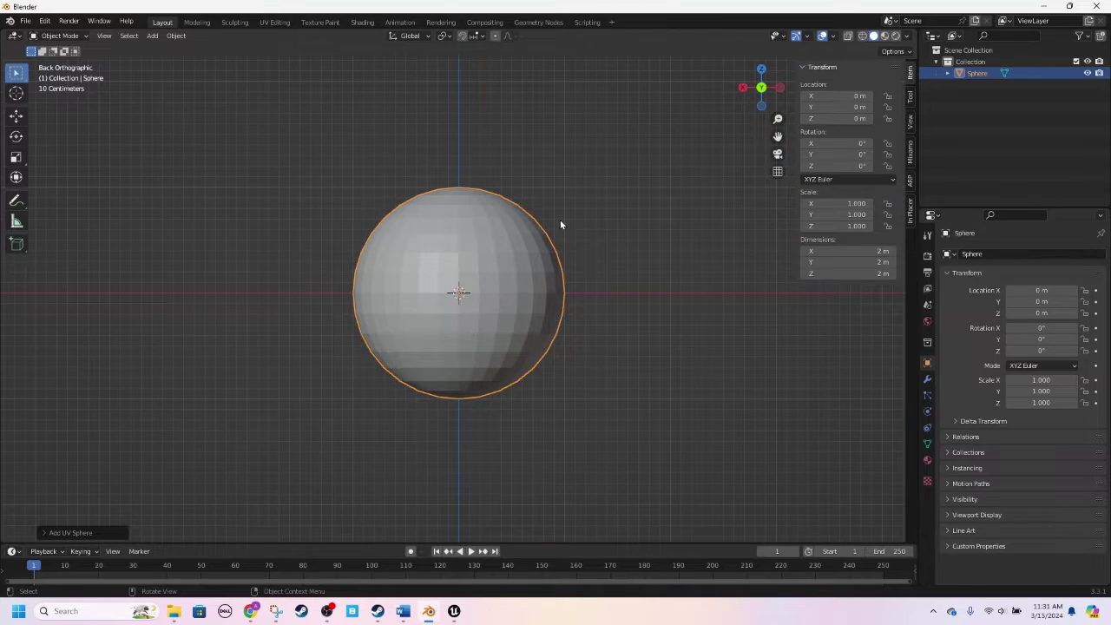
key("s")
left_click(486, 310)
Step: Flatten the sphere along the Y axis to a thickness of about 0.071 m
mouse_move(486, 310)
middle_mouse_down()
mouse_move(461, 324)
mouse_move(390, 305)
mouse_move(476, 292)
middle_mouse_up()
scroll(462, 318, "down", 5)
scroll(467, 302, "up", 8)
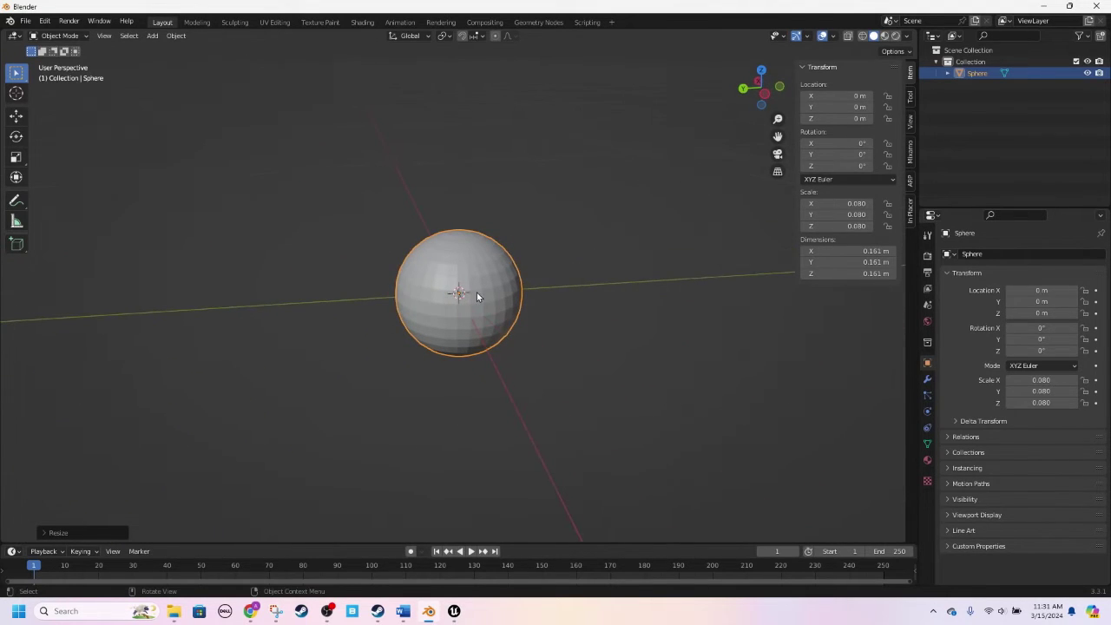
key("s")
key("y")
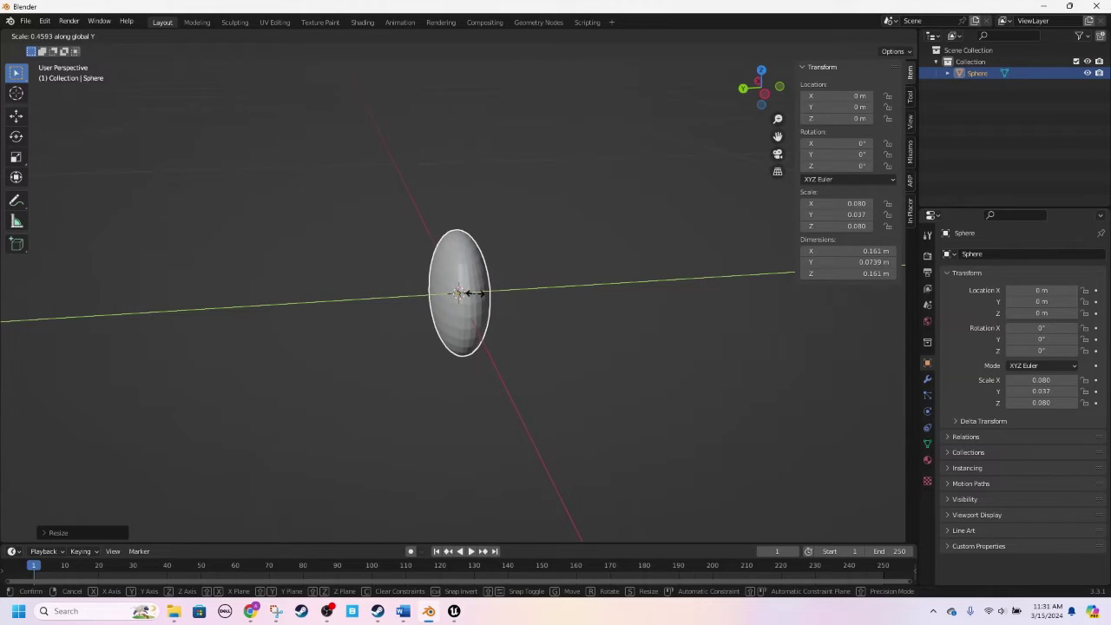
left_click(474, 293)
Step: Add a cylinder mesh at the origin and scale it down uniformly to roughly the size of the sphere
scroll(470, 308, "up", 4)
middle_click_drag(469, 308, 710, 217)
scroll(710, 218, "down", 3)
middle_click_drag(625, 236, 459, 288)
left_click(744, 90)
scroll(460, 287, "down", 3)
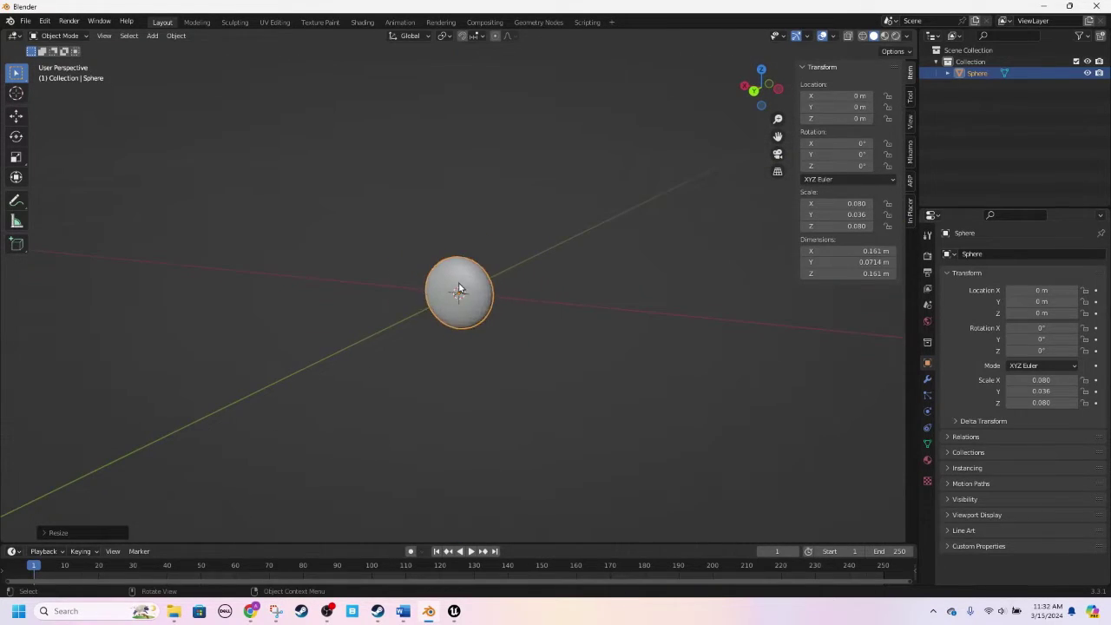
key("shift+a")
mouse_move(455, 323)
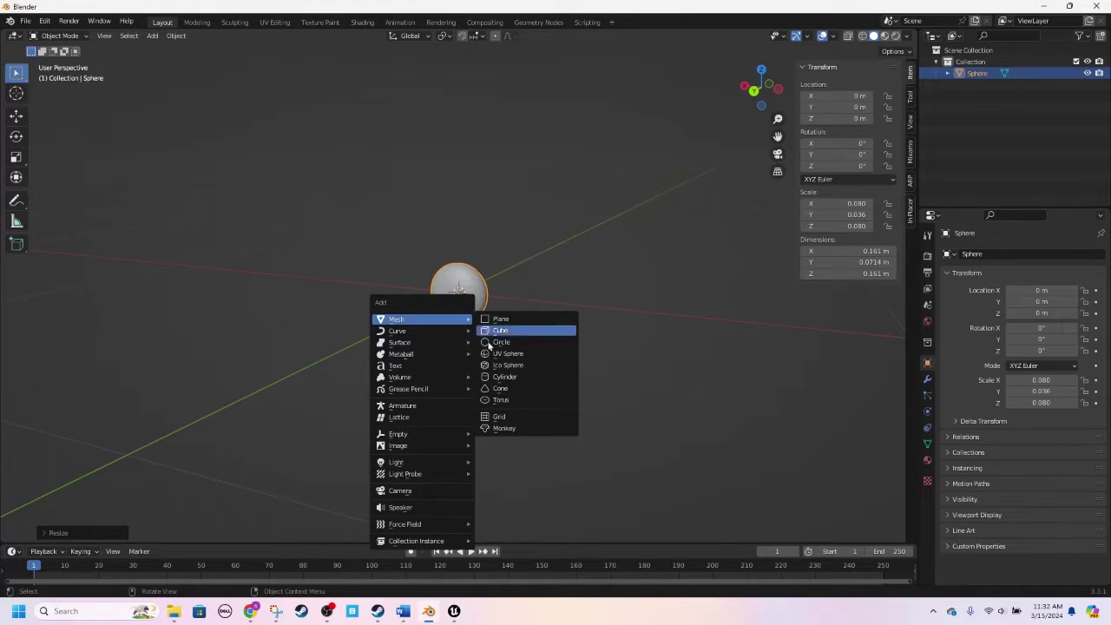
left_click(510, 376)
scroll(482, 349, "down", 6)
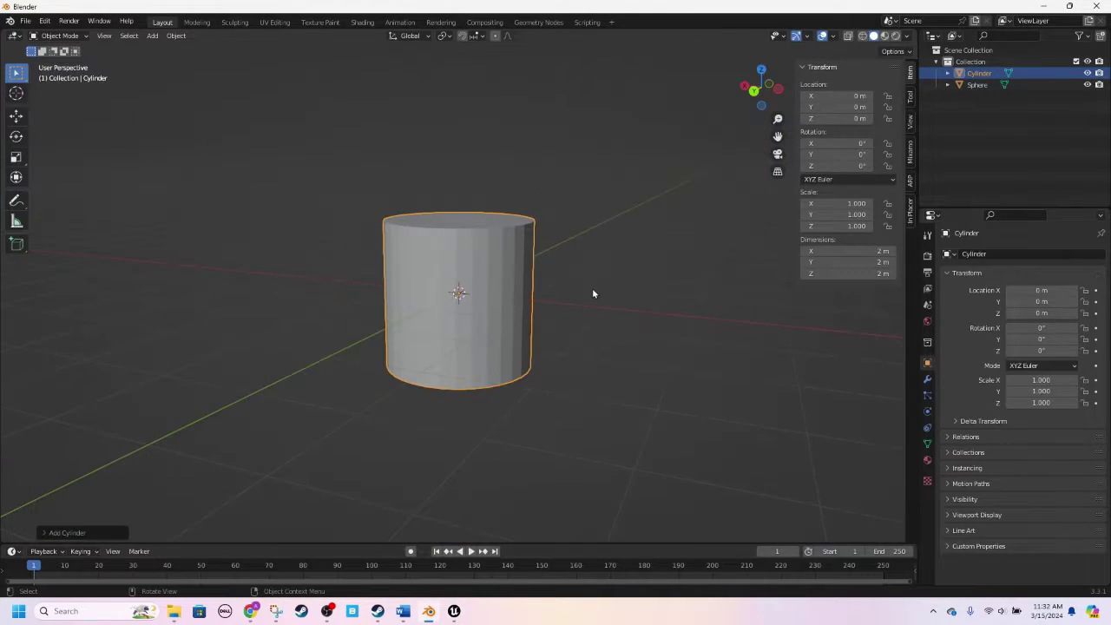
key("s")
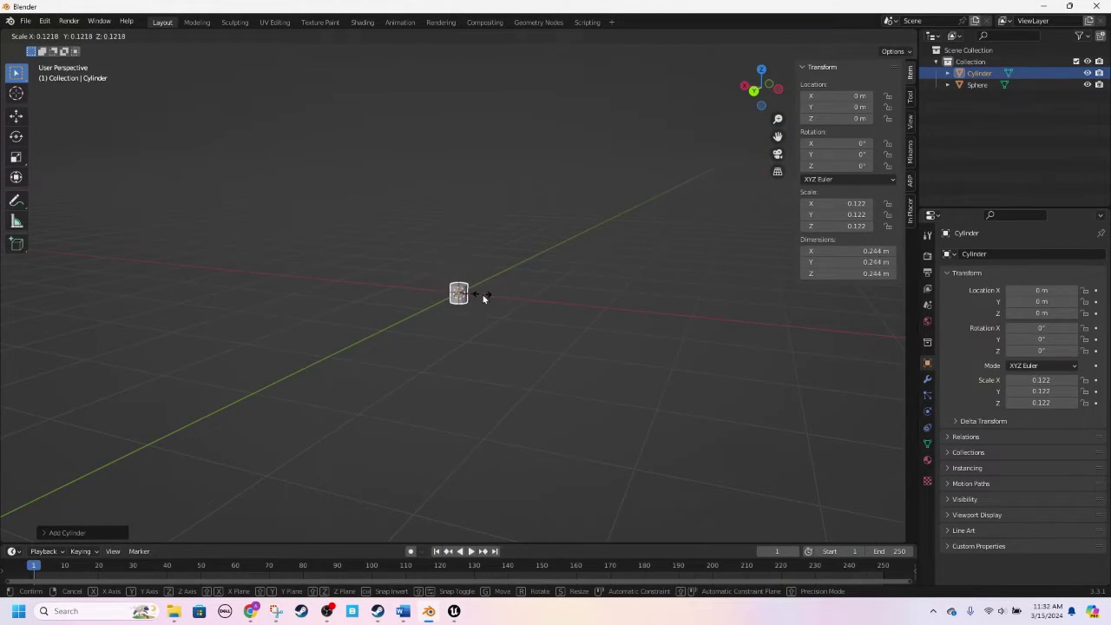
left_click(468, 308)
Step: Raise the cylinder along Z to about 0.248 m and shrink it uniformly to about 0.079 m
scroll(468, 309, "up", 4)
key("g")
key("z")
left_click(493, 194)
key("s")
left_click(476, 187)
Step: Lower the cylinder to about 0.187 m on Z and stretch it along Z to about 0.355 m long
scroll(485, 212, "up", 3)
middle_click_drag(483, 212, 549, 187)
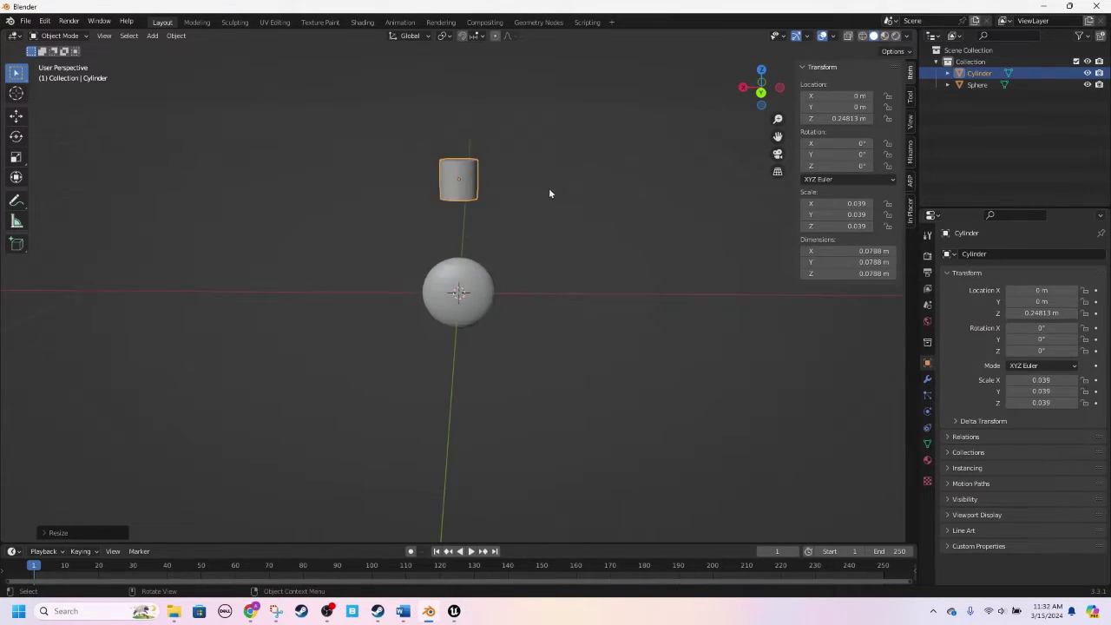
left_click(762, 87)
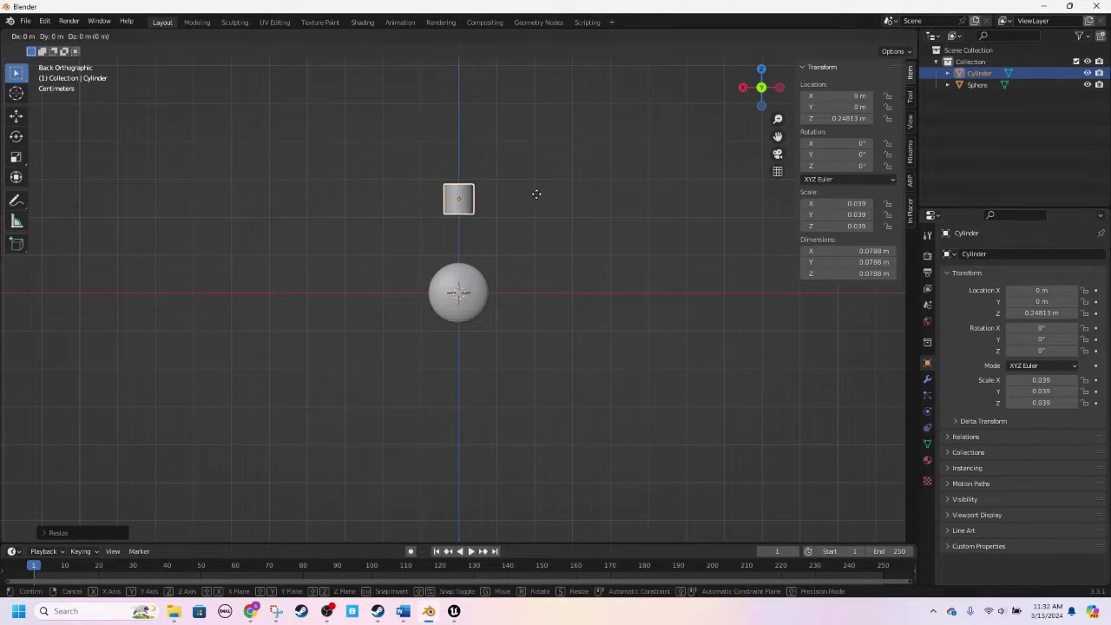
key("g")
key("z")
left_click(540, 222)
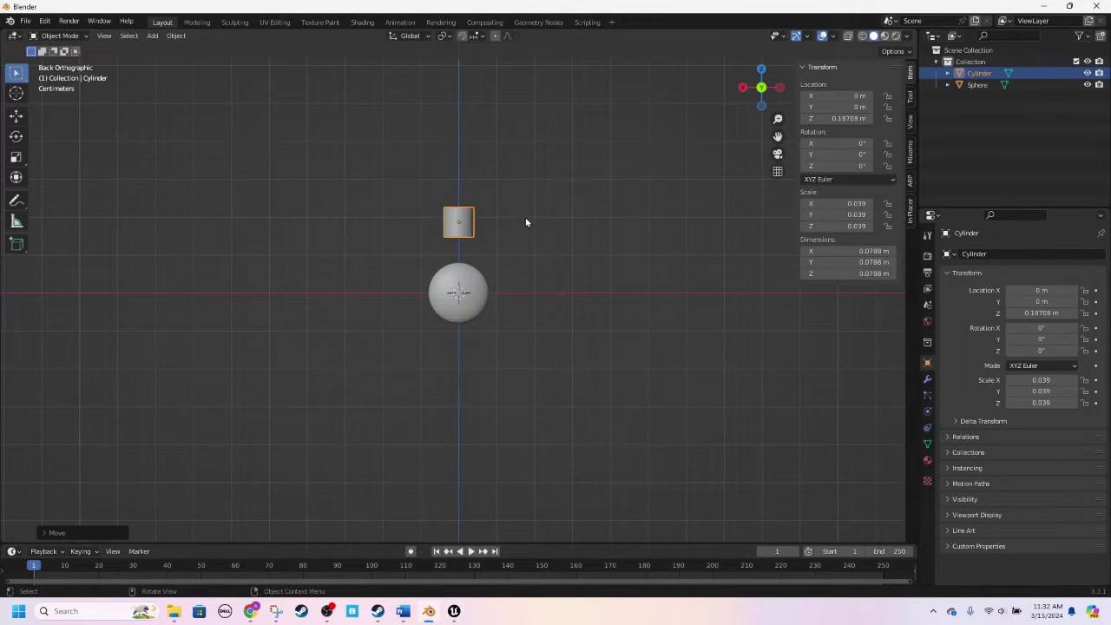
key("s")
key("z")
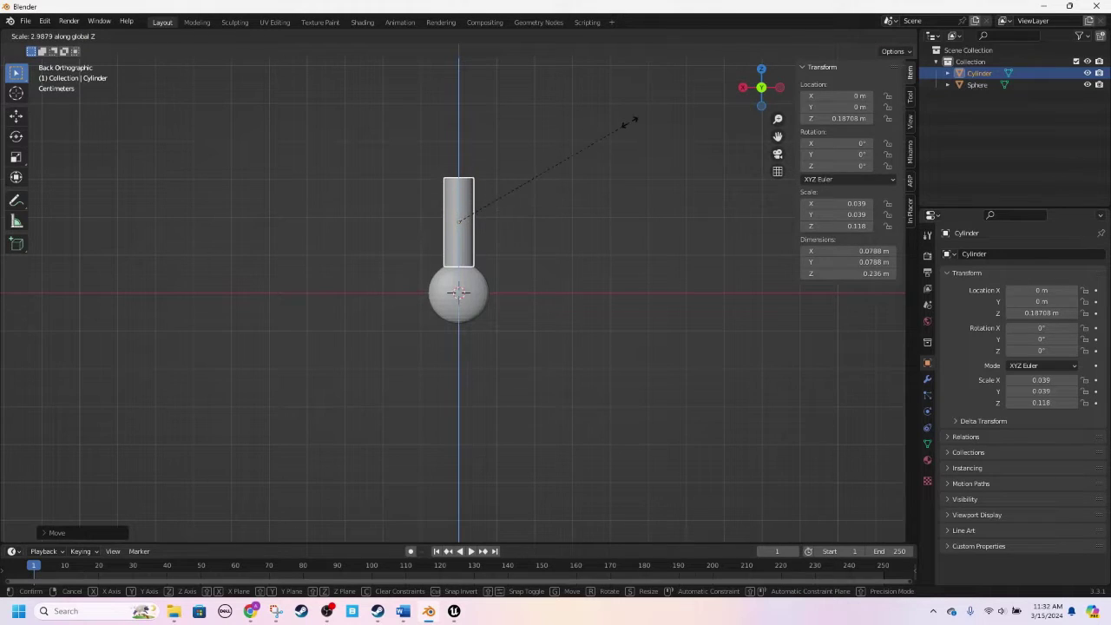
left_click(714, 72)
Step: Move the stretched cylinder up along Z to about 0.222 m so its lower end sits slightly inside the sphere
scroll(615, 135, "up", 2)
scroll(614, 136, "down", 2)
key("g")
key("z")
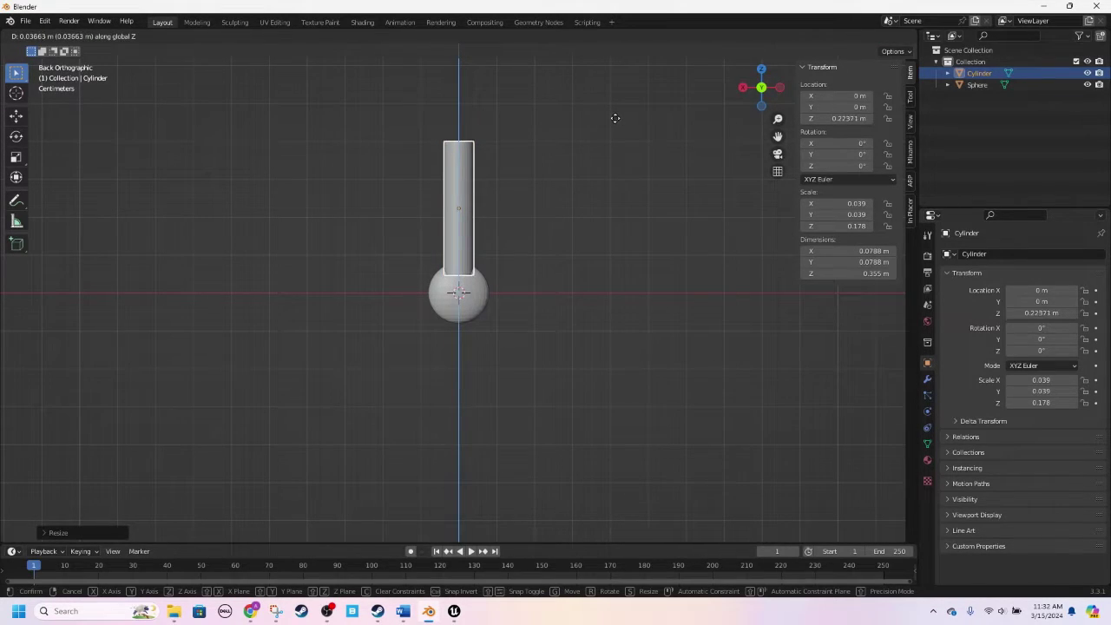
left_click(614, 126)
Step: Scale the cylinder along Y to about 0.048 m so the grip matches the flattened sphere's thickness
scroll(555, 208, "up", 3)
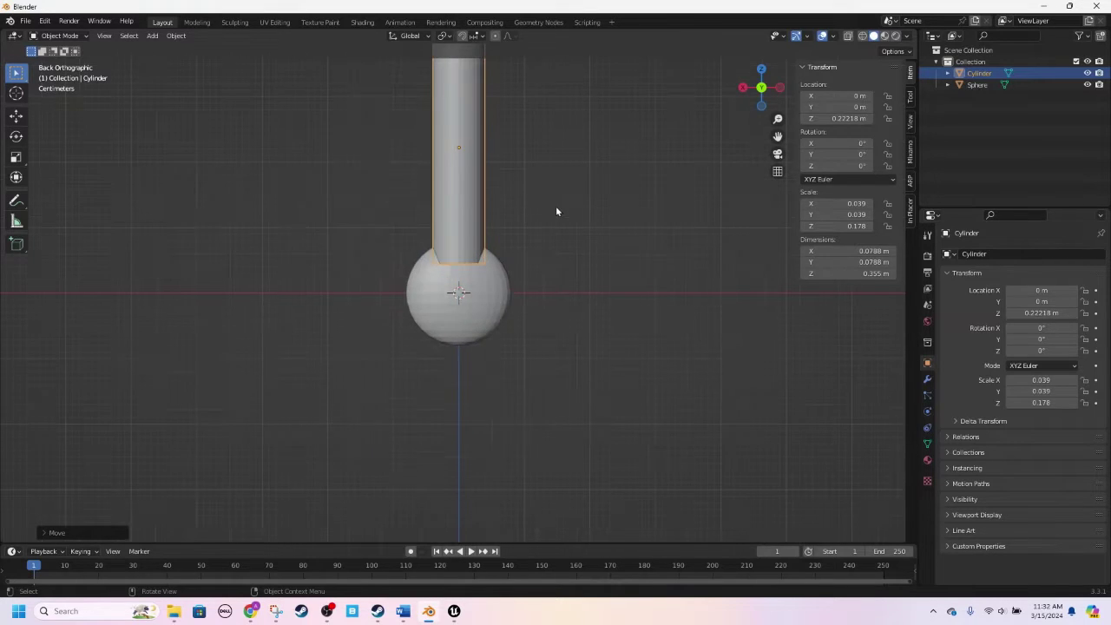
middle_click_drag(555, 208, 571, 211)
left_click(782, 91)
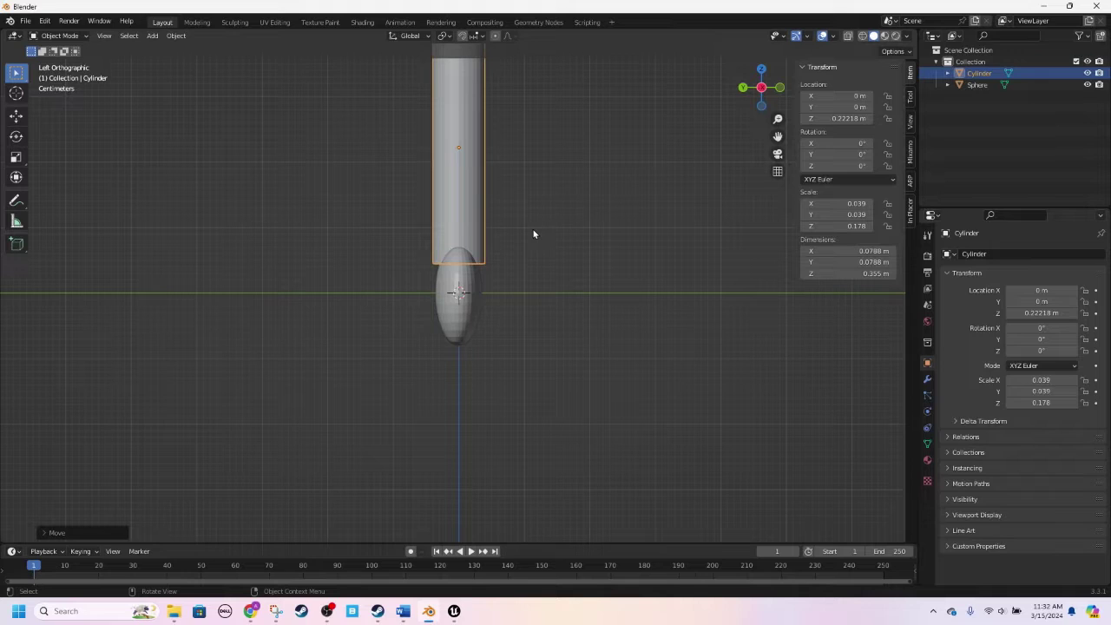
key("s")
key("y")
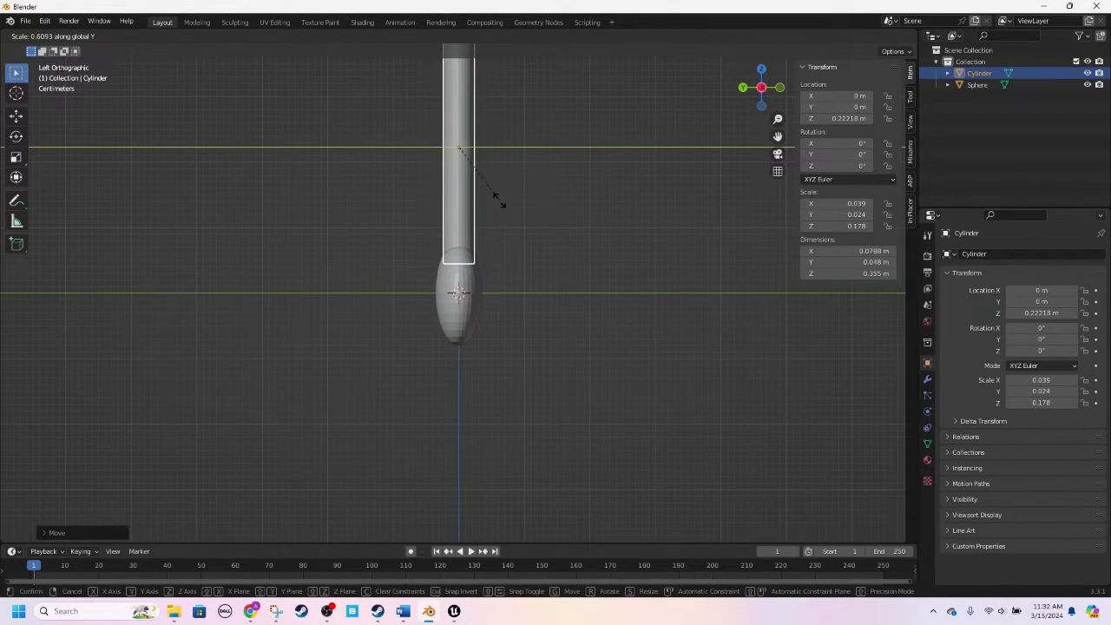
left_click(499, 202)
Step: Add a cube mesh at the origin and scale it down uniformly to about 0.21 m per side
key("KP_5")
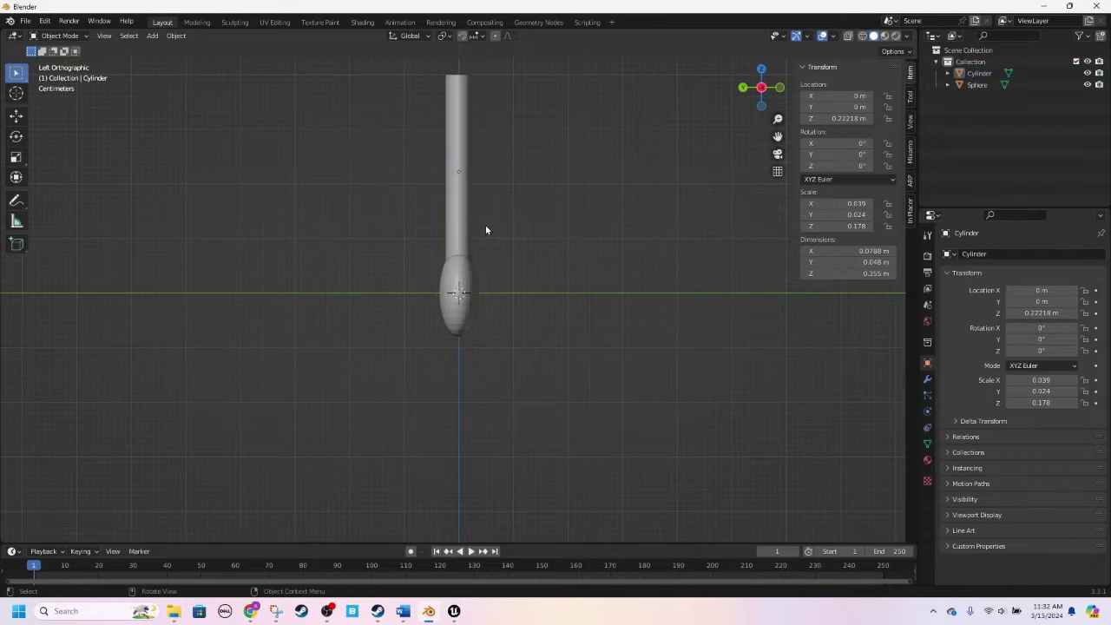
key("Tab")
key("Tab")
middle_click_drag(438, 222, 545, 243)
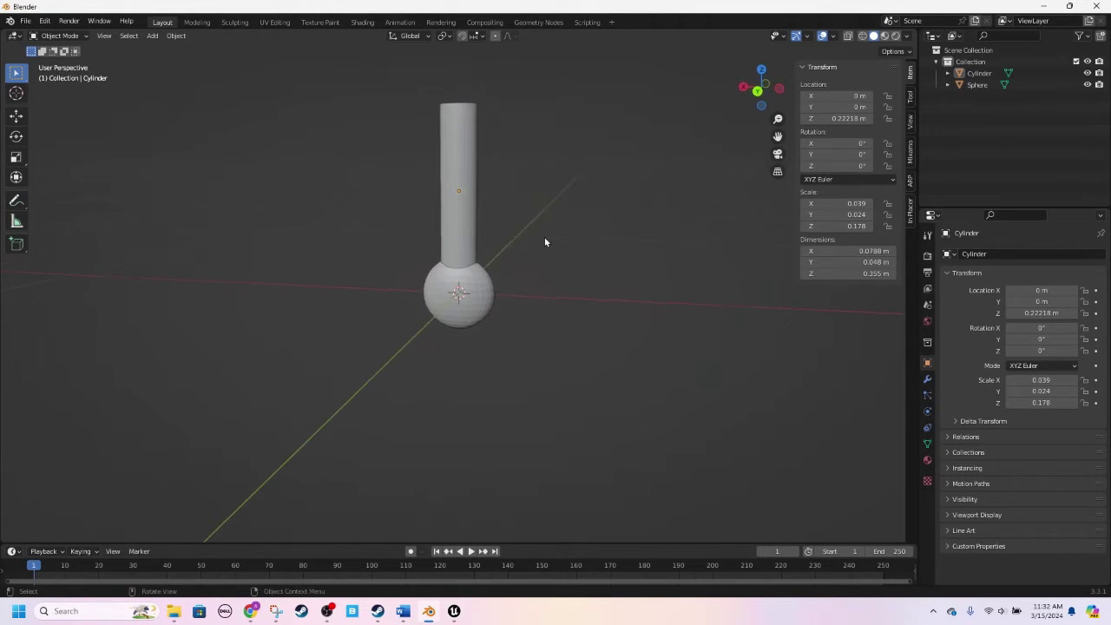
left_click(758, 91)
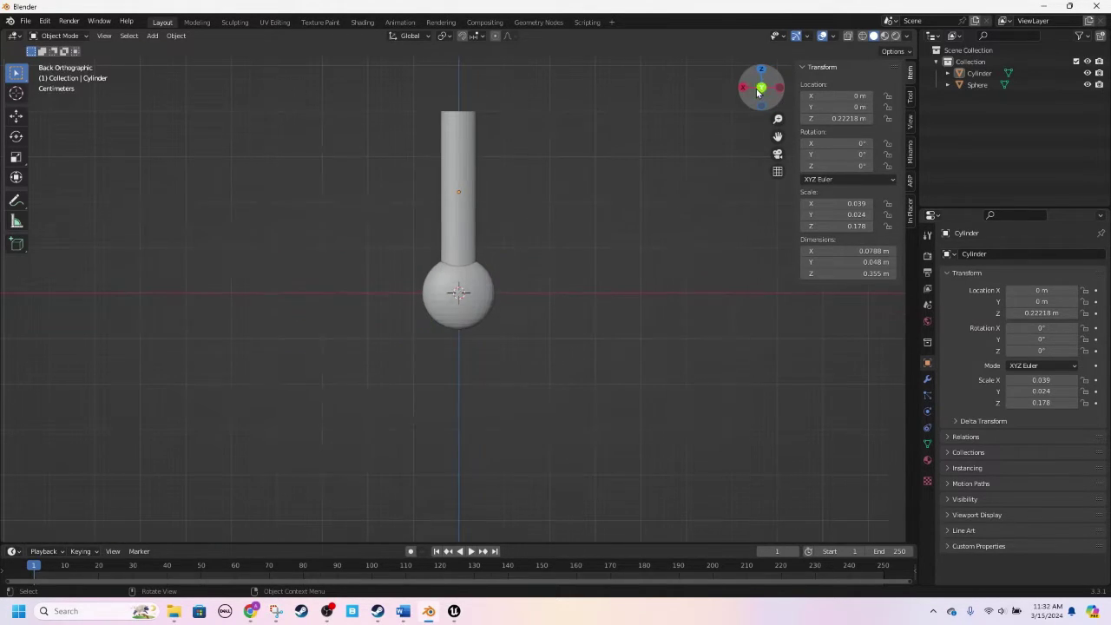
scroll(499, 190, "down", 3)
middle_click_drag(497, 189, 477, 275, "shift")
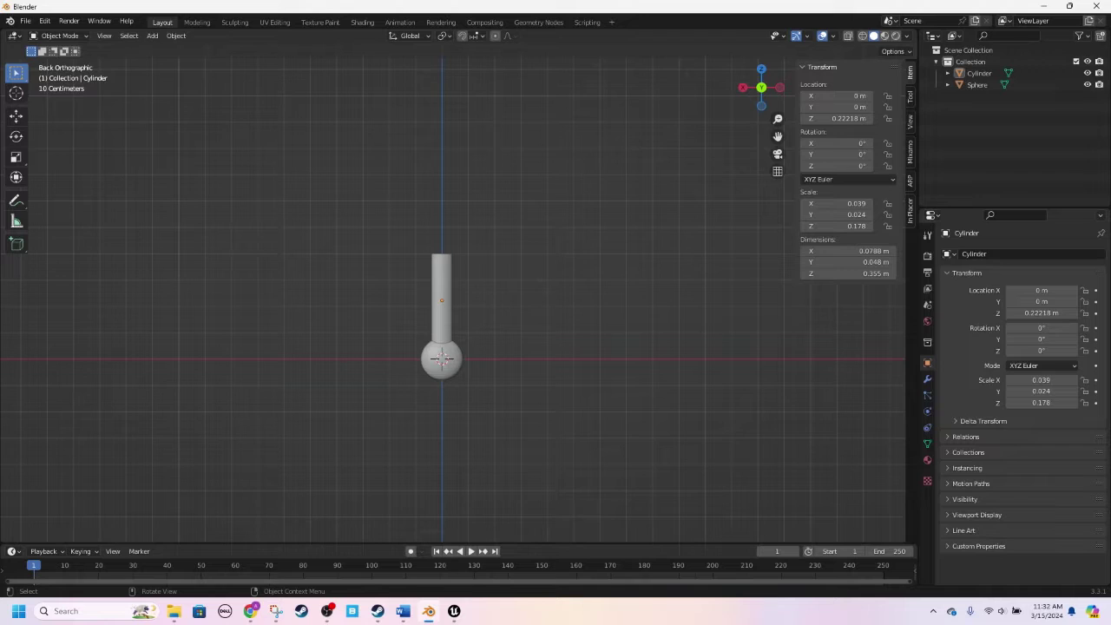
key("shift+a")
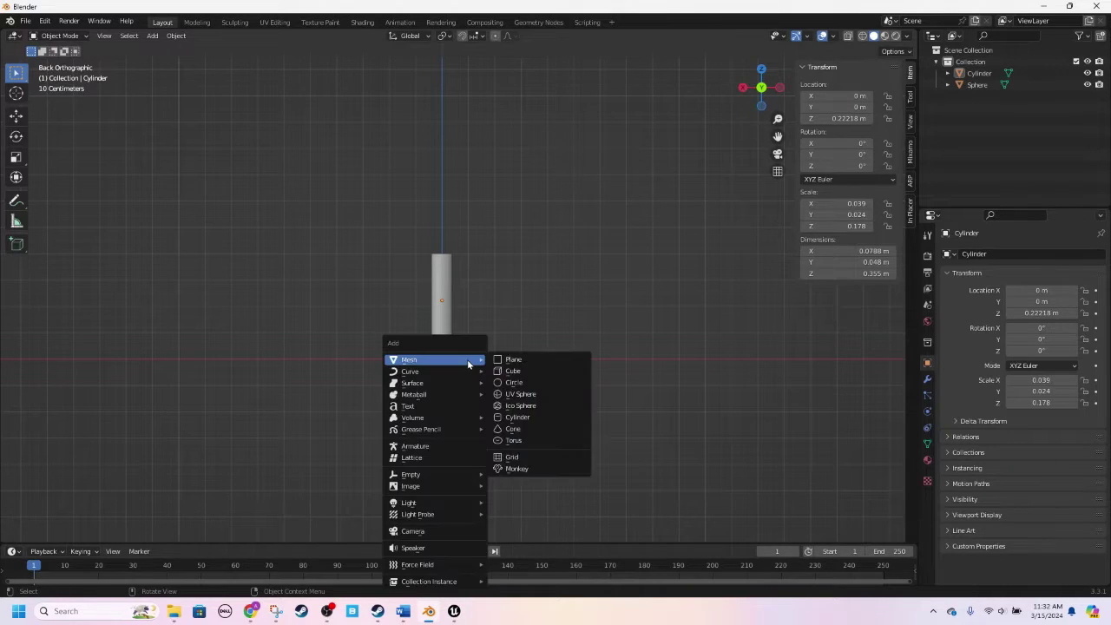
left_click(513, 370)
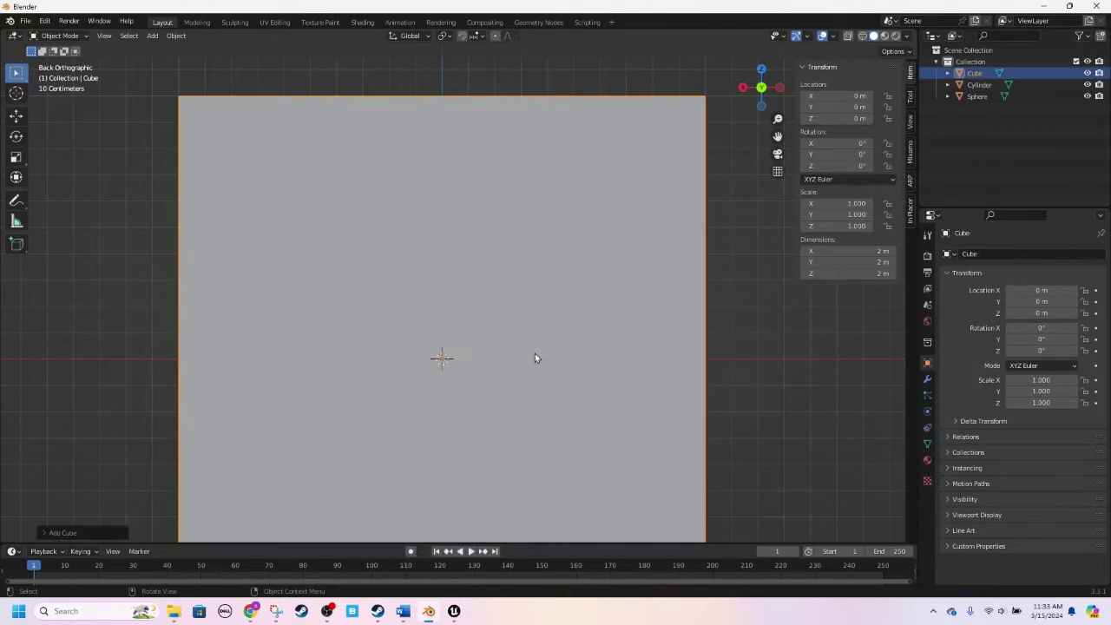
key("s")
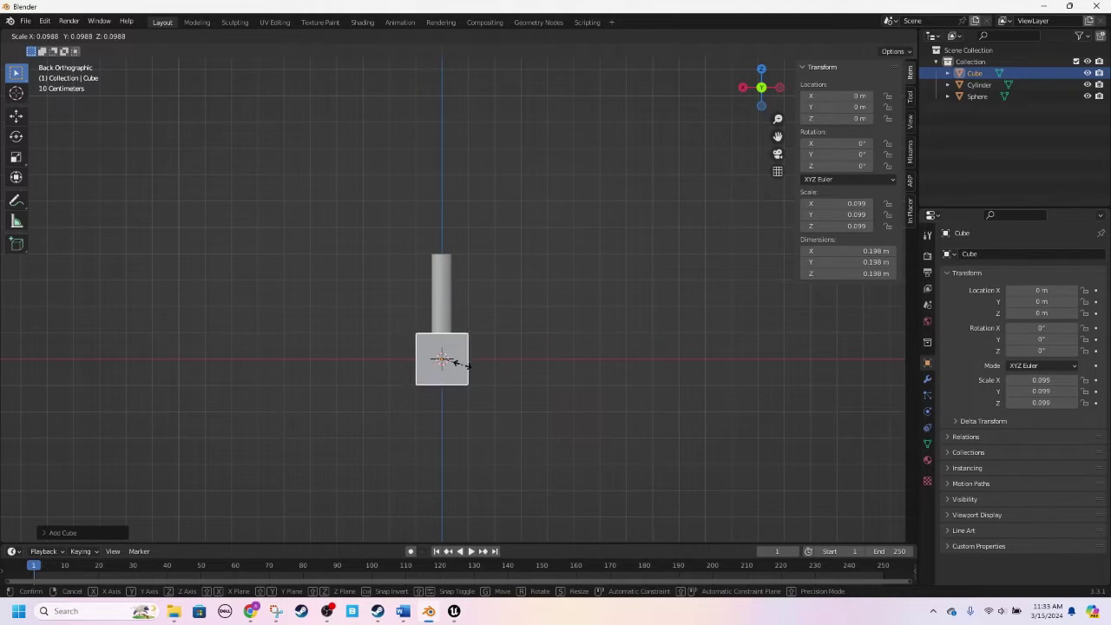
left_click(458, 359)
Step: Move the cube up along Z to about 0.538 m, just above the top of the cylinder
key("g")
key("z")
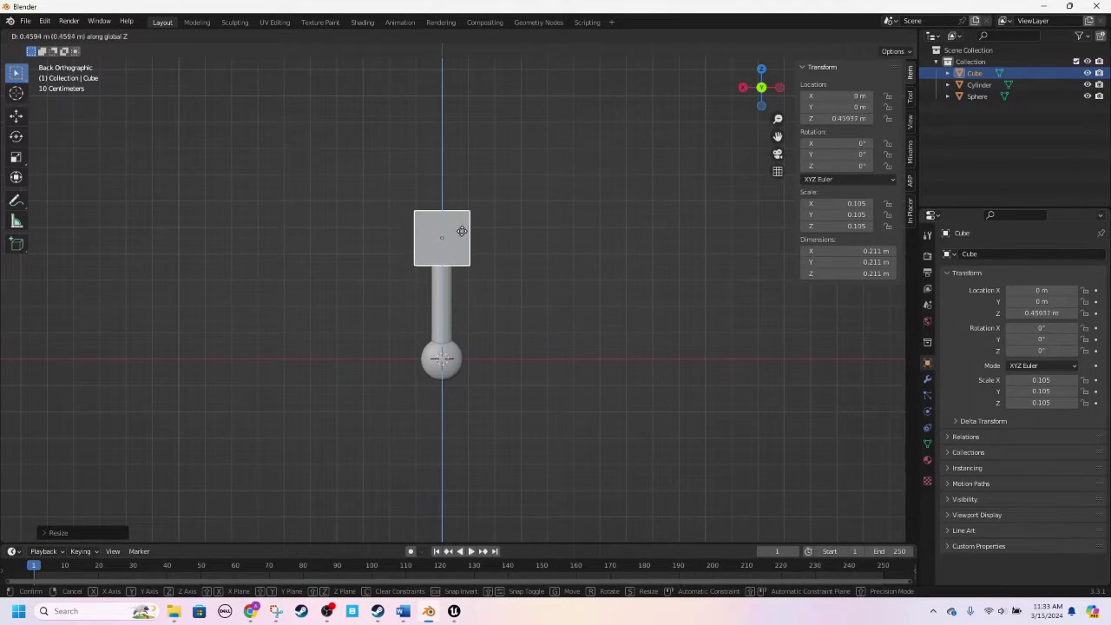
left_click(463, 217)
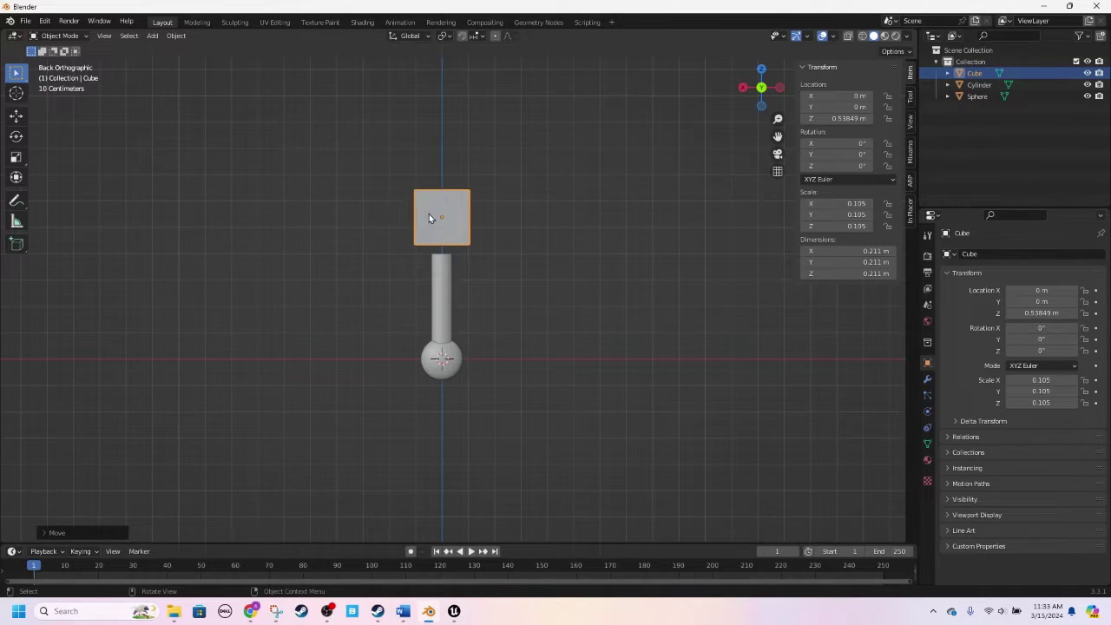
Step: In Edit Mode, add a centred vertical loop cut through the cube and clear the selection
key("Tab")
key("ctrl")
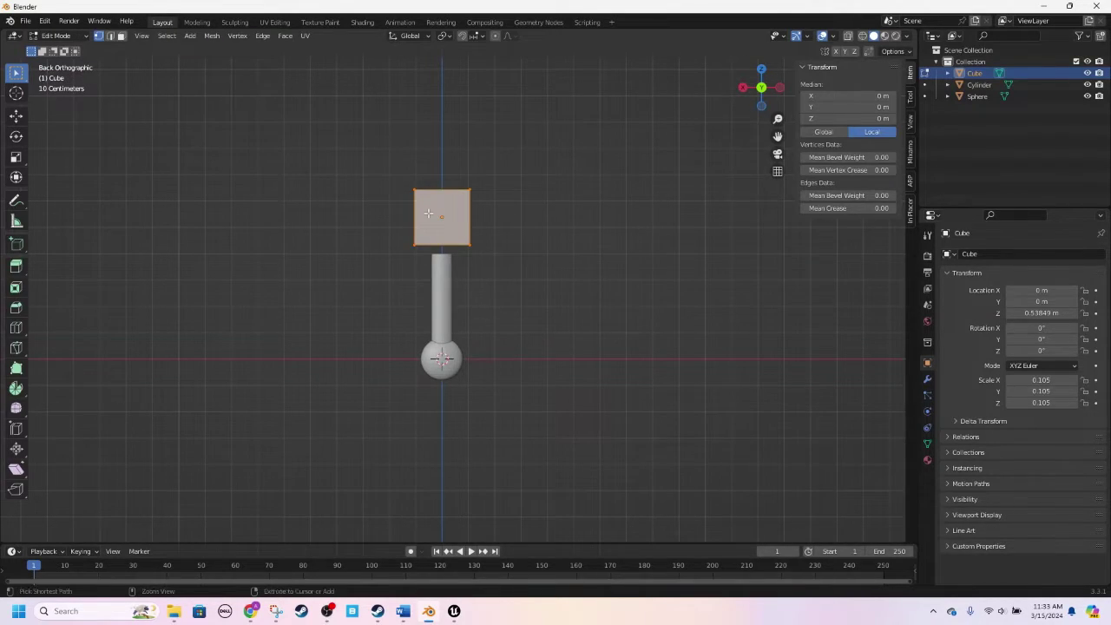
key("ctrl+r")
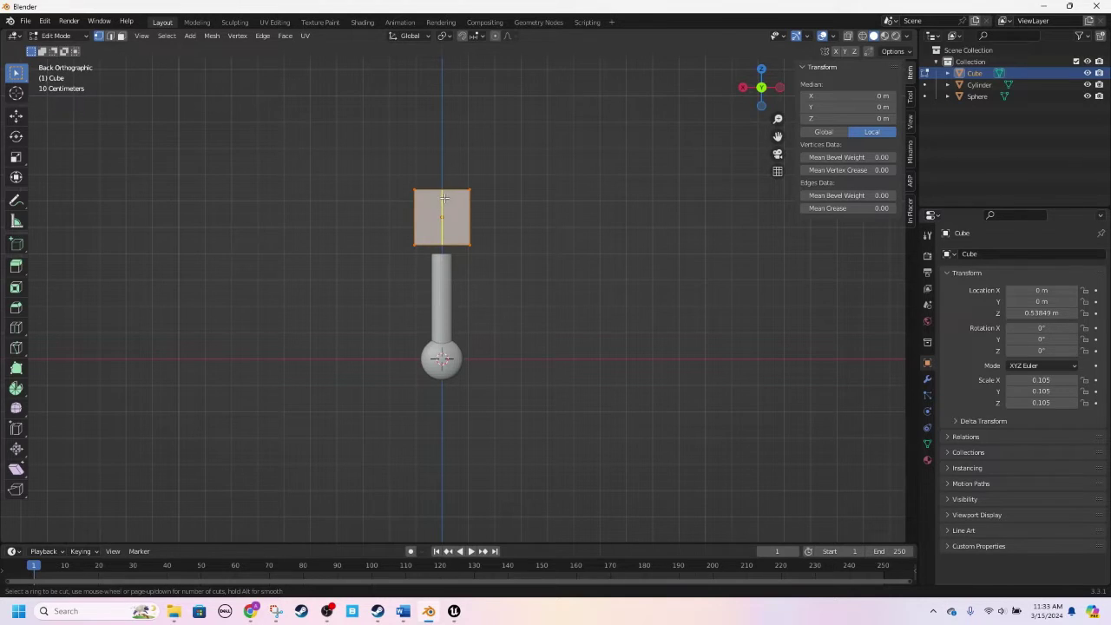
left_click(443, 198)
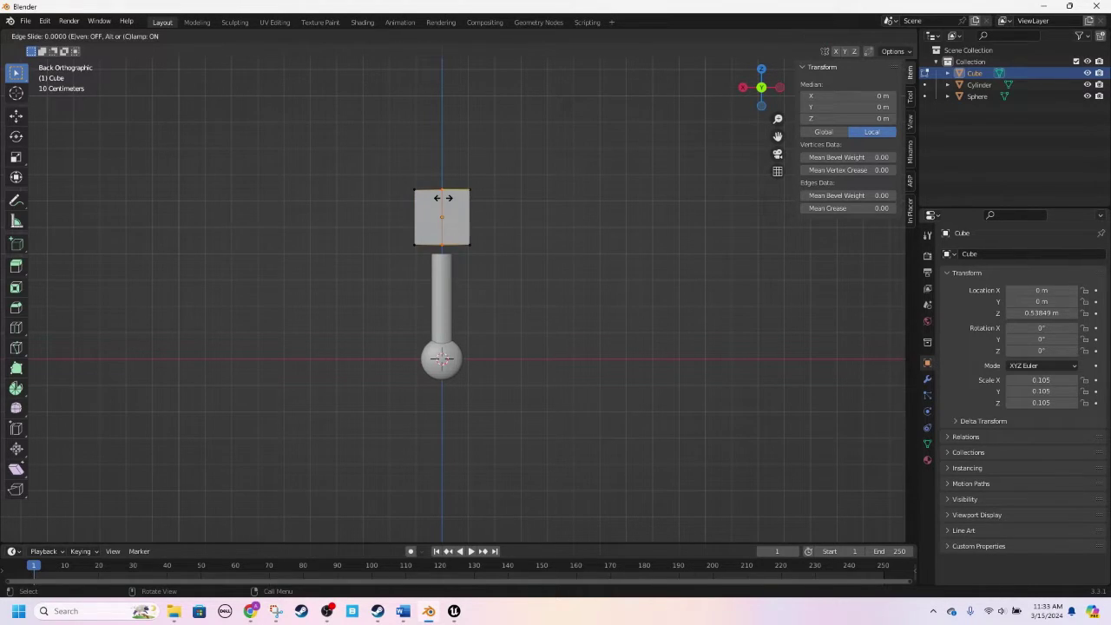
right_click(443, 198)
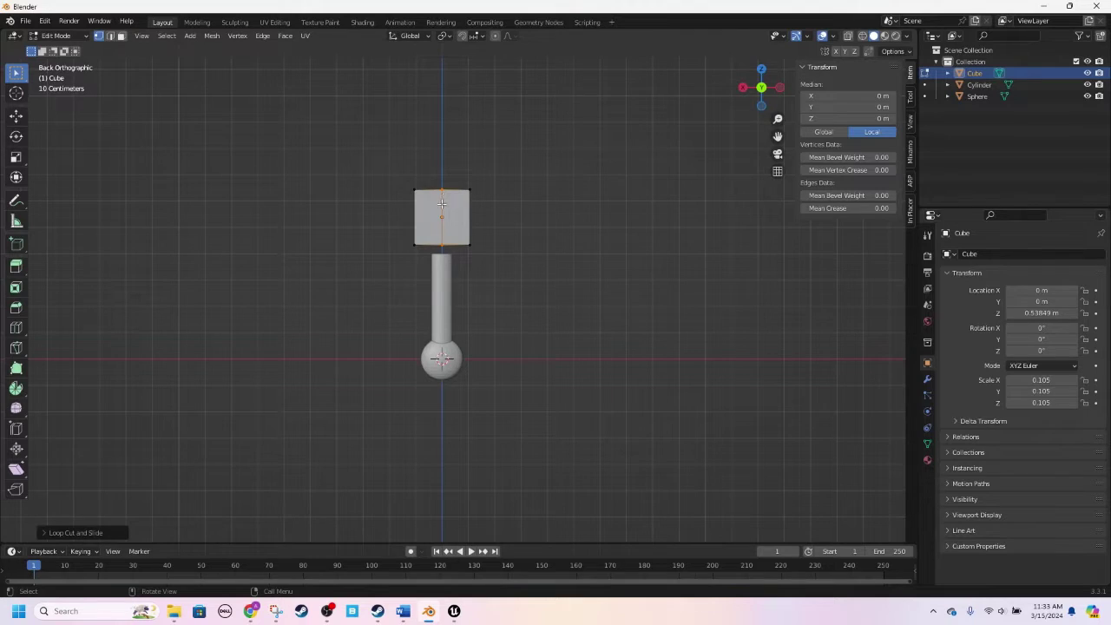
left_click(561, 194)
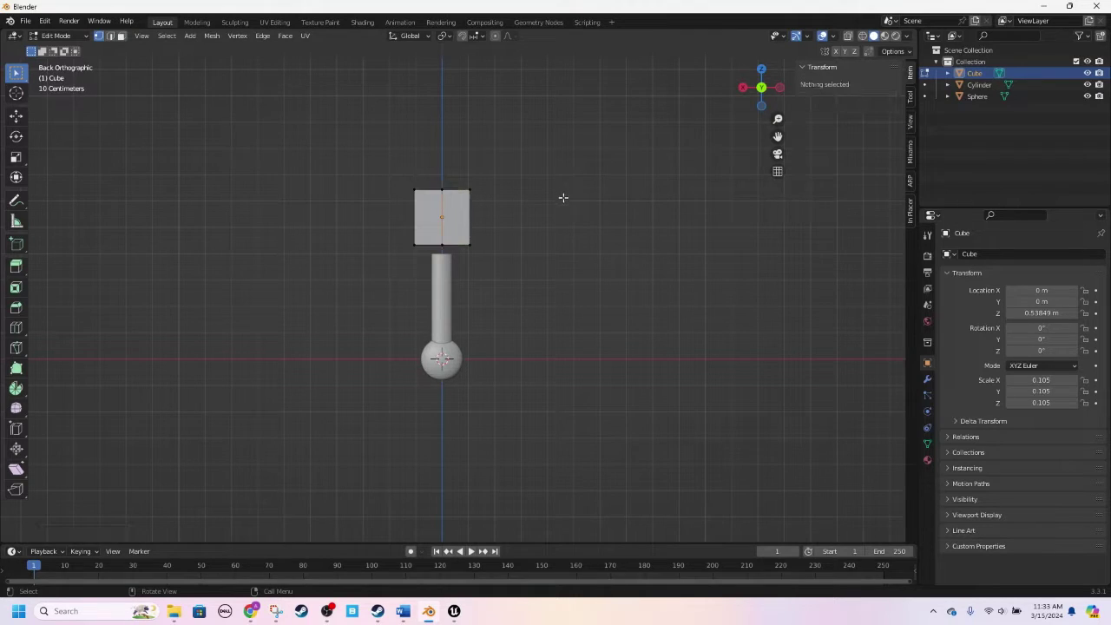
Step: Delete the four outer vertices of the cube's +X half in see-through wireframe display, and return to Object Mode with solid shading
left_click(849, 38)
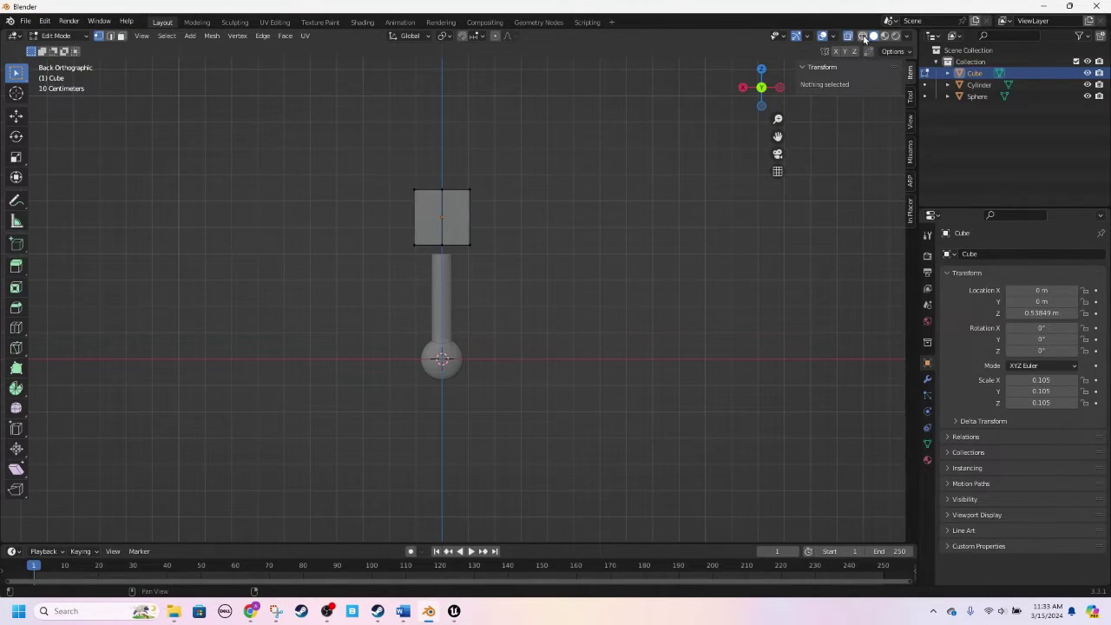
left_click(864, 37)
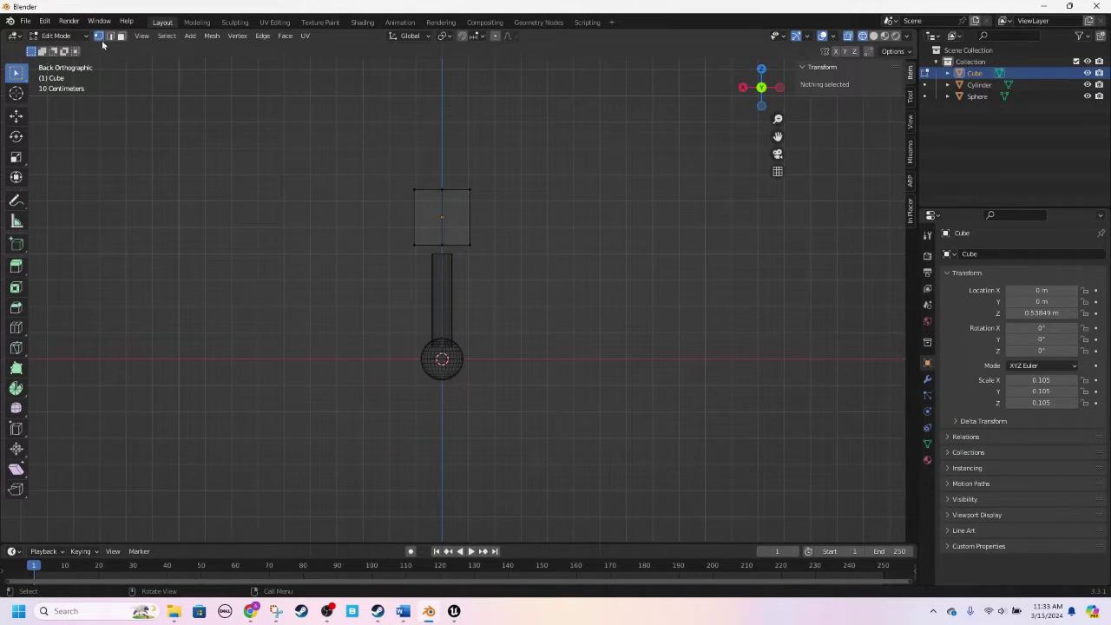
left_click_drag(369, 167, 426, 261)
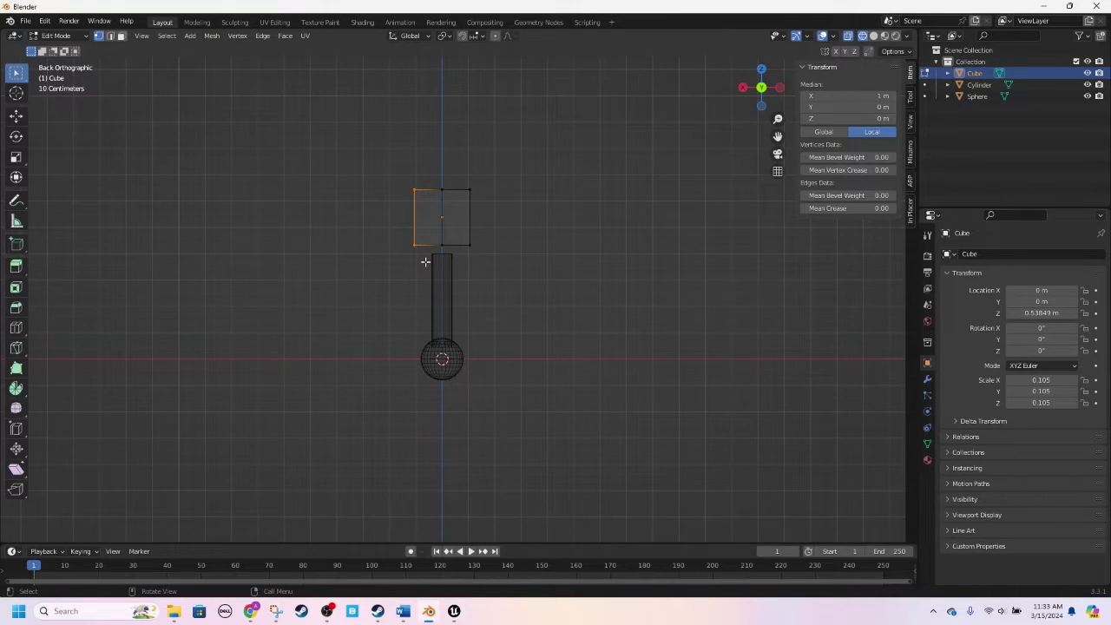
key("x")
left_click(425, 263)
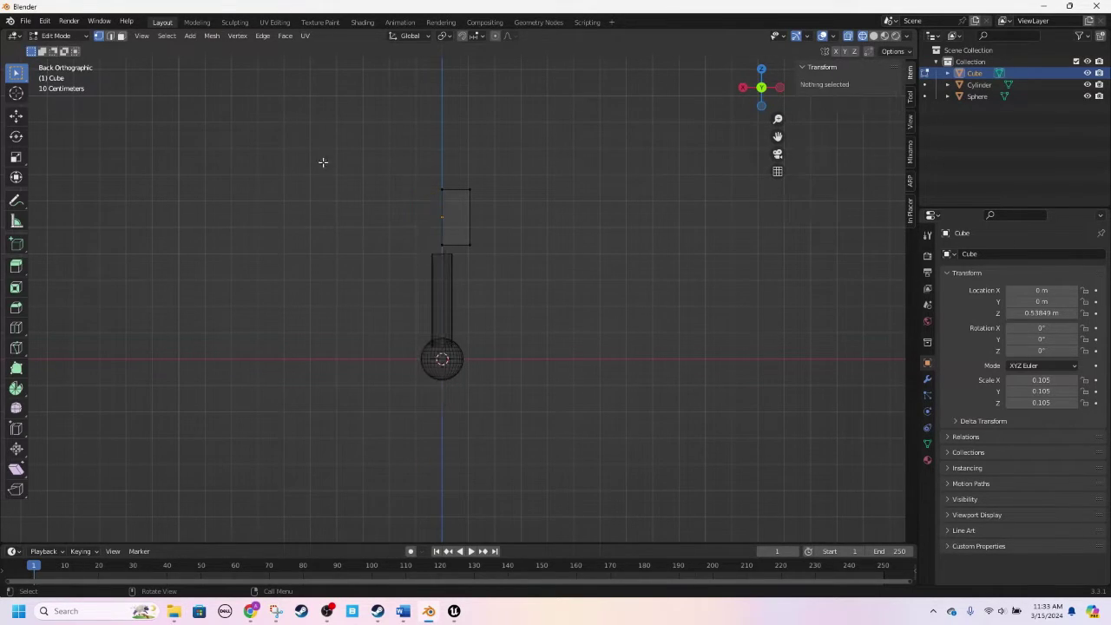
key("Tab")
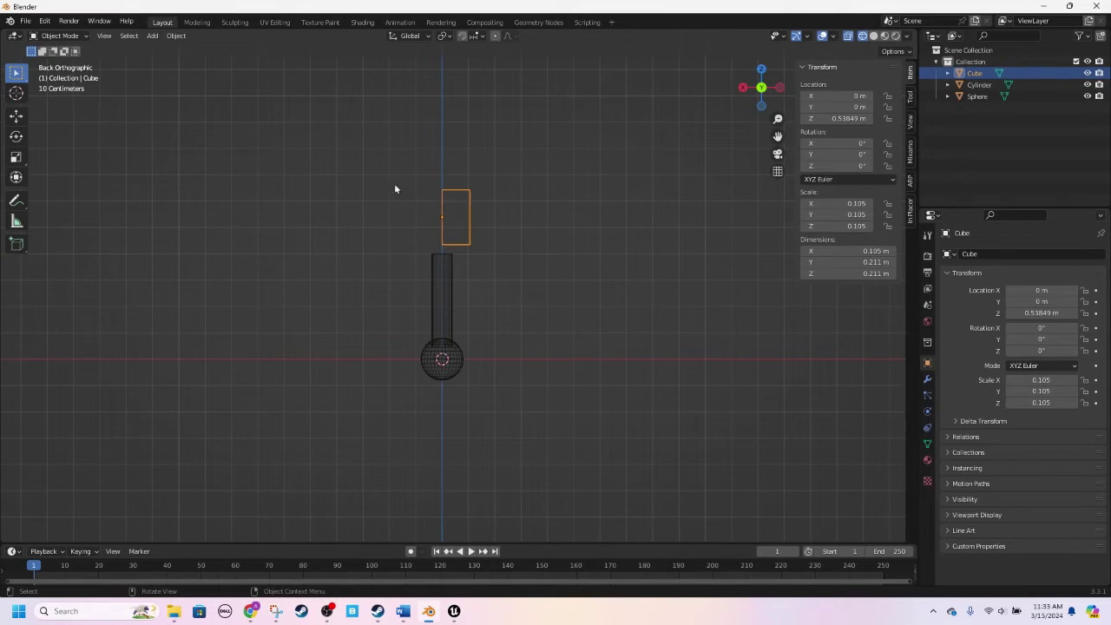
left_click(873, 35)
left_click(848, 36)
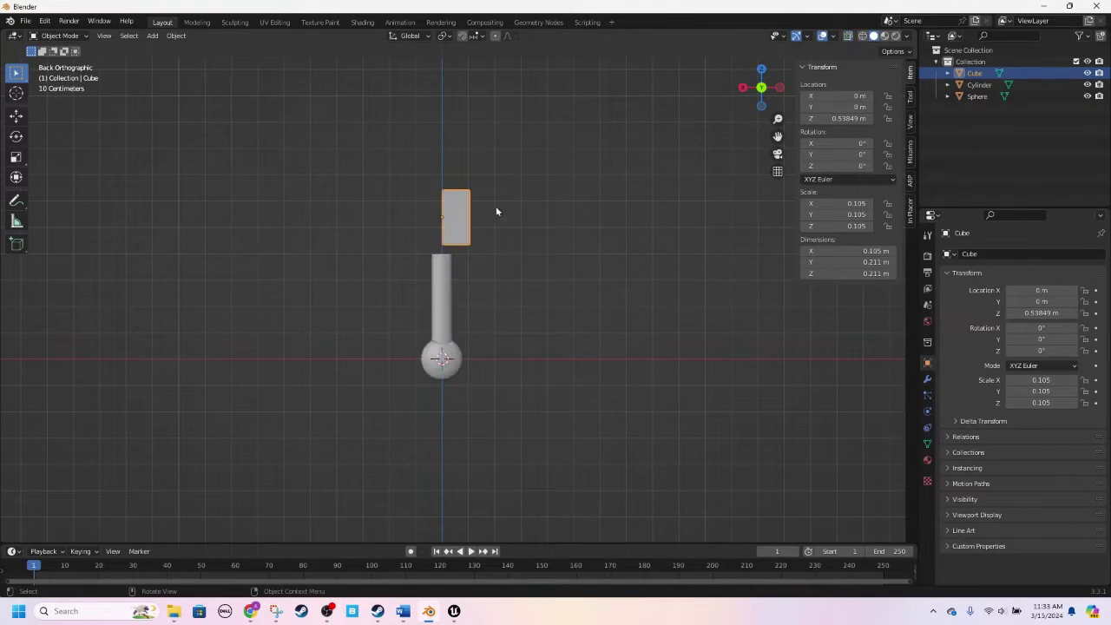
Step: Add a Mirror modifier on the X axis to the remaining half cube and enter Edit Mode
left_click(928, 383)
left_click(997, 253)
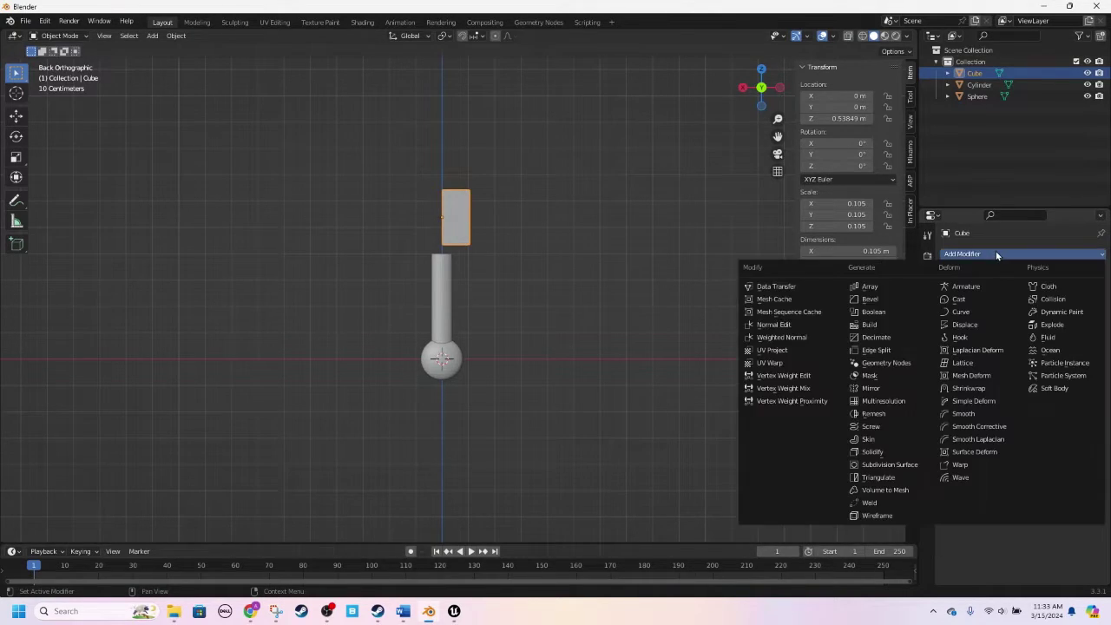
left_click(894, 390)
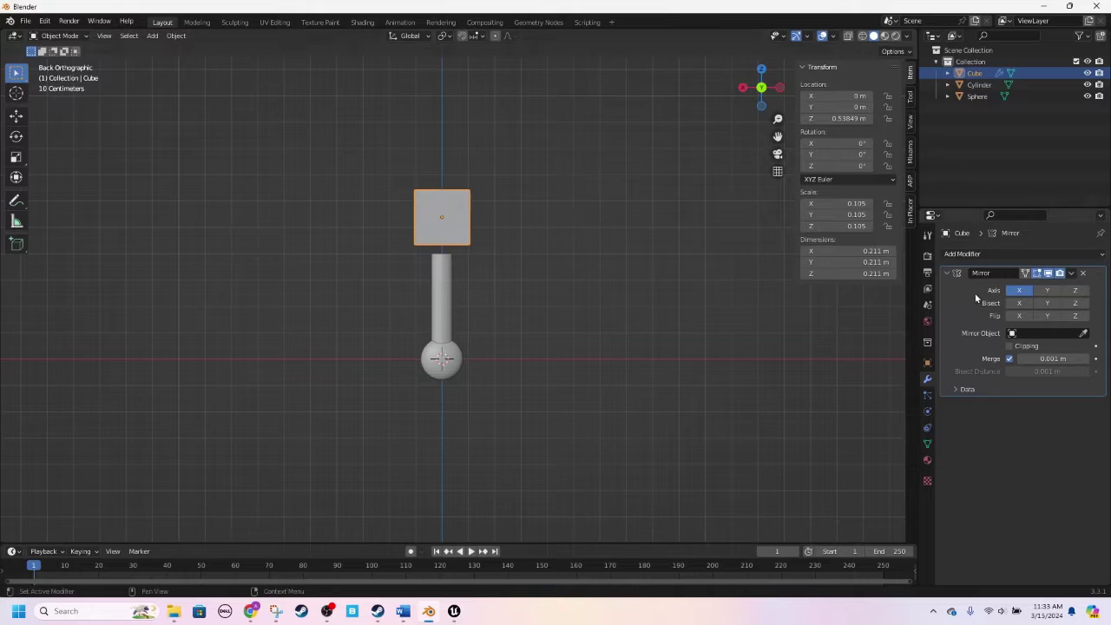
key("Tab")
scroll(438, 216, "up", 4)
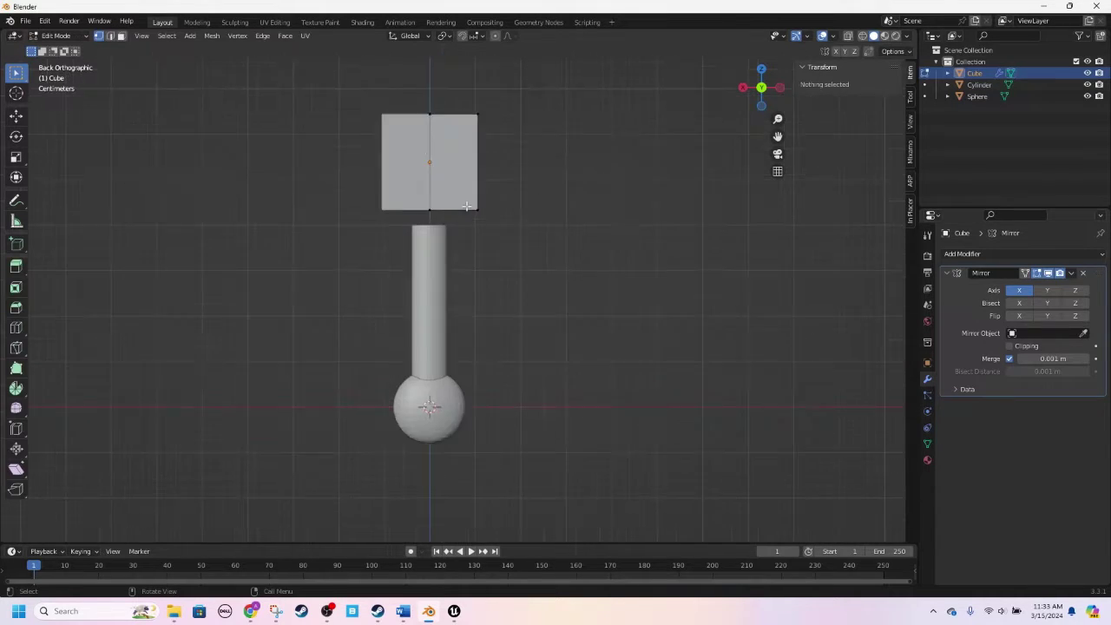
key("alt+a")
left_click(483, 132)
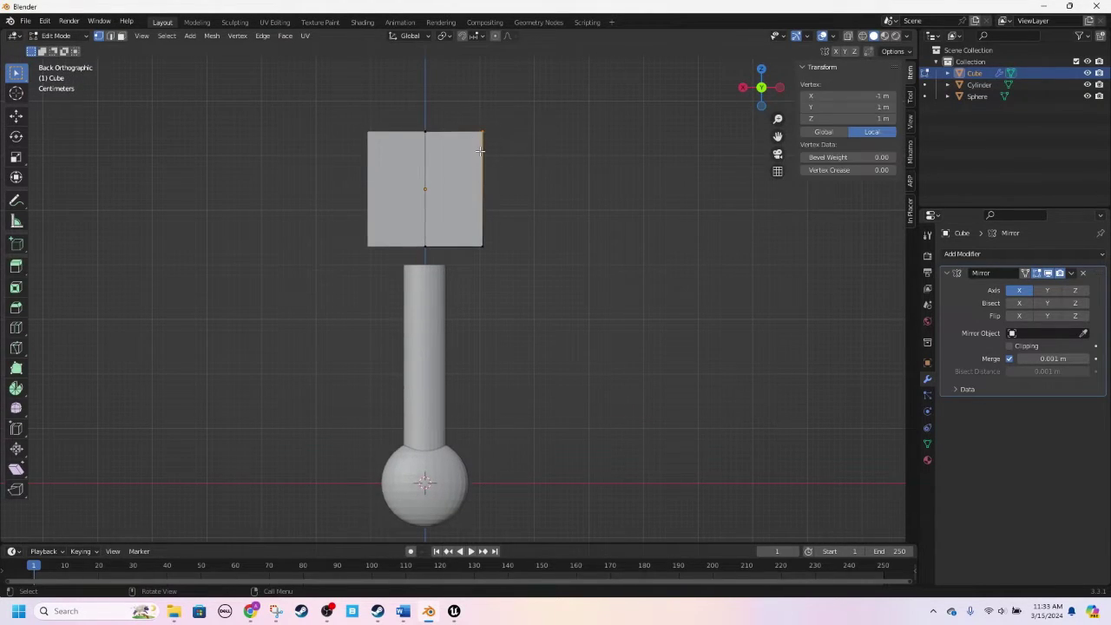
key("g")
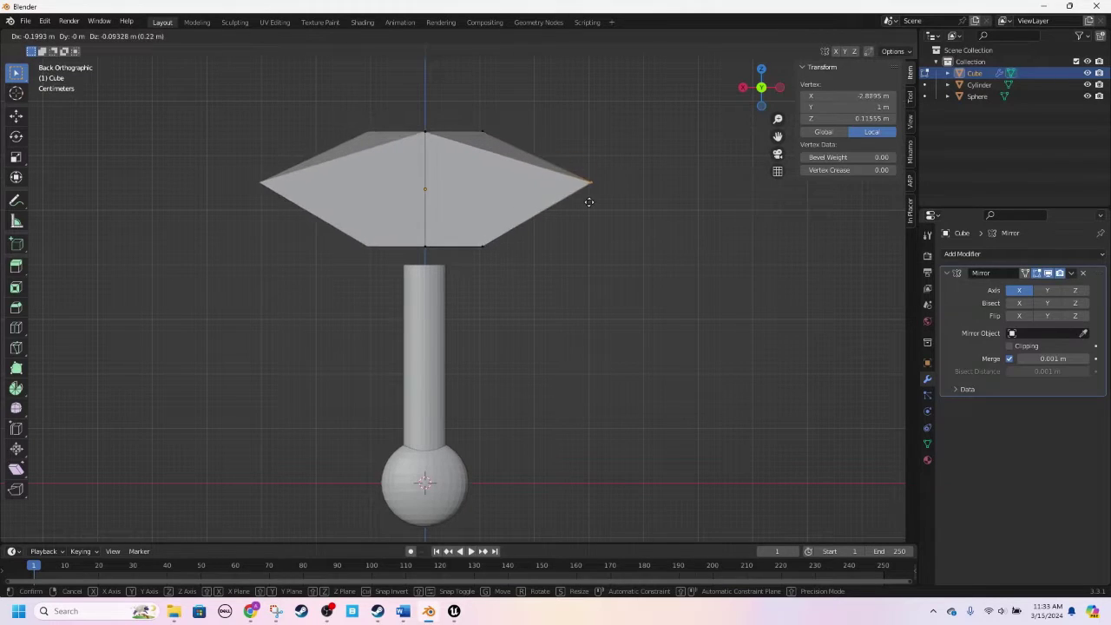
right_click(530, 149)
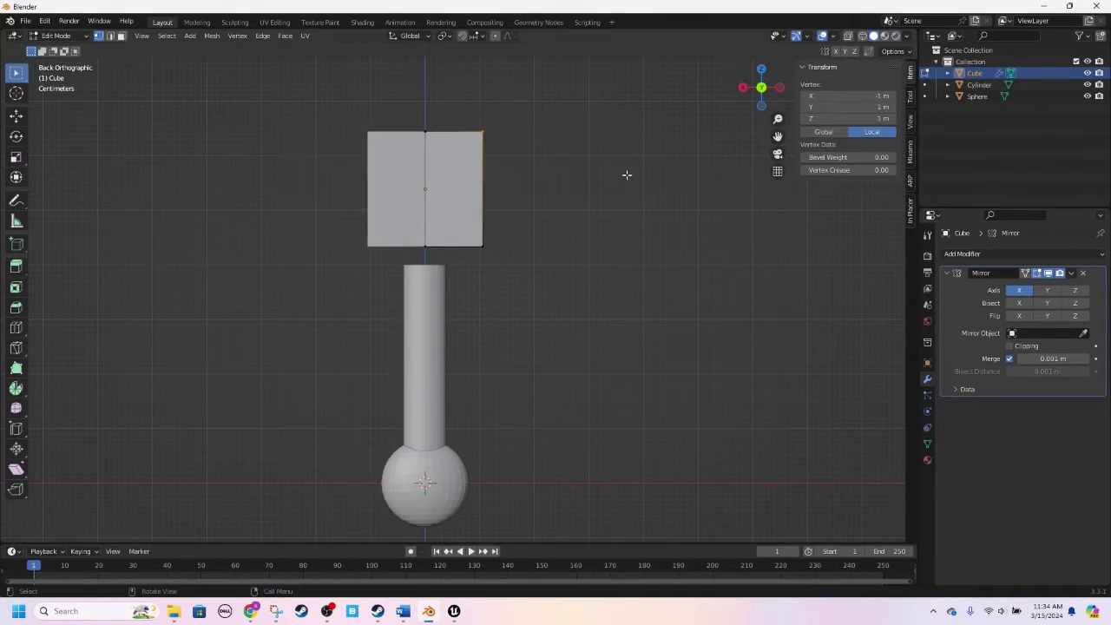
left_click(543, 199)
Step: Select the whole half-cube mesh and flatten it along Z to about 0.18 of its height
key("a")
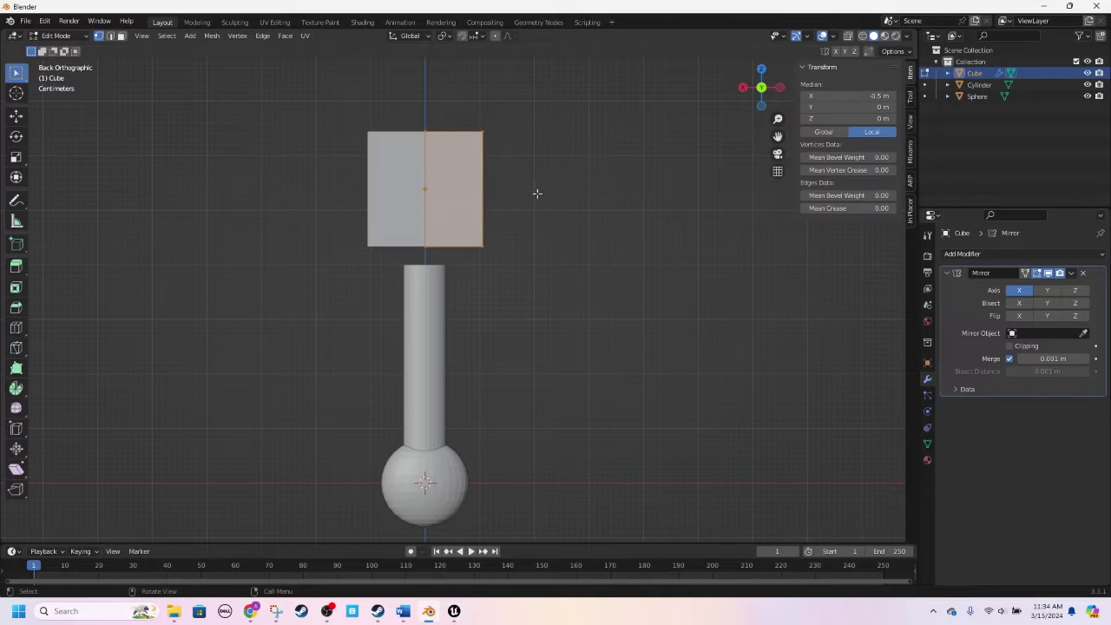
key("s")
key("z")
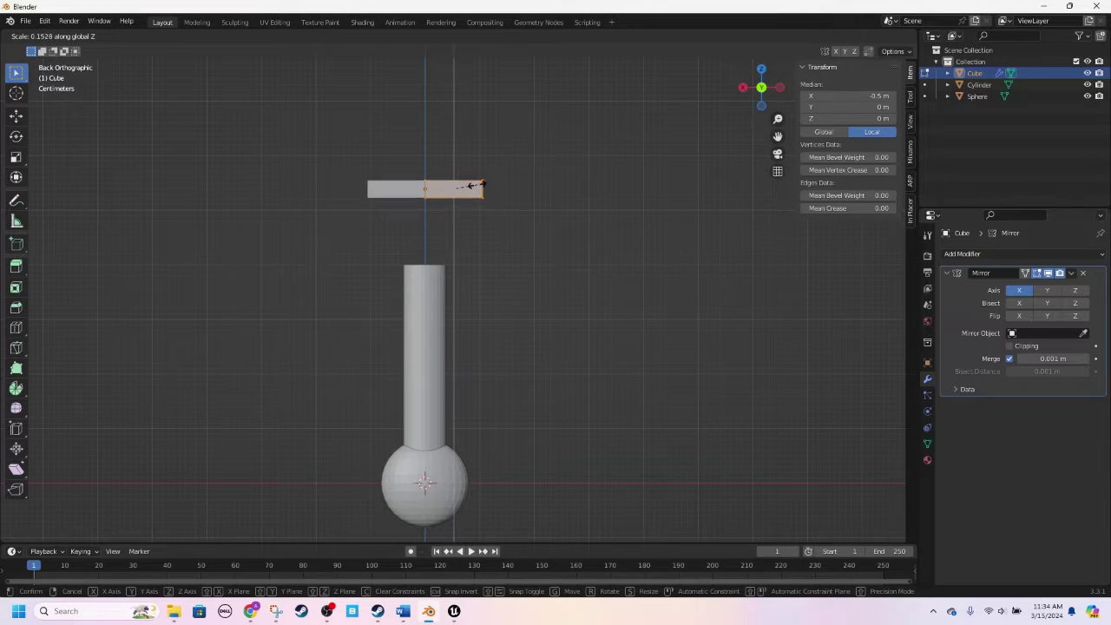
left_click(479, 185)
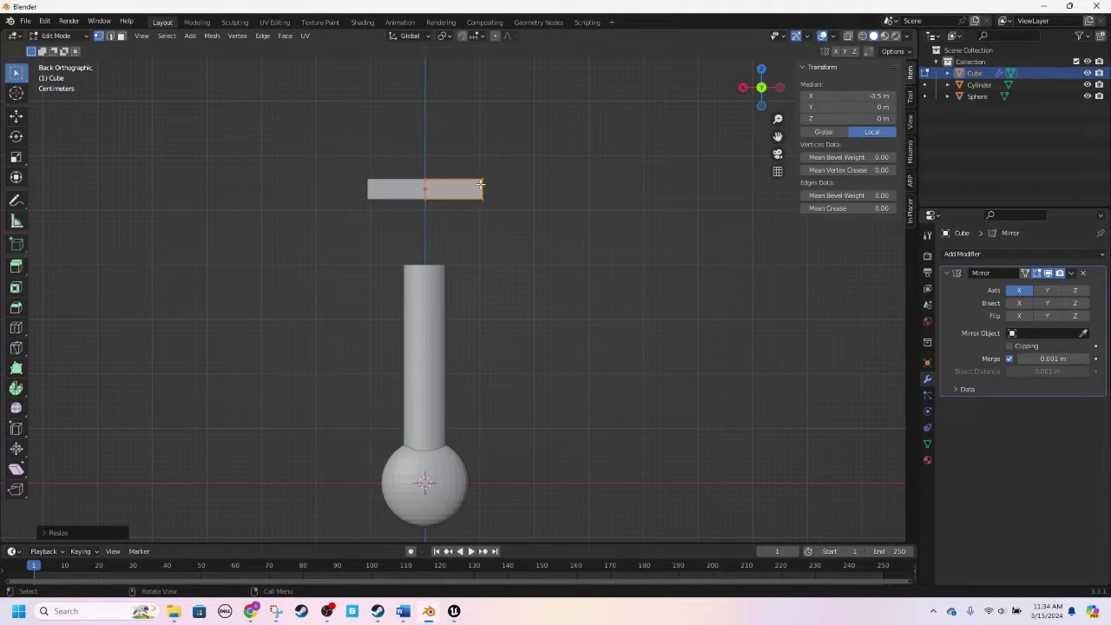
Step: Move the flattened block down along Z by about 0.13 m so it rests on top of the grip
key("g")
key("z")
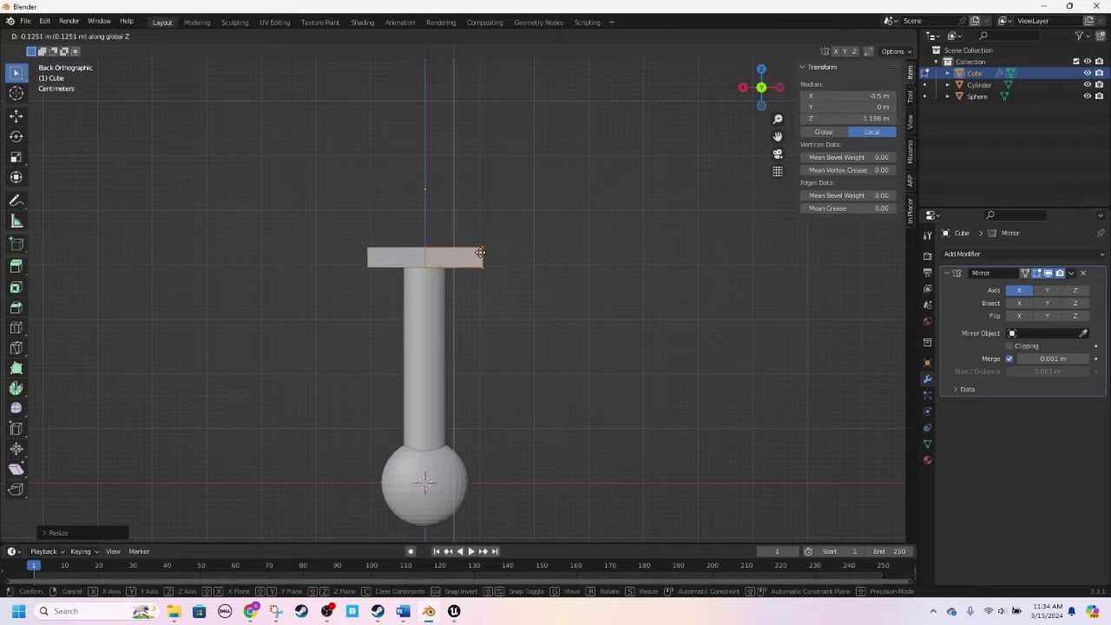
left_click(481, 255)
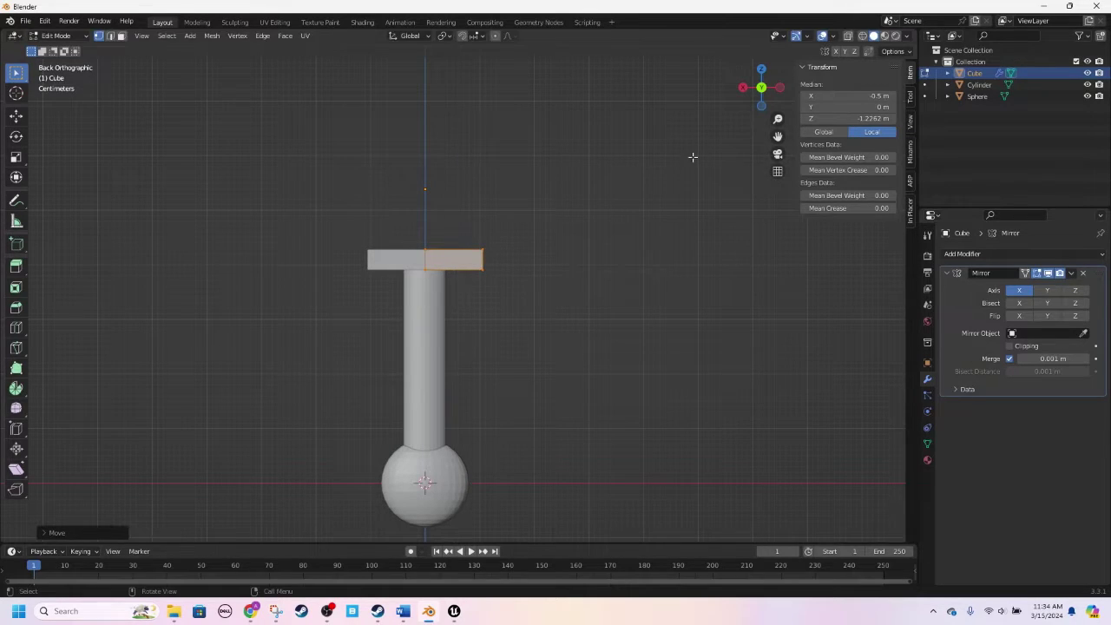
Step: From the side view, scale the block along Y to about 0.39 so it is only slightly thicker than the pommel
left_click(780, 90)
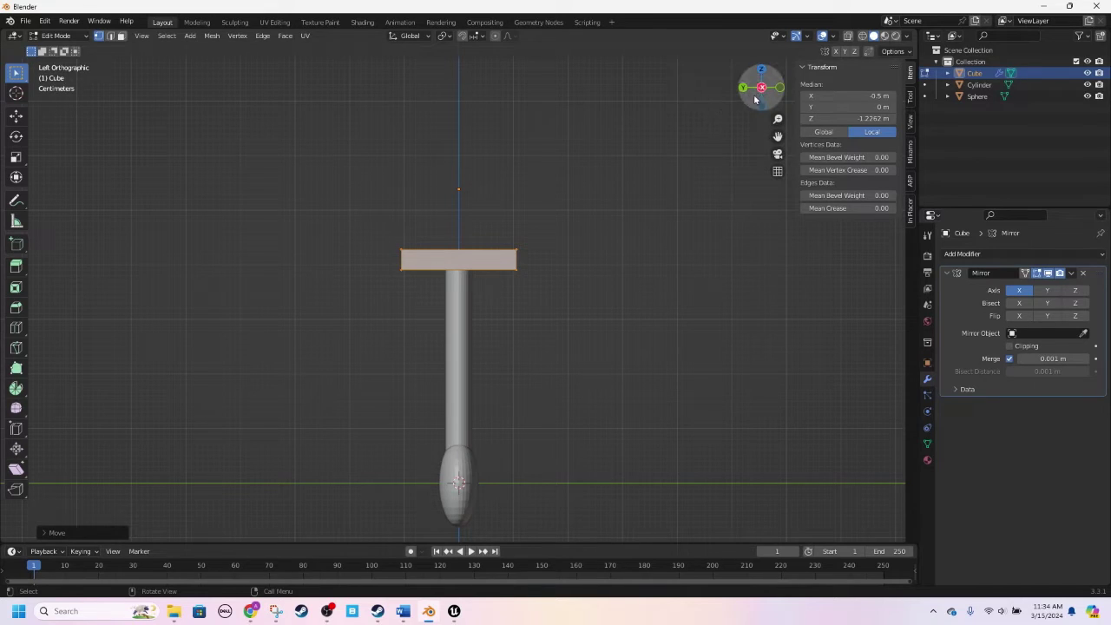
scroll(617, 206, "up", 2)
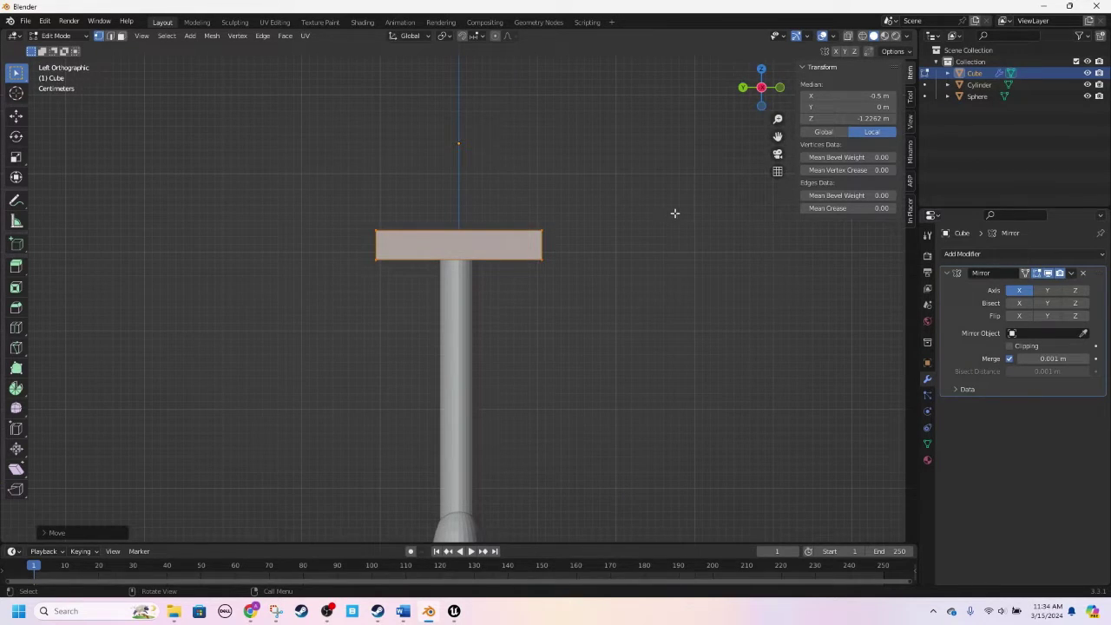
key("s")
key("y")
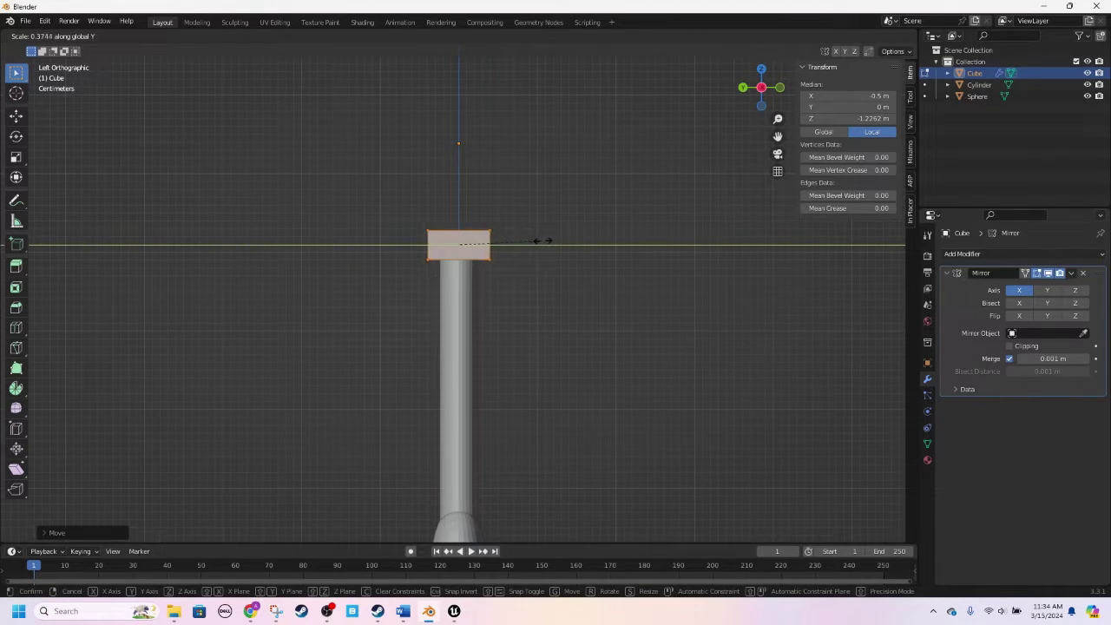
left_click(539, 240)
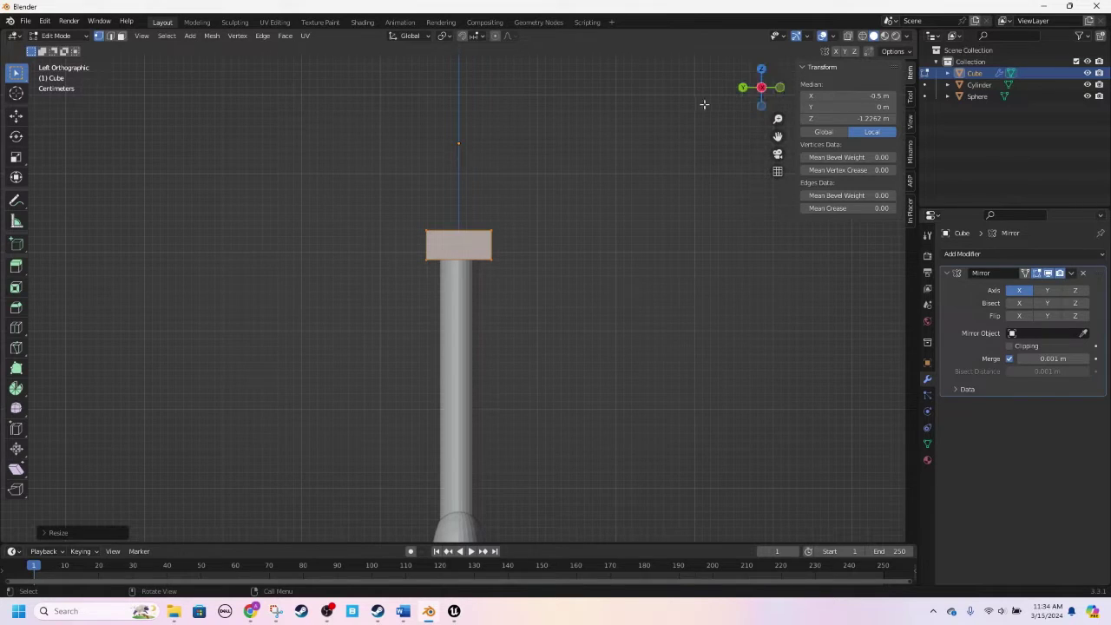
Step: Try to select the block's outer end vertices from the back view, with and without X-ray
left_click(745, 88)
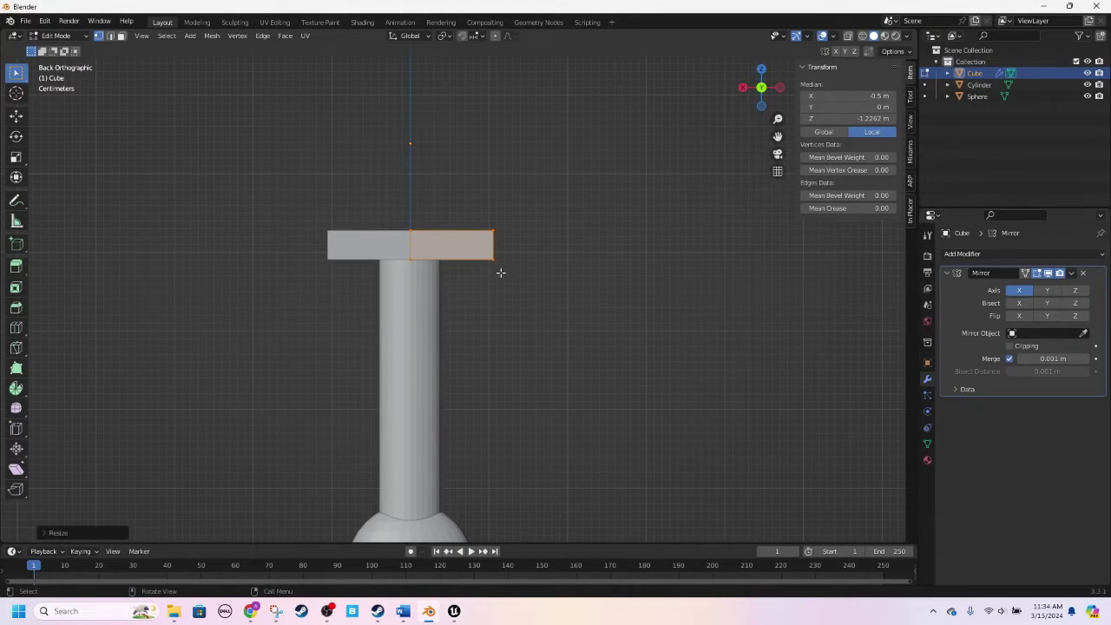
left_click(505, 280)
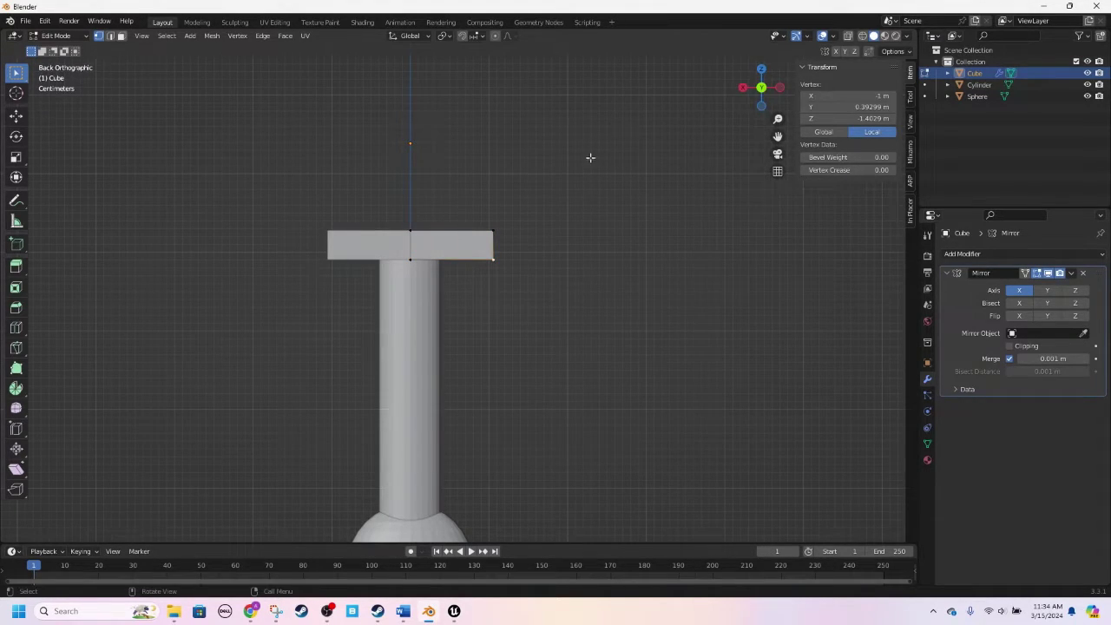
left_click(590, 203)
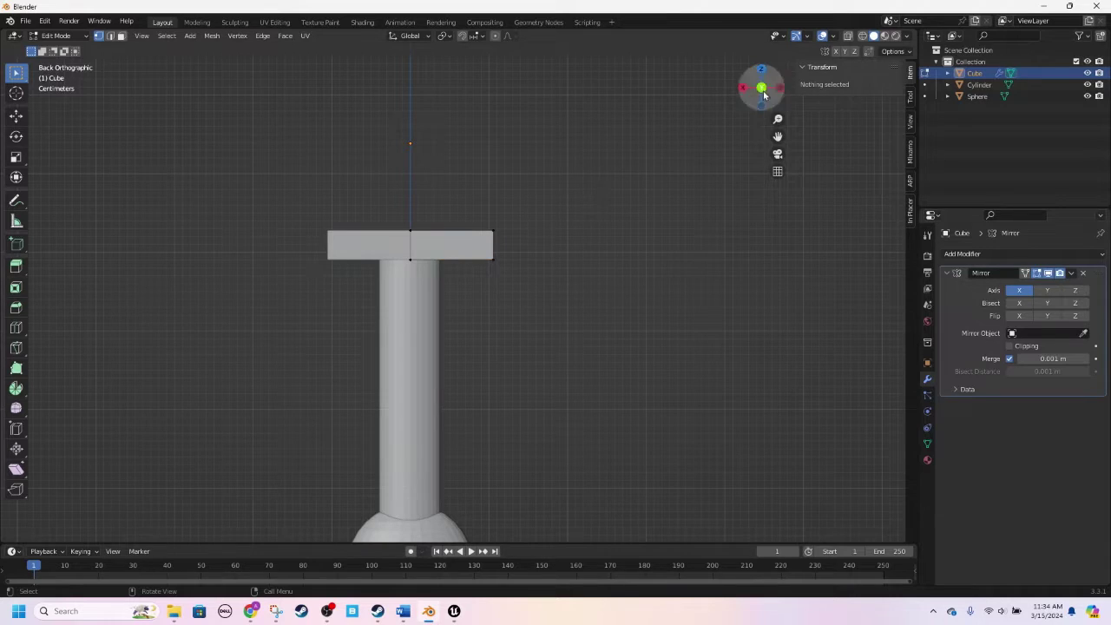
left_click(850, 38)
left_click_drag(566, 172, 503, 243)
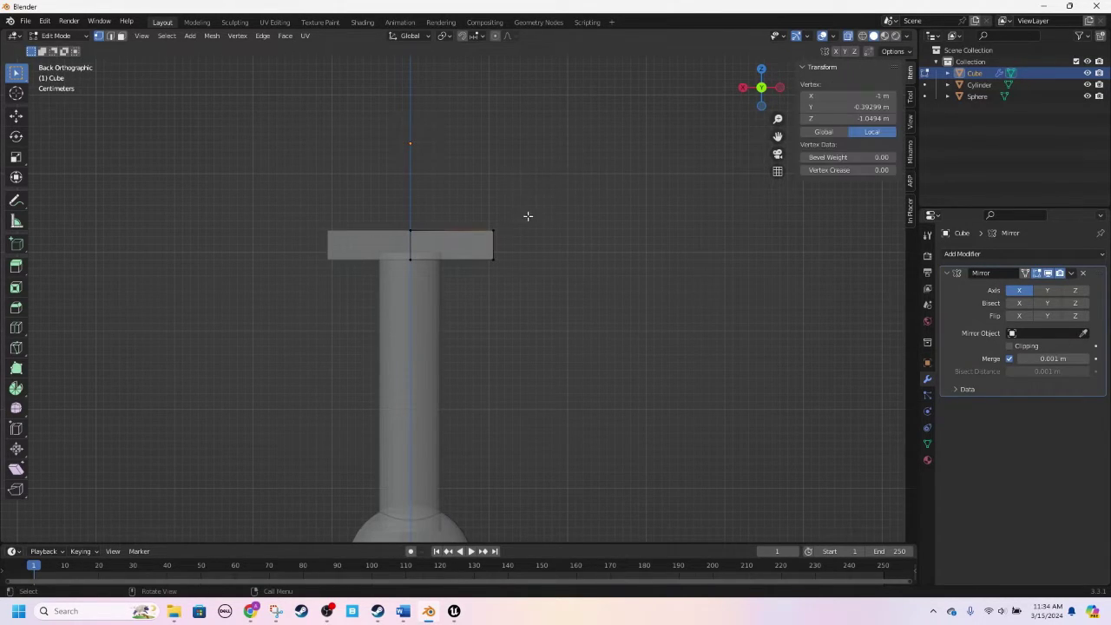
left_click(850, 38)
left_click(672, 184)
left_click_drag(596, 184, 444, 252)
middle_click_drag(496, 281, 500, 251)
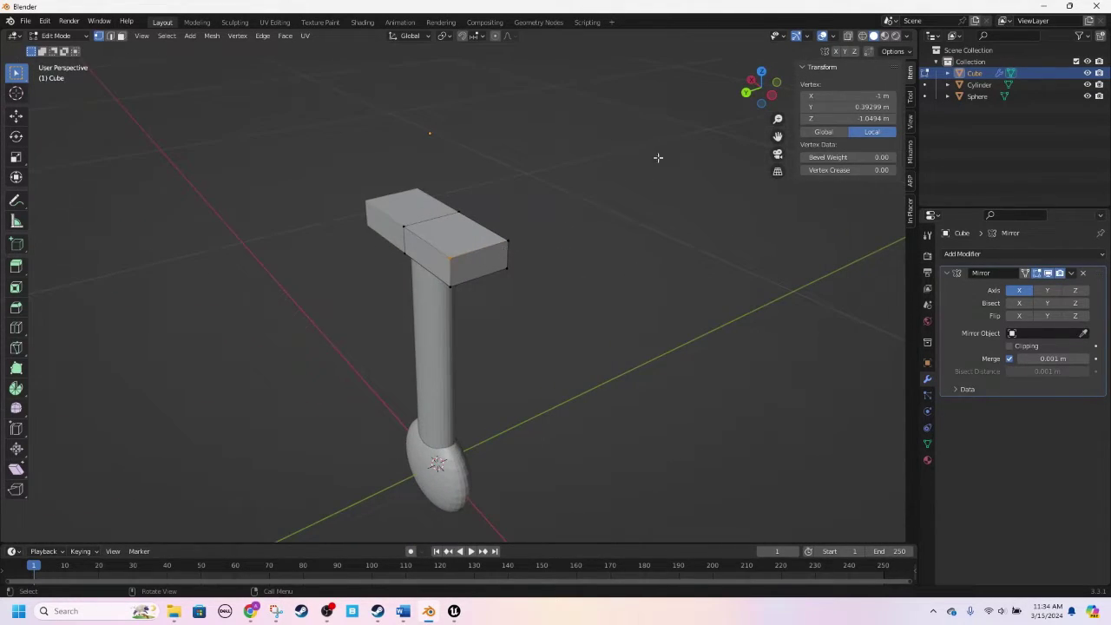
Step: With X-ray on in the back view, select all four vertices of the block's outer -X end face
left_click(747, 93)
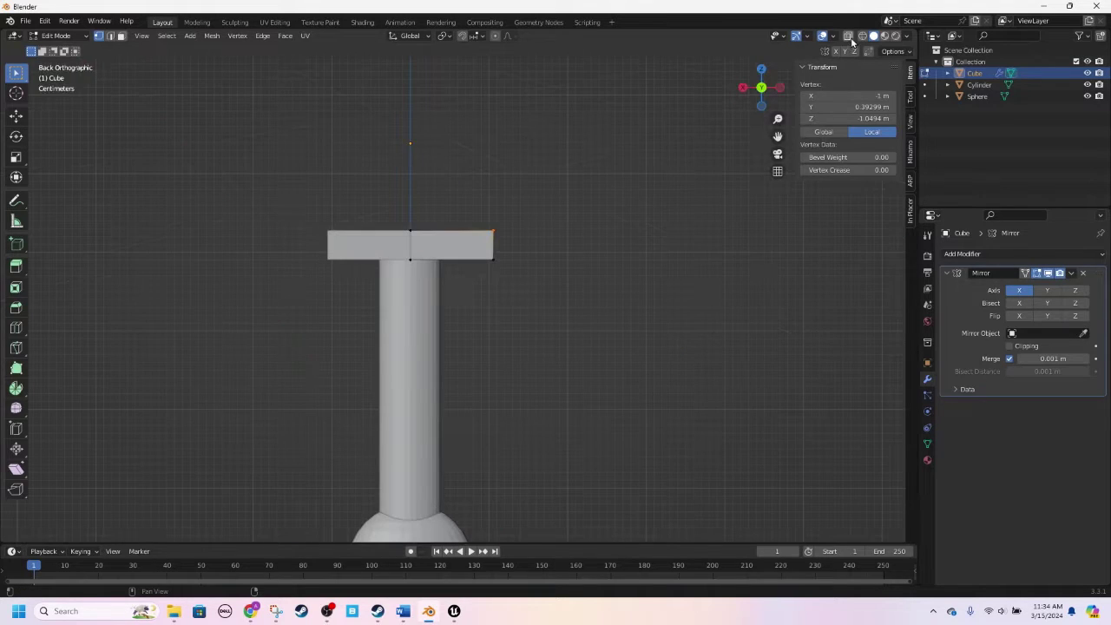
left_click(851, 37)
left_click(600, 181)
left_click_drag(557, 192, 467, 314)
middle_click_drag(555, 174, 625, 154)
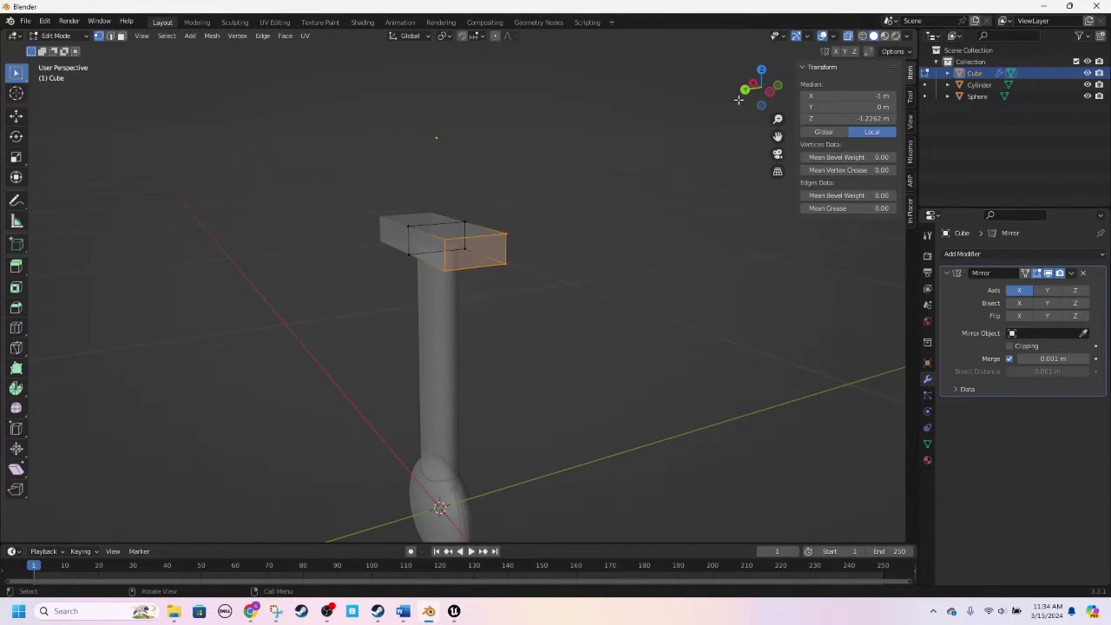
left_click(745, 90)
left_click_drag(553, 186, 472, 278)
middle_click_drag(536, 242, 484, 249)
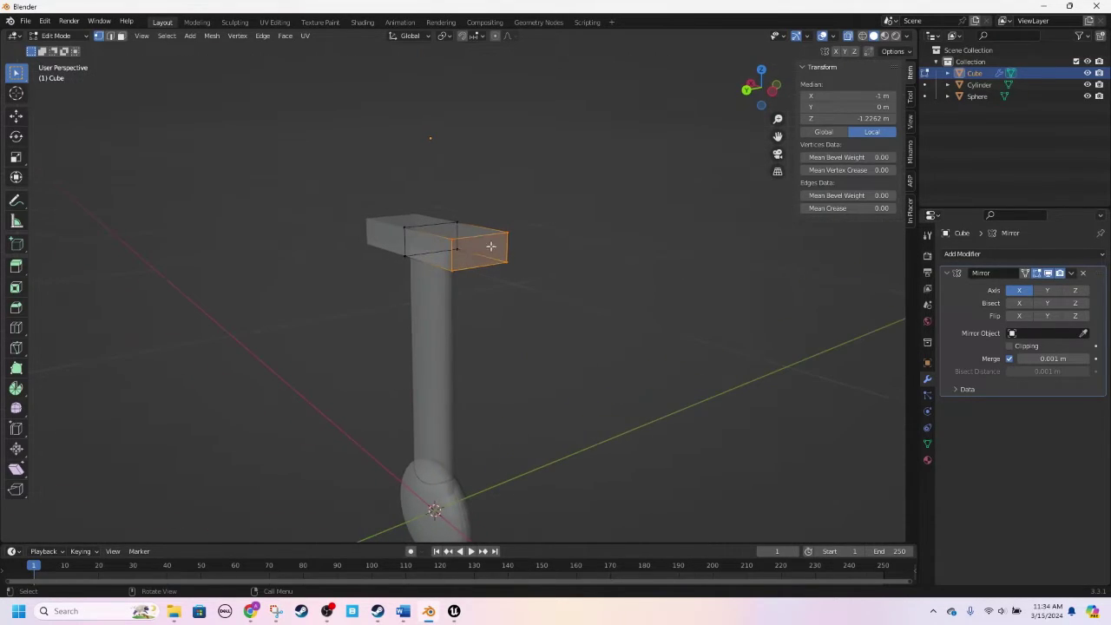
right_click(752, 95)
left_click(752, 95)
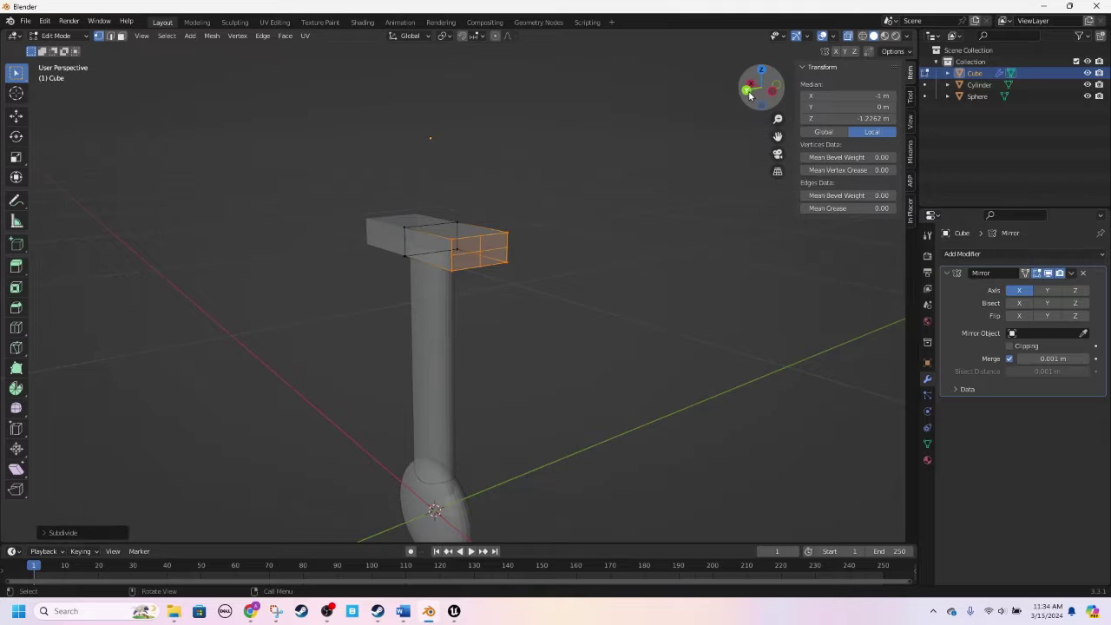
left_click(748, 90)
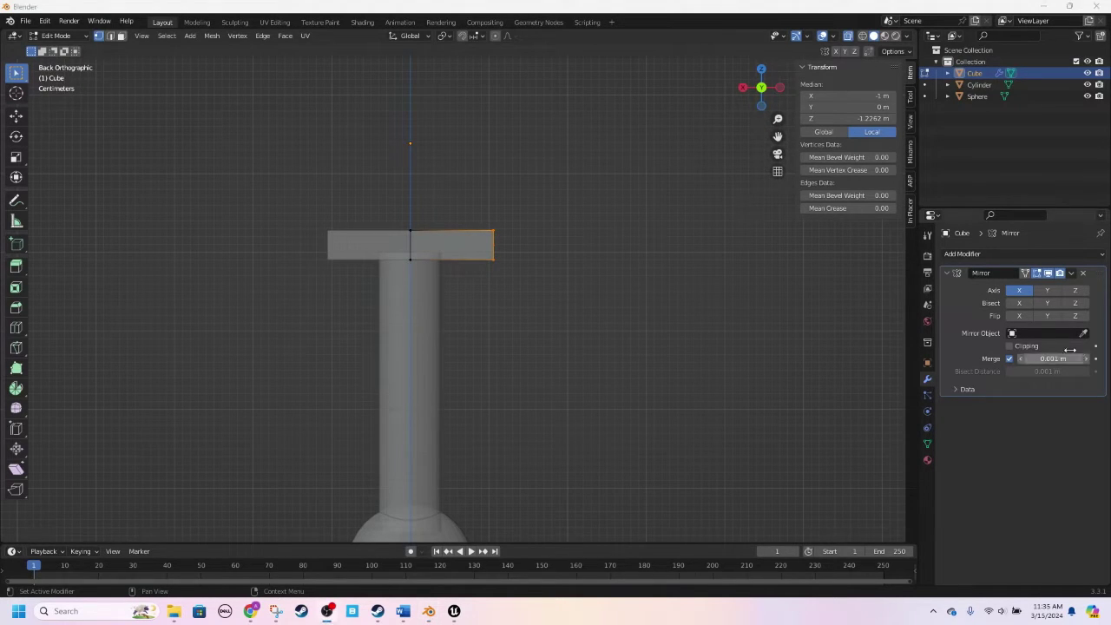
Step: Extrude the block's outer end face about 0.06 m outward along the global X axis
middle_click_drag(655, 347, 656, 210)
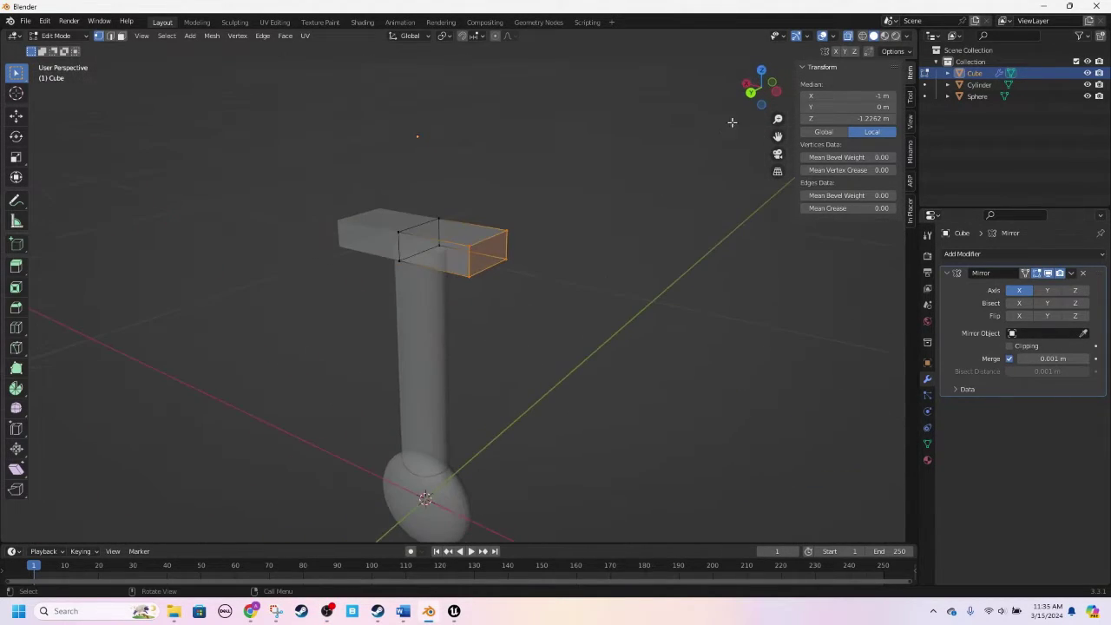
left_click(758, 101)
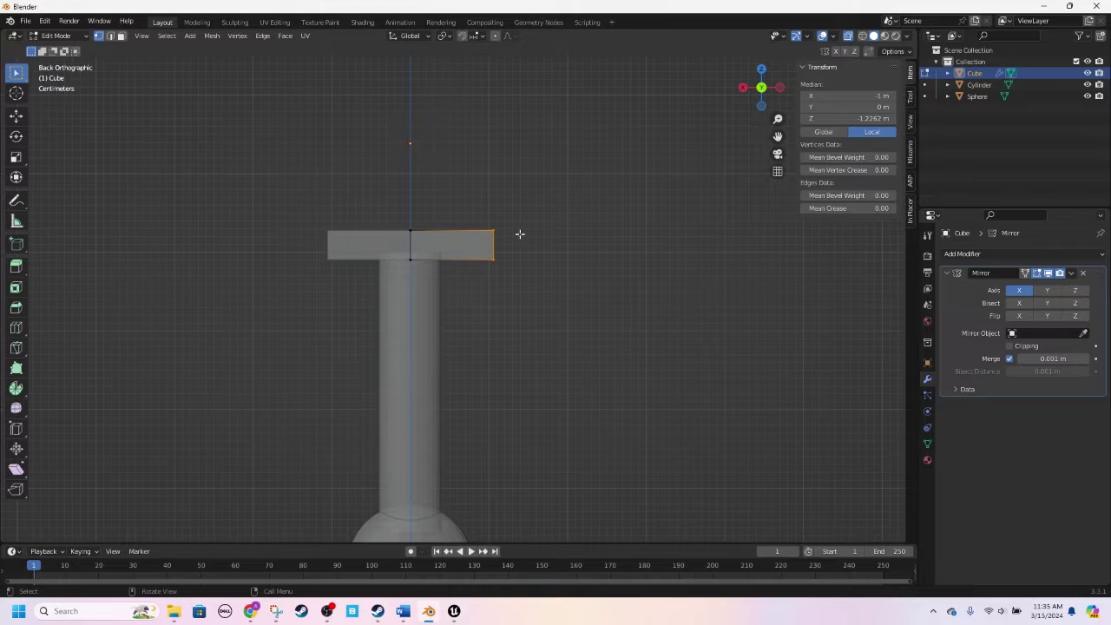
key("e")
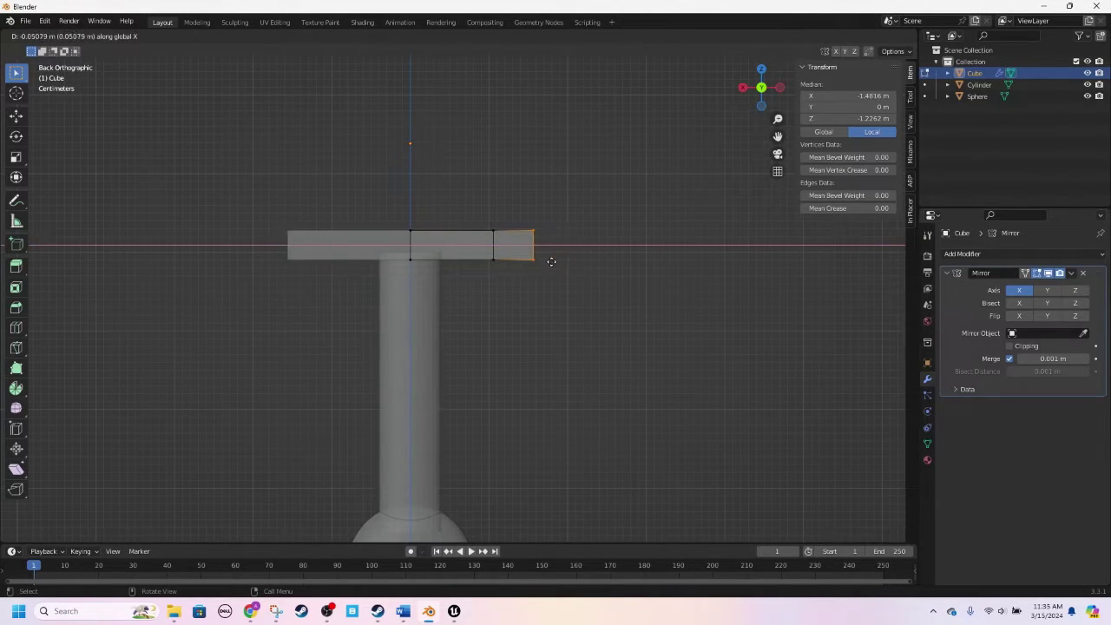
key("x")
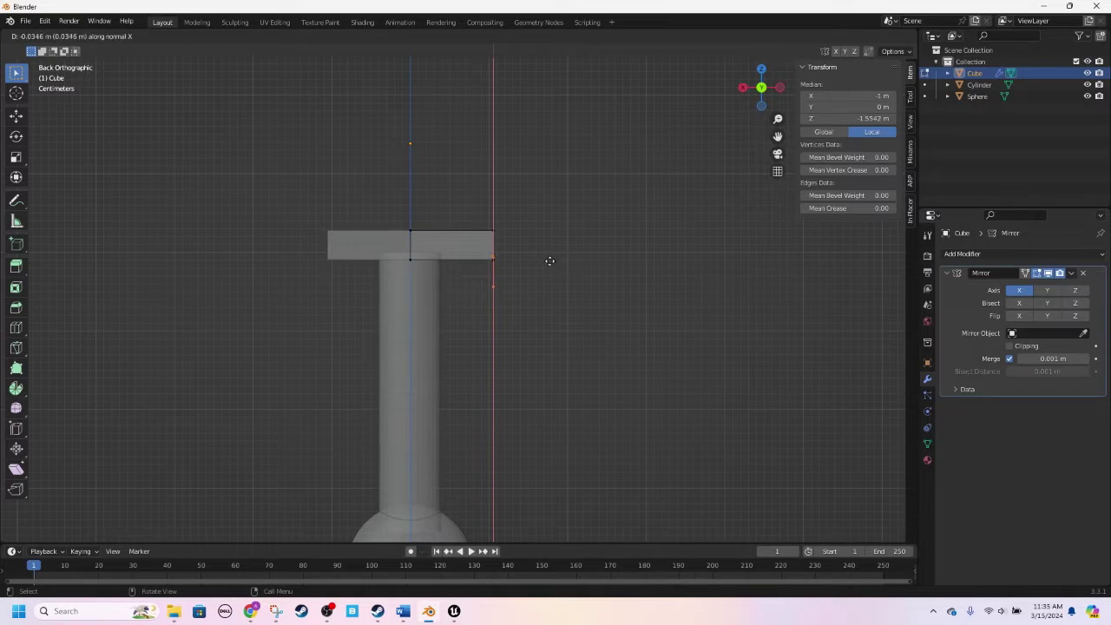
key("x")
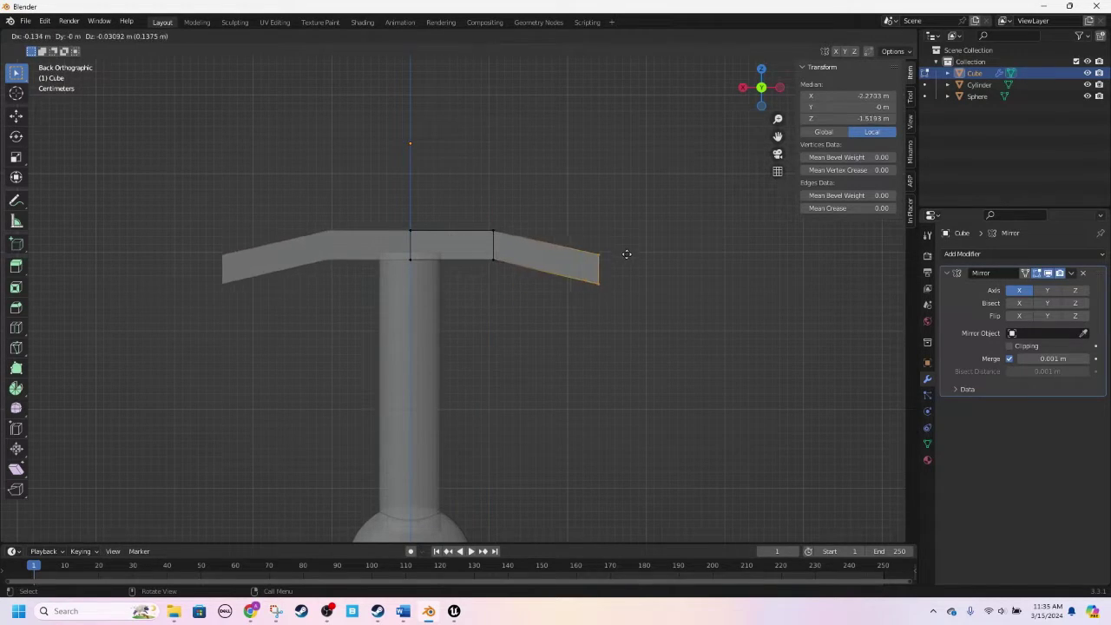
key("x")
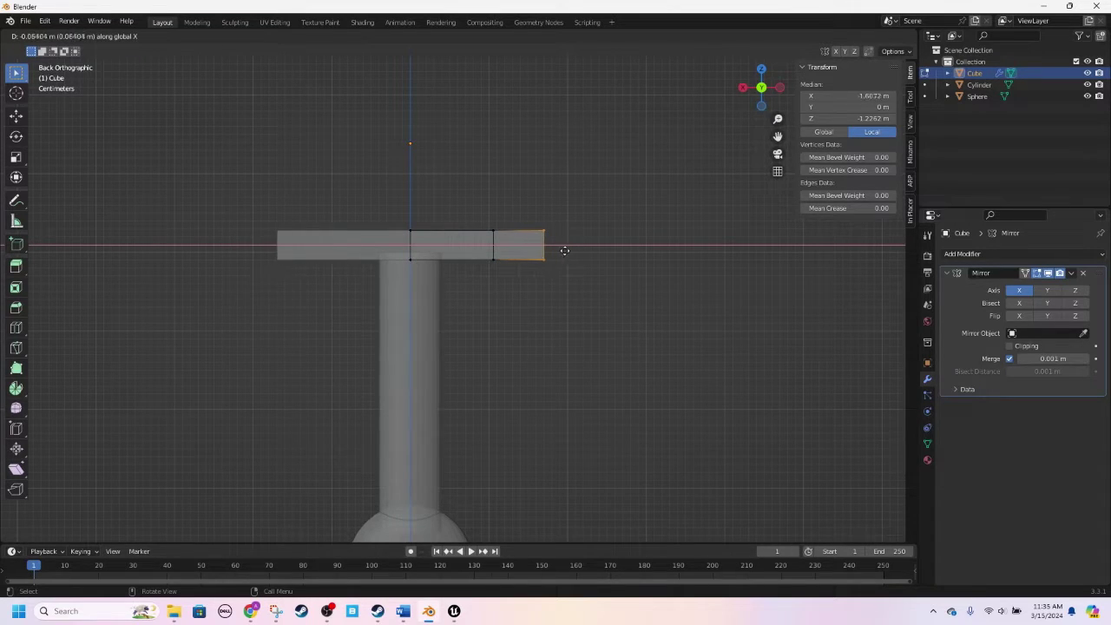
left_click(568, 248)
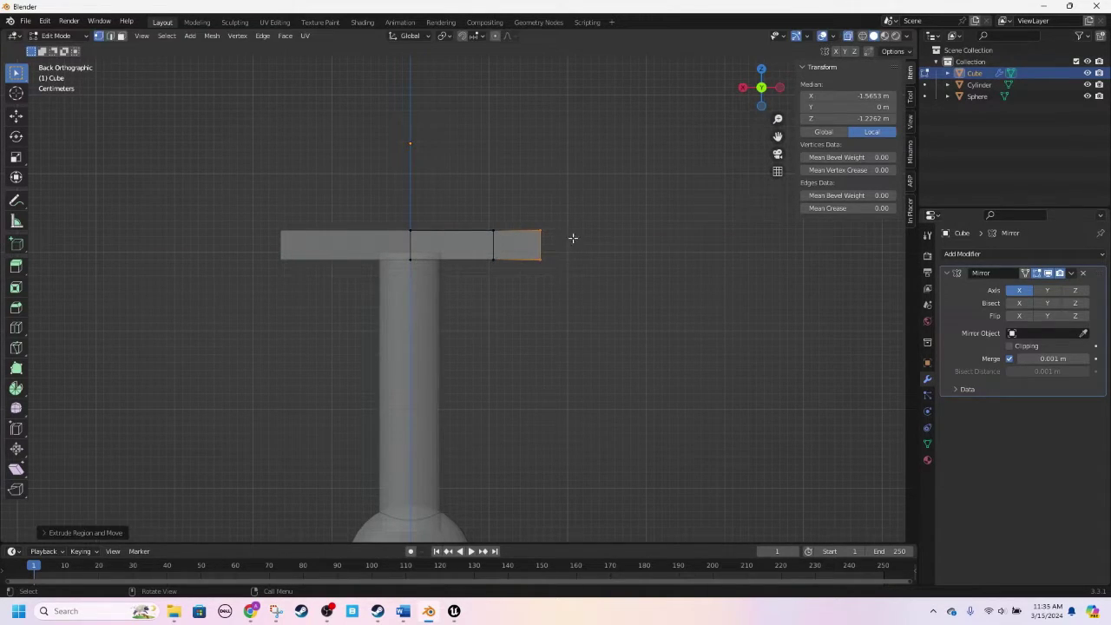
Step: Tilt the new end face so it angles upward and move it slightly up and inward to start the arm's curve
scroll(573, 238, "up", 2)
middle_click_drag(584, 256, 571, 295, "shift")
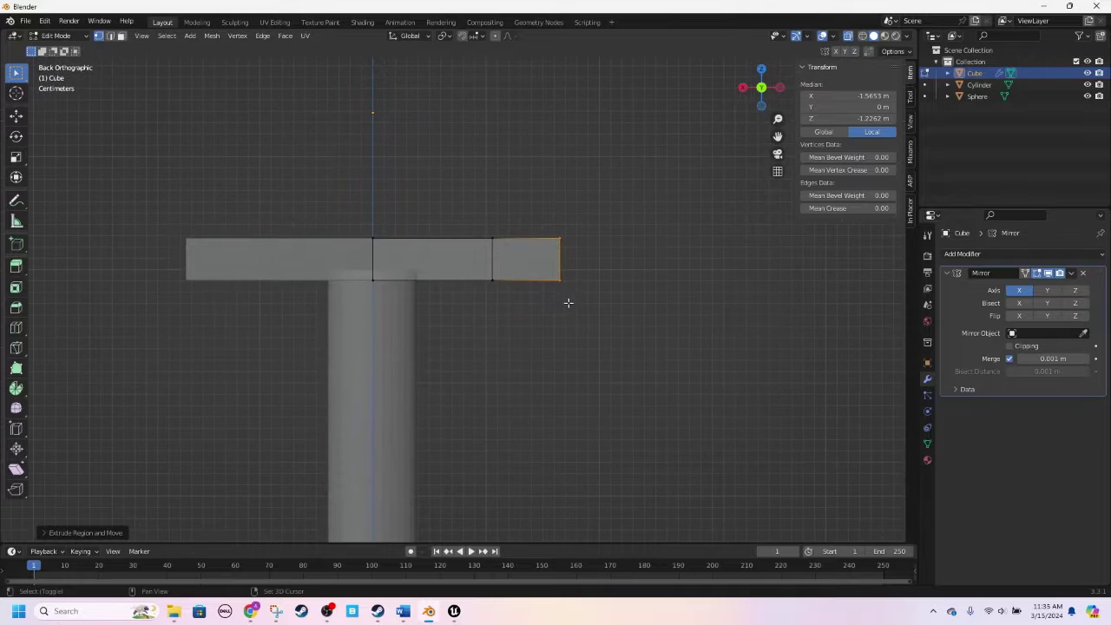
key("r")
left_click(583, 252)
key("g")
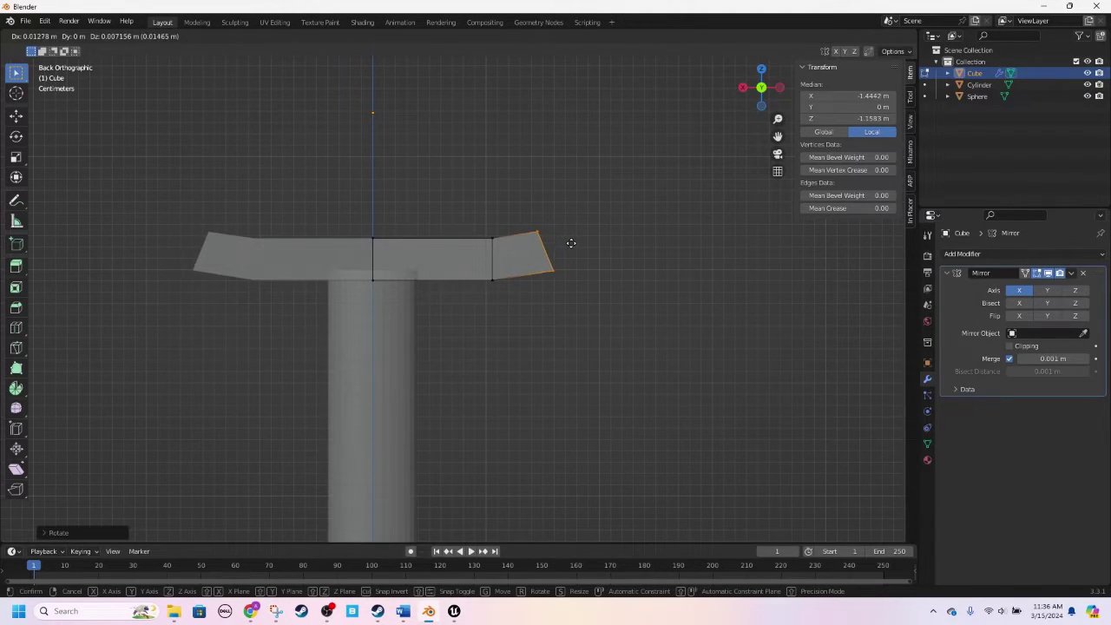
left_click(565, 271)
Step: Extrude a second arm segment about 0.03 m along the normal, then rotate and shift its end face to continue the upward bend
key("e")
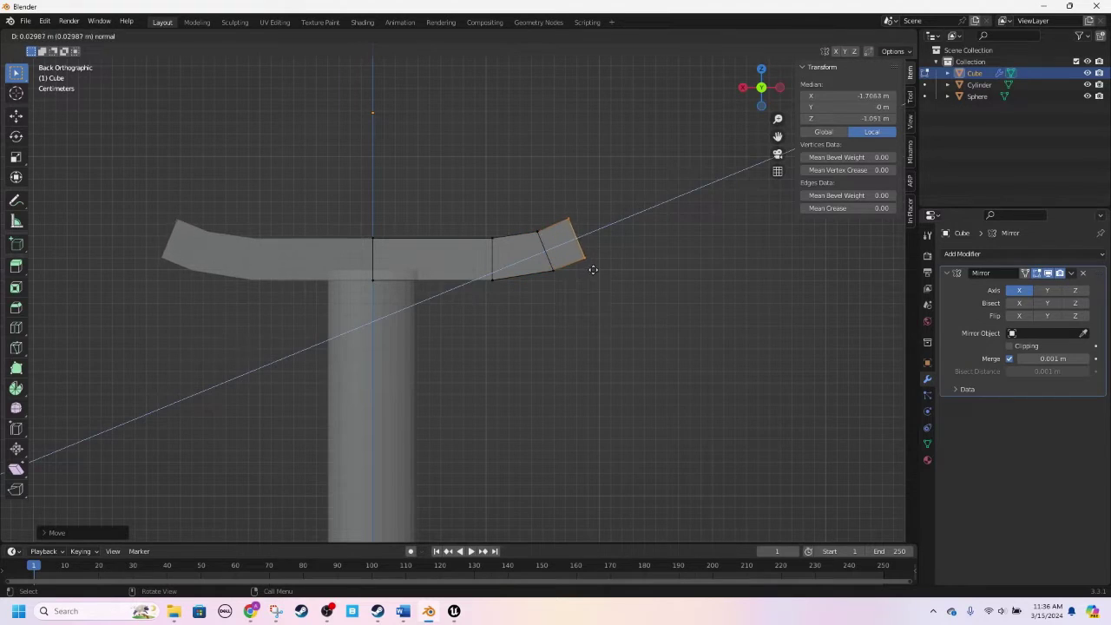
left_click(597, 268)
key("r")
left_click(614, 265)
key("g")
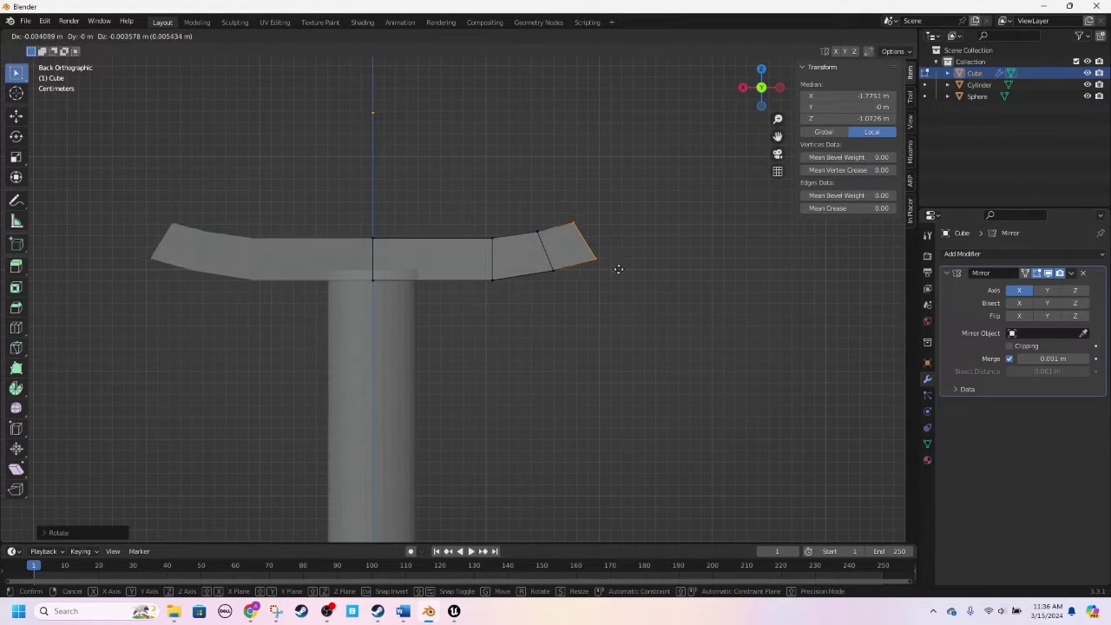
left_click(620, 270)
Step: Extrude a third arm segment about 0.035 m, lower its end face slightly and rotate it to follow the curve
key("e")
key("r")
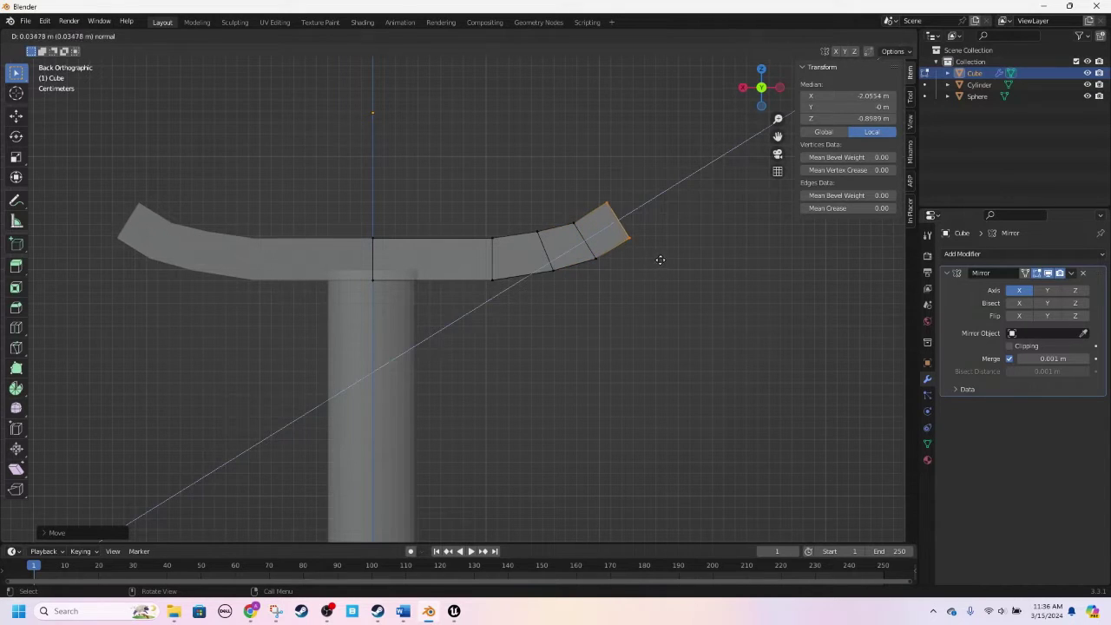
left_click(662, 260)
key("g")
left_click(668, 268)
key("r")
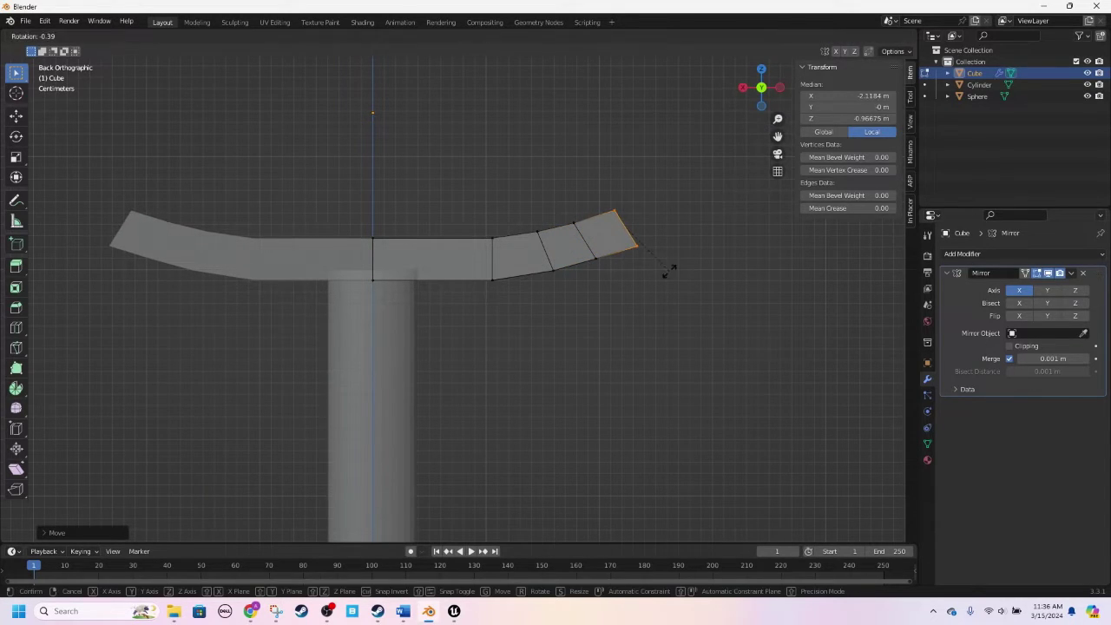
left_click(678, 260)
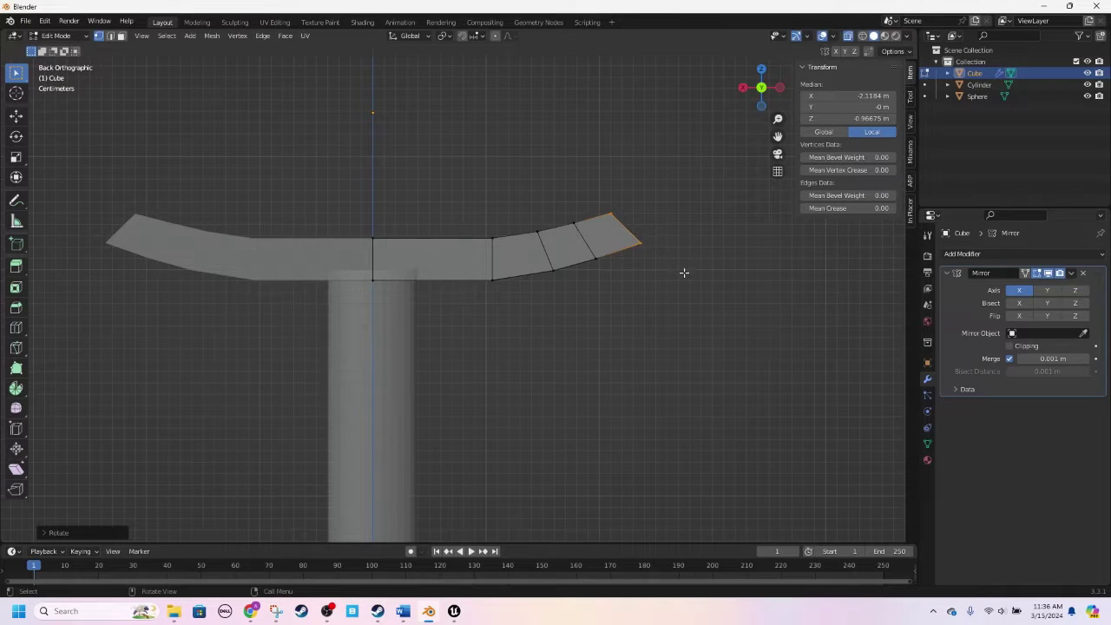
Step: Extrude a fourth segment from the arm's end face and lower its end to keep the curve shallow
scroll(539, 301, "down", 6)
scroll(616, 295, "up", 5)
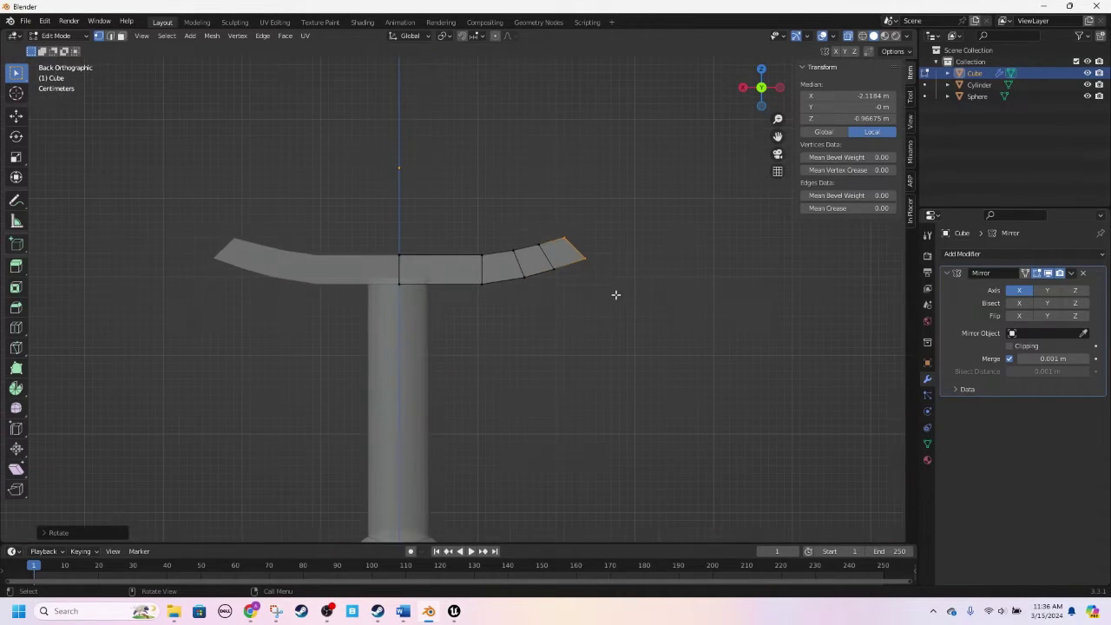
key("r")
left_click(647, 265)
key("e")
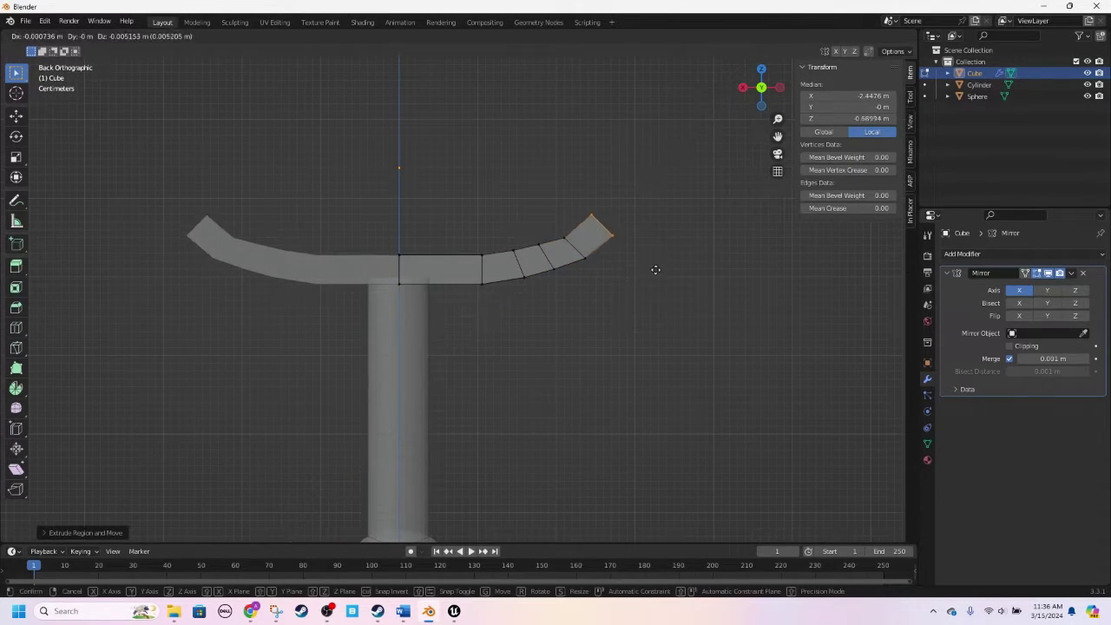
left_click(660, 281)
Step: Scale the last end face down to a narrow tip and move it slightly outward and up
key("s")
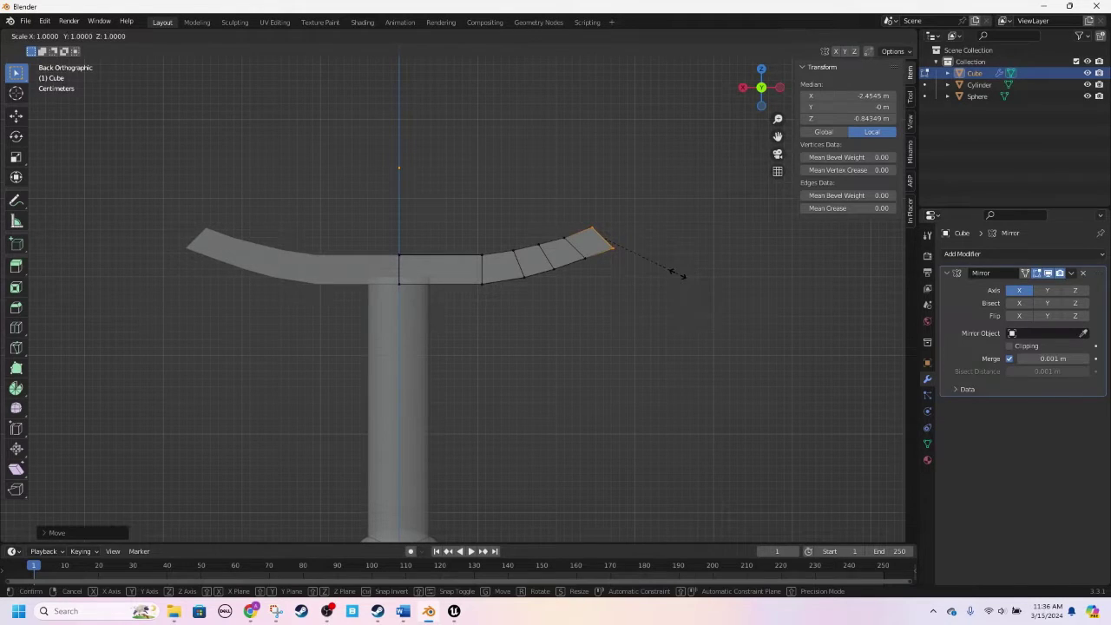
left_click(623, 242)
key("g")
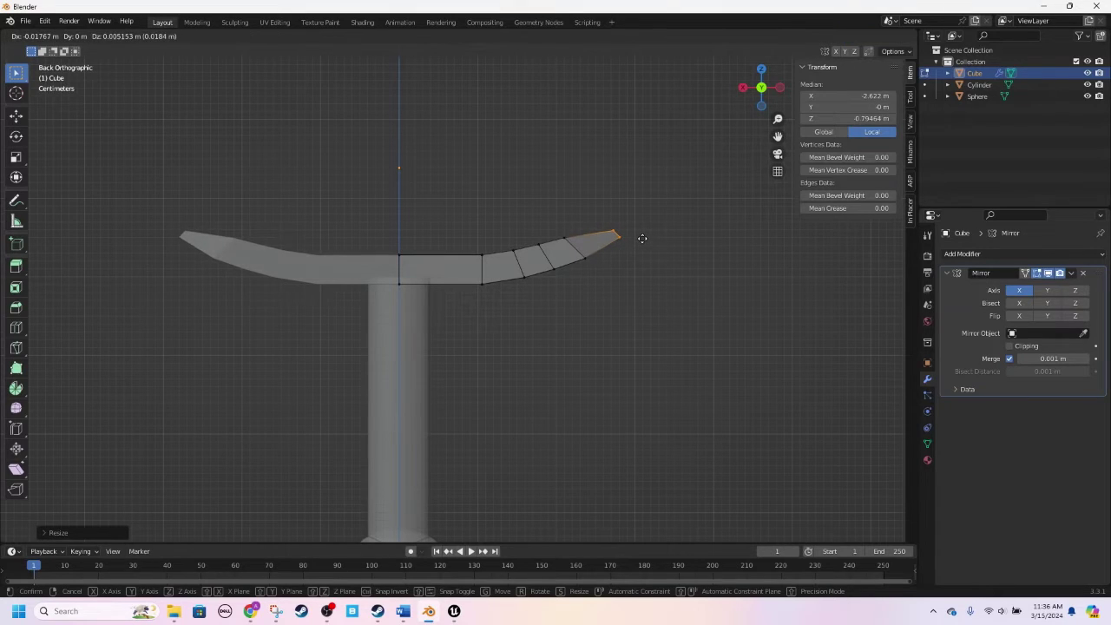
left_click(633, 244)
Step: In edge select mode, select the edges at the joint nearest the tip and scale them to about 0.9
left_click(641, 260)
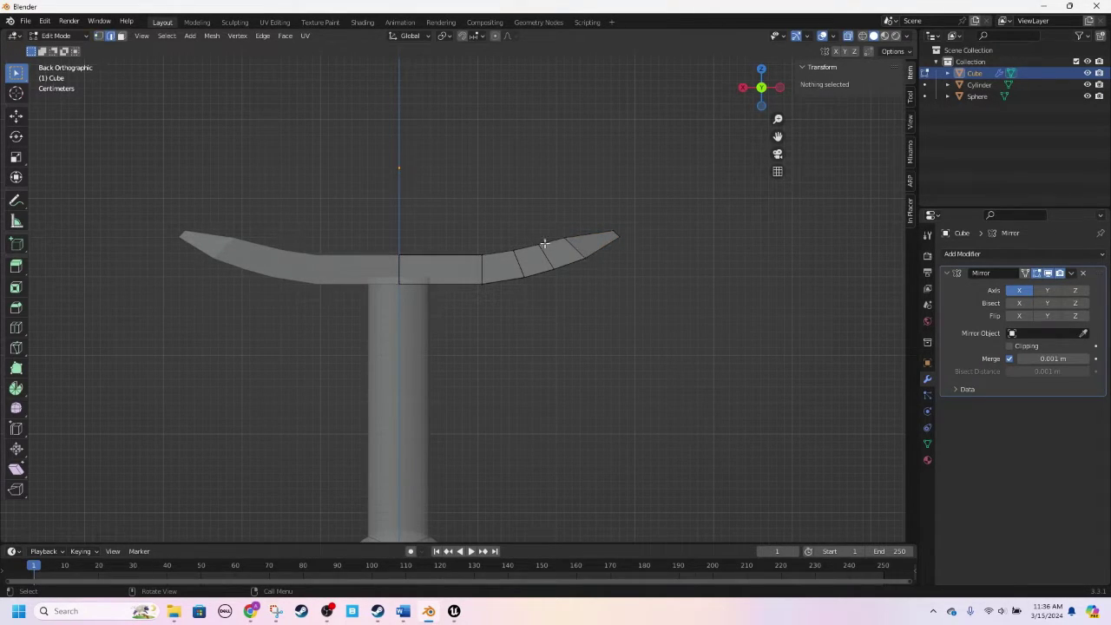
left_click(571, 250)
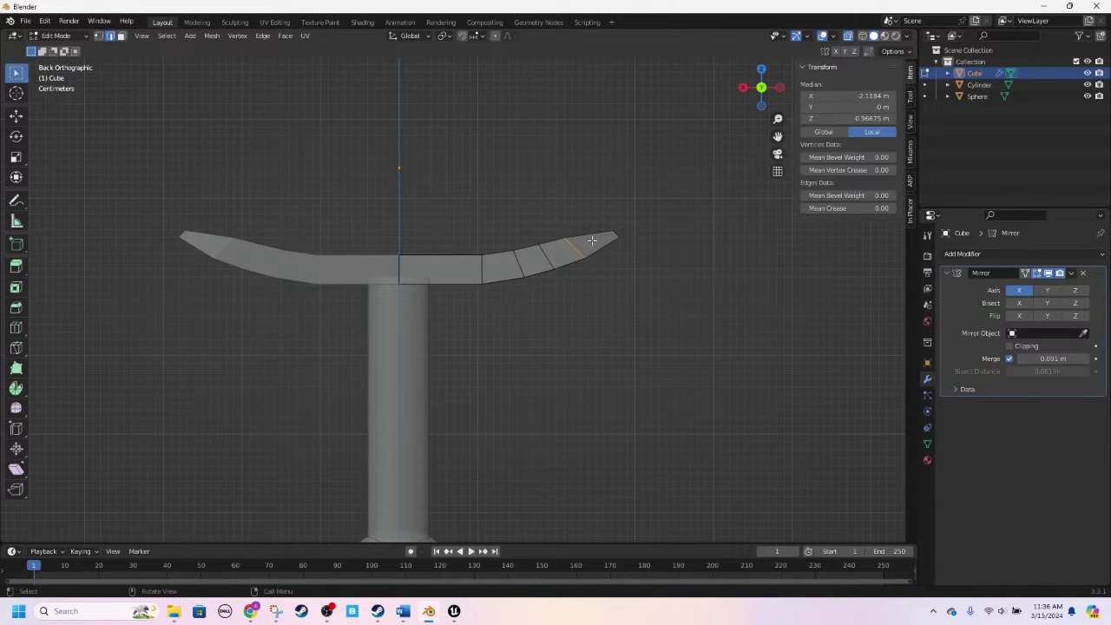
middle_click_drag(591, 240, 706, 128)
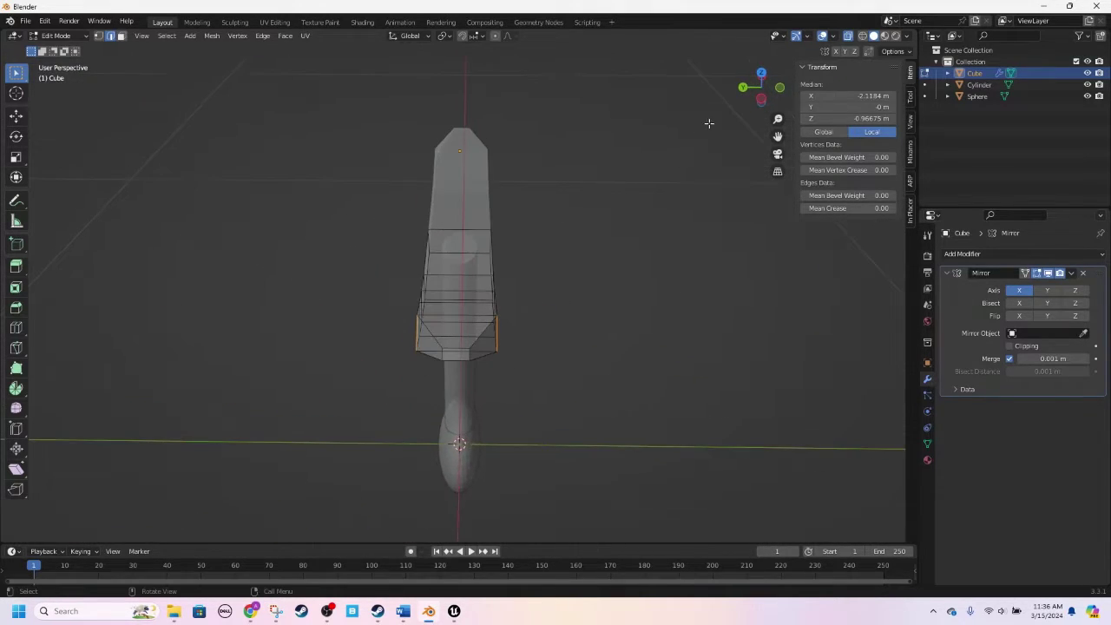
left_click(742, 89)
key("s")
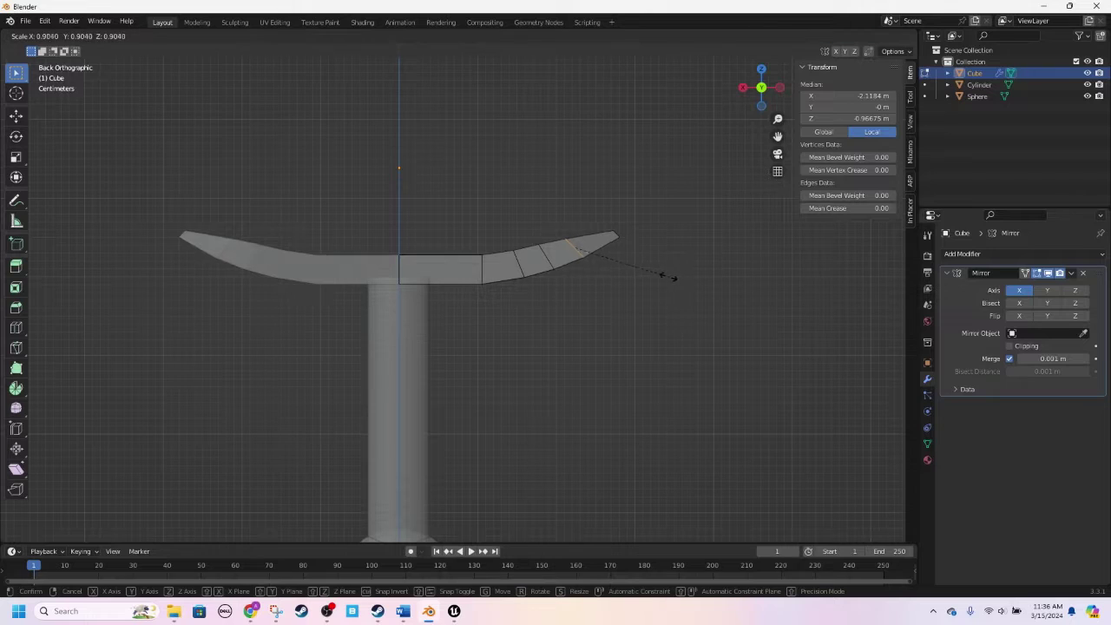
left_click(662, 274)
Step: Scale the edges of the next joint inward to about 0.87, and shrink the following inner joint slightly
left_click(543, 256)
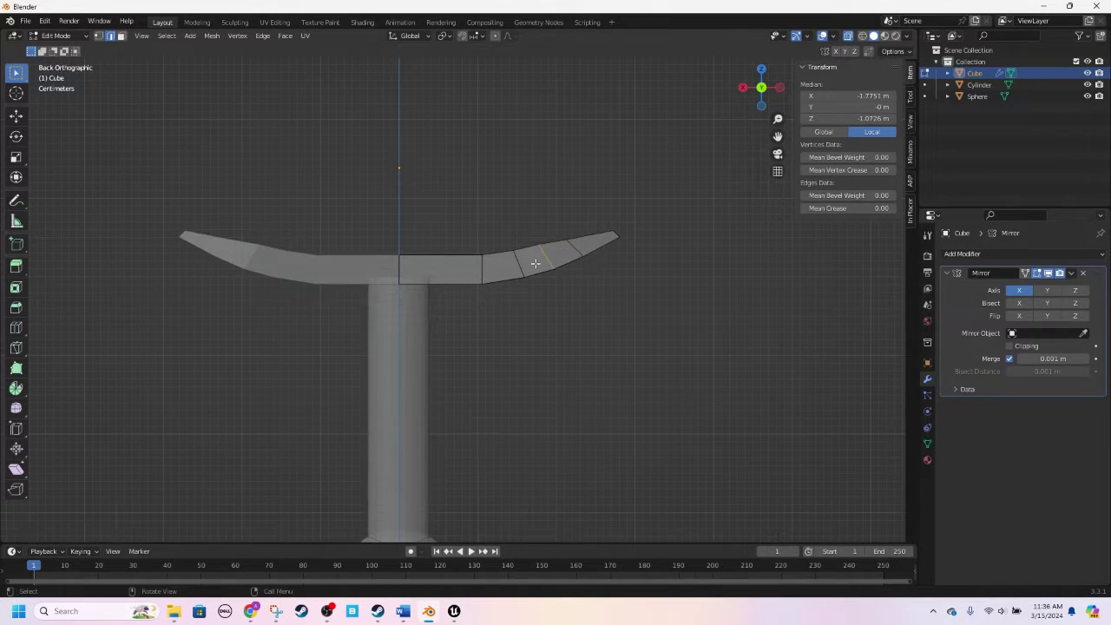
key("s")
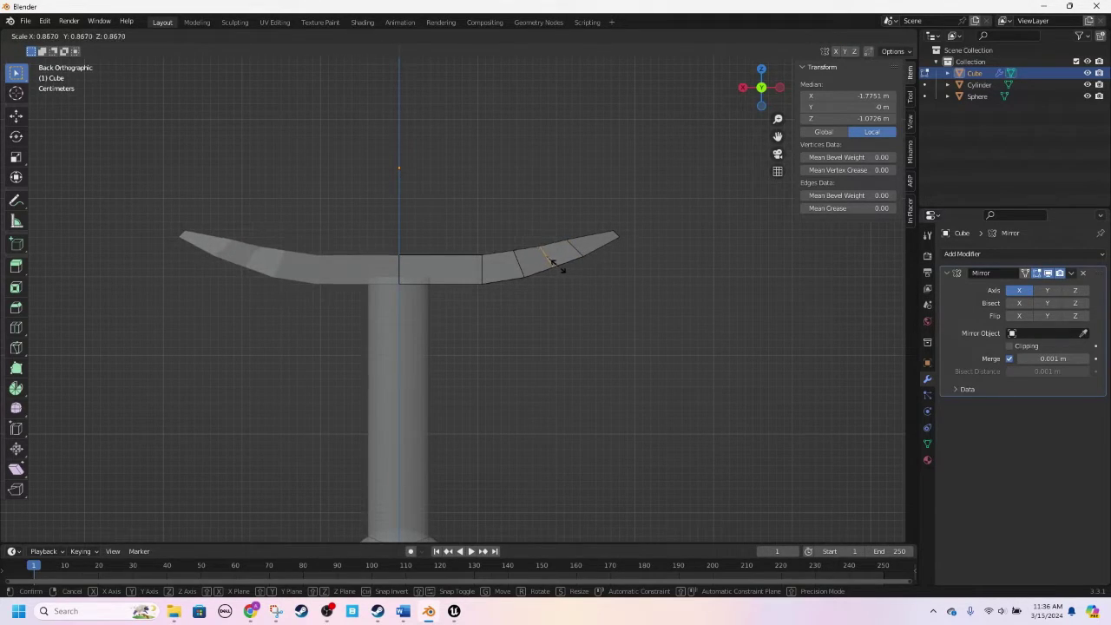
left_click(553, 261)
left_click(509, 270)
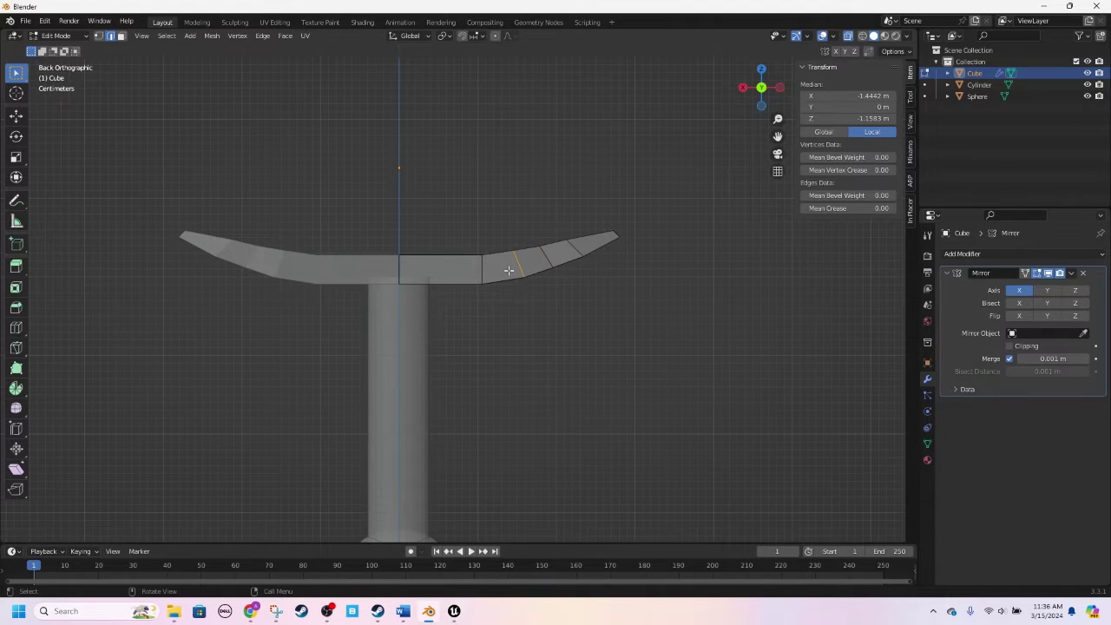
key("s")
left_click(515, 308)
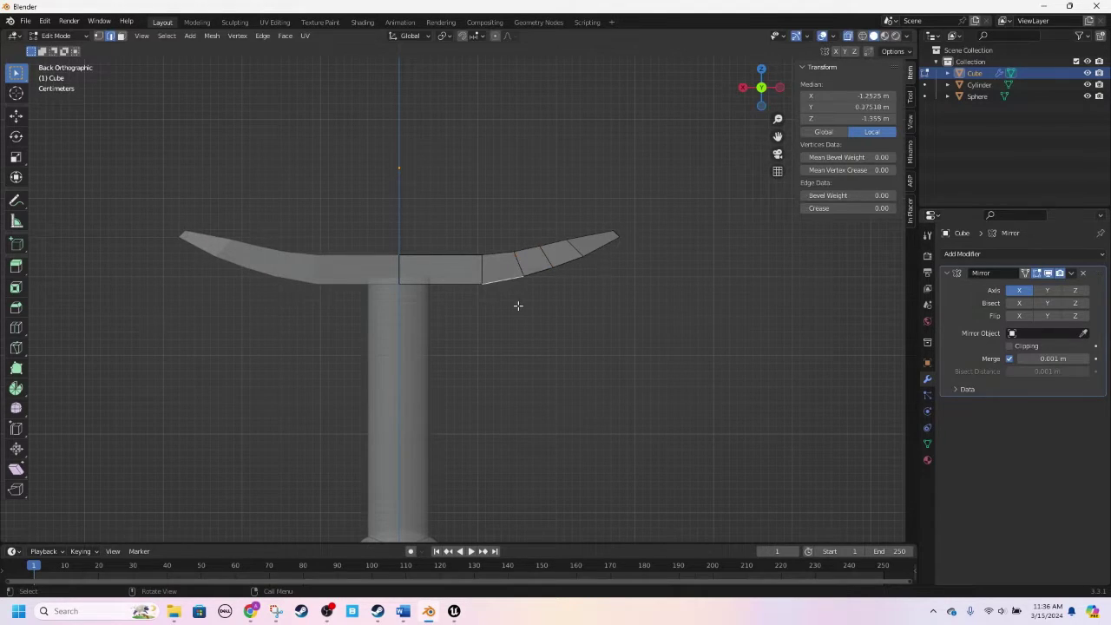
Step: Return to Object Mode with X-ray off and examine the crossguard's shape from several angles
key("Tab")
left_click(519, 311)
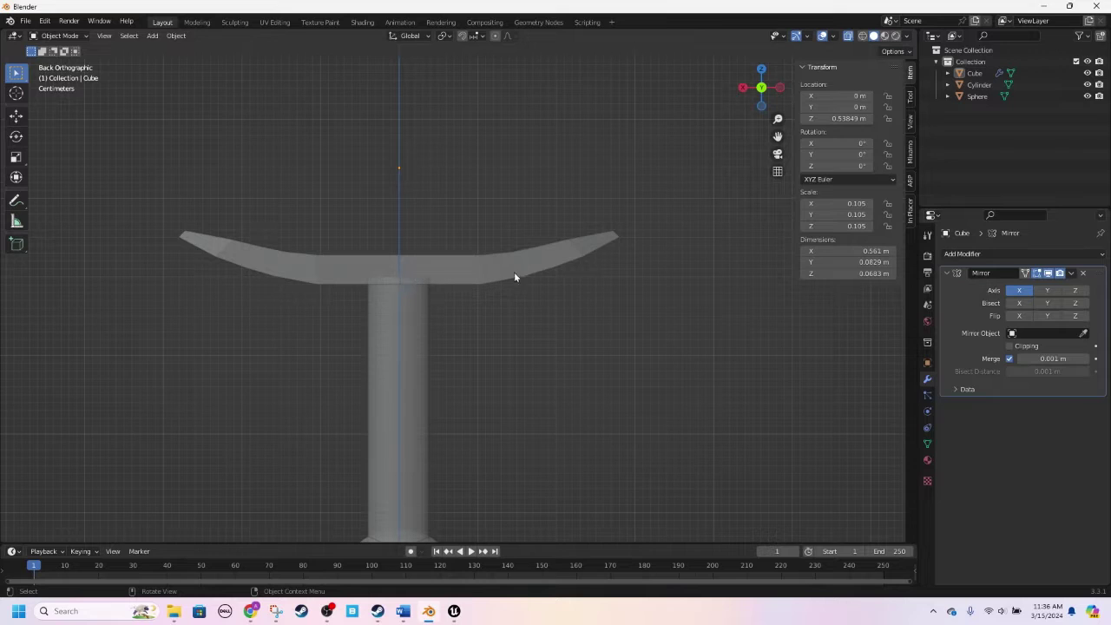
key("Tab")
key("Tab")
middle_click_drag(513, 226, 724, 144)
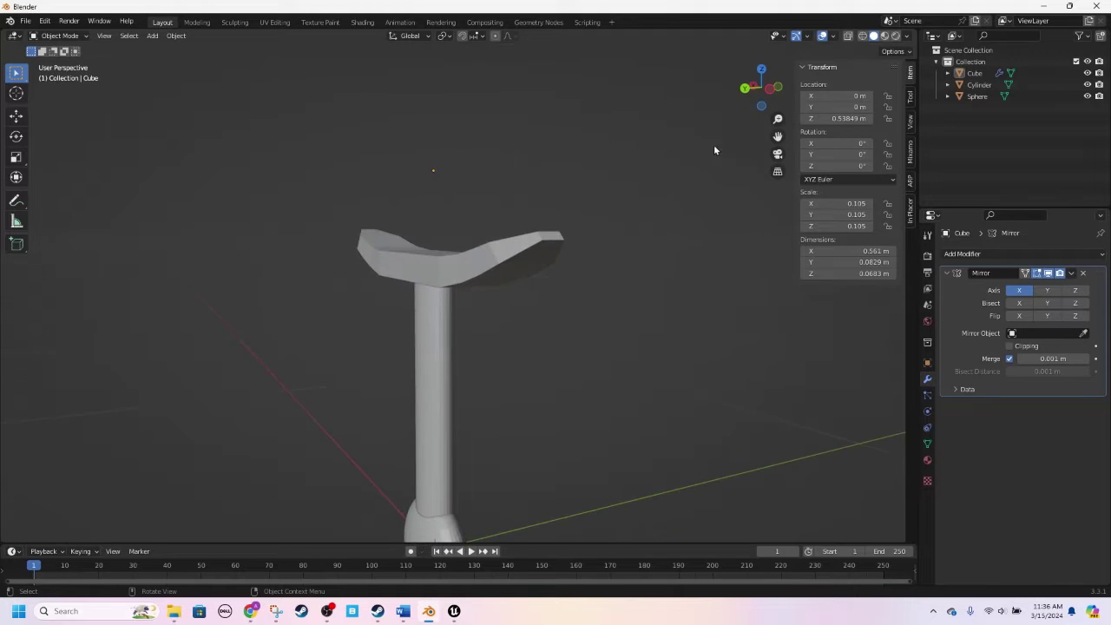
scroll(631, 203, "down", 5)
scroll(482, 305, "up", 3)
middle_click_drag(482, 305, 455, 276)
Step: Reopen the crossguard mesh in Edit Mode and show it from the bottom view with X-ray on
left_click(455, 275)
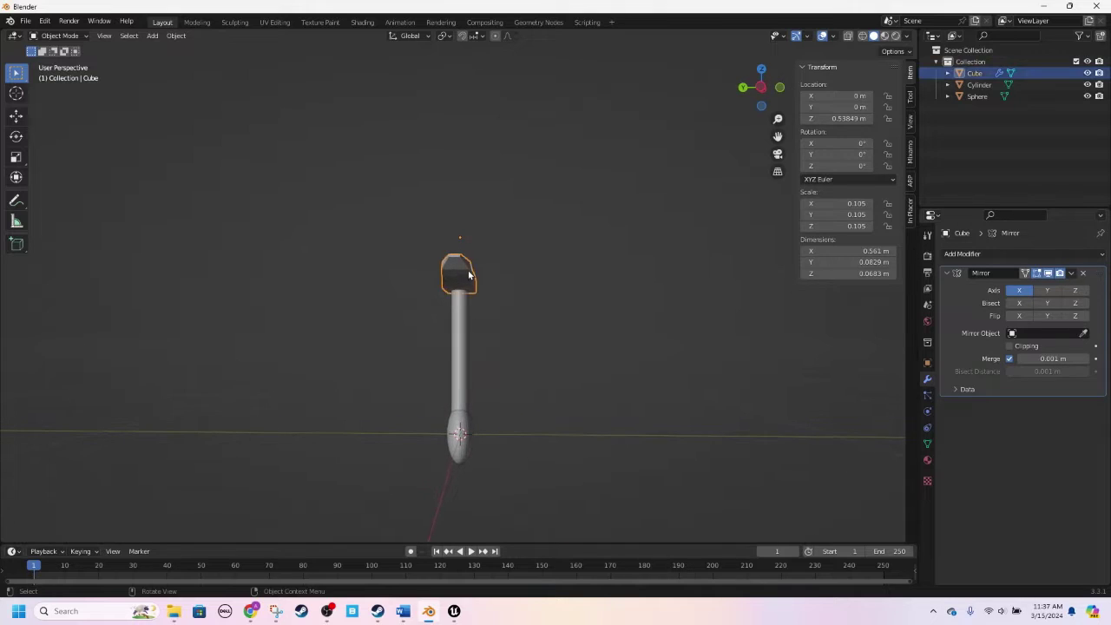
left_click(745, 90)
key("Tab")
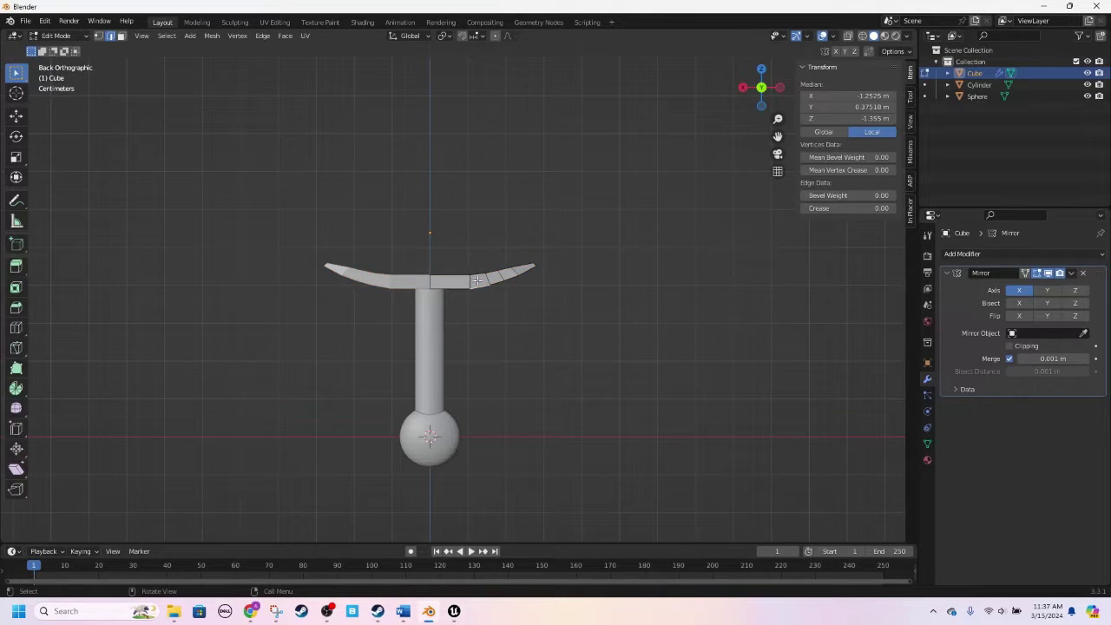
scroll(512, 298, "up", 5)
middle_click_drag(477, 184, 456, 139)
left_click(760, 99)
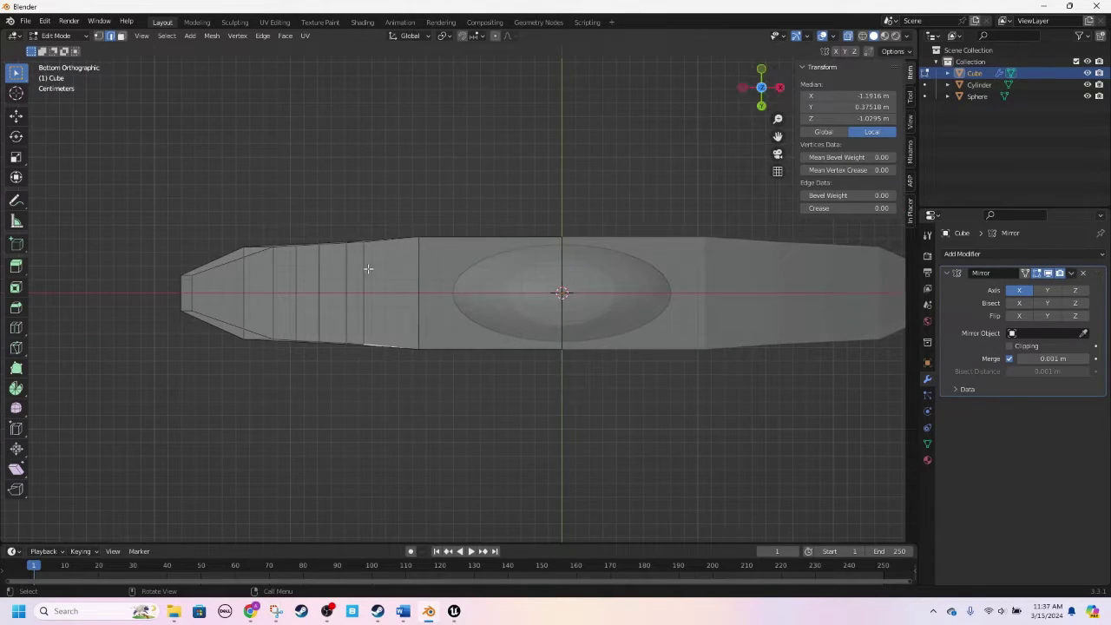
Step: Box-select the arm's outer segments up to the tip and scale them slightly narrower along Y to smooth the taper
scroll(372, 304, "down", 2)
scroll(356, 339, "up", 1)
left_click(346, 336)
scroll(345, 336, "up", 4)
middle_click_drag(310, 290, 492, 297, "shift")
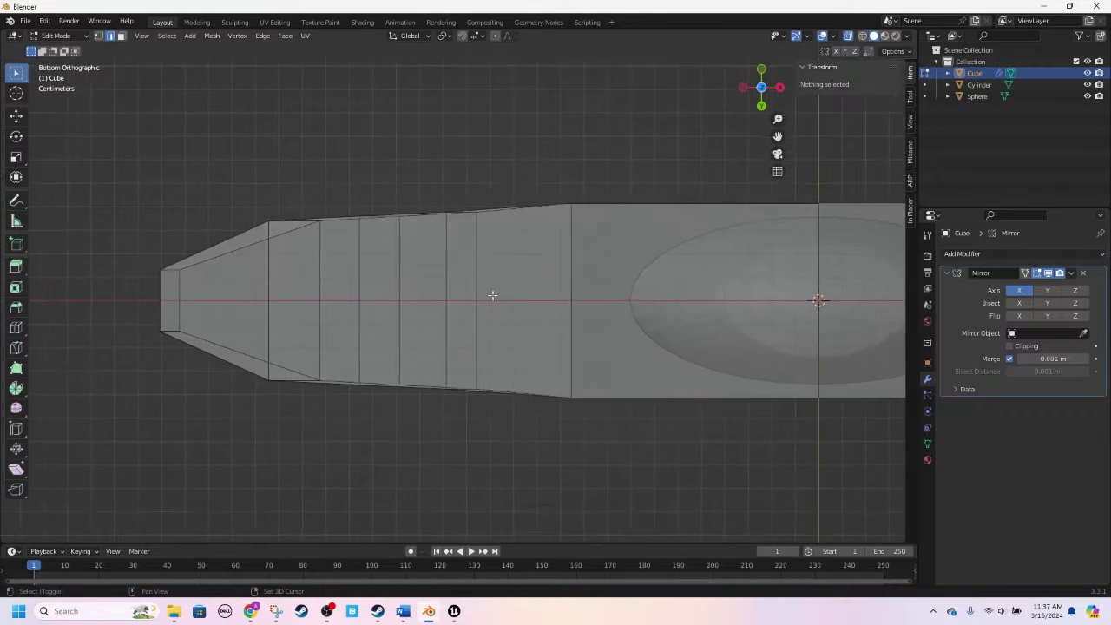
left_click_drag(462, 171, 117, 425)
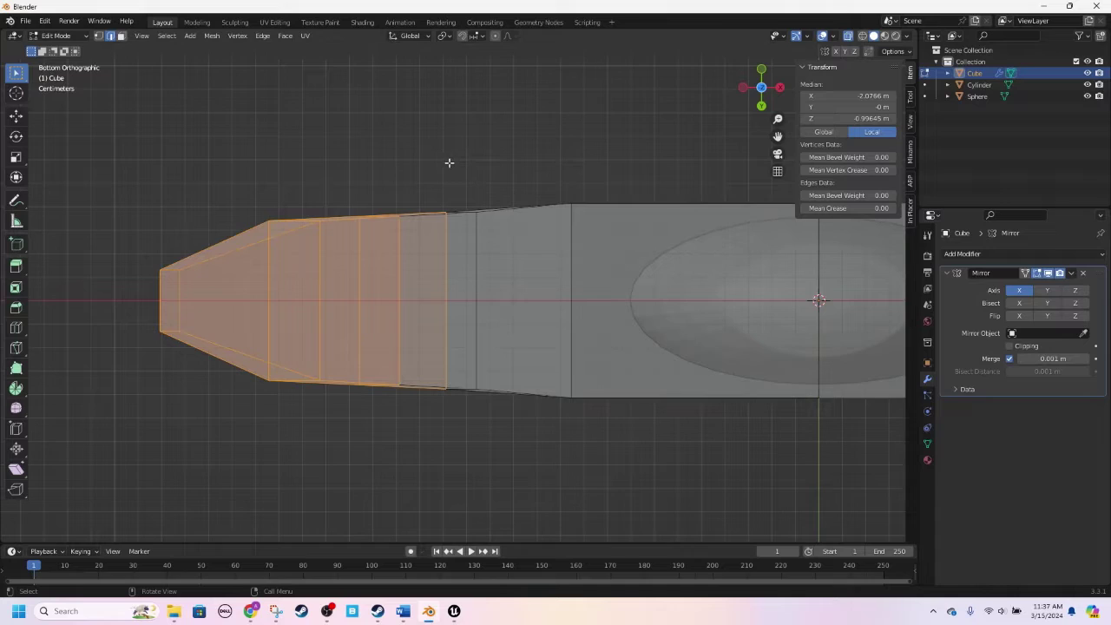
key("s")
key("y")
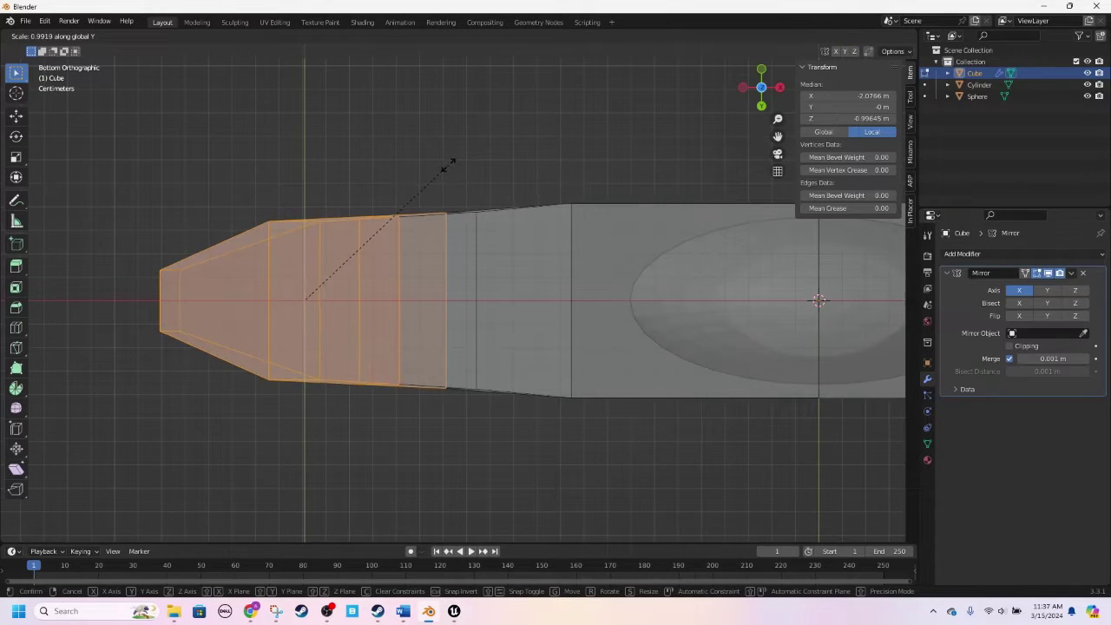
left_click(434, 180)
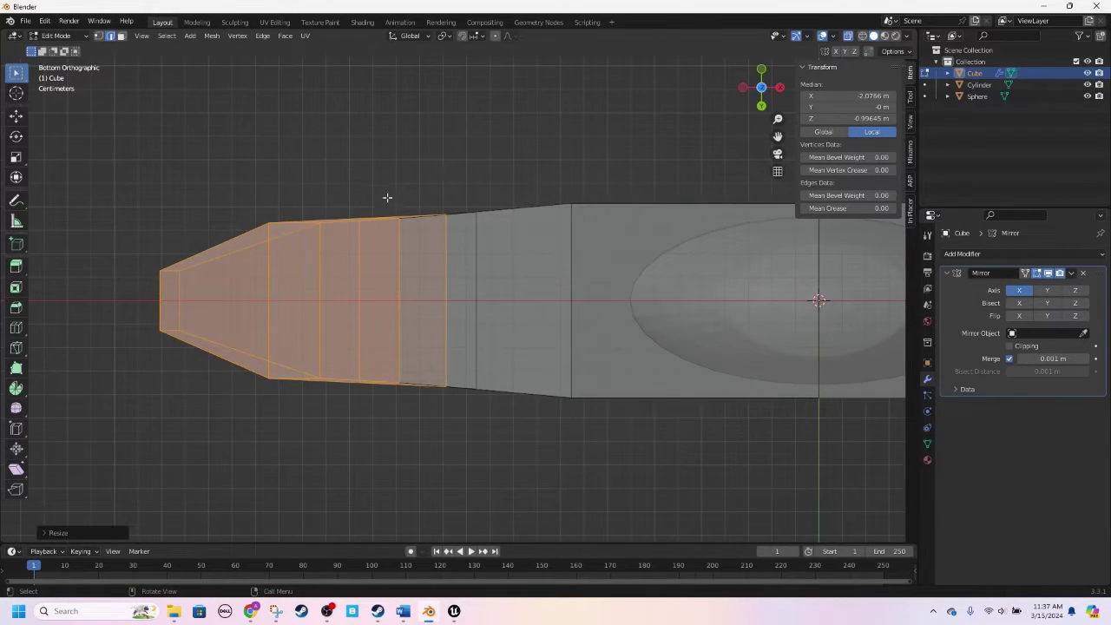
Step: Box-select the crossguard arm's outer segments and scale them narrower along Y to about 0.96, then narrow just the tip section along Y
left_click_drag(374, 186, 114, 442)
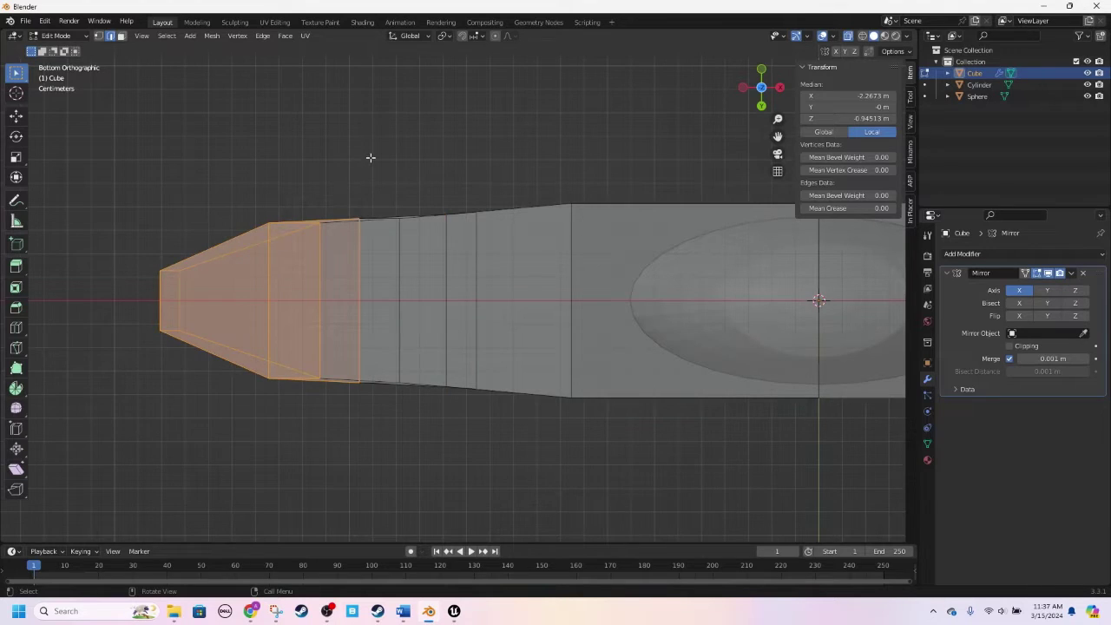
key("s")
key("y")
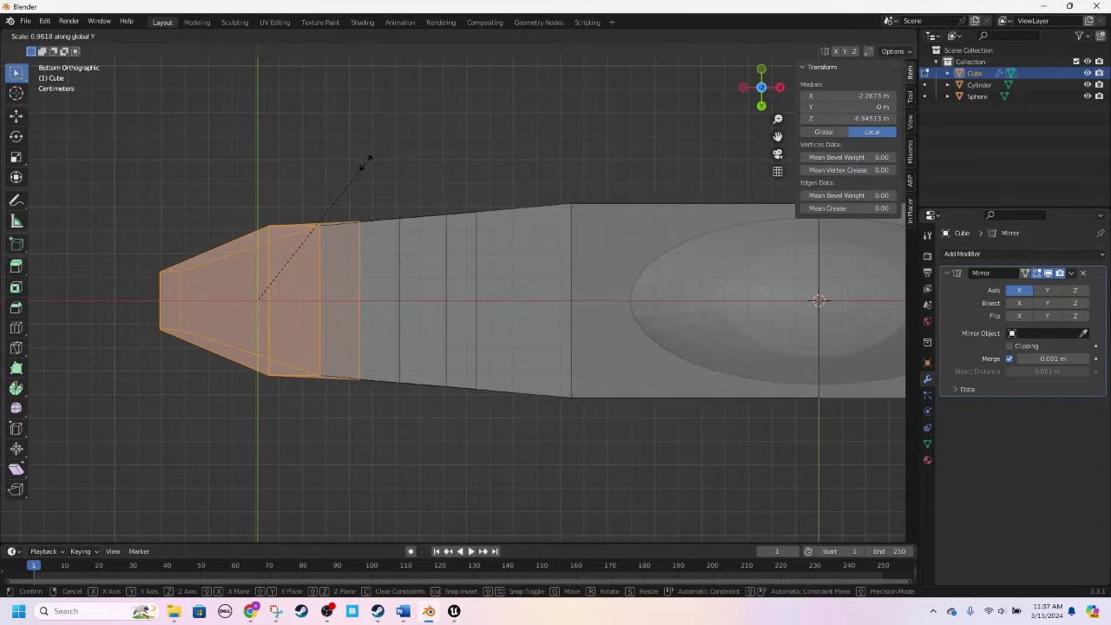
left_click(366, 161)
left_click_drag(292, 189, 114, 391)
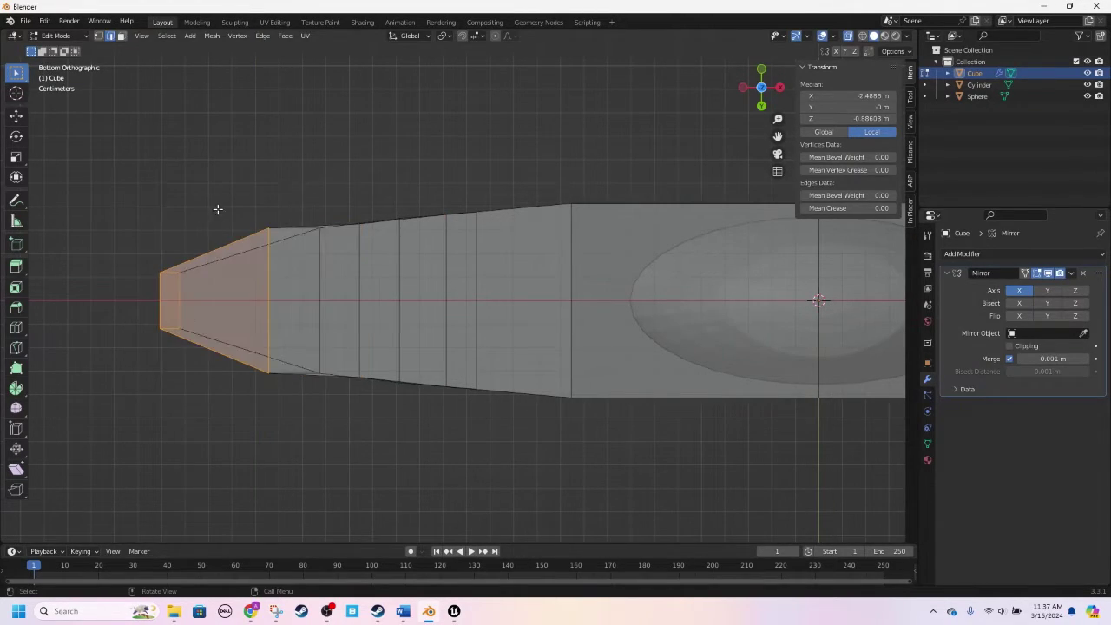
key("s")
key("y")
left_click(209, 235)
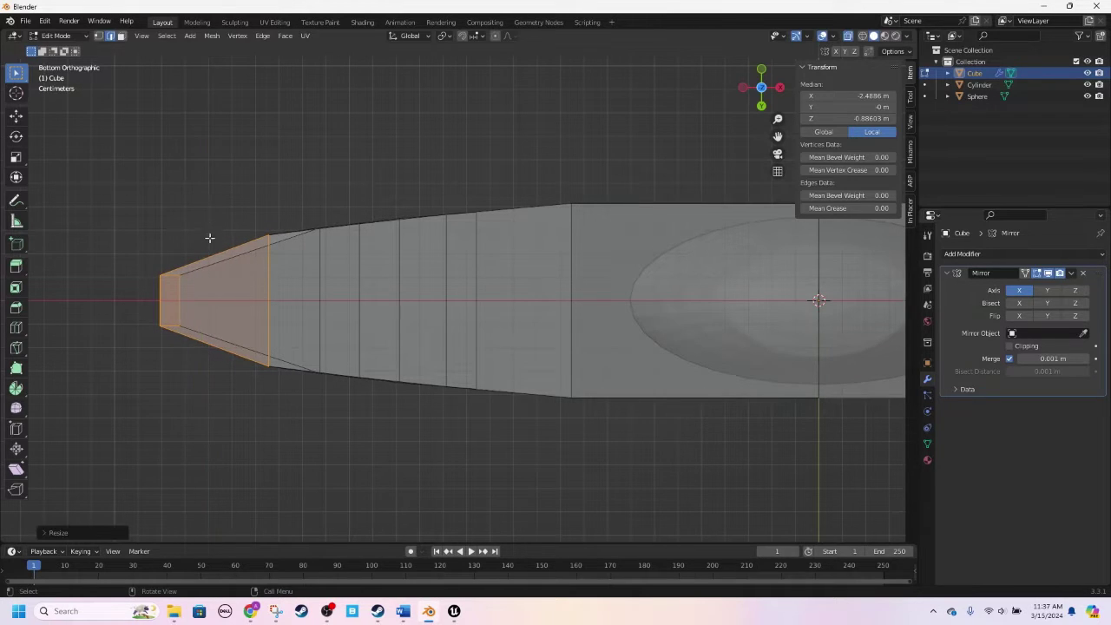
Step: Return to Object Mode, turn X-ray off and examine the crossguard on the whole sword
key("Tab")
scroll(217, 235, "down", 4)
middle_click_drag(227, 235, 452, 365)
left_click(848, 36)
middle_click_drag(521, 304, 460, 332)
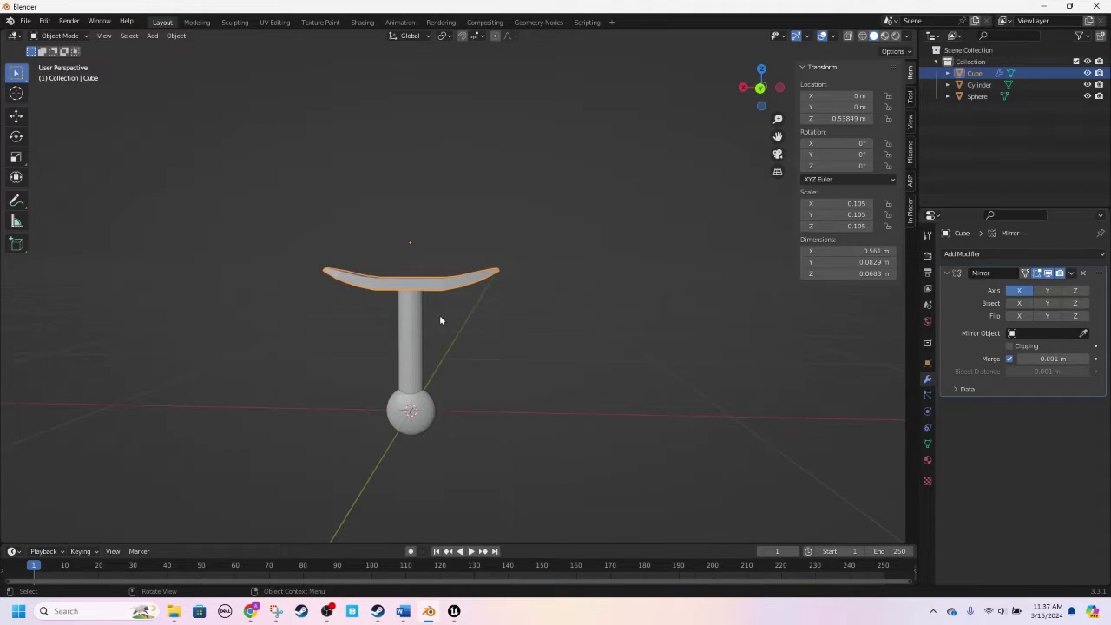
Step: From the back view, add a cube mesh for the blade and scale it down to about 0.133
left_click(761, 90)
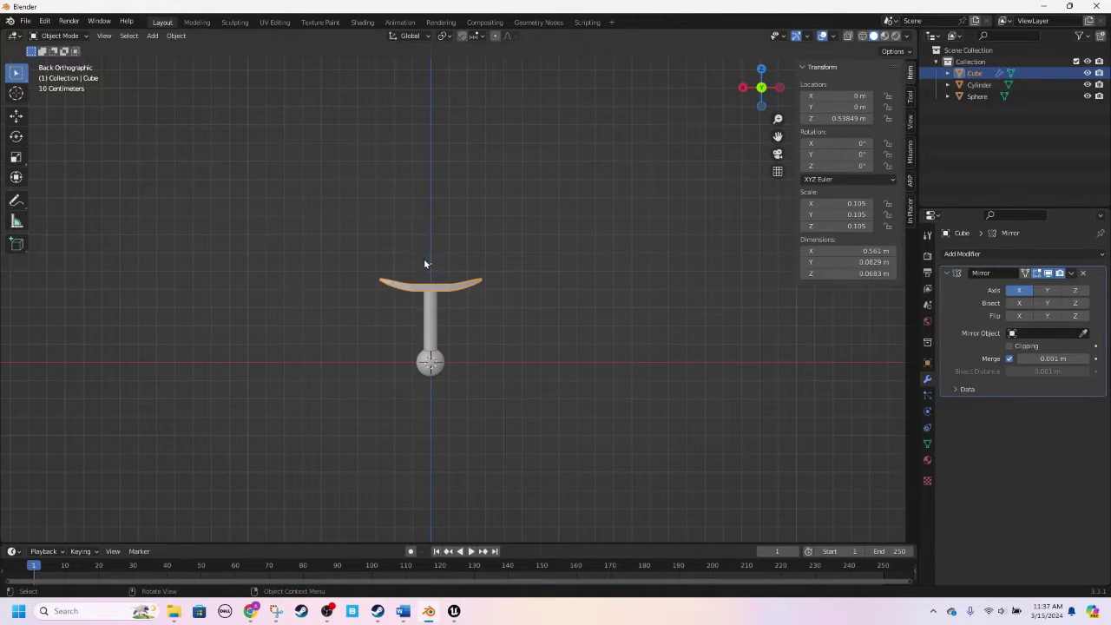
scroll(432, 287, "up", 5)
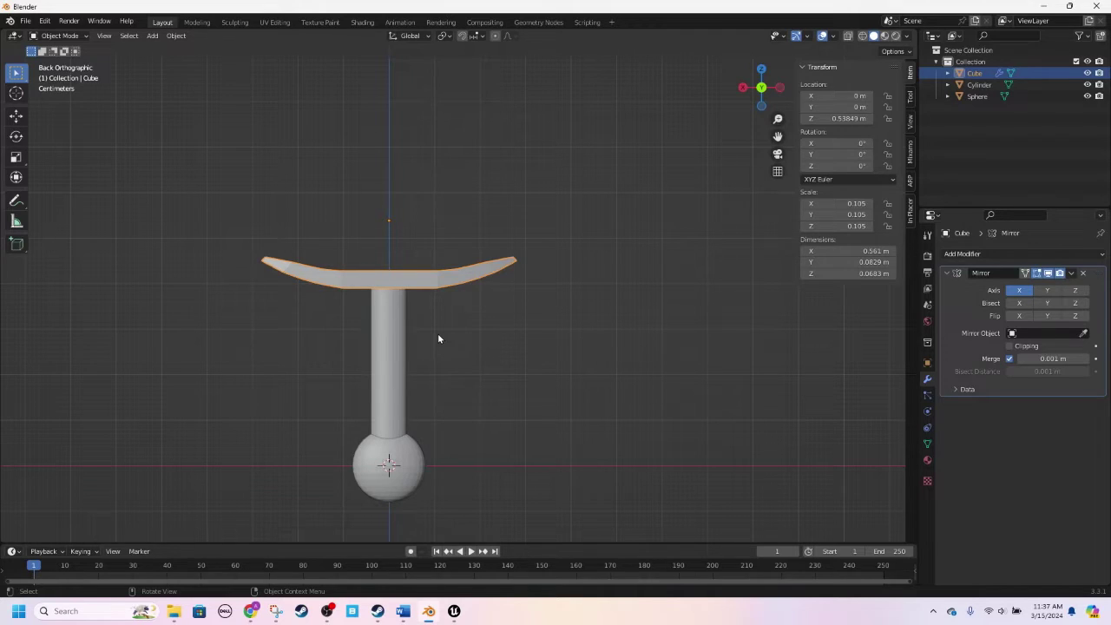
key("shift+a")
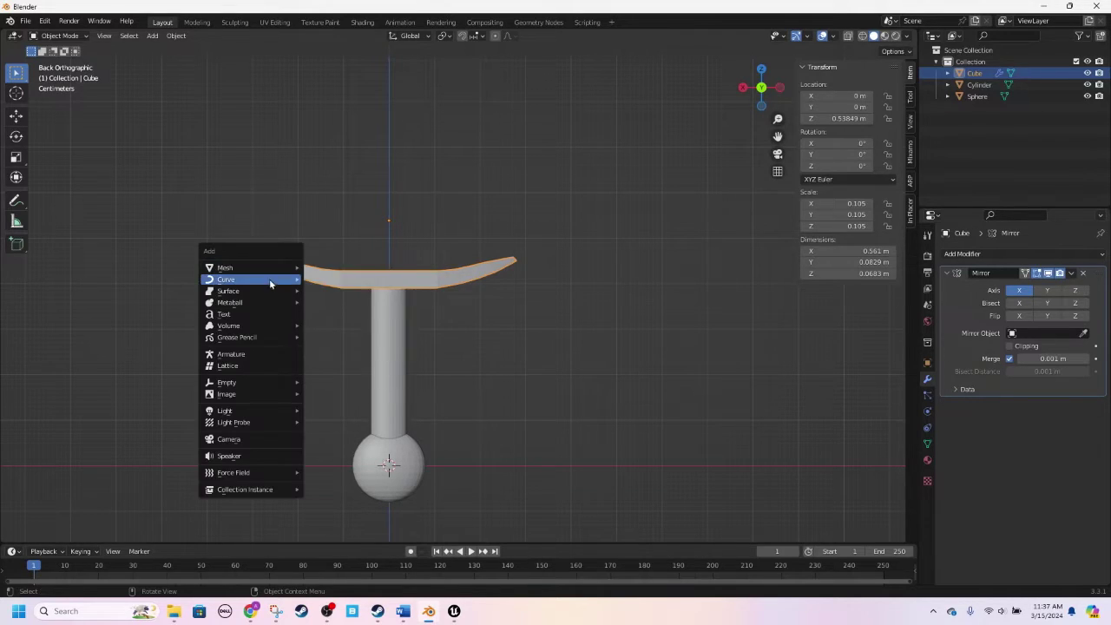
mouse_move(271, 269)
left_click(343, 280)
scroll(538, 271, "down", 4)
key("s")
left_click(450, 341)
Step: Move the new cube up along Z to about 0.64 m so it sits above the crossguard
key("g")
key("z")
left_click(417, 248)
scroll(413, 261, "up", 3)
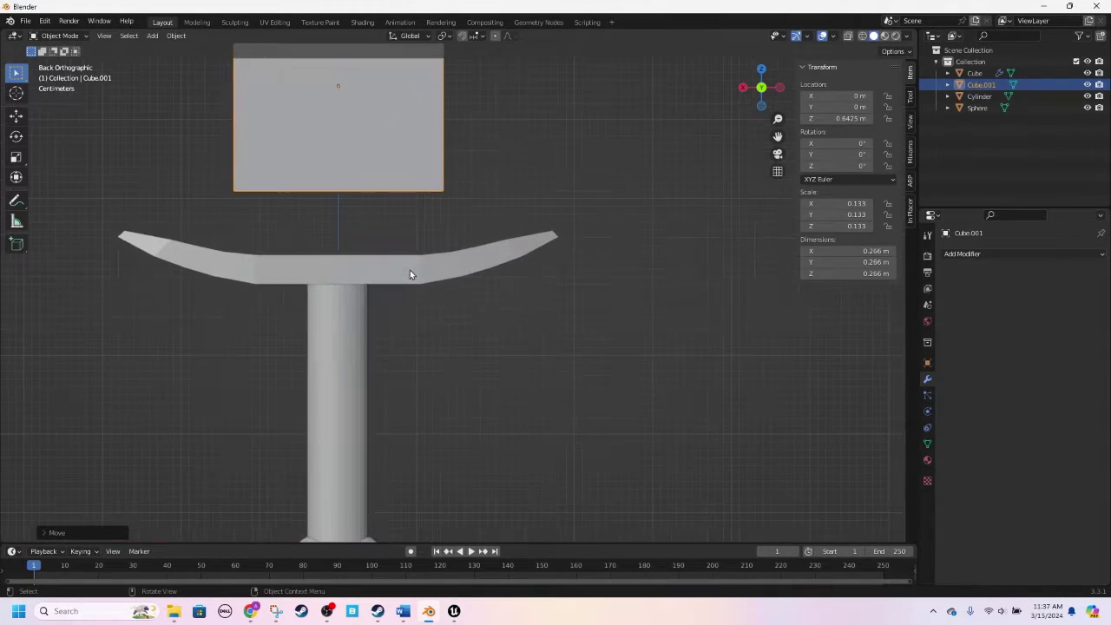
middle_click_drag(372, 241, 412, 294, "shift")
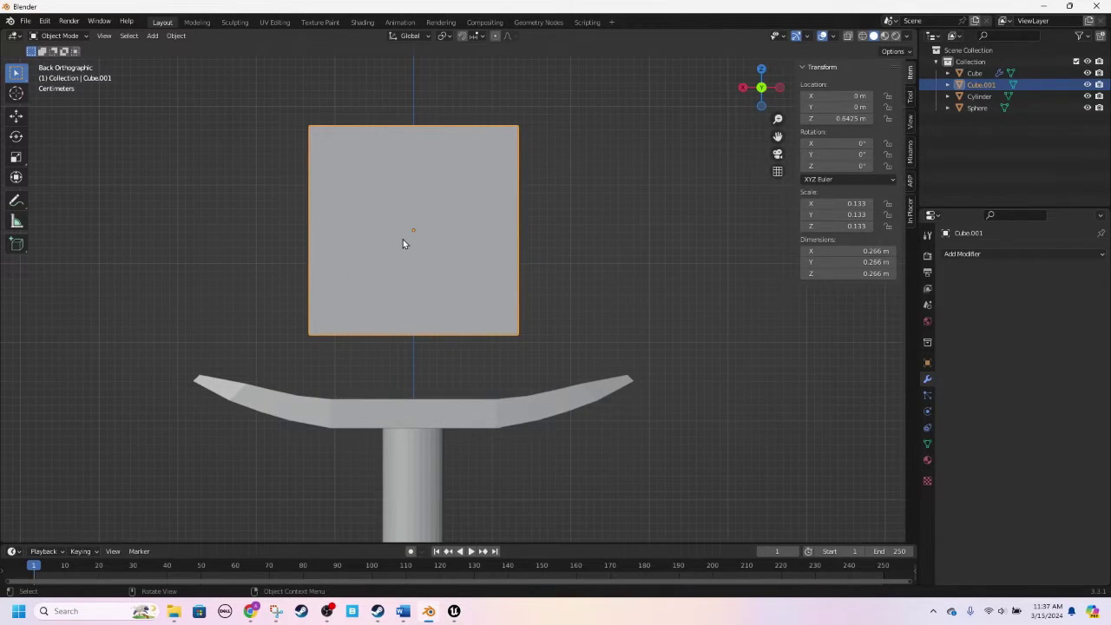
Step: Enter Edit Mode on the cube and add a centred vertical loop cut
key("Tab")
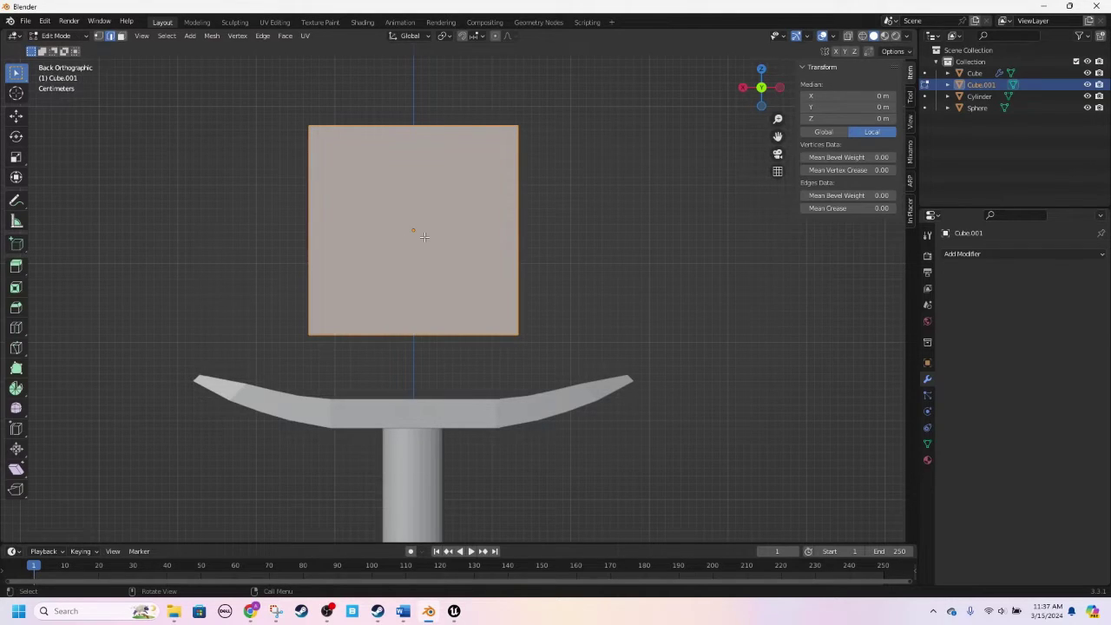
key("ctrl+r")
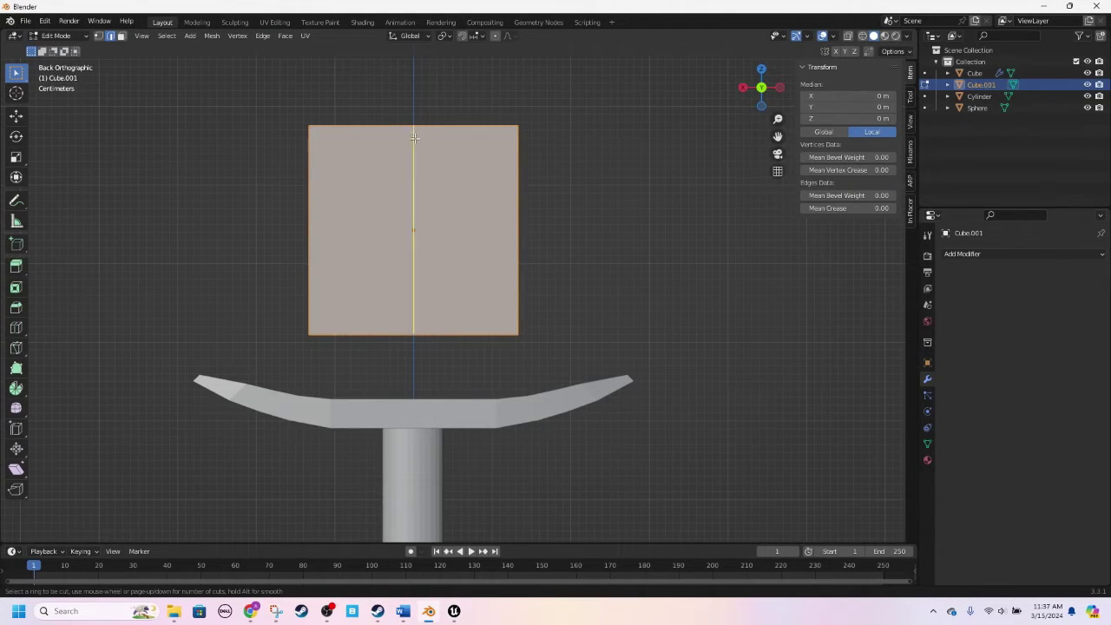
left_click(415, 130)
right_click(417, 128)
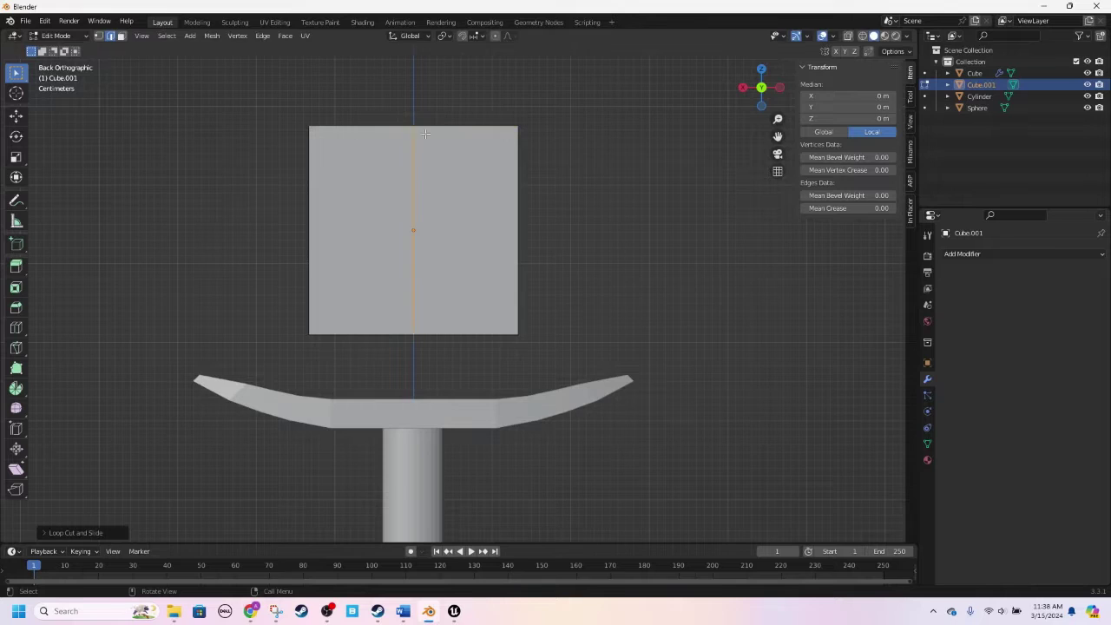
Step: In vertex select mode with X-ray on, box-select the outer vertices on one side of the loop cut and delete them
left_click(98, 37)
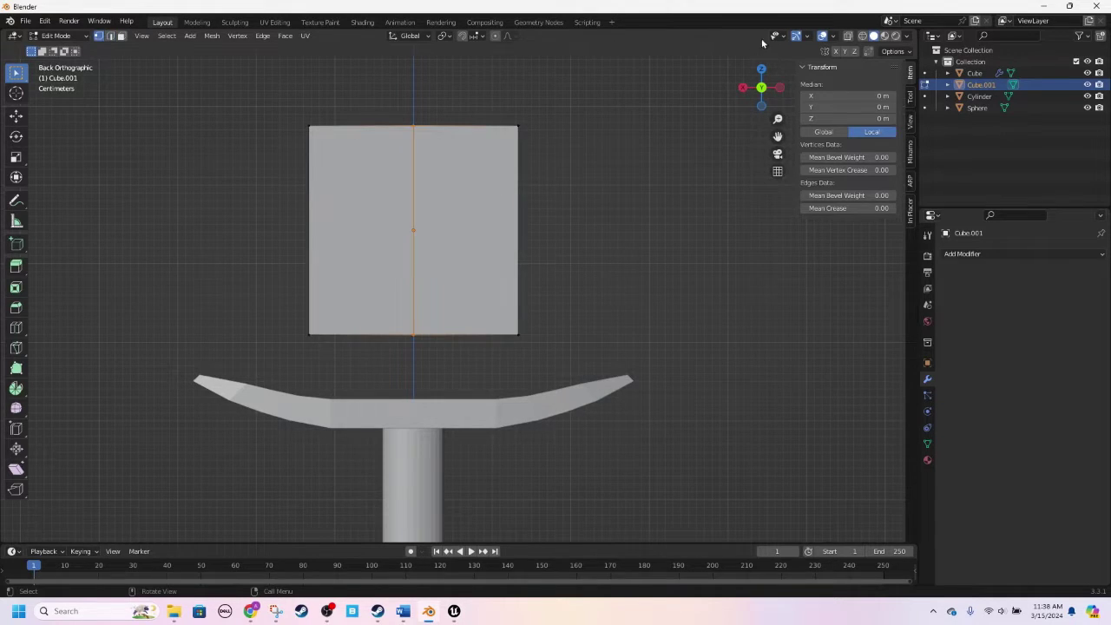
left_click(850, 36)
left_click(261, 104)
left_click_drag(261, 101, 342, 359)
key("x")
left_click(342, 359)
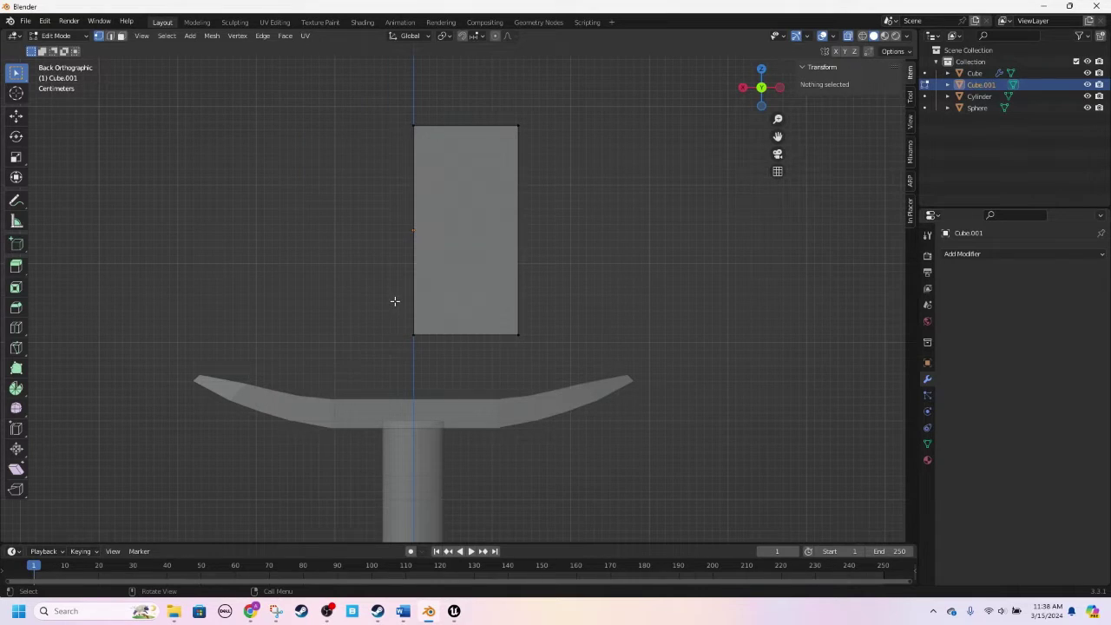
Step: Return to Object Mode and add a Mirror modifier on the X axis to the half cube
key("Tab")
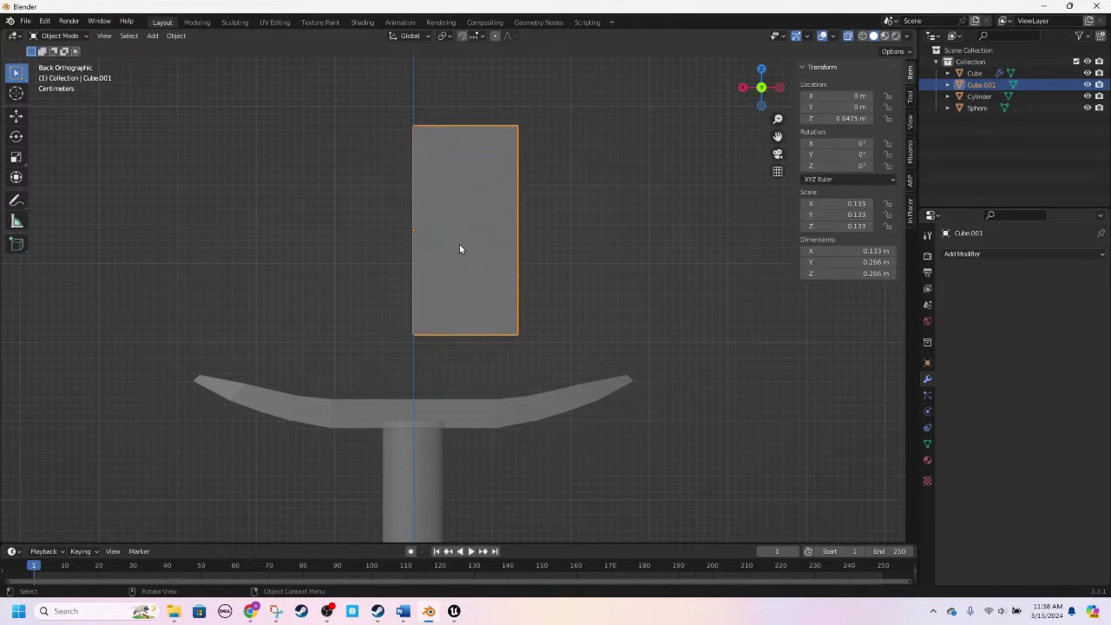
left_click(963, 254)
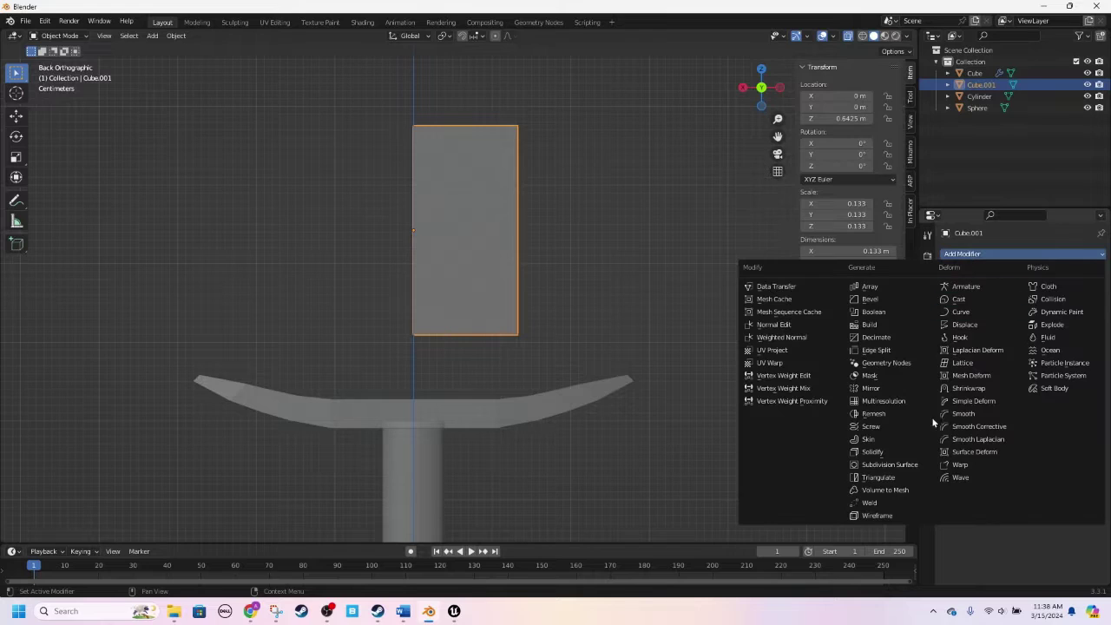
left_click(825, 370)
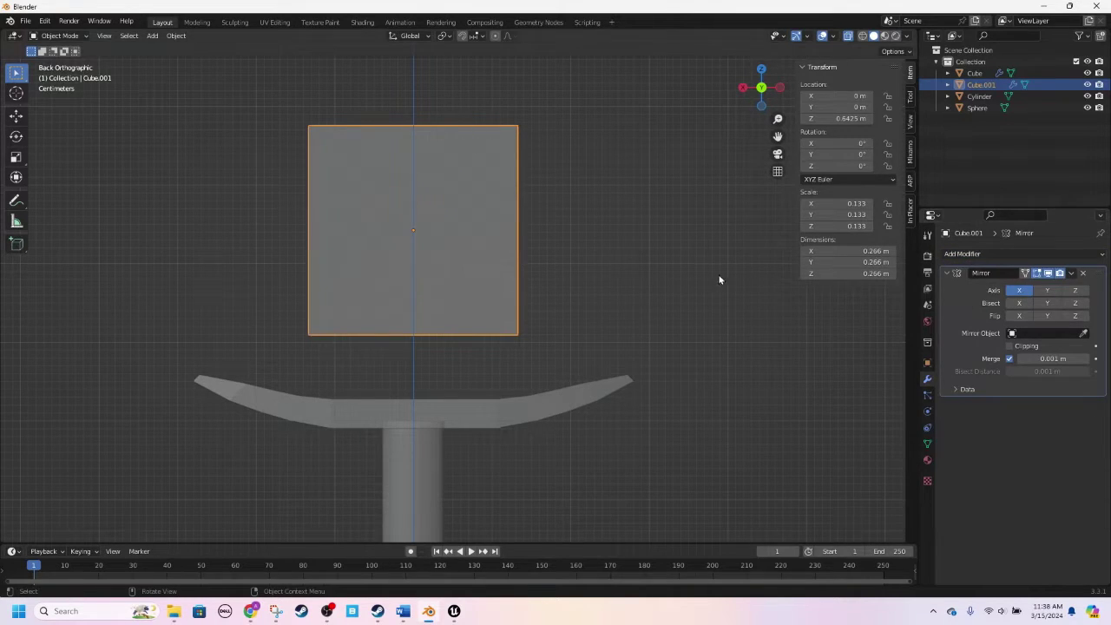
scroll(593, 229, "down", 4)
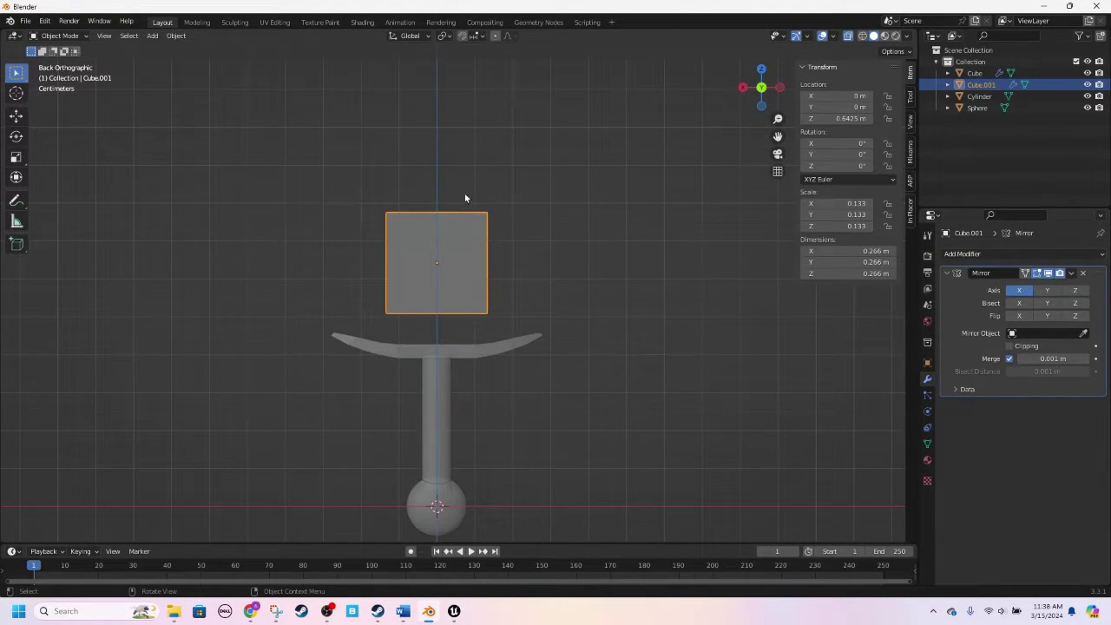
Step: Select the half cube's whole mesh in Edit Mode and scale it along X to about 0.6
key("Tab")
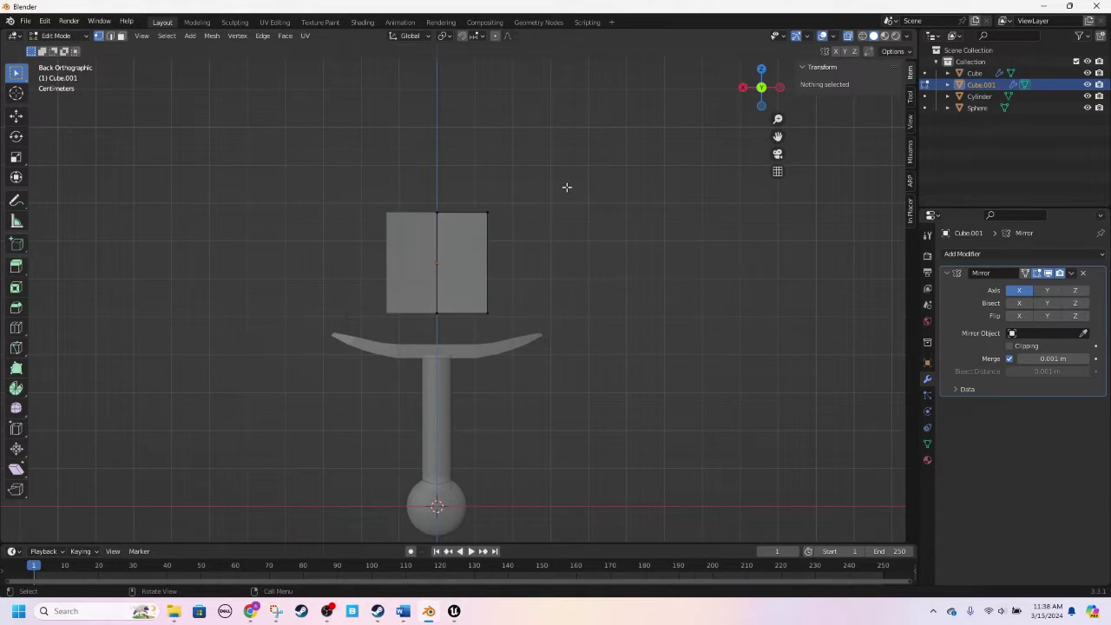
key("a")
scroll(549, 233, "up", 3)
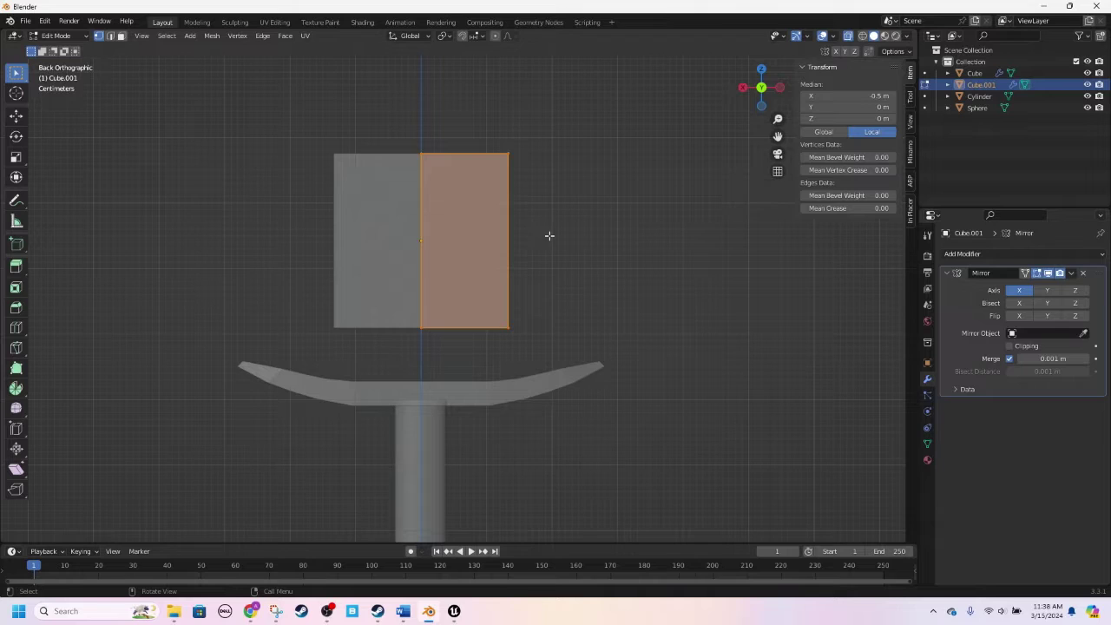
key("s")
key("x")
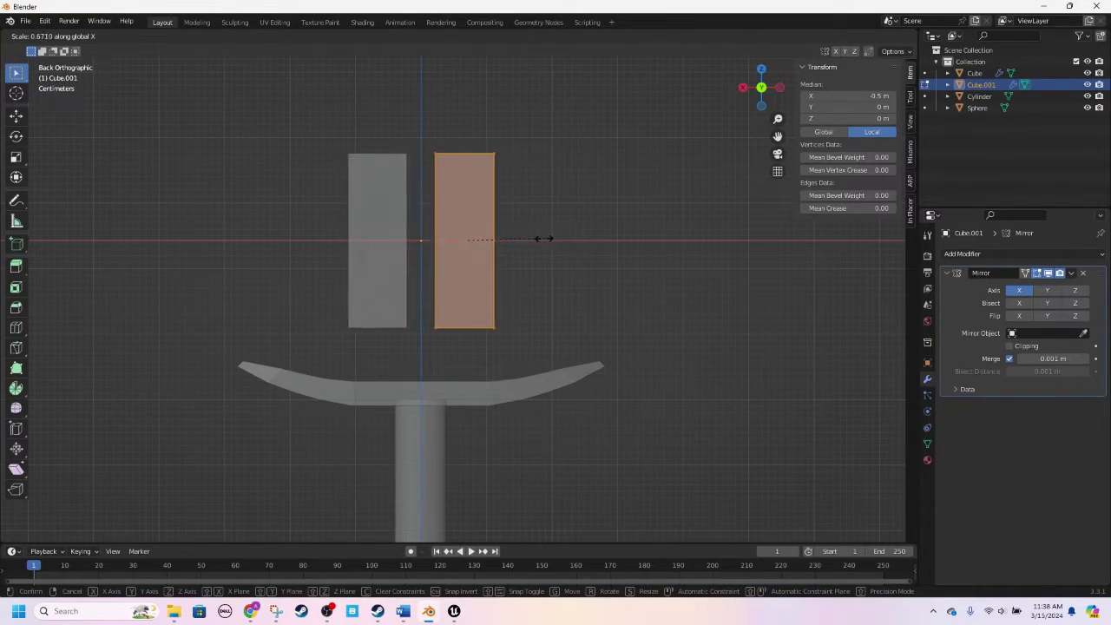
left_click(536, 239)
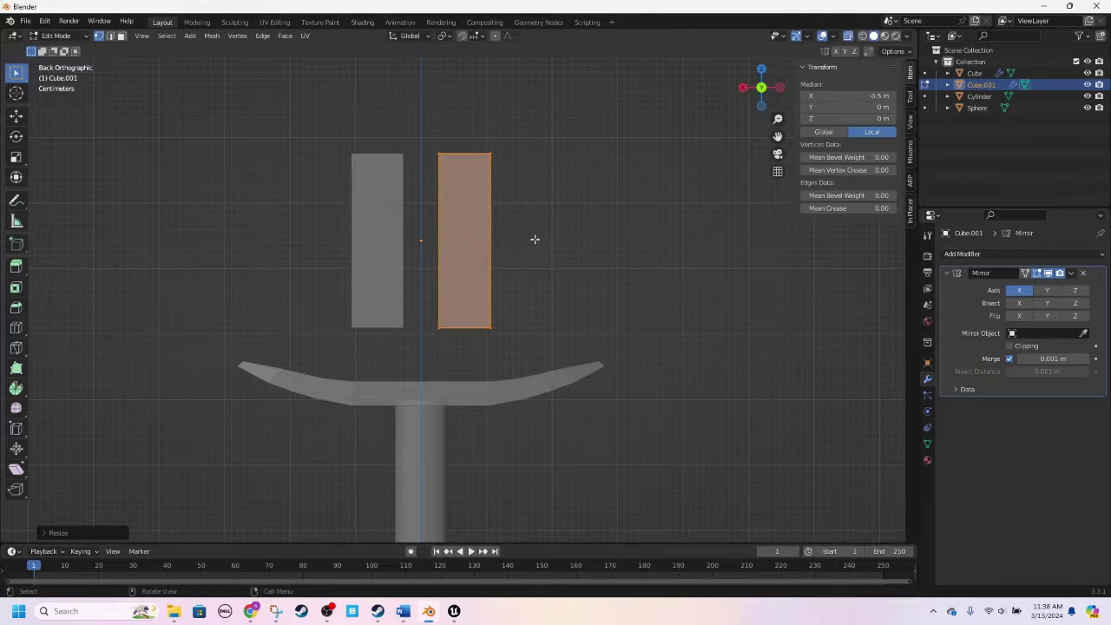
Step: Enable Clipping on the Mirror modifier and move the mesh along X until its inner side meets the mirrored half at the centre line
left_click(1010, 346)
left_click(1010, 346)
key("g")
key("x")
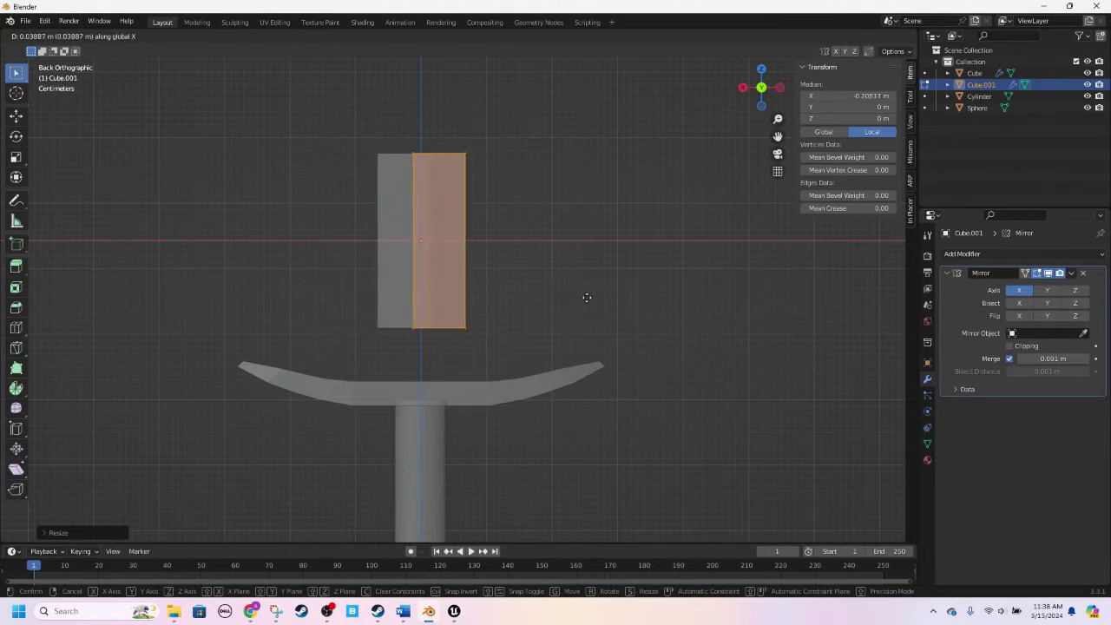
left_click(613, 298)
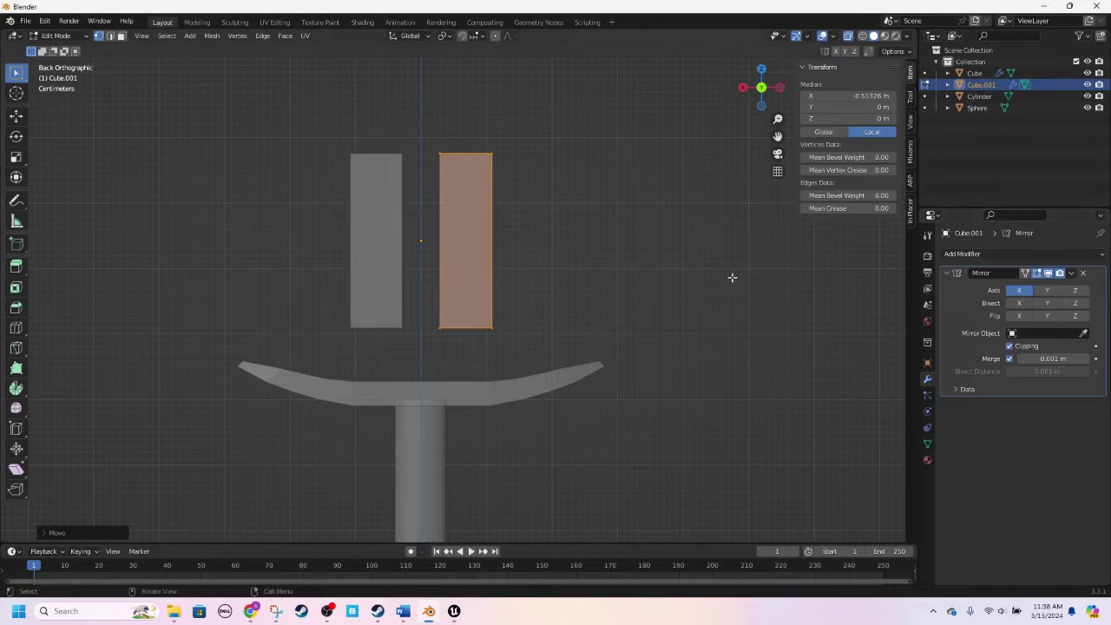
key("g")
key("x")
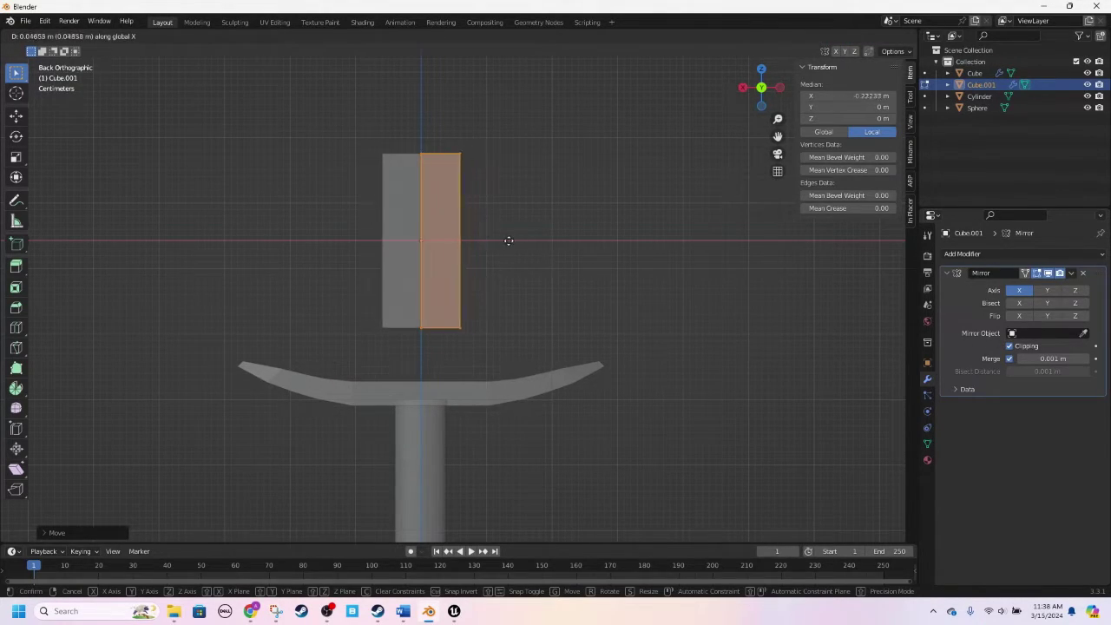
left_click(512, 240)
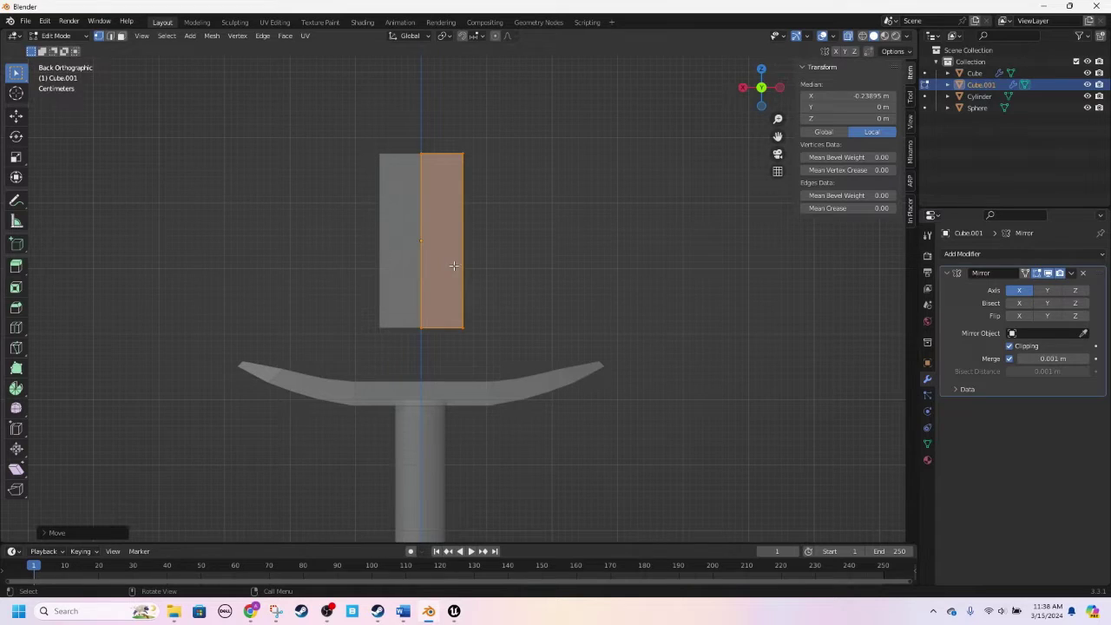
Step: Move the blade block down along Z by about 0.08 m so its base rests on the crossguard
key("g")
key("z")
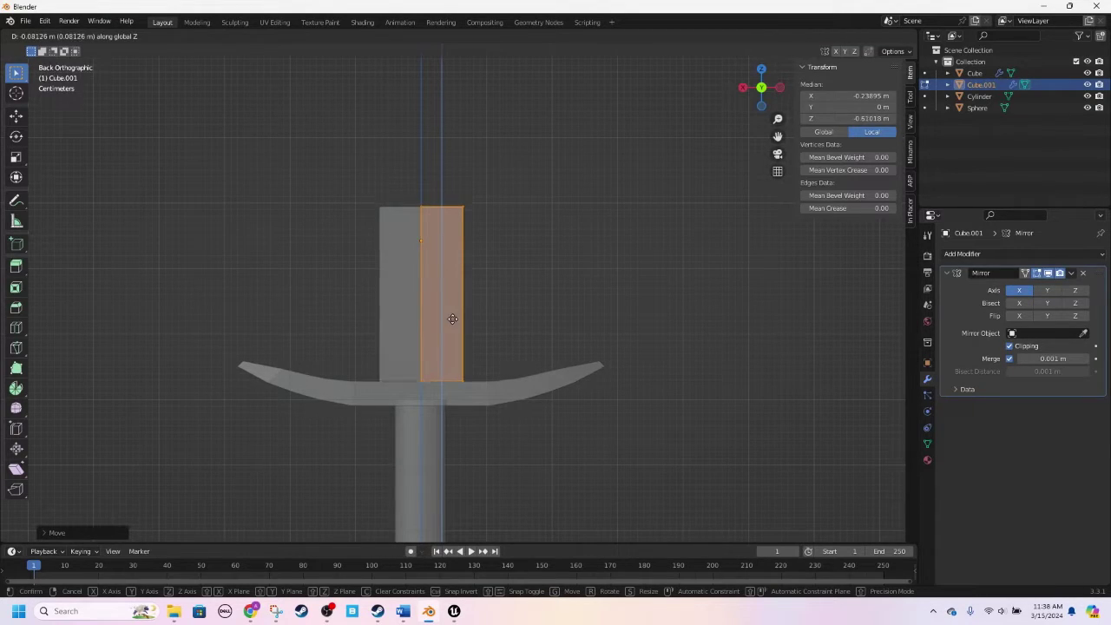
left_click(452, 322)
scroll(452, 321, "up", 2)
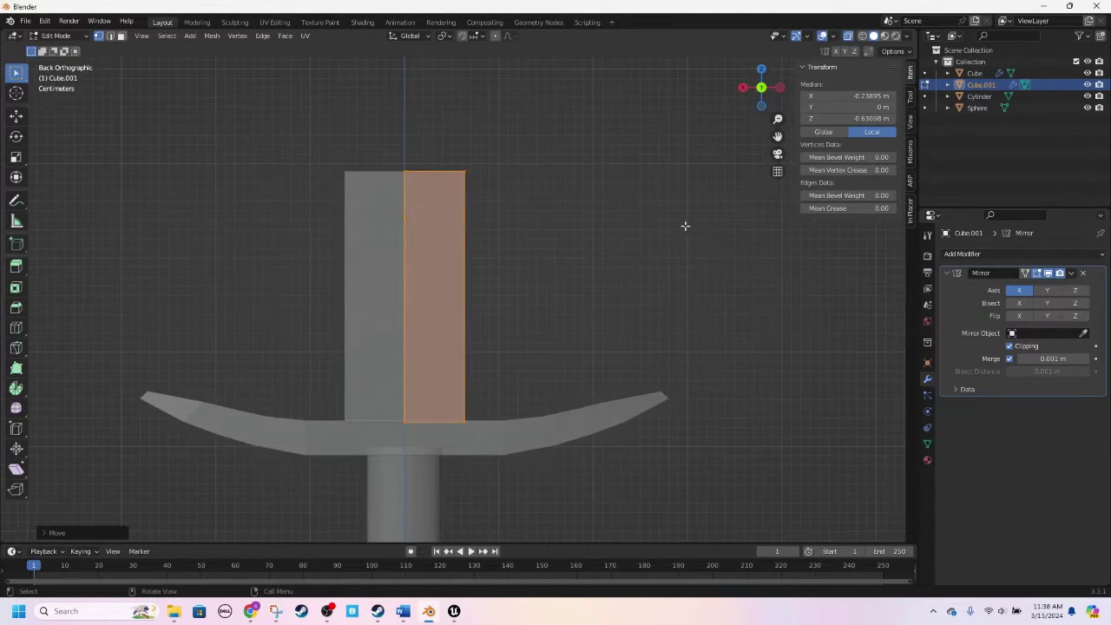
Step: From the left view, scale the blade block along Y until it is about as thick as the grip
left_click(781, 89)
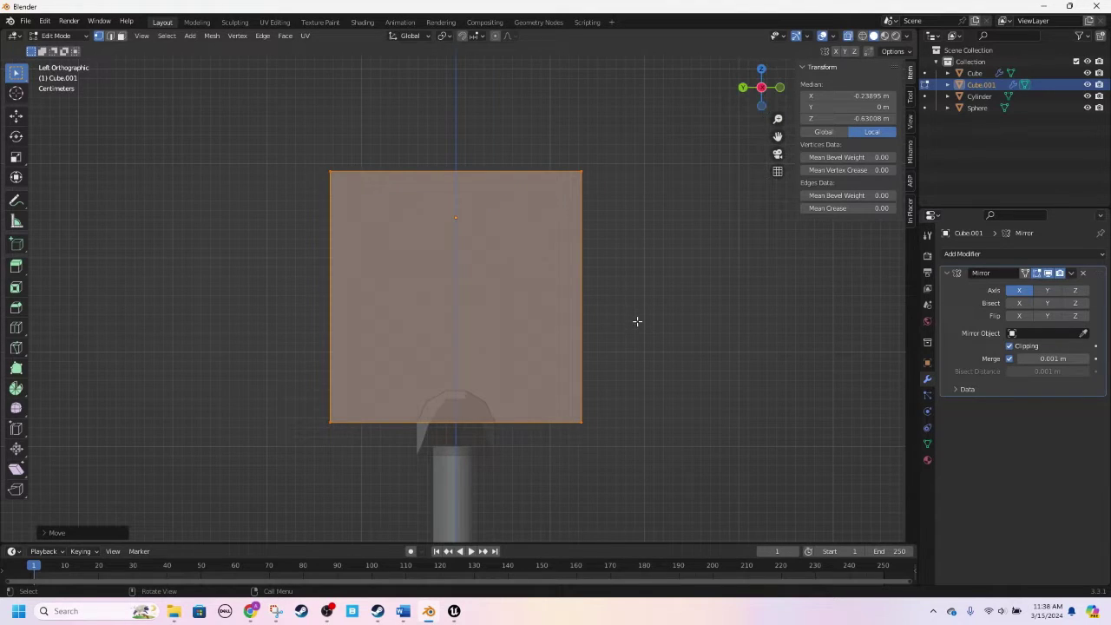
key("s")
key("y")
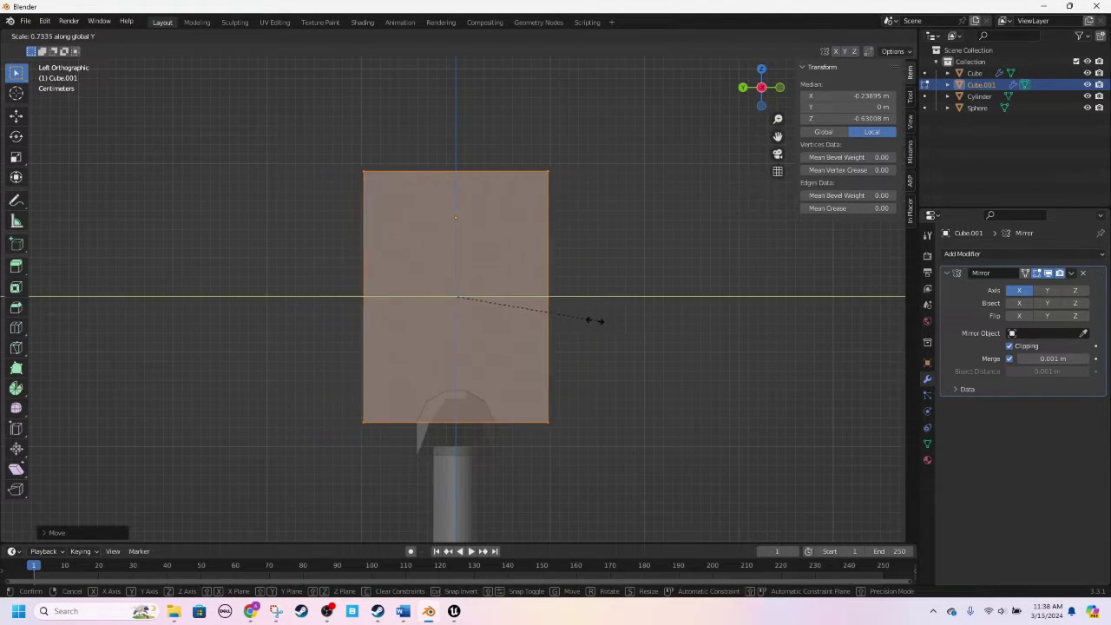
left_click(466, 322)
middle_click_drag(526, 265, 553, 290)
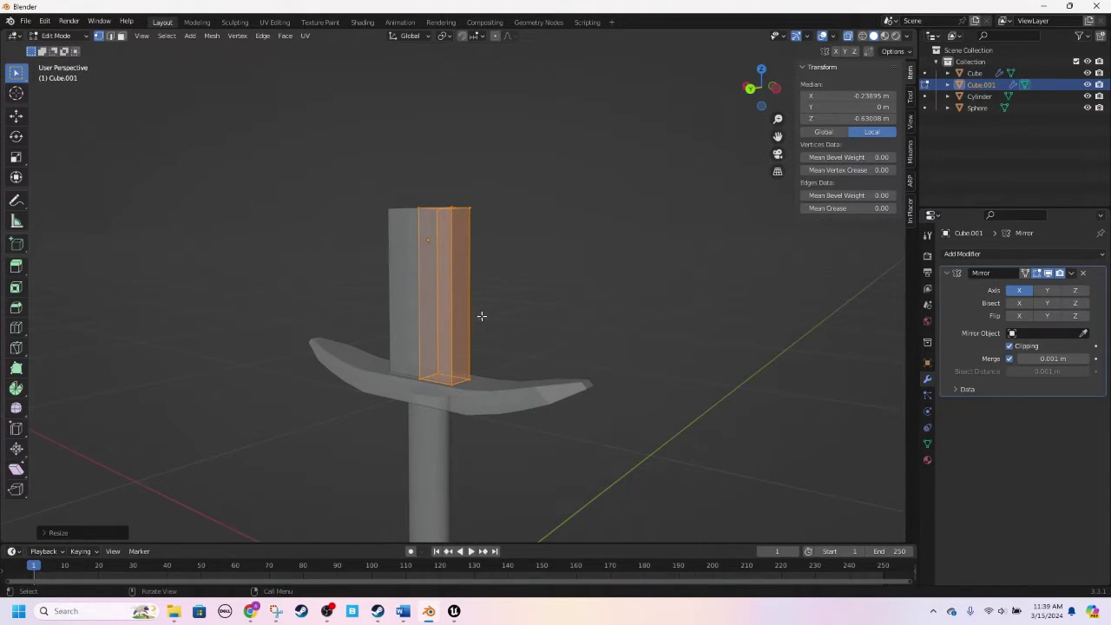
Step: Thin the blade block further along Y to about 0.84 in the side view, then return to the back view
left_click(745, 90)
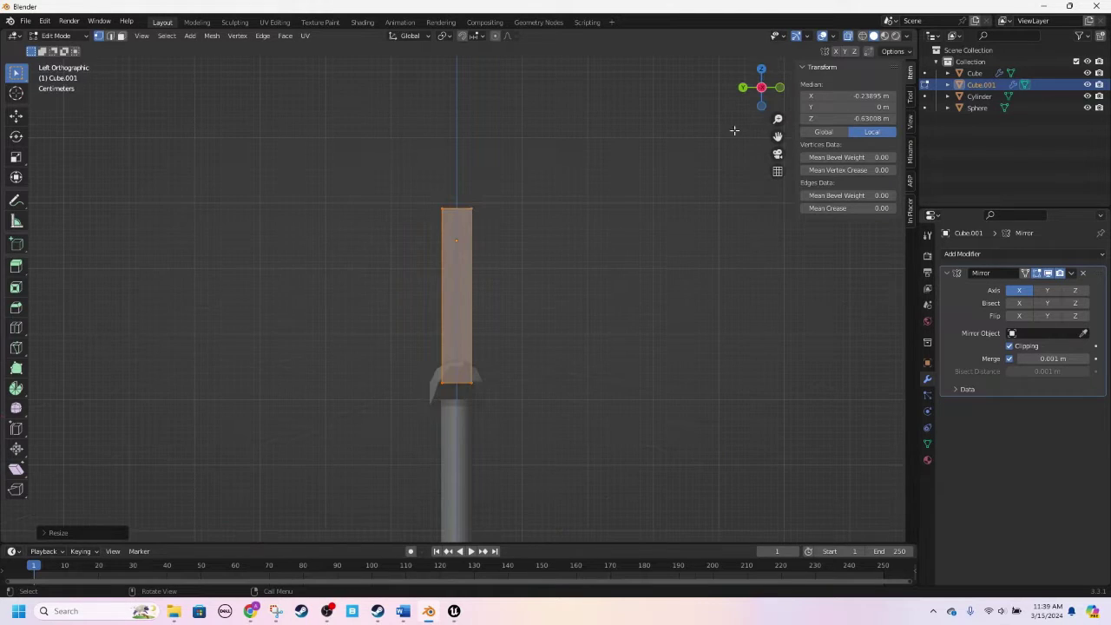
key("s")
key("y")
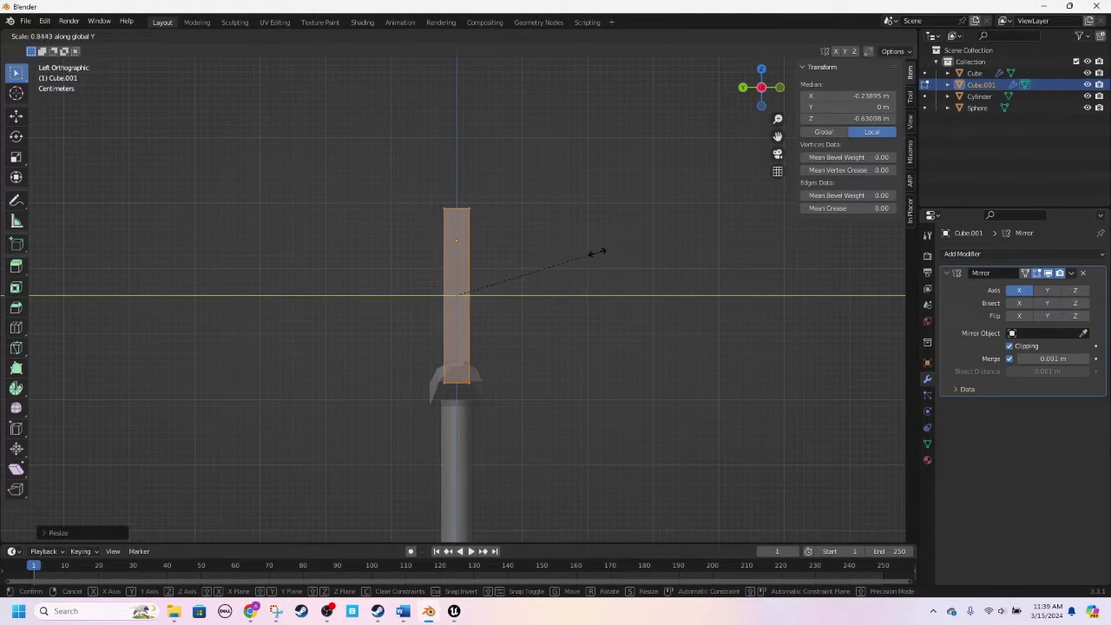
left_click(587, 253)
left_click(744, 90)
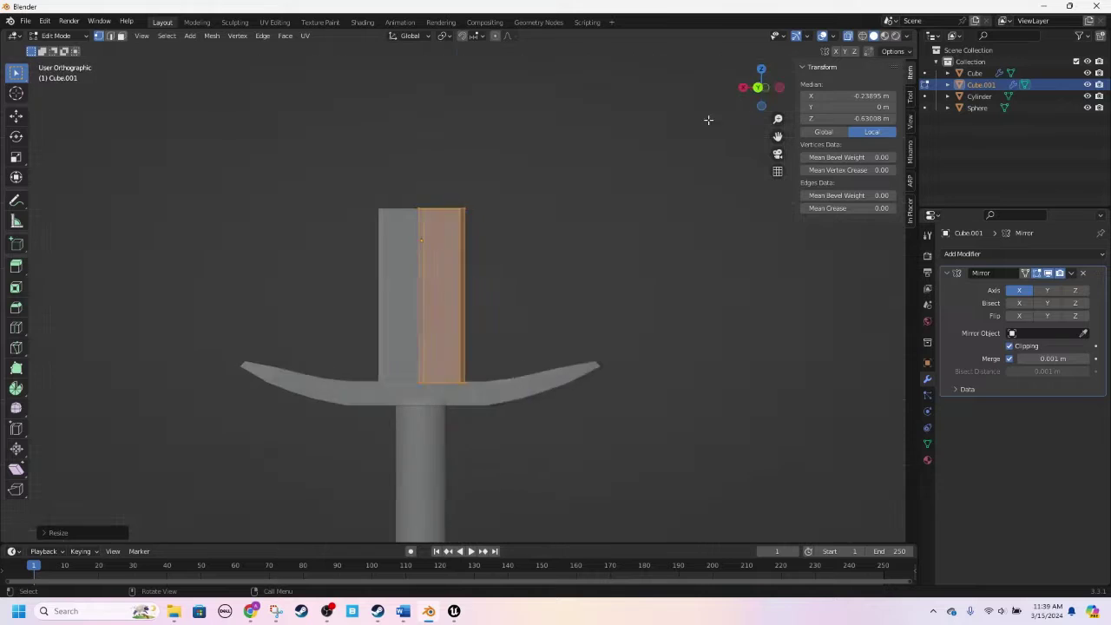
Step: Turn off X-ray, switch to face selection and select the outer side face of the blade block
scroll(426, 167, "down", 4)
scroll(445, 215, "up", 3)
middle_click_drag(453, 213, 451, 339, "shift")
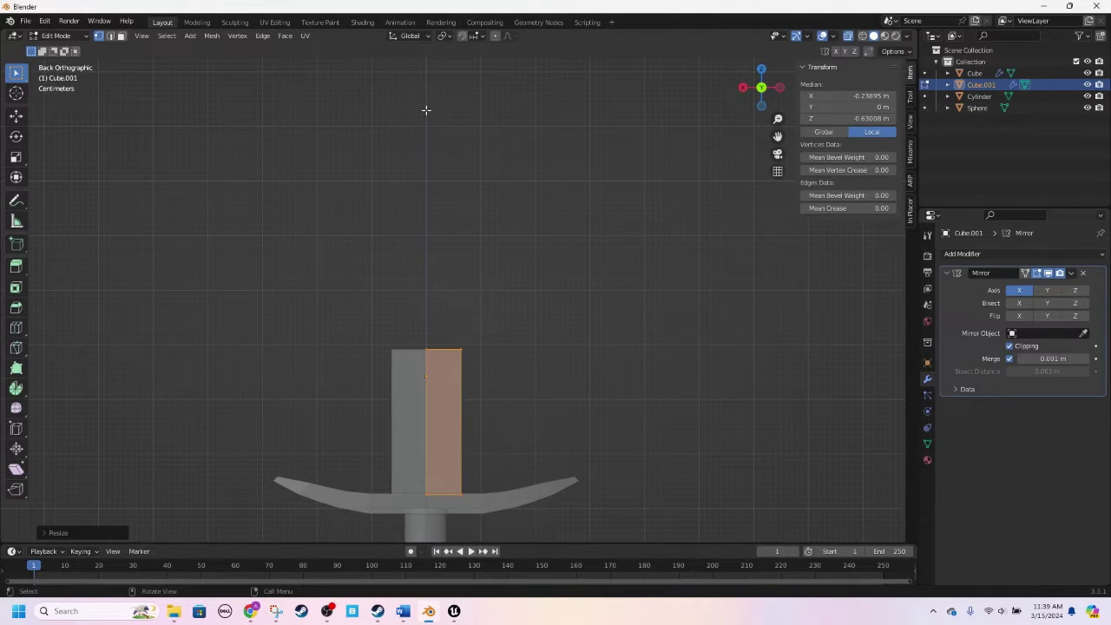
scroll(450, 405, "down", 1)
middle_click_drag(489, 362, 488, 220)
left_click(486, 371)
scroll(491, 376, "up", 1)
scroll(492, 376, "up", 1)
scroll(494, 269, "up", 5)
middle_click_drag(496, 281, 465, 278)
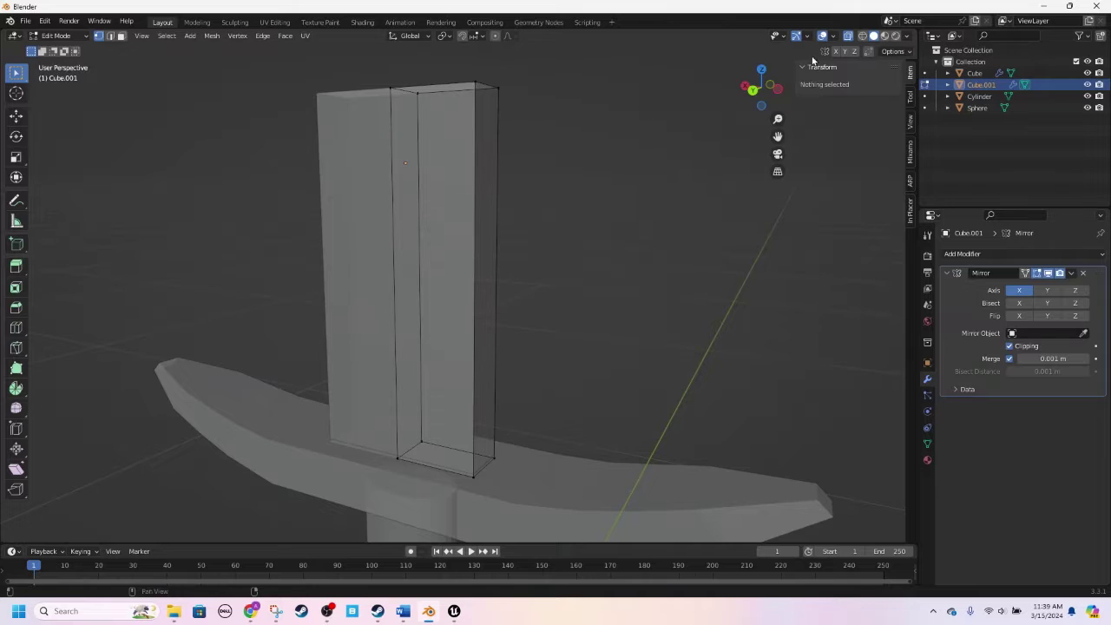
left_click(847, 35)
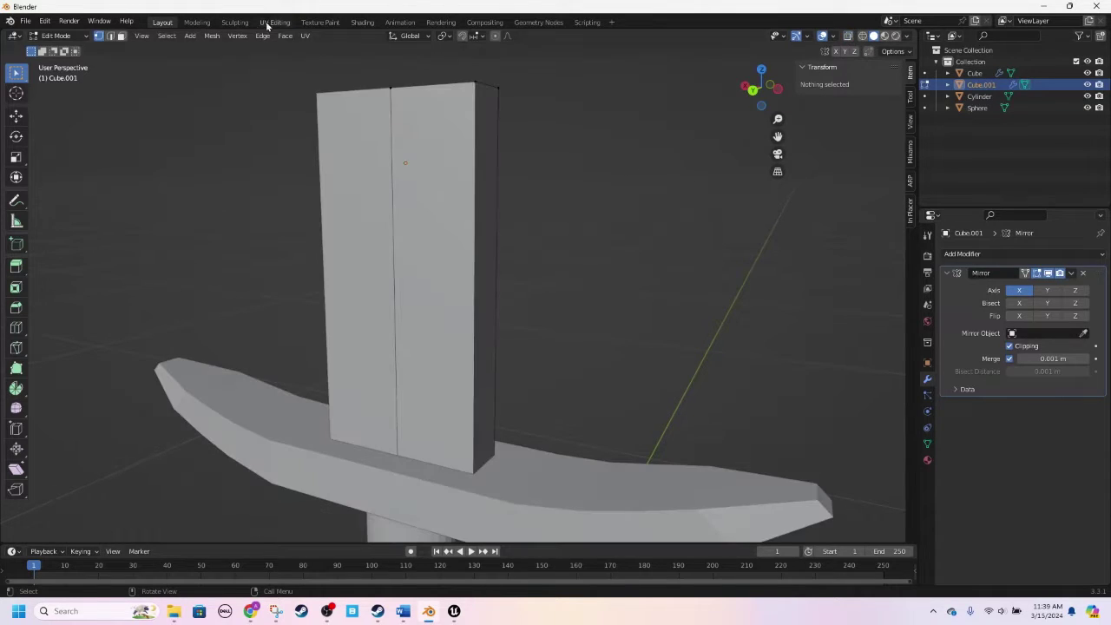
left_click(121, 36)
left_click(476, 164)
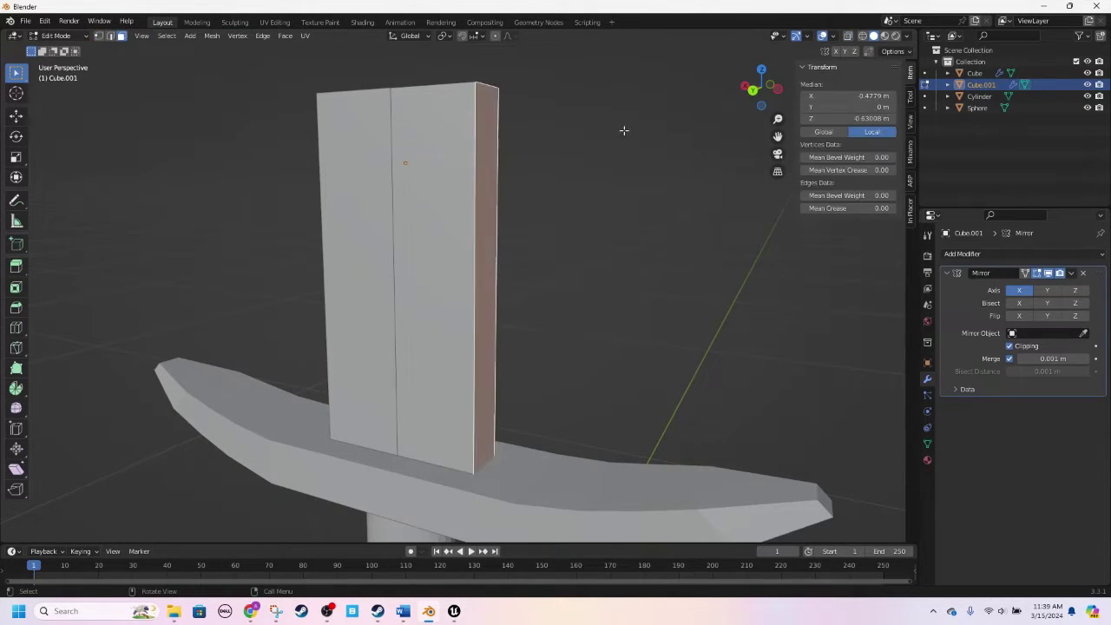
Step: From the back view, extrude the blade's outer side face along X by about 0.04 m, to the end of the crossguard's straight section
left_click(752, 93)
scroll(386, 477, "down", 1)
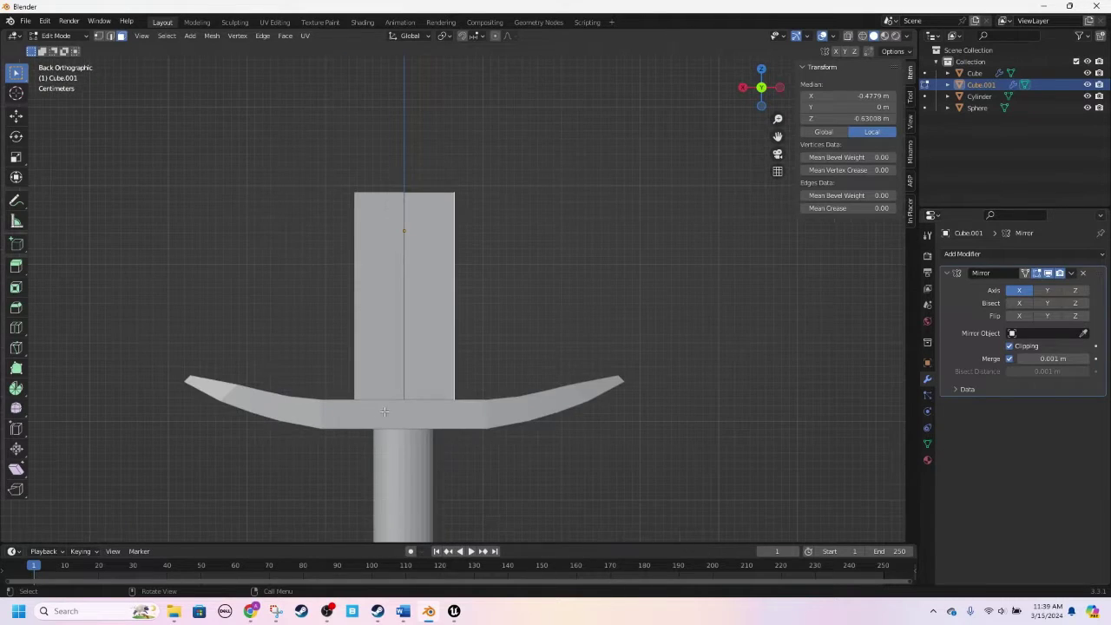
scroll(486, 324, "up", 1)
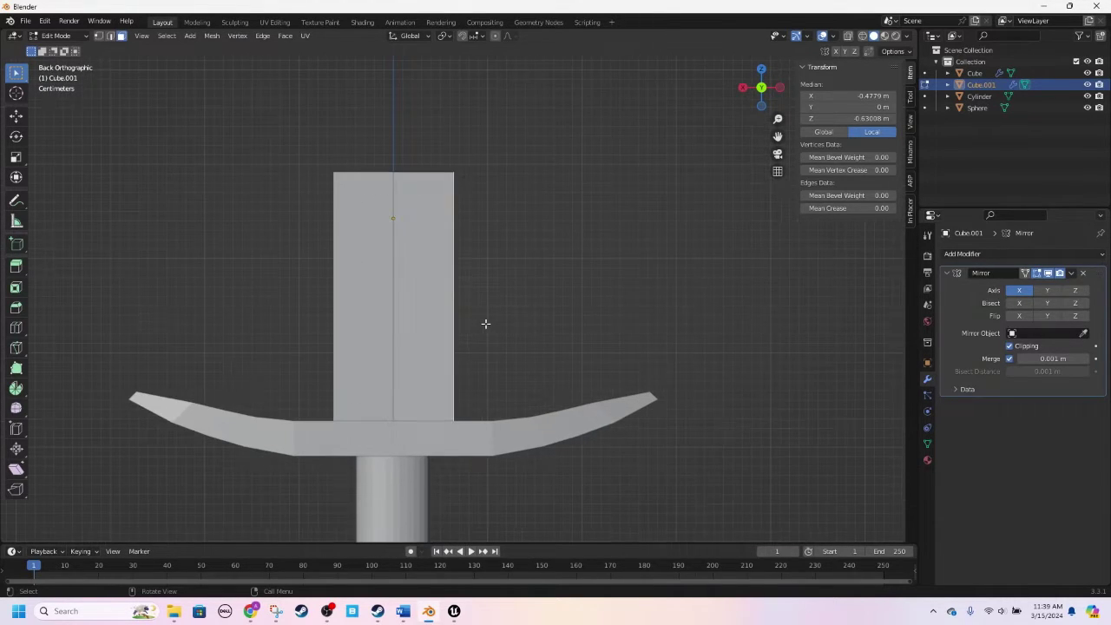
key("e")
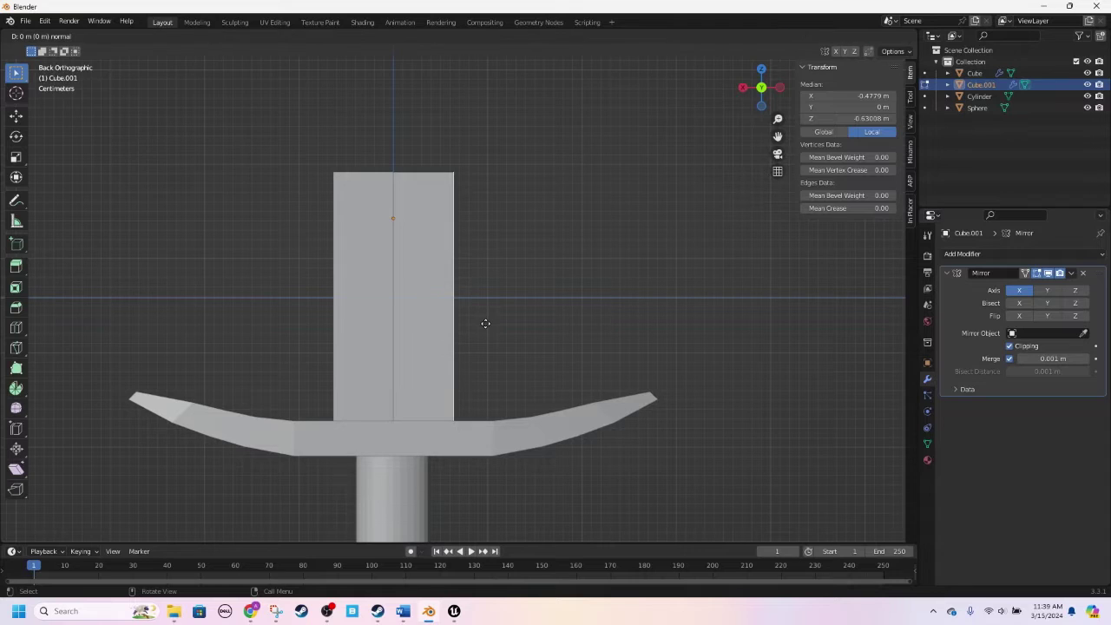
key("x")
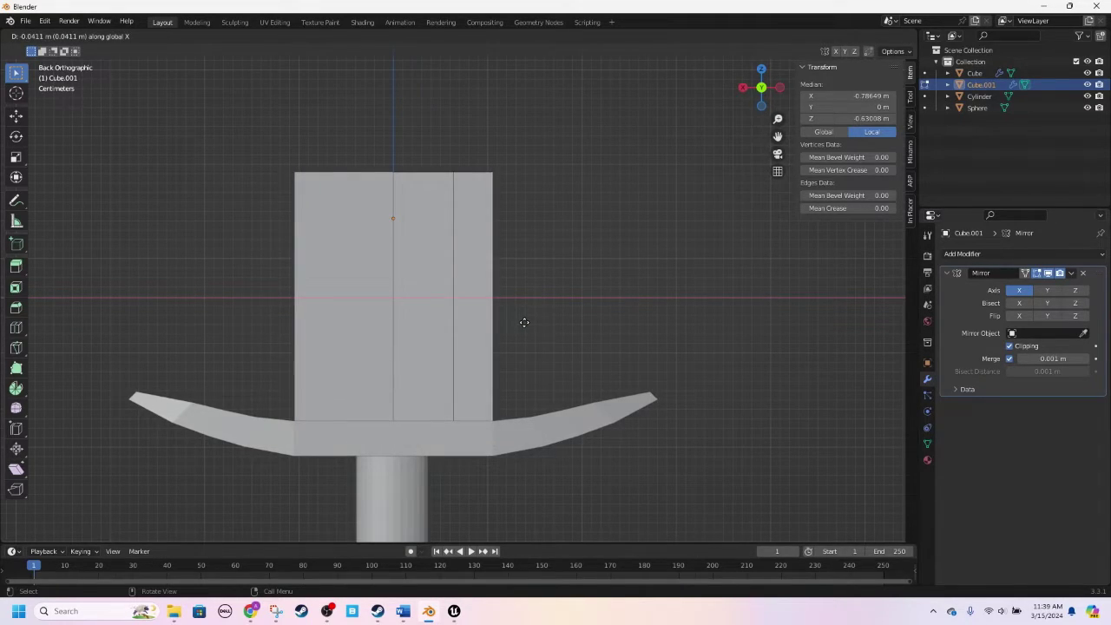
left_click(524, 323)
scroll(508, 313, "up", 5)
middle_click_drag(497, 307, 500, 227, "shift")
scroll(609, 227, "down", 2)
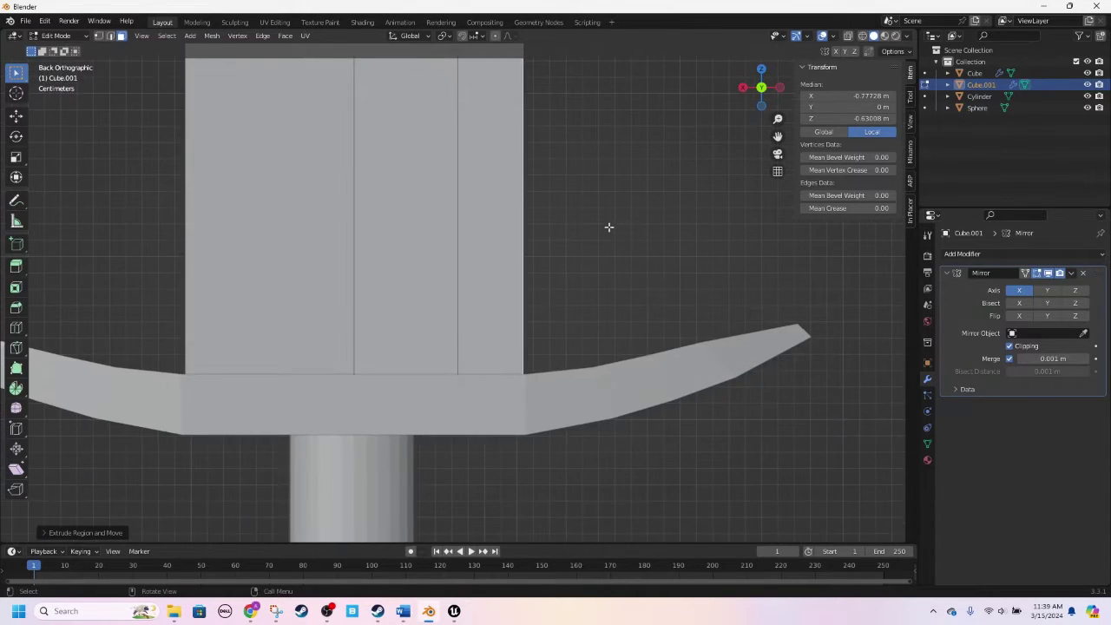
Step: From the left view, scale the extruded side face along Y to about 0.23 to form the blade's edge, then check it in Object Mode
left_click(780, 87)
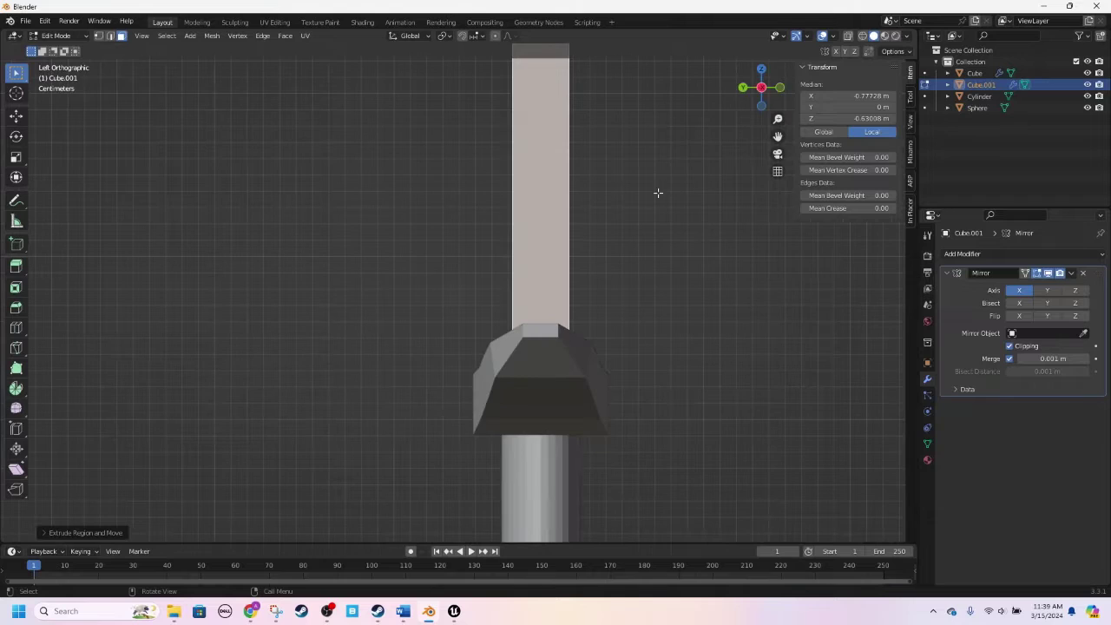
middle_click_drag(614, 208, 608, 298, "shift")
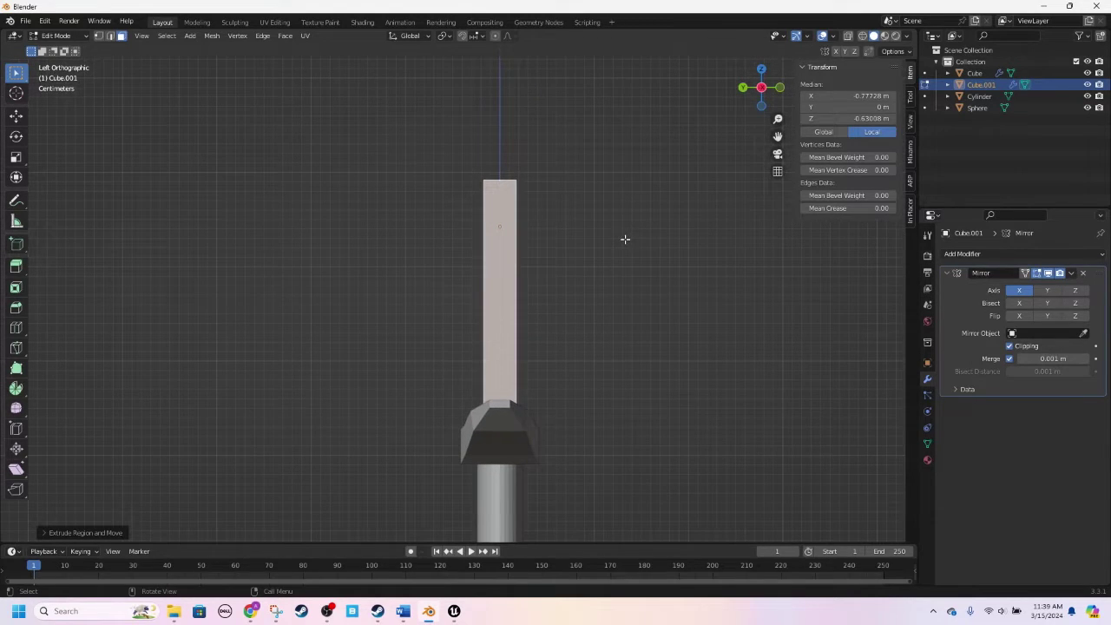
key("s")
key("y")
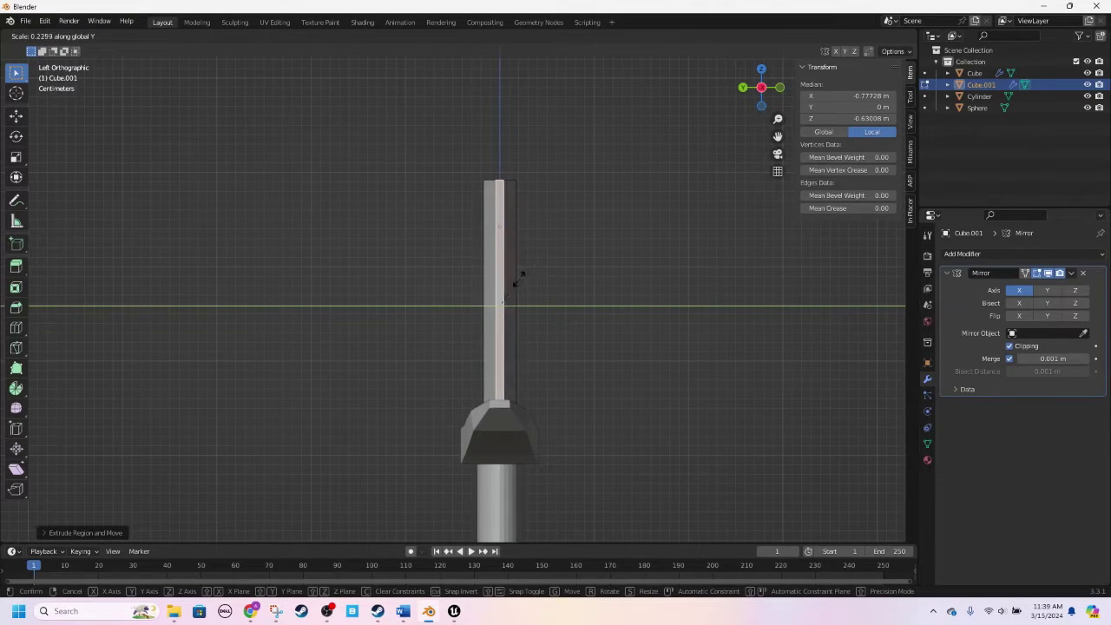
left_click(519, 278)
scroll(533, 278, "down", 3)
mouse_move(533, 278)
middle_mouse_down()
mouse_move(599, 304)
mouse_move(549, 291)
mouse_move(750, 280)
mouse_move(690, 310)
mouse_move(469, 298)
mouse_move(512, 295)
mouse_move(506, 275)
mouse_move(535, 266)
middle_mouse_up()
key("Tab")
scroll(549, 288, "up", 3)
left_click(555, 289)
left_click(457, 258)
key("Tab")
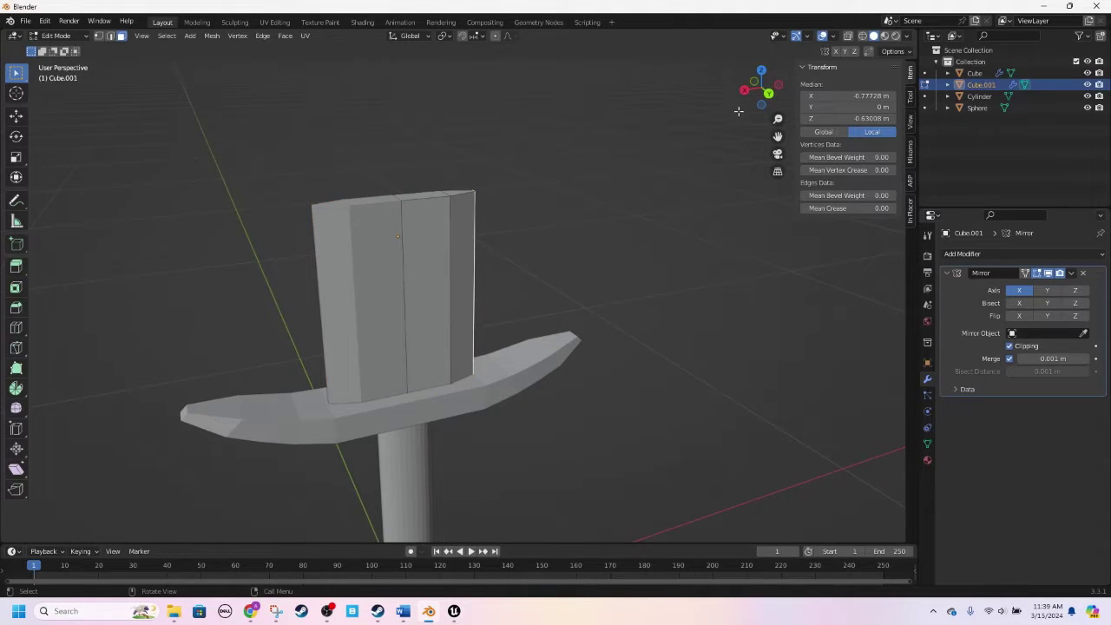
Step: Select both top faces of the blade half and extrude them up along Z by about 0.17 m
left_click(768, 94)
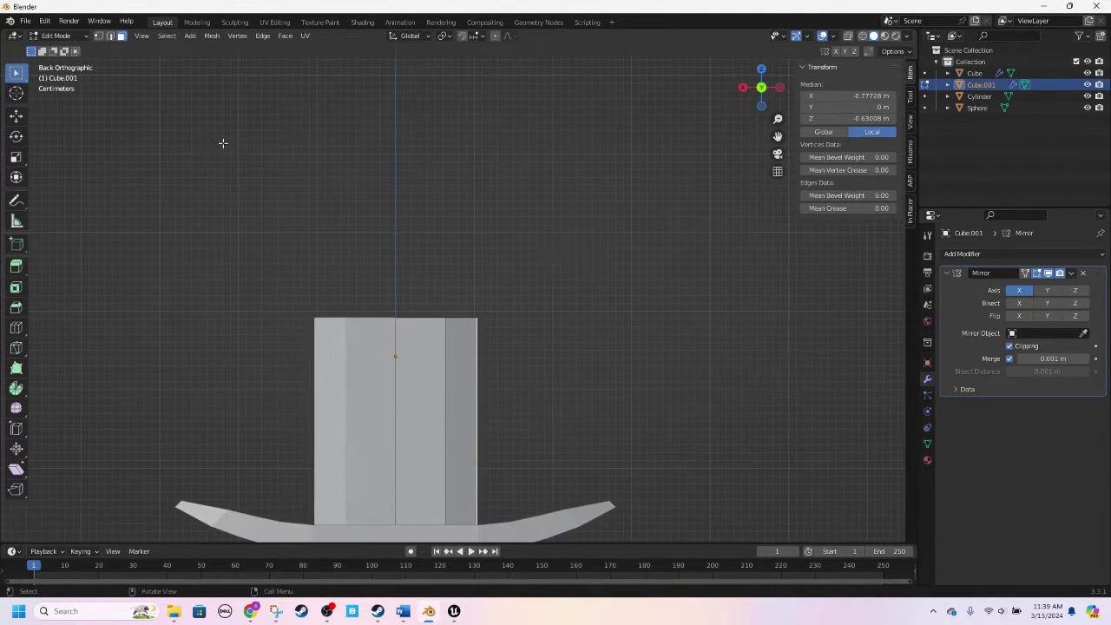
middle_click_drag(217, 141, 270, 191)
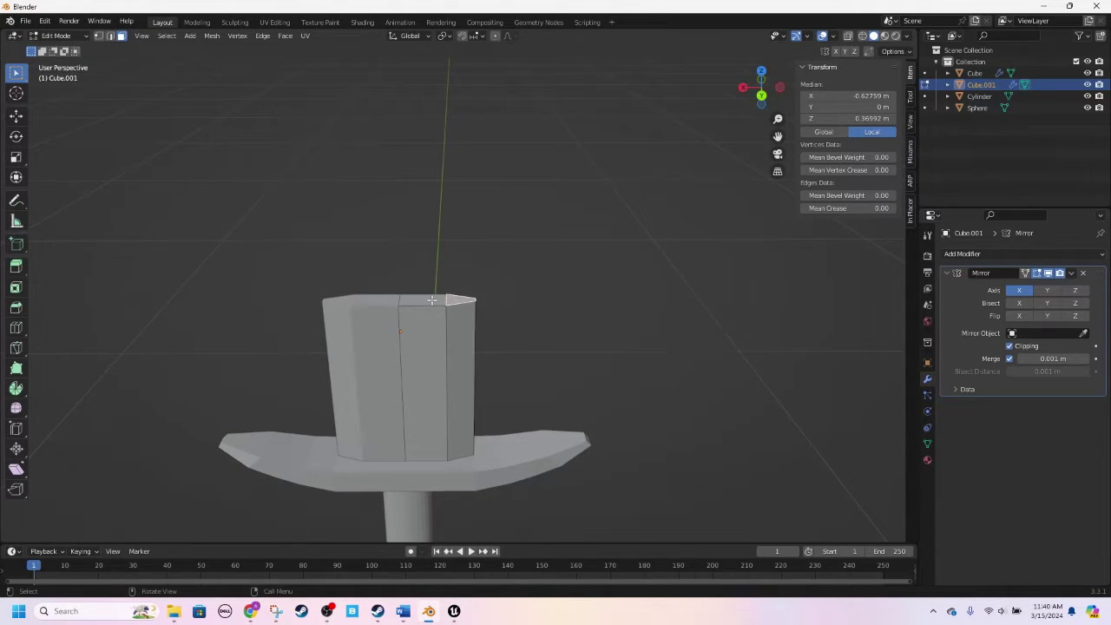
left_click(459, 298)
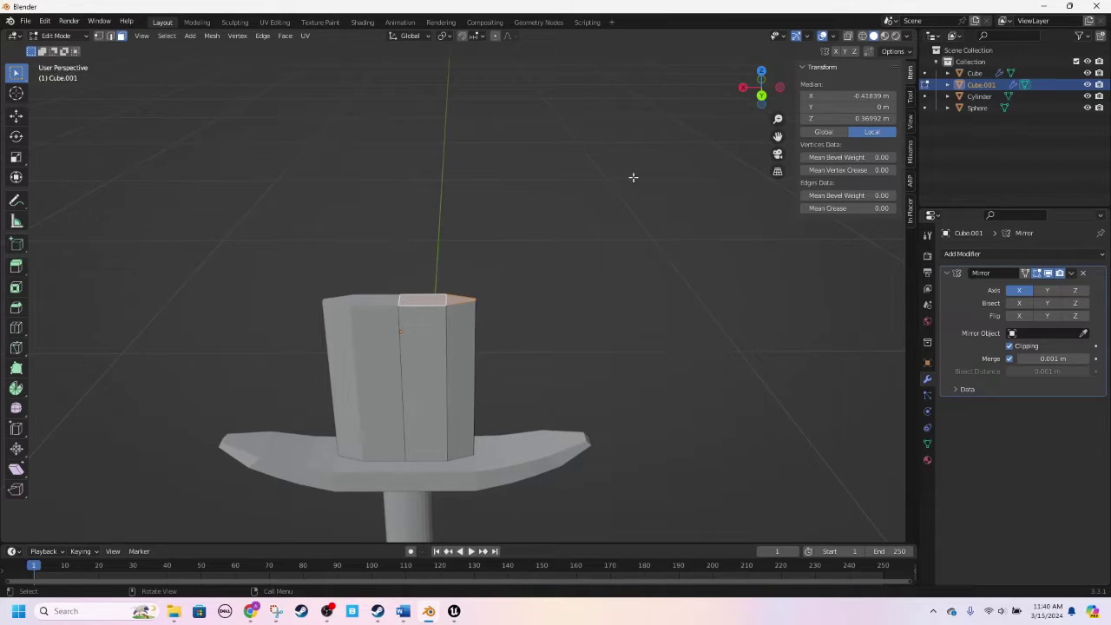
key("e")
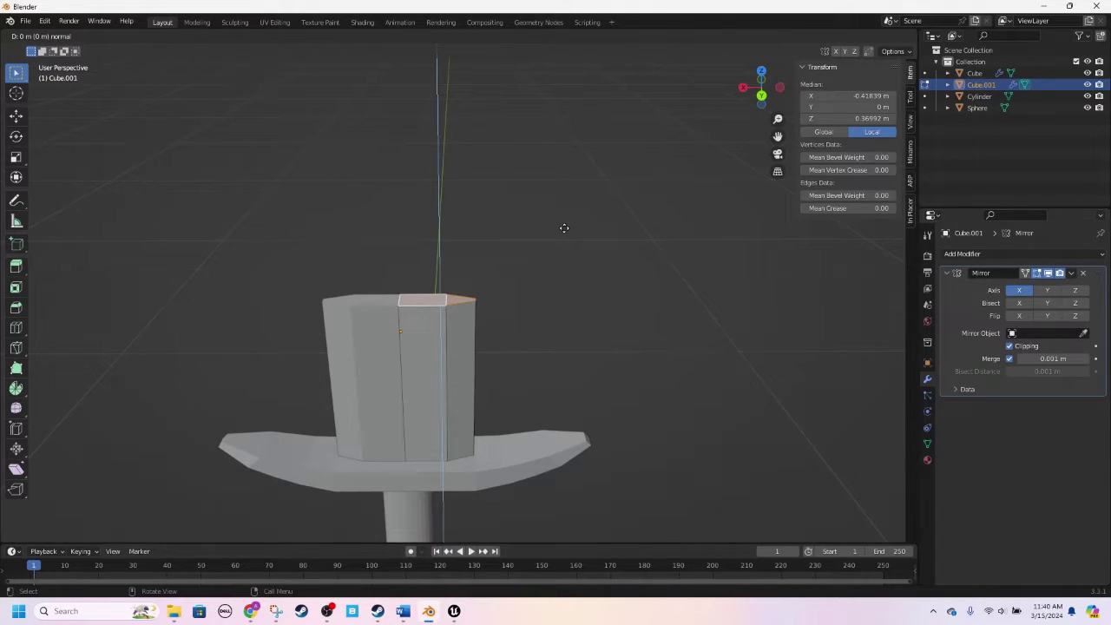
key("z")
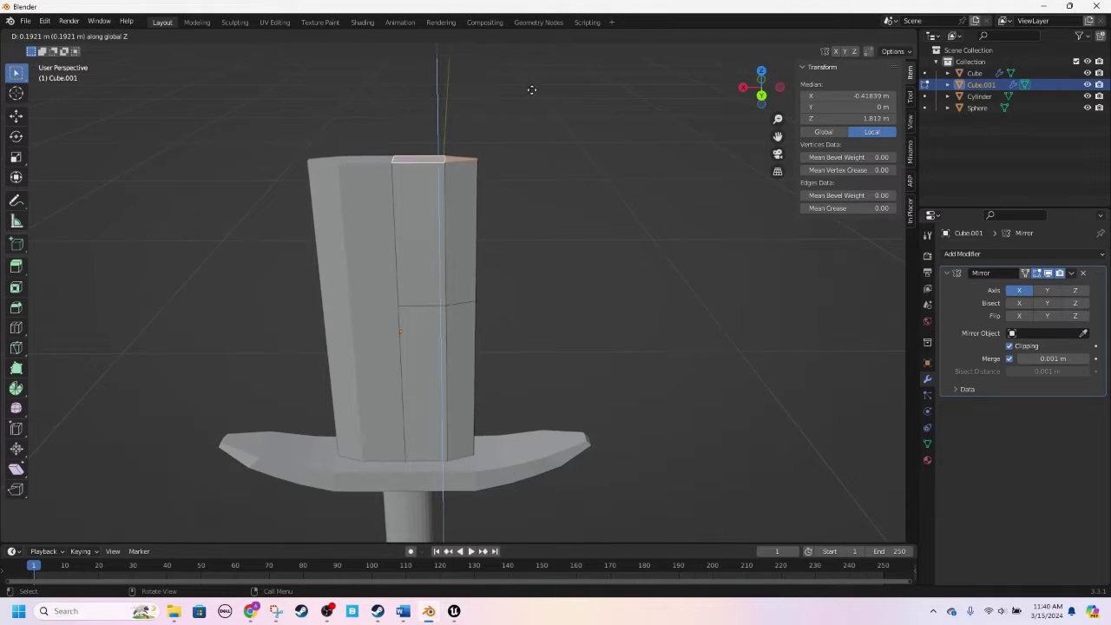
left_click(556, 111)
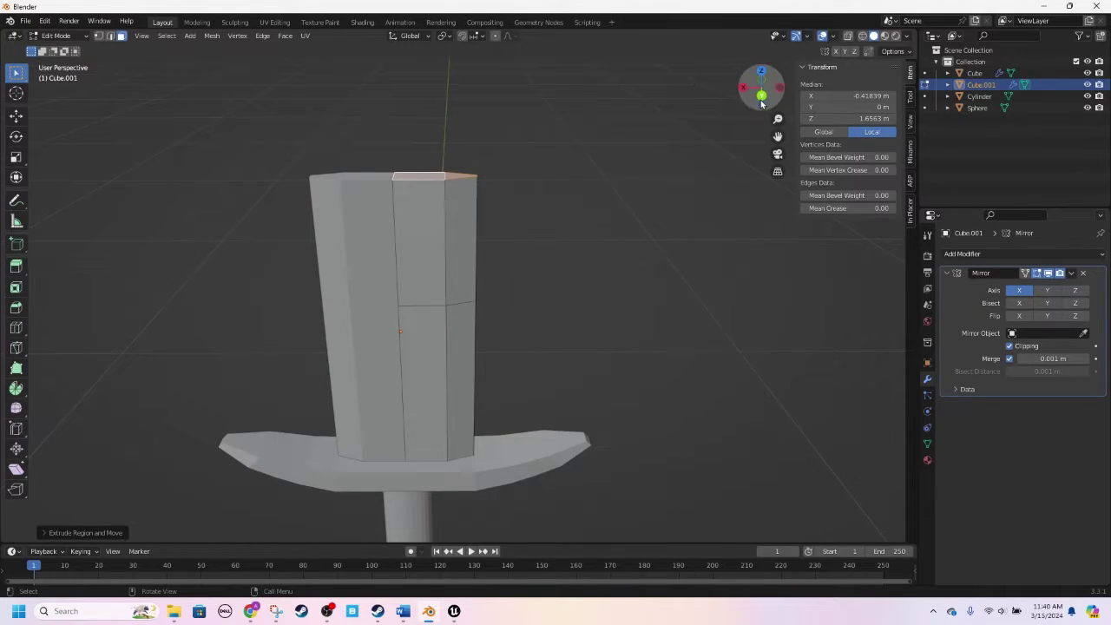
Step: From the back view, move the top faces up along Z by about 0.93 m to lengthen the blade
left_click(762, 95)
scroll(615, 158, "down", 7)
middle_click_drag(563, 178, 556, 216, "shift")
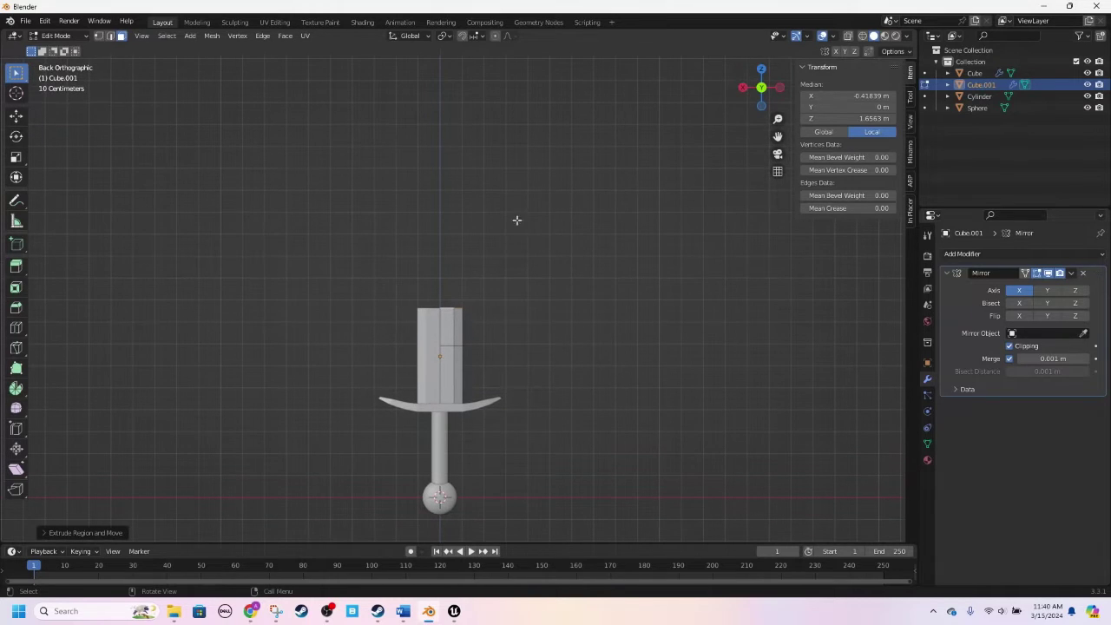
middle_click_drag(427, 142, 426, 191, "shift")
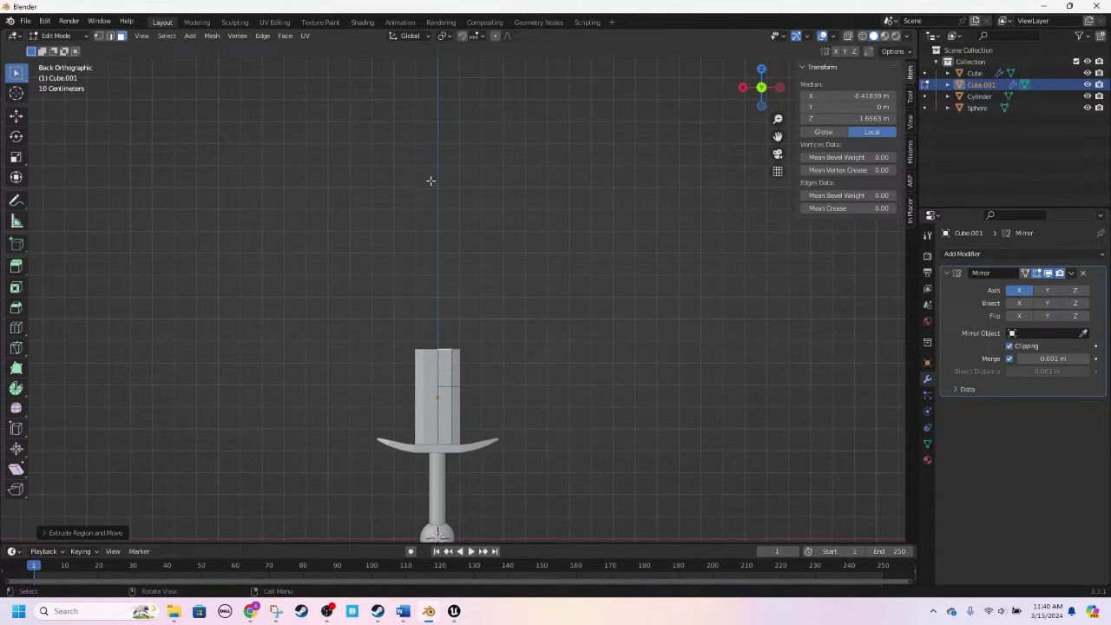
key("e")
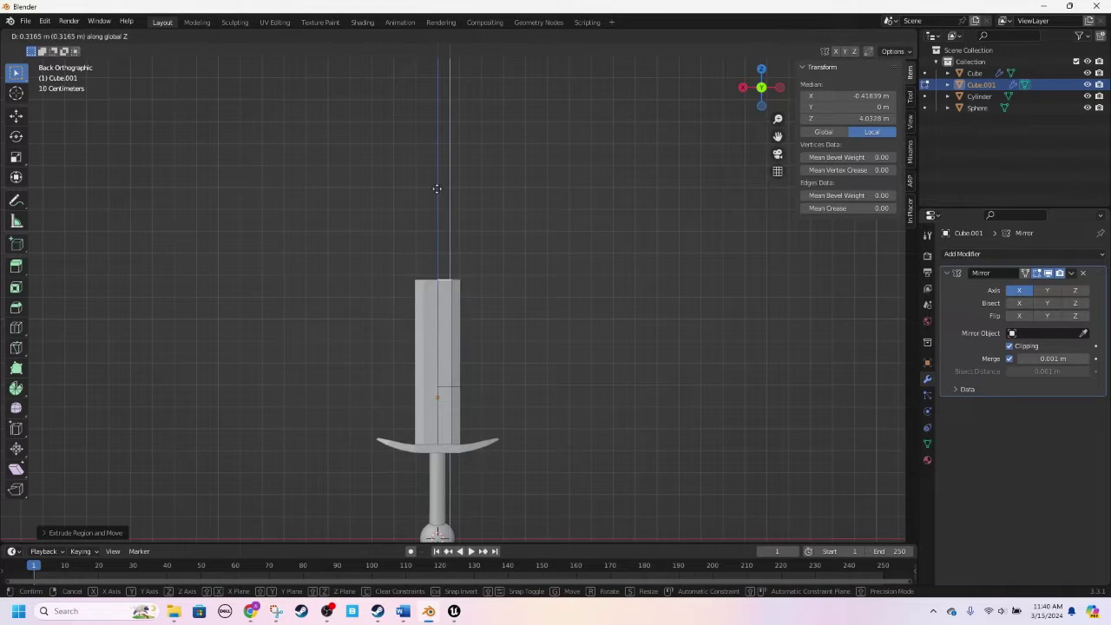
left_click(433, 84)
middle_click_drag(457, 171, 443, 383)
scroll(443, 264, "up", 3)
scroll(459, 248, "down", 5)
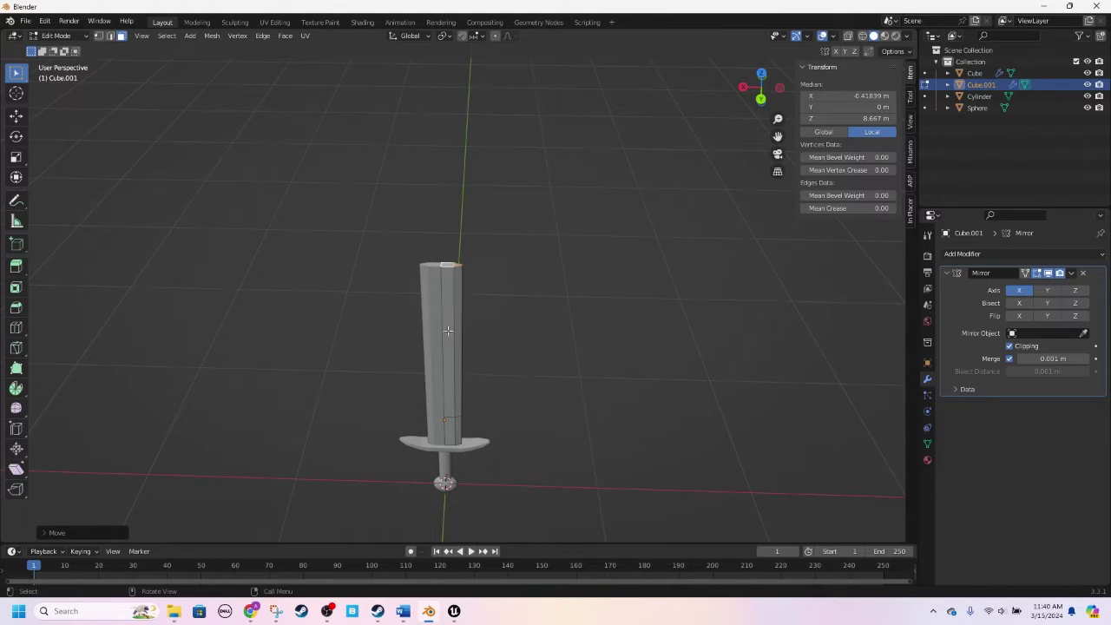
Step: Select both top faces at the blade's end and extrude them up along Z by about 0.04 m
scroll(438, 256, "up", 4)
middle_click_drag(438, 255, 435, 298)
scroll(435, 298, "up", 4)
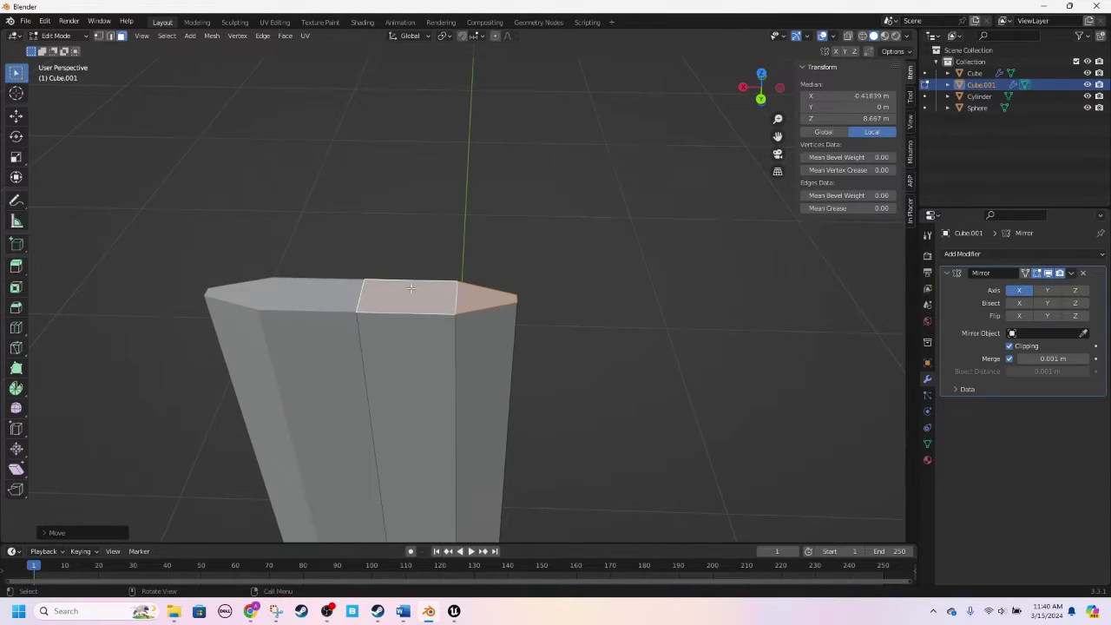
left_click(411, 288)
left_click(475, 294)
left_click(436, 295)
left_click(476, 297)
left_click(406, 295)
left_click(474, 297)
left_click(421, 298)
left_click(480, 302)
left_click(412, 298)
left_click(463, 297)
left_click(418, 295)
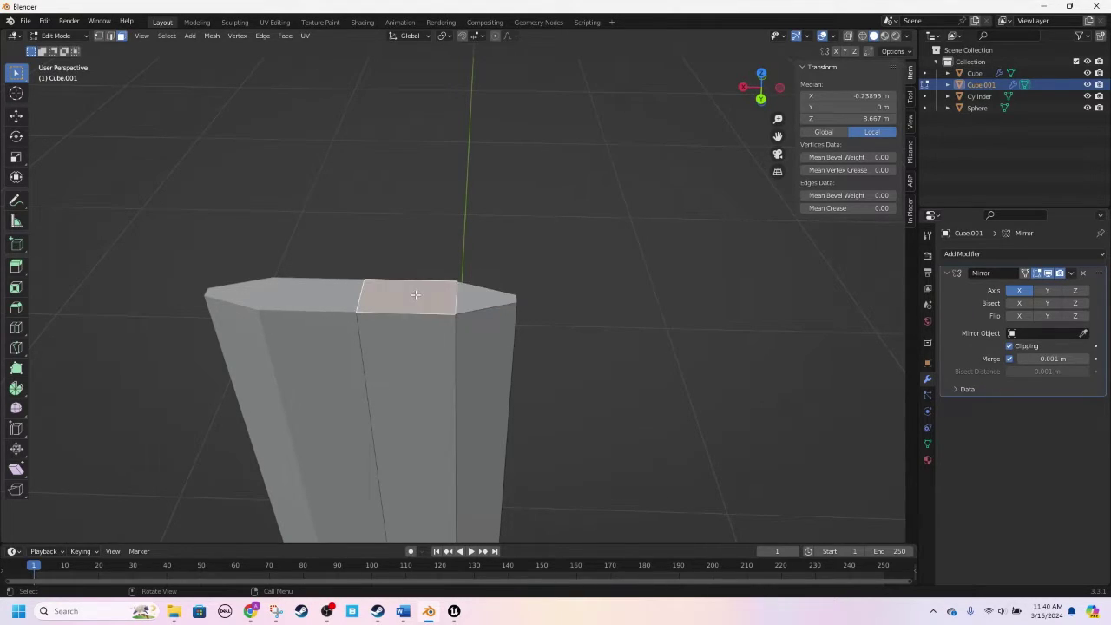
left_click(472, 297, "shift")
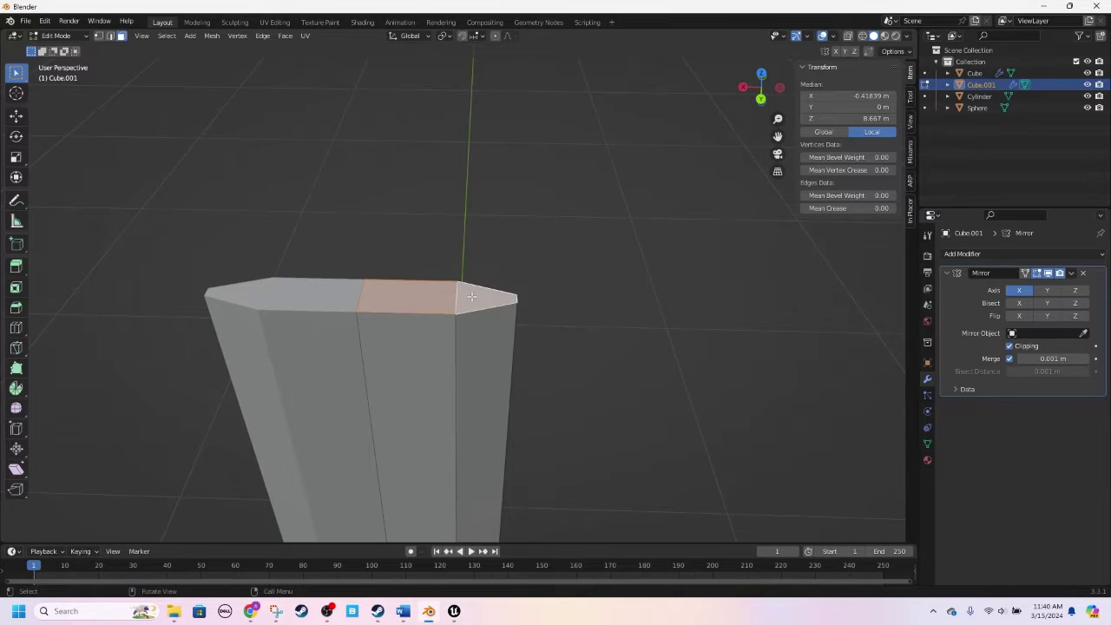
key("e")
key("z")
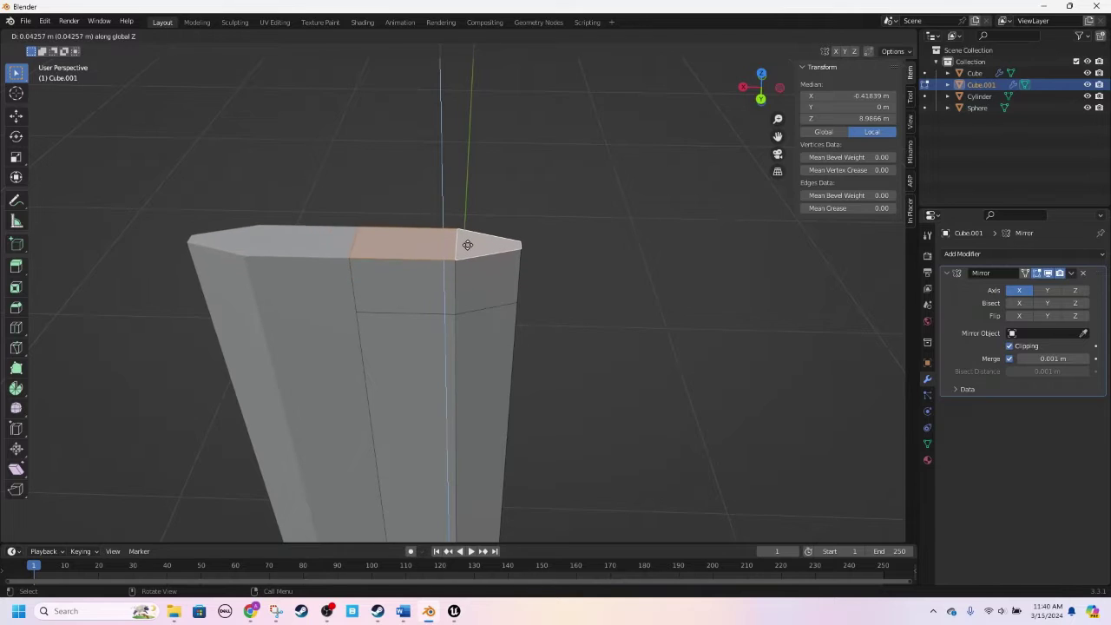
left_click(479, 273)
Step: In edge selection, select the two short crosswise edges of the tip's outer top face and merge them at center
left_click(437, 247)
left_click(472, 253)
left_click(429, 256)
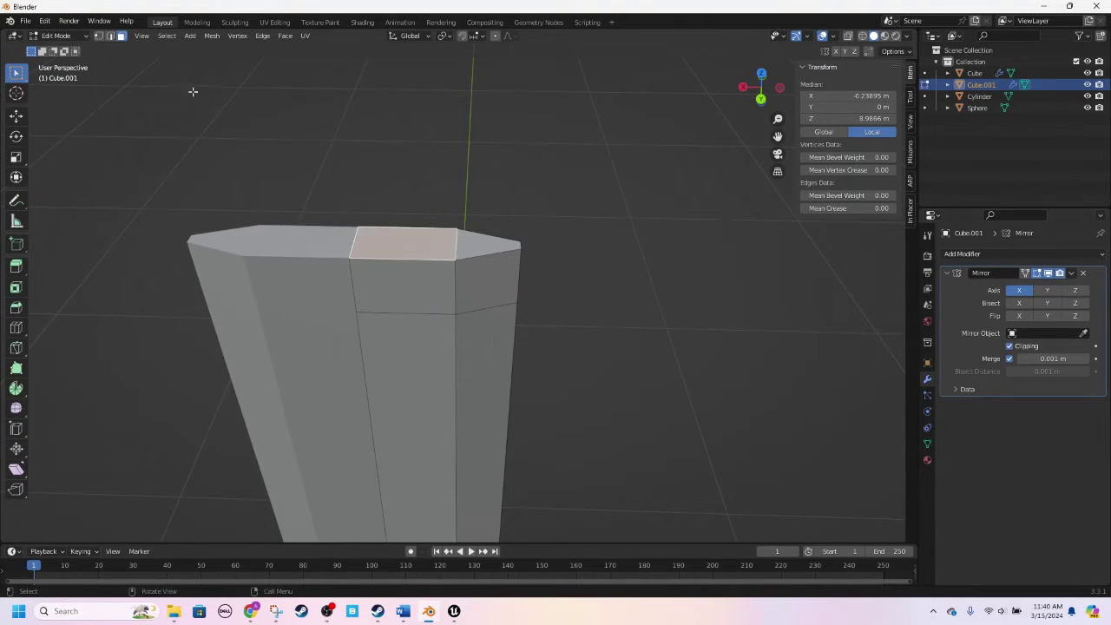
left_click(111, 36)
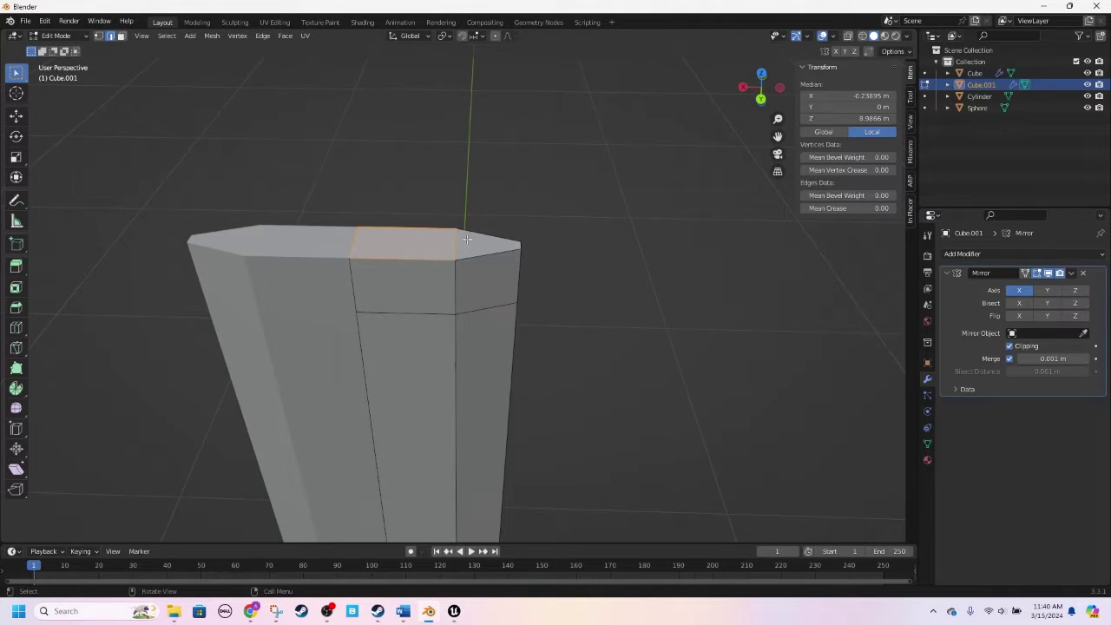
left_click(521, 246)
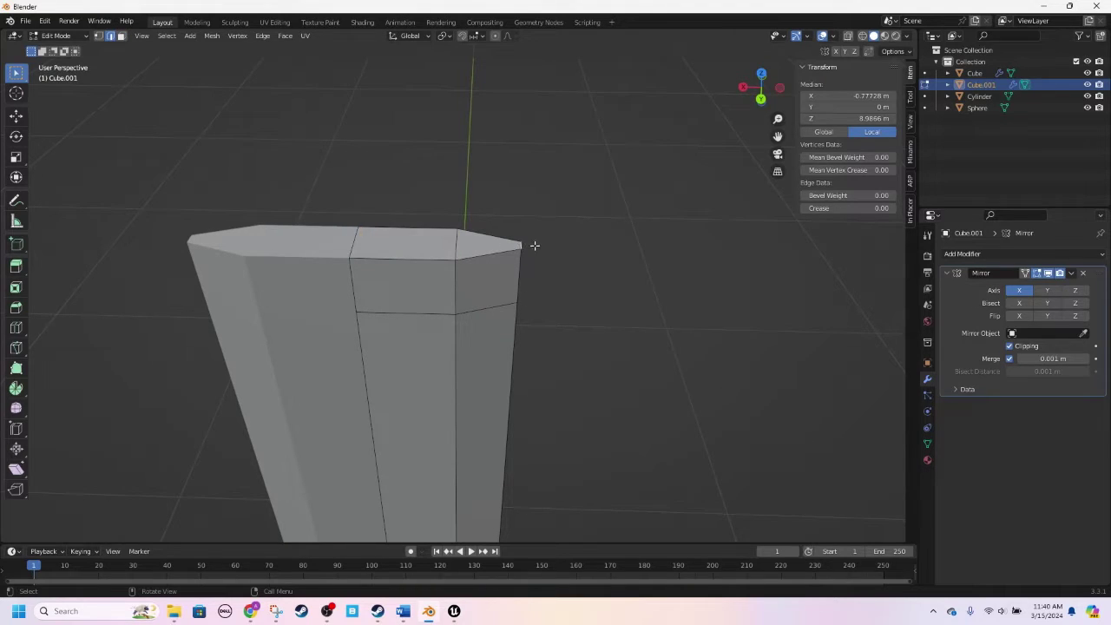
left_click(456, 242, "shift")
key("m")
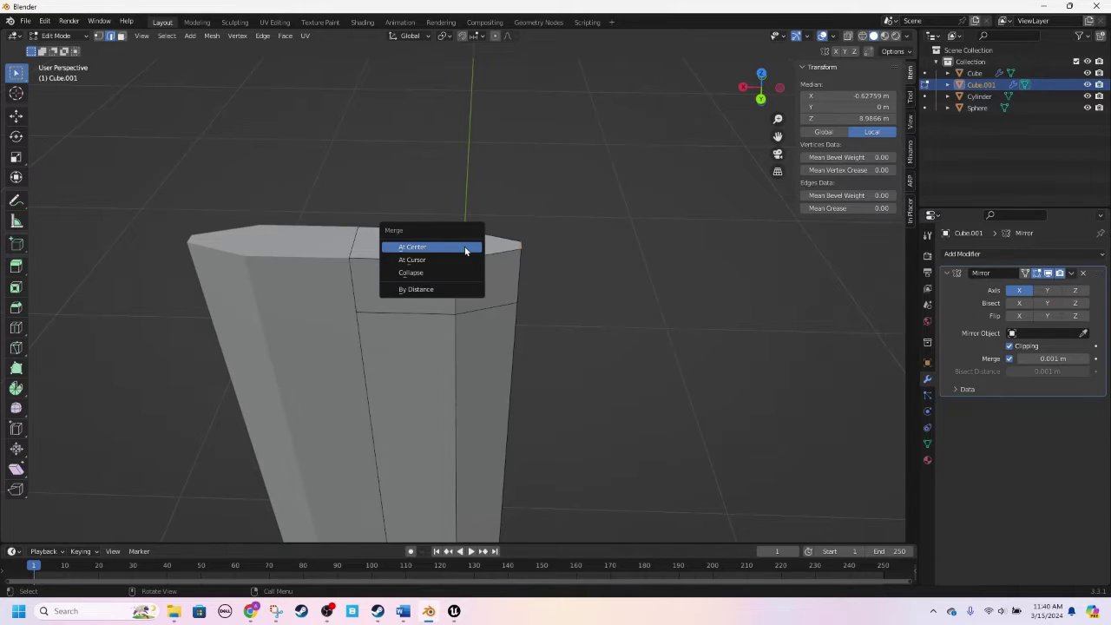
left_click(458, 250)
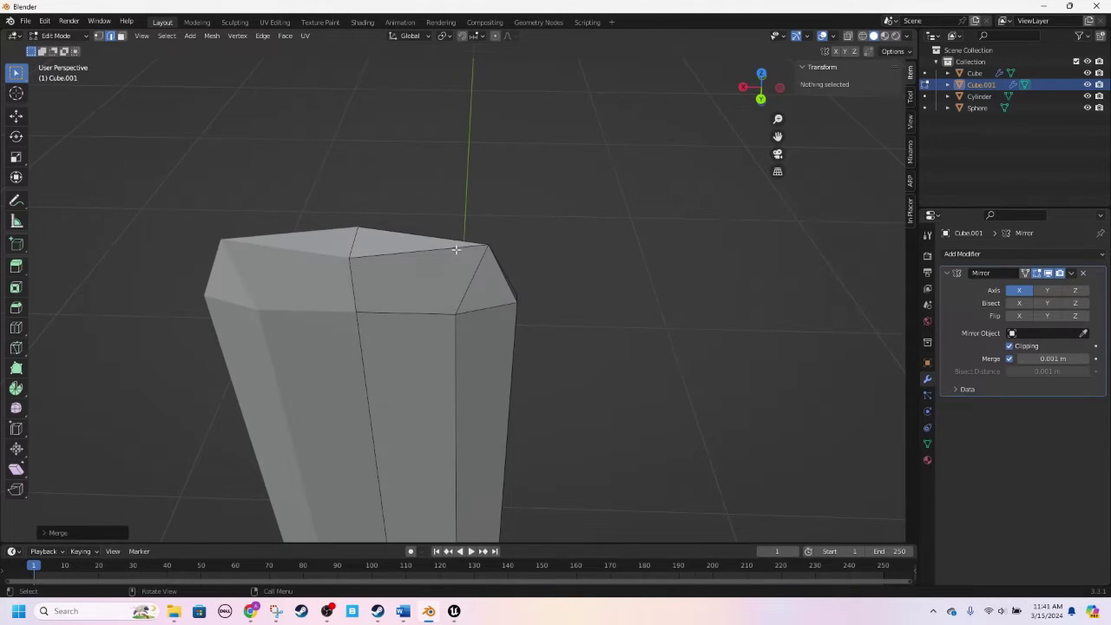
Step: In vertex selection, move the tip's outer vertex along X by about 0.075 m toward the blade's centre line
left_click(99, 37)
left_click(489, 247)
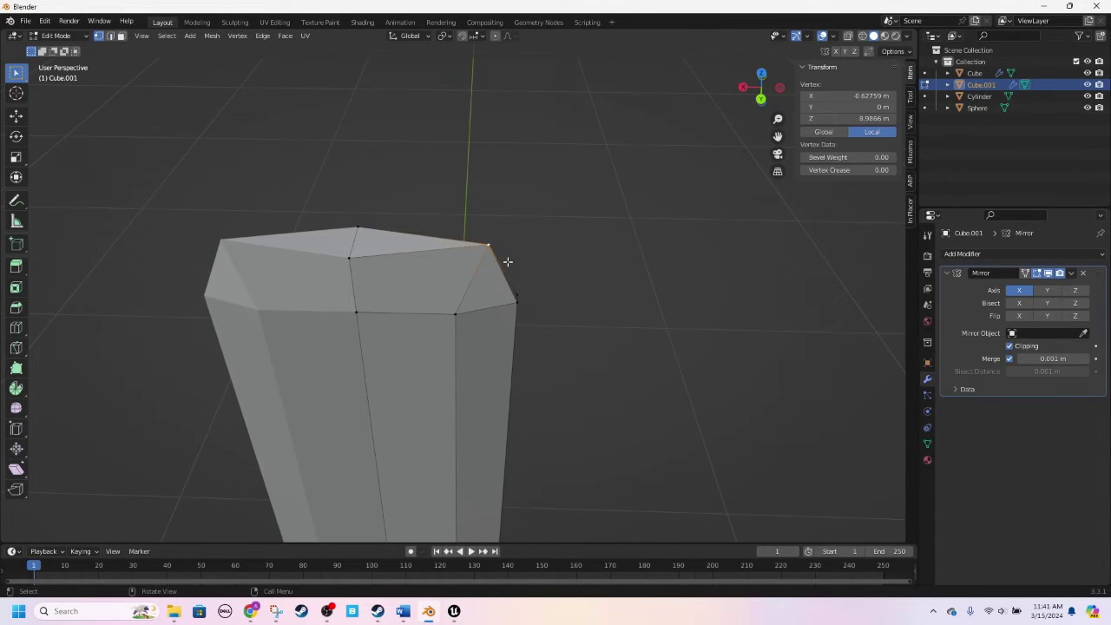
key("g")
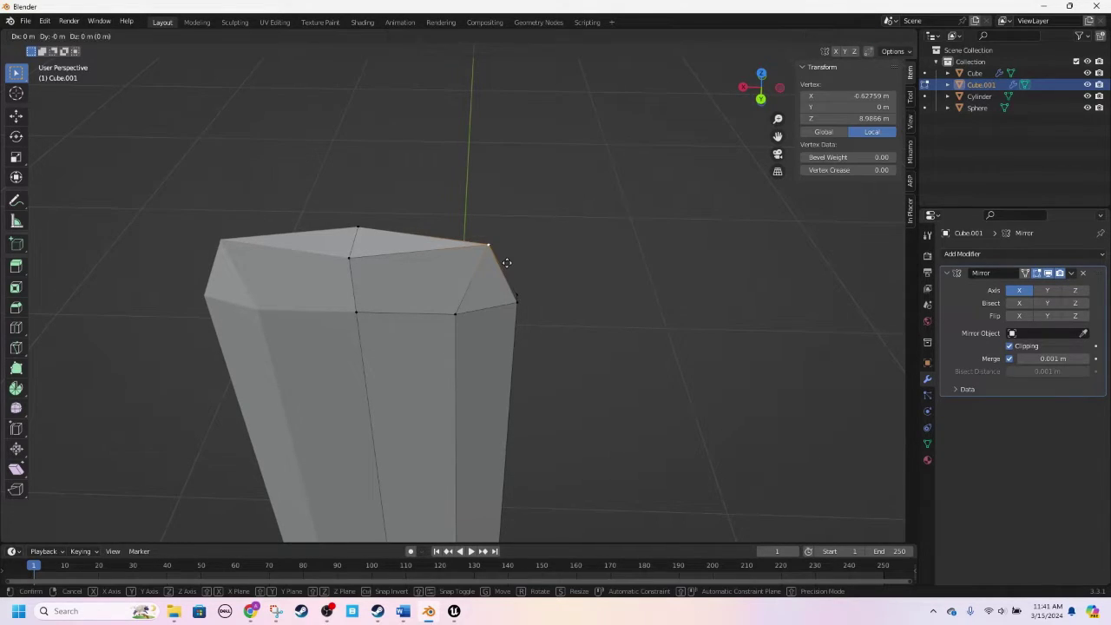
key("x")
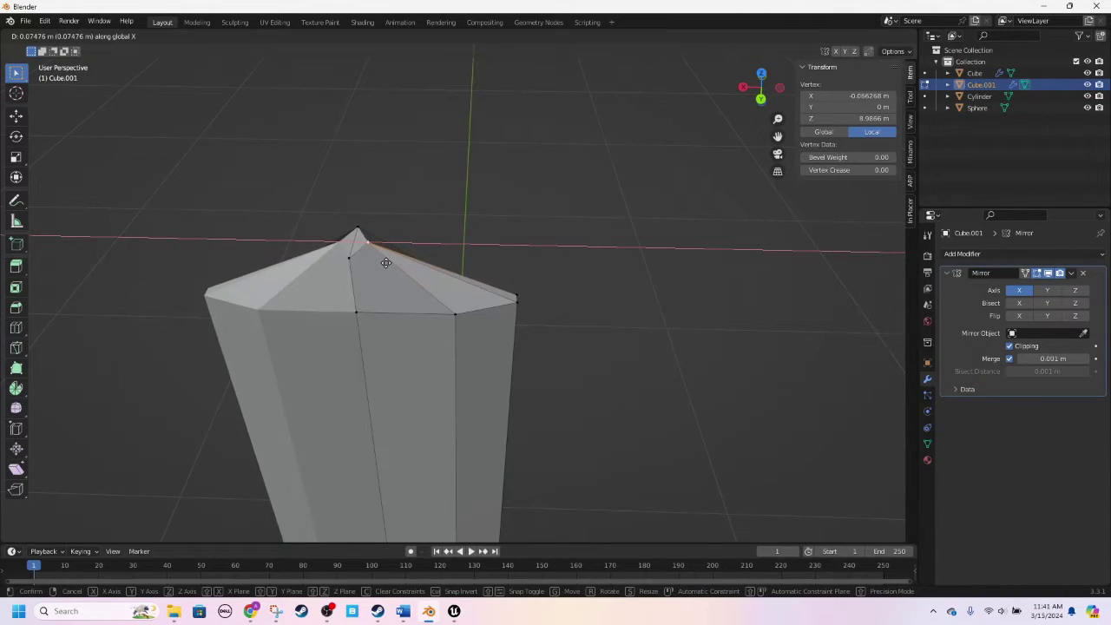
left_click(387, 263)
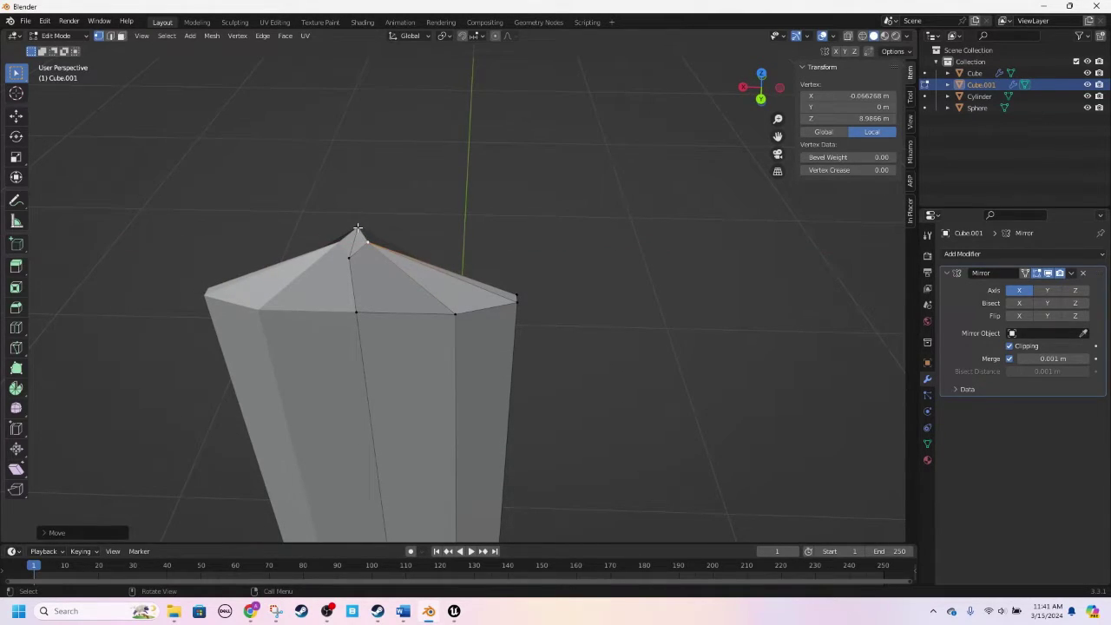
Step: Select the two tip vertices on the centre line and scale them along Y to about 0.45
left_click(358, 229, "shift")
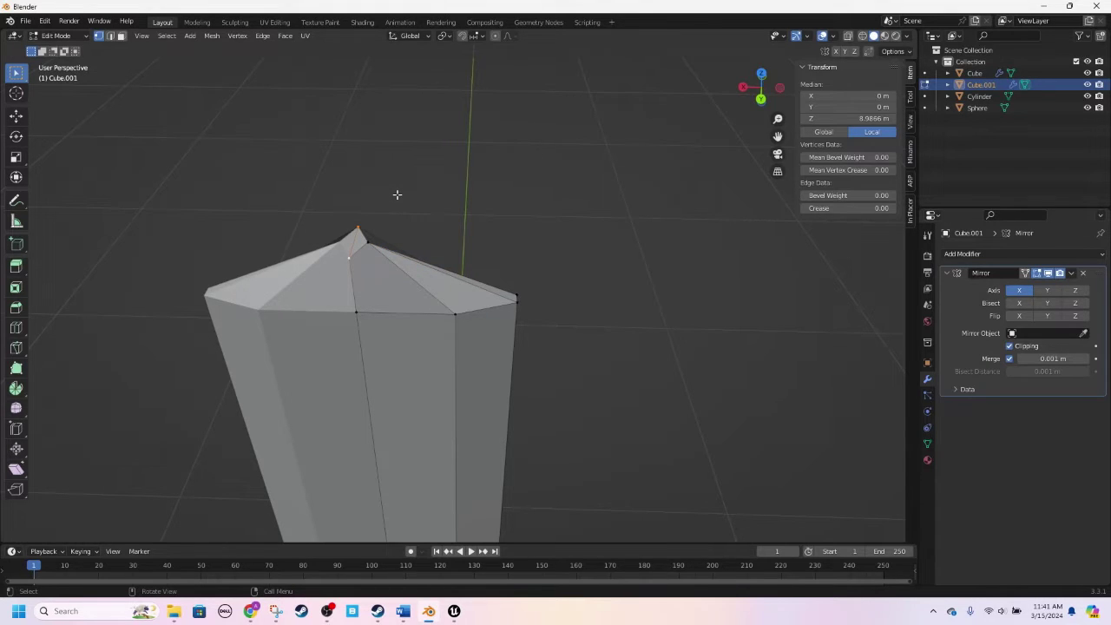
key("s")
key("y")
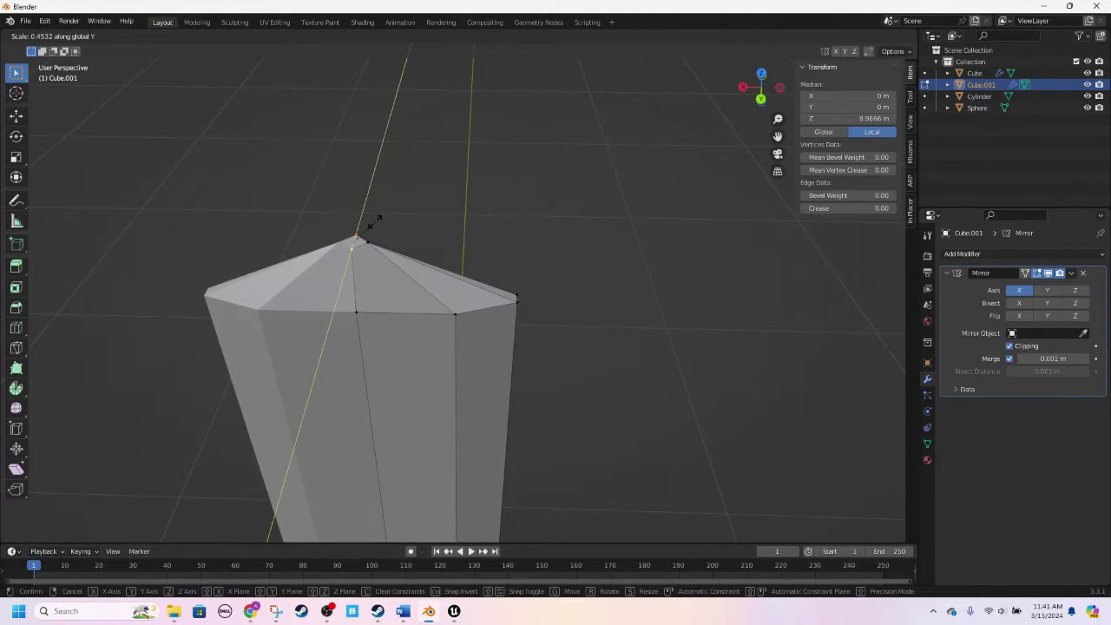
left_click(373, 223)
scroll(417, 243, "down", 5)
key("Tab")
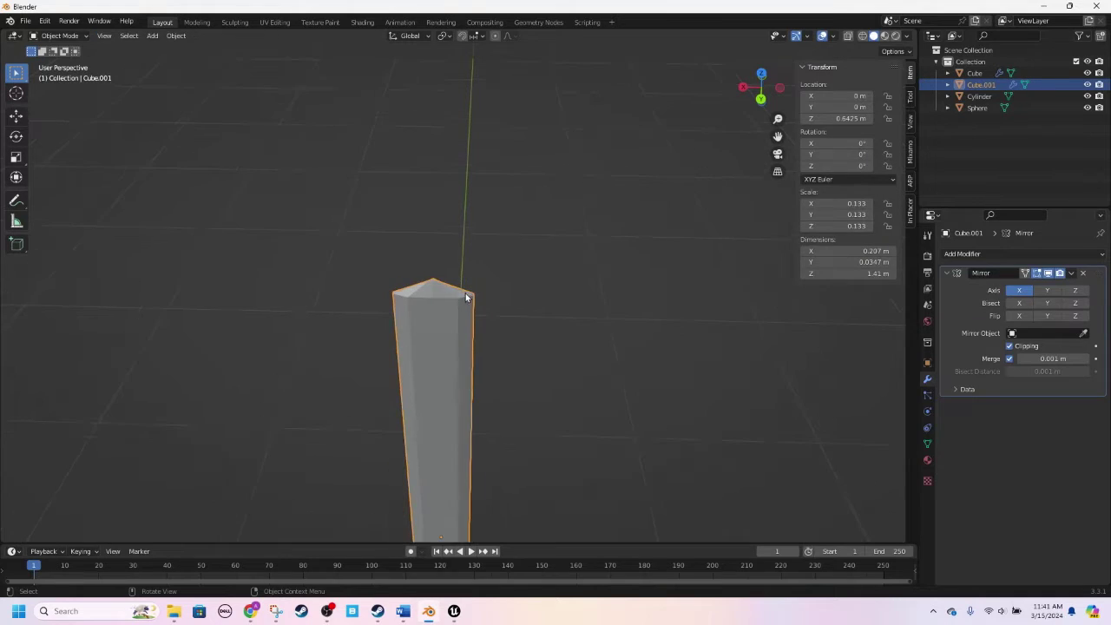
Step: Select the edge loop at the tip's base and, from the back view, move it down along Z by about 0.15 m
scroll(464, 295, "up", 3)
key("Tab")
scroll(498, 315, "up", 4)
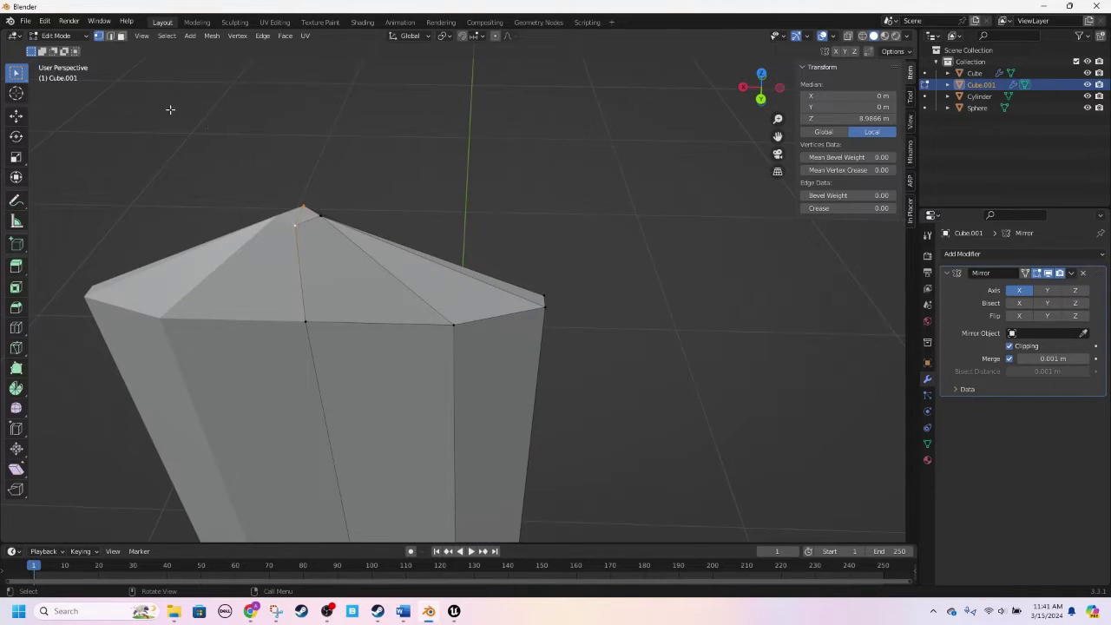
left_click(111, 36)
left_click(334, 323, "alt")
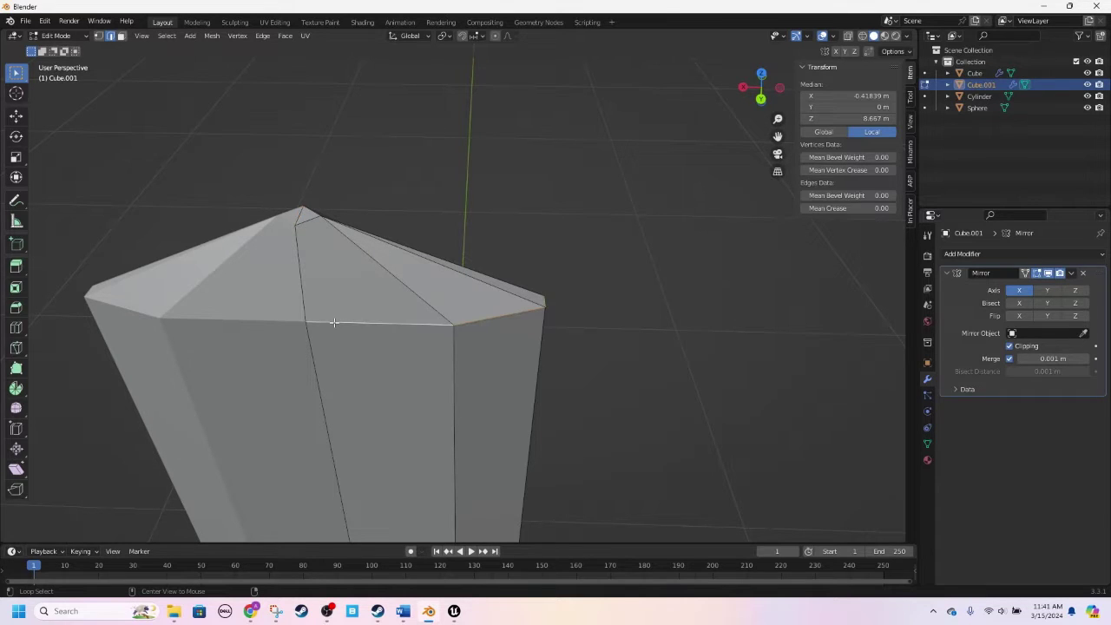
scroll(336, 324, "down", 3)
middle_click_drag(336, 324, 576, 233)
left_click(750, 95)
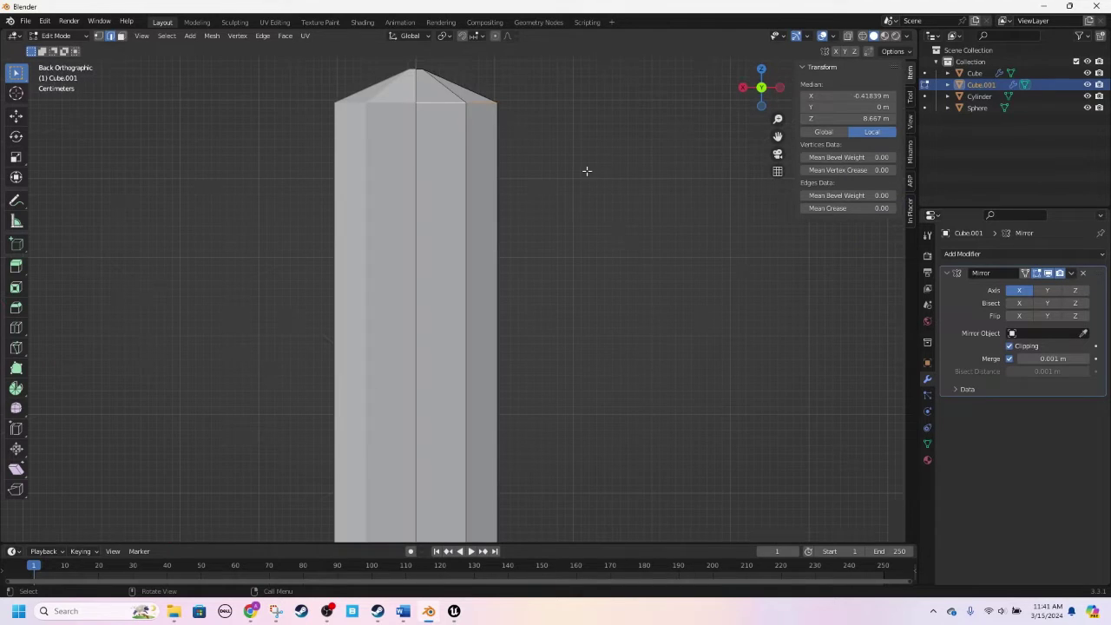
key("g")
key("z")
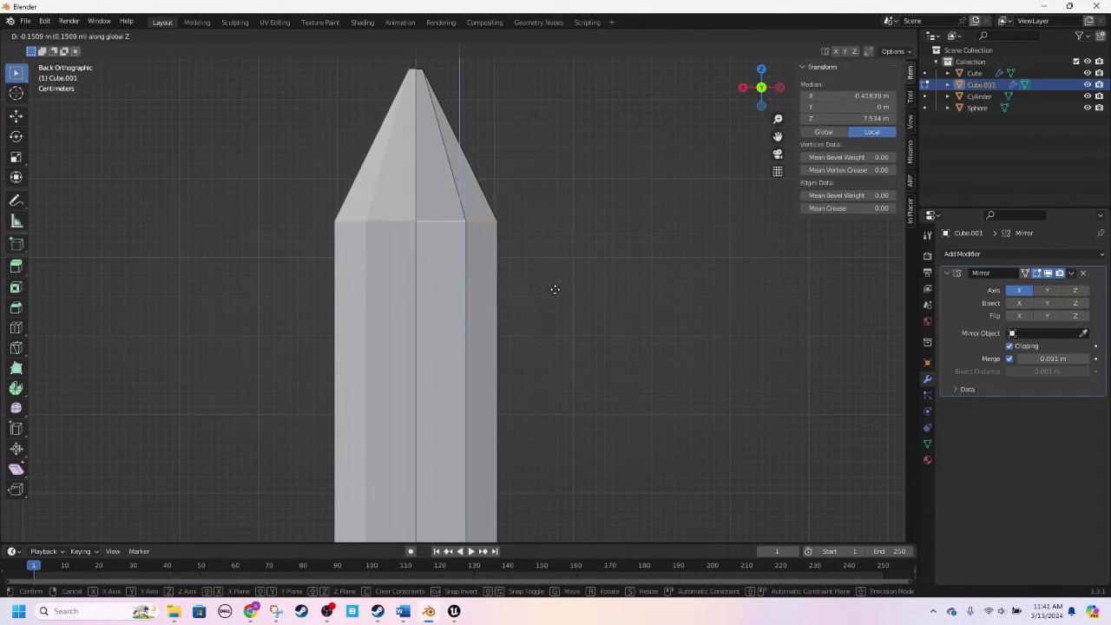
left_click(554, 289)
Step: In Object Mode, examine the lengthened tip and the whole sword's proportions in perspective and from the front
scroll(556, 290, "down", 5)
key("Tab")
mouse_move(550, 277)
middle_mouse_down()
mouse_move(536, 290)
mouse_move(546, 296)
middle_mouse_up()
scroll(443, 287, "up", 2)
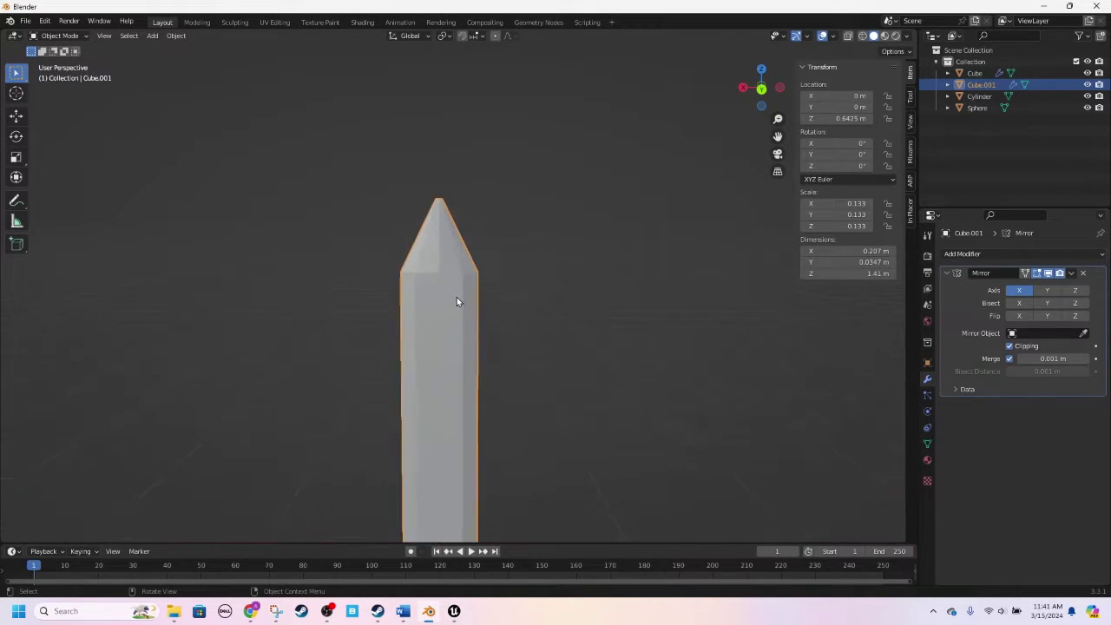
scroll(458, 297, "down", 3)
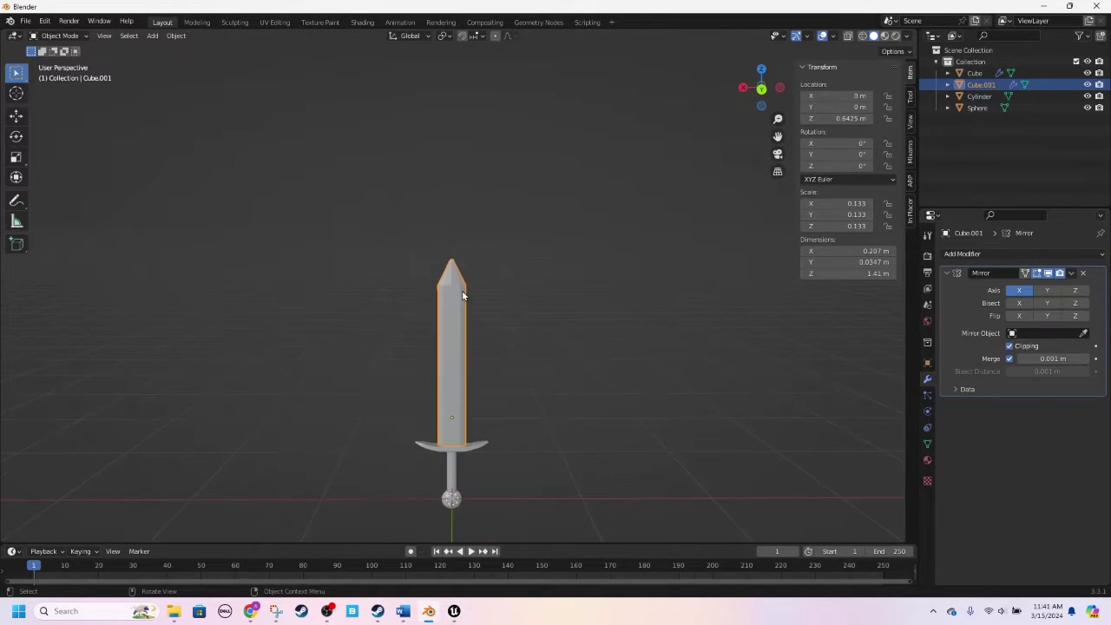
left_click(763, 90)
scroll(486, 341, "down", 4)
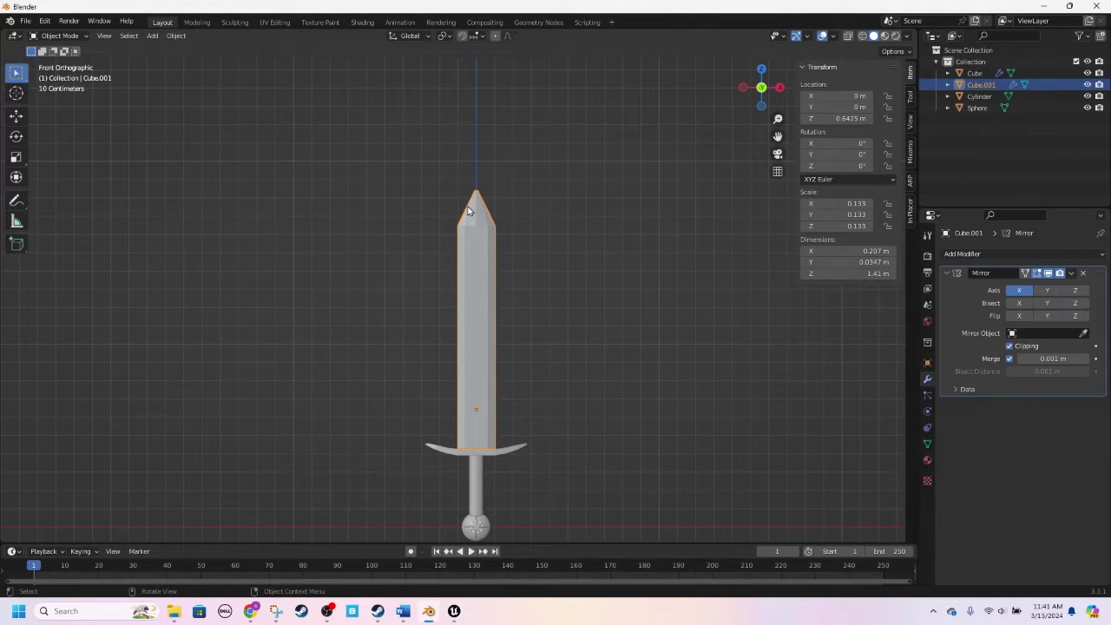
scroll(495, 211, "up", 3)
middle_click_drag(500, 213, 356, 423)
Step: In Edit Mode, select the three vertices at the very top of the blade tip and merge them at center
key("Tab")
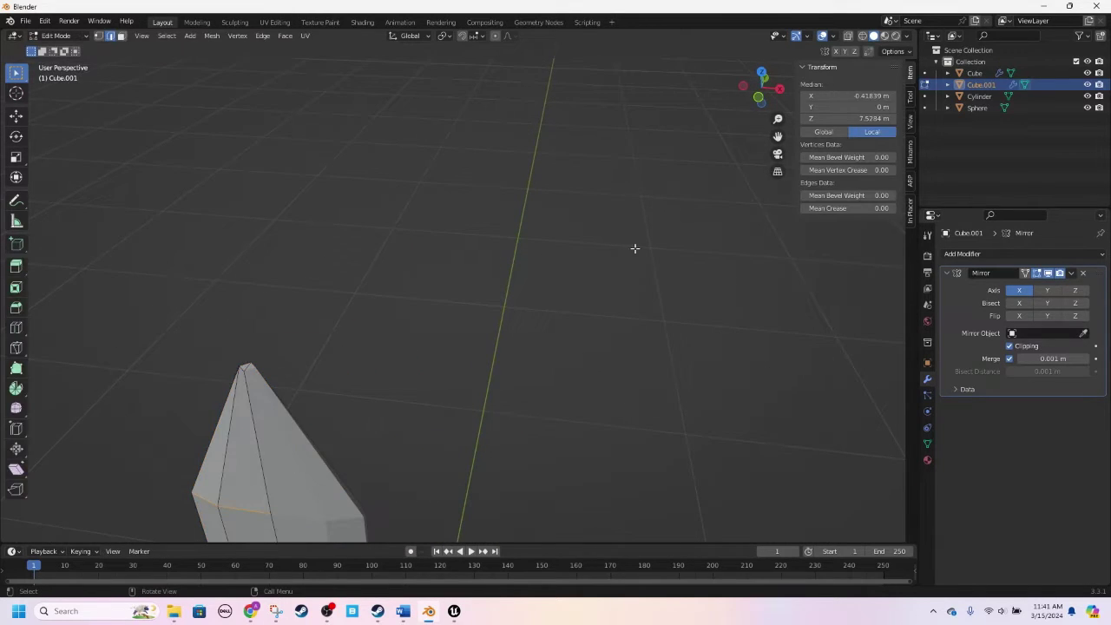
middle_click_drag(773, 69, 590, 195, "shift")
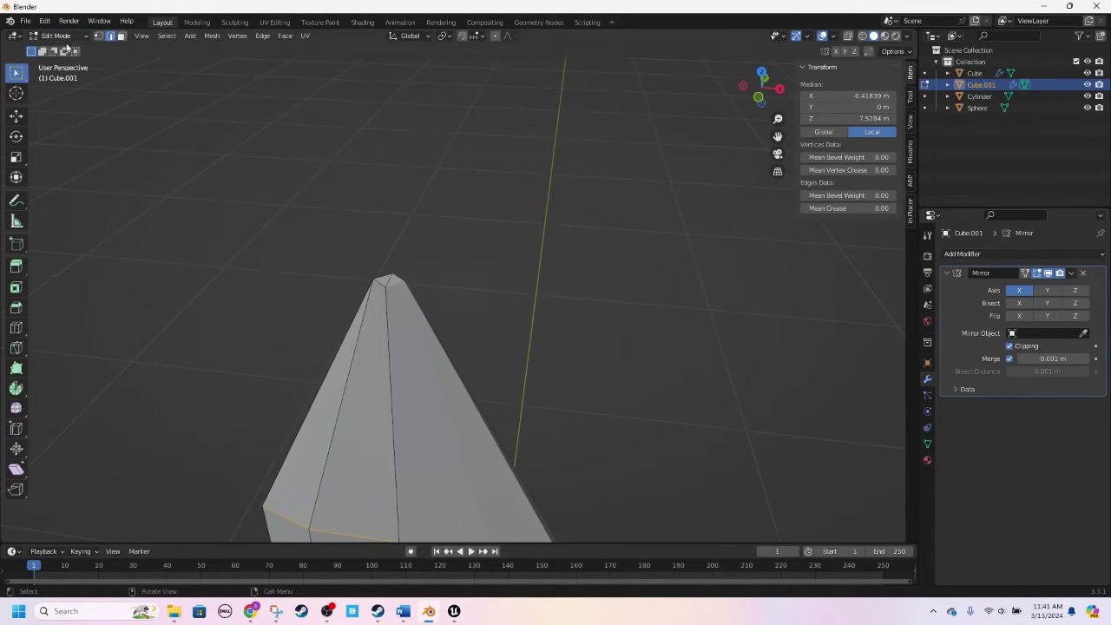
scroll(367, 241, "down", 6)
key("Tab")
scroll(445, 311, "up", 8)
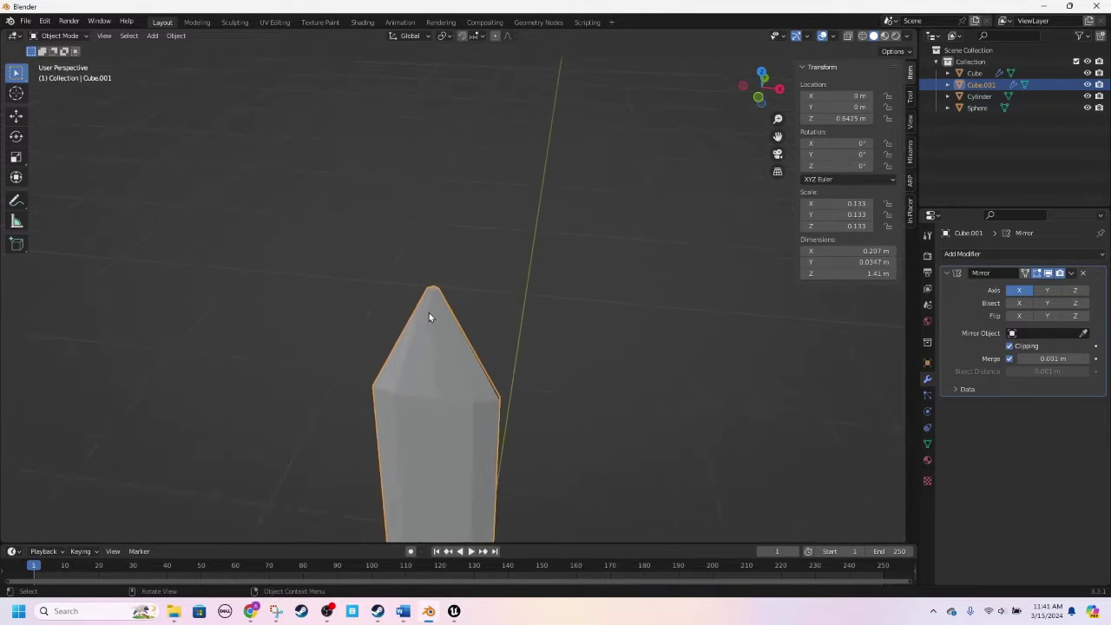
key("Tab")
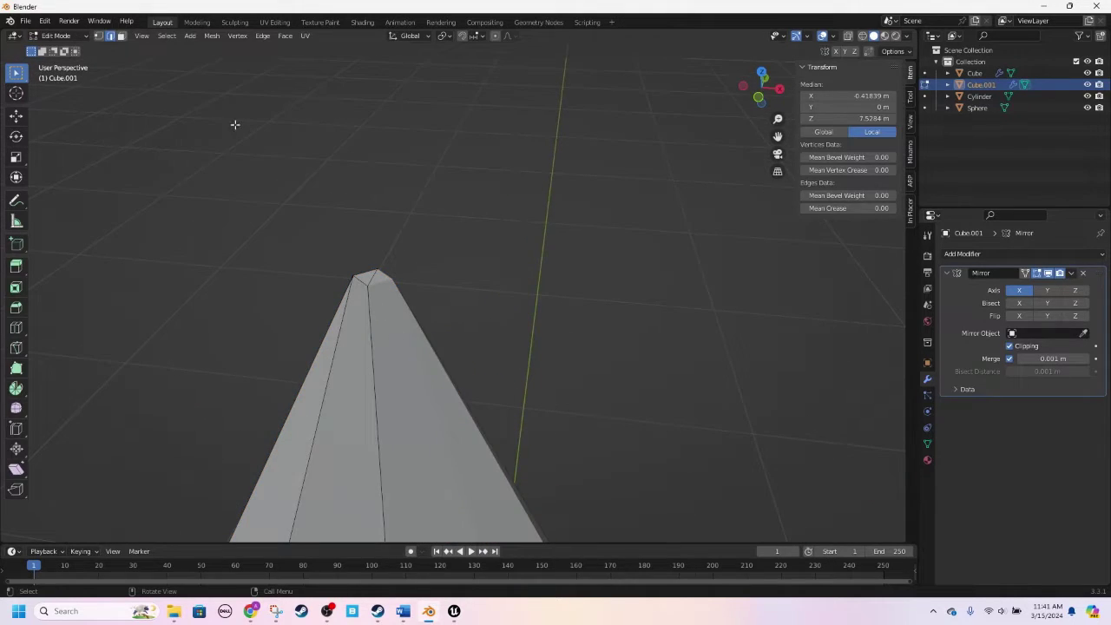
left_click(98, 37)
left_click(365, 284)
left_click(363, 272, "shift")
left_click(352, 274, "shift")
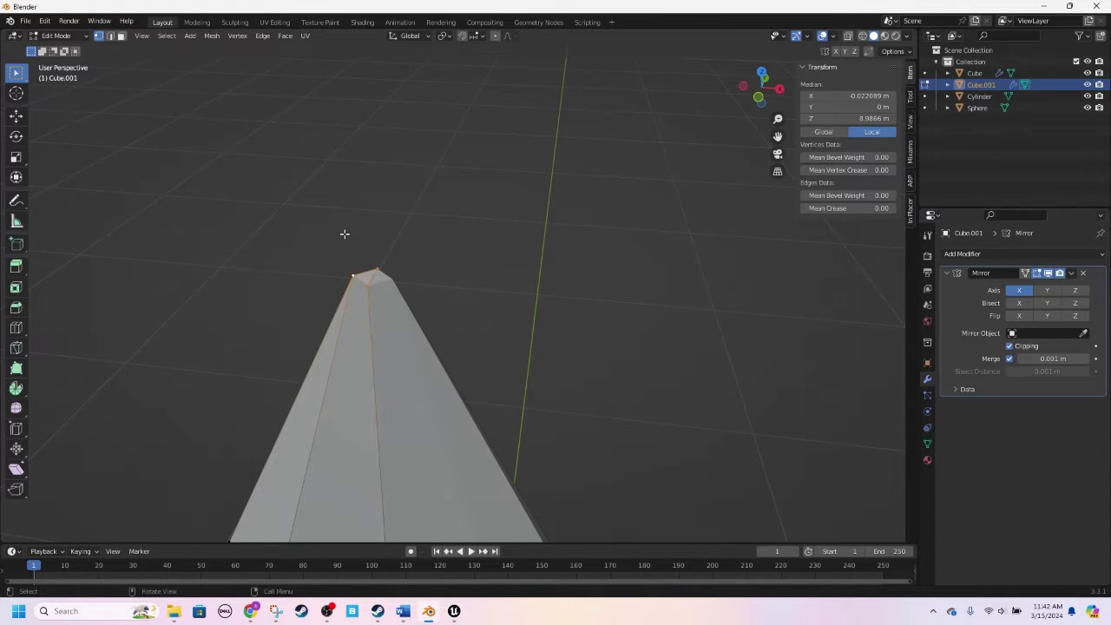
key("m")
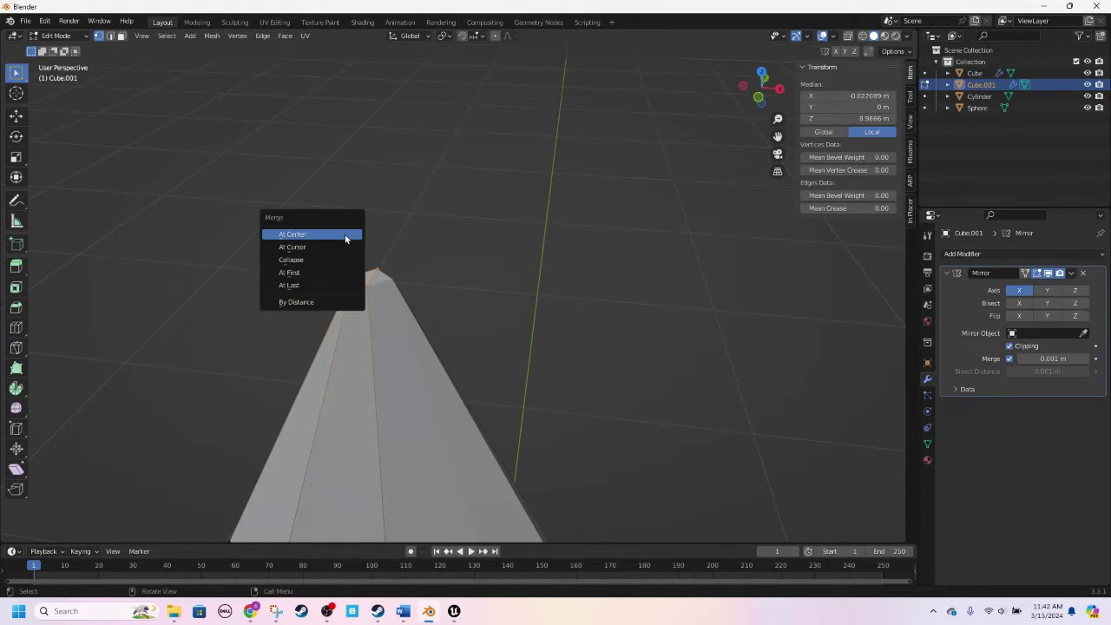
left_click(346, 236)
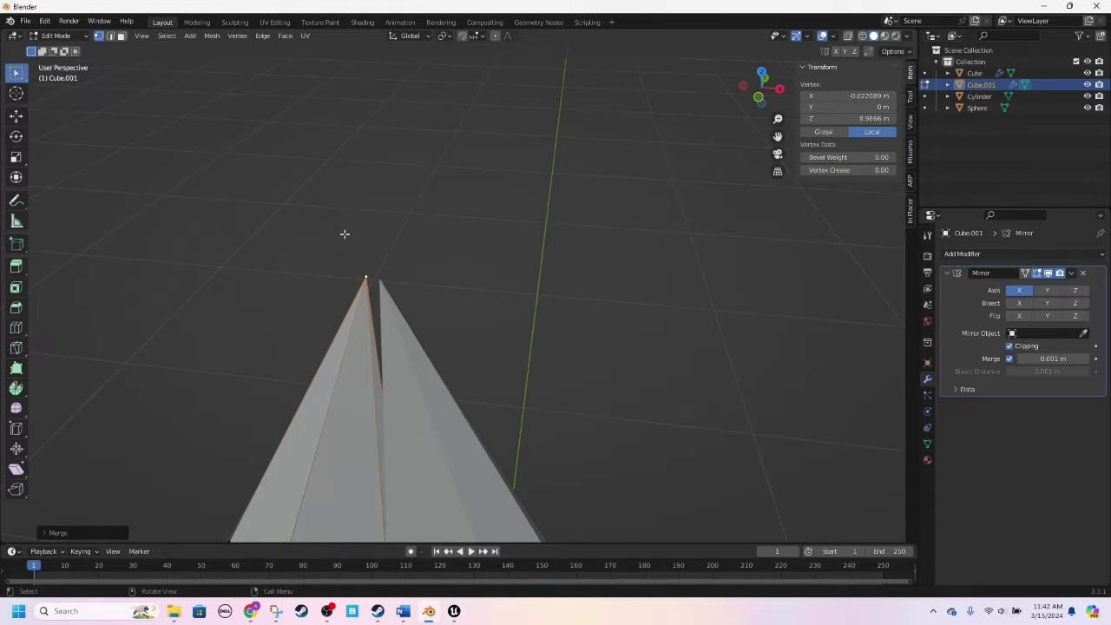
Step: From the front view, move the merged tip vertex along X by about 0.003 m onto the mirror centre line, and check the point
left_click(362, 277)
left_click(760, 98)
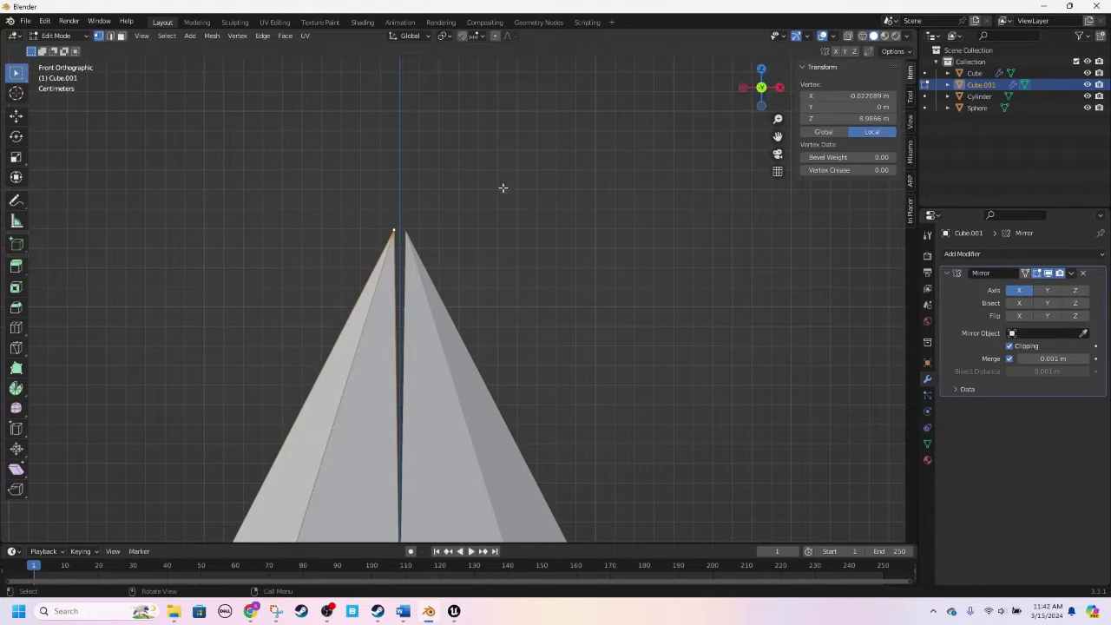
key("g")
key("x")
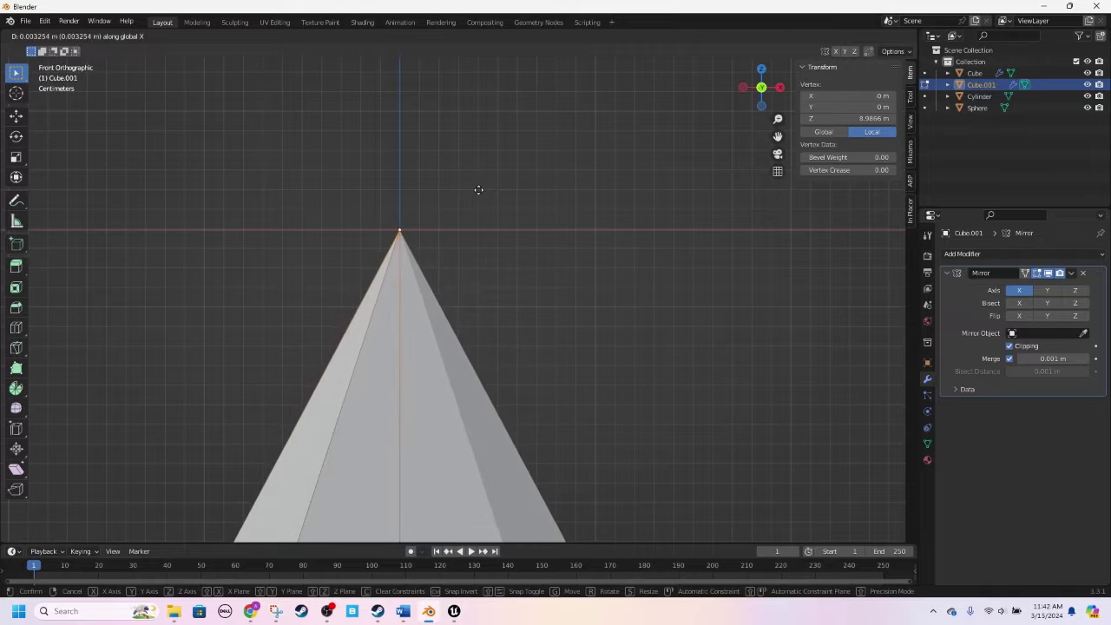
left_click(483, 190)
scroll(486, 269, "down", 3)
key("Tab")
scroll(486, 304, "up", 3)
middle_click_drag(486, 300, 366, 324)
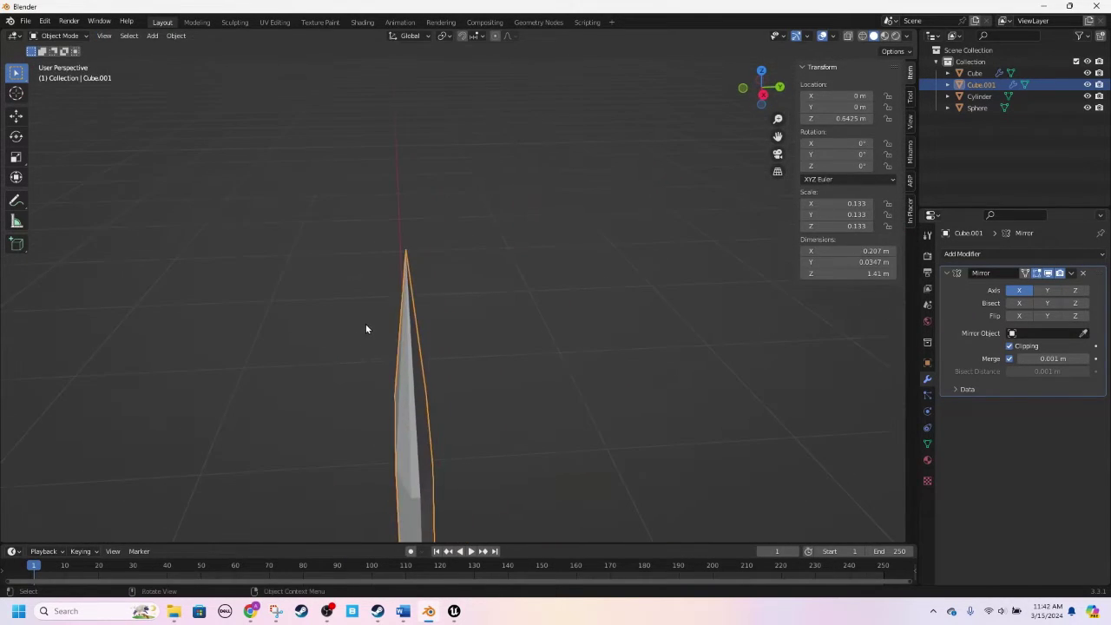
Step: Undo the latest changes to the blade tip and clear the selection
key("Tab")
key("ctrl+z")
left_click(491, 302)
mouse_move(491, 302)
middle_mouse_down()
mouse_move(560, 324)
mouse_move(491, 340)
mouse_move(496, 348)
mouse_move(492, 324)
mouse_move(493, 337)
mouse_move(463, 311)
mouse_move(492, 308)
middle_mouse_up()
scroll(464, 312, "down", 7)
Step: From the back view, add seven evenly spaced loop cuts across the long section of the blade, and deselect them
left_click(761, 92)
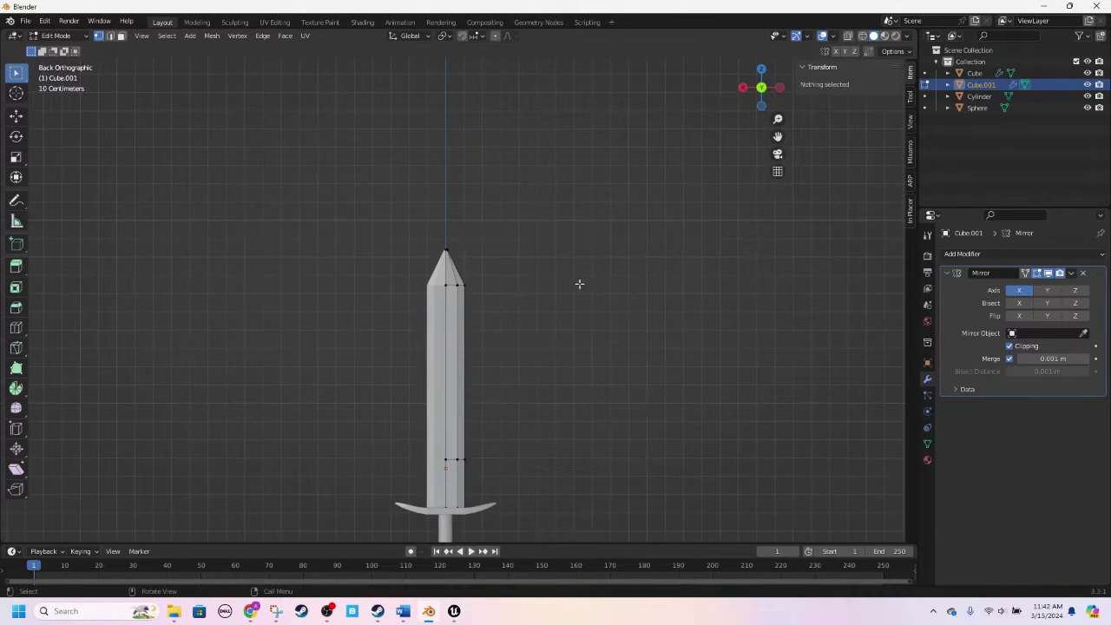
scroll(489, 365, "up", 5)
scroll(482, 319, "down", 3)
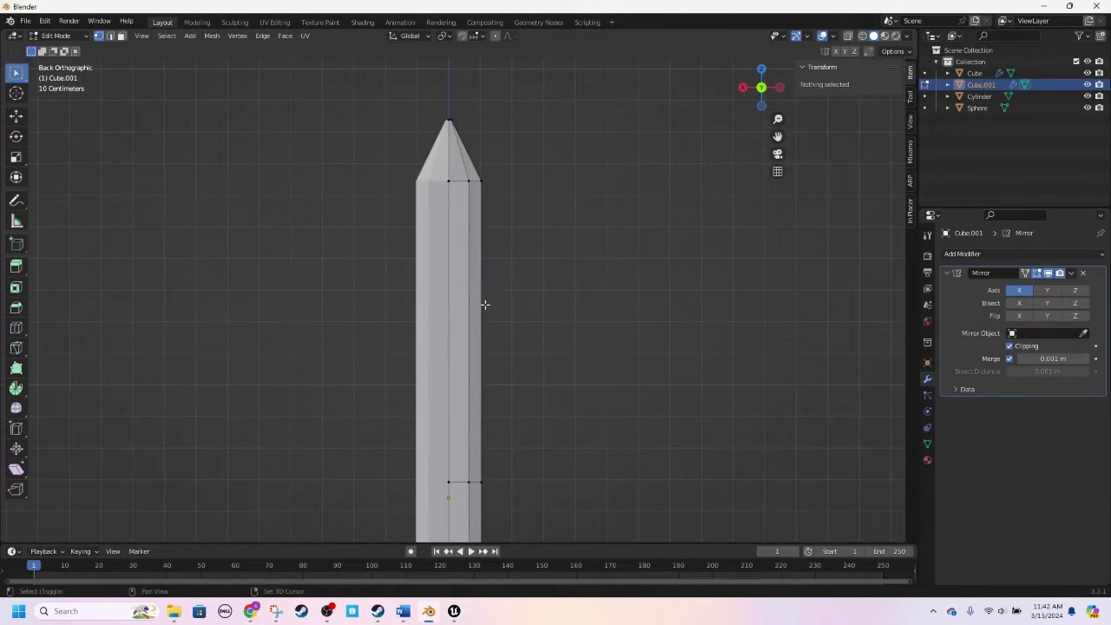
middle_click_drag(482, 304, 479, 255, "shift")
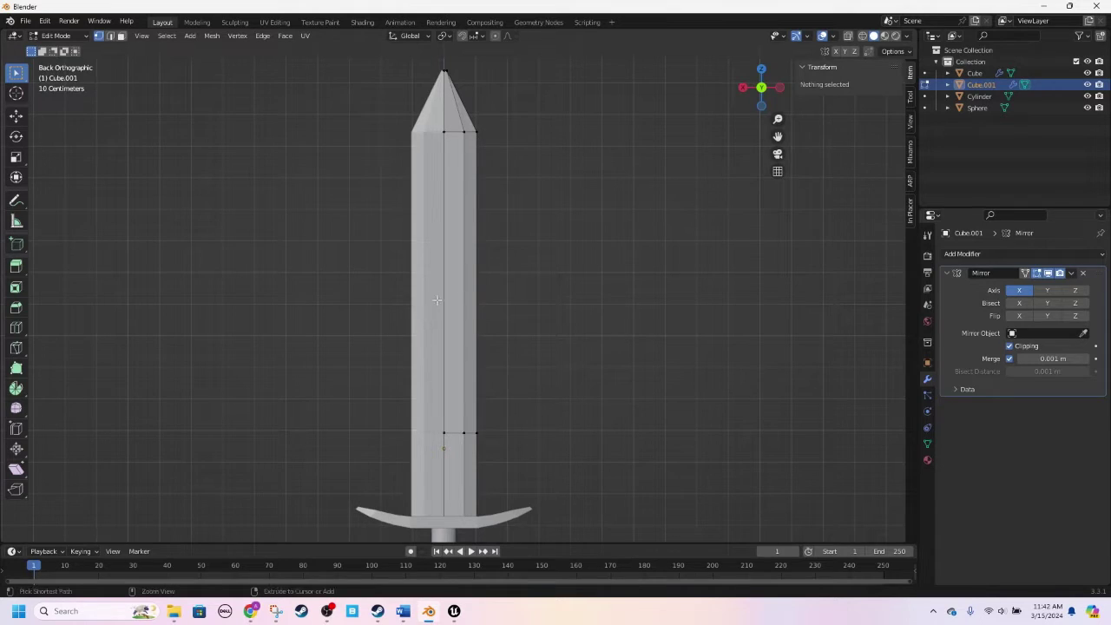
key("ctrl+r")
scroll(468, 286, "up", 1)
scroll(461, 289, "down", 2)
scroll(462, 291, "up", 2)
scroll(465, 283, "up", 1)
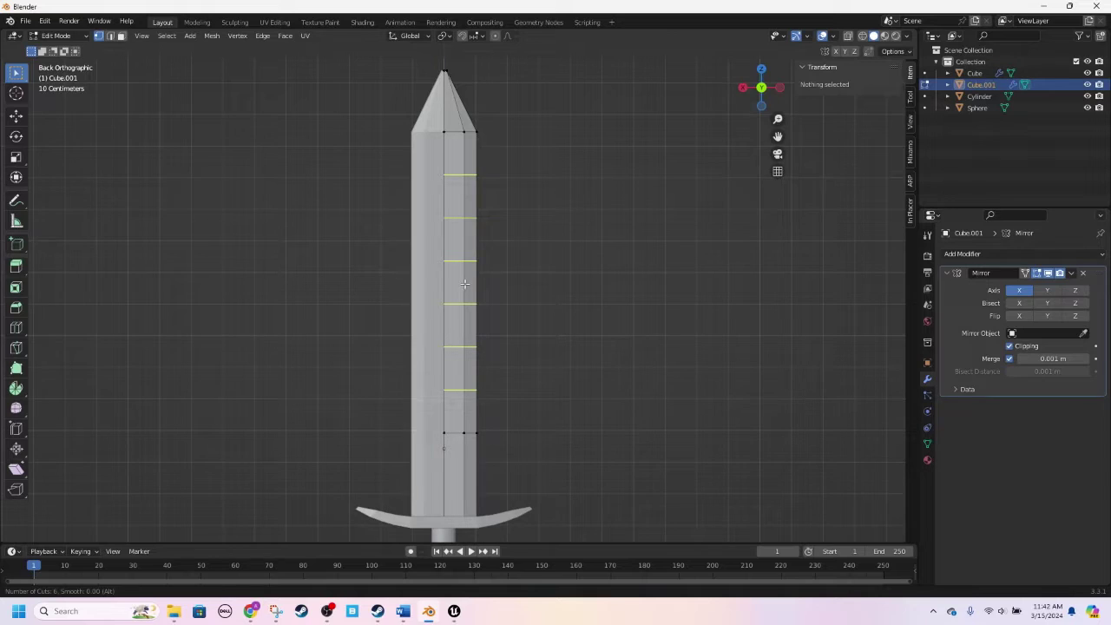
scroll(466, 284, "up", 1)
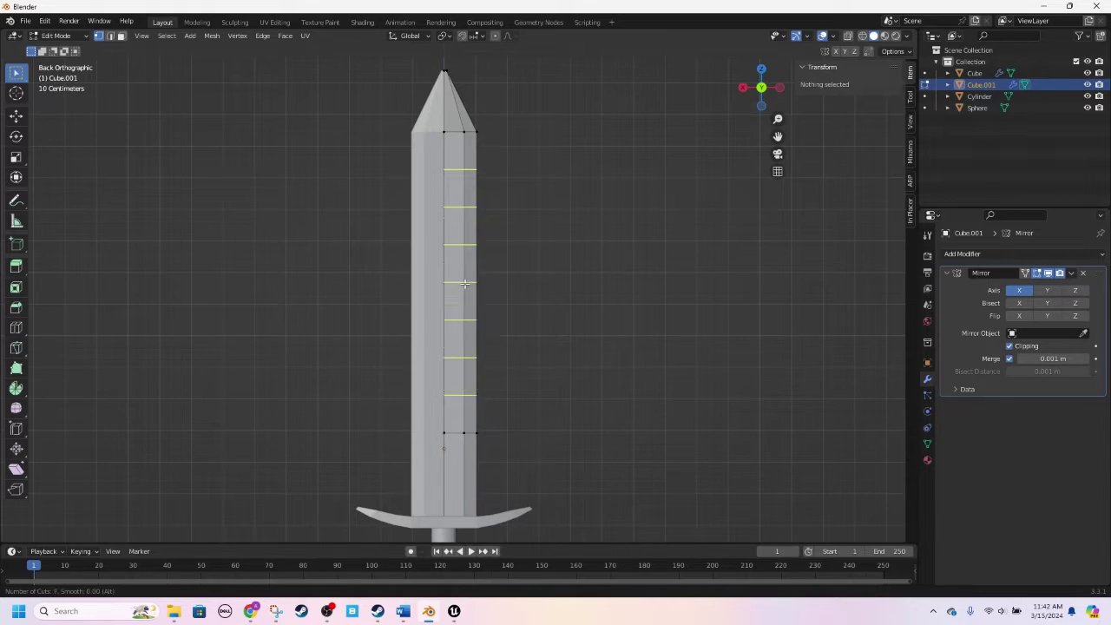
left_click(466, 284)
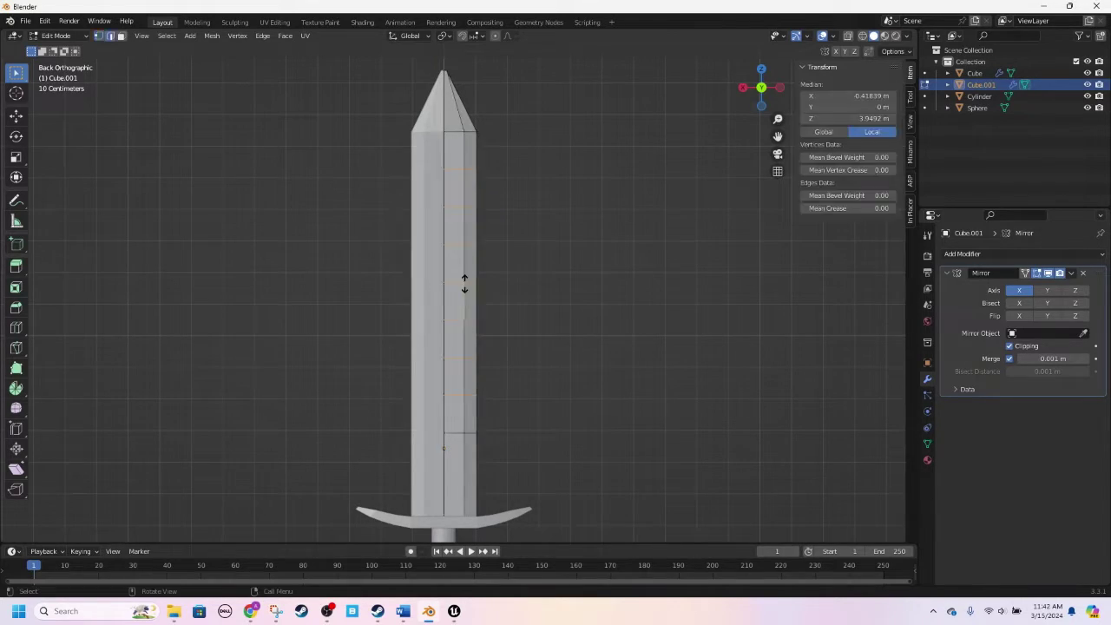
right_click(465, 284)
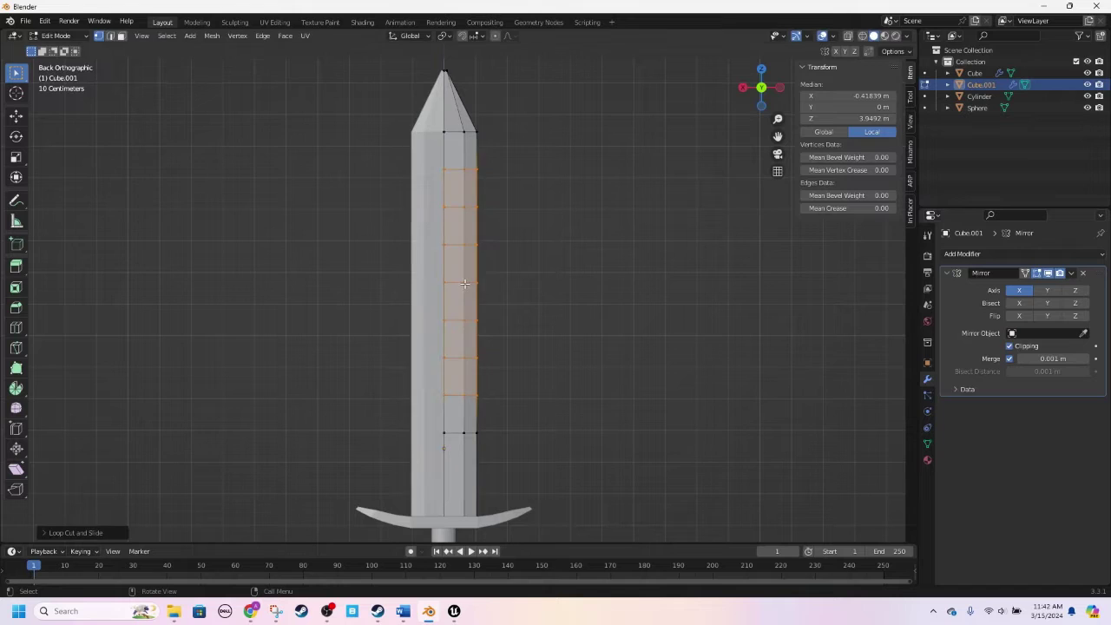
left_click(537, 360)
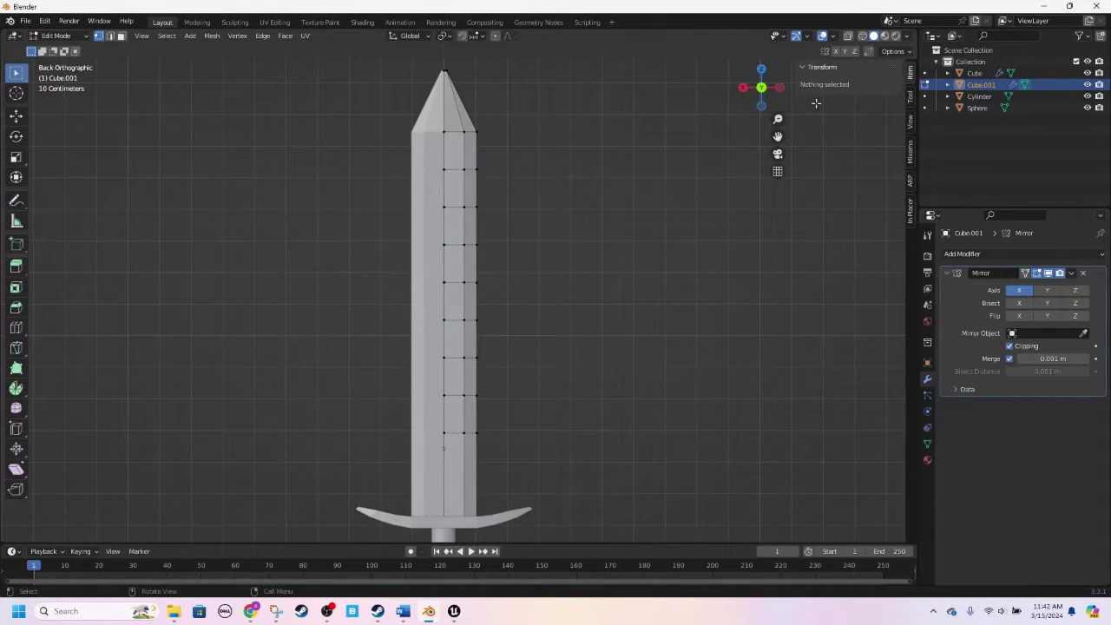
Step: With X-ray on, narrow the blade along X from the second ring above the guard upward by about 0.95, and again from the third ring
left_click(848, 39)
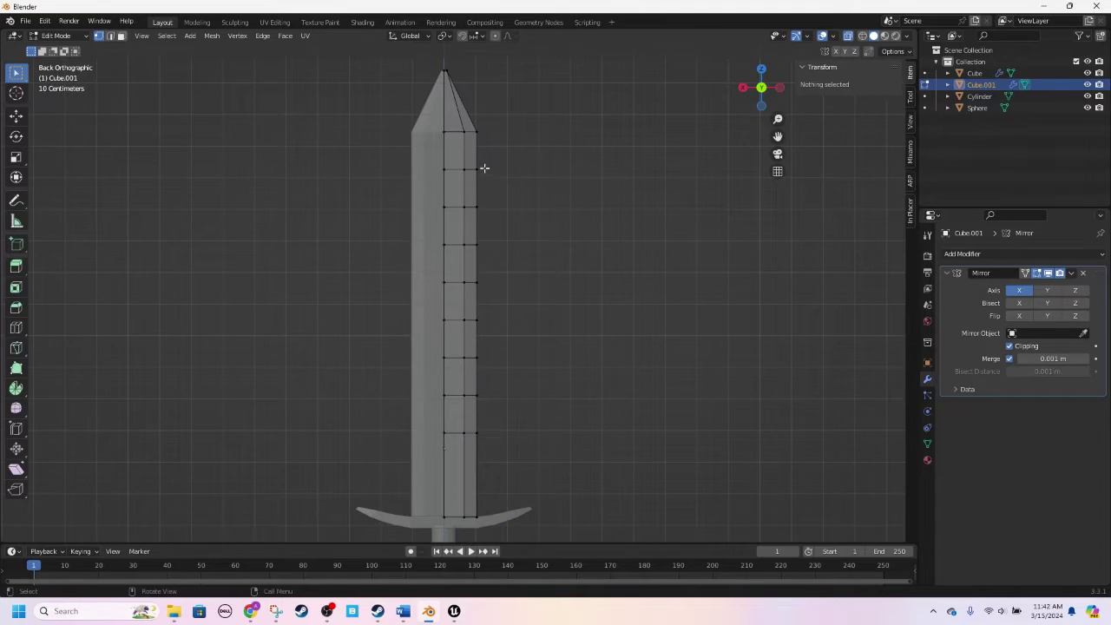
left_click_drag(529, 116, 314, 423)
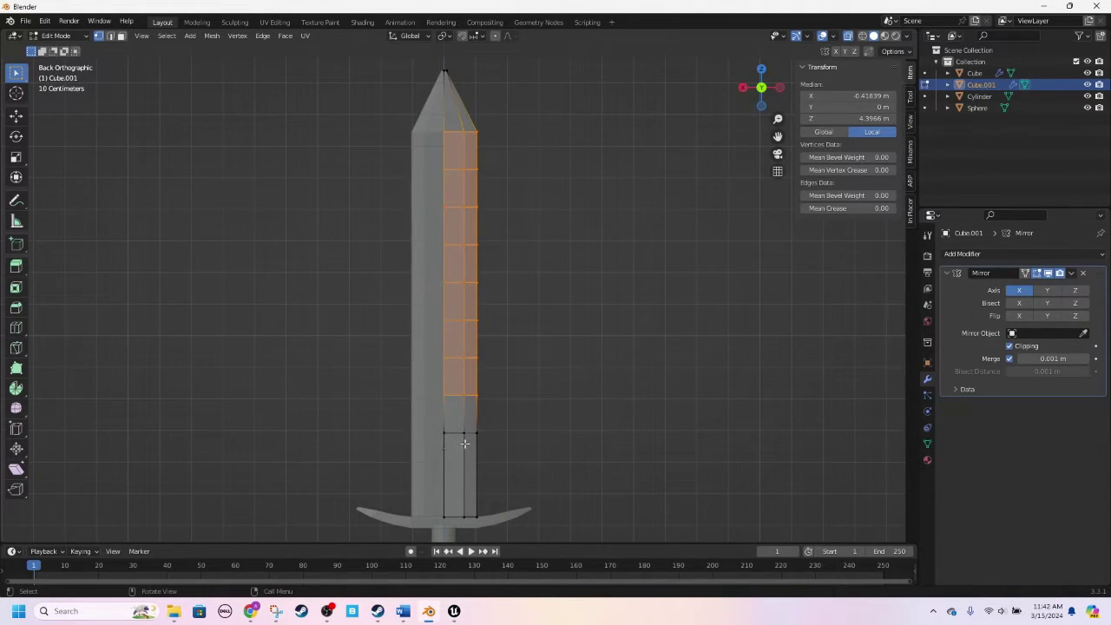
key("s")
key("x")
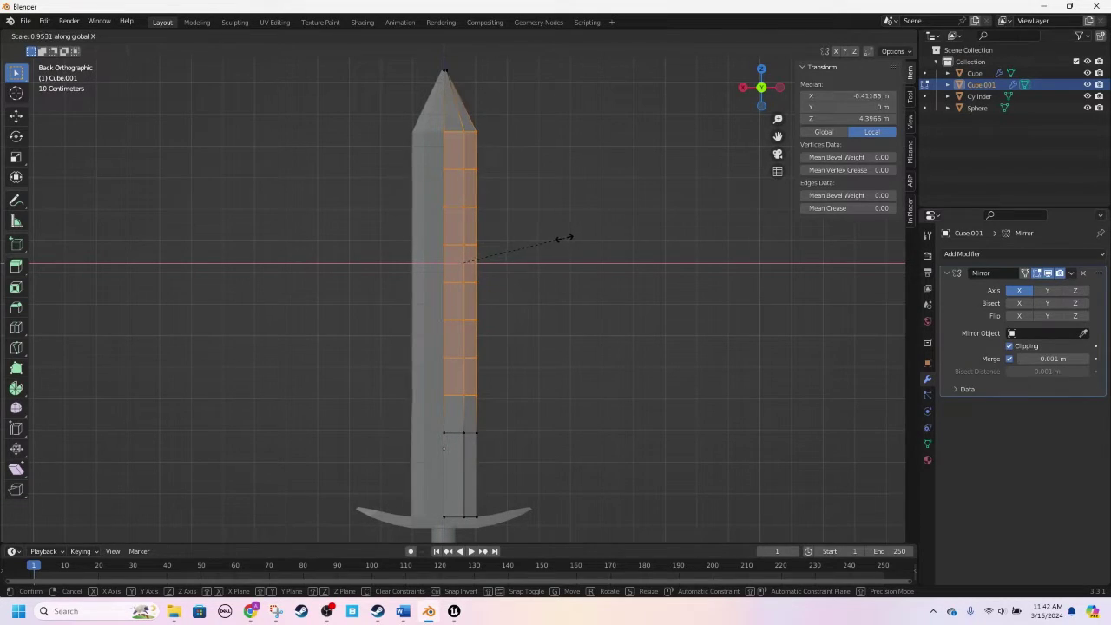
left_click(565, 237)
left_click_drag(556, 113, 329, 370)
key("s")
key("x")
left_click(553, 283)
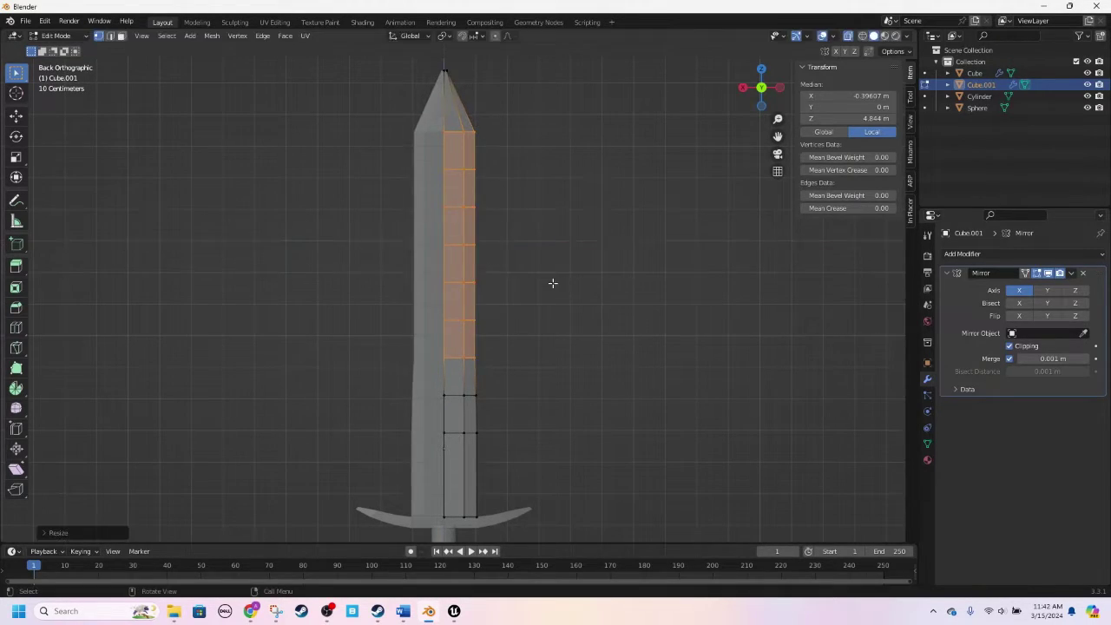
Step: Scale the blade along X from the fourth ring up to the tip's base by about 0.91, and from the fifth by about 0.93
left_click_drag(527, 116, 348, 330)
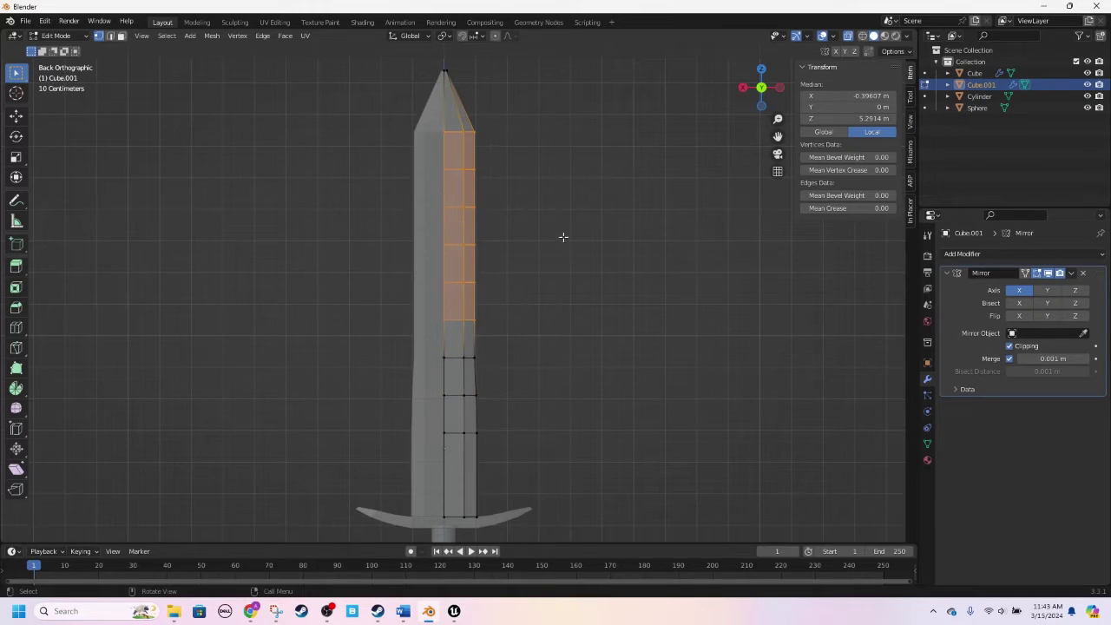
key("s")
key("x")
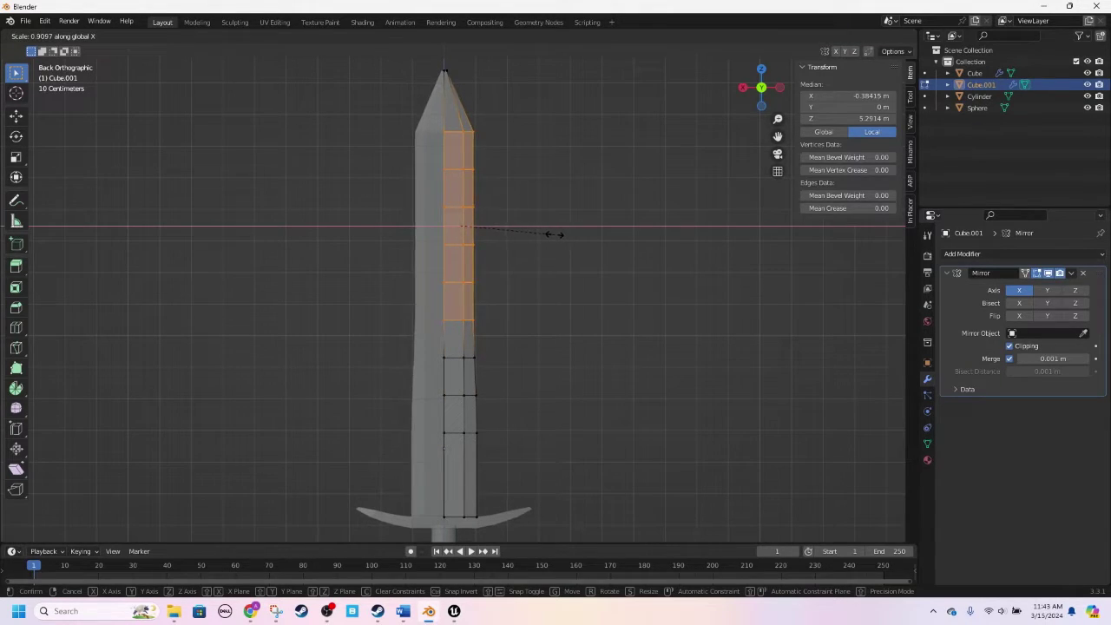
left_click(556, 232)
left_click_drag(513, 120, 356, 290)
key("s")
key("x")
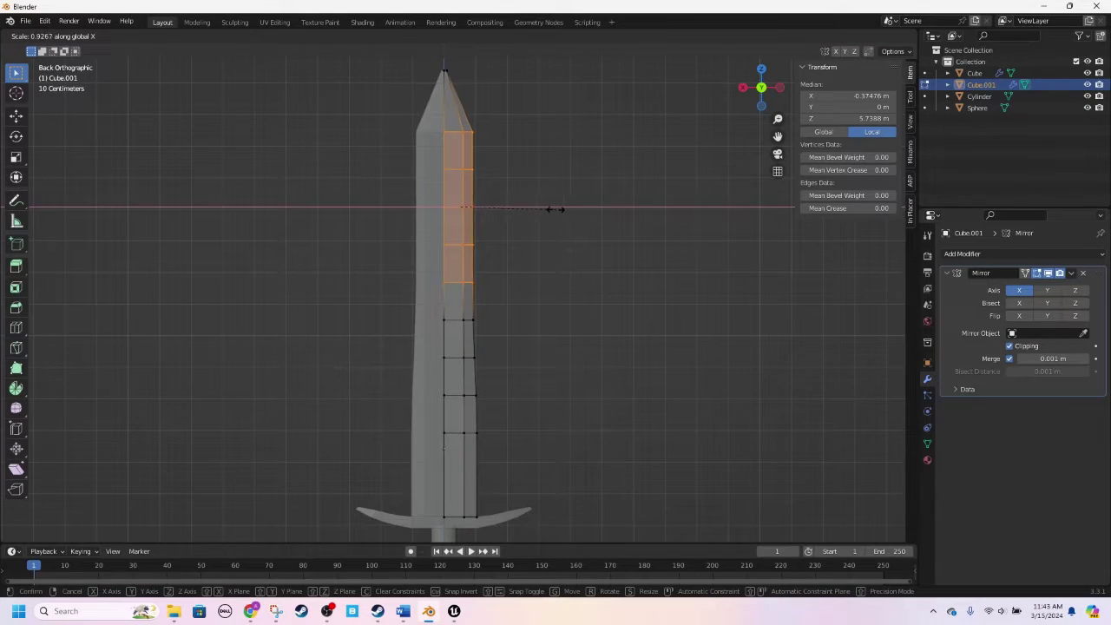
left_click(550, 209)
Step: Continue the taper along X, scaling the rings from the sixth upward by about 0.86 and from the seventh upward by about 0.90
left_click_drag(528, 114, 379, 266)
key("s")
key("x")
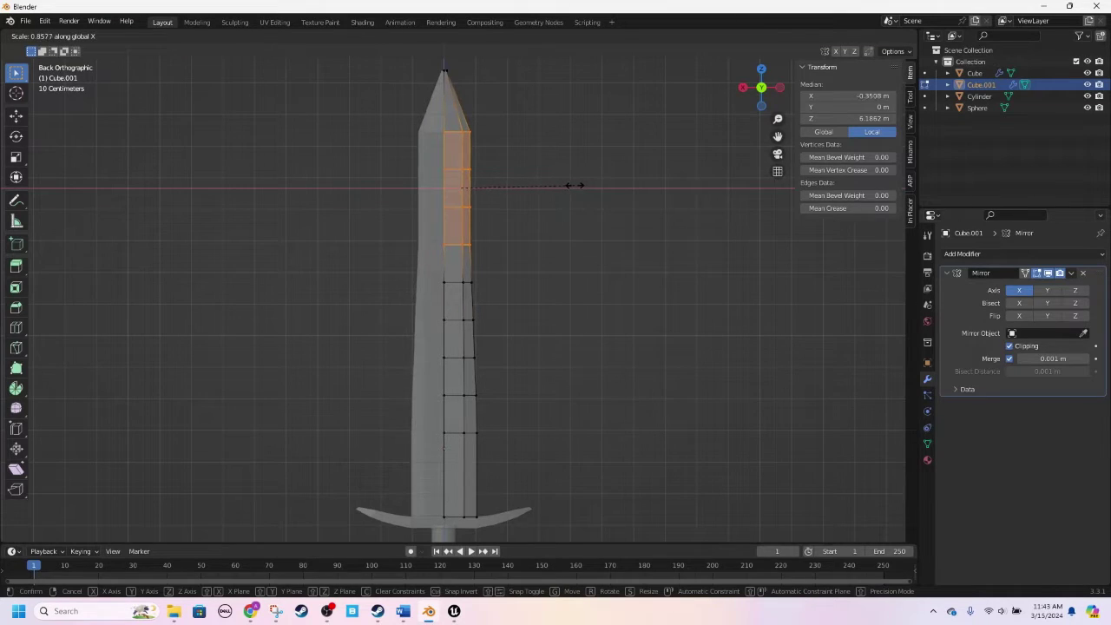
left_click(576, 181)
left_click_drag(515, 119, 408, 214)
key("s")
key("x")
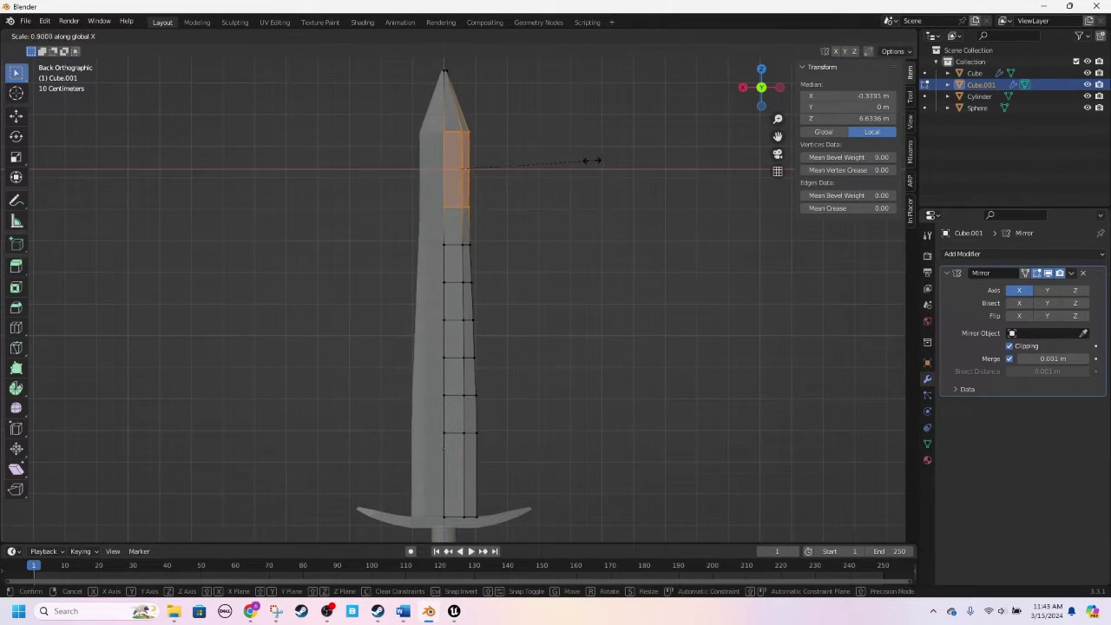
left_click(527, 140)
Step: Narrow the top two rings below the tip slightly along X and return to Object Mode
left_click_drag(511, 120, 451, 186)
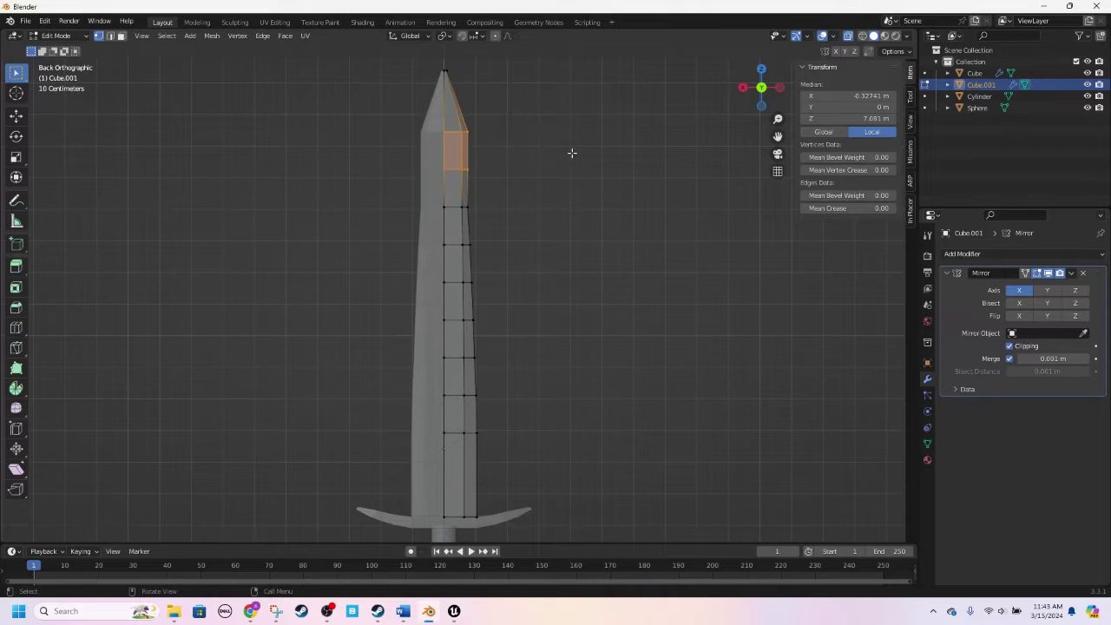
key("s")
key("x")
left_click(563, 148)
key("Tab")
scroll(556, 228, "down", 3)
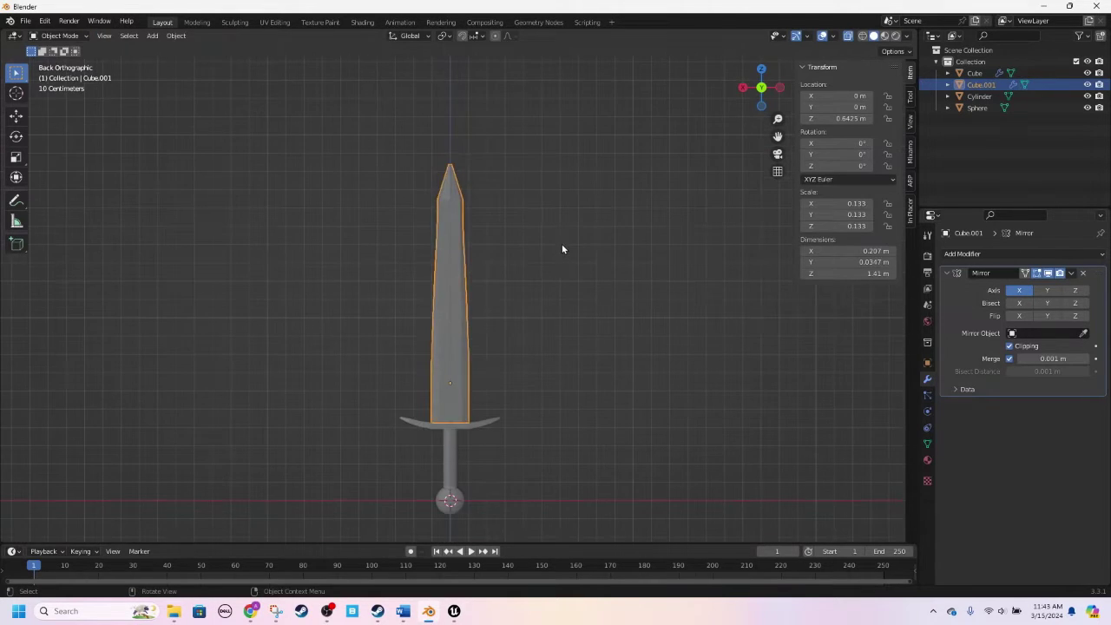
Step: Check the blade's taper in perspective, return to the back view and reopen the blade in Edit Mode near its tip
left_click(562, 245)
middle_click_drag(562, 247, 548, 267)
middle_click_drag(578, 213, 625, 165)
left_click(755, 87)
scroll(486, 152, "up", 4)
middle_click_drag(449, 124, 435, 189, "shift")
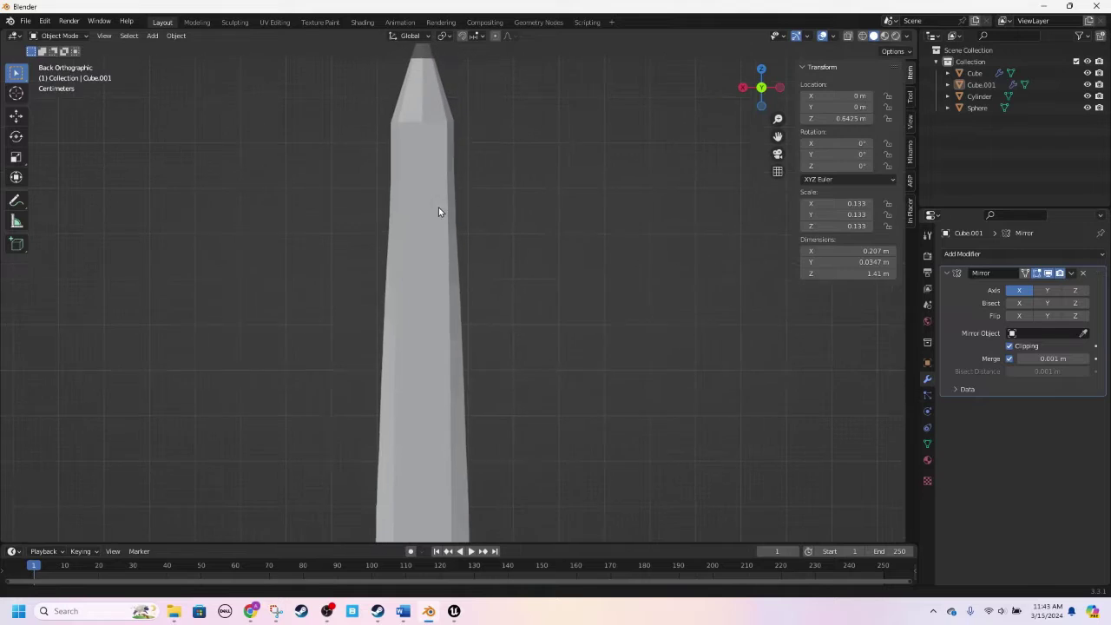
left_click(438, 207)
key("Tab")
left_click(481, 129)
left_click_drag(477, 113, 396, 138)
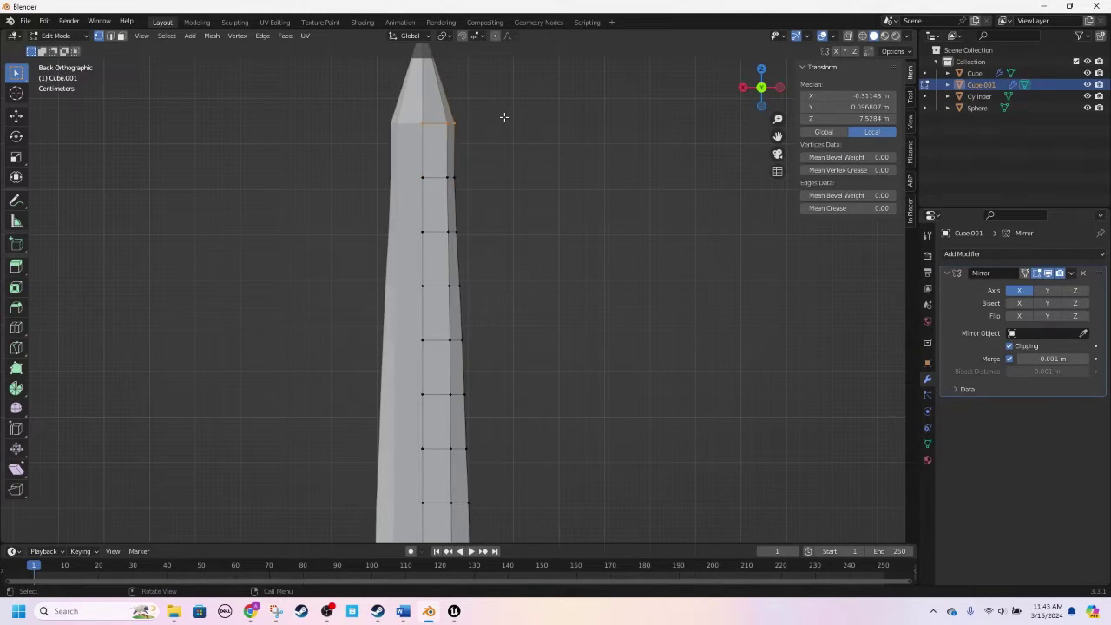
key("s")
key("x")
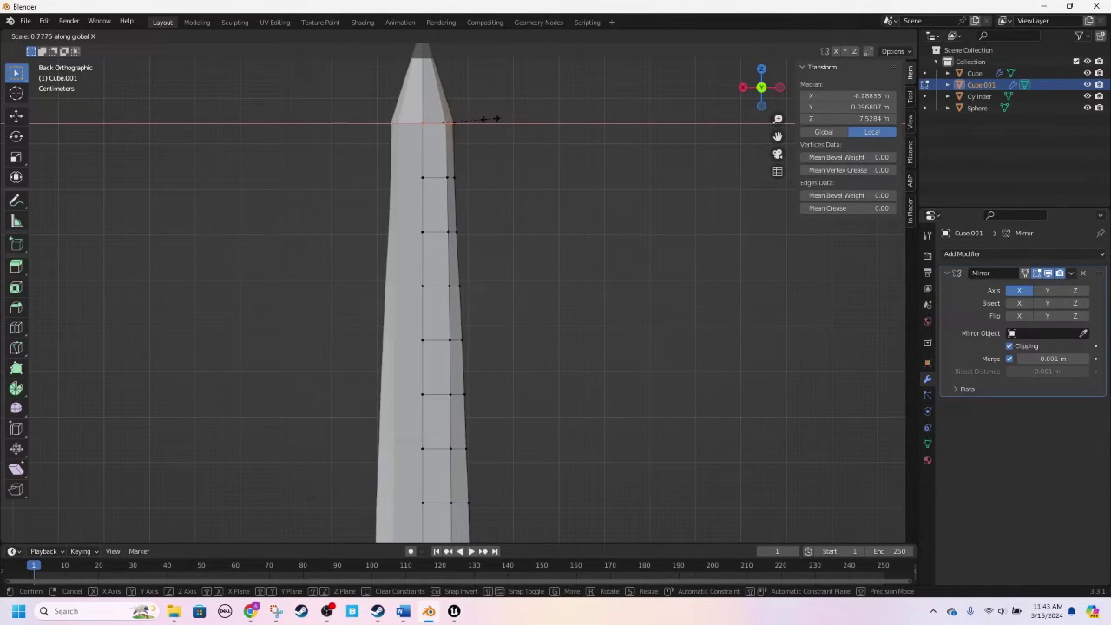
left_click(487, 117)
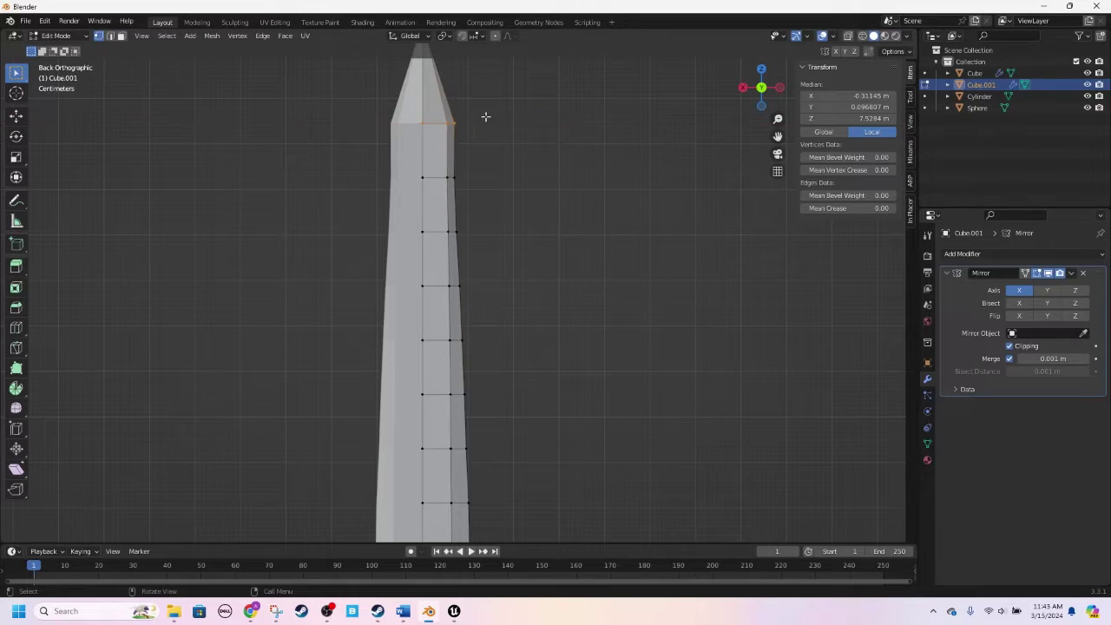
Step: With X-ray on, select the whole ring at the base of the tip, narrow it slightly along X and return to Object Mode
left_click(851, 38)
left_click_drag(498, 112, 390, 141)
key("s")
key("x")
left_click(492, 127)
key("Tab")
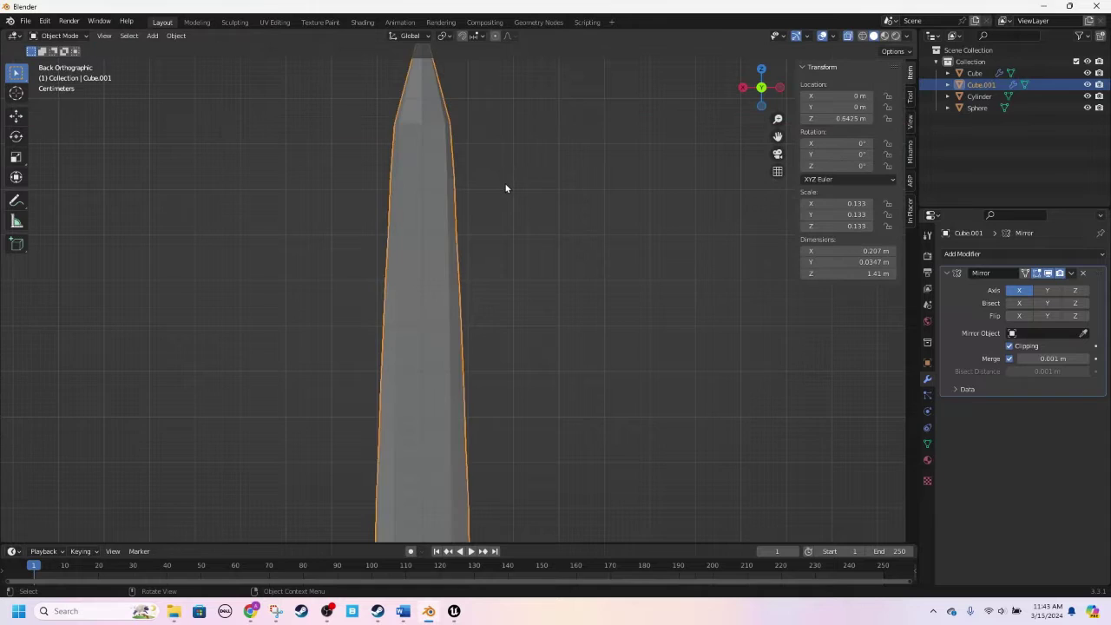
Step: Examine the tapered blade in perspective, return to the back view and reopen the blade's mesh for editing near the guard
left_click(504, 184)
mouse_move(505, 192)
middle_mouse_down()
mouse_move(538, 207)
mouse_move(588, 182)
mouse_move(384, 207)
mouse_move(567, 193)
middle_mouse_up()
scroll(483, 279, "down", 3)
scroll(452, 333, "up", 3)
mouse_move(469, 323)
middle_mouse_down()
mouse_move(491, 315)
mouse_move(474, 320)
middle_mouse_up()
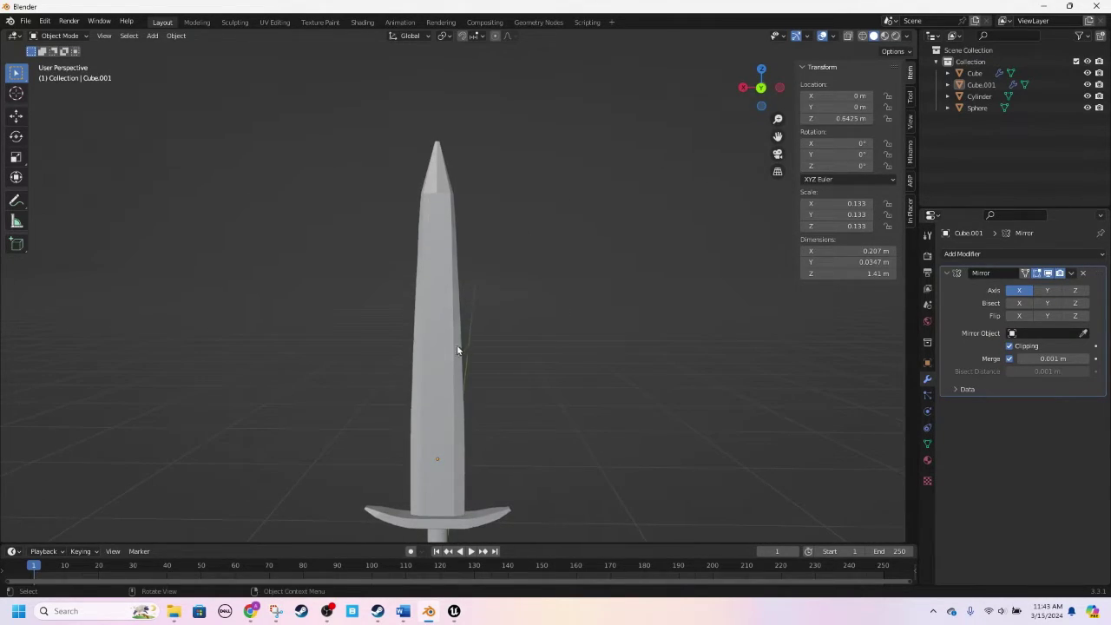
left_click(760, 88)
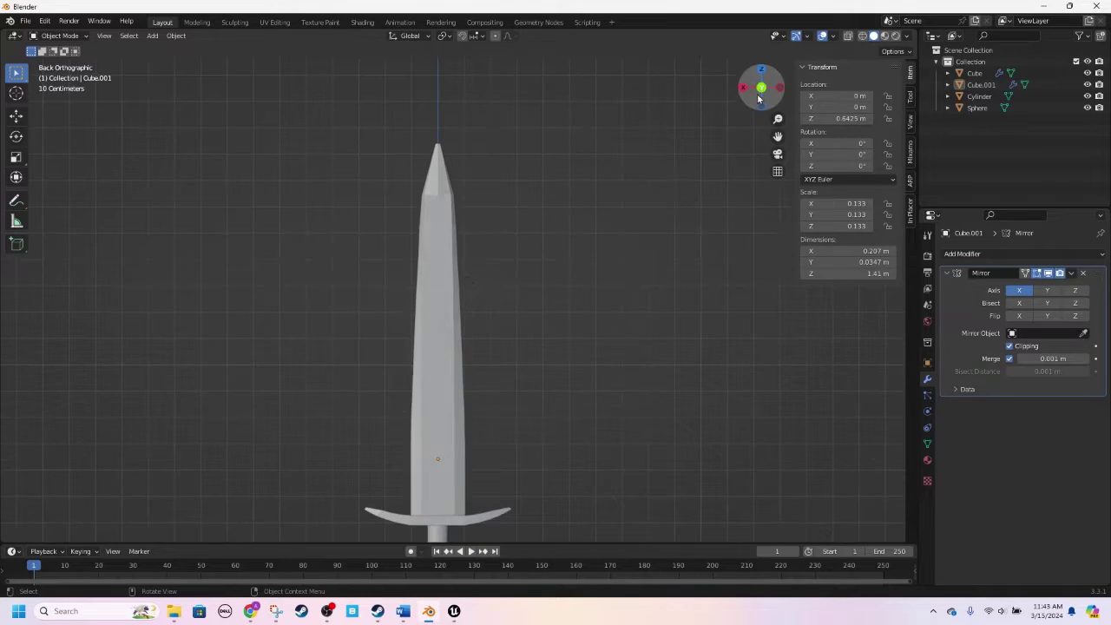
left_click(416, 363)
key("Tab")
scroll(442, 395, "up", 4)
middle_click_drag(491, 398, 523, 290, "shift")
middle_click_drag(507, 349, 524, 281, "shift")
Step: Try to widen the third ring above the guard along X by about 1.07
left_click_drag(527, 250, 466, 290)
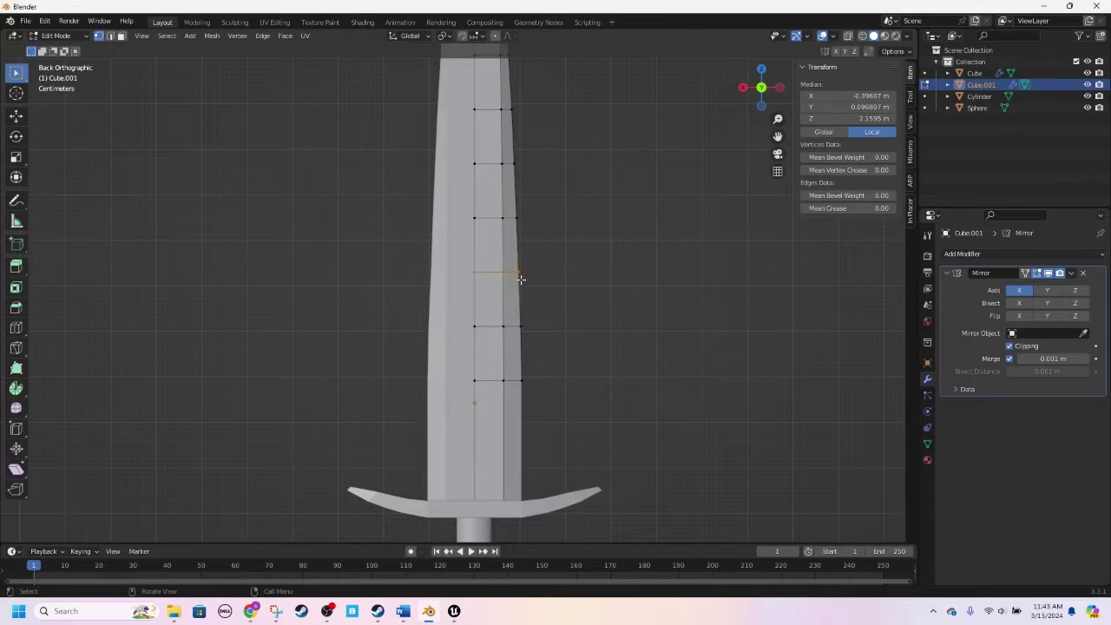
key("s")
key("x")
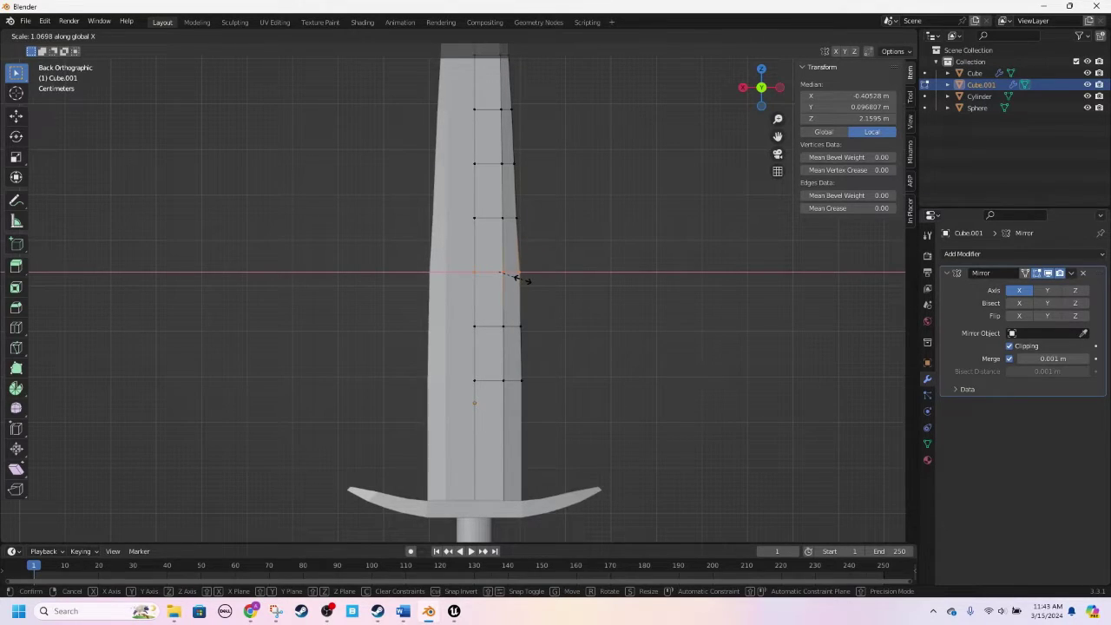
left_click(517, 278)
Step: Add the fourth ring above the guard to the selection and try to widen both rings along X by about 1.03
left_click_drag(543, 198, 426, 239, "shift")
middle_click_drag(427, 239, 546, 241, "shift")
key("s")
key("x")
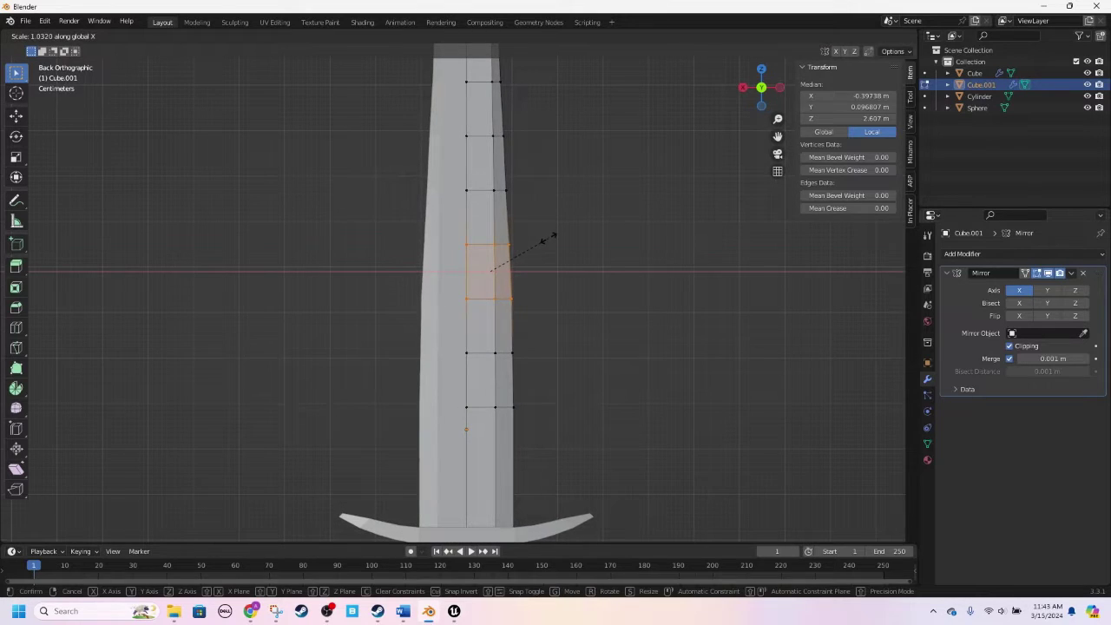
left_click(550, 239)
left_click(543, 243)
key("s")
key("x")
right_click(561, 245)
Step: Undo the width changes to the third and fourth rings above the guard
key("ctrl+z")
key("ctrl+z")
key("ctrl+z")
key("ctrl+z")
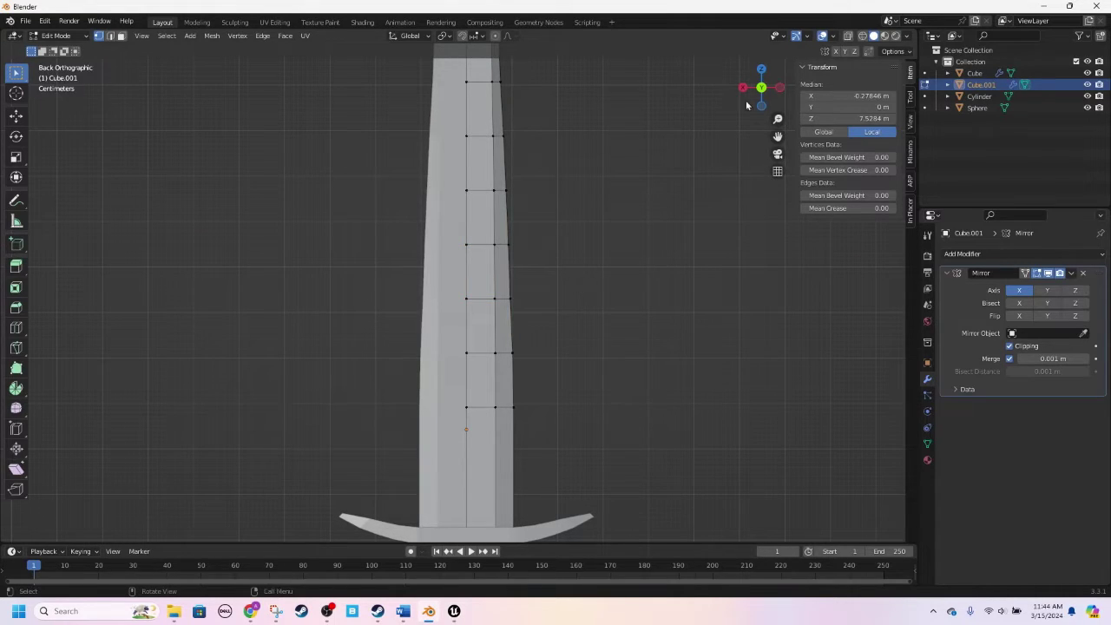
left_click(552, 292)
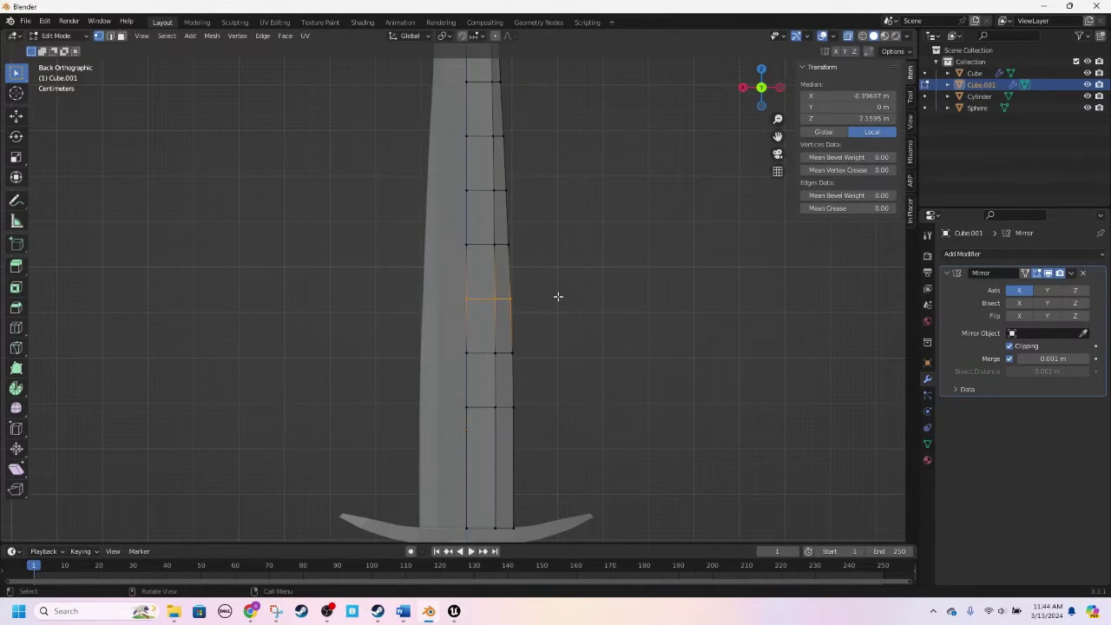
key("s")
key("x")
right_click(538, 247)
Step: Widen the fourth ring above the guard along X by about 1.06 and fine-tune the fifth ring's width along X
left_click(500, 246)
key("s")
key("x")
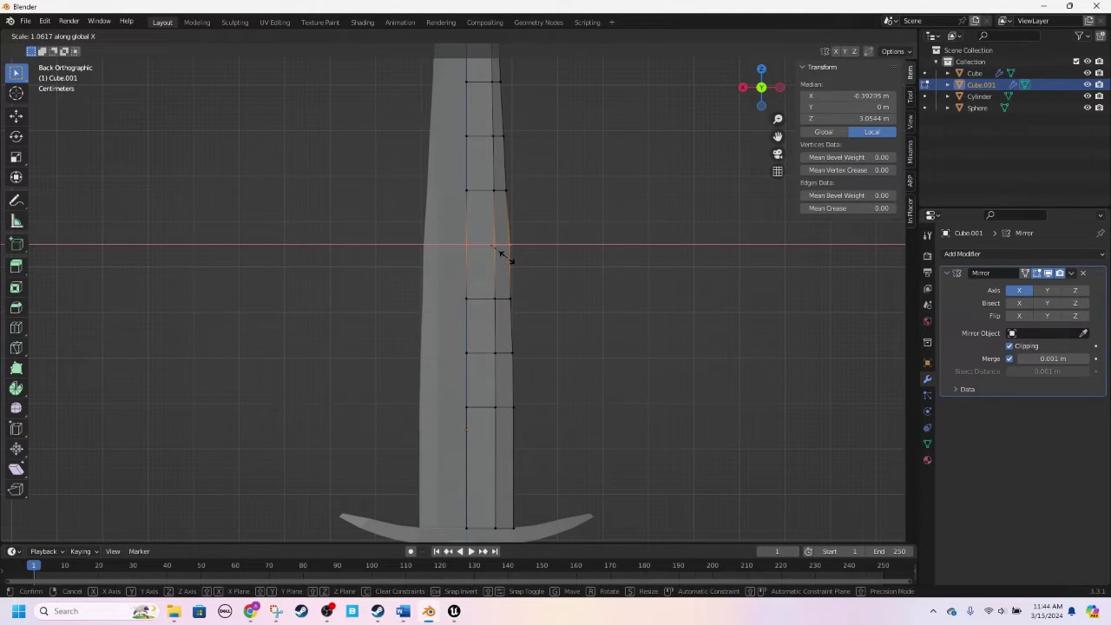
left_click(513, 233)
left_click(502, 190)
key("s")
key("x")
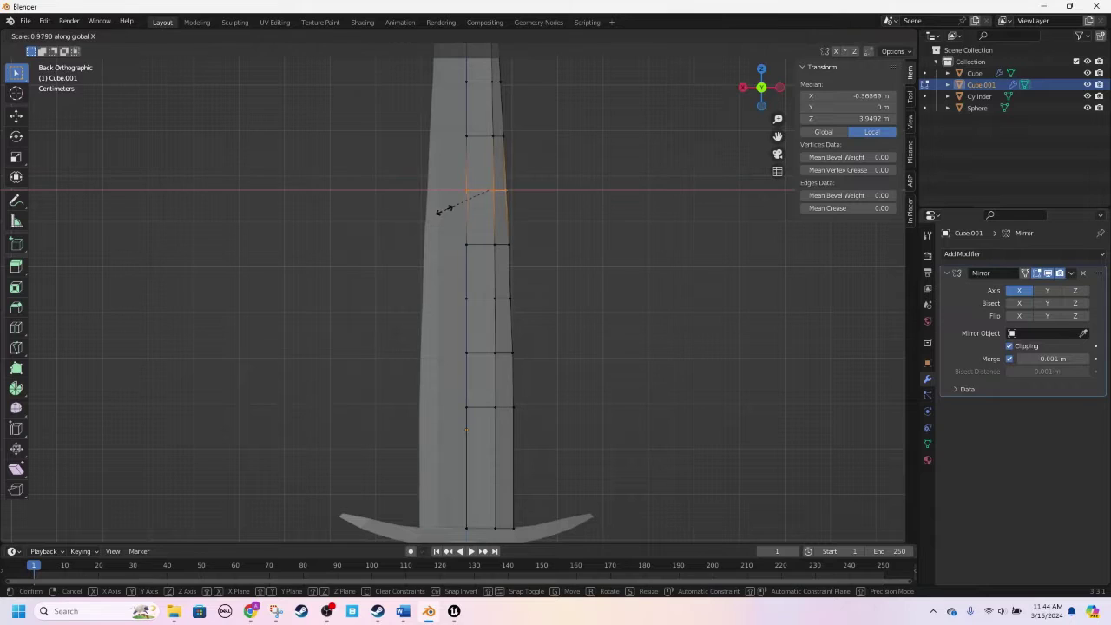
left_click(459, 193)
Step: Smooth the blade's outline by scaling the sixth ring above the guard along X by about 1.01 and the seventh by about 1.11
middle_click_drag(459, 193, 447, 280, "shift")
left_click(496, 193)
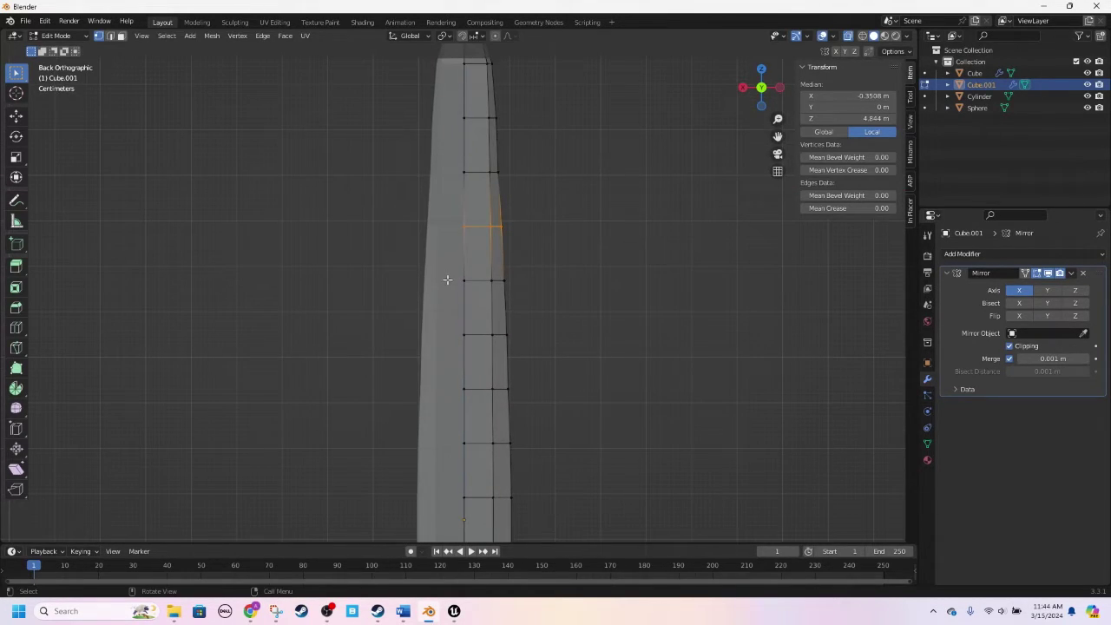
key("s")
key("x")
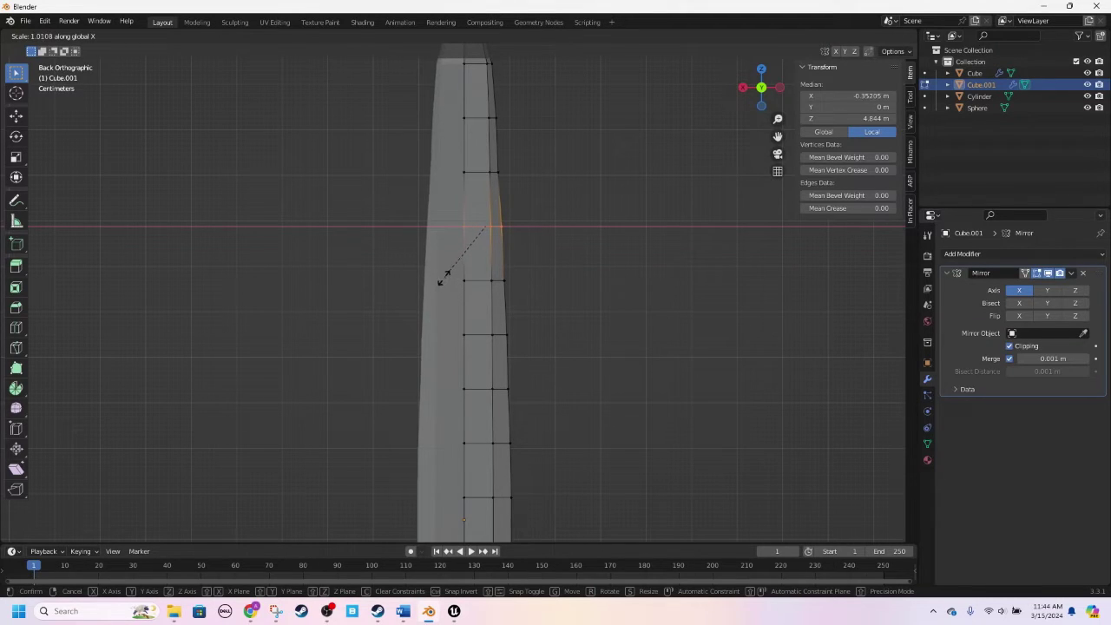
left_click(440, 279)
middle_click_drag(511, 139, 512, 218, "shift")
left_click(488, 250)
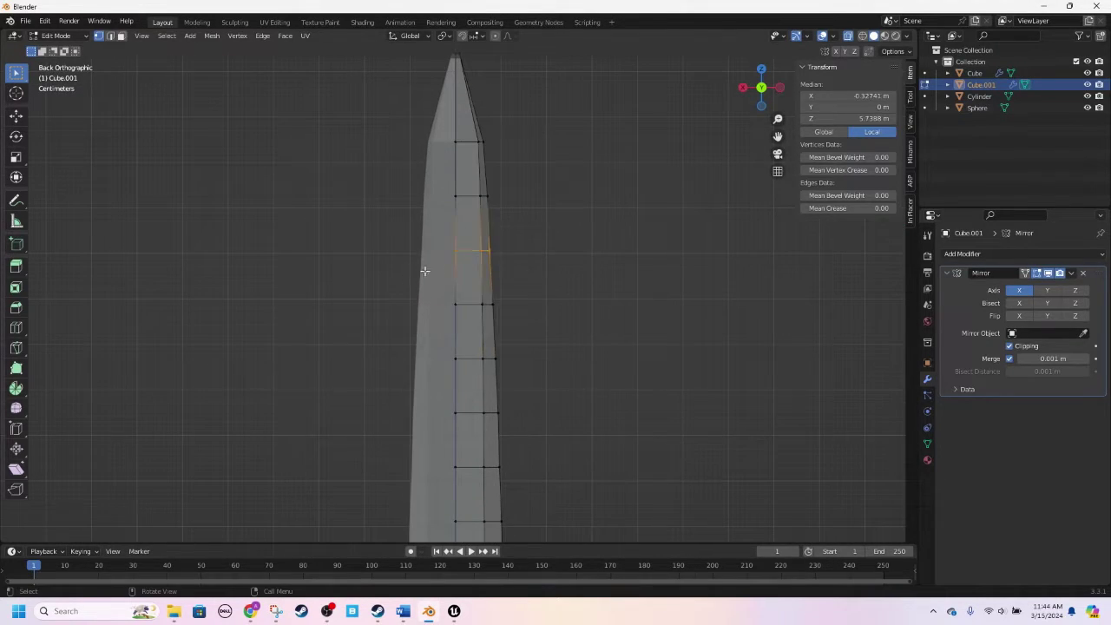
key("s")
key("x")
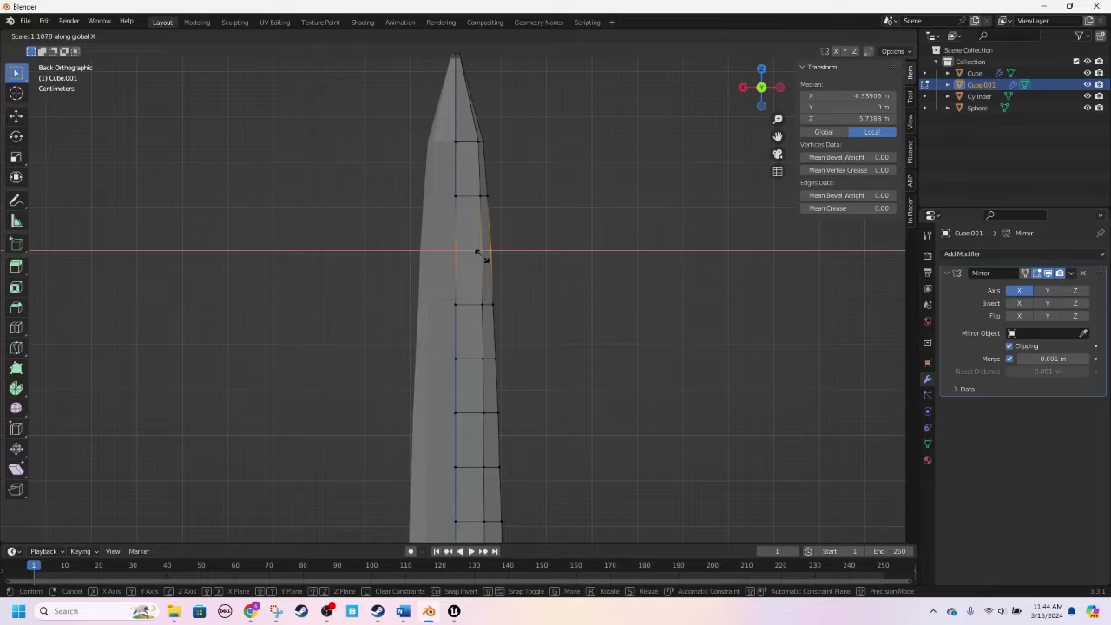
left_click(478, 250)
Step: Return to Object Mode, deselect the blade and turn off X-ray
key("Tab")
left_click(553, 353)
scroll(633, 244, "down", 5)
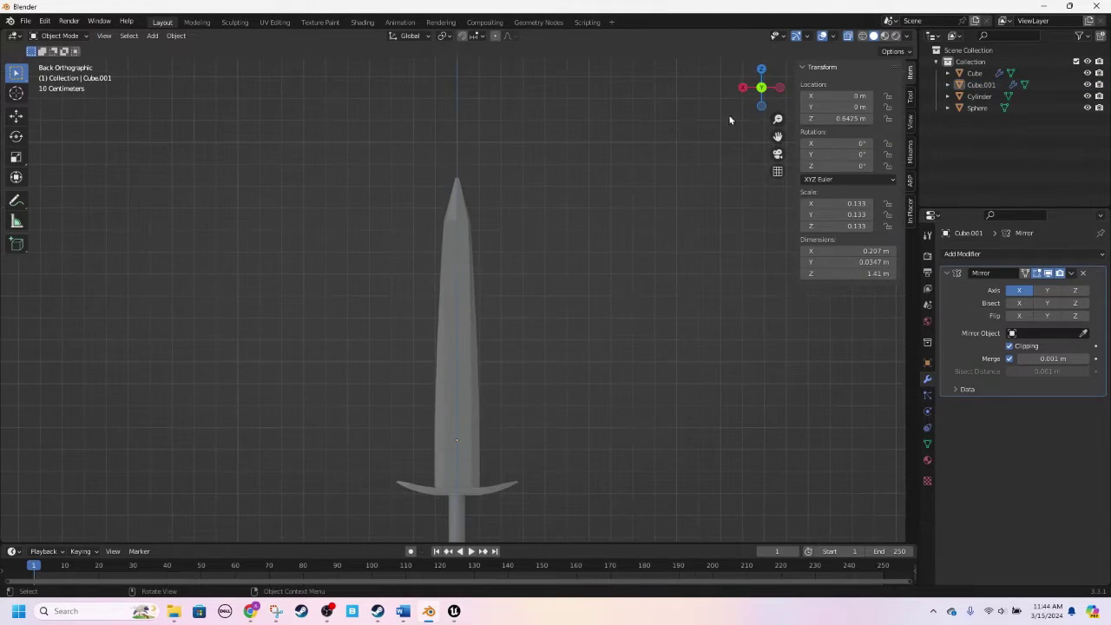
left_click(848, 36)
scroll(512, 307, "up", 2)
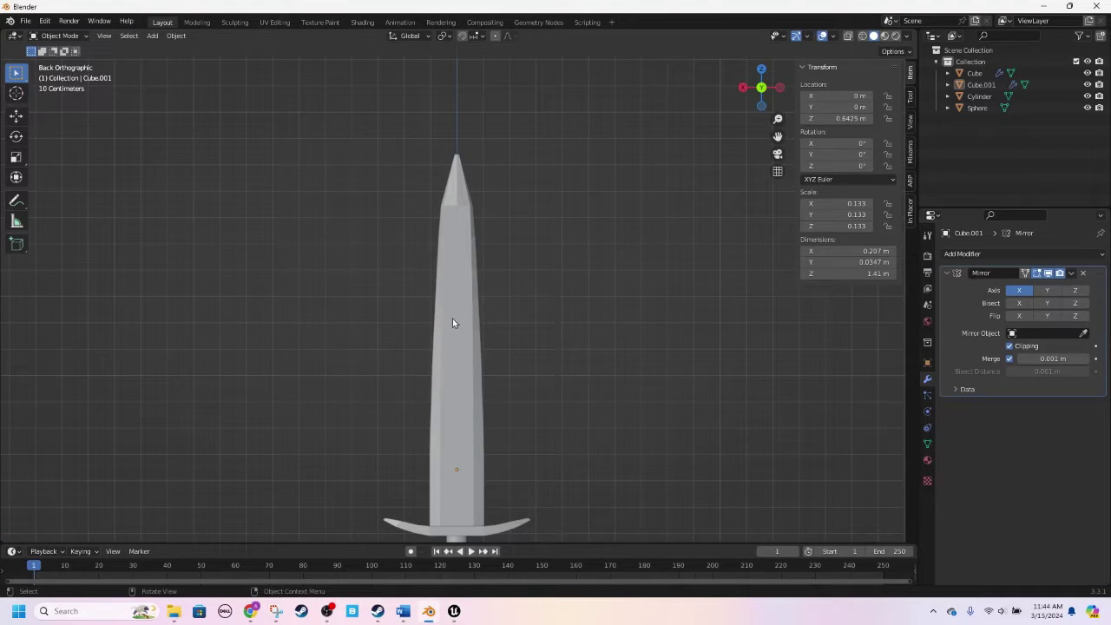
Step: Examine the reshaped blade from several angles and its junction with the crossguard up close
middle_click_drag(416, 368, 462, 448)
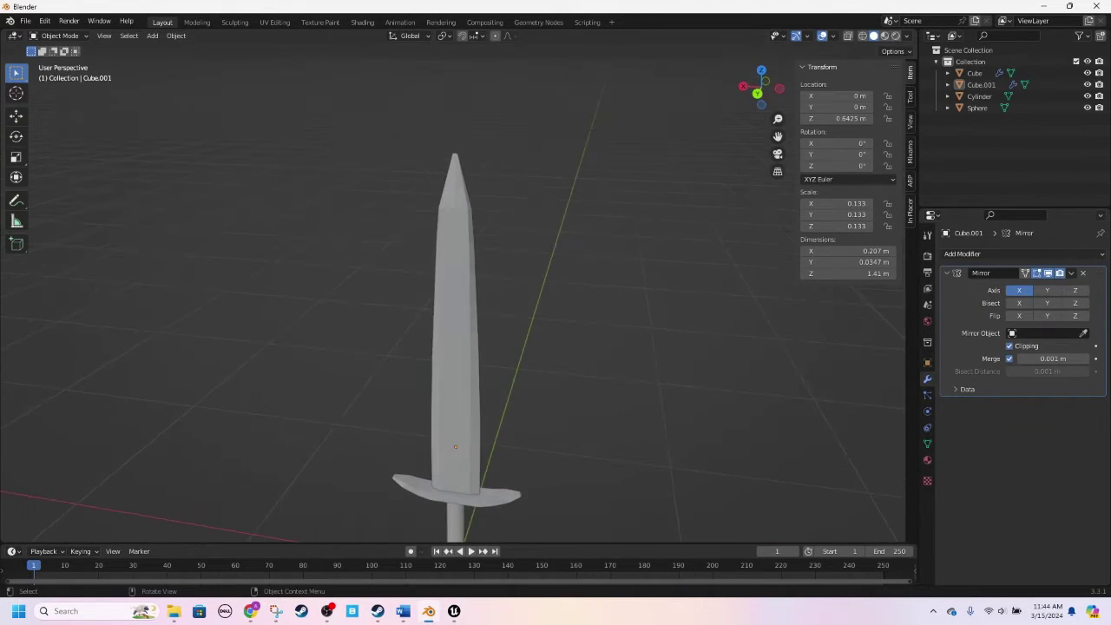
key("alt+Tab")
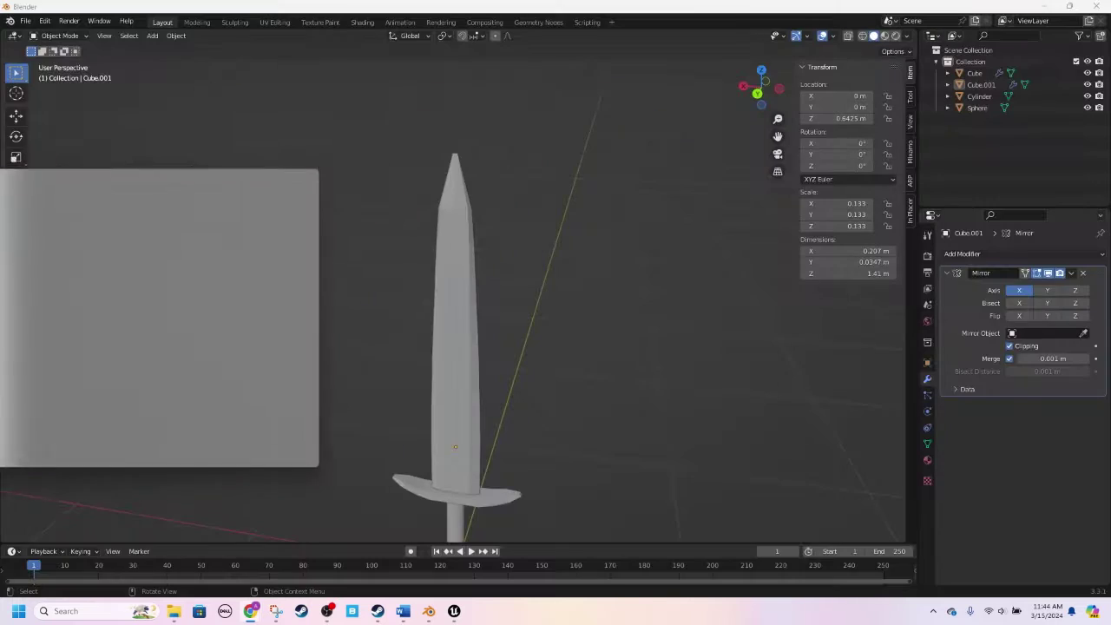
key("alt+Tab")
middle_click_drag(453, 382, 450, 428)
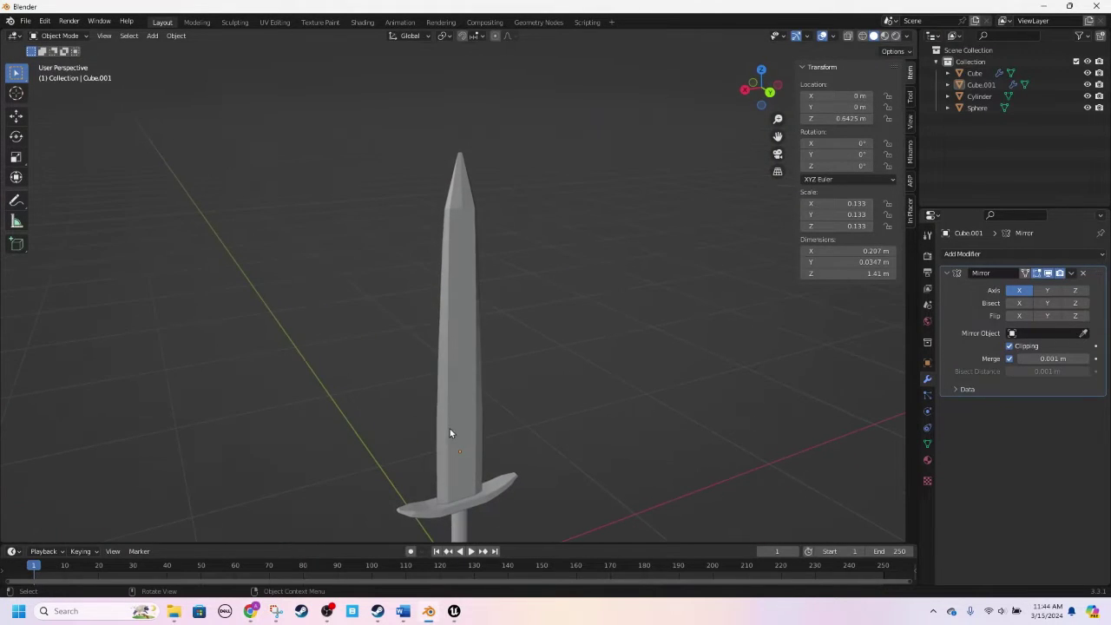
middle_click_drag(454, 375, 432, 354)
scroll(456, 412, "up", 4)
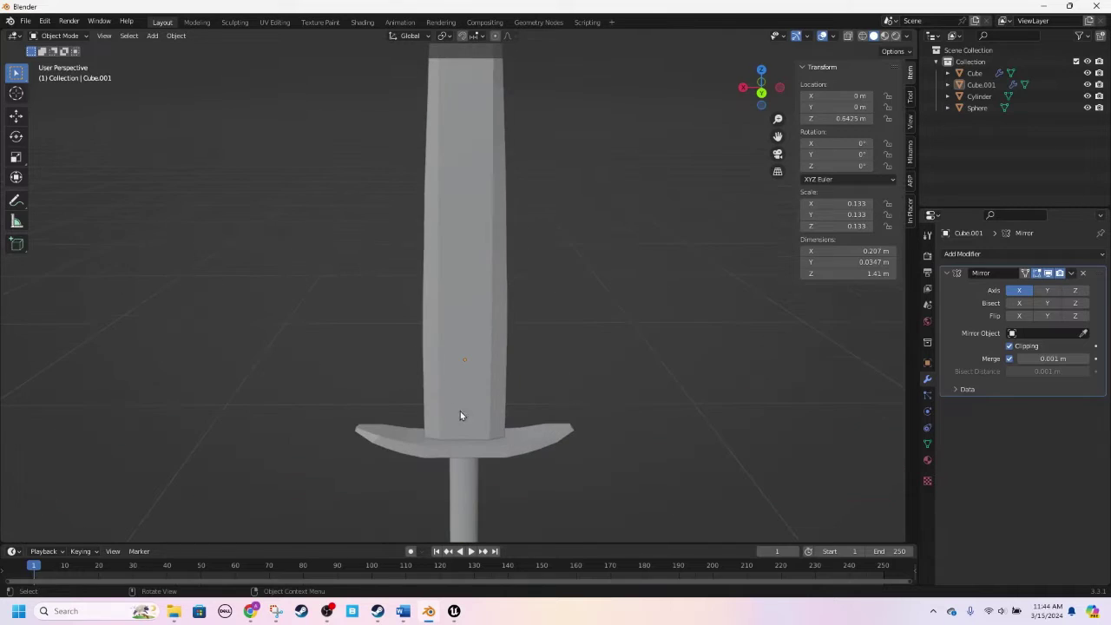
Step: Edit the blade's mesh and add a centred lengthwise loop cut through the face strip beside its centre line
left_click(460, 341)
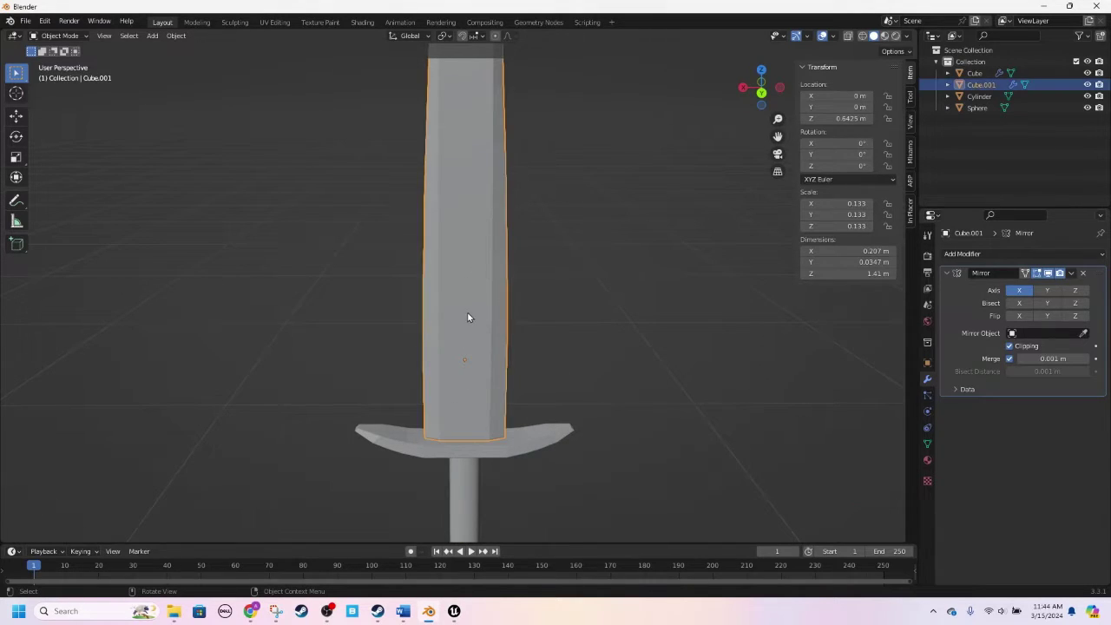
scroll(460, 300, "down", 3)
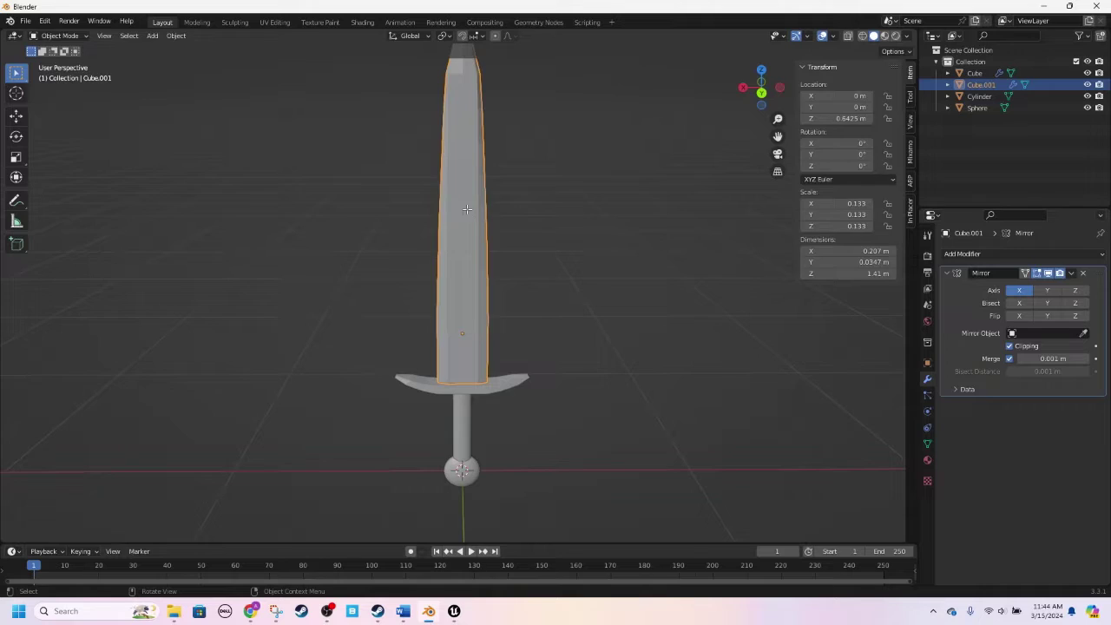
key("Tab")
scroll(473, 260, "up", 2)
key("ctrl+r")
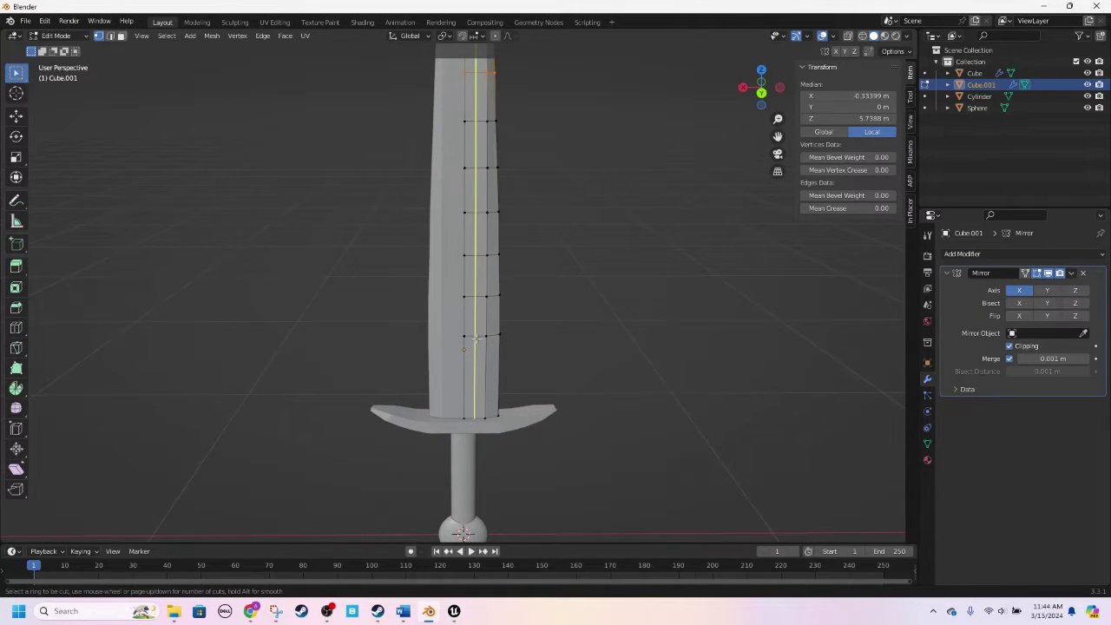
left_click(475, 339)
left_click(476, 339)
left_click(562, 339)
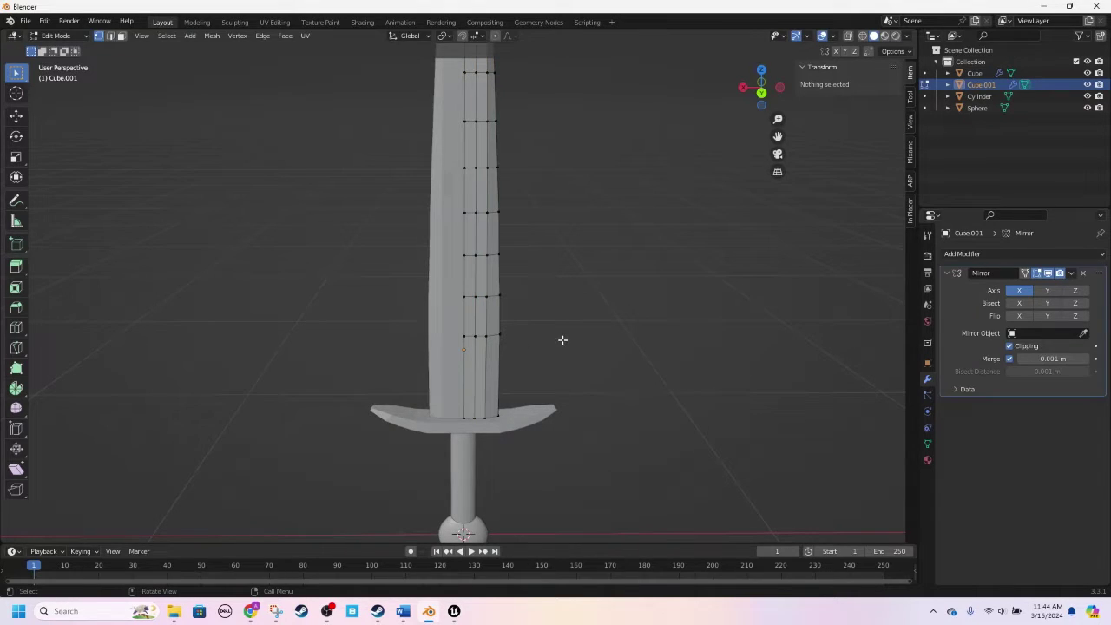
Step: Using face selection, select the full-length column of faces beside the centre line on the blade's back
left_click(766, 98)
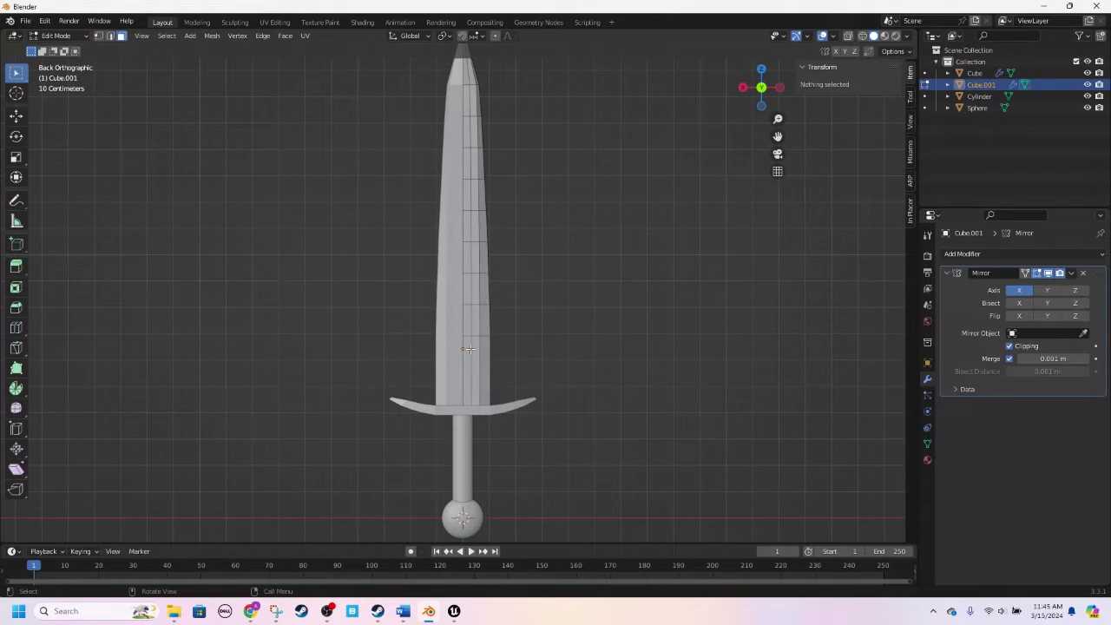
key("b")
left_click_drag(466, 237, 468, 79)
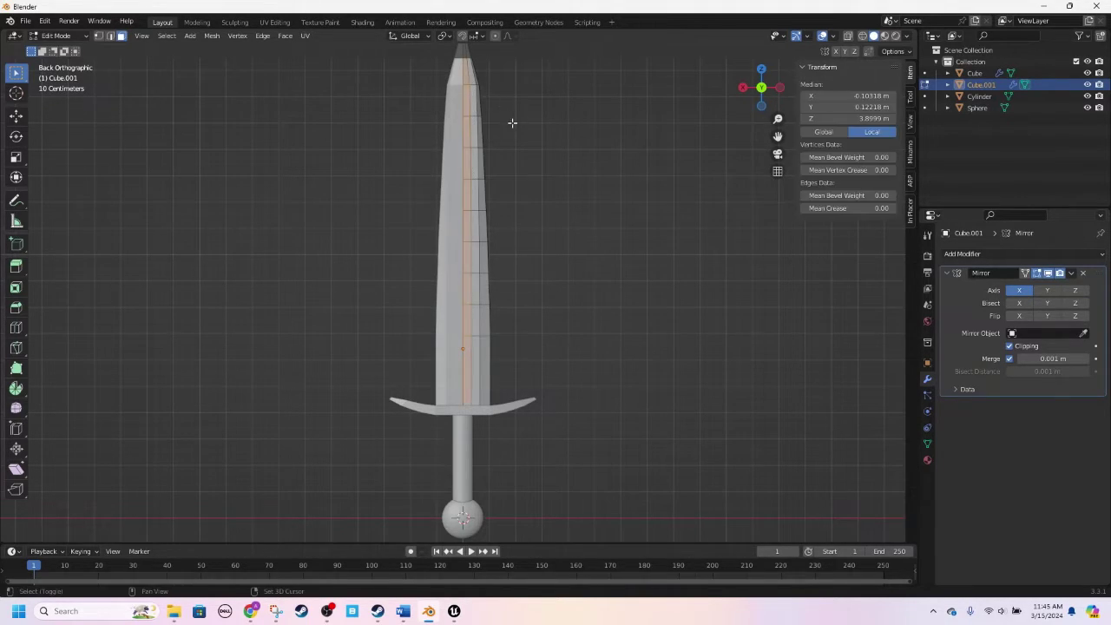
middle_click_drag(482, 73, 494, 199, "shift")
scroll(496, 207, "up", 4)
scroll(521, 213, "down", 1)
middle_click_drag(613, 224, 744, 93)
left_click(779, 91)
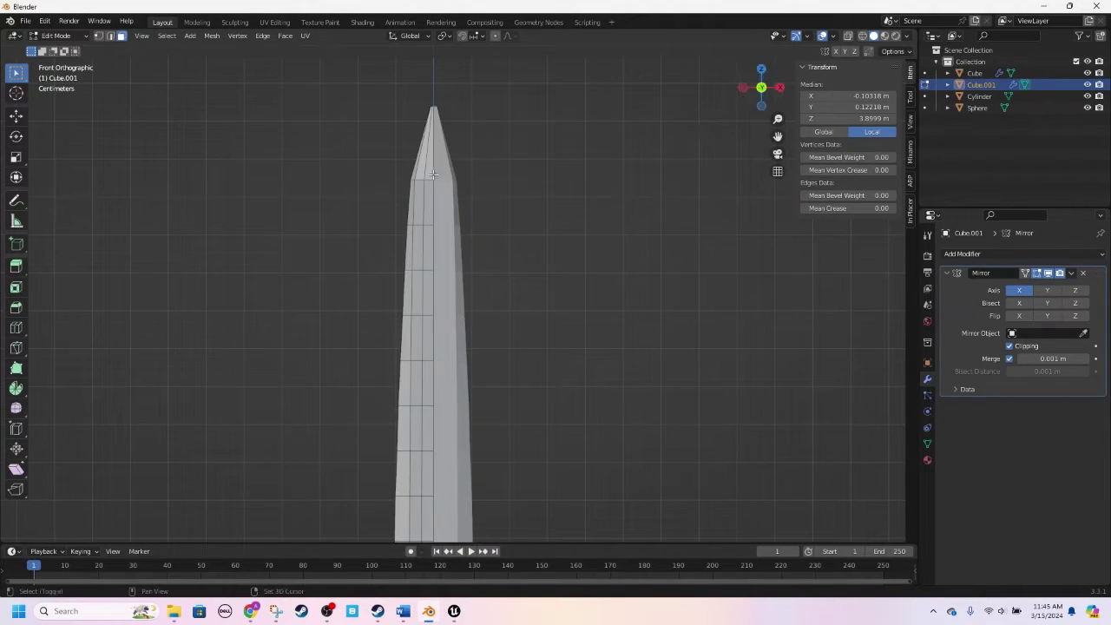
Step: Add the matching full-length column of faces beside the centre line on the blade's front to the selection
left_click_drag(429, 177, 428, 258)
left_click_drag(429, 327, 429, 329)
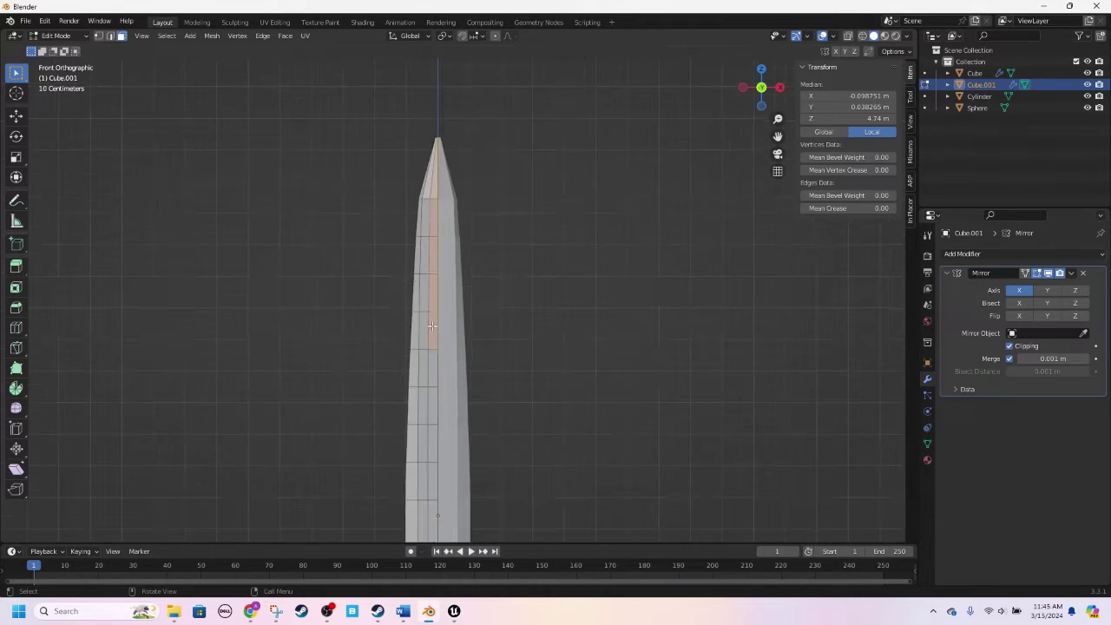
scroll(434, 286, "down", 3)
scroll(451, 245, "up", 3)
left_click_drag(453, 176, 453, 344)
left_click_drag(453, 166, 452, 276)
left_click_drag(457, 339, 457, 340, "shift")
Step: Recess a fuller into both sides of the blade by scaling the selected face columns along Y by about 0.82
middle_click_drag(553, 202, 514, 273)
scroll(596, 222, "up", 2)
scroll(514, 257, "up", 1)
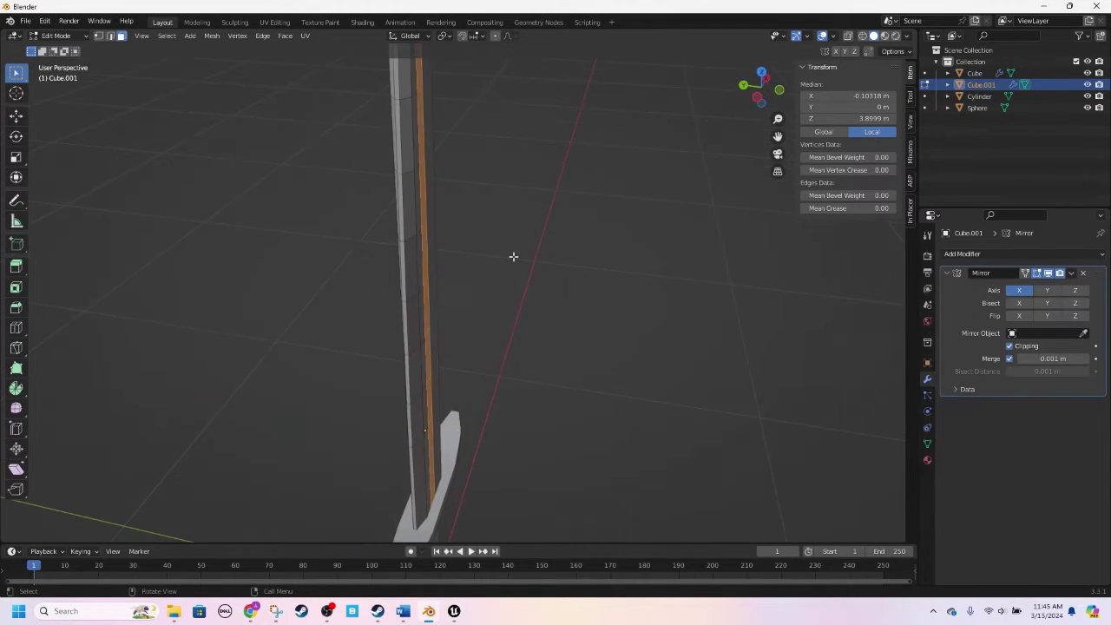
key("s")
key("y")
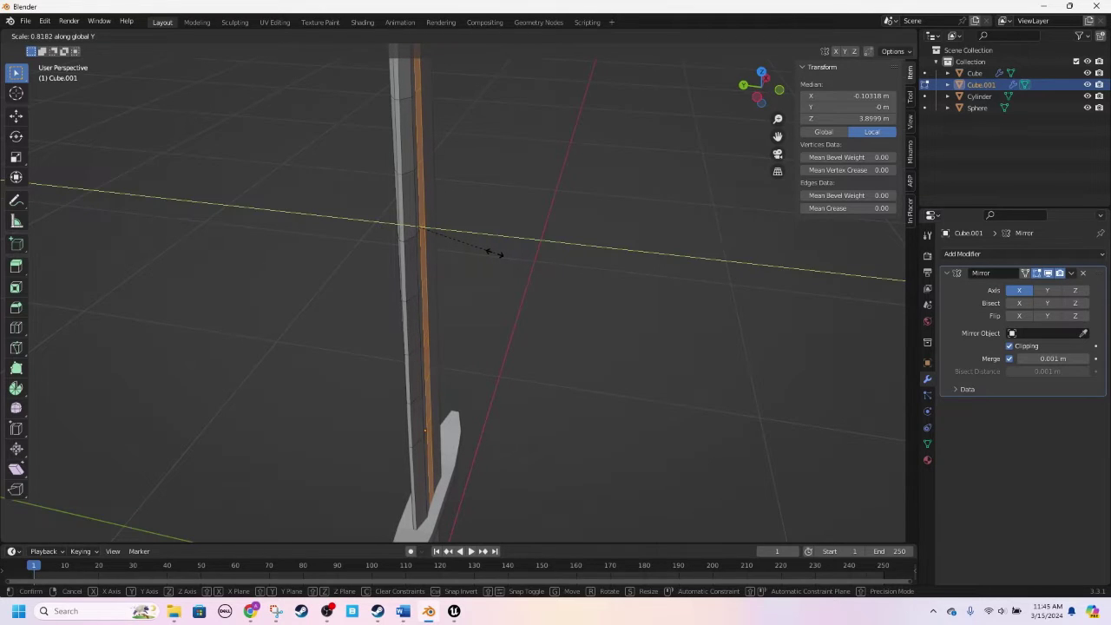
left_click(493, 253)
scroll(465, 265, "down", 5)
middle_click_drag(465, 266, 527, 255)
scroll(578, 266, "up", 2)
key("Tab")
key("Tab")
Step: Try adding another lengthwise loop cut within the recessed strip and scaling it slightly outward along Y
scroll(529, 298, "up", 4)
scroll(534, 261, "down", 3)
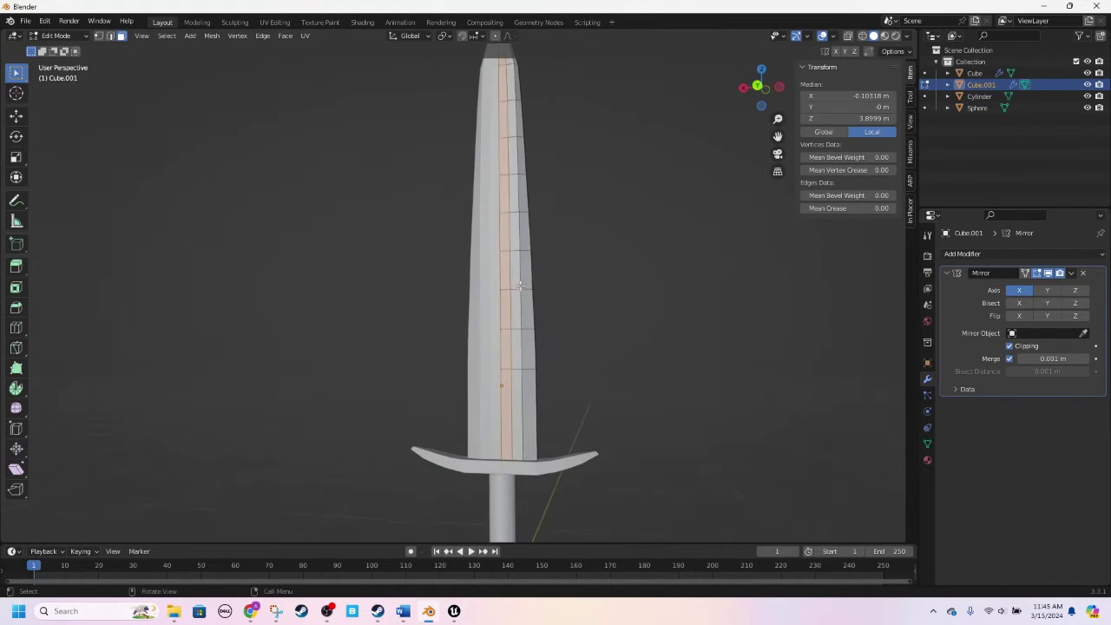
key("ctrl+r")
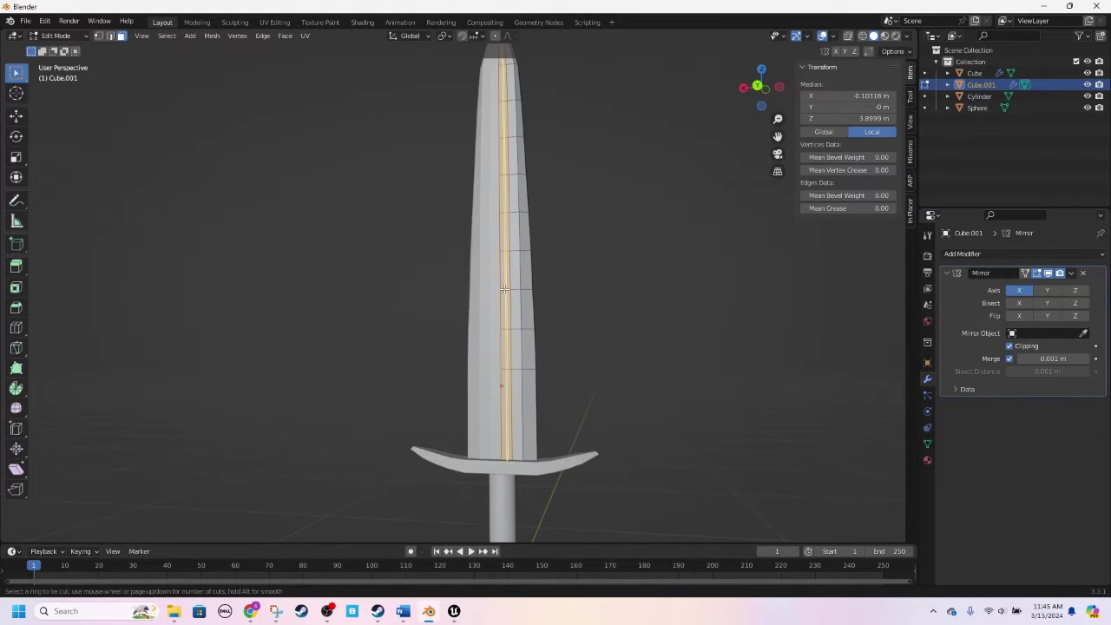
left_click(504, 289)
right_click(505, 289)
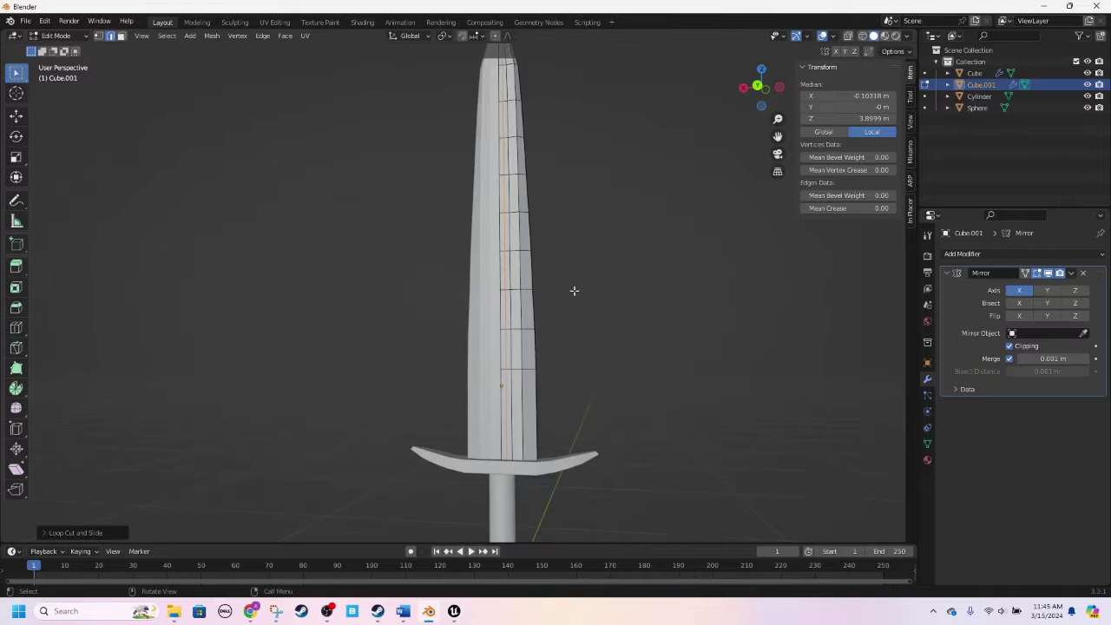
scroll(534, 295, "up", 3)
middle_click_drag(604, 287, 585, 305)
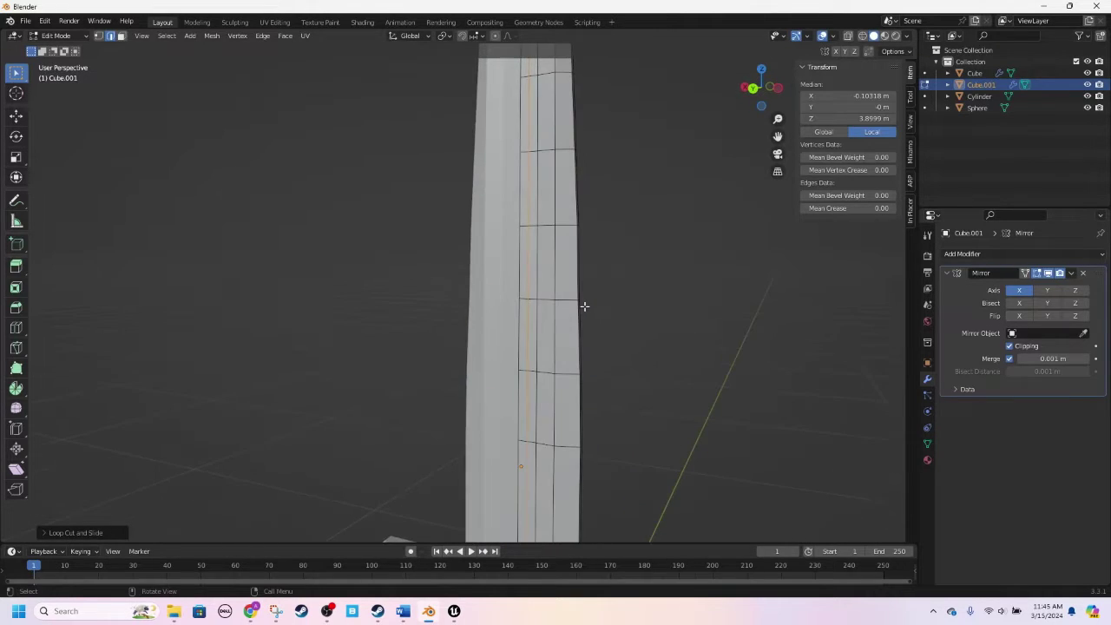
key("s")
key("y")
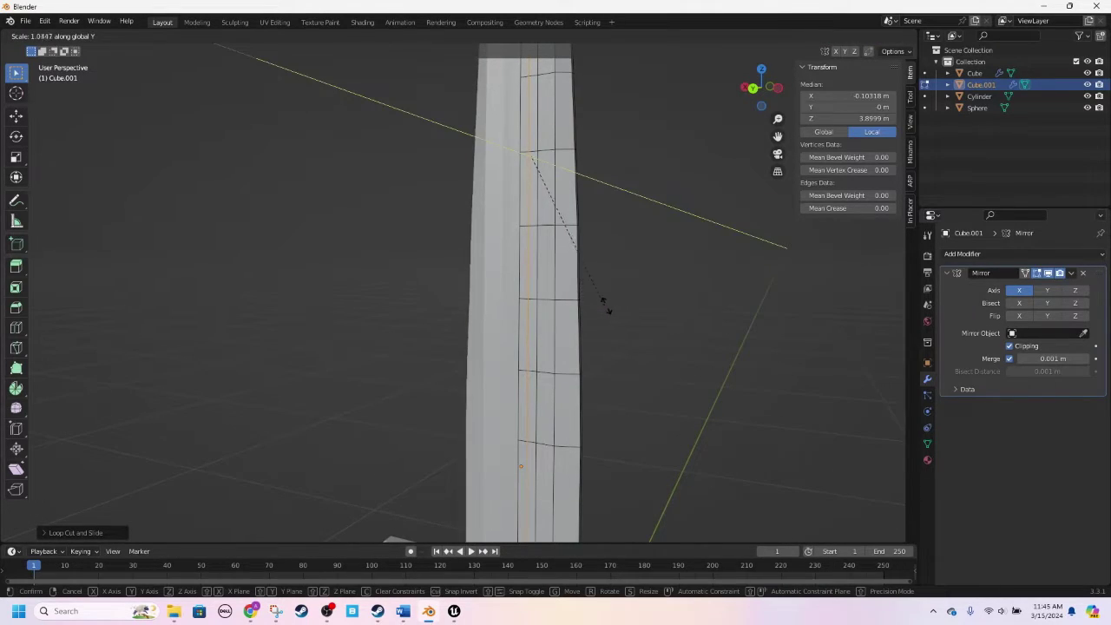
left_click(619, 299)
Step: Check the ridged blade in Object Mode and undo the extra loop cut and its scaling
key("Tab")
scroll(608, 313, "down", 4)
middle_click_drag(604, 316, 632, 318)
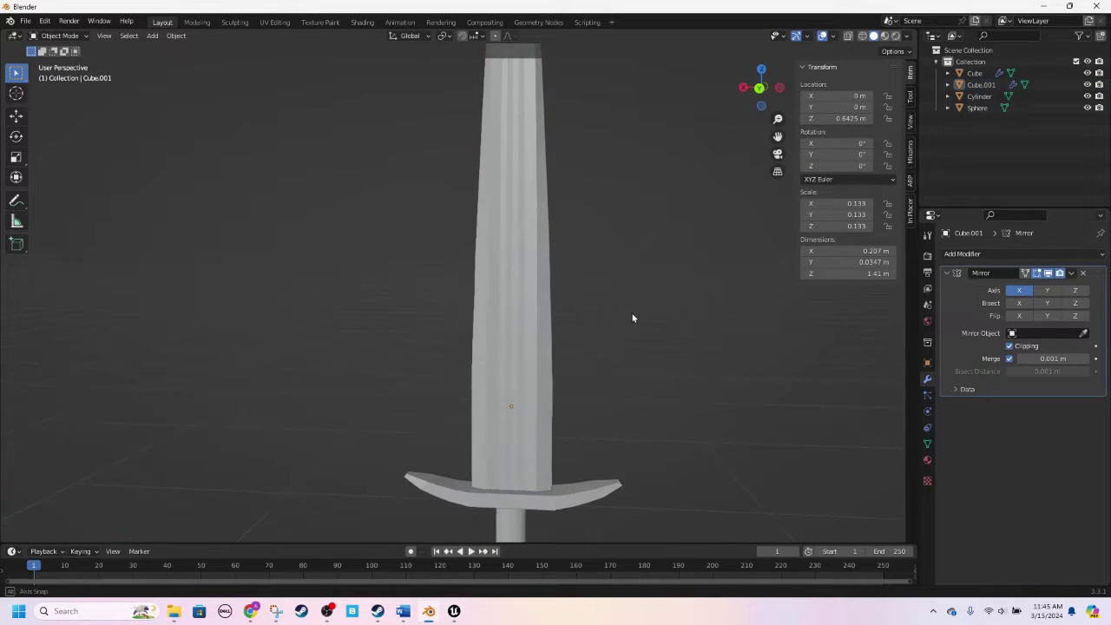
middle_click_drag(510, 315, 540, 331)
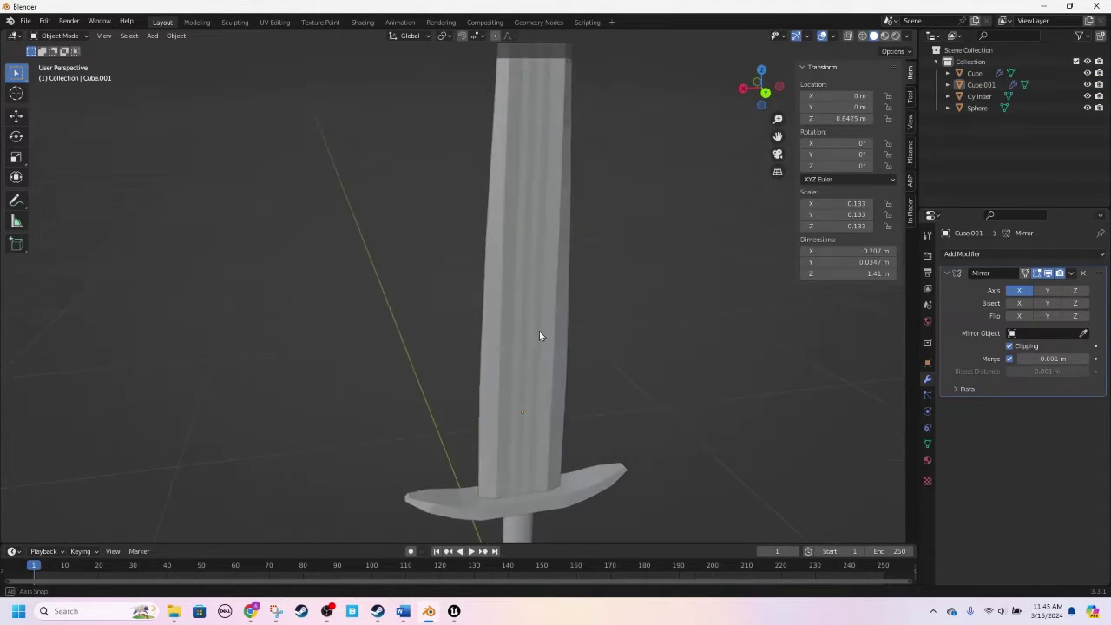
scroll(503, 295, "down", 4)
scroll(509, 303, "up", 4)
key("Tab")
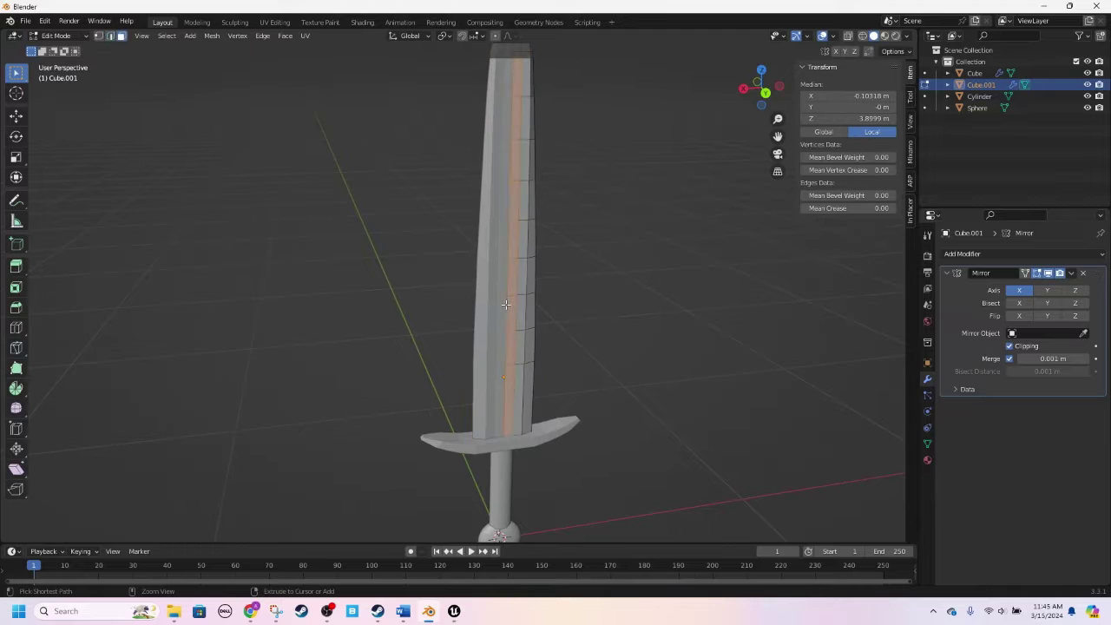
Step: Clear the blade's face selection and switch its editing to edge selection
key("Tab")
middle_click_drag(573, 300, 556, 251)
key("Tab")
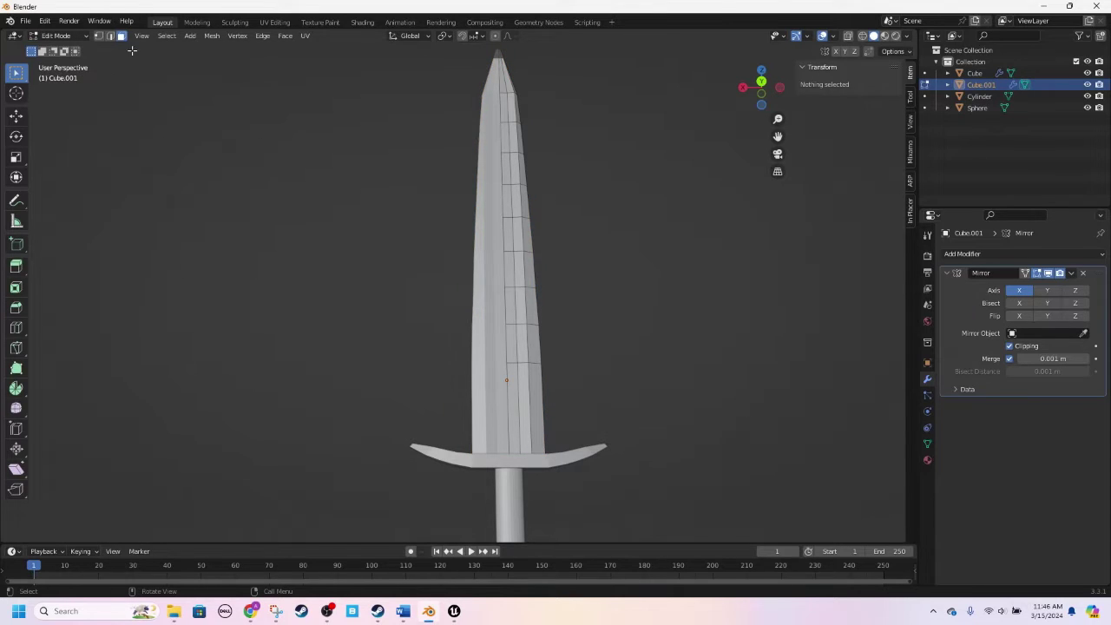
left_click(111, 36)
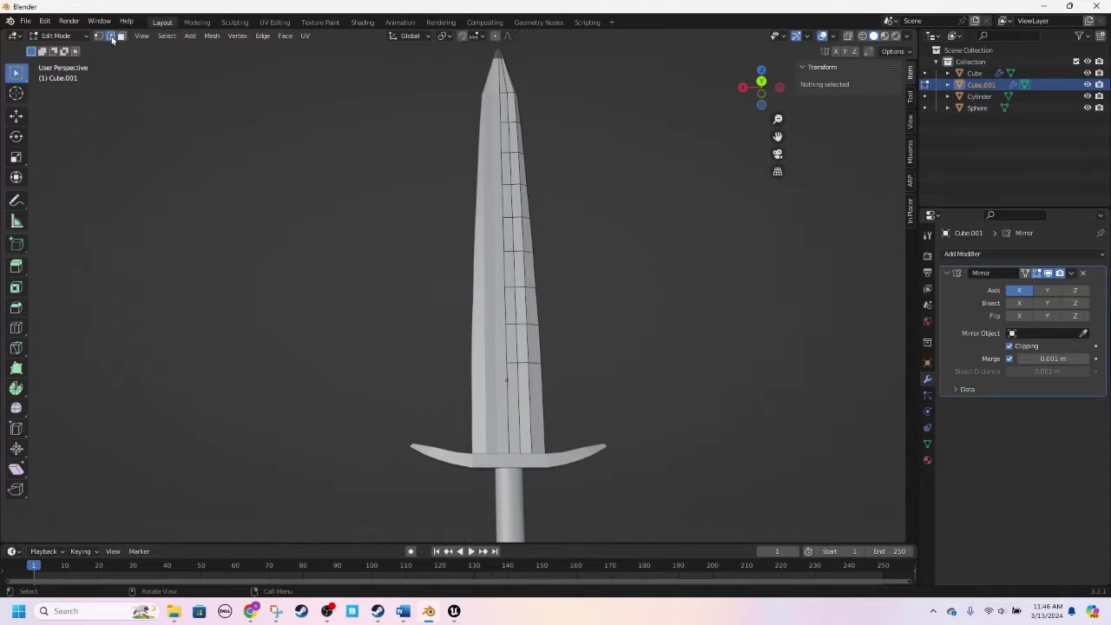
Step: Try to move the blade's centre edge loop along X from the back and front views
left_click(505, 270, "alt")
middle_click_drag(506, 270, 334, 301)
left_click(748, 88)
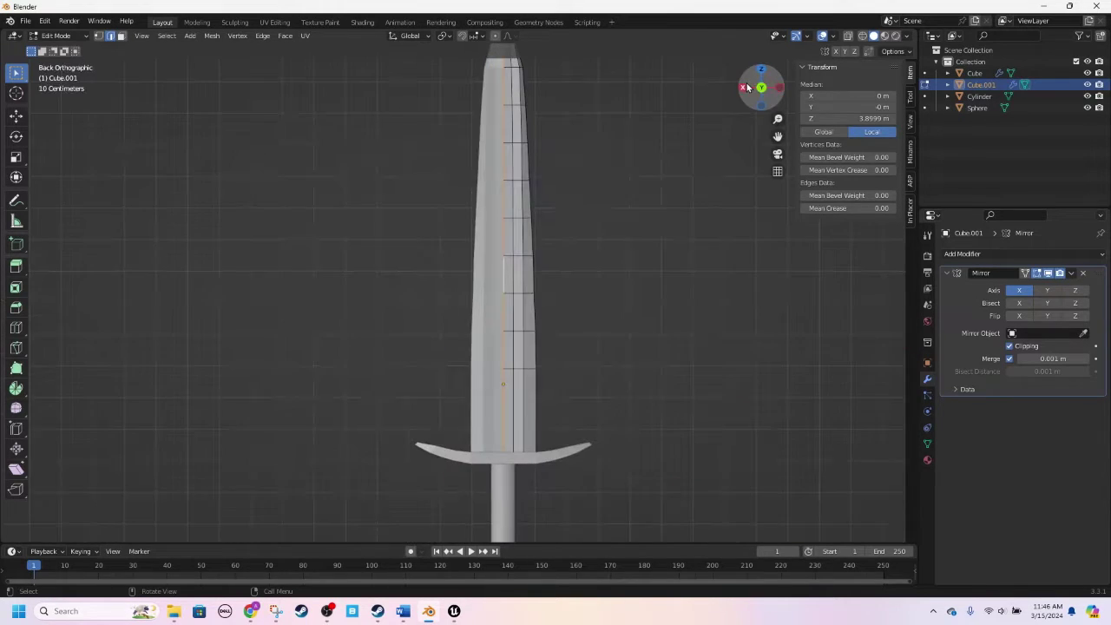
scroll(620, 197, "up", 4)
scroll(570, 233, "up", 3)
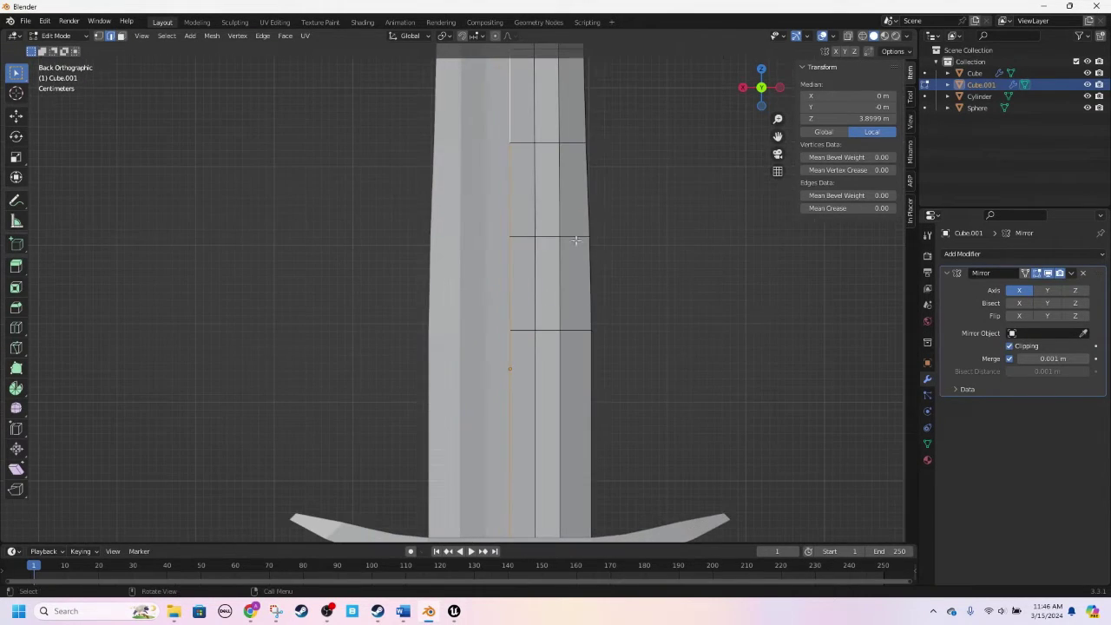
key("g")
key("x")
left_click(547, 290)
scroll(554, 280, "down", 3)
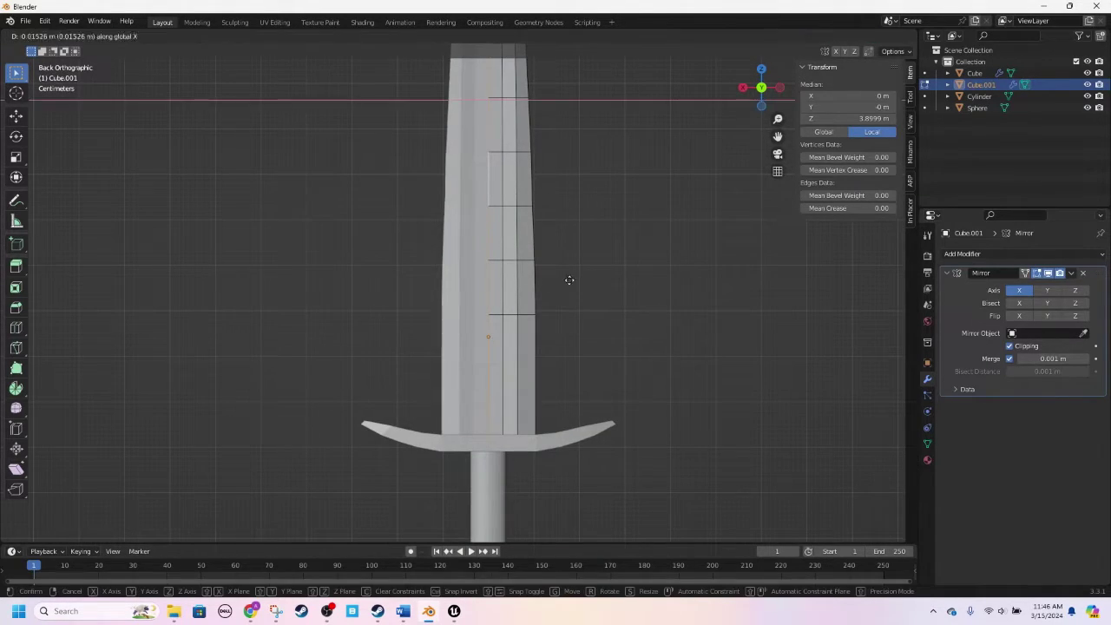
middle_click_drag(576, 270, 613, 166)
left_click(765, 100)
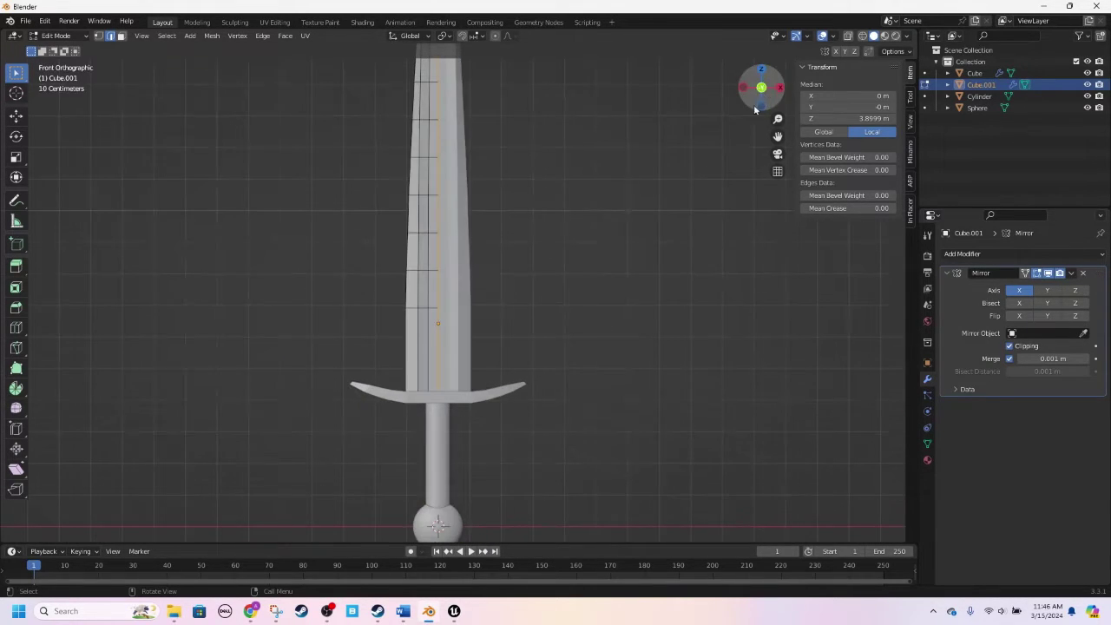
scroll(456, 274, "up", 2)
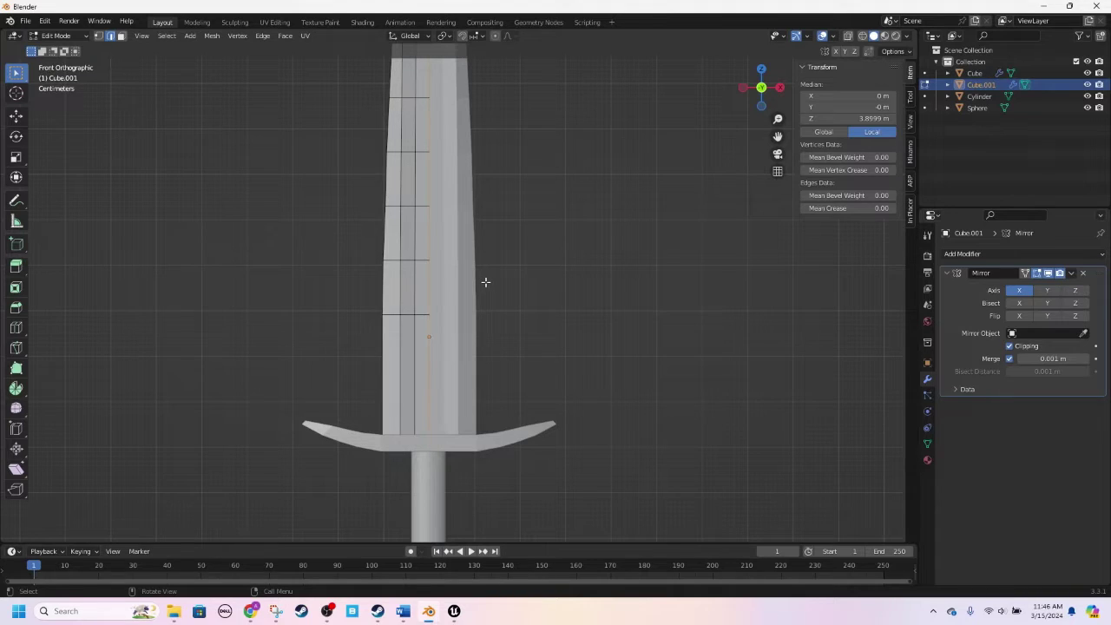
key("g")
key("x")
right_click(525, 285)
Step: Narrow the fuller by moving the edge loop beside the centre line inward along X, then deselect the blade in Object Mode
scroll(418, 272, "up", 2)
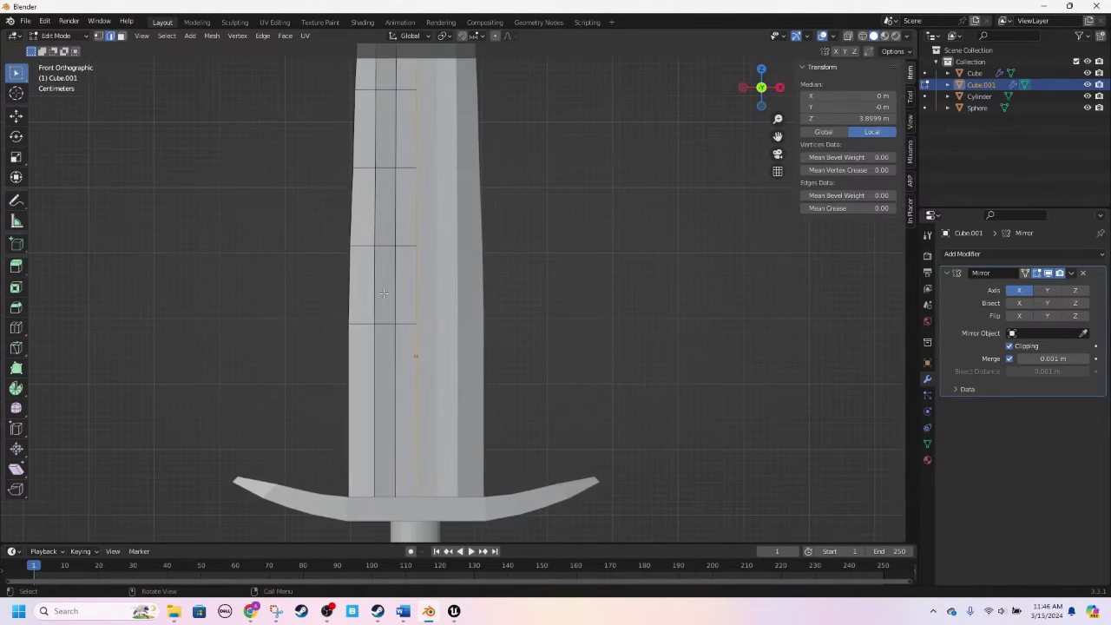
left_click(395, 275)
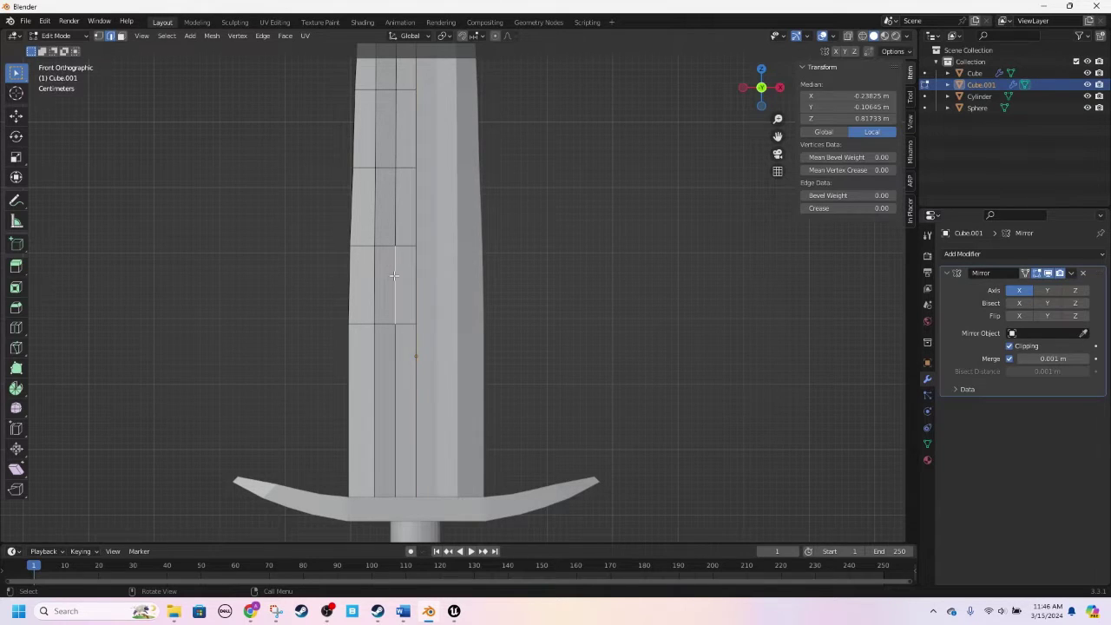
left_click(394, 276, "alt")
scroll(395, 271, "down", 4)
middle_click_drag(394, 271, 630, 282)
left_click(758, 90)
key("g")
key("x")
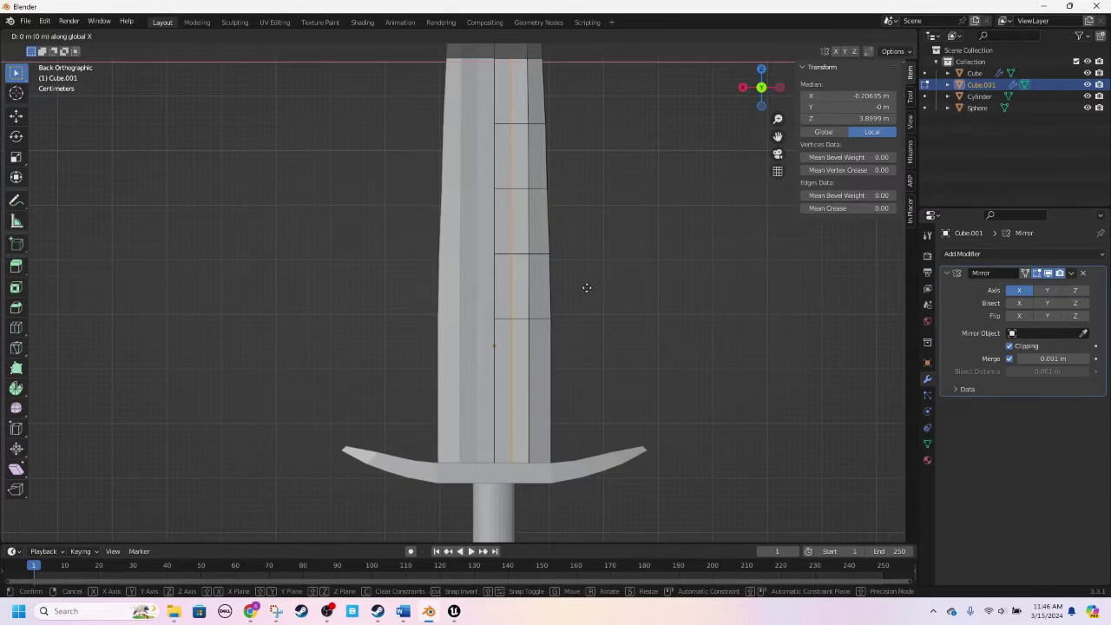
left_click(582, 292)
key("Tab")
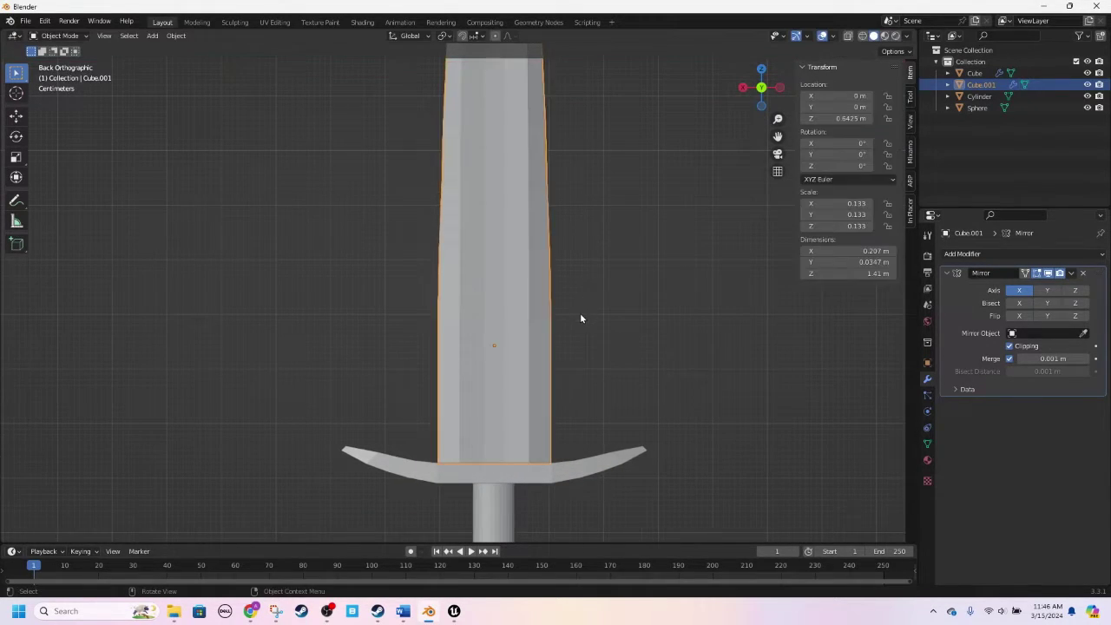
scroll(580, 315, "down", 2)
key("alt+a")
Step: Reopen the blade for mesh editing at its tip with vertex selection active
scroll(490, 212, "down", 3)
middle_click_drag(483, 217, 446, 377)
scroll(407, 273, "up", 5)
left_click(406, 265)
key("Tab")
scroll(397, 258, "up", 5)
middle_click_drag(397, 258, 573, 290)
left_click(637, 229)
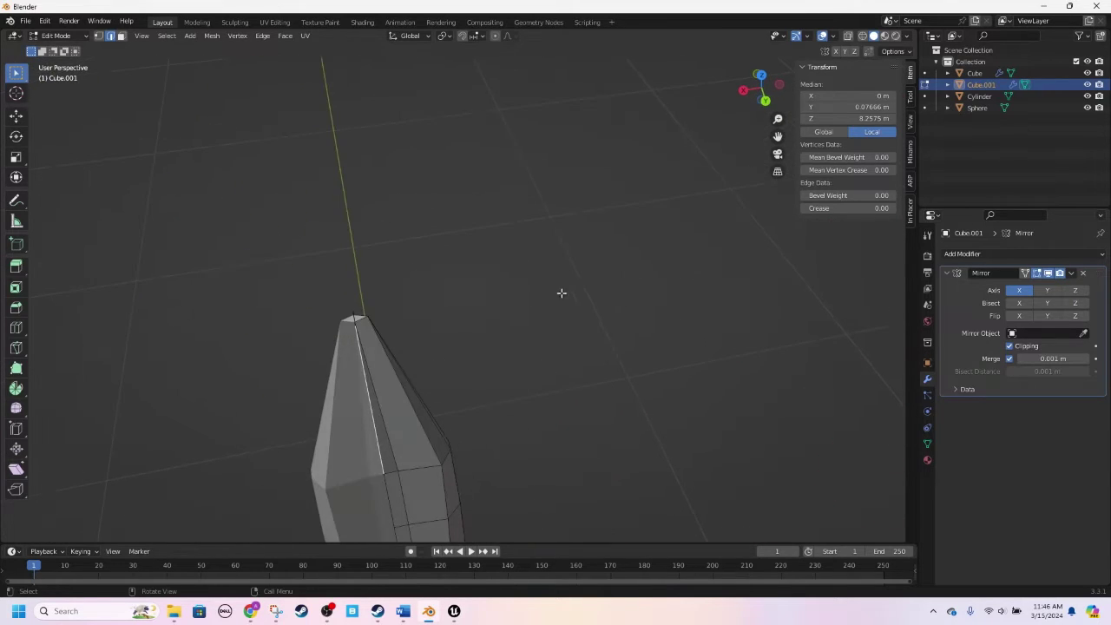
key("Tab")
key("Tab")
left_click(97, 36)
Step: Examine the vertices and edges around the blade's flat tip up close
scroll(221, 265, "up", 1)
middle_click_drag(221, 266, 342, 192, "shift")
scroll(343, 191, "up", 3)
scroll(322, 227, "down", 3)
scroll(340, 255, "down", 2)
scroll(365, 310, "up", 5)
scroll(364, 315, "down", 5)
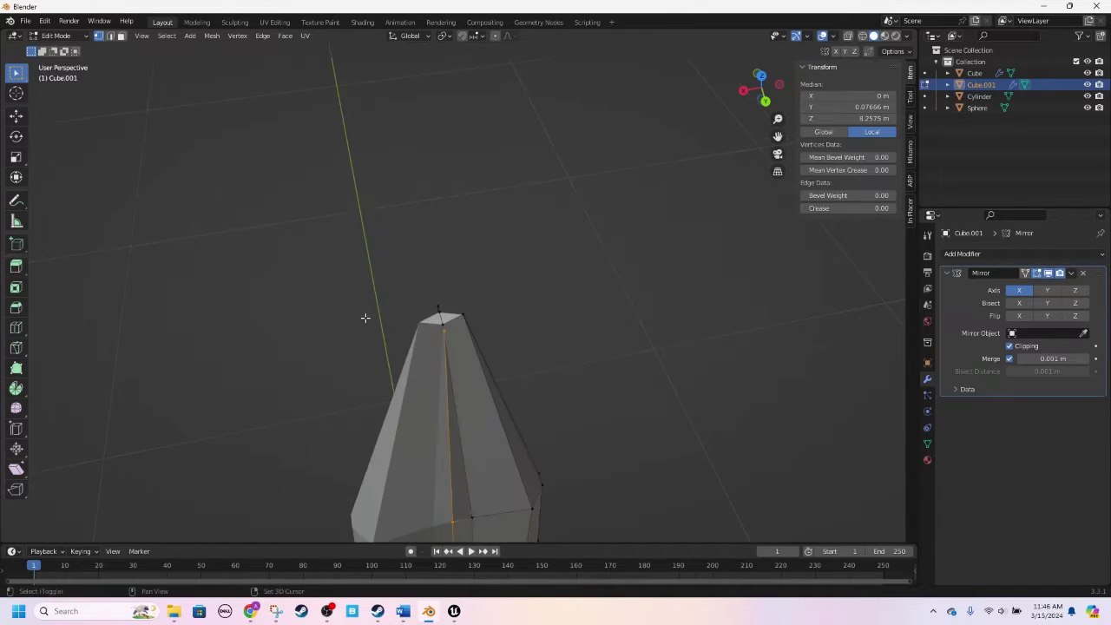
scroll(404, 272, "up", 2)
scroll(415, 271, "up", 5)
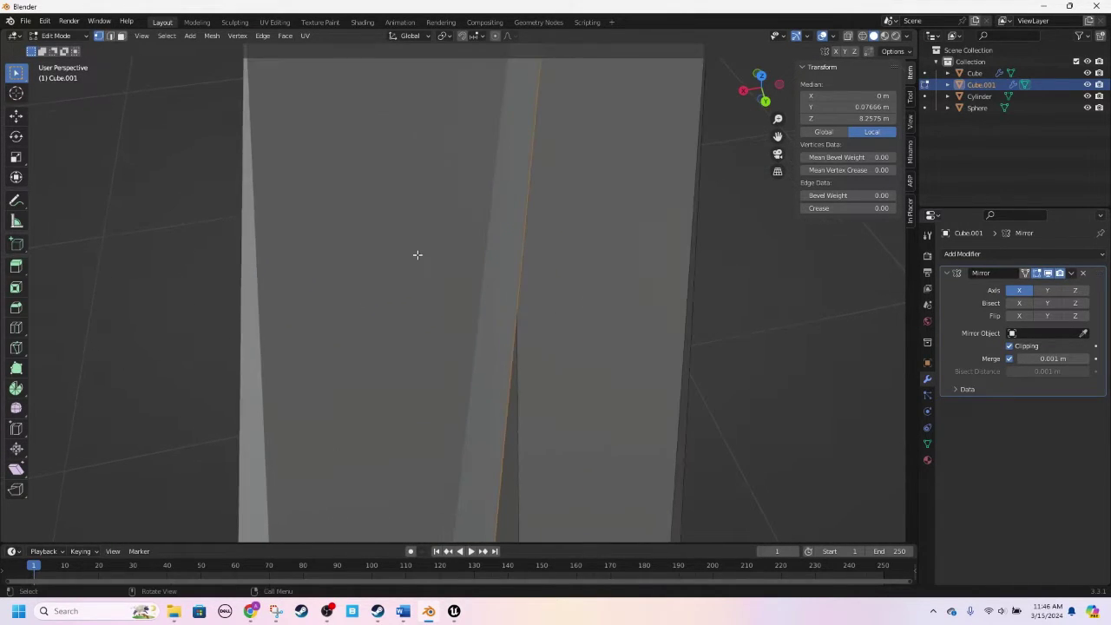
scroll(418, 255, "up", 2)
scroll(416, 261, "down", 3)
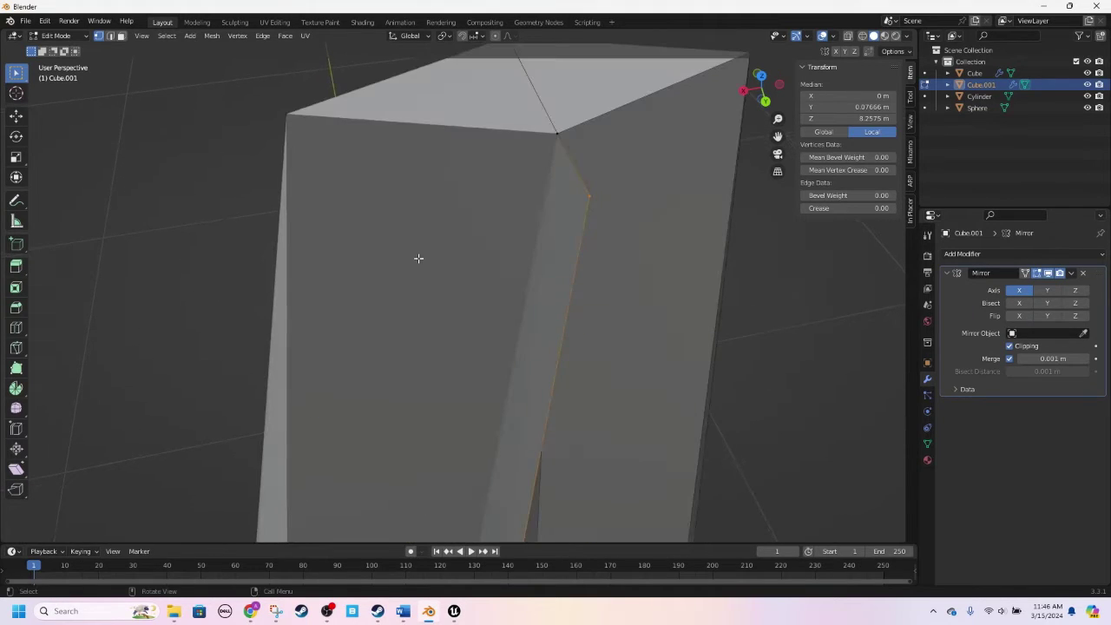
scroll(425, 258, "down", 3)
Step: Merge the blade tip's vertices at their center and adjust the merged vertex along X at the mirror centre line
left_click_drag(508, 232, 458, 277)
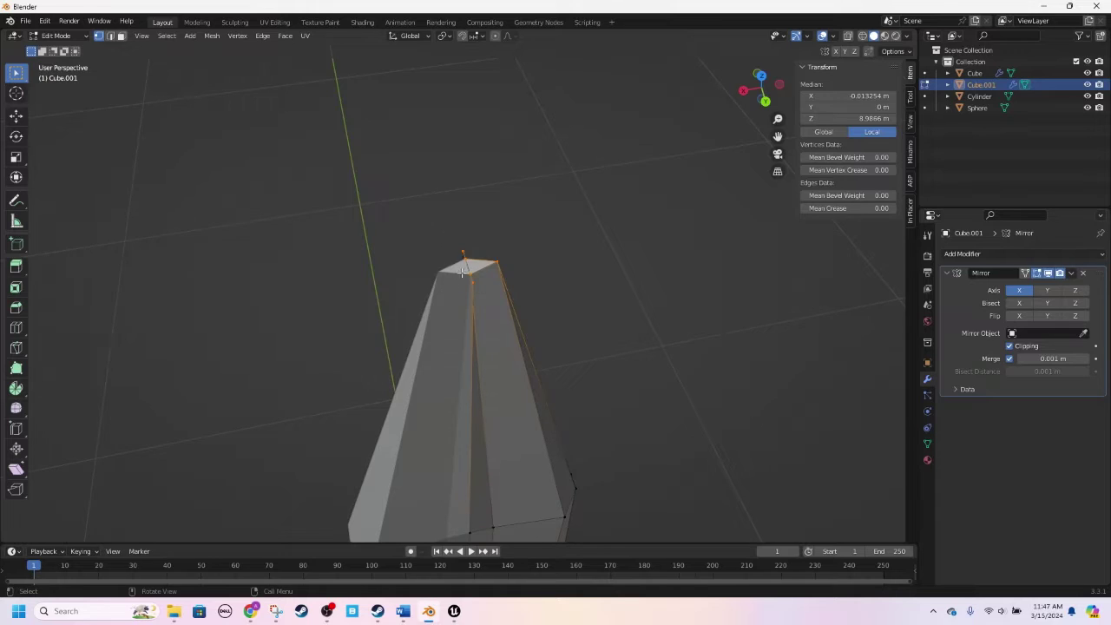
key("m")
left_click(467, 265)
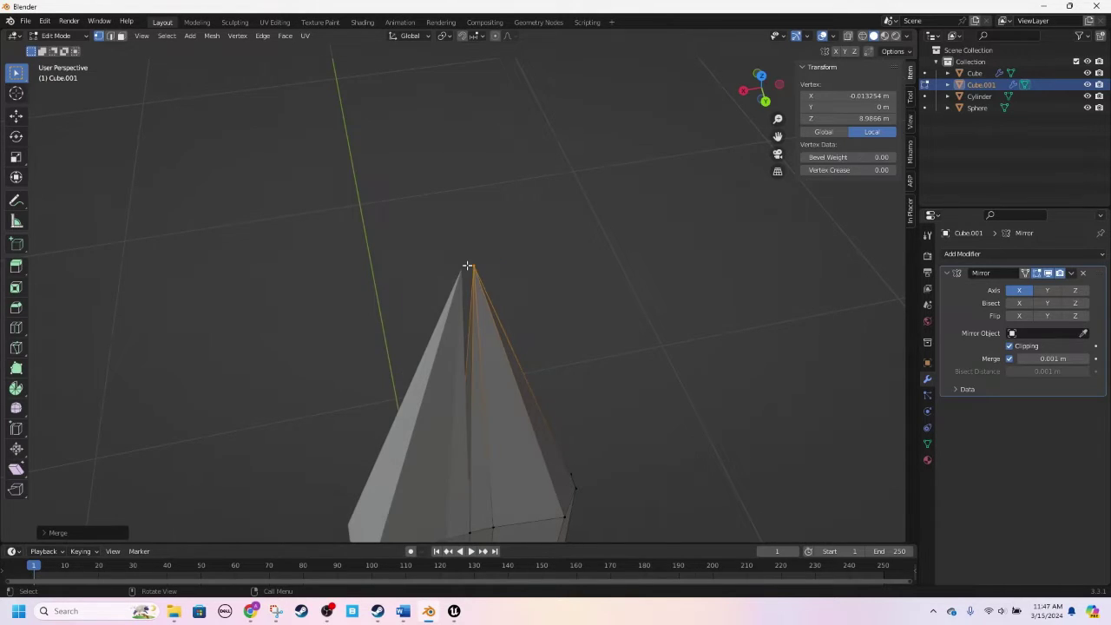
key("g")
key("x")
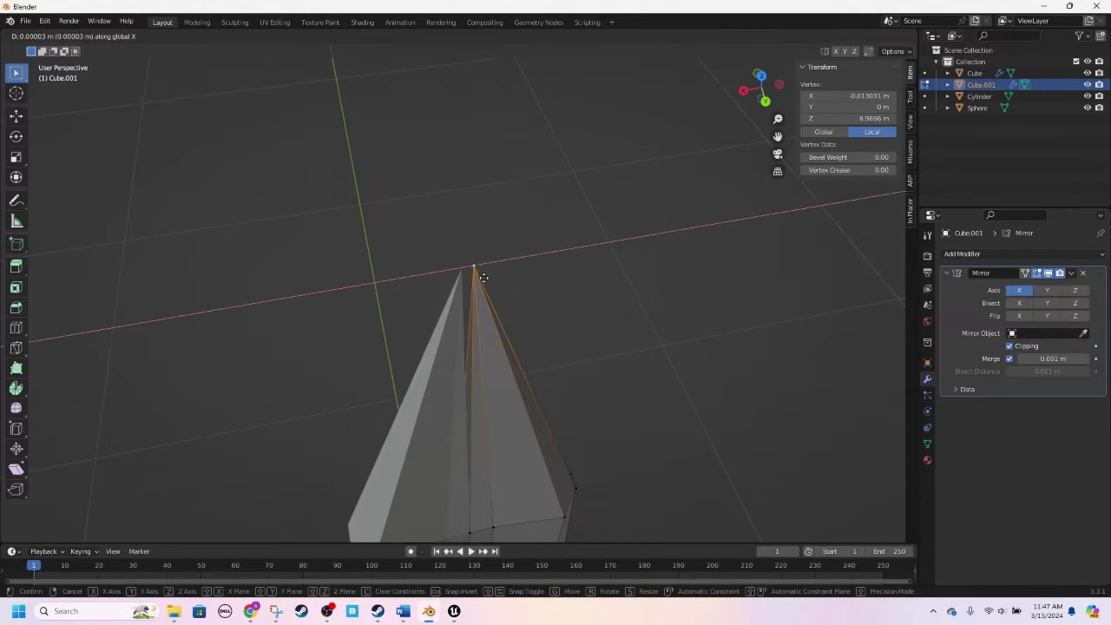
key("0")
key("Return")
Step: Return to Object Mode, view the whole sword and deselect everything
scroll(525, 333, "down", 5)
key("Tab")
middle_click_drag(513, 356, 462, 283)
scroll(463, 283, "down", 4)
middle_click_drag(486, 340, 440, 358)
key("alt+a")
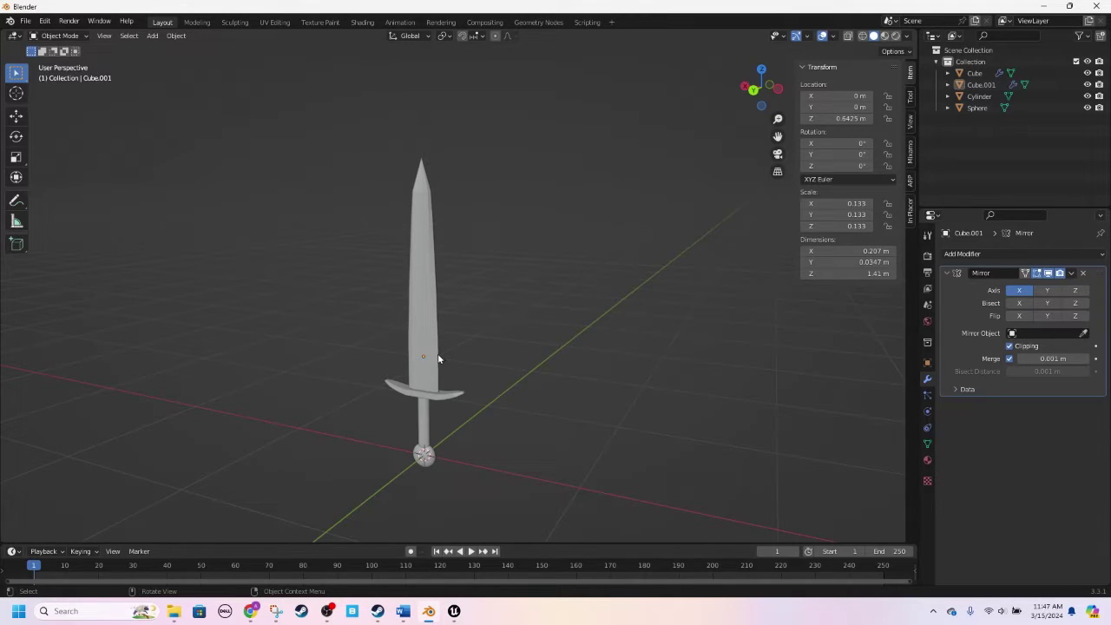
Step: Select the blade and open its object options for shading
left_click(425, 322)
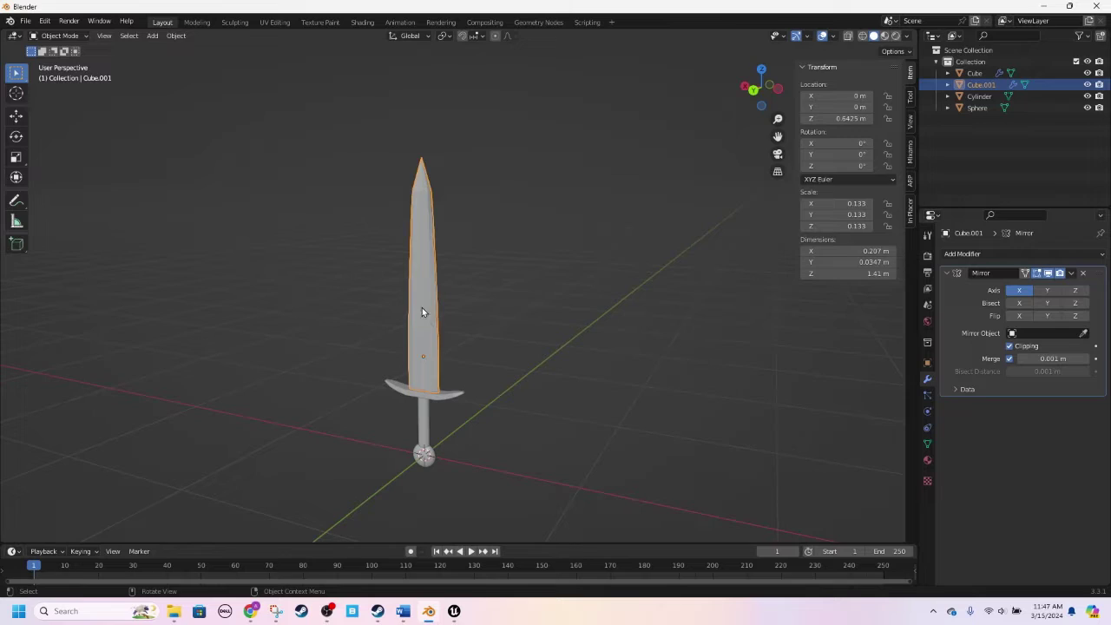
right_click(420, 317)
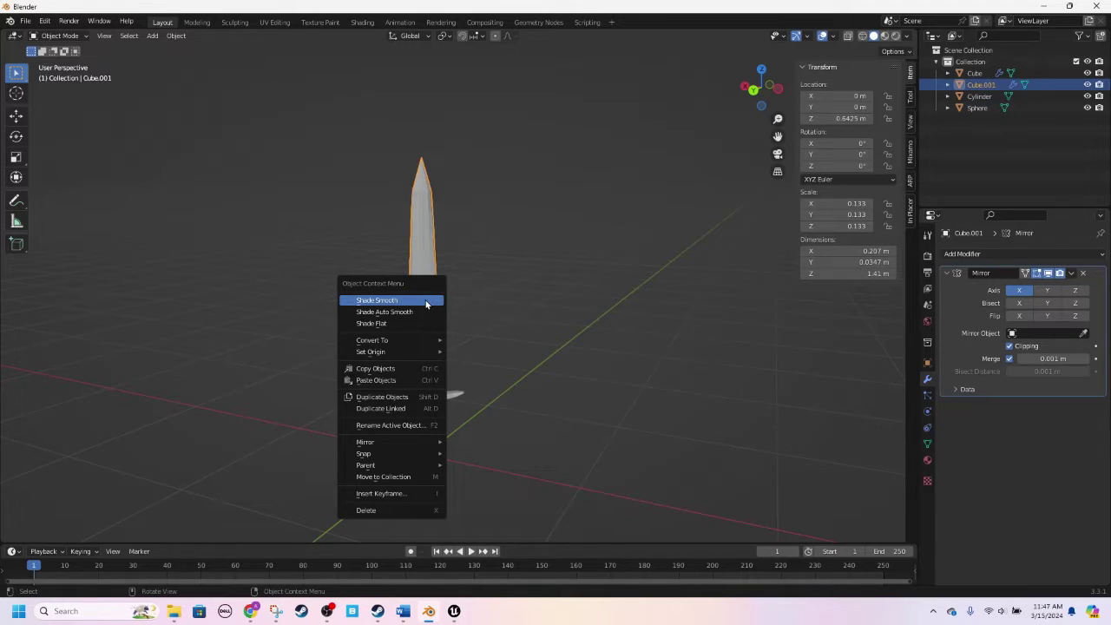
Step: Compare flat and smooth shading on the sword blade and leave the blade shaded smooth
left_click(426, 304)
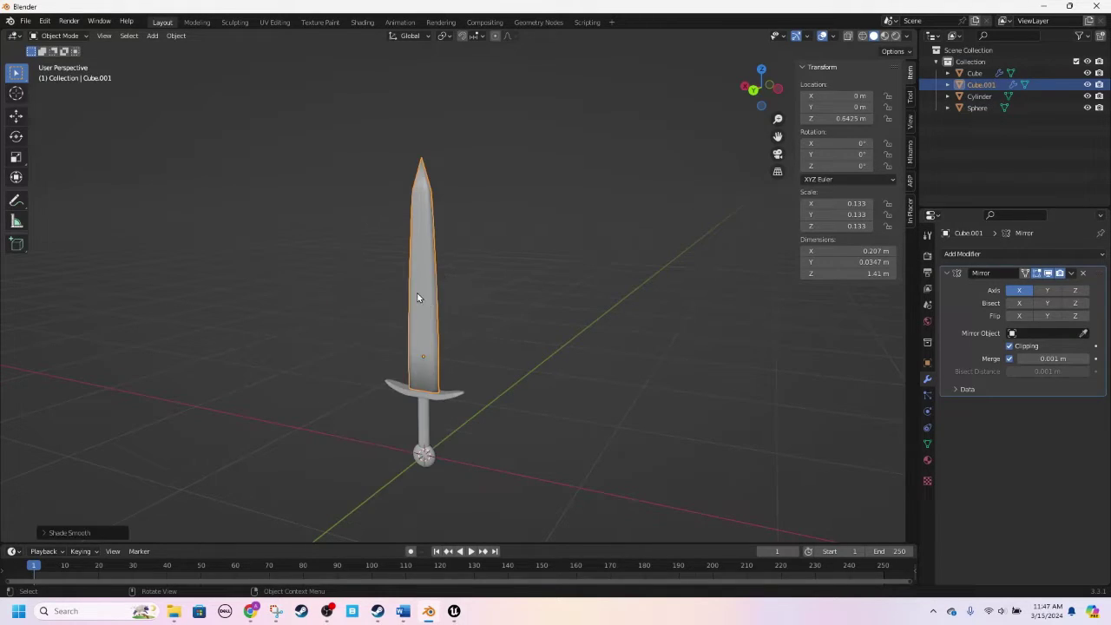
scroll(420, 298, "up", 3)
mouse_move(419, 298)
middle_mouse_down()
mouse_move(462, 276)
mouse_move(451, 261)
mouse_move(429, 272)
mouse_move(412, 307)
middle_mouse_up()
key("Tab")
key("Tab")
right_click(397, 370)
left_click(379, 383)
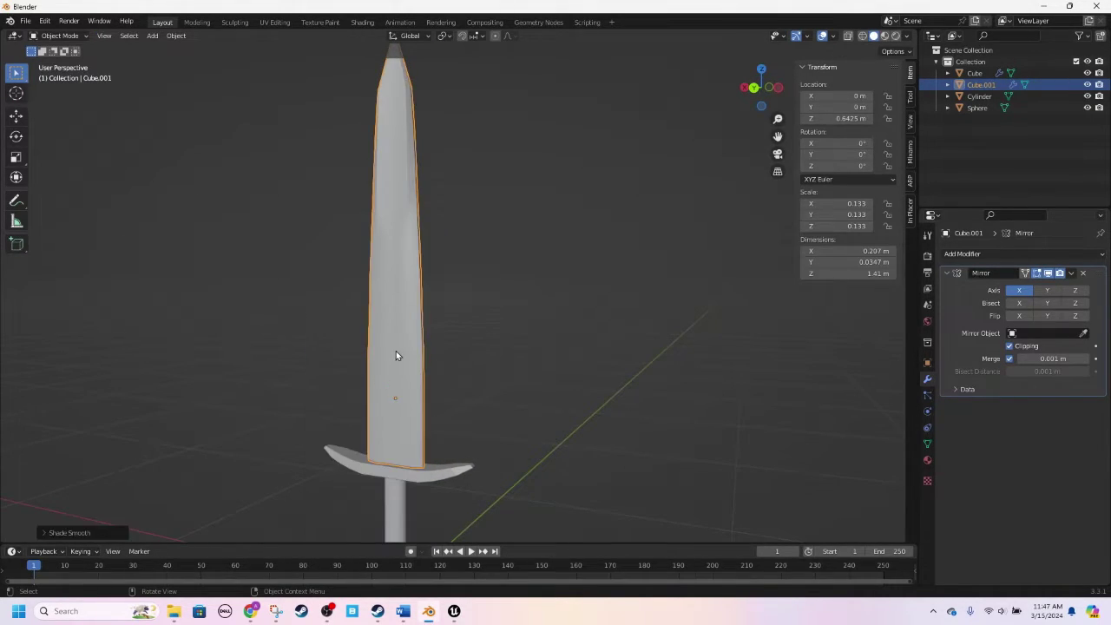
right_click(396, 350)
left_click(390, 363)
right_click(400, 368)
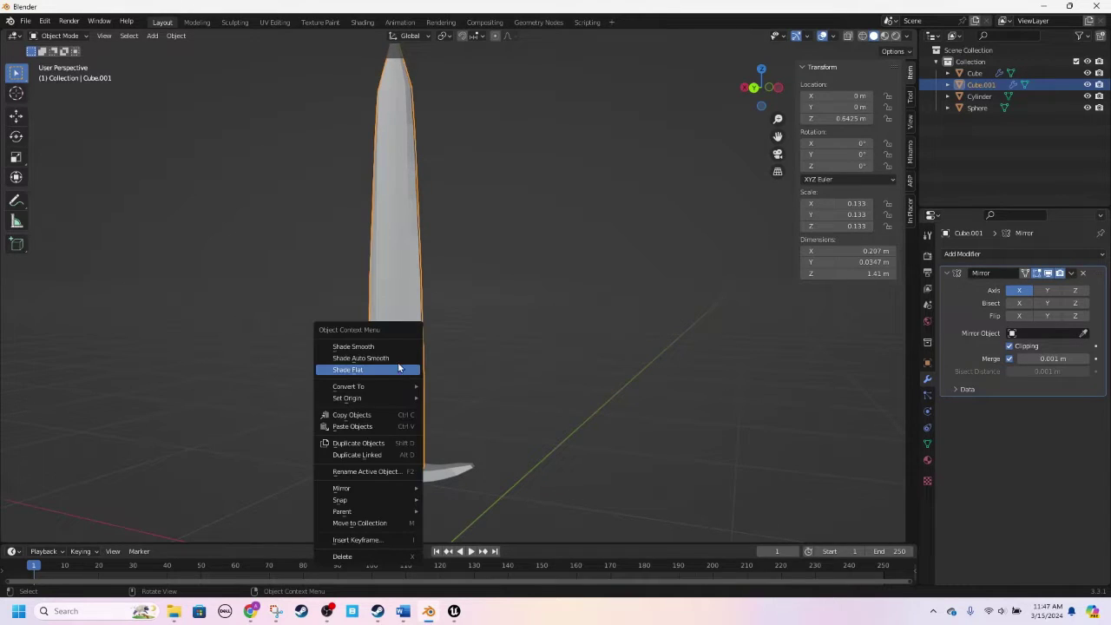
left_click(383, 350)
Step: Apply Shade Smooth to the crossguard and to the handle cylinder
left_click(444, 470)
right_click(444, 470)
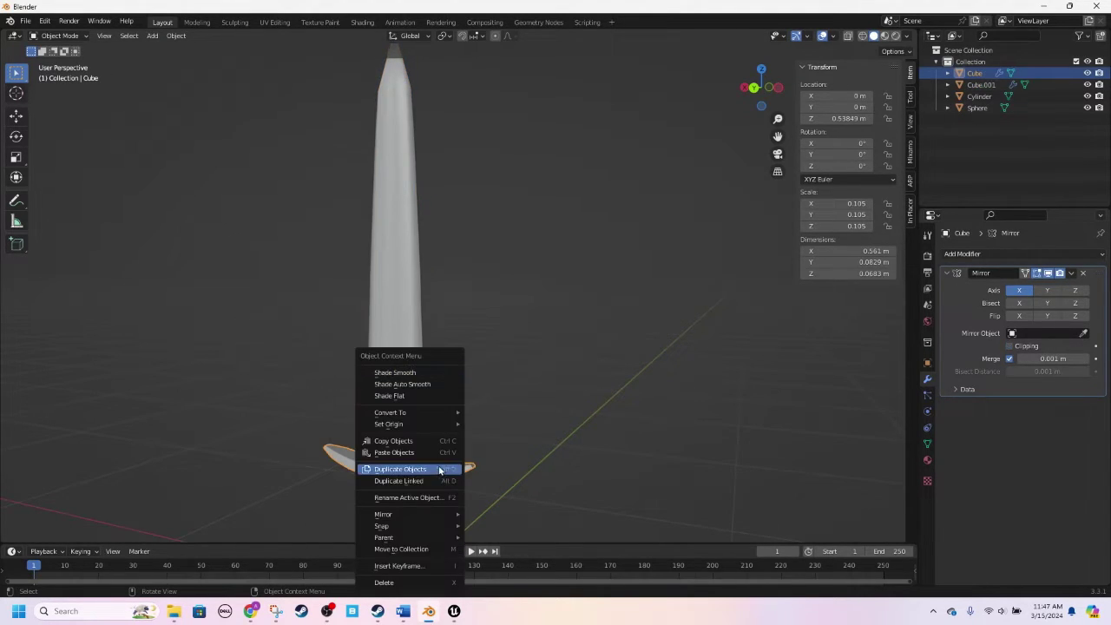
left_click(410, 381)
middle_click_drag(410, 376, 415, 453)
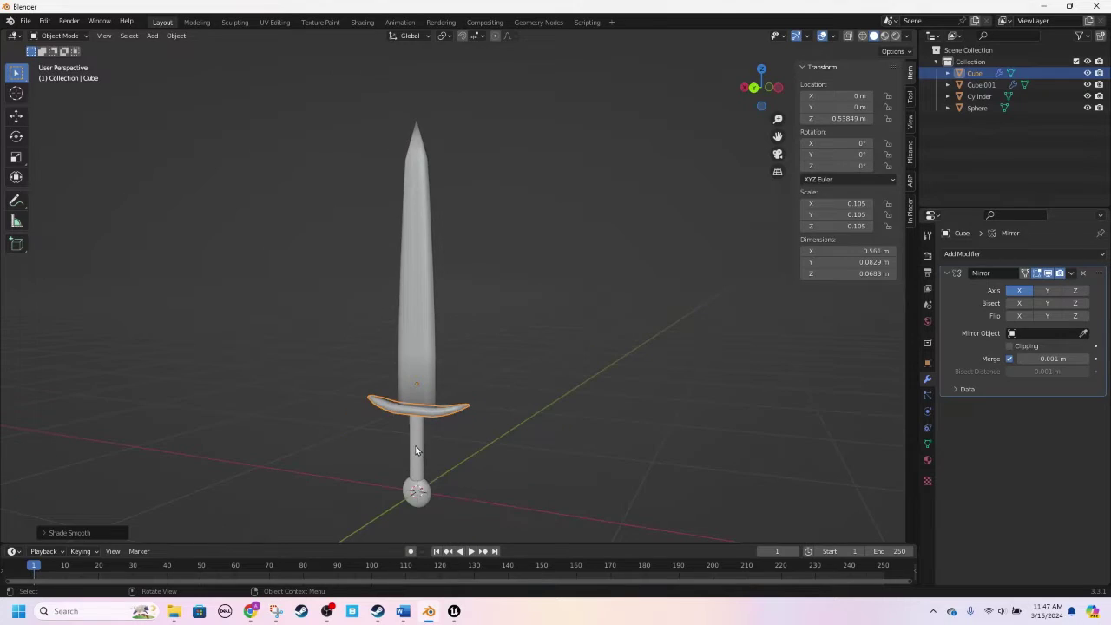
left_click(415, 451)
right_click(415, 447)
left_click(406, 374)
Step: Apply Shade Smooth to the pommel sphere and clear the selection
right_click(417, 492)
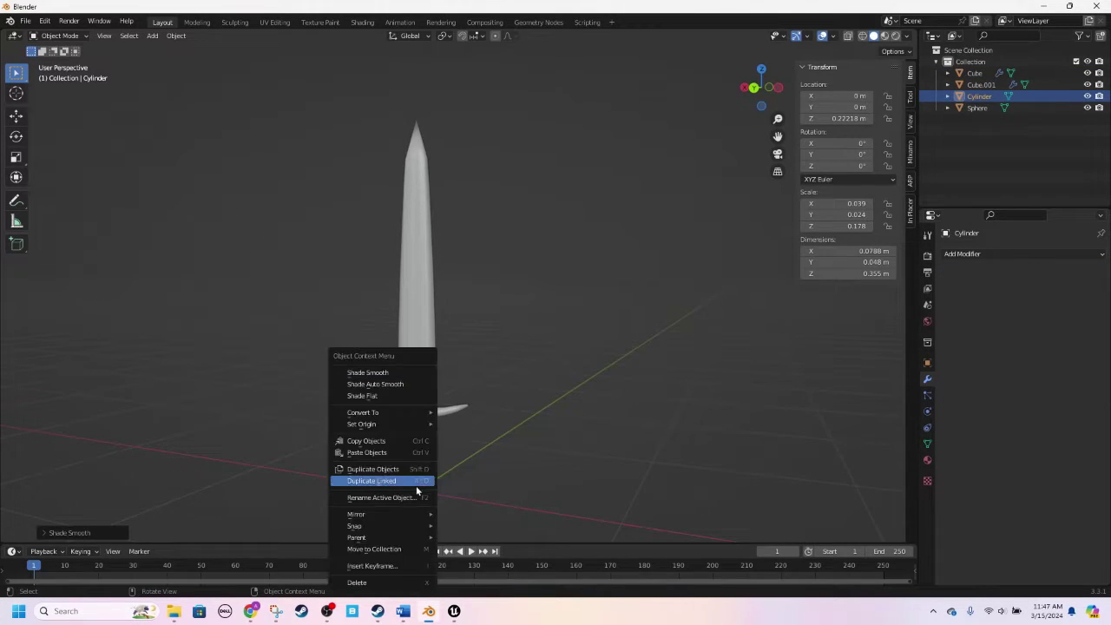
left_click(405, 499)
right_click(404, 498)
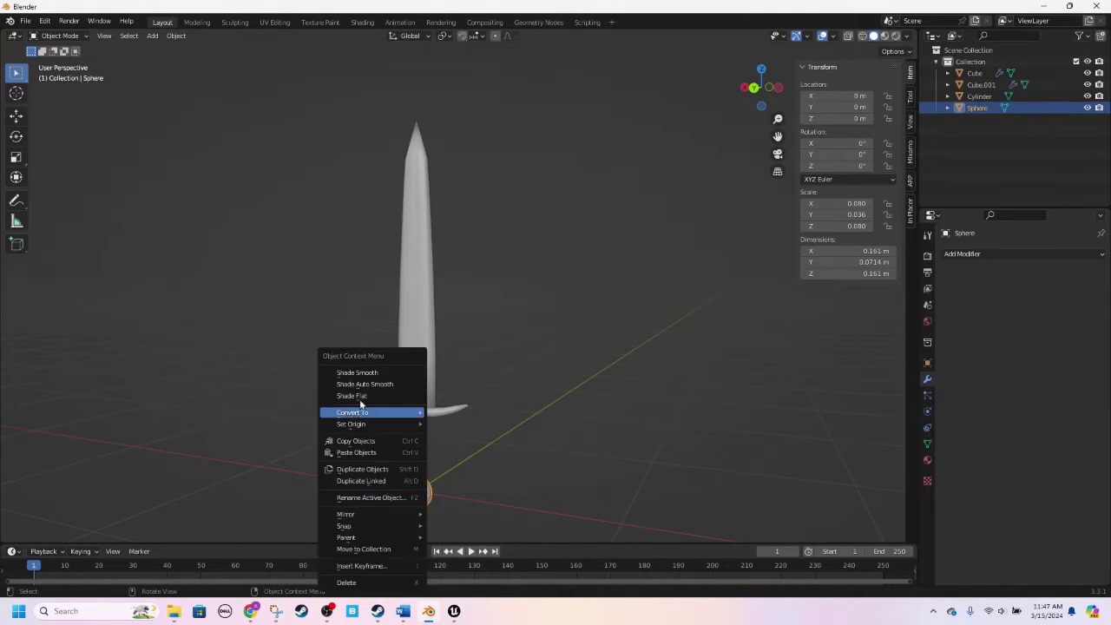
left_click(391, 376)
middle_click_drag(390, 390, 510, 392)
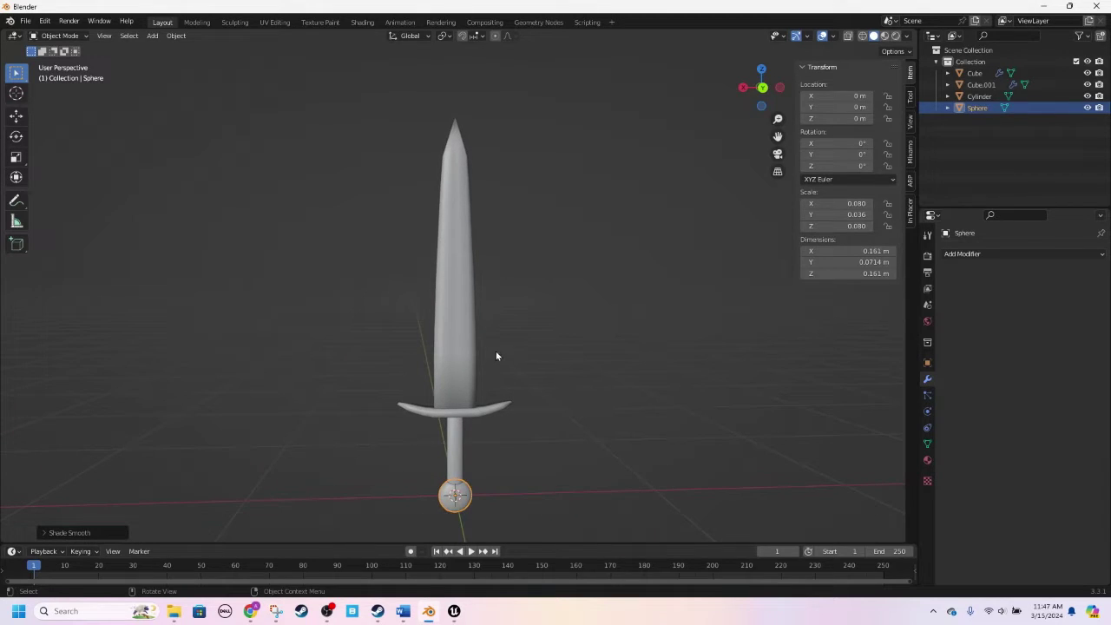
left_click(509, 343)
middle_click_drag(510, 343, 449, 429)
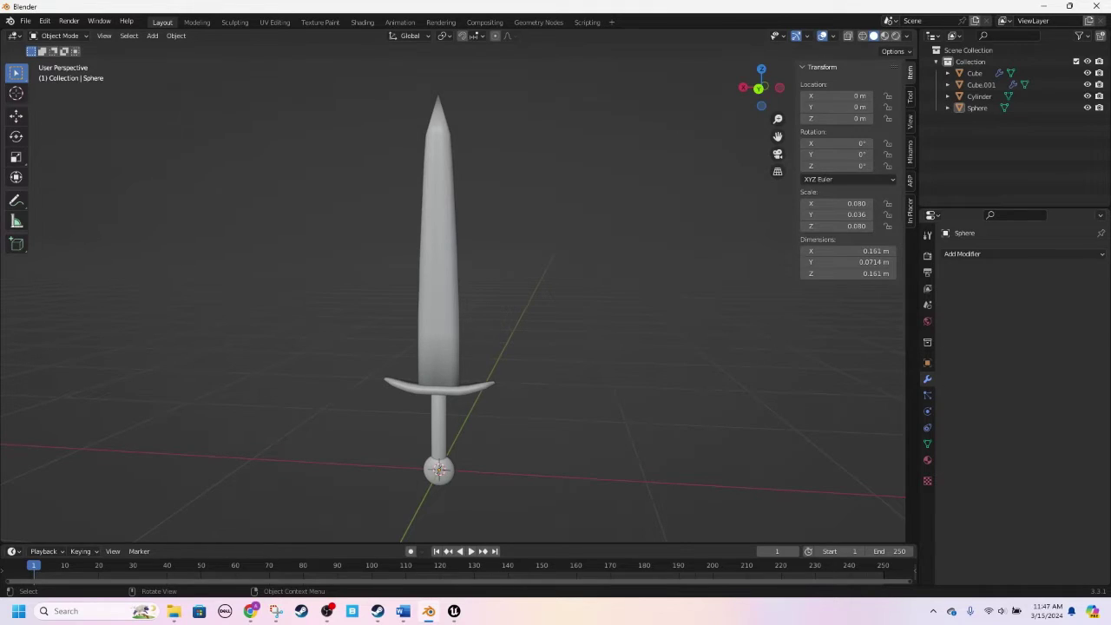
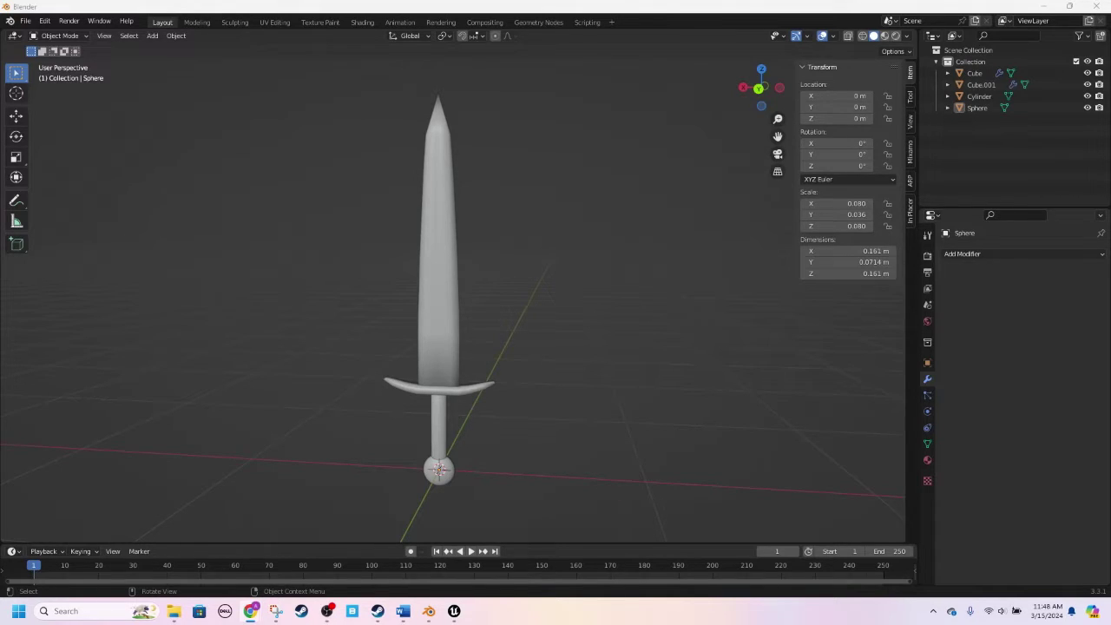
Step: Switch to Freepik in the browser, search for "iron scratched" and look through only the free results
key("alt+Tab")
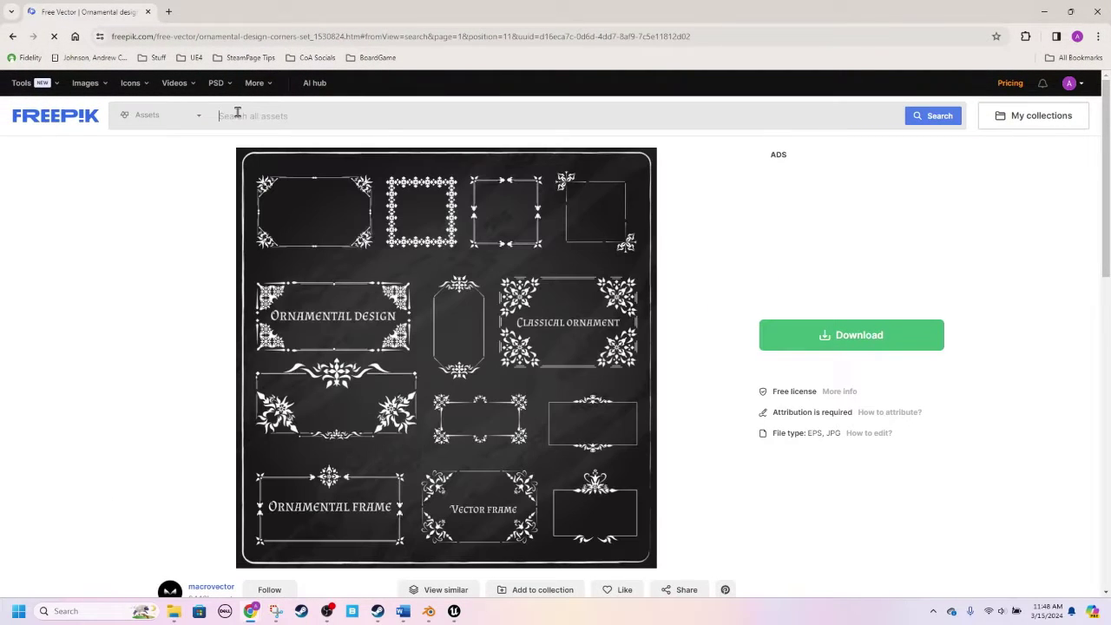
left_click(237, 114)
type("iron scratched")
key("Return")
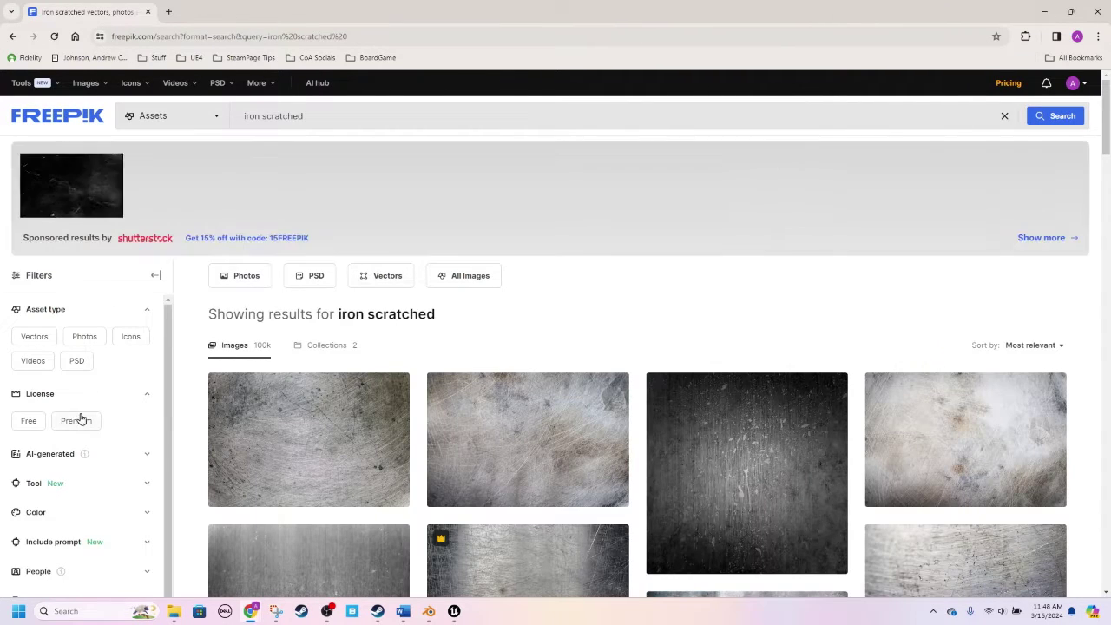
left_click(32, 423)
scroll(415, 336, "down", 2)
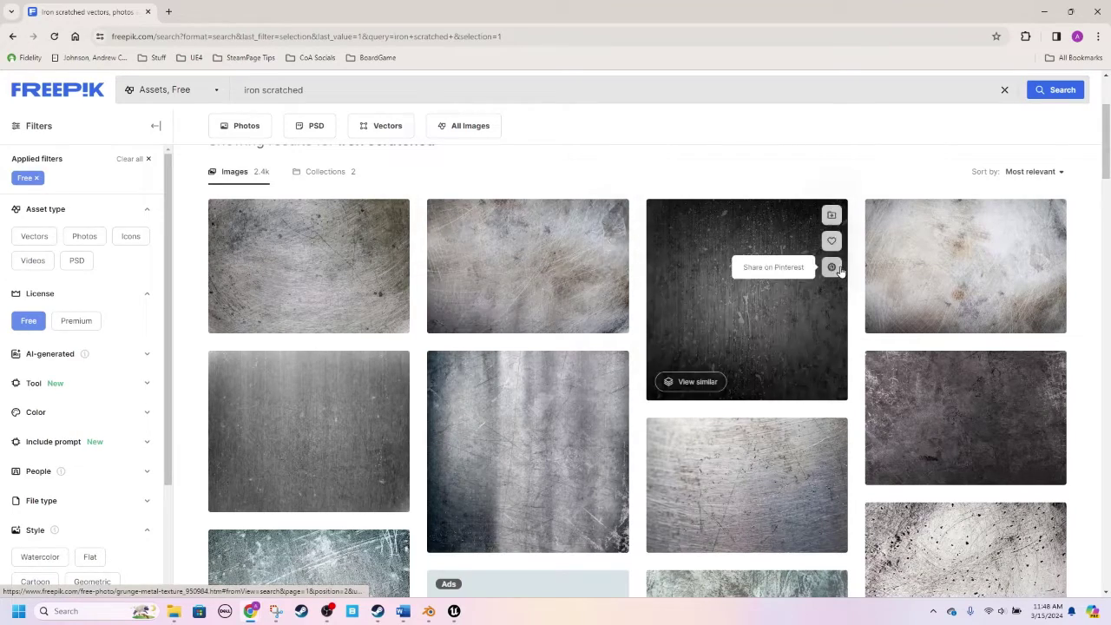
scroll(536, 305, "down", 3)
scroll(513, 300, "up", 5)
scroll(480, 270, "up", 1)
Step: Search Freepik's free assets for "gold", look over the results, and move the browser away to return to Blender
left_click_drag(339, 110, 185, 122)
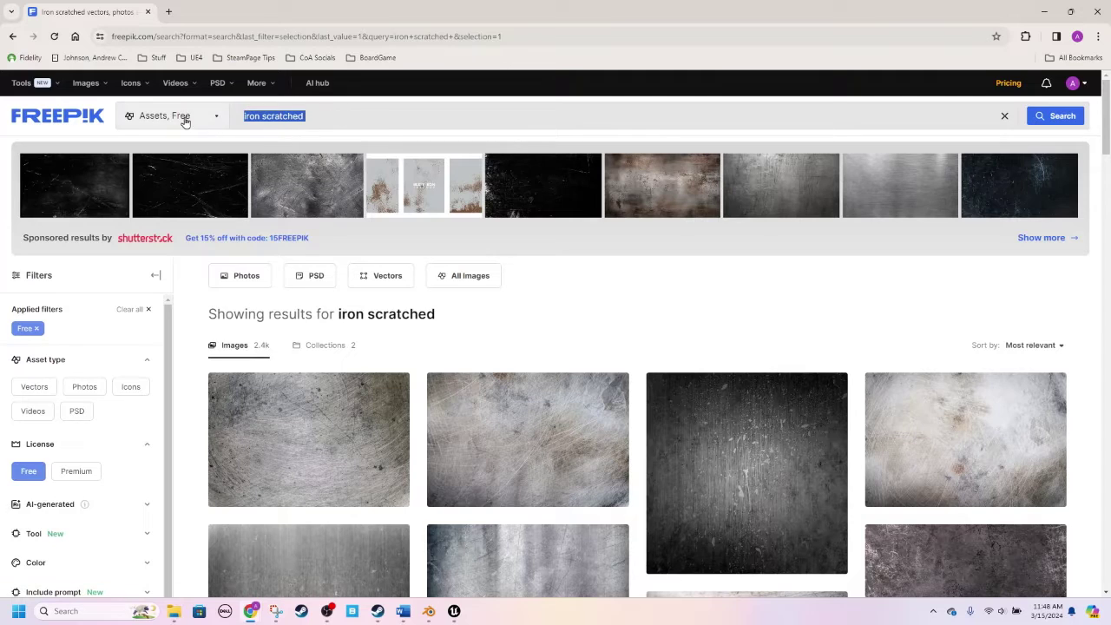
type("gold")
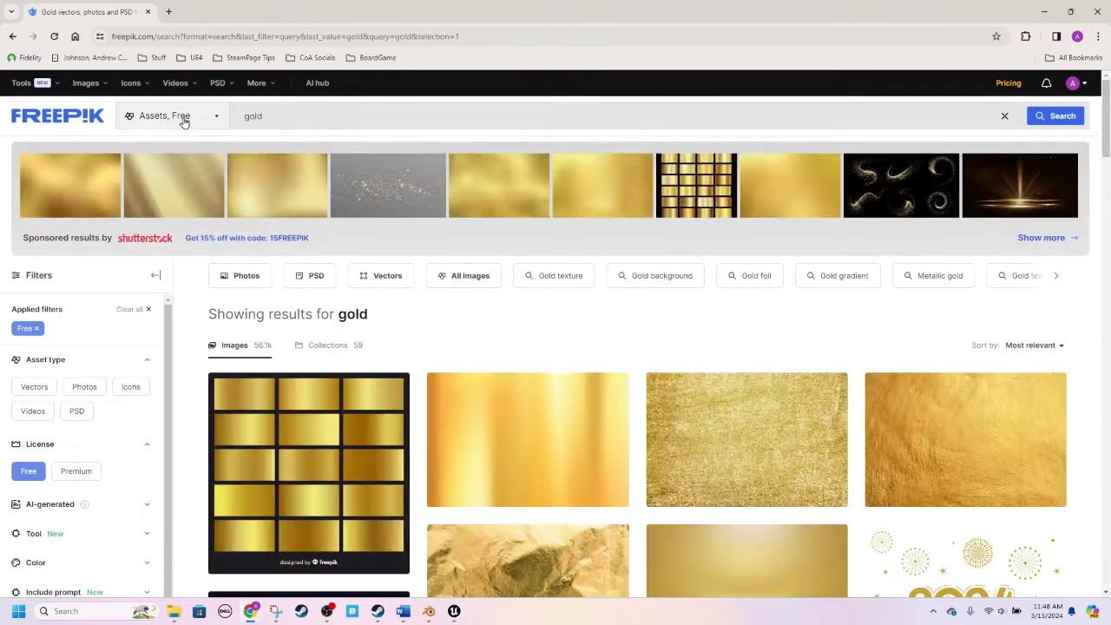
scroll(564, 380, "down", 2)
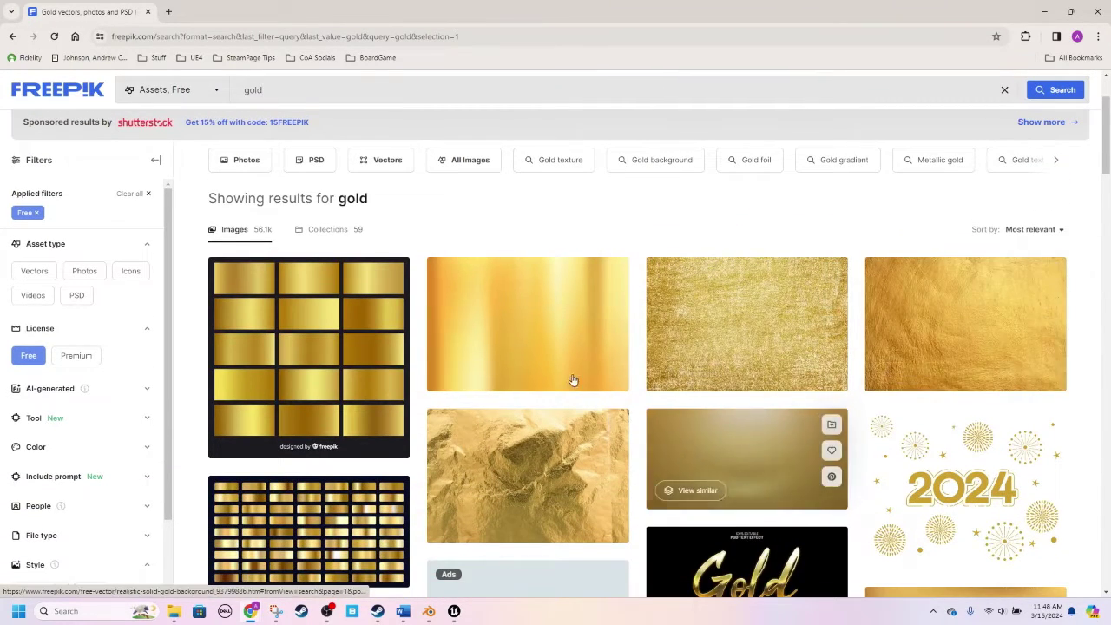
scroll(575, 380, "up", 2)
double_click(280, 113)
left_click_drag(474, 6, 0, 67)
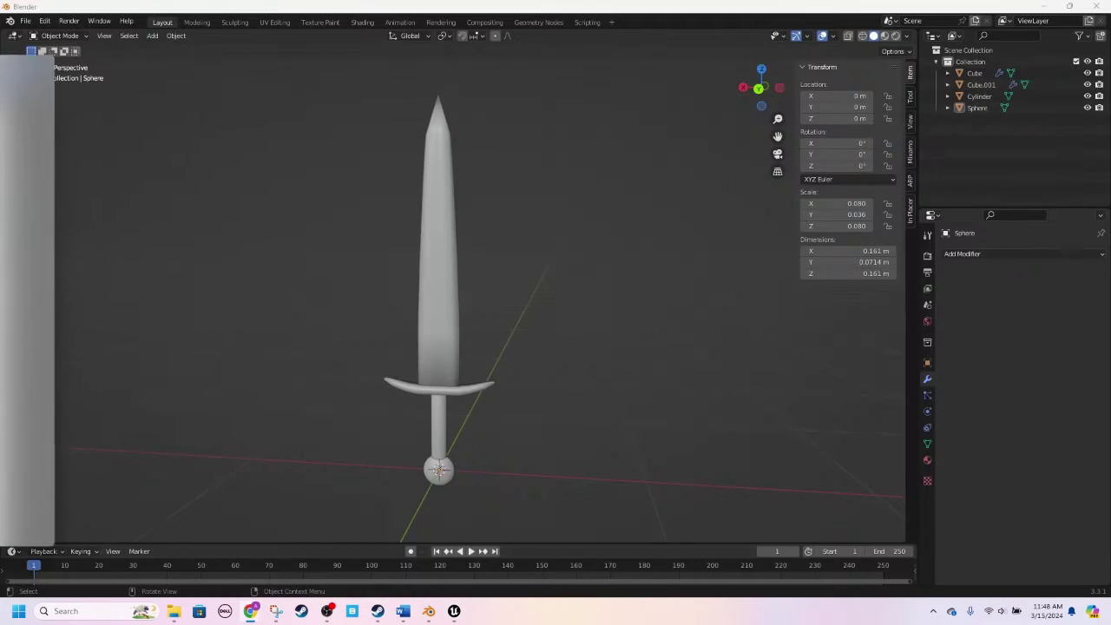
Step: Create a new material on the sword blade and name it Blade
scroll(326, 253, "down", 2)
scroll(382, 277, "up", 1)
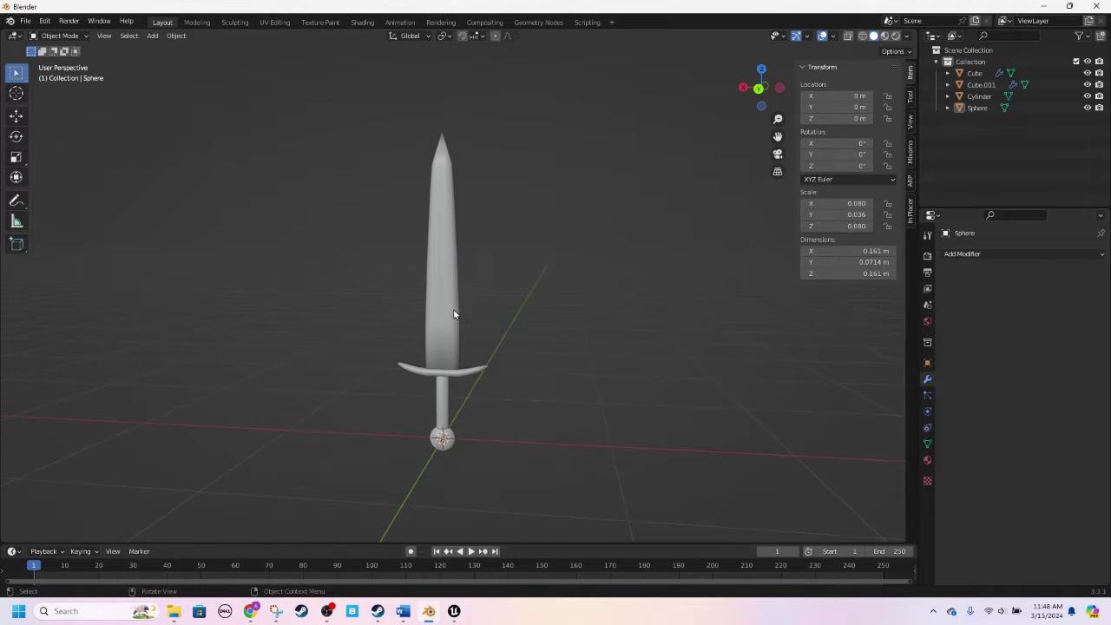
scroll(469, 358, "down", 1)
middle_click_drag(466, 357, 493, 357)
scroll(480, 344, "up", 2)
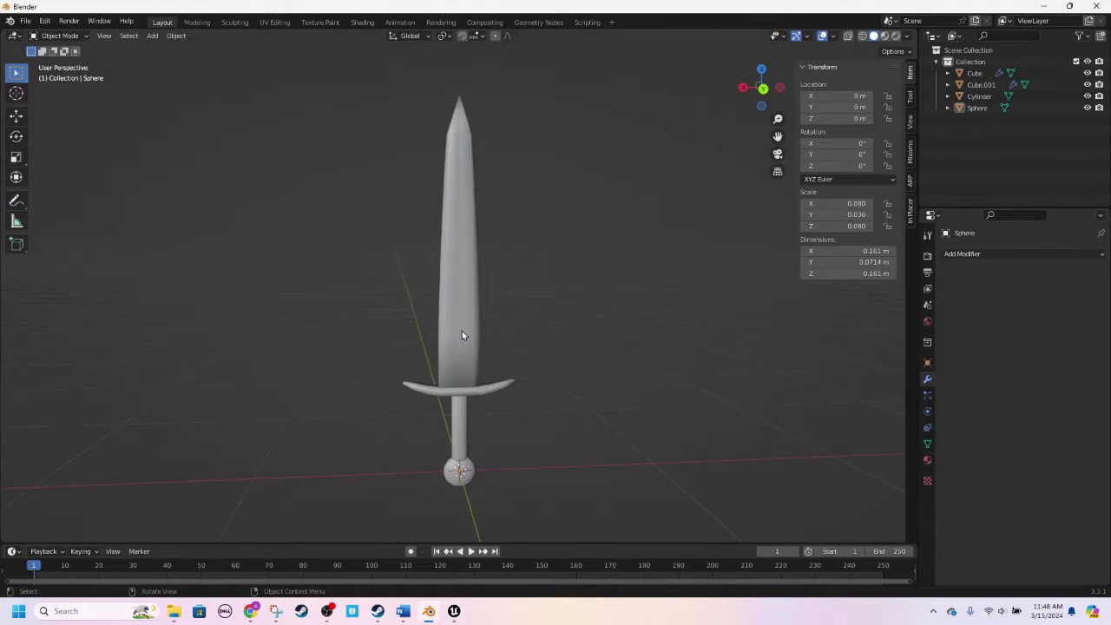
left_click(458, 254)
left_click(927, 461)
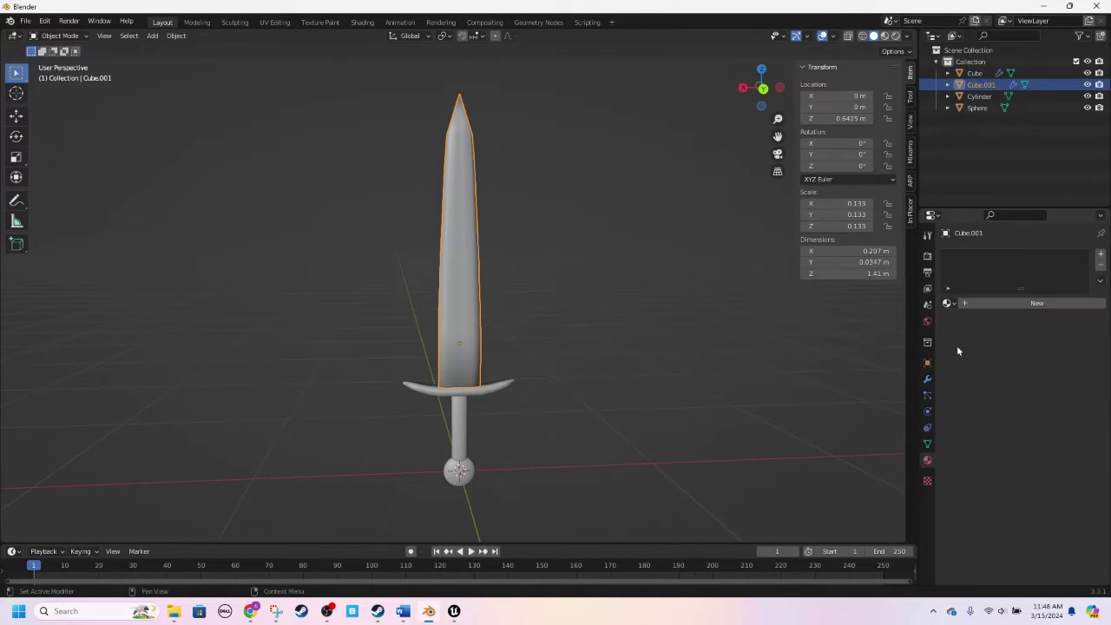
left_click(985, 303)
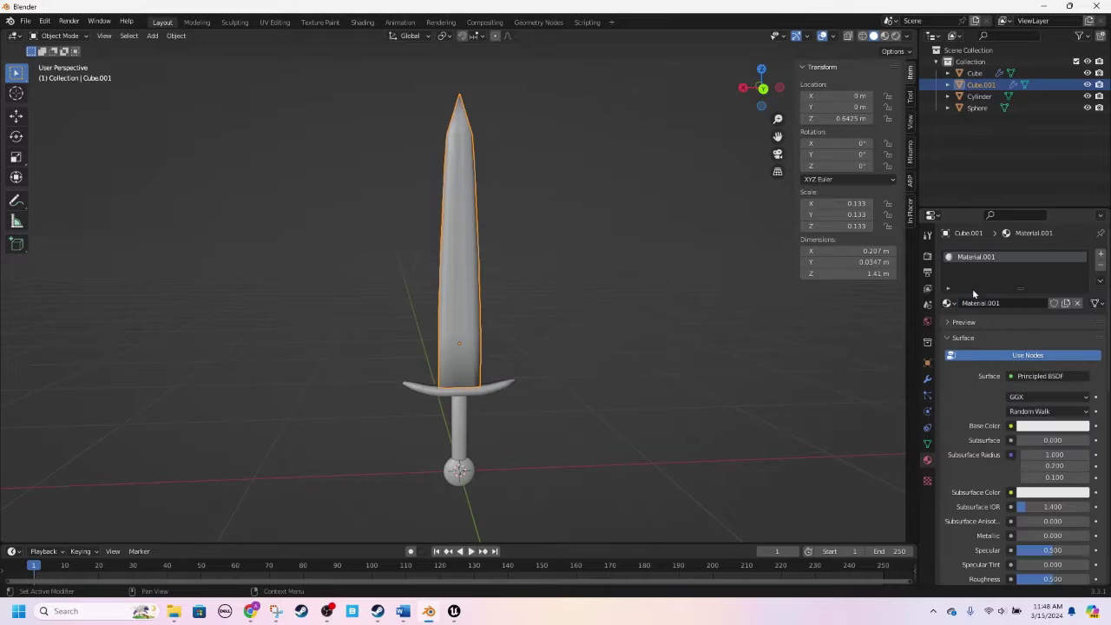
type("Blade")
key("Return")
Step: Assign an Image Texture to the Blade material's base color and start opening an image file for it
left_click(1011, 427)
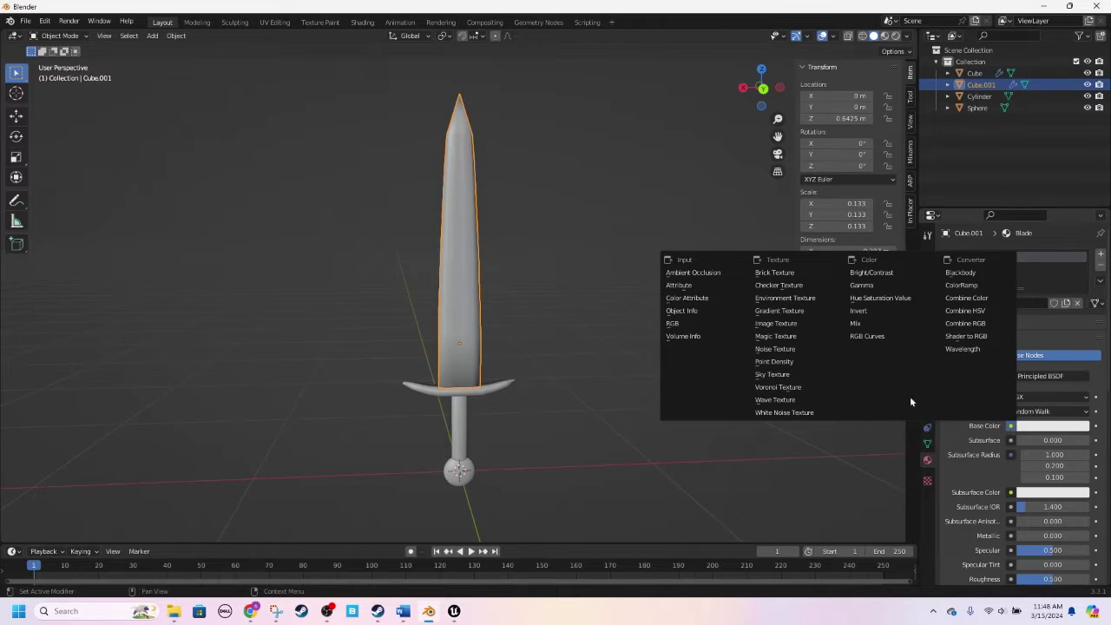
left_click(786, 323)
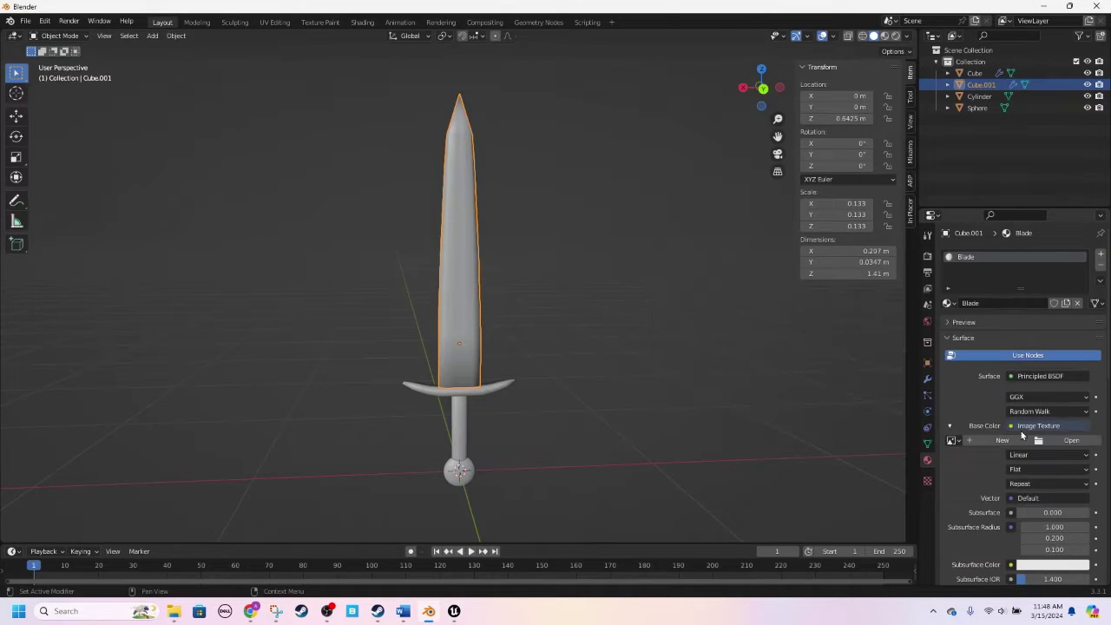
left_click(1068, 441)
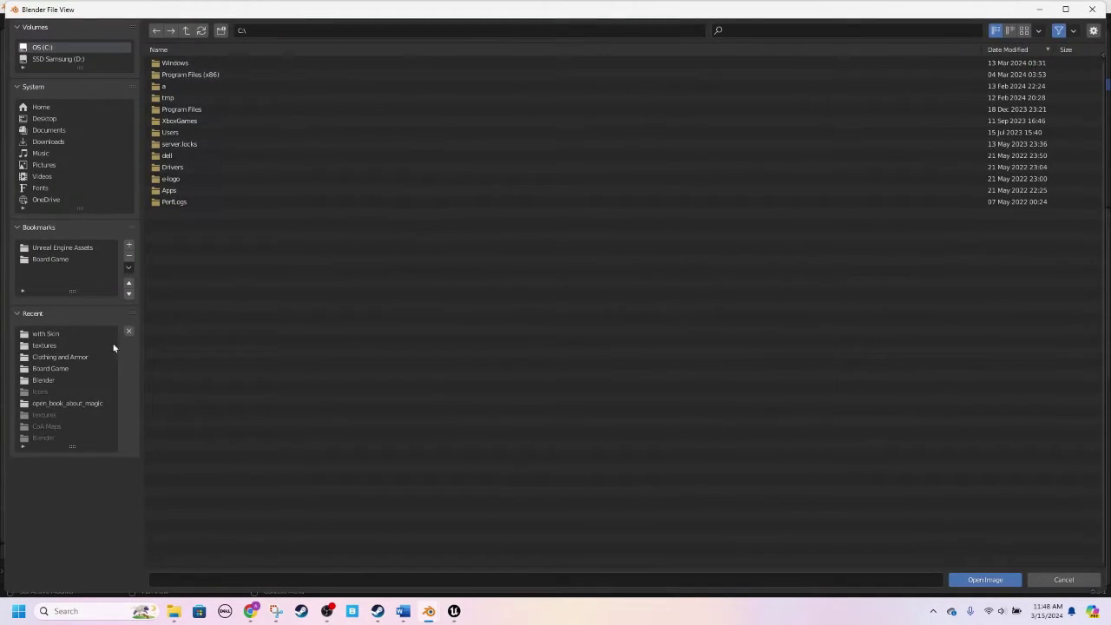
Step: Browse to the Unreal Engine Assets\Textures\textures folder and look through its image files
left_click(47, 259)
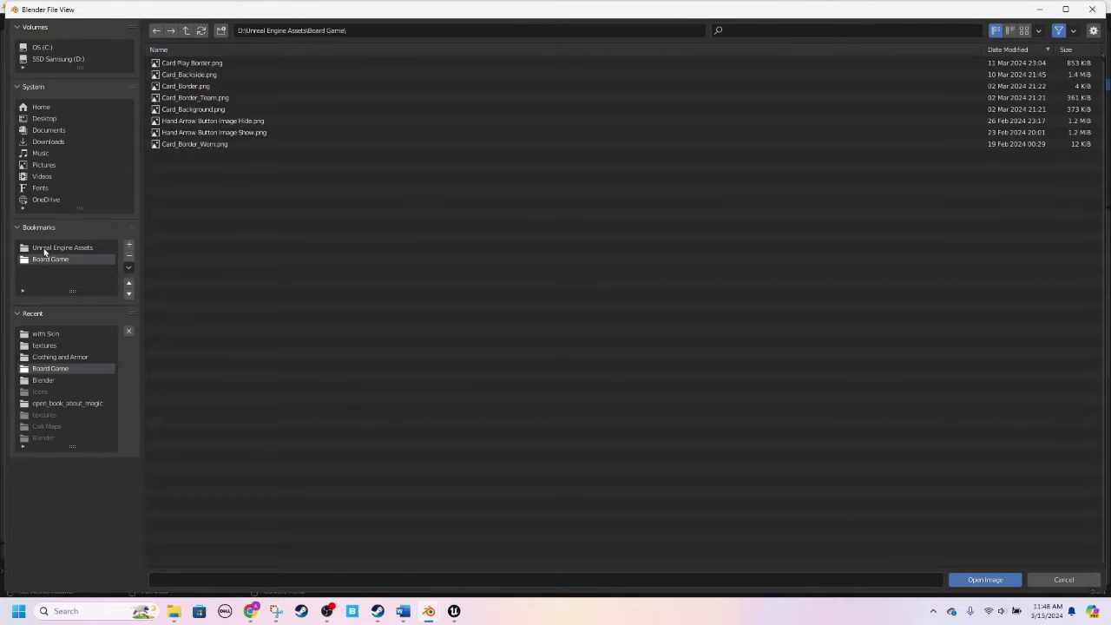
left_click(52, 247)
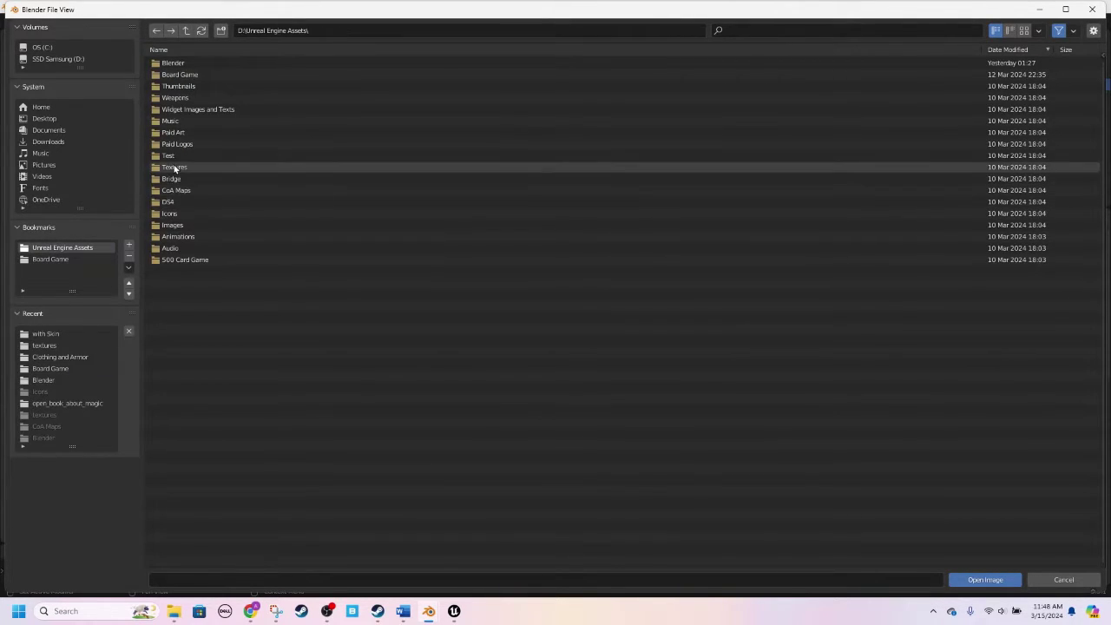
double_click(174, 167)
double_click(186, 64)
scroll(261, 200, "down", 5)
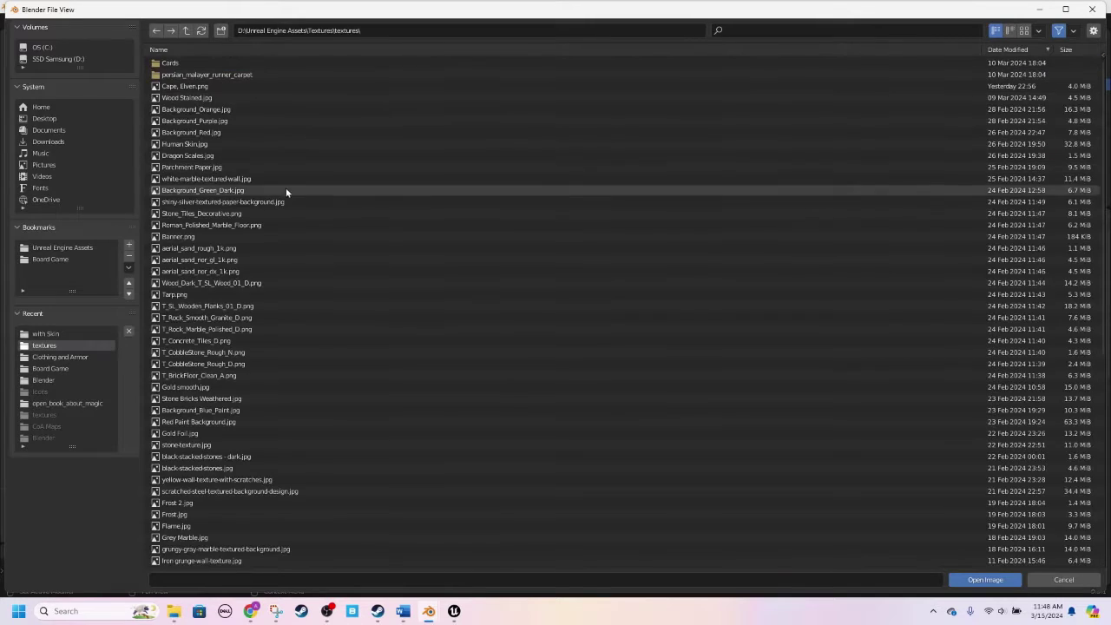
scroll(254, 263, "up", 5)
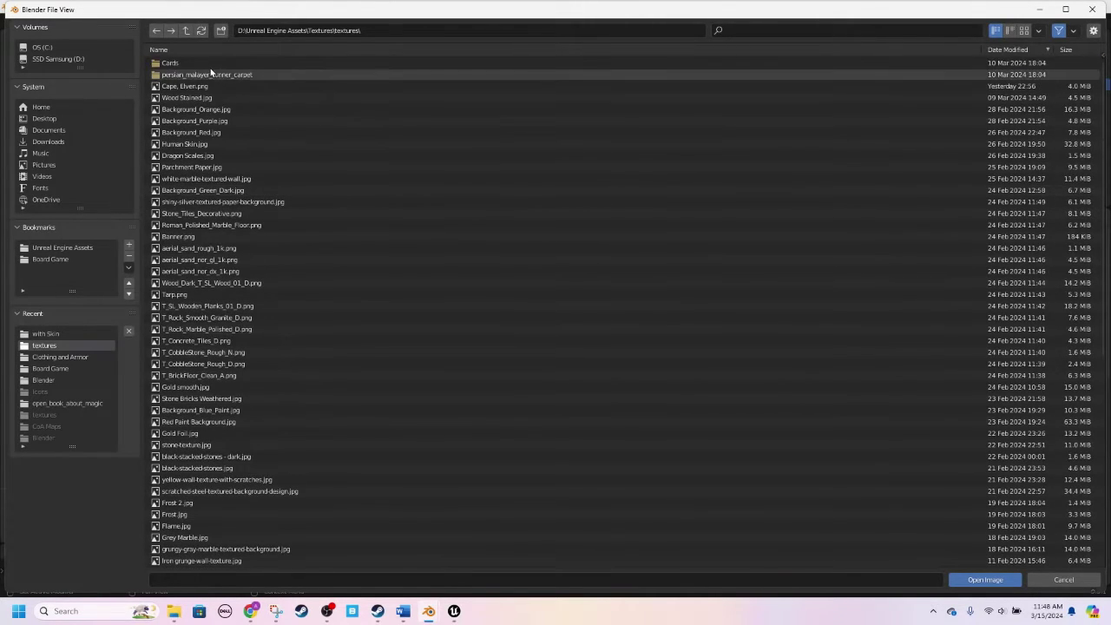
Step: Sort the image files by name and load Iron.jpg as the Blade material's base color texture
left_click(199, 51)
scroll(186, 273, "down", 1)
scroll(187, 272, "down", 5)
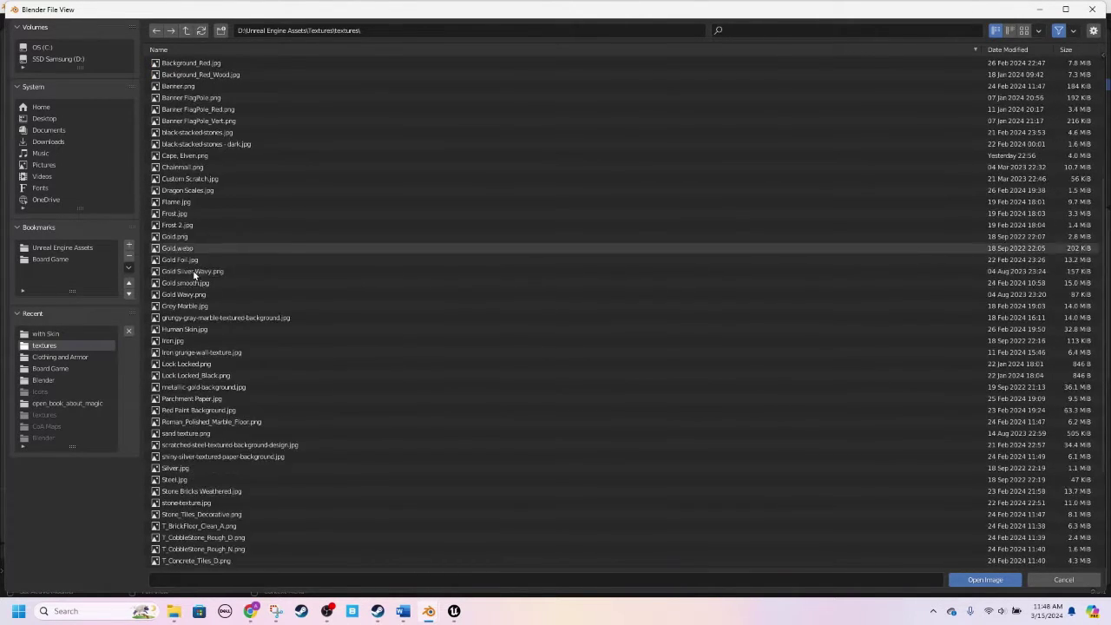
scroll(191, 222, "up", 4)
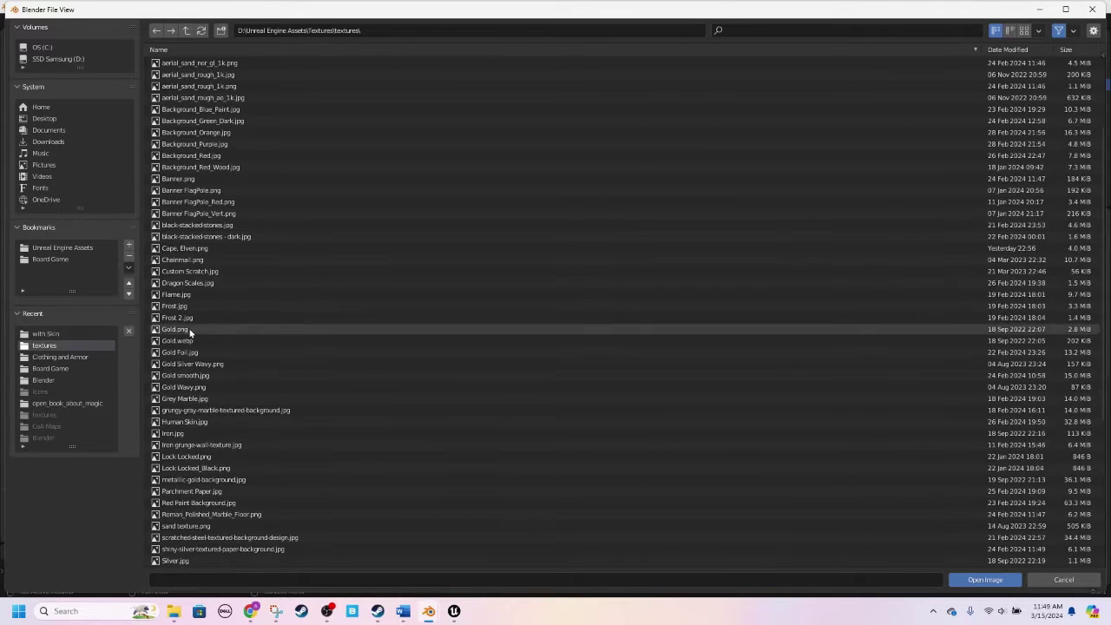
scroll(190, 264, "down", 5)
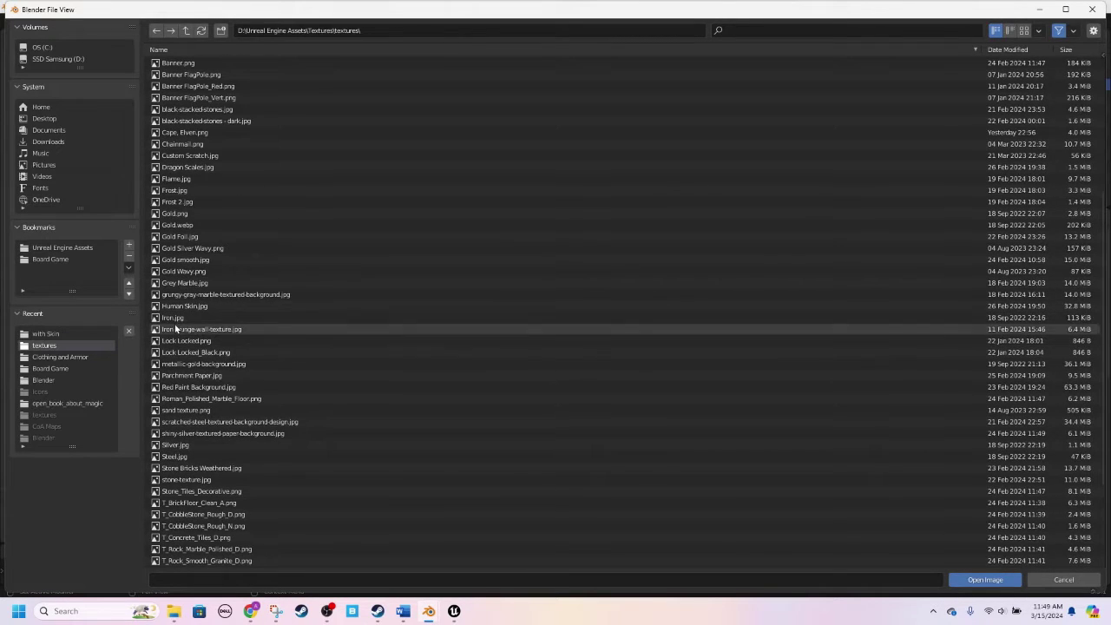
double_click(174, 319)
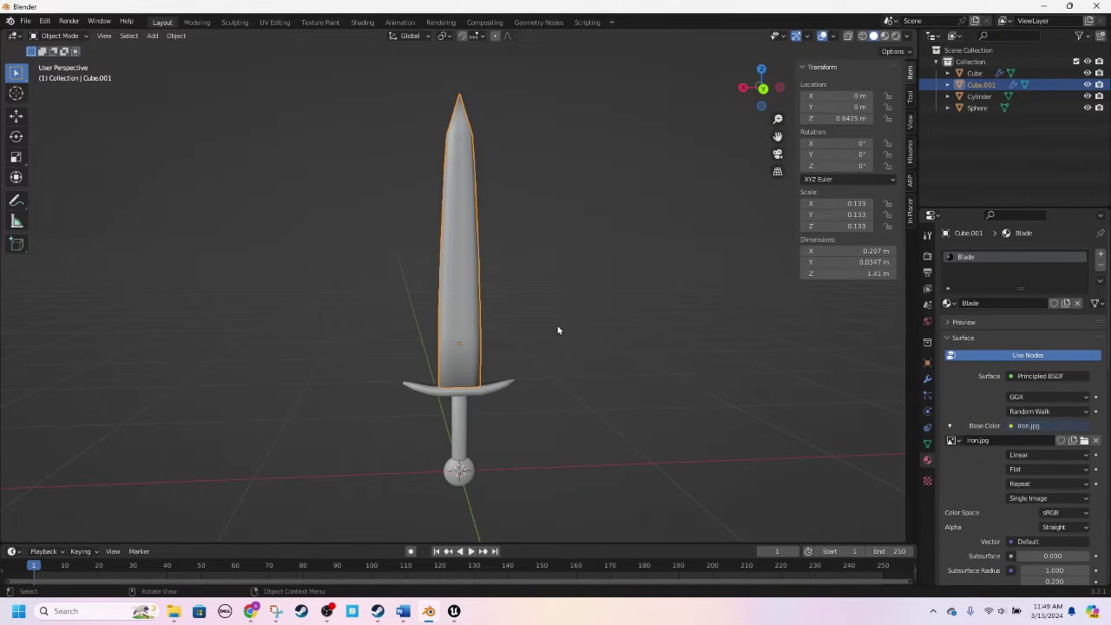
Step: Show the viewport in Material Preview shading and examine the iron texture on the blade up close
left_click(885, 36)
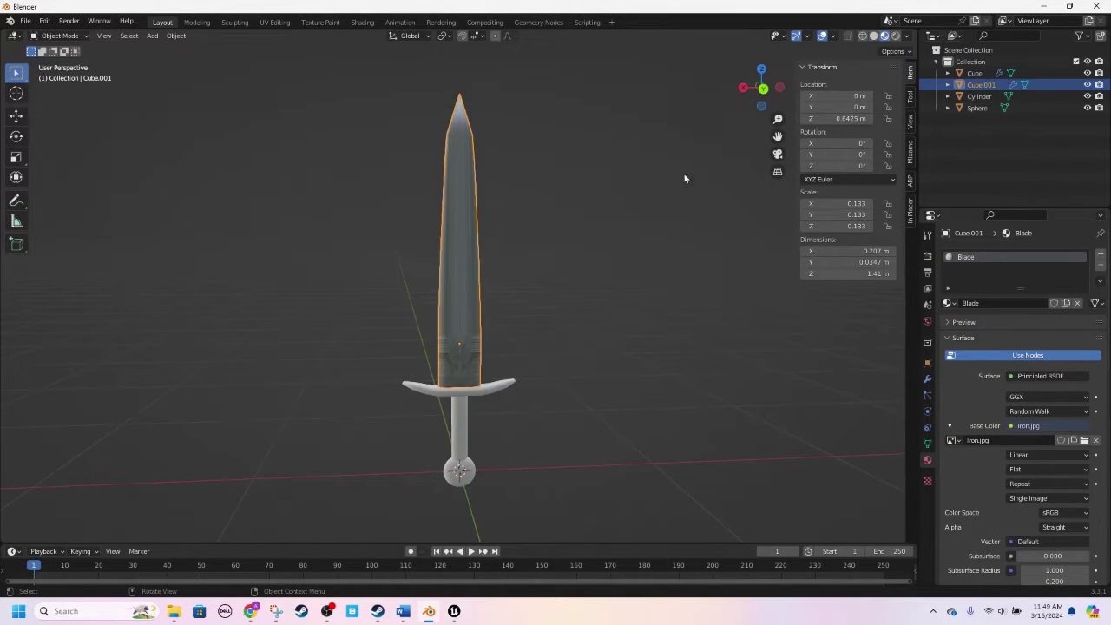
scroll(645, 231, "up", 3)
scroll(482, 263, "down", 3)
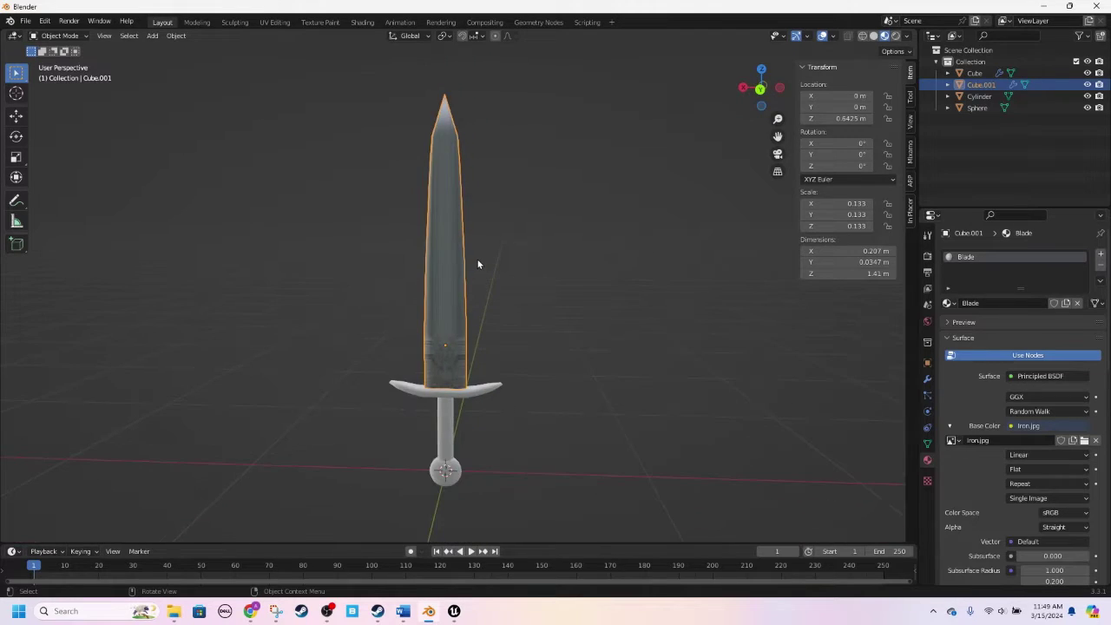
scroll(443, 269, "up", 3)
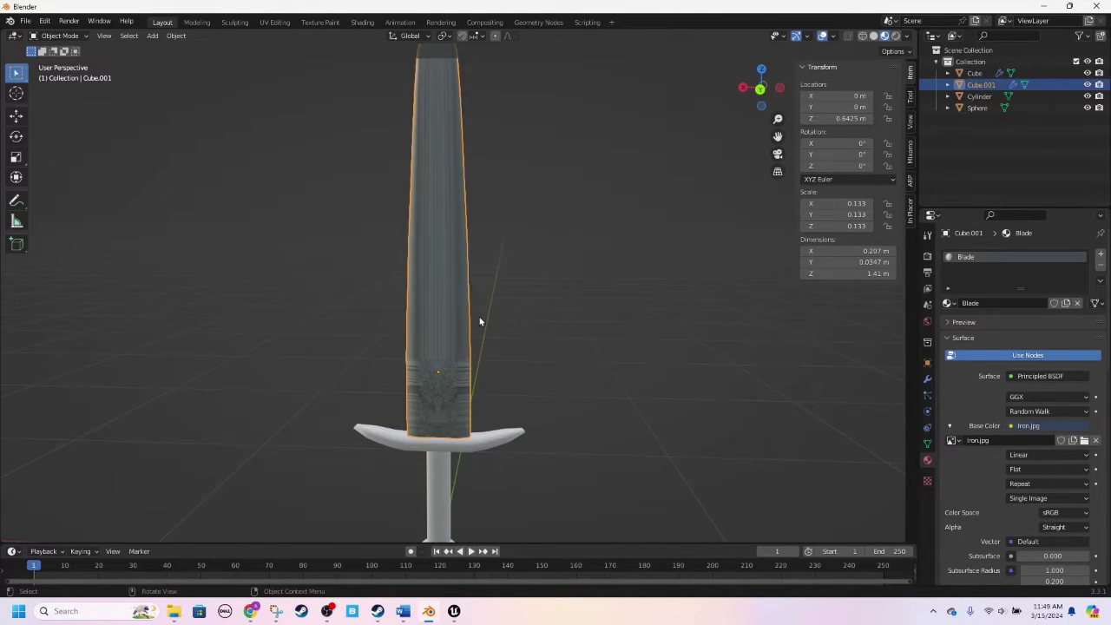
Step: Select the blade and show the viewport in Material Preview shading to inspect its iron texture
scroll(475, 323, "down", 4)
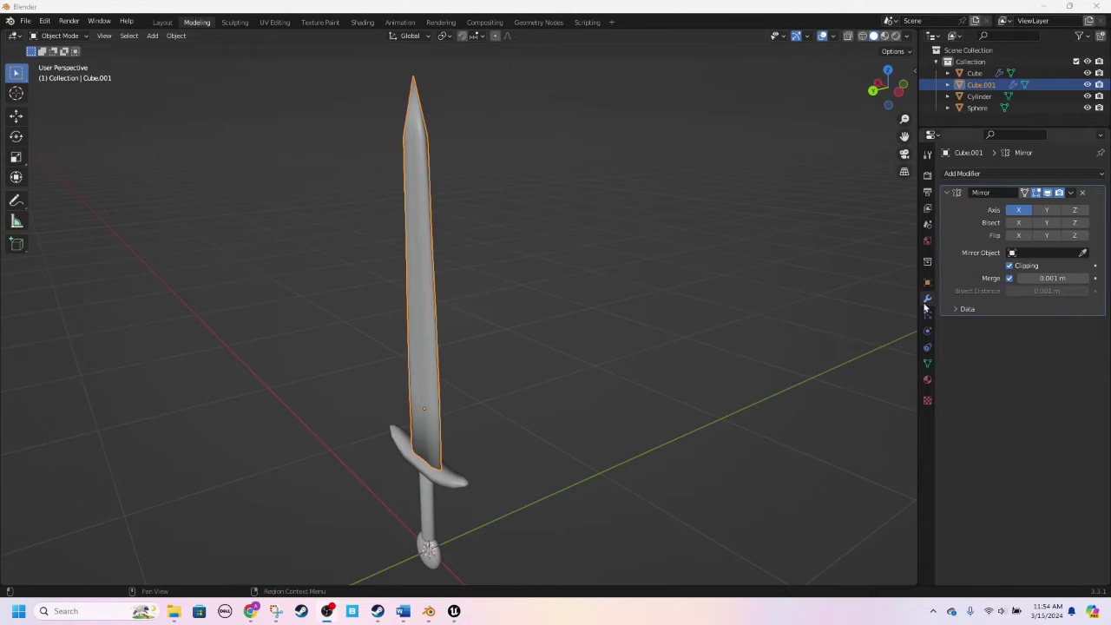
left_click(652, 314)
middle_click_drag(653, 314, 568, 289)
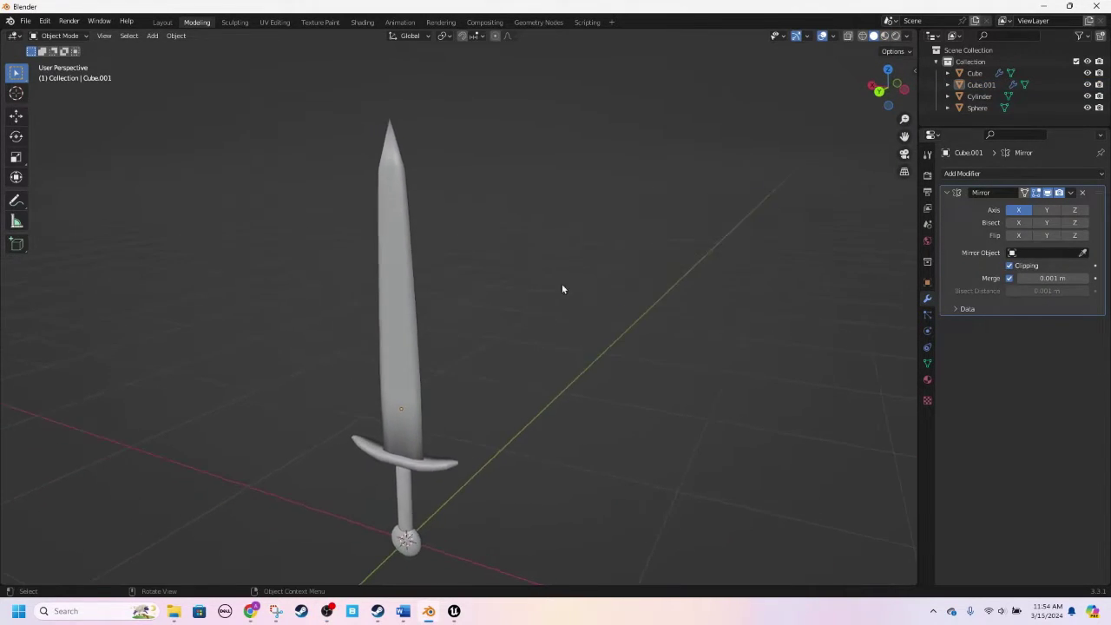
left_click(415, 295)
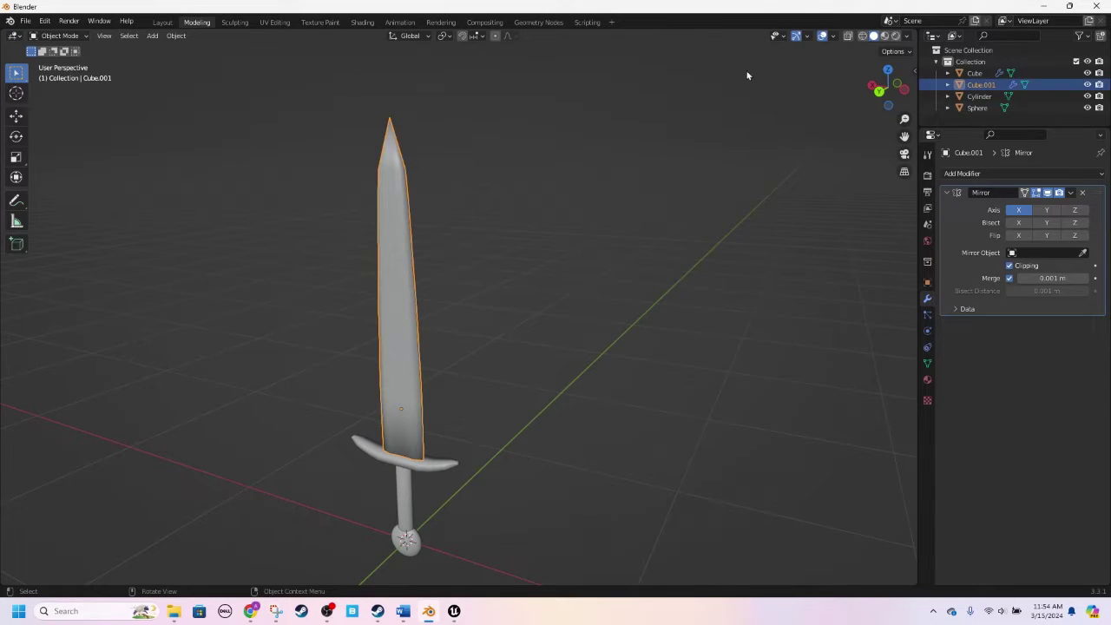
left_click(885, 36)
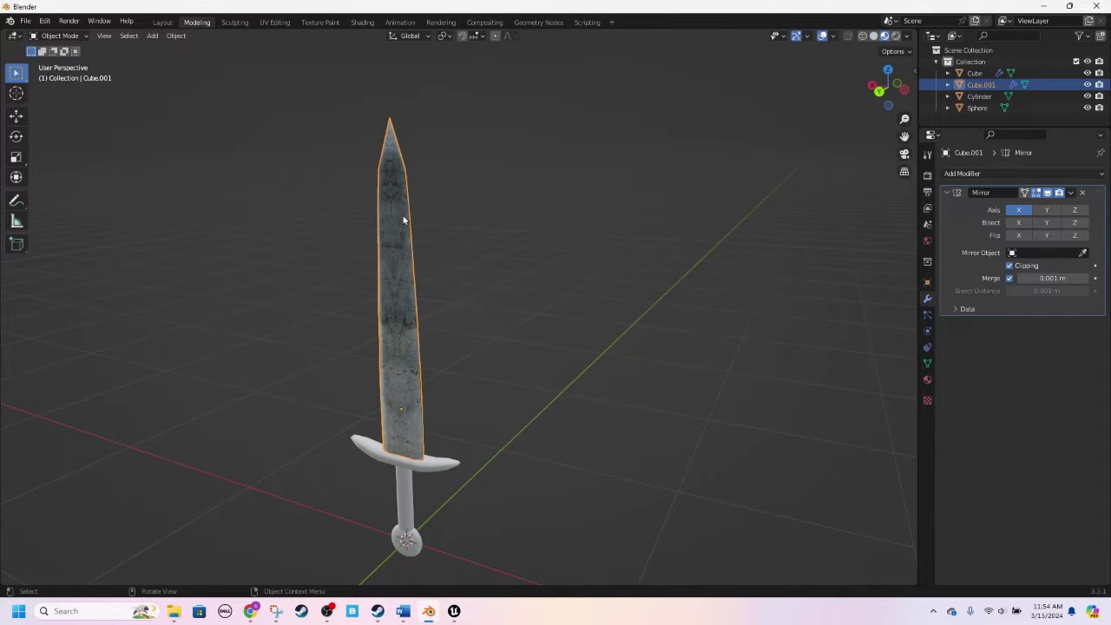
middle_click_drag(415, 264, 445, 265)
scroll(445, 265, "up", 2)
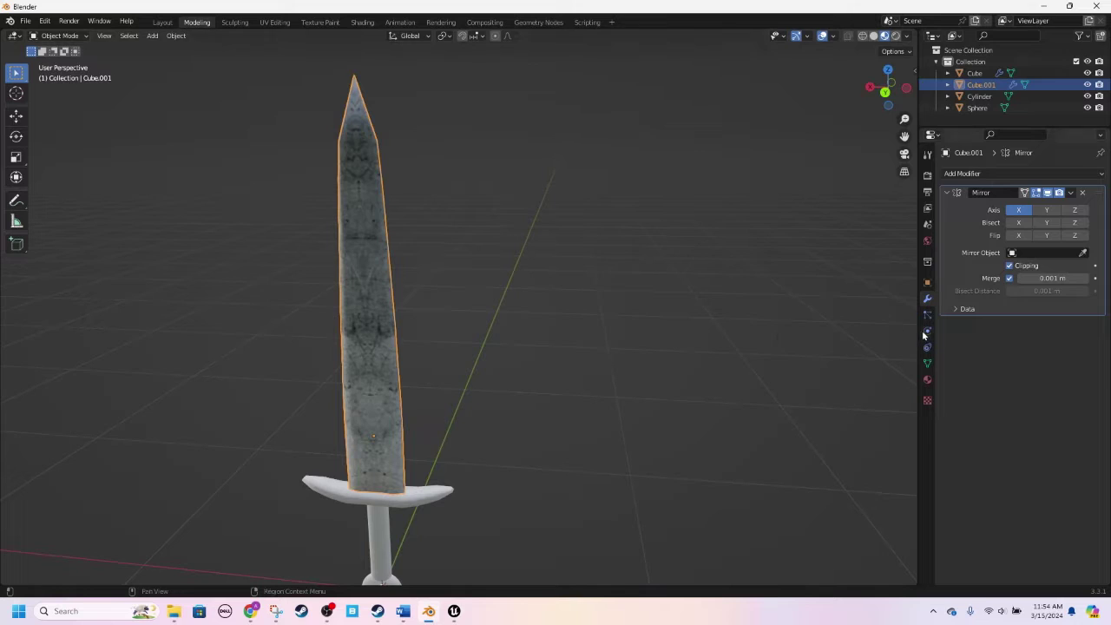
Step: Select the narrow side faces near the blade's tip and scale them down along Y
left_click(1072, 193)
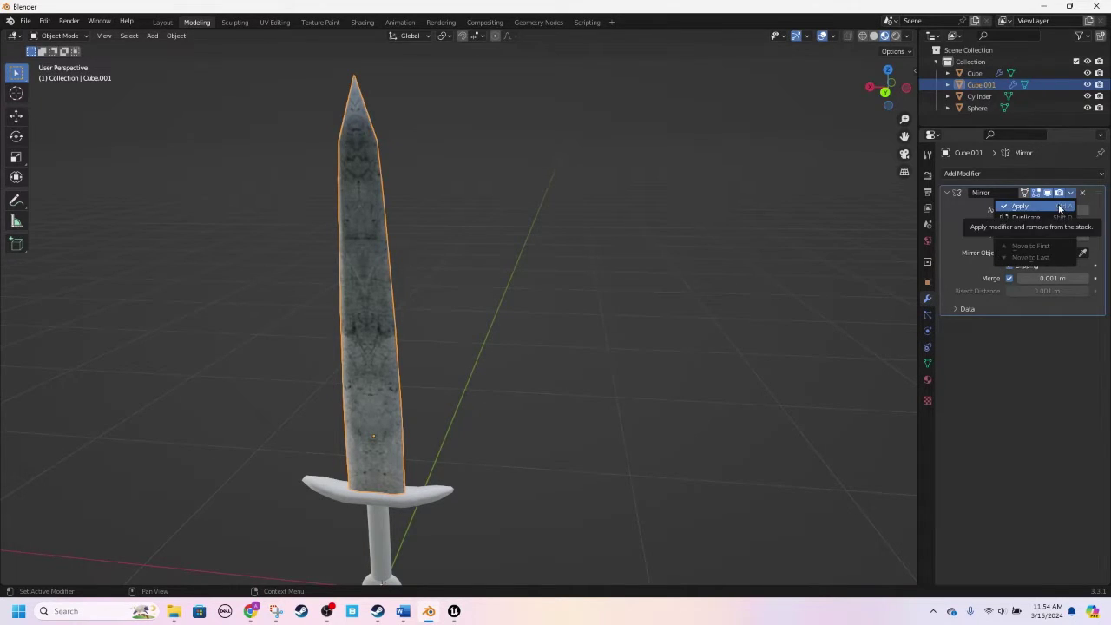
key("Tab")
scroll(422, 301, "up", 3)
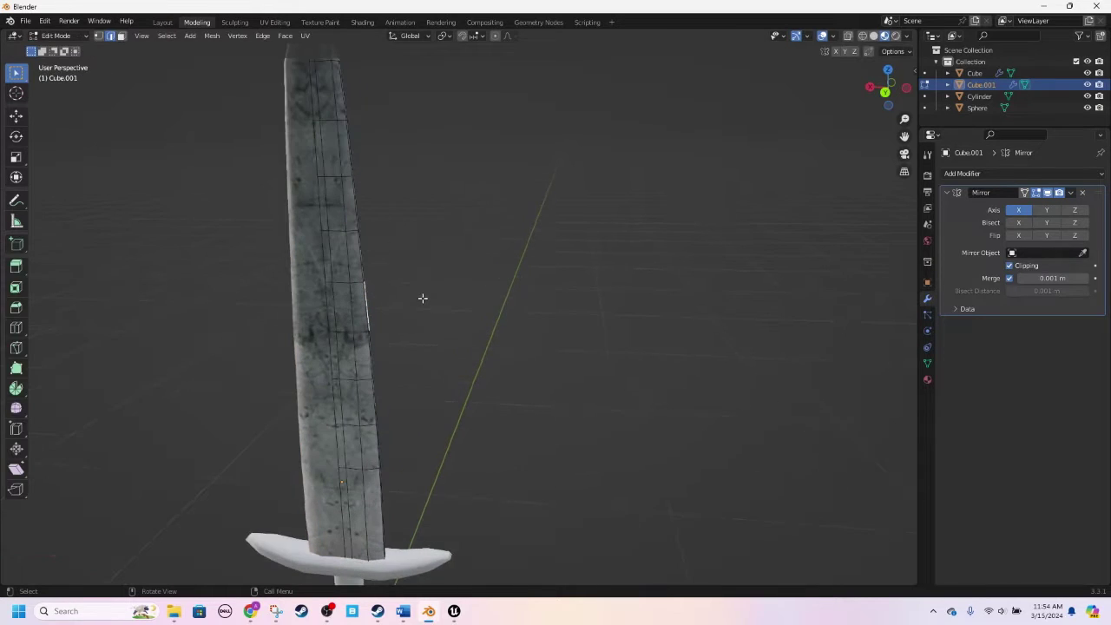
left_click(122, 36)
middle_click_drag(390, 171, 479, 291)
left_click(462, 197)
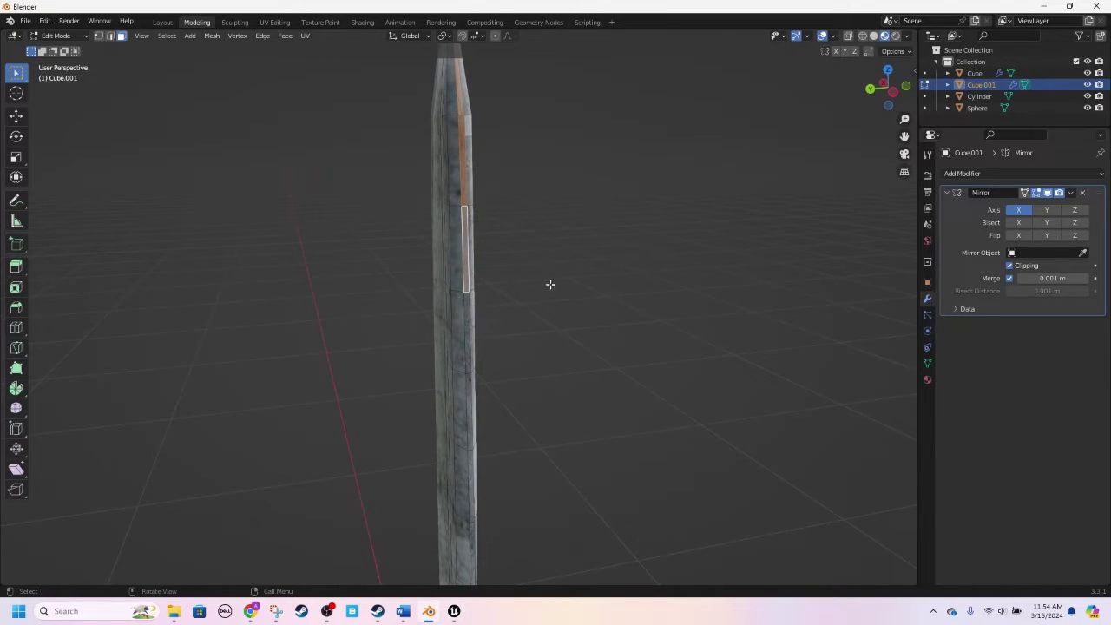
key("s")
key("y")
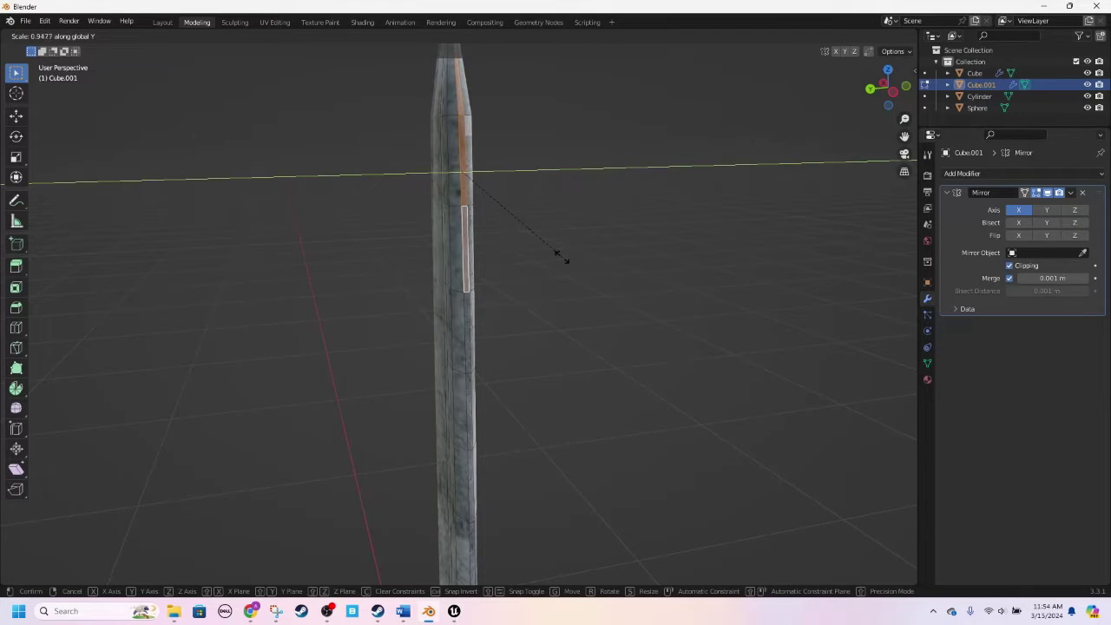
left_click(519, 235)
key("Tab")
Step: Select three consecutive narrow side faces lower along the blade's edge and scale them along Y to about 0.78
scroll(545, 283, "down", 2)
middle_click_drag(547, 289, 624, 289)
left_click(511, 340)
left_click(441, 380)
key("Tab")
middle_click_drag(441, 380, 435, 368)
left_click(437, 382)
left_click(443, 458, "shift")
left_click(443, 480, "shift")
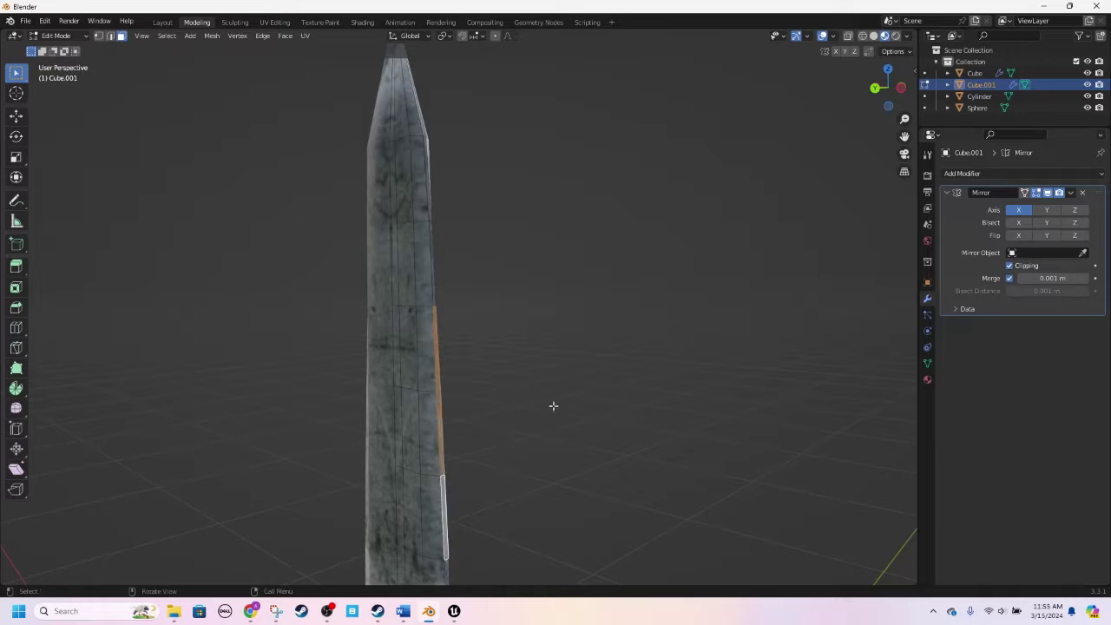
key("s")
key("y")
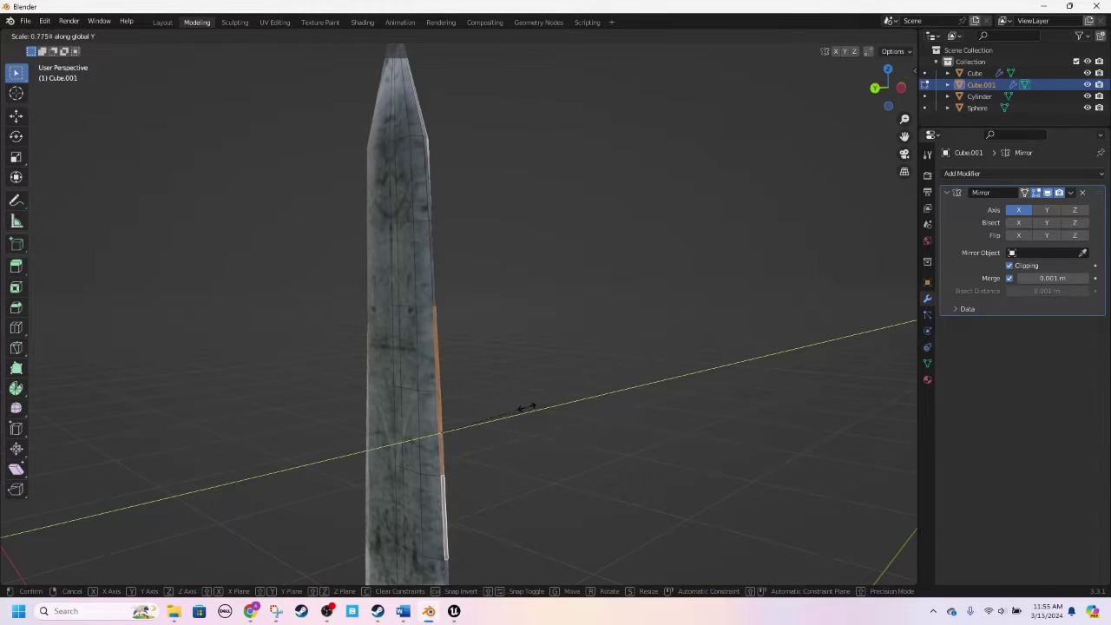
left_click(524, 405)
Step: Apply the Mirror modifier on the blade in Object Mode
key("Tab")
scroll(521, 421, "down", 3)
middle_click_drag(495, 437, 448, 390)
left_click(542, 413)
scroll(523, 417, "down", 4)
left_click(441, 382)
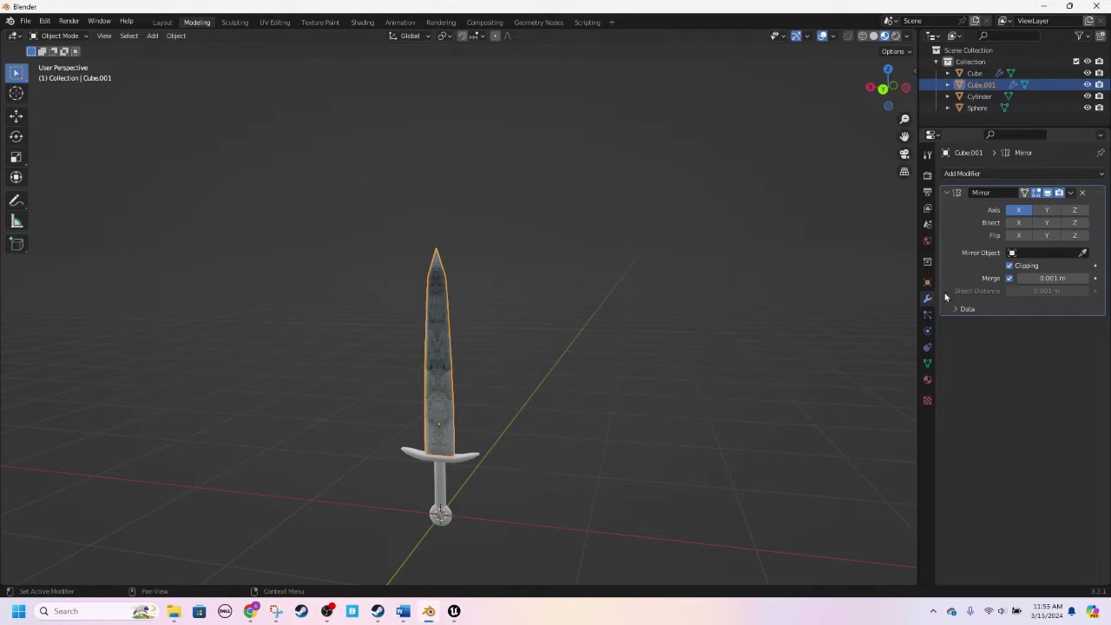
left_click(1071, 191)
left_click(1033, 206)
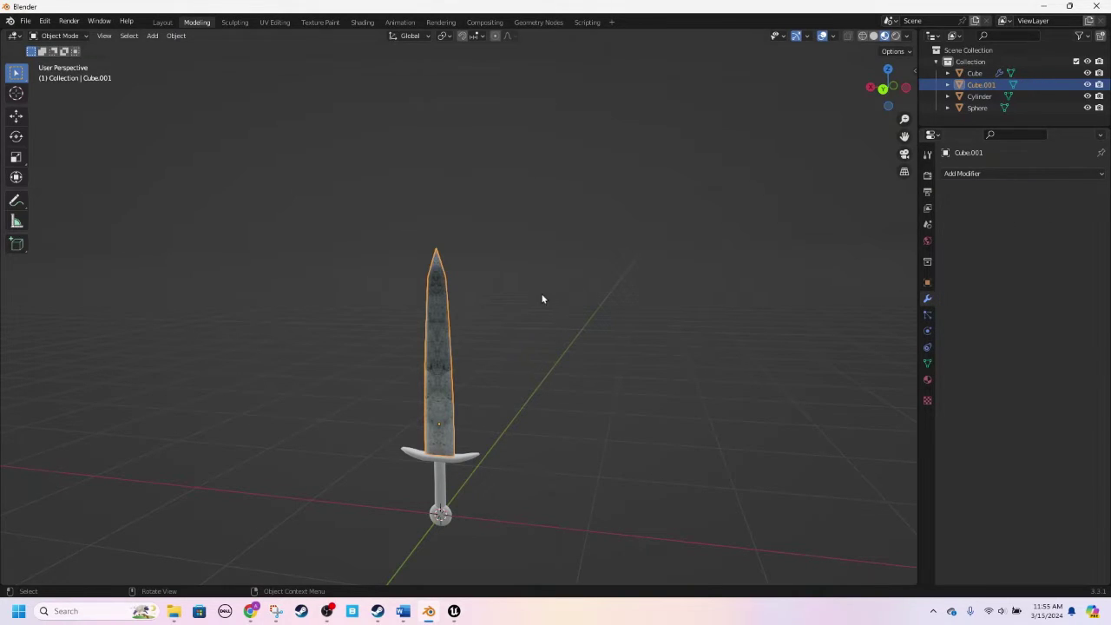
Step: Open the UV Editing workspace, select the blade's faces in the back view and unwrap them onto Iron.jpg
scroll(538, 304, "up", 3)
left_click(486, 358)
left_click(432, 365)
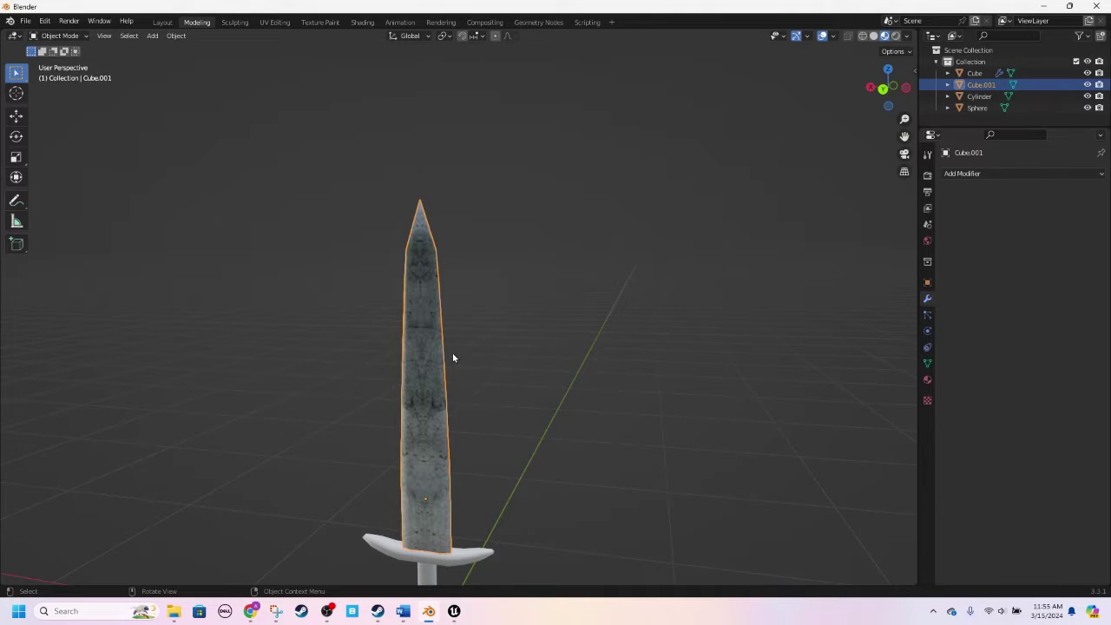
left_click(266, 23)
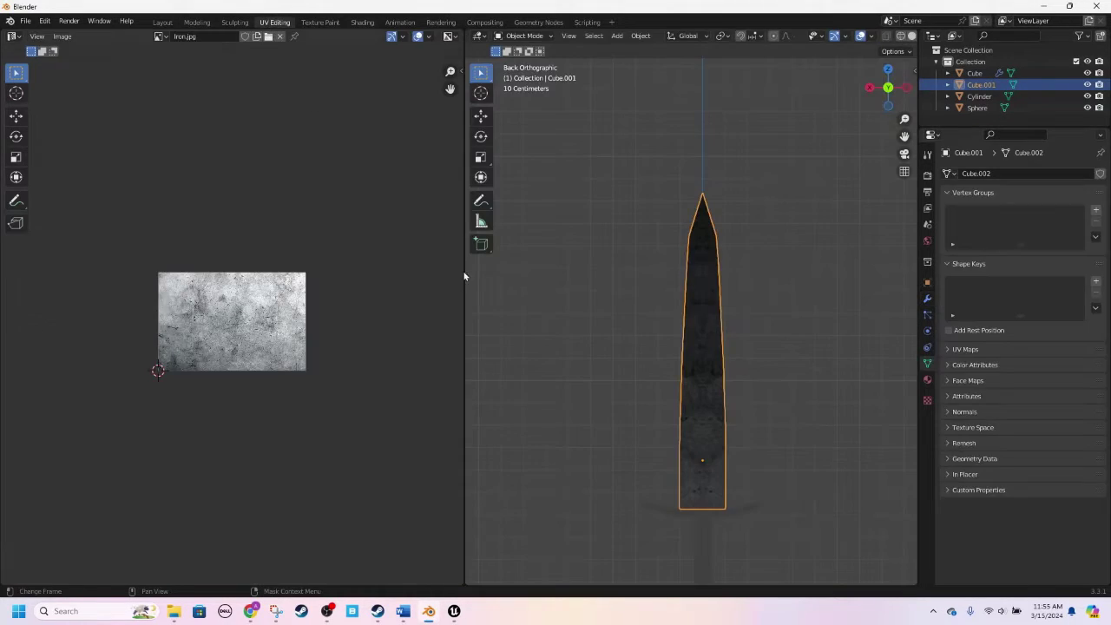
left_click(626, 263)
key("Tab")
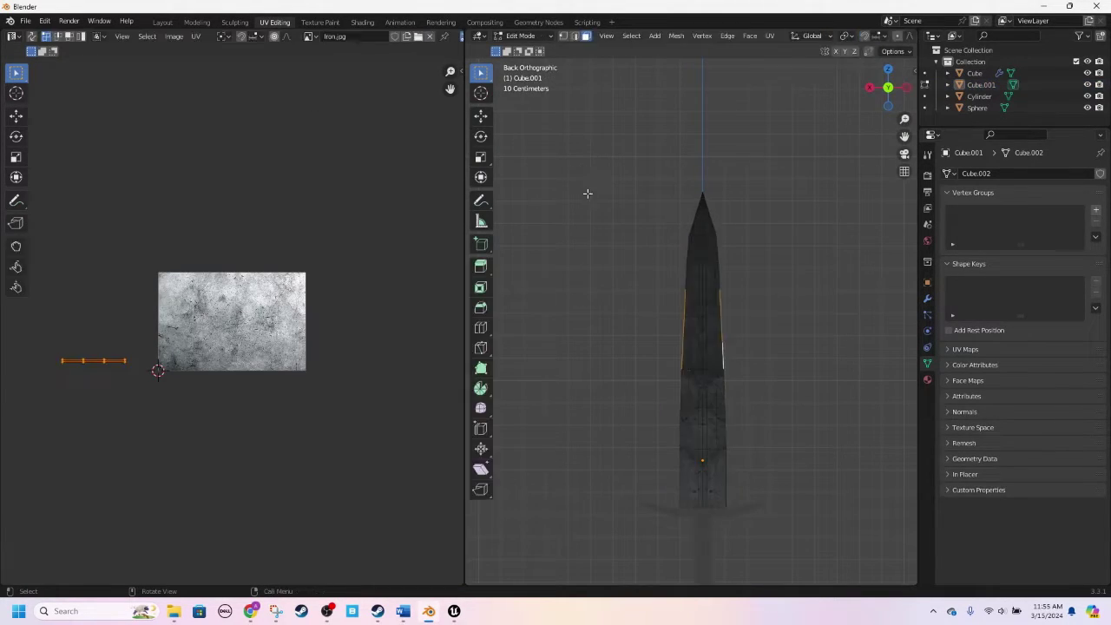
left_click(647, 264)
left_click_drag(766, 159, 594, 490)
left_click(770, 36)
left_click(783, 48)
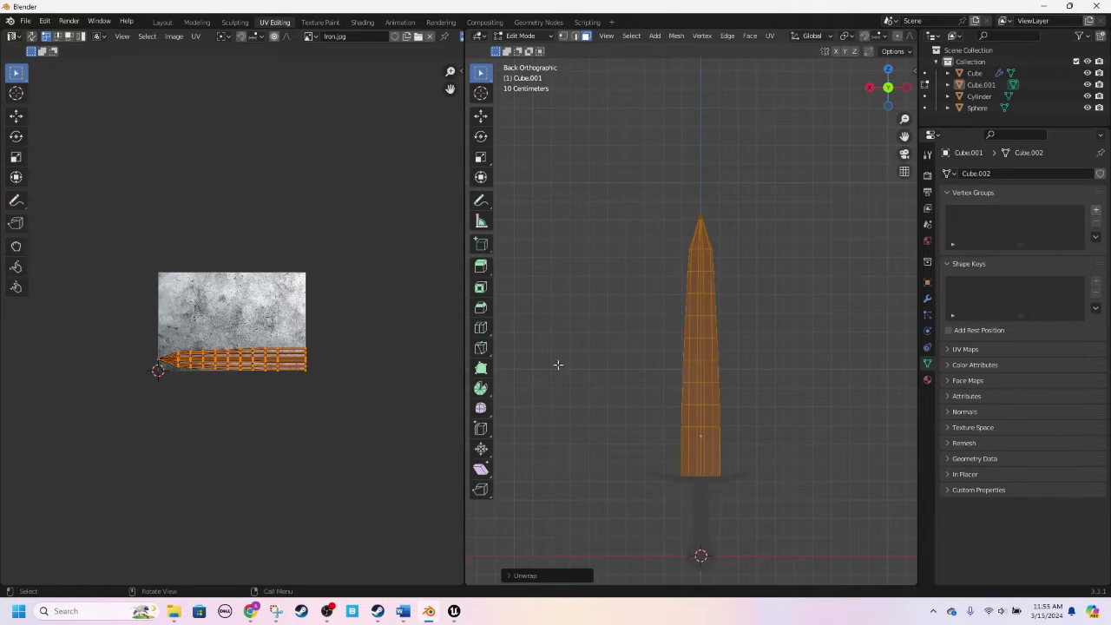
Step: Leave Edit Mode and show the UV Editing viewport in Material Preview shading to check the unwrapped blade
scroll(657, 349, "up", 3)
scroll(657, 349, "down", 2)
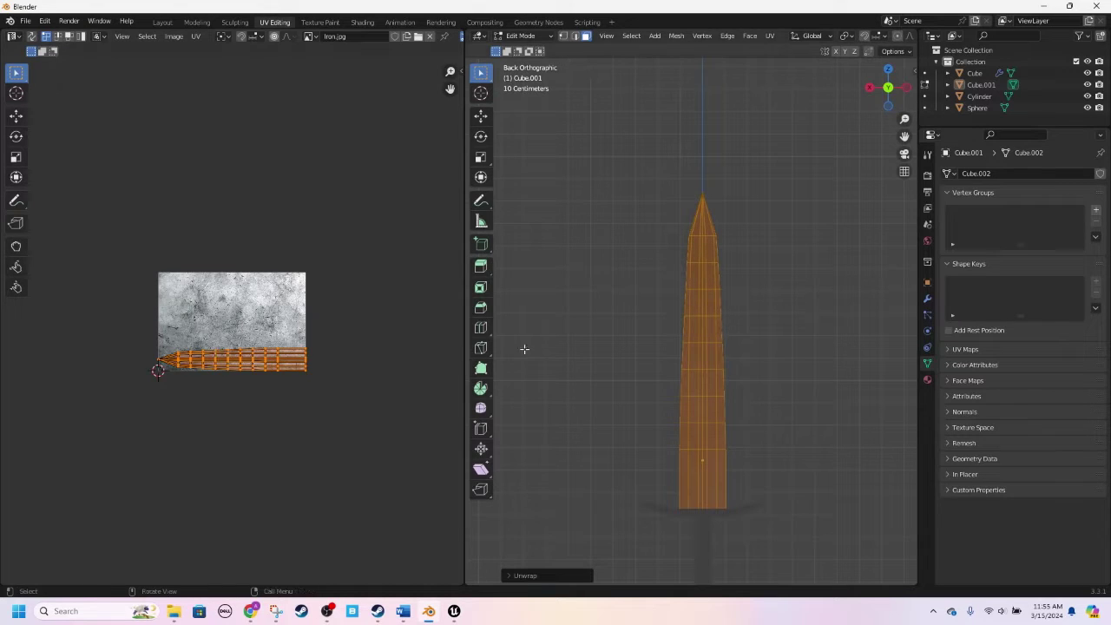
scroll(569, 355, "down", 2, "shift")
key("Tab")
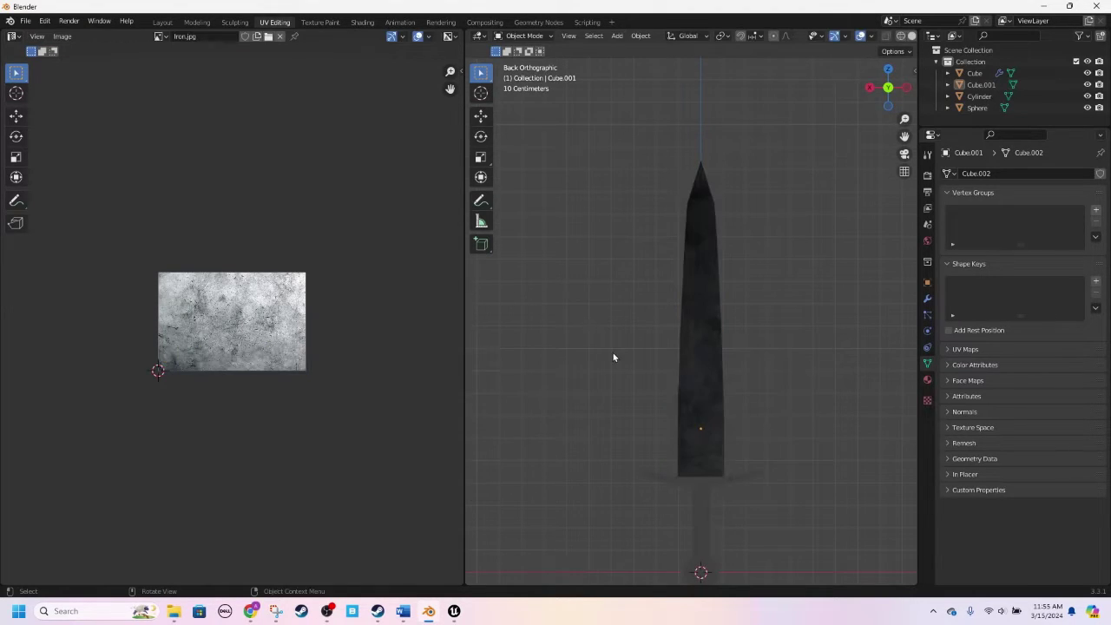
scroll(611, 358, "up", 3)
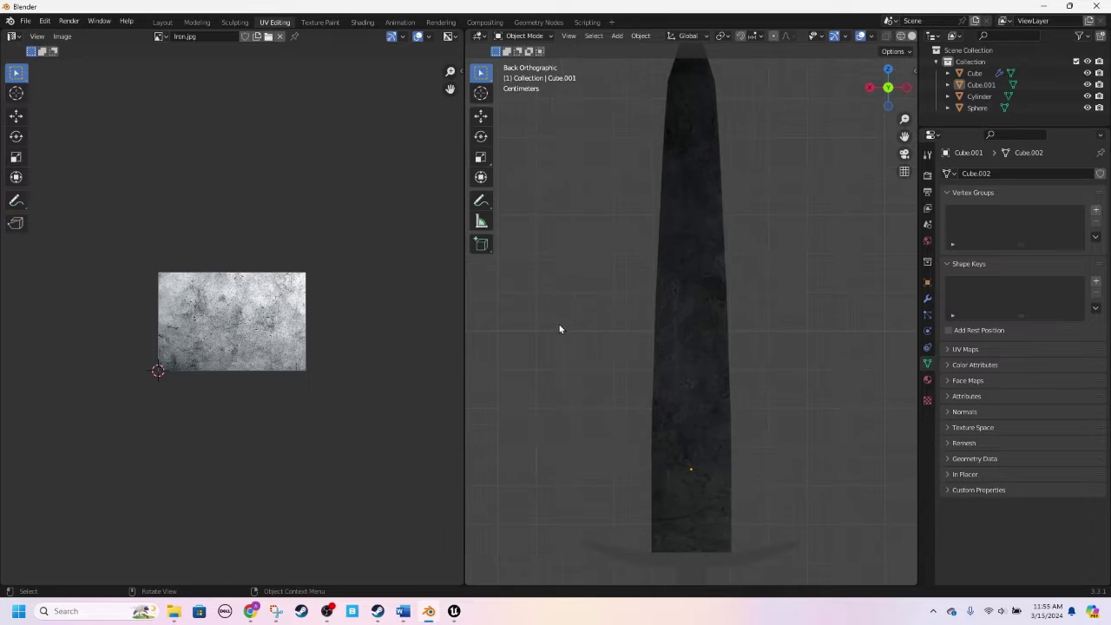
scroll(535, 336, "down", 1)
key("z")
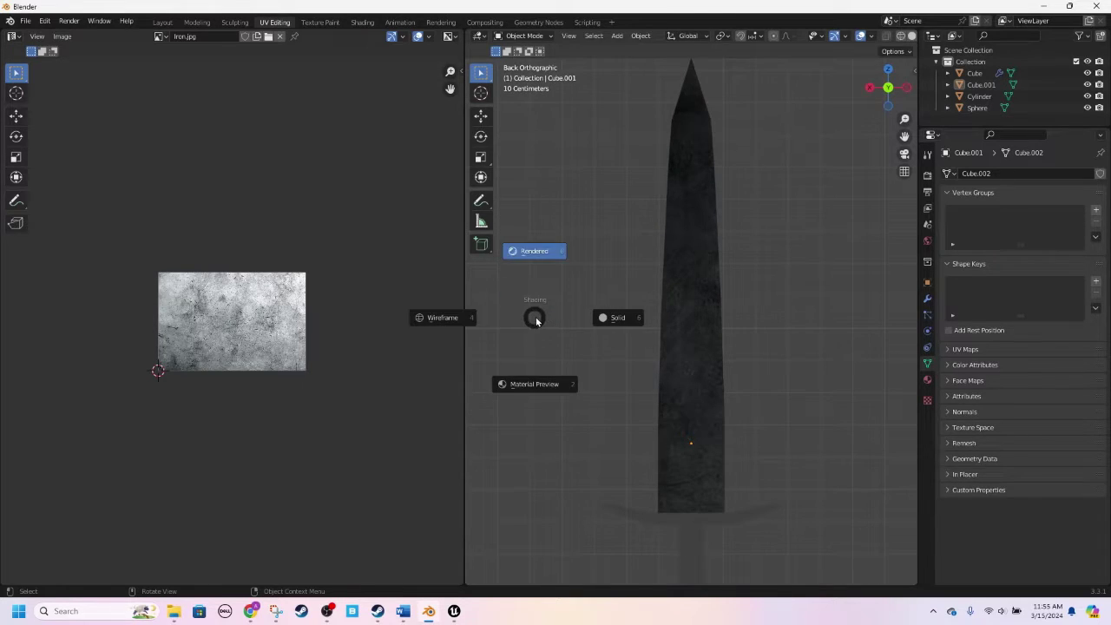
left_click(528, 363)
scroll(576, 319, "down", 3)
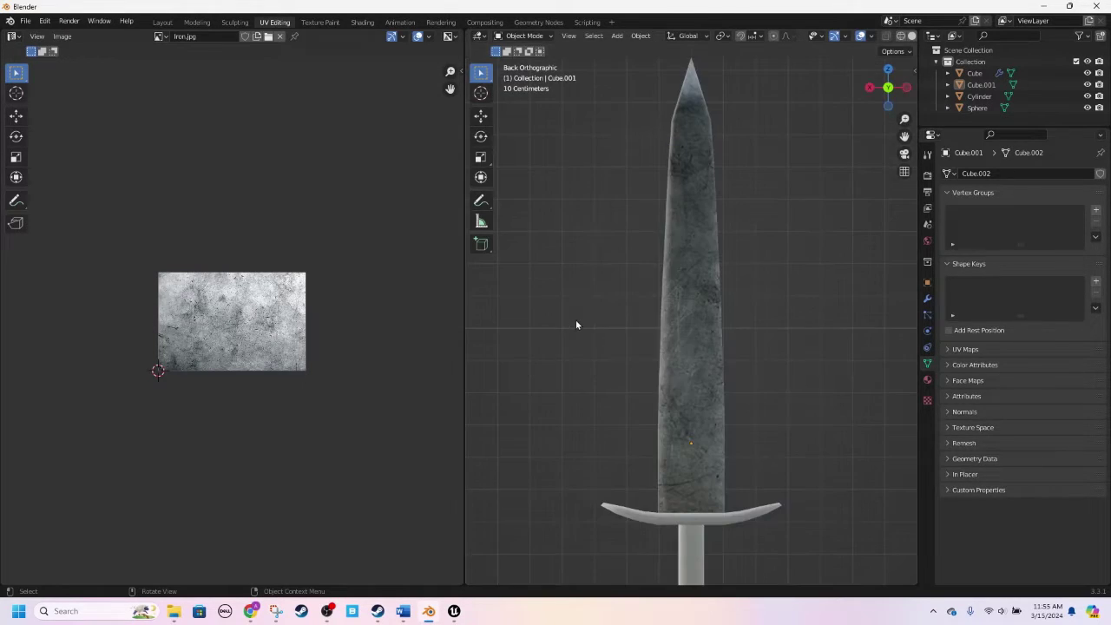
Step: Compare the blade in other viewport shading modes and return to Material Preview
key("z")
left_click(634, 325)
key("z")
left_click(560, 323)
key("z")
left_click(609, 358)
scroll(609, 359, "up", 3)
Step: Select the blade's back faces and move their UV layout along Y to a different area of Iron.jpg
key("Tab")
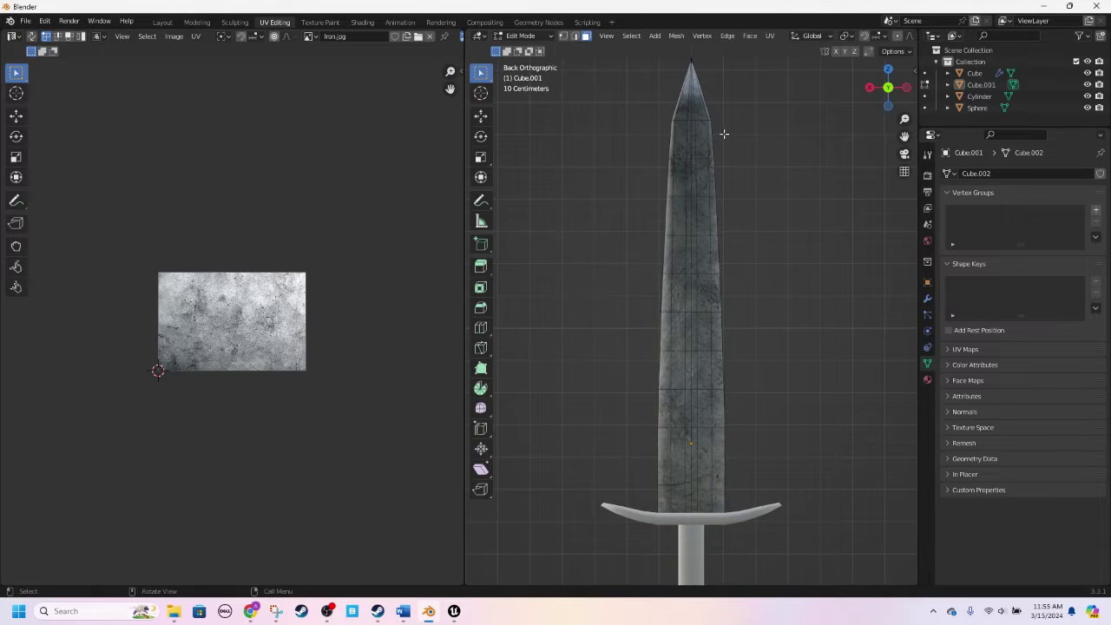
key("Tab")
key("Tab")
scroll(735, 102, "down", 1)
left_click_drag(744, 84, 577, 481)
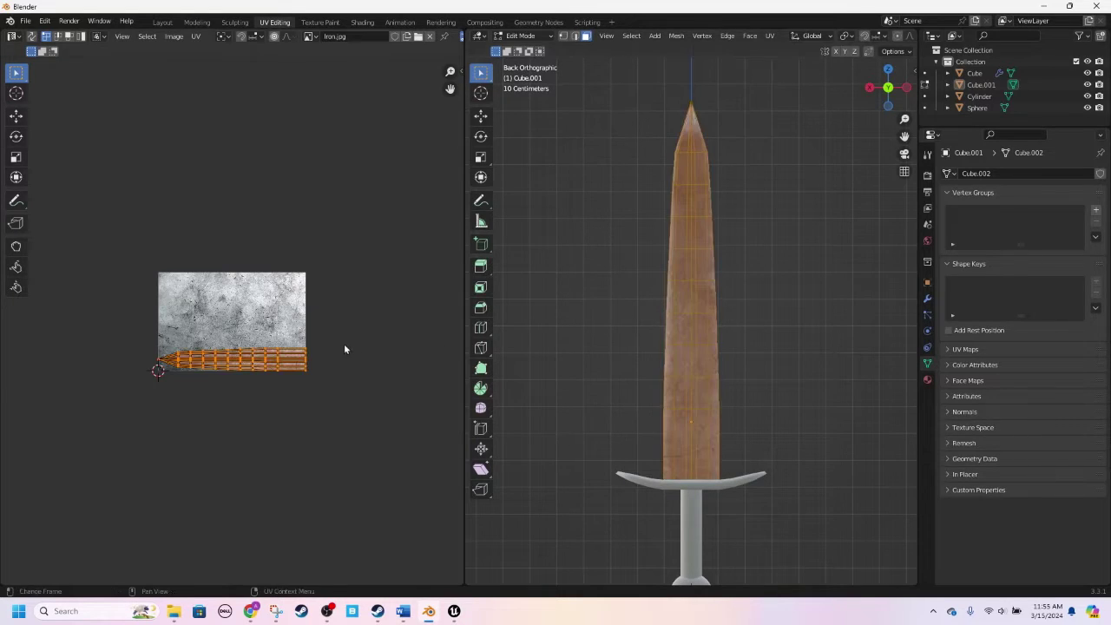
scroll(202, 352, "up", 4)
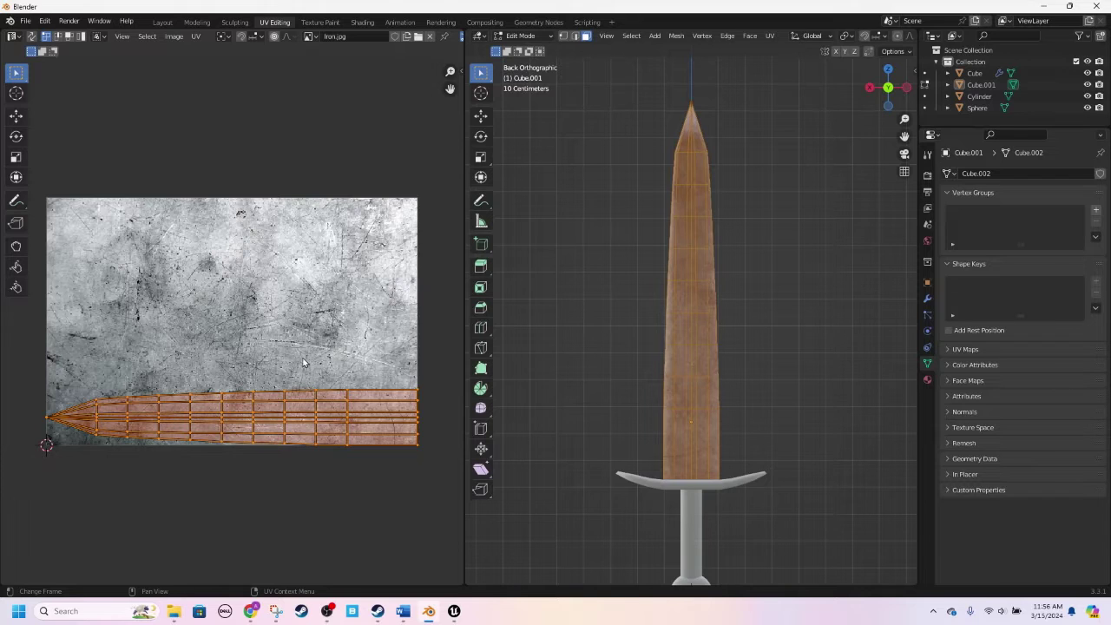
key("g")
key("y")
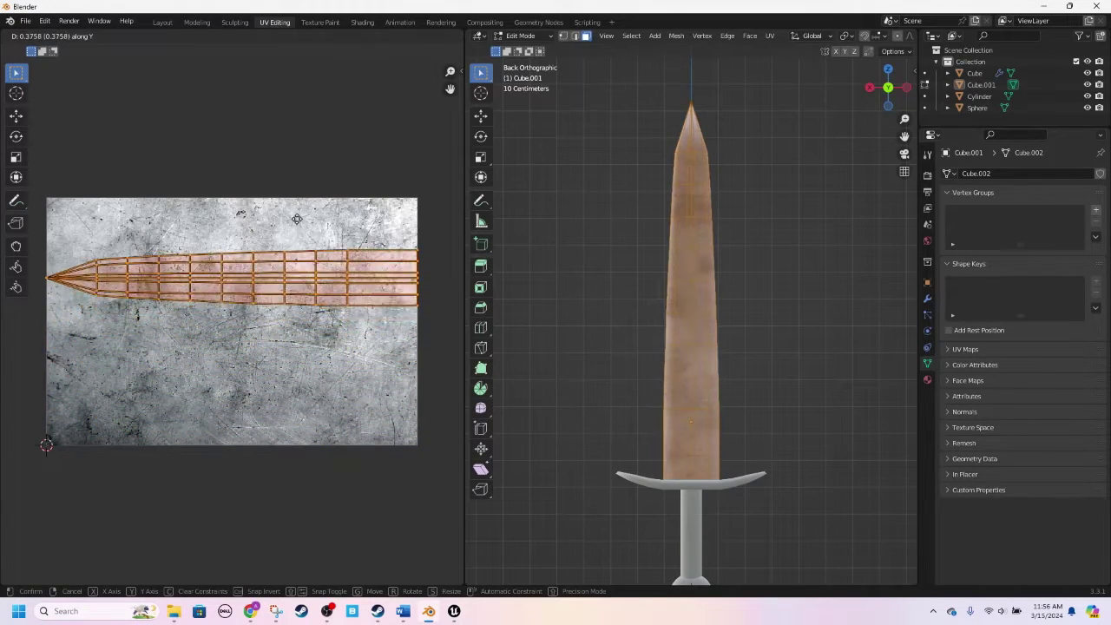
left_click(291, 287)
left_click(628, 338)
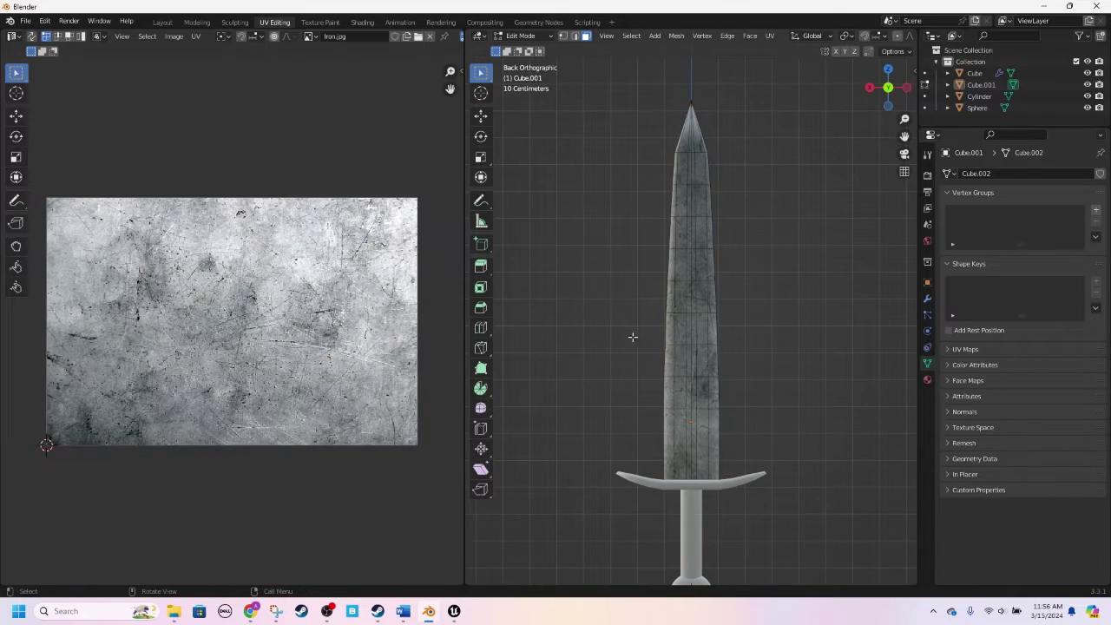
key("Tab")
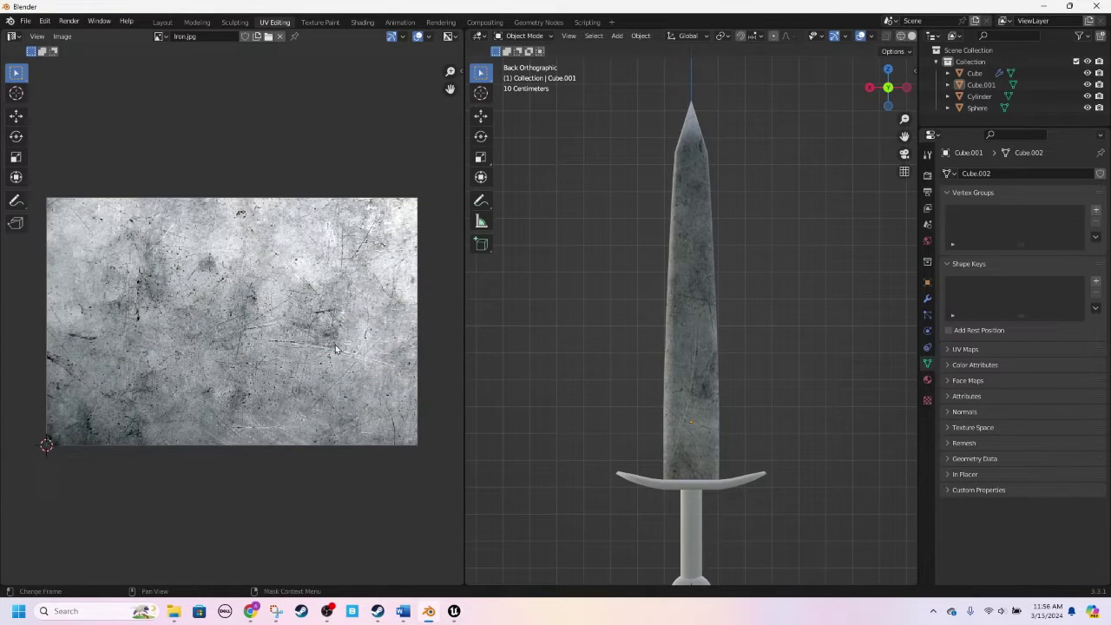
Step: Switch to the front view, select the blade's front faces and unwrap them onto Iron.jpg
left_click(889, 88)
left_click(710, 238)
key("Tab")
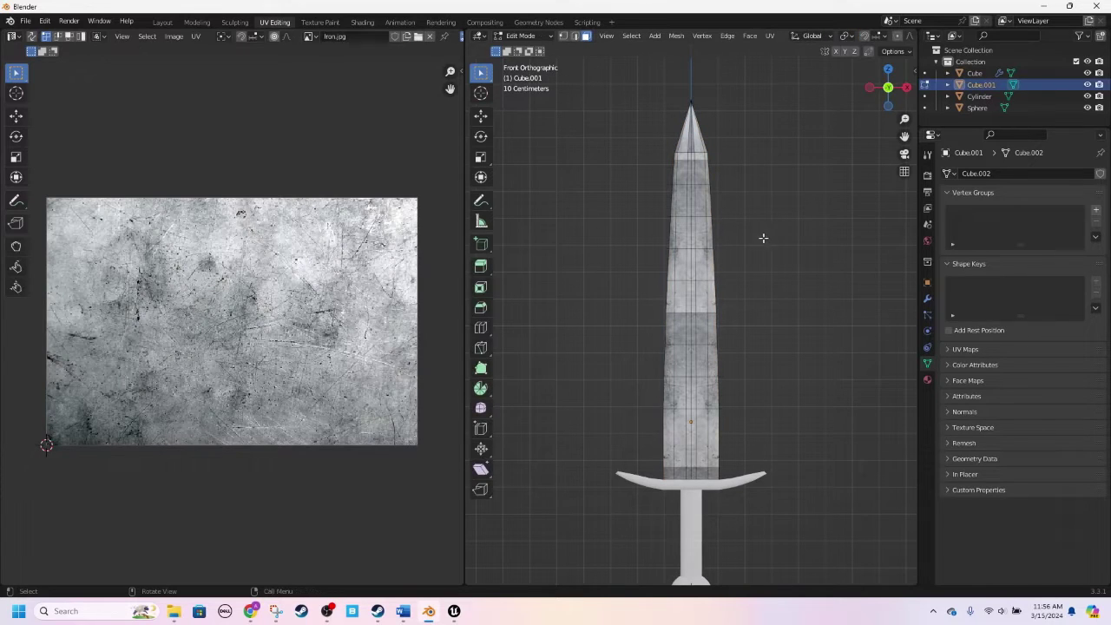
left_click_drag(755, 69, 657, 455)
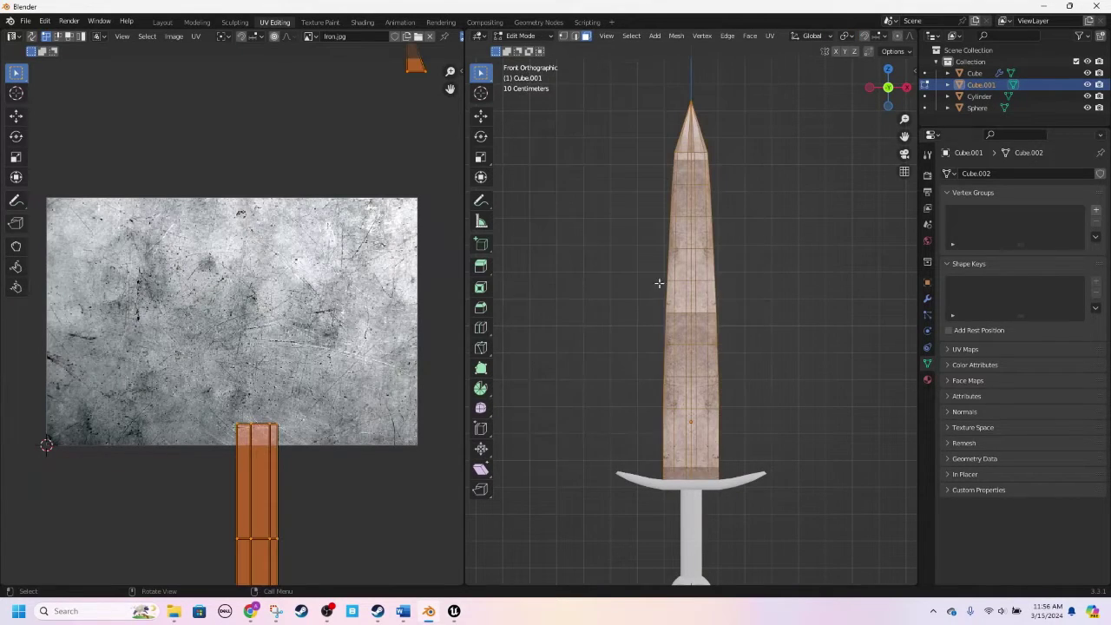
left_click(771, 35)
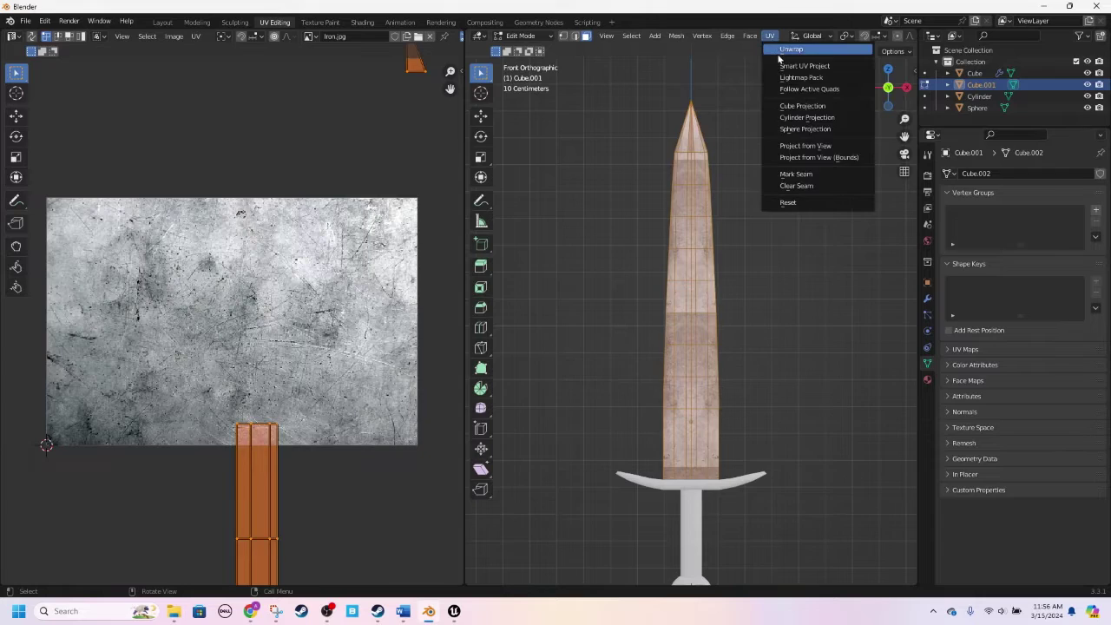
left_click(778, 54)
key("Tab")
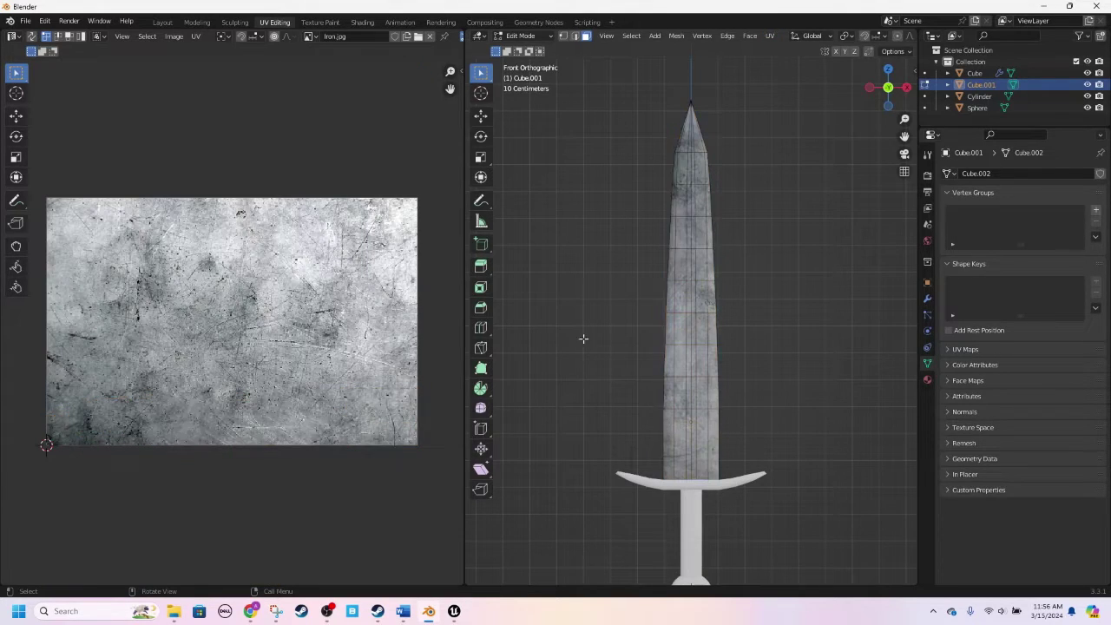
Step: Select and unwrap the blade's narrow side faces in the left view, and switch to the right view
left_click(870, 89)
key("Tab")
left_click_drag(729, 89, 594, 432)
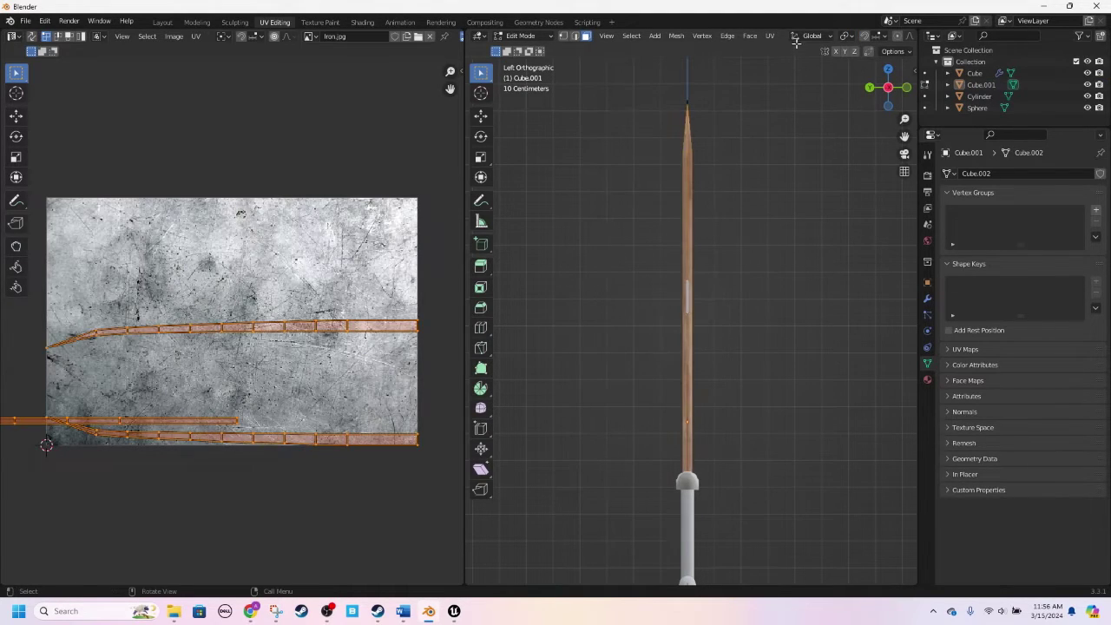
left_click(771, 36)
left_click(779, 51)
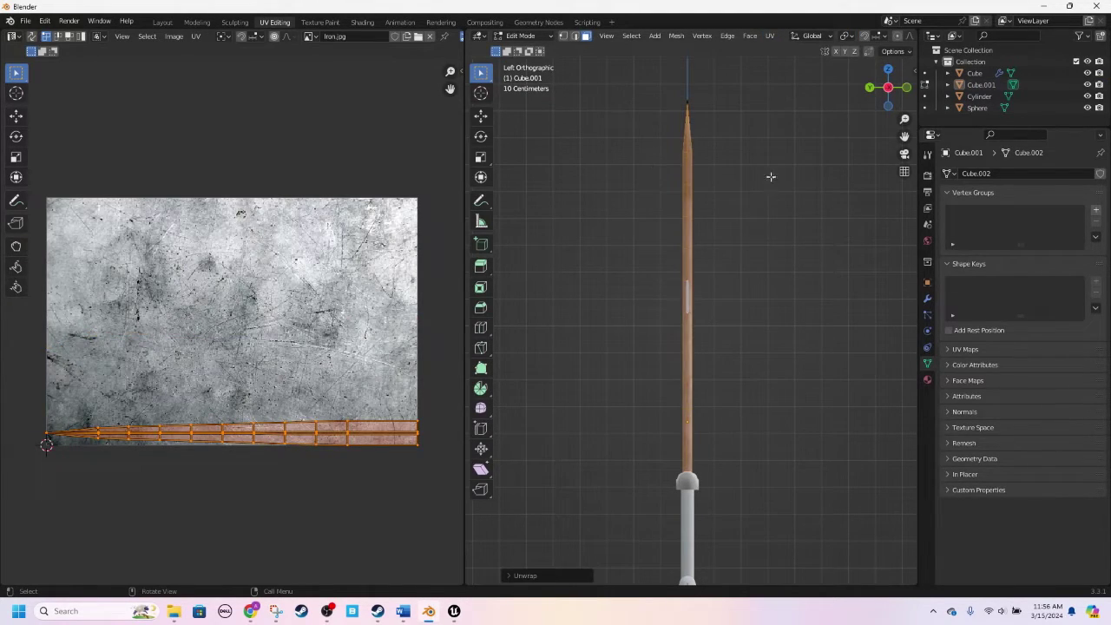
left_click(888, 87)
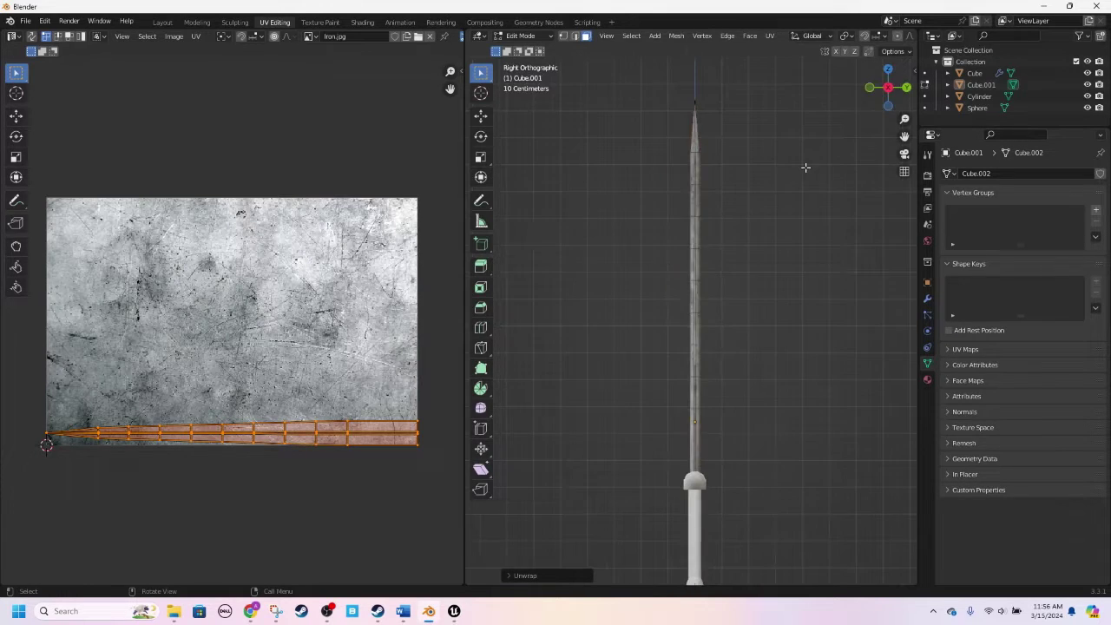
Step: Select and unwrap the blade's narrow side faces in the right view, and move their UV layout up along Y on Iron.jpg
left_click_drag(735, 94, 588, 431)
left_click(770, 36)
left_click(779, 50)
key("a")
key("g")
key("y")
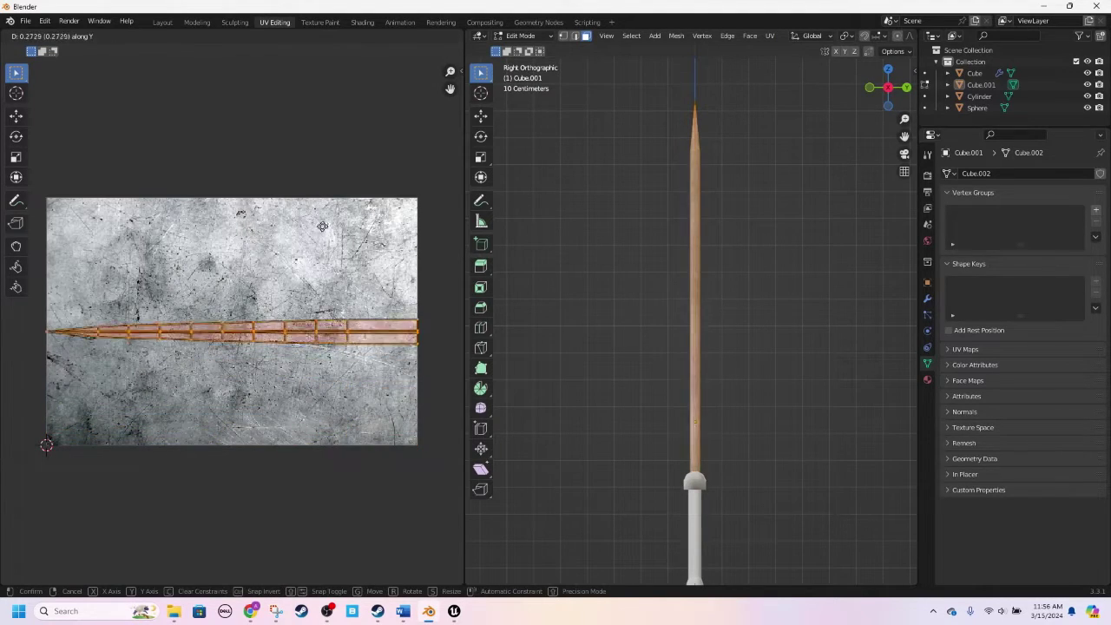
left_click(305, 112)
key("Tab")
Step: Examine the iron texture on the blade up close and from several sides in Object Mode
middle_click_drag(614, 257, 707, 301)
scroll(707, 302, "up", 4)
middle_click_drag(660, 362, 614, 340)
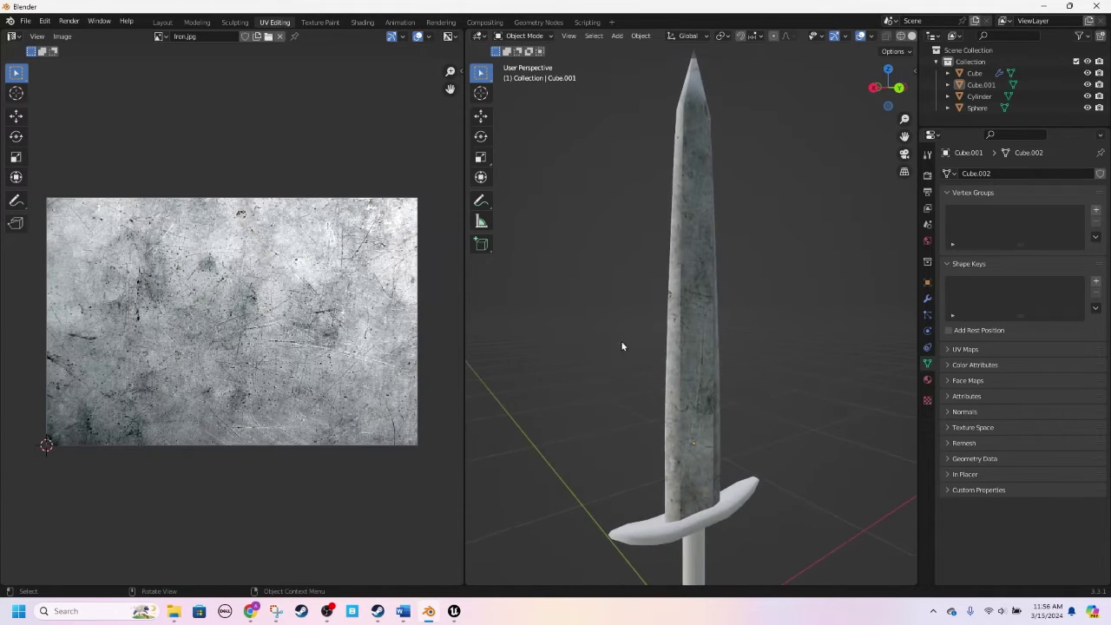
scroll(686, 331, "up", 5)
scroll(662, 295, "down", 5)
middle_click_drag(694, 303, 773, 303)
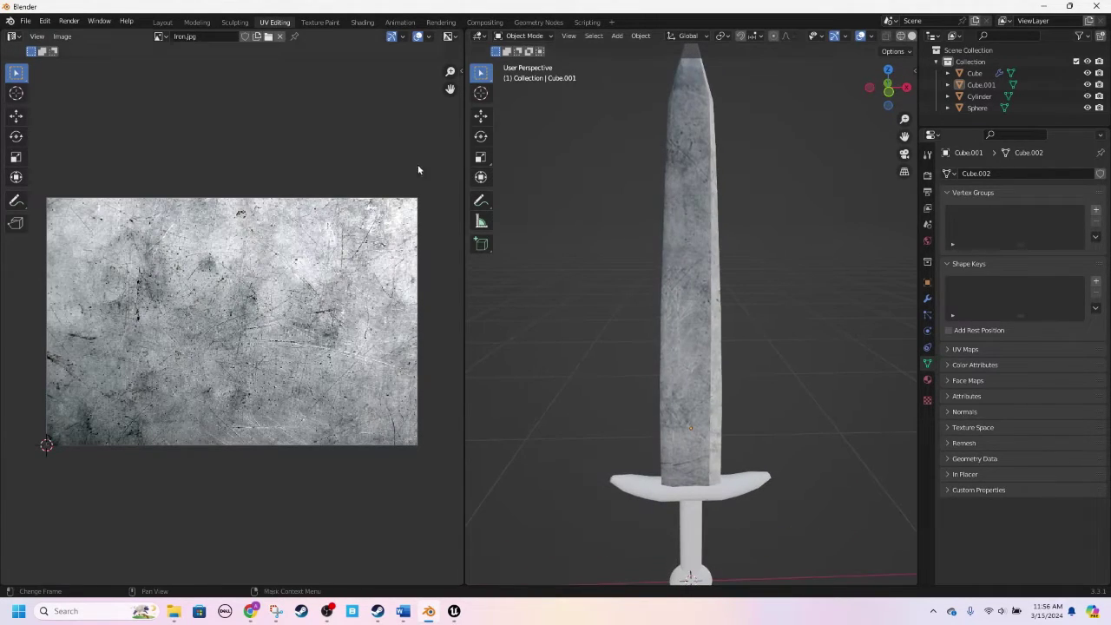
Step: Return to the Modeling workspace, select the crossguard and create a new material for it
left_click(197, 22)
middle_click_drag(513, 269, 541, 278)
left_click(435, 329)
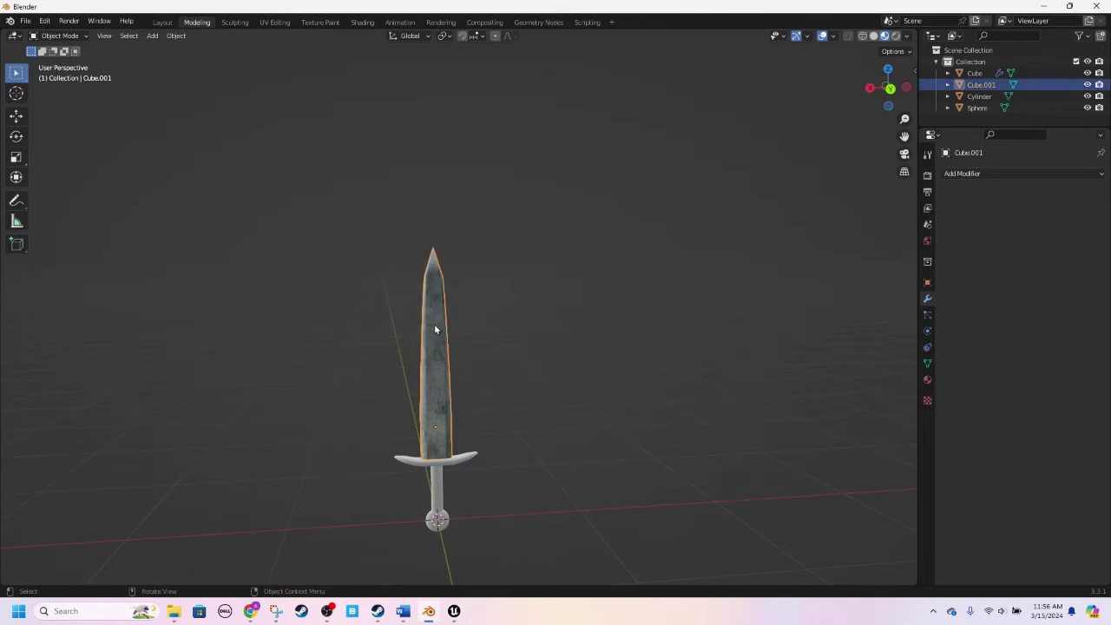
left_click(462, 463)
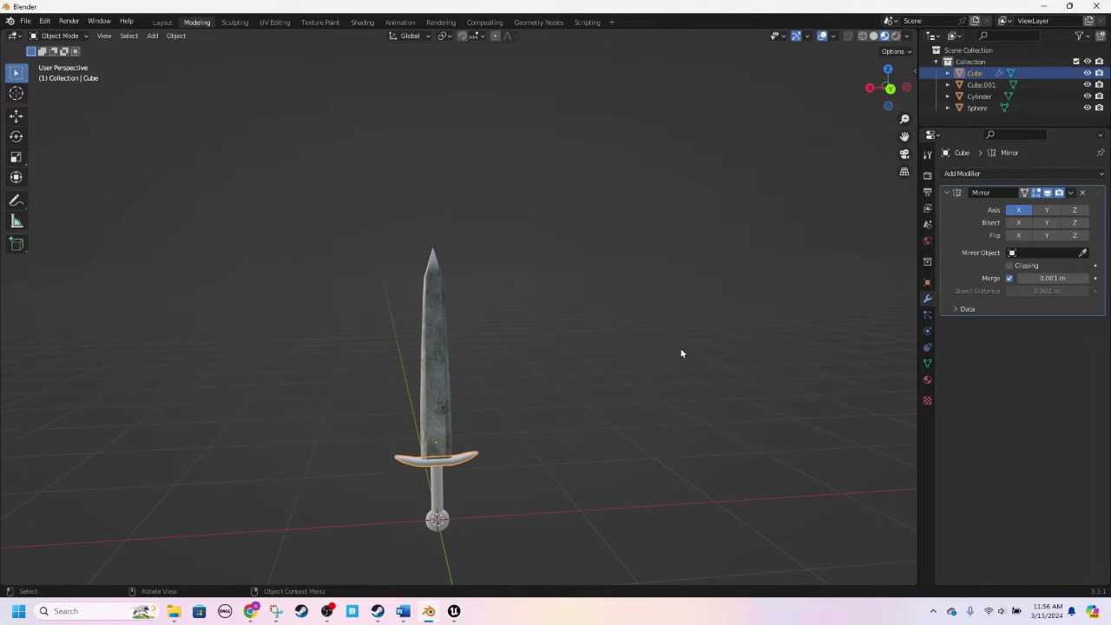
left_click(927, 380)
left_click(1024, 224)
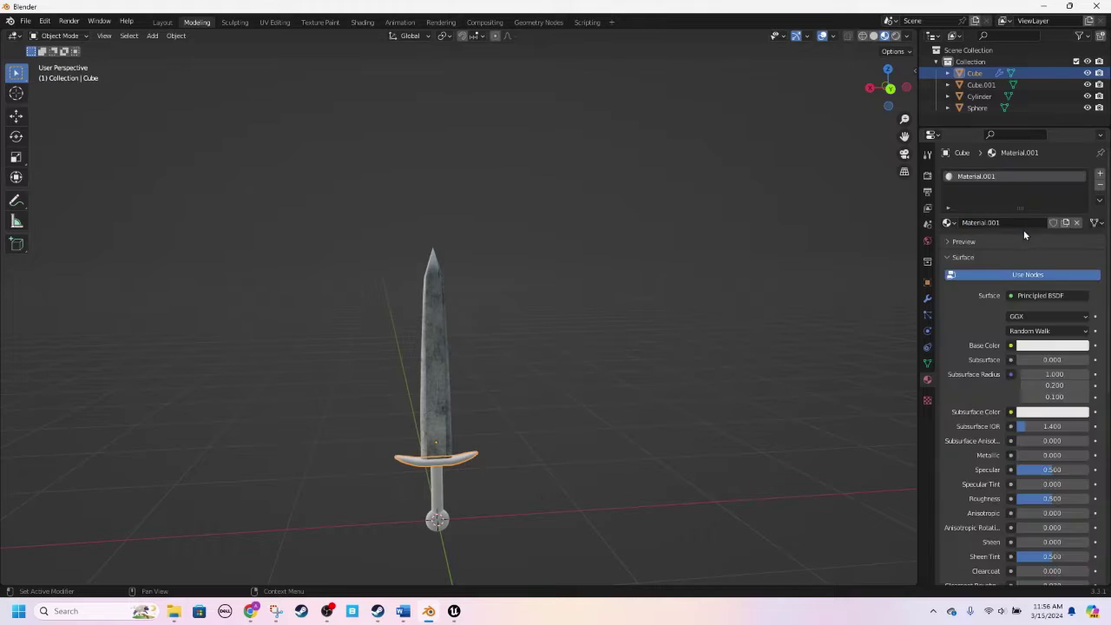
Step: Rename the crossguard's material to Guard
double_click(996, 177)
type("Hand")
key("BackSpace")
key("BackSpace")
key("BackSpace")
key("BackSpace")
type("Guard")
key("Return")
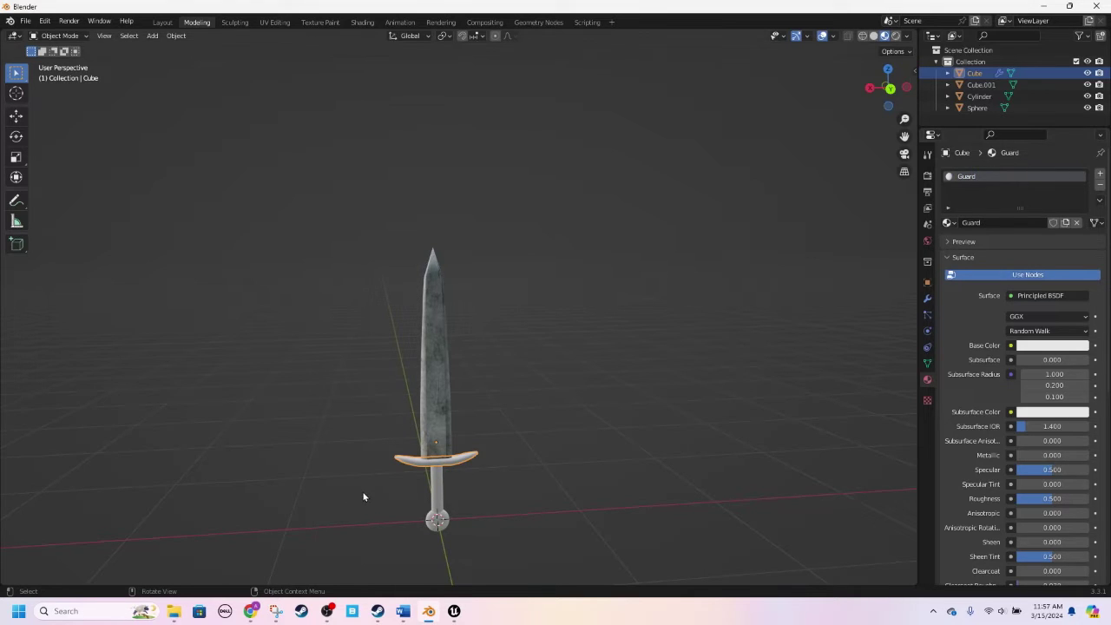
Step: Select the grip cylinder and assign it the existing Guard material
middle_click_drag(373, 451, 370, 340, "shift")
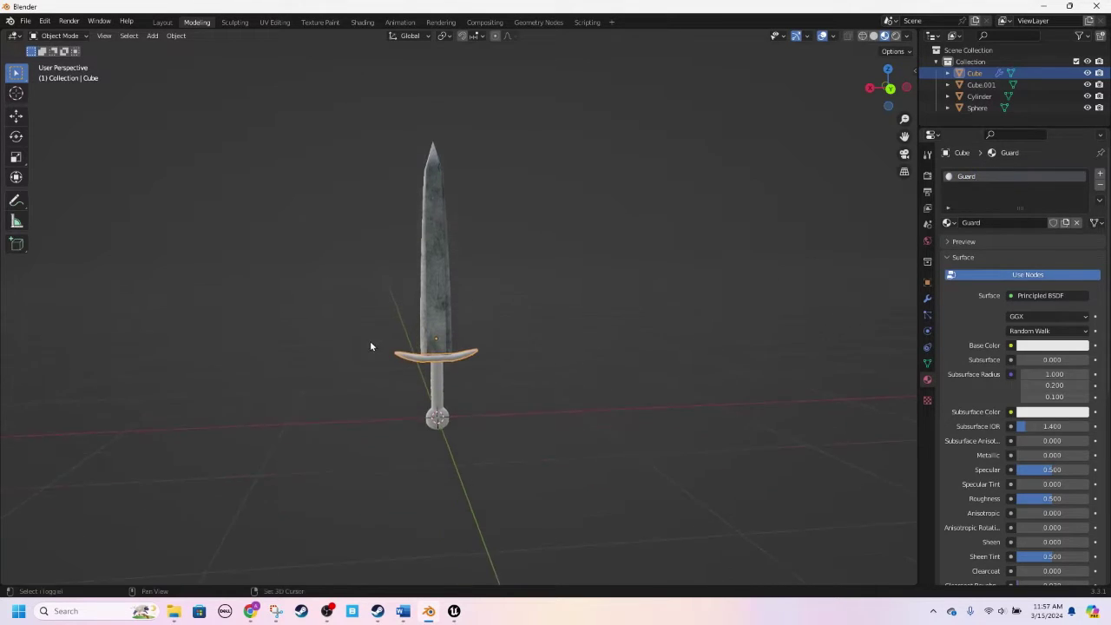
scroll(420, 382, "up", 3)
left_click(419, 436)
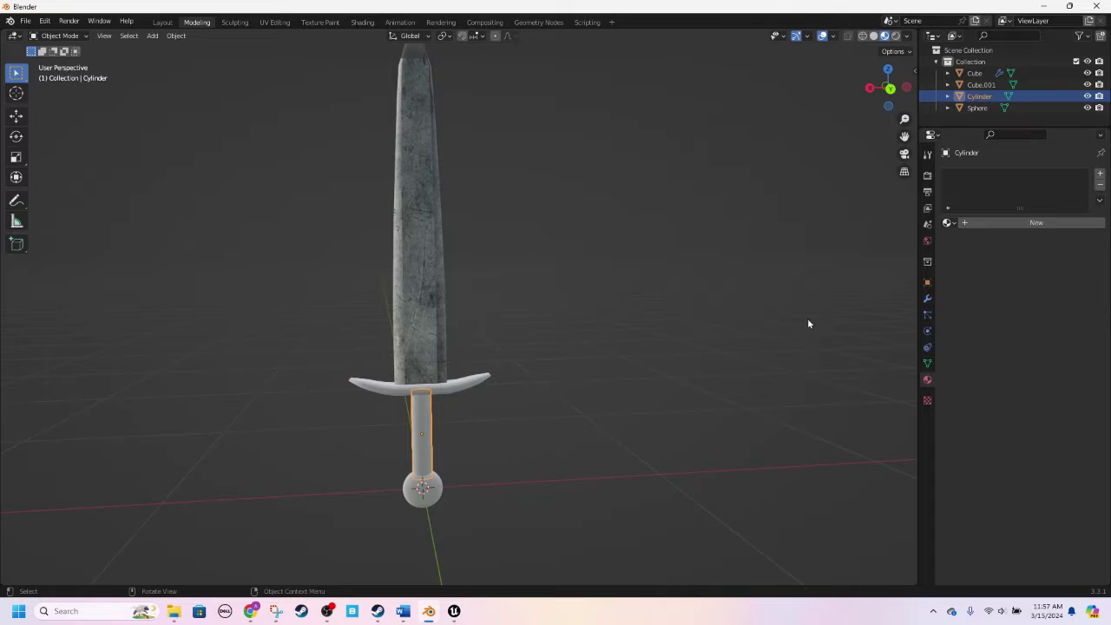
left_click(949, 223)
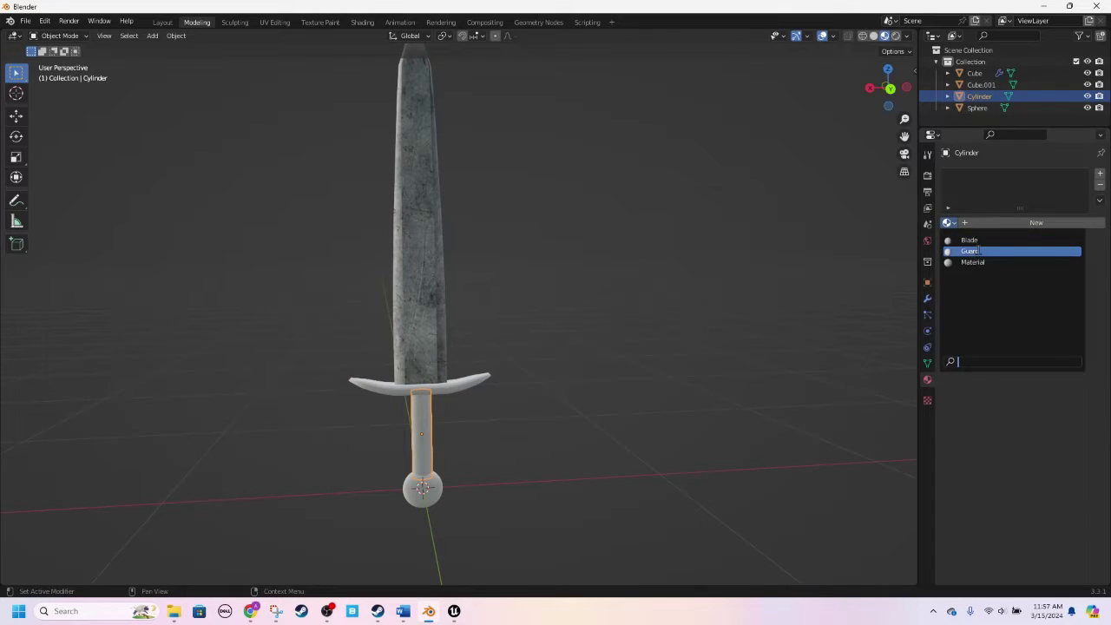
left_click(970, 251)
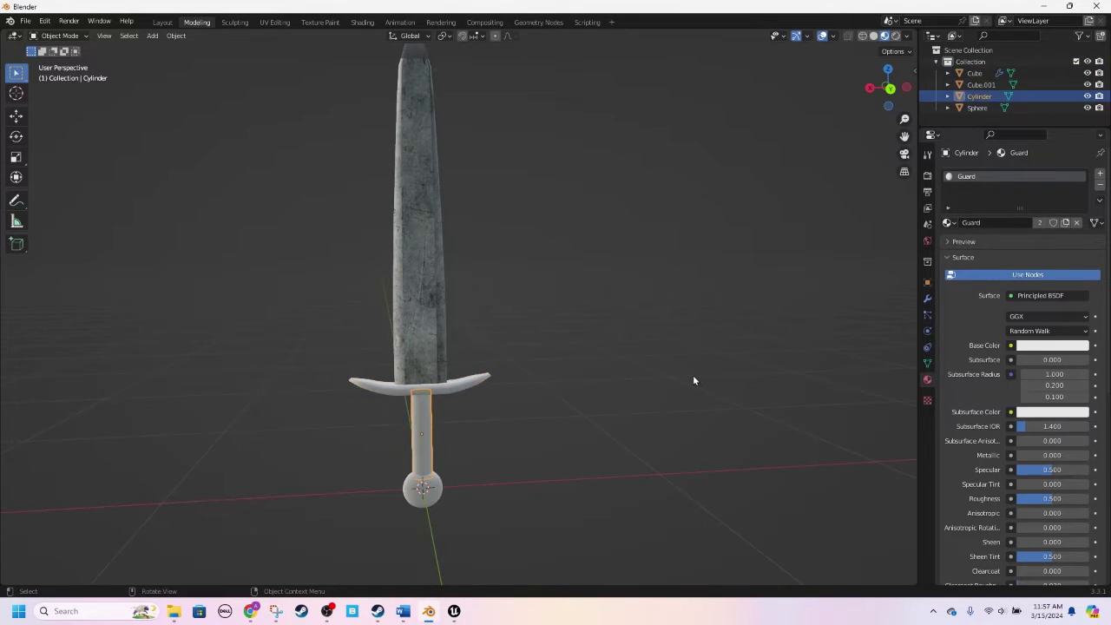
Step: Set the Guard material's base color to an image texture using Silver.jpg from the Unreal Engine Assets Textures\textures folder
left_click(1010, 346)
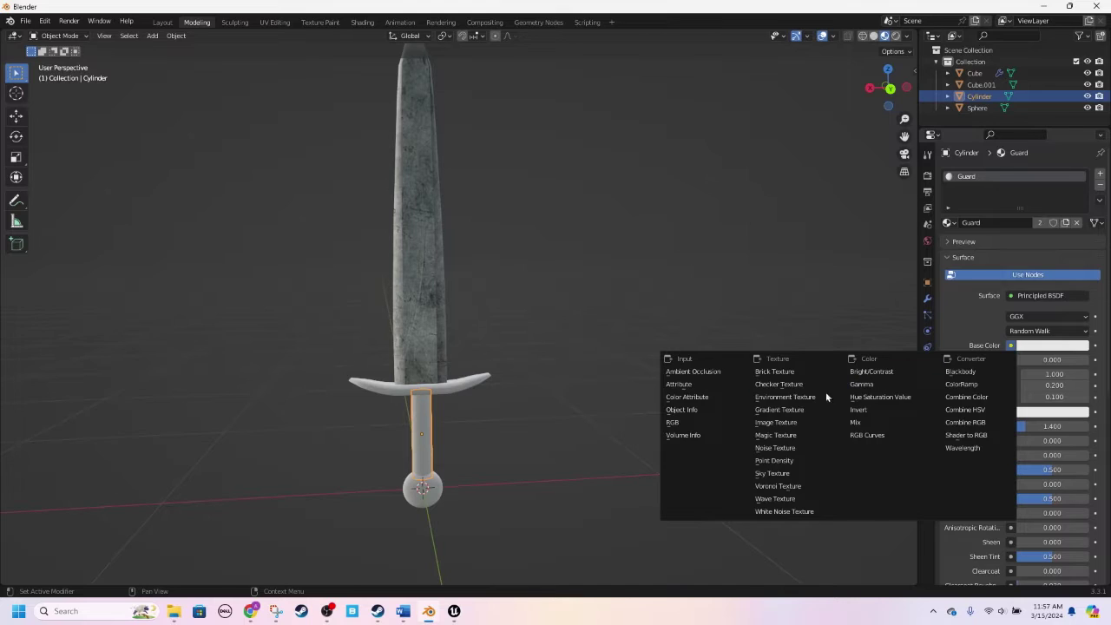
left_click(776, 422)
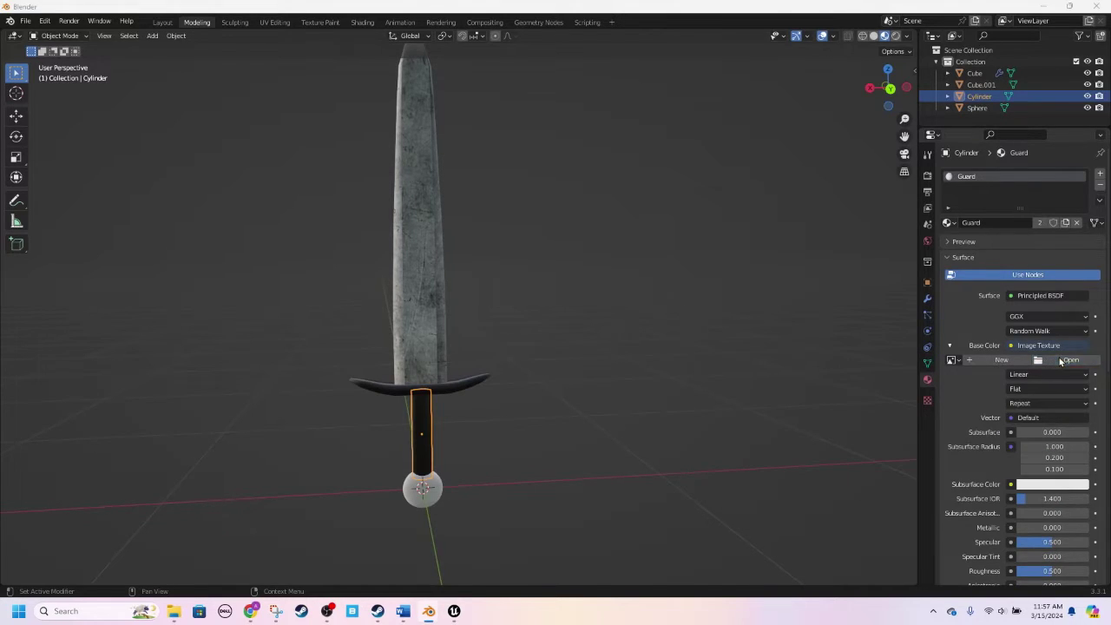
left_click(1064, 360)
left_click(69, 248)
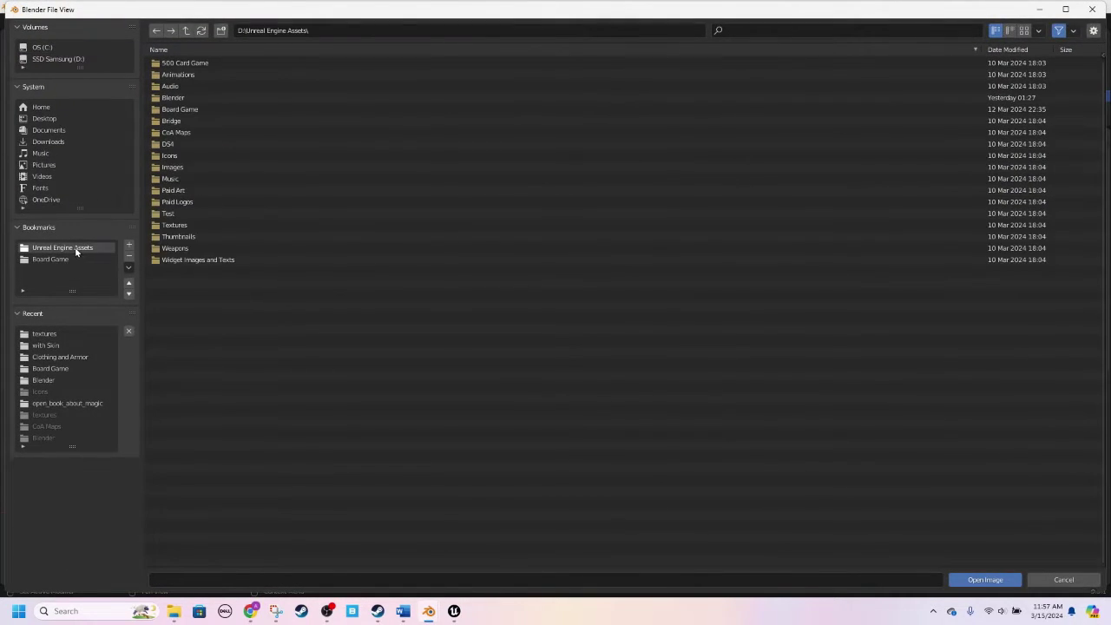
double_click(184, 227)
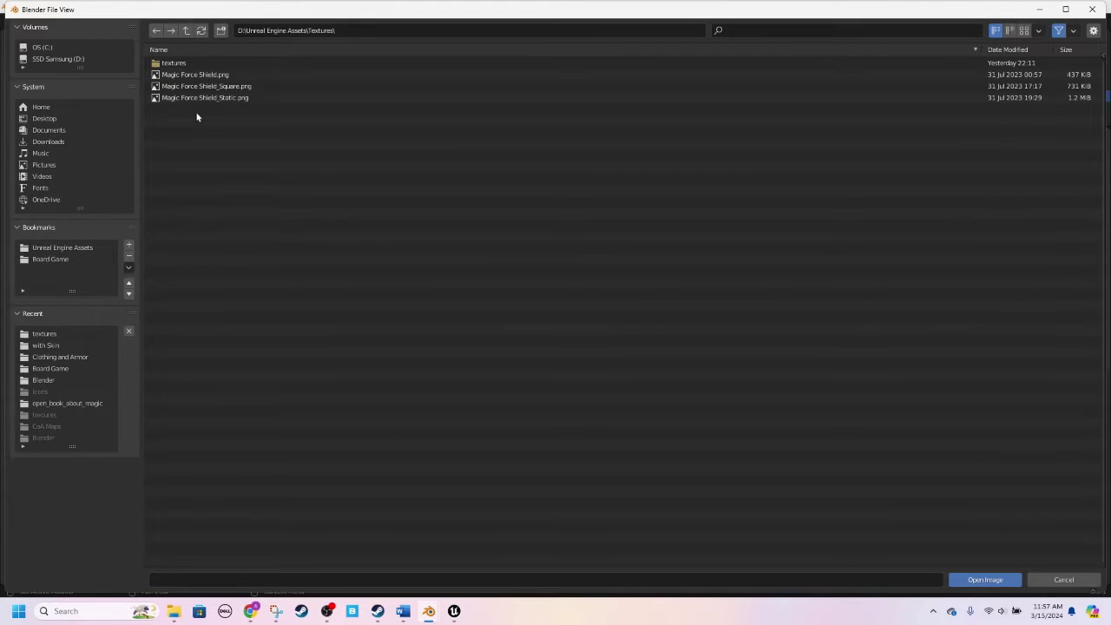
double_click(178, 64)
scroll(226, 307, "down", 5)
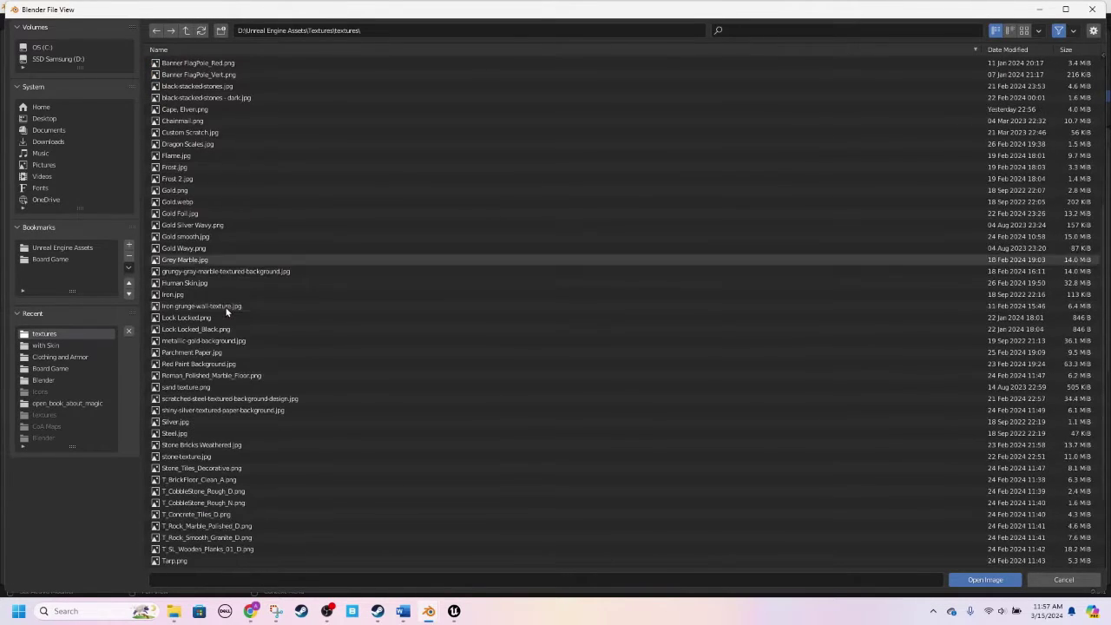
double_click(175, 422)
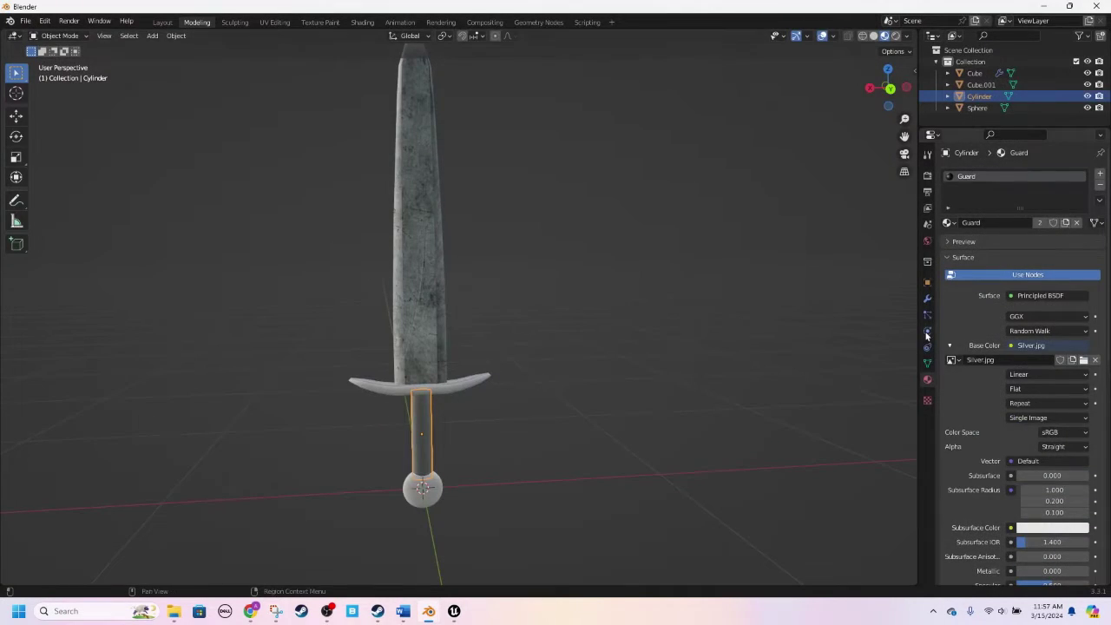
Step: Select the grip, enter Edit Mode and open it in the UV Editing workspace
left_click(508, 405)
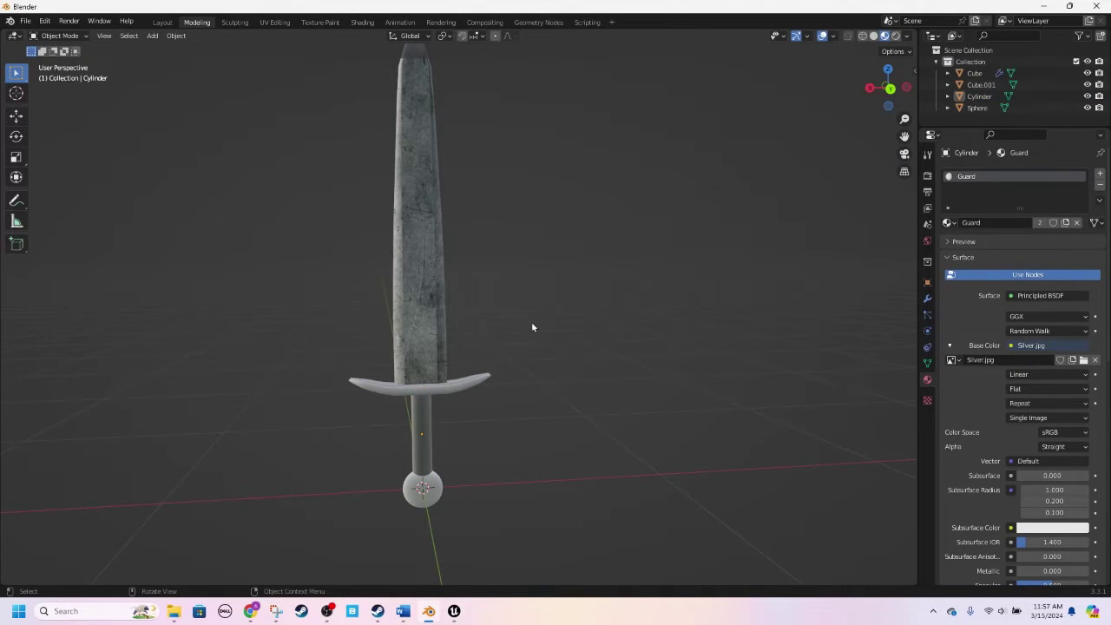
middle_click_drag(539, 323, 481, 359)
left_click(447, 388)
scroll(466, 392, "up", 2)
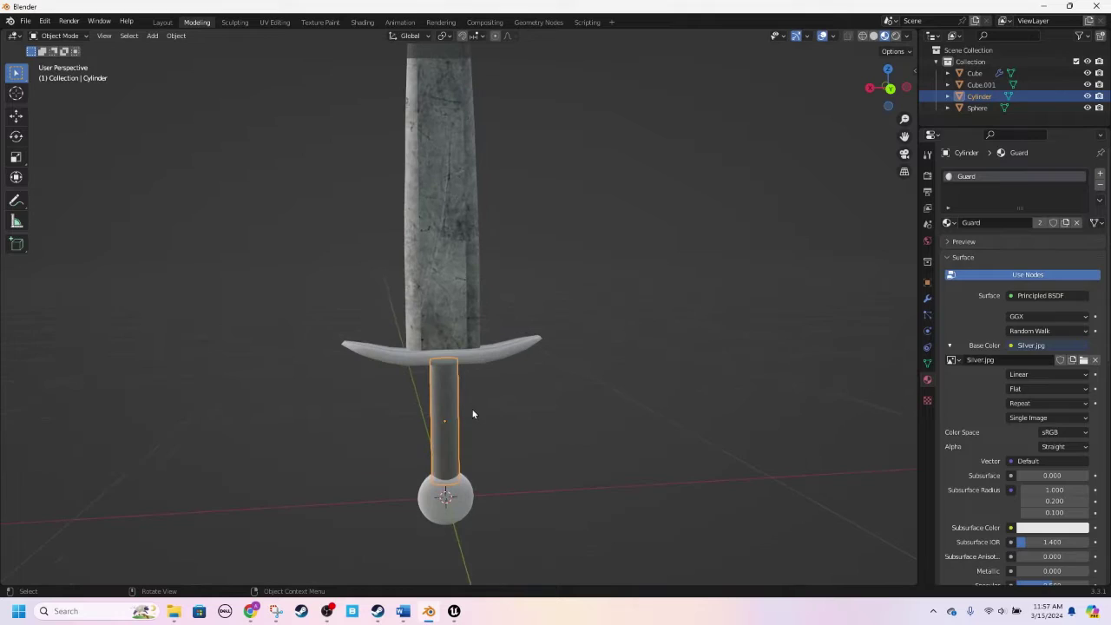
key("Tab")
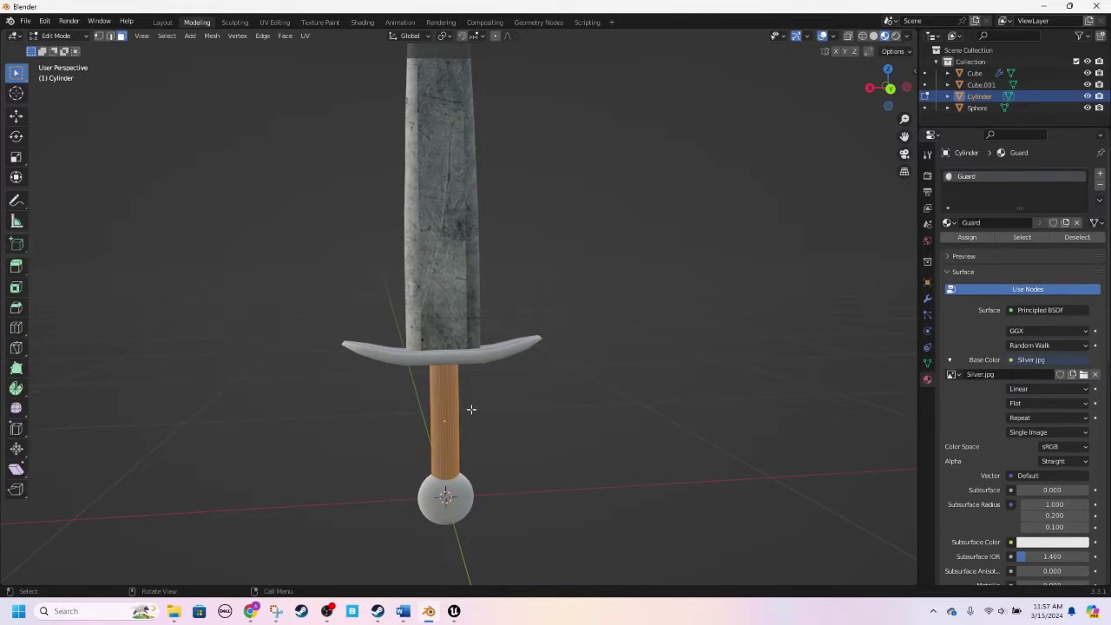
left_click(274, 23)
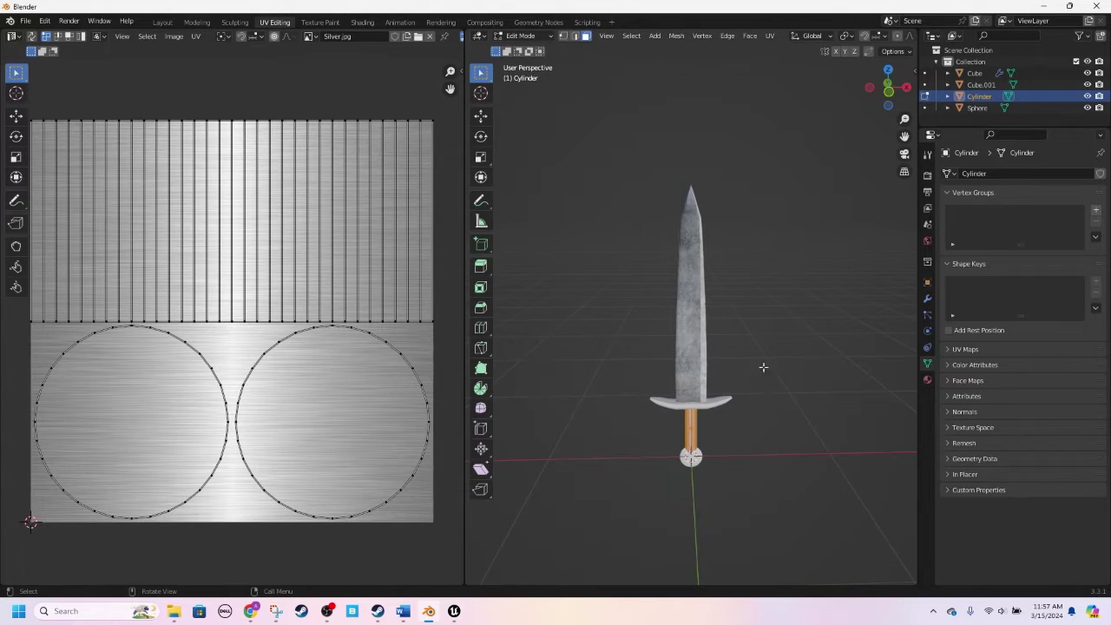
Step: Select the grip's front side faces in the front orthographic view
left_click(888, 96)
scroll(744, 355, "up", 4)
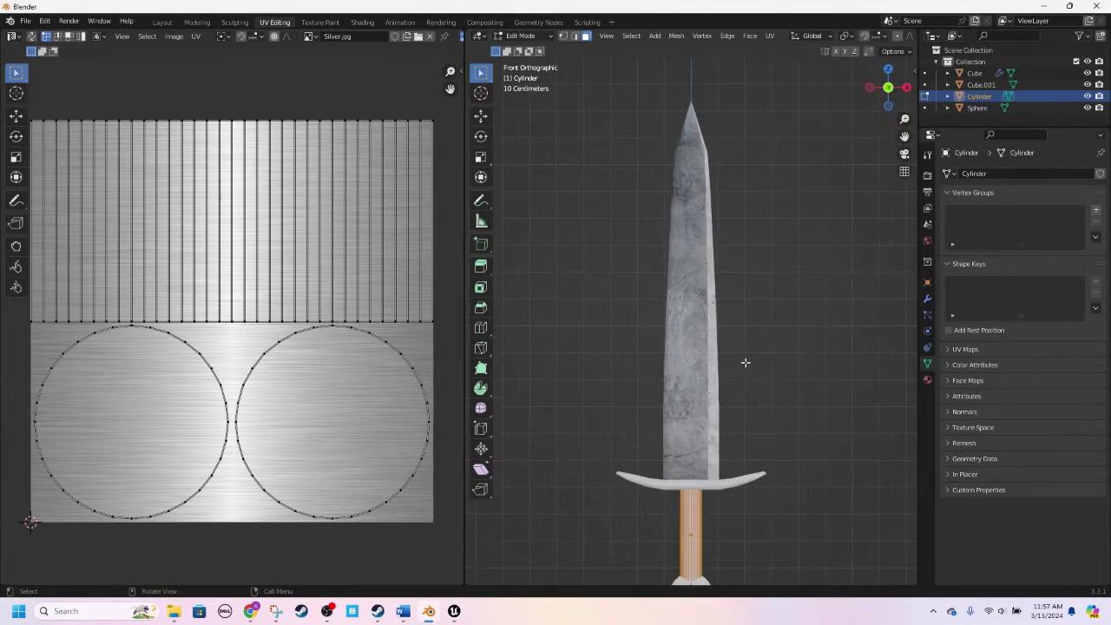
middle_click_drag(744, 355, 721, 124, "shift")
scroll(720, 282, "down", 1)
left_click(719, 282)
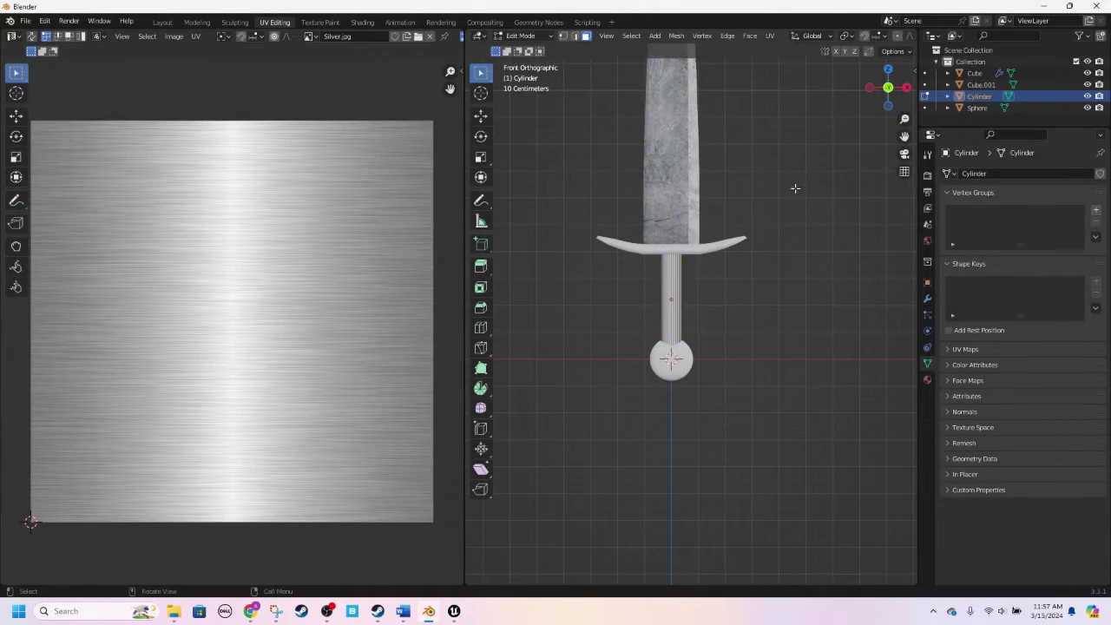
left_click_drag(723, 279, 520, 302)
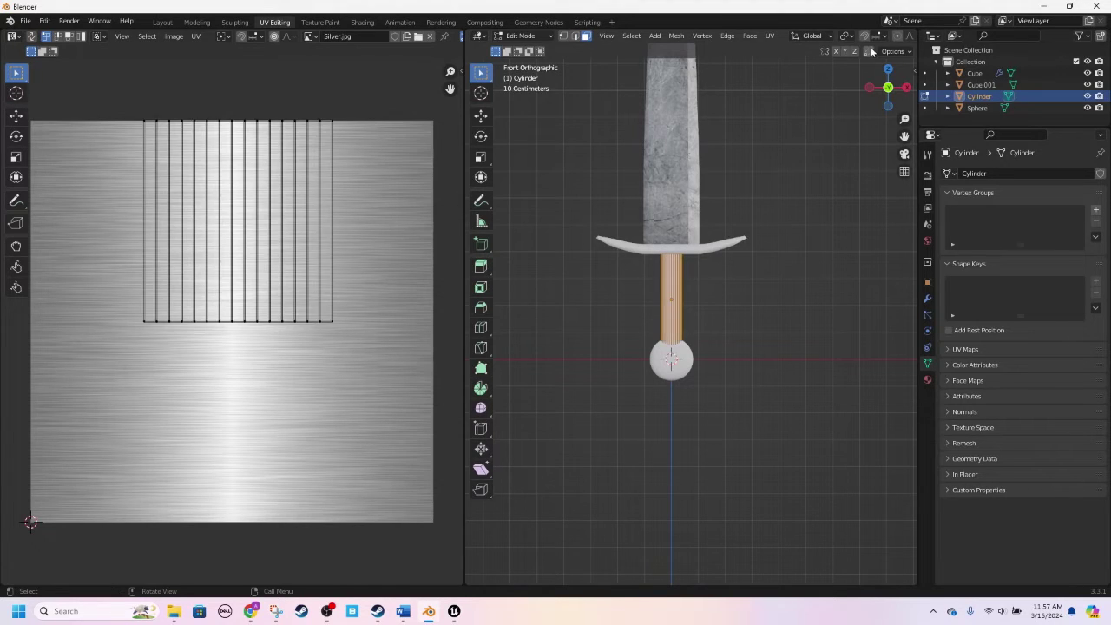
Step: Add the grip's faces from the right, back and left views to the selection and unwrap them onto Silver.jpg
left_click(906, 93)
left_click_drag(772, 267, 665, 273, "shift")
left_click(907, 89)
left_click_drag(752, 303, 641, 286, "shift")
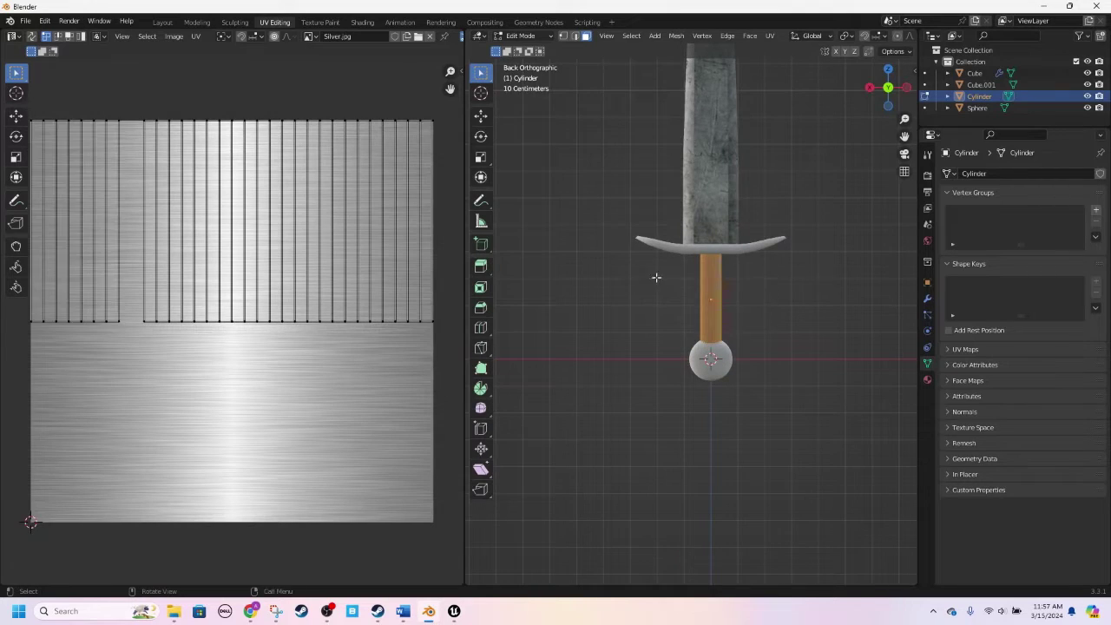
left_click(906, 88)
left_click_drag(789, 275, 639, 309, "shift")
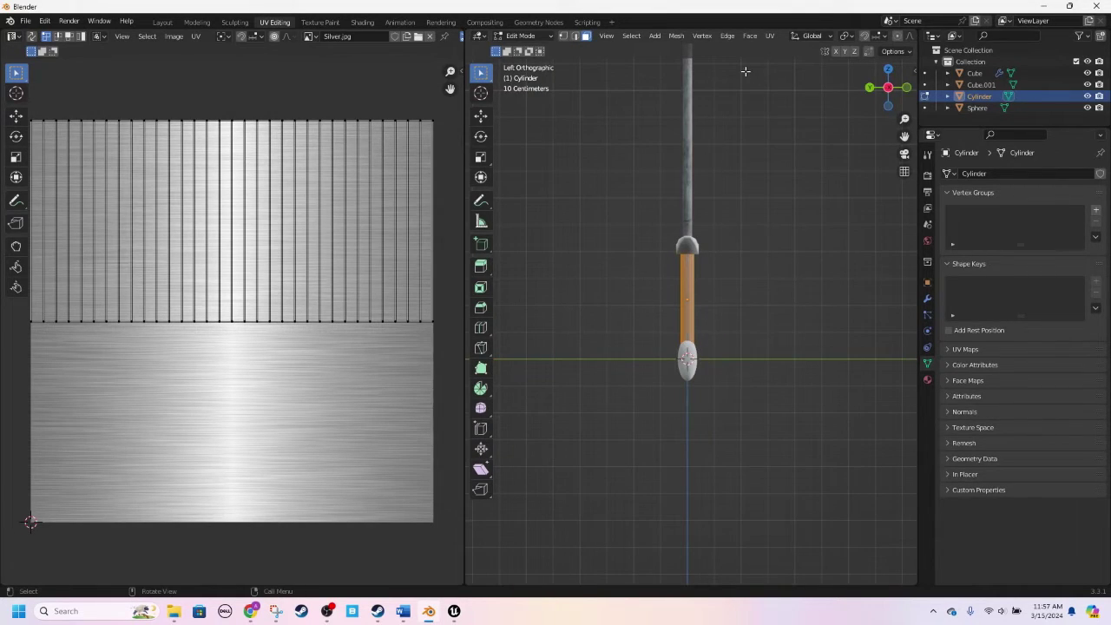
left_click(771, 35)
left_click(788, 49)
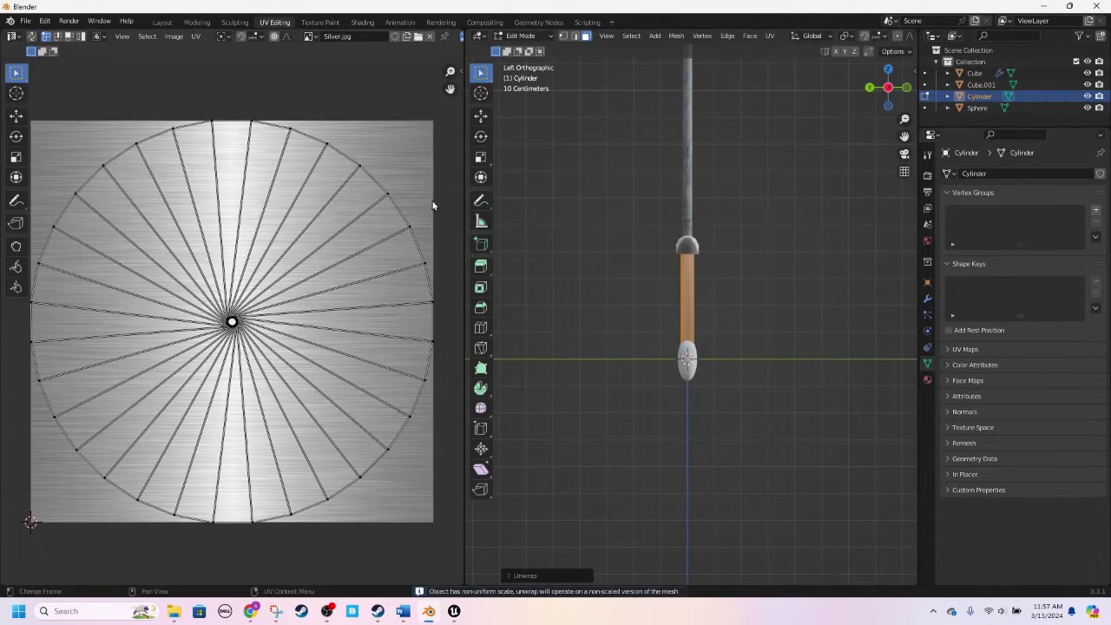
Step: Examine the silver texture on the unwrapped grip up close in Object Mode
scroll(651, 293, "up", 5)
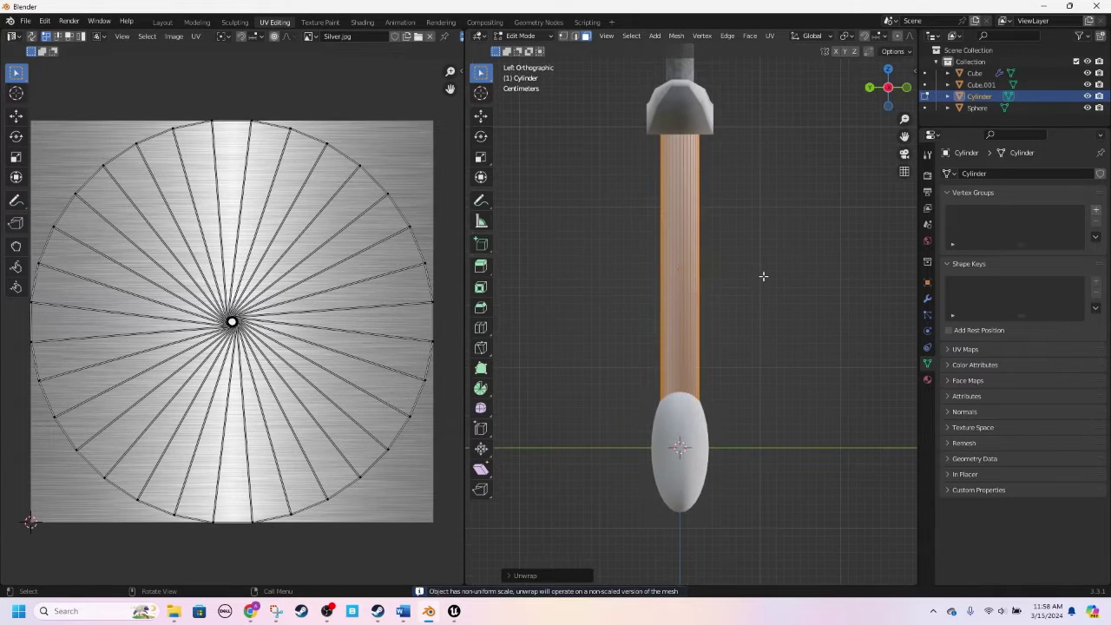
key("Tab")
middle_click_drag(727, 278, 739, 264)
scroll(739, 264, "up", 4)
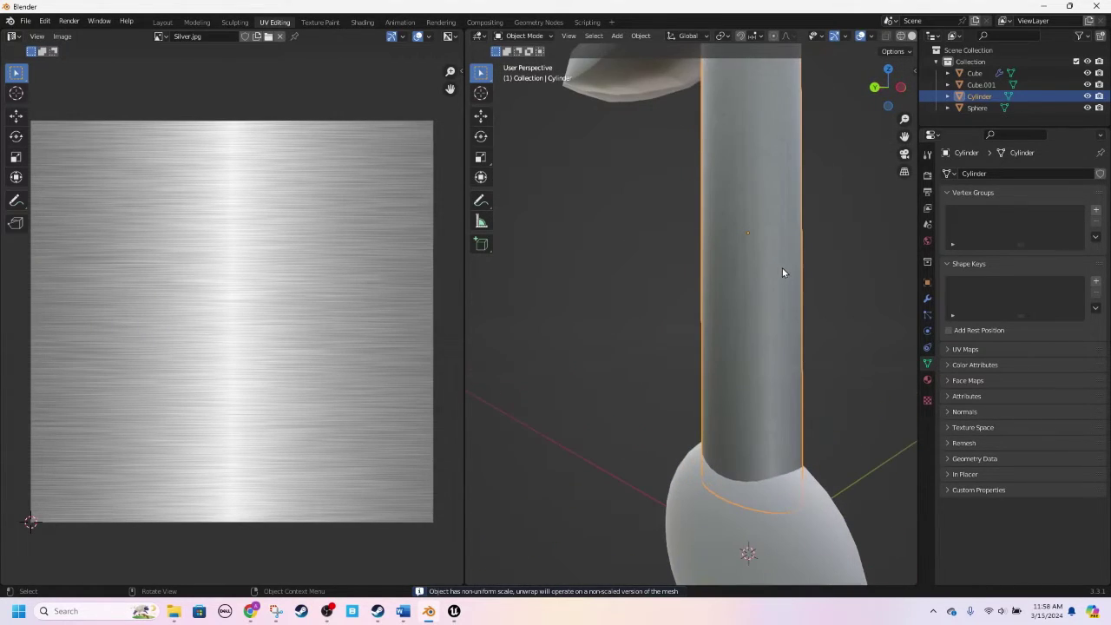
middle_click_drag(782, 268, 675, 294, "shift")
scroll(674, 294, "up", 3)
scroll(764, 302, "up", 2)
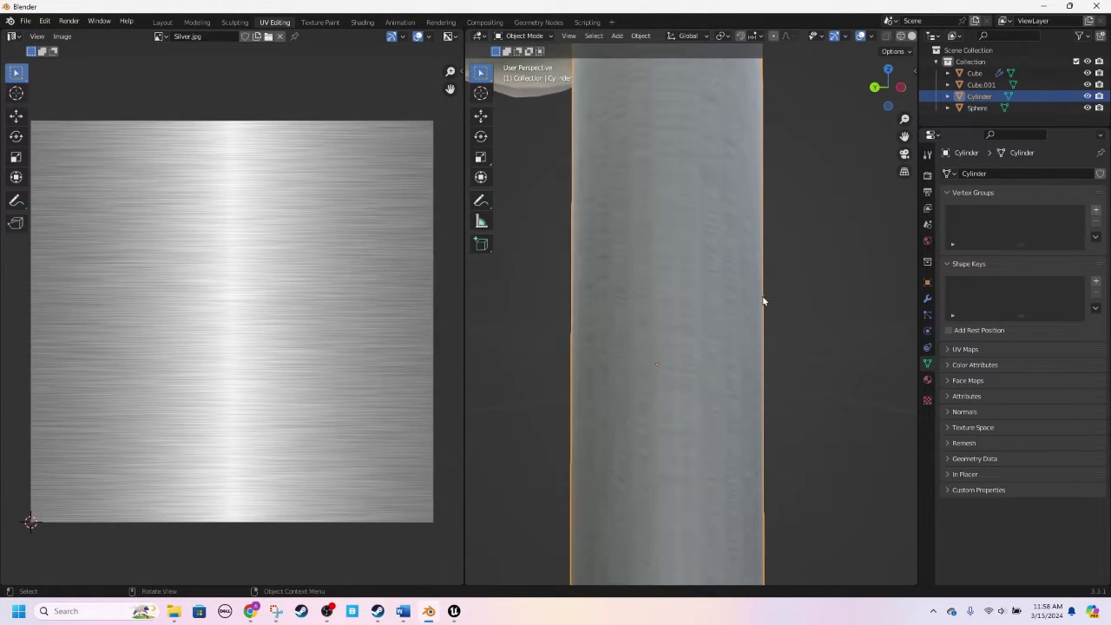
Step: Reselect the grip's side faces from all around and unwrap them with Smart UV Project at a 66° angle limit
key("Tab")
scroll(767, 295, "down", 7)
left_click_drag(790, 281, 641, 317)
left_click(903, 90)
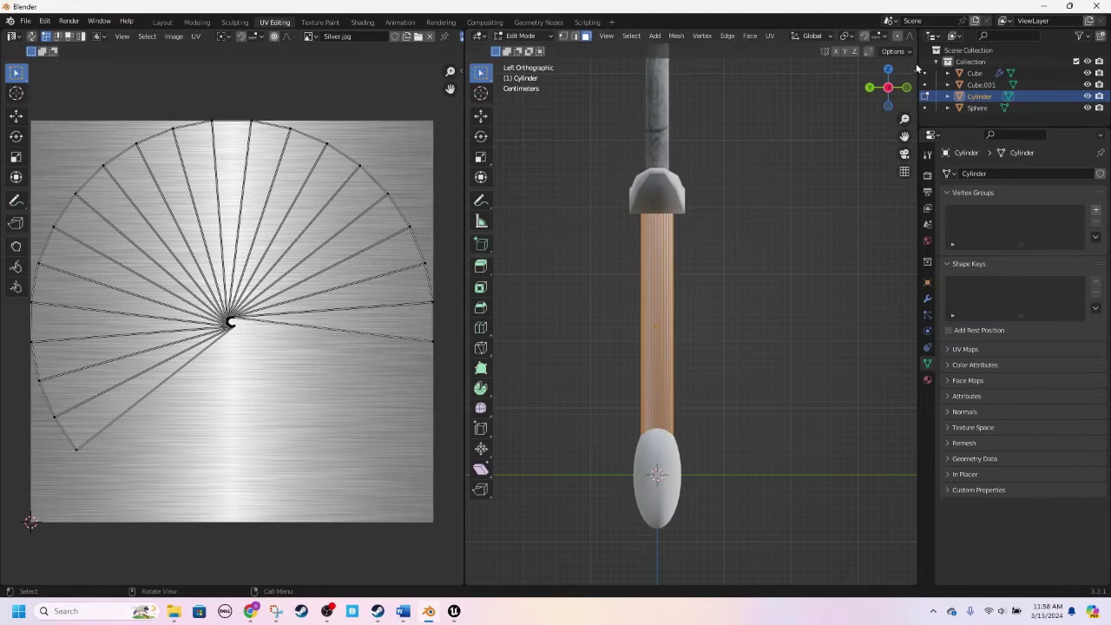
left_click(909, 90)
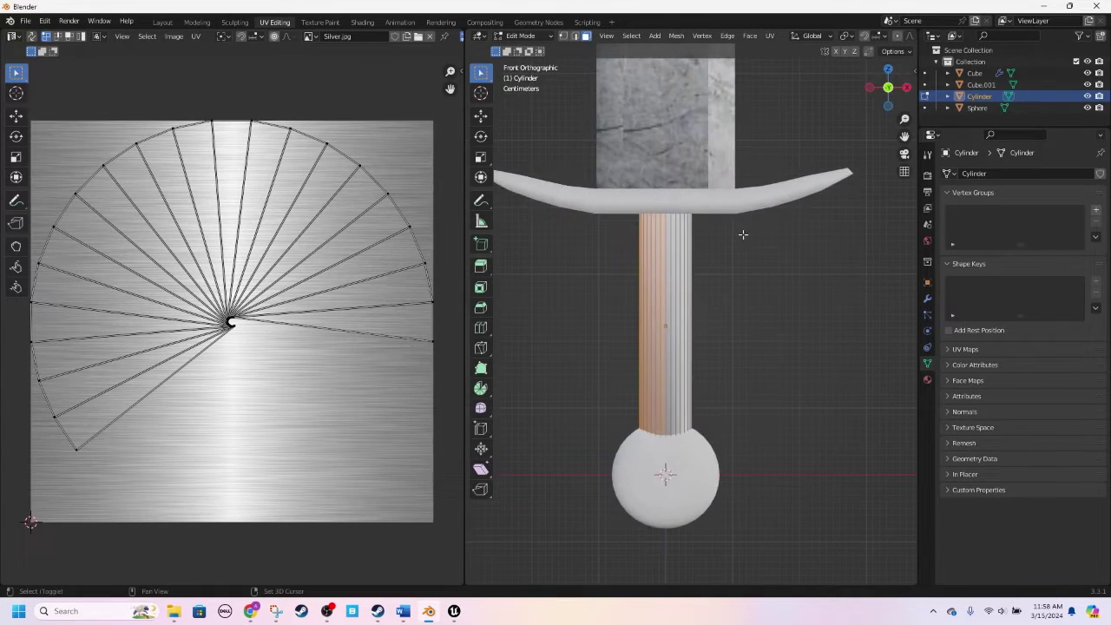
left_click(907, 87)
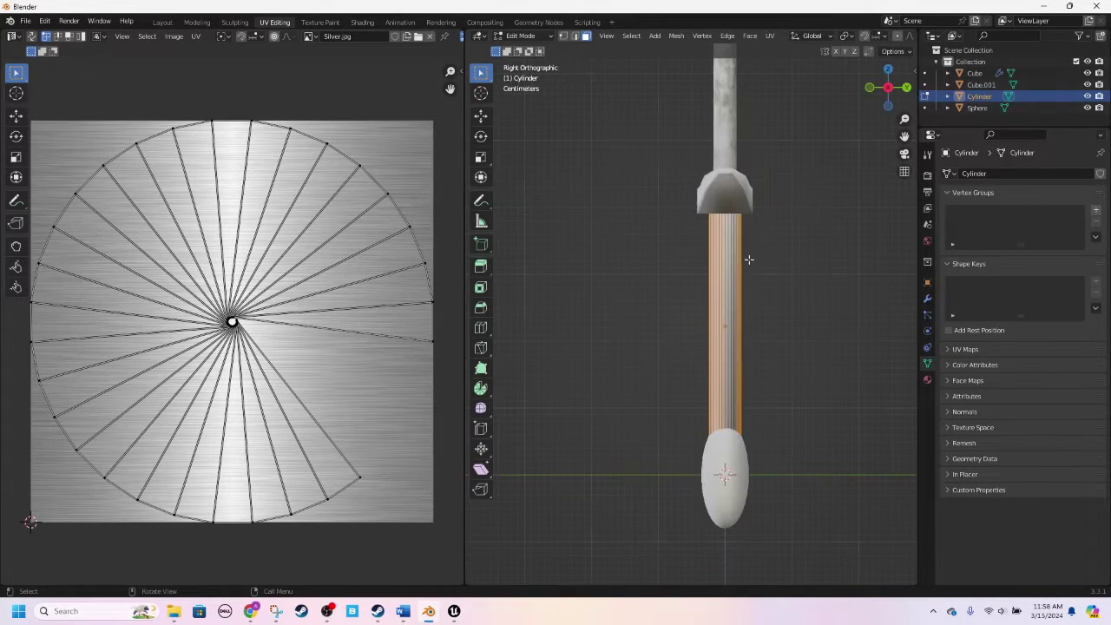
left_click(770, 36)
left_click(782, 69)
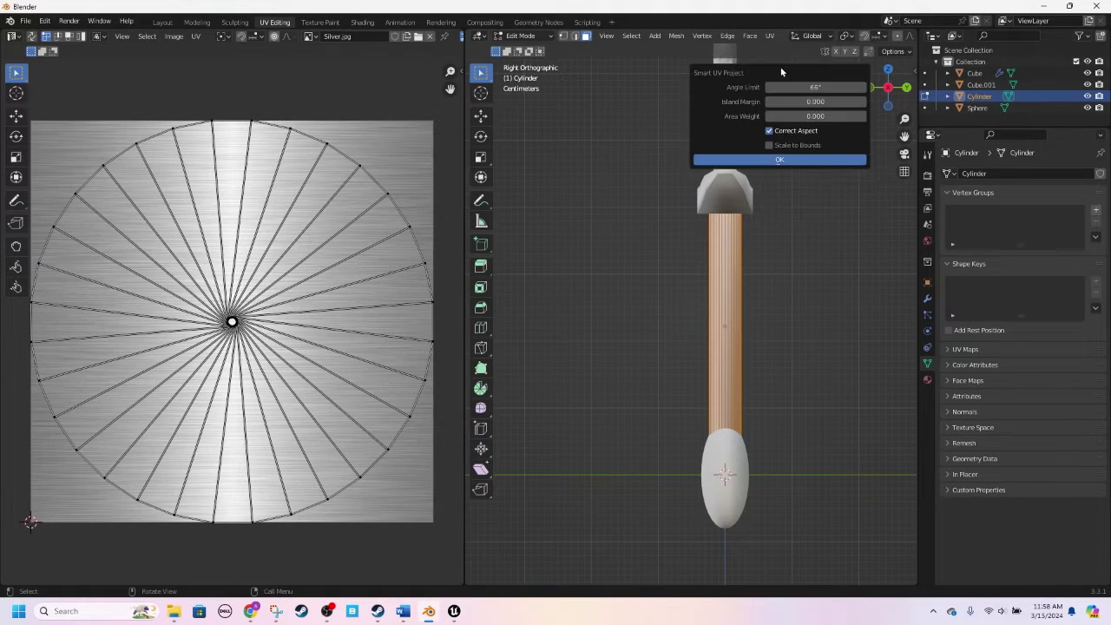
left_click(750, 159)
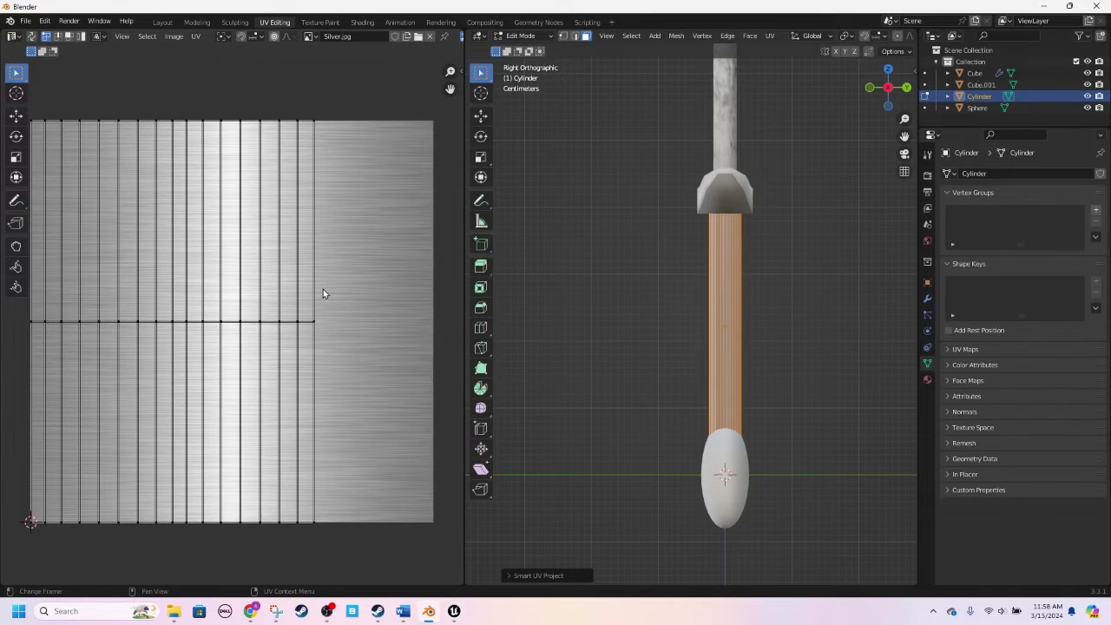
Step: Deselect the grip's faces to check the cylinder up close, and reselect its side faces from all around
left_click(662, 287)
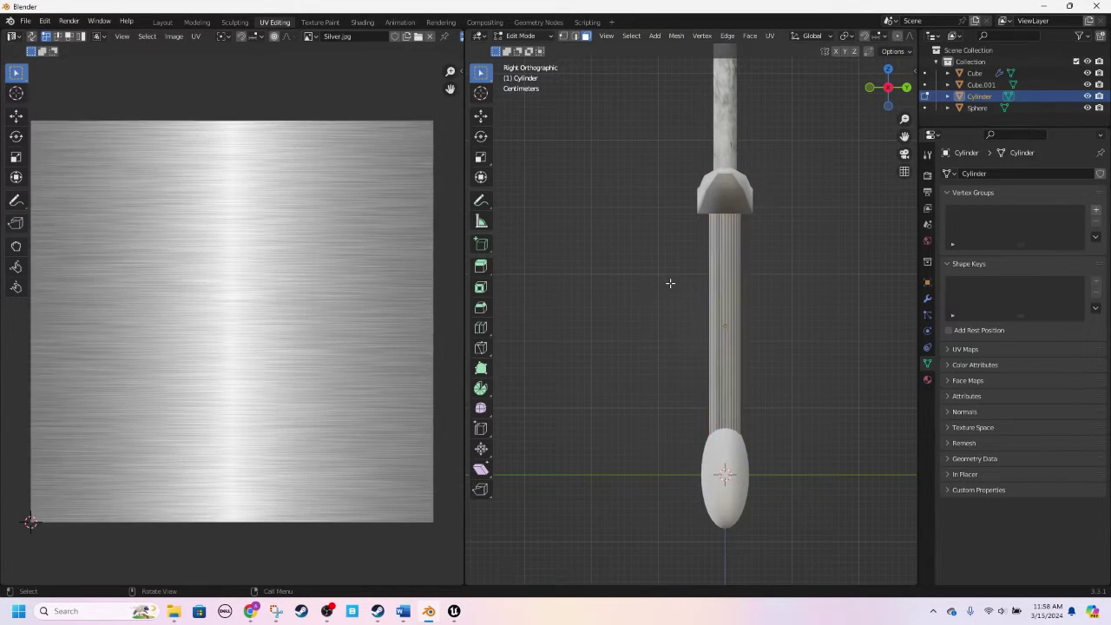
scroll(699, 283, "up", 6)
key("grave")
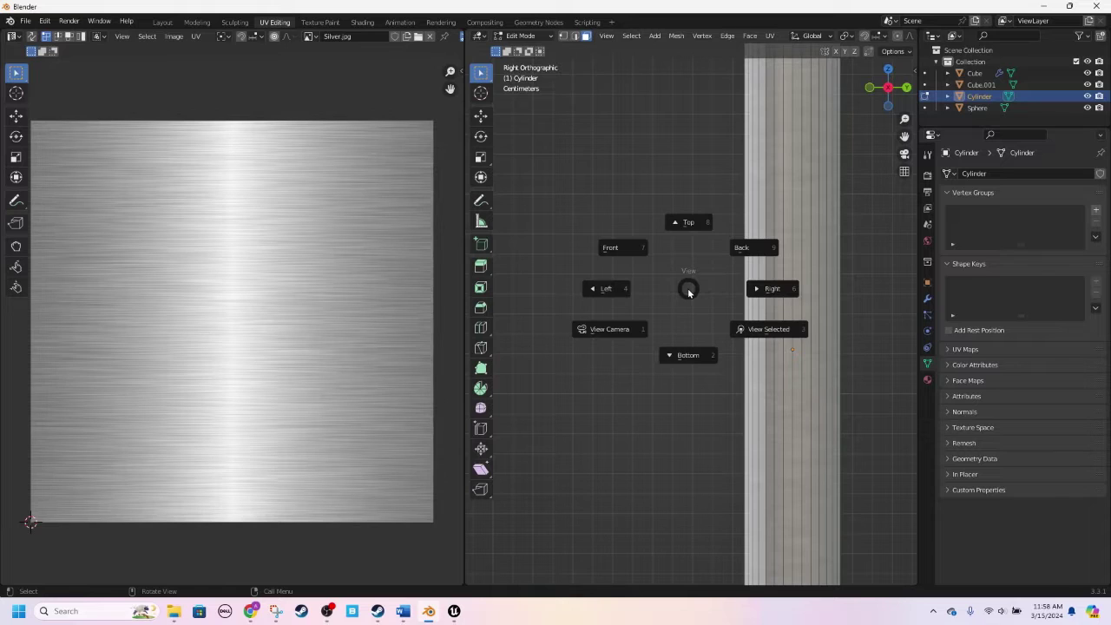
key("Escape")
key("Tab")
key("Tab")
scroll(798, 303, "down", 4)
left_click_drag(813, 282, 700, 292)
middle_click_drag(794, 293, 682, 300)
left_click_drag(682, 301, 825, 304, "shift")
middle_click_drag(825, 304, 647, 295)
left_click_drag(647, 295, 565, 315, "shift")
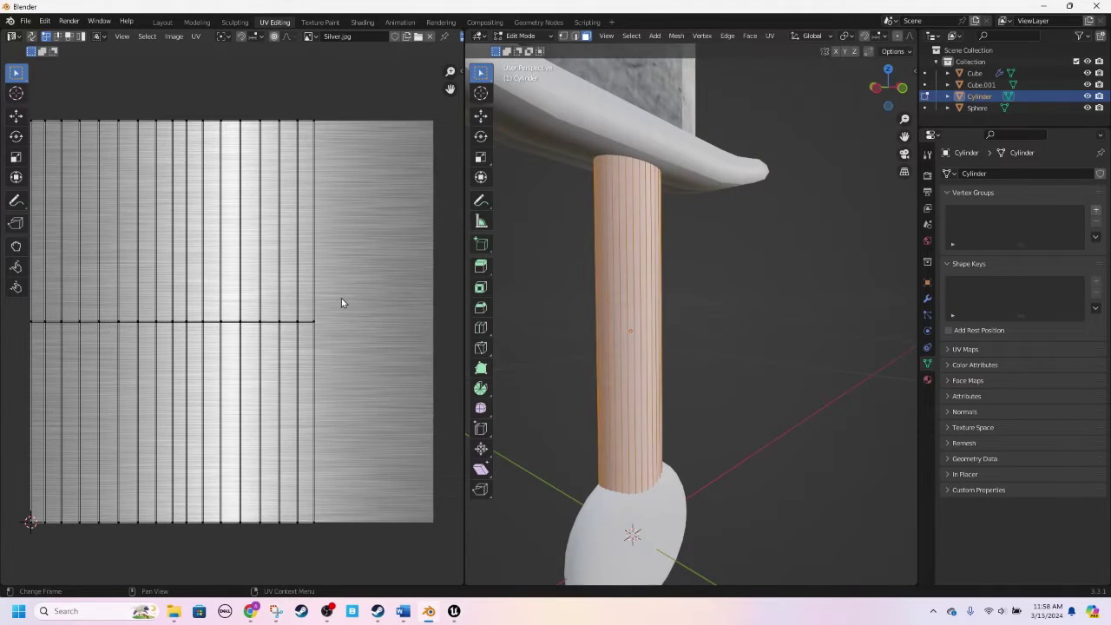
Step: Scale the grip's whole UV layout down to a little over a third of its size on Silver.jpg
key("a")
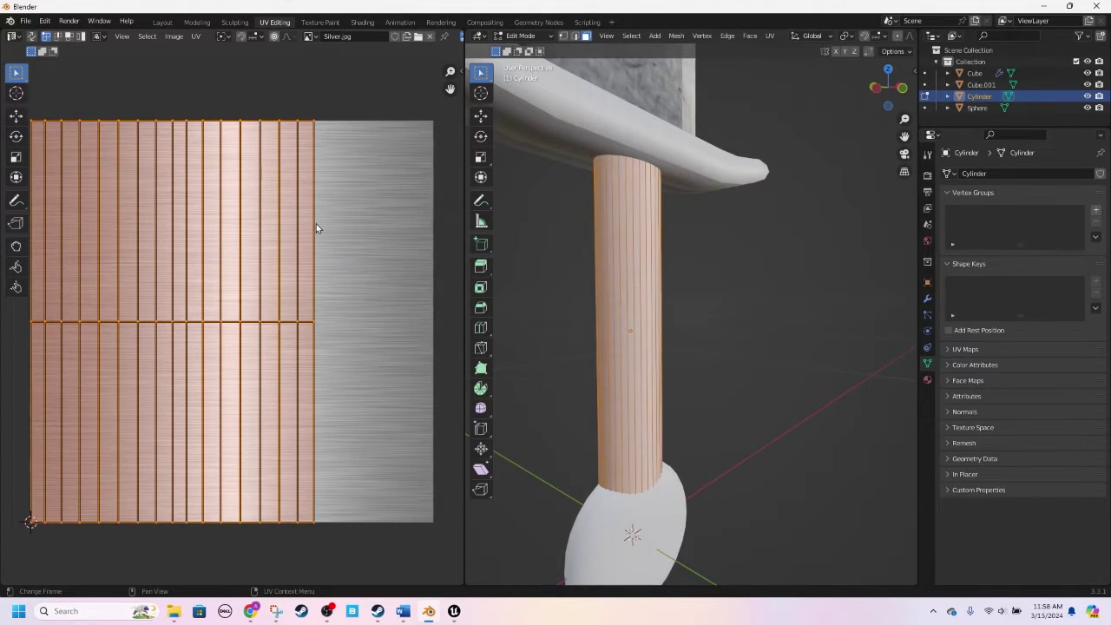
key("s")
key("x")
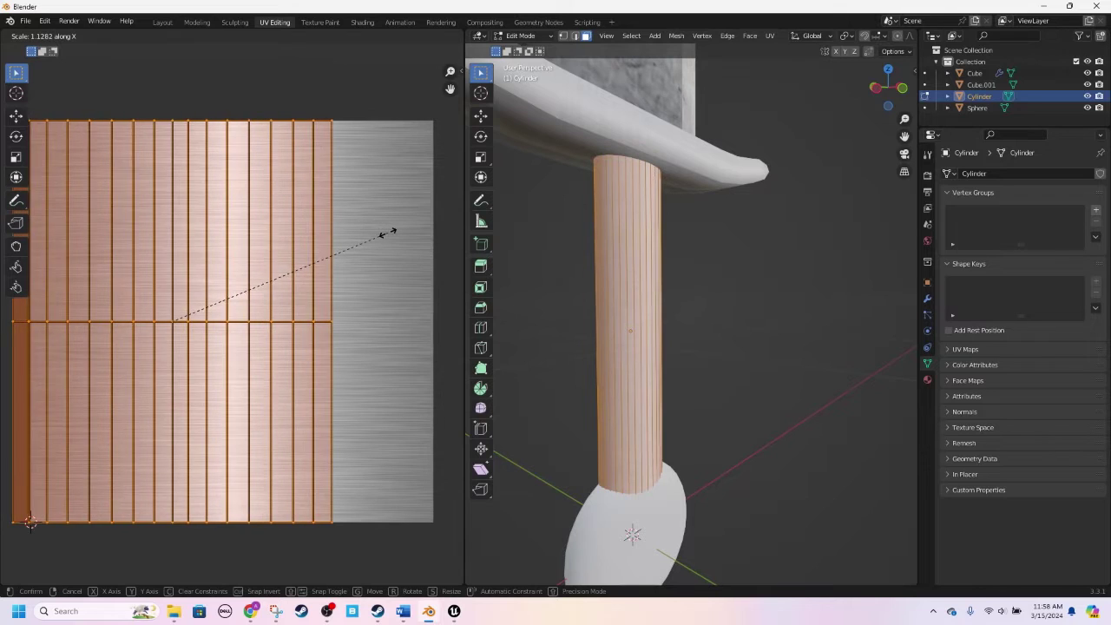
key("x")
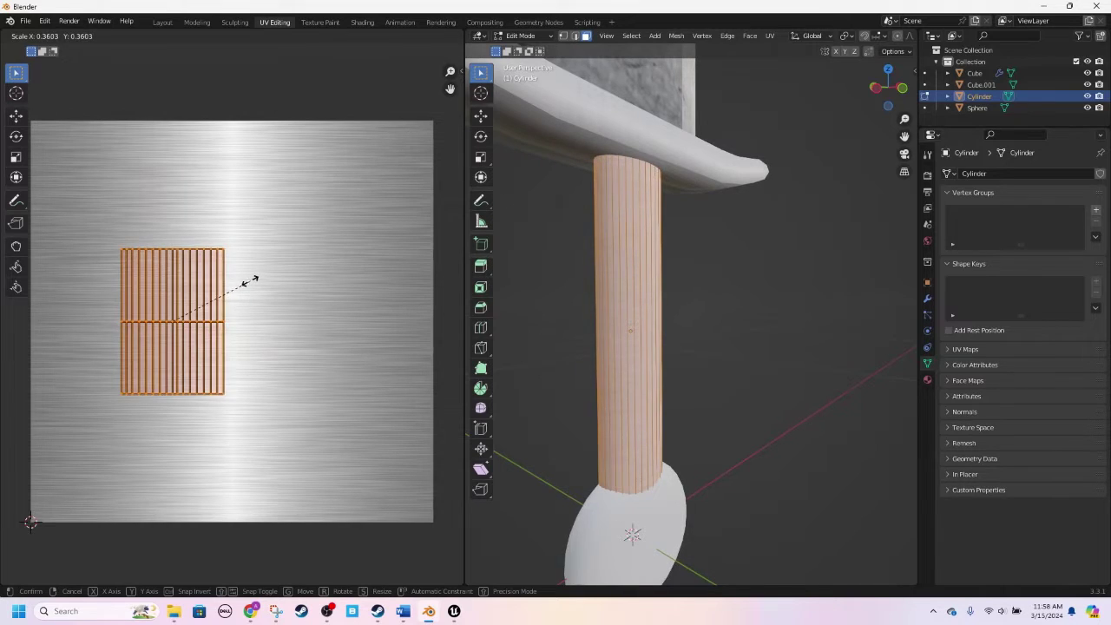
left_click(243, 286)
Step: Check where single side faces of the grip sit on the texture and examine the grip's surface in Object Mode
left_click(692, 286)
left_click(639, 292)
left_click(594, 291)
left_click(627, 289)
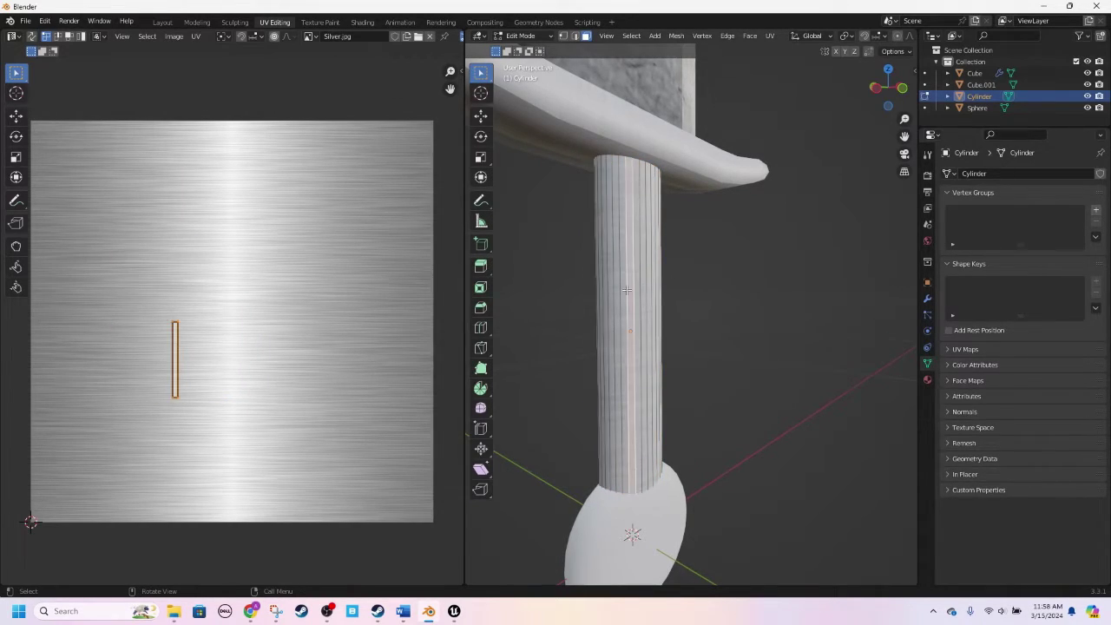
left_click(761, 311)
key("Tab")
scroll(707, 310, "up", 2)
middle_click_drag(707, 310, 743, 310)
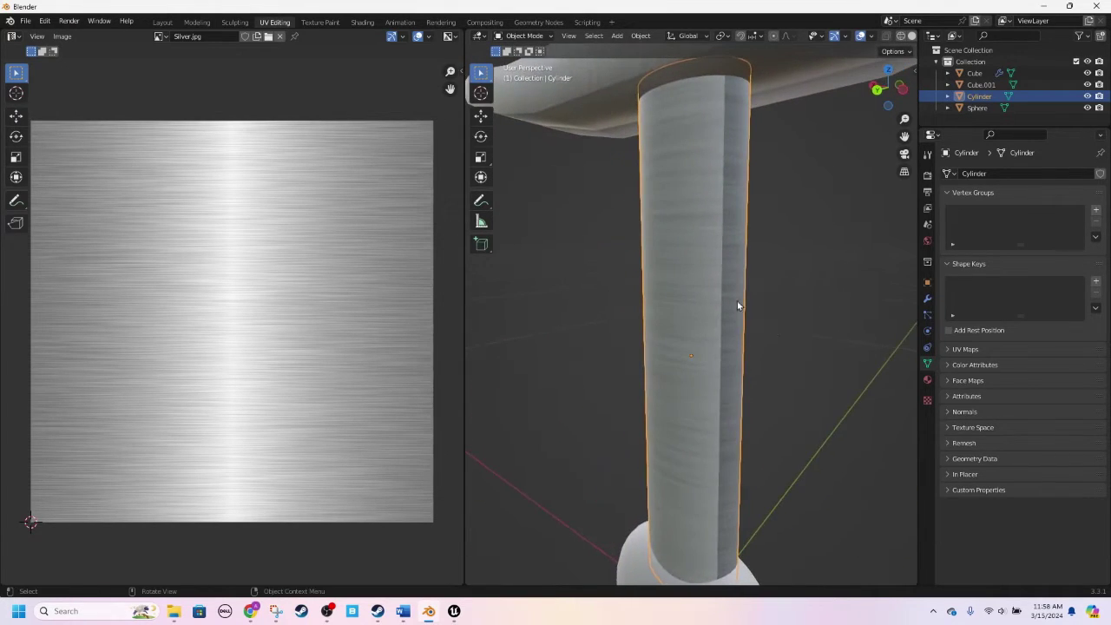
Step: Select the grip's side faces in Edit Mode and unwrap them again with Smart UV Project
scroll(725, 299, "down", 3)
key("a")
left_click(696, 292)
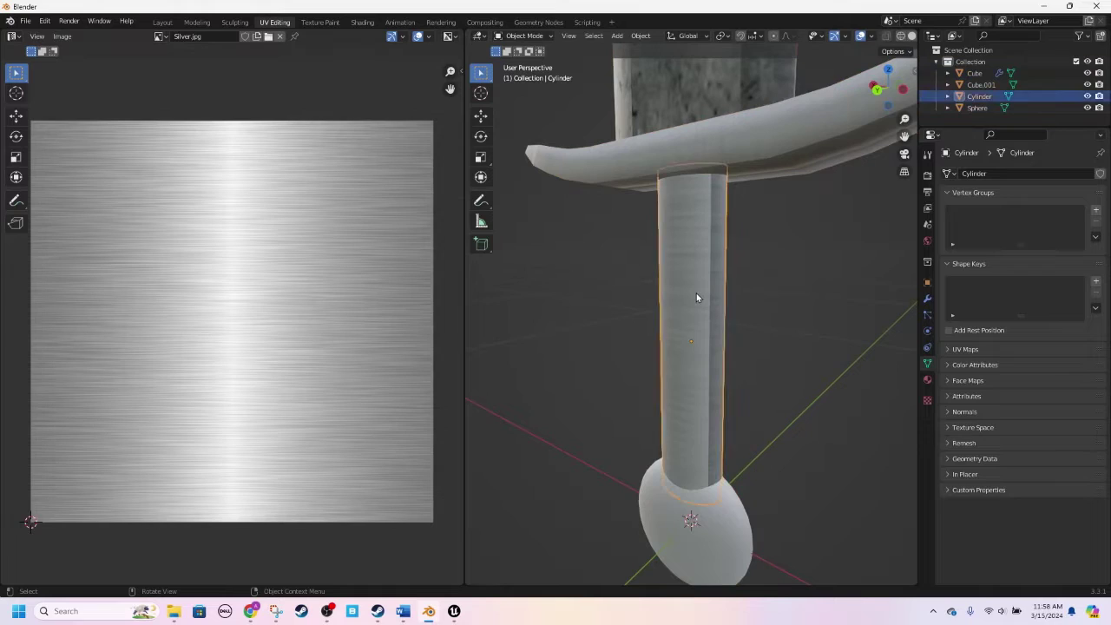
key("Tab")
key("a")
left_click(766, 39)
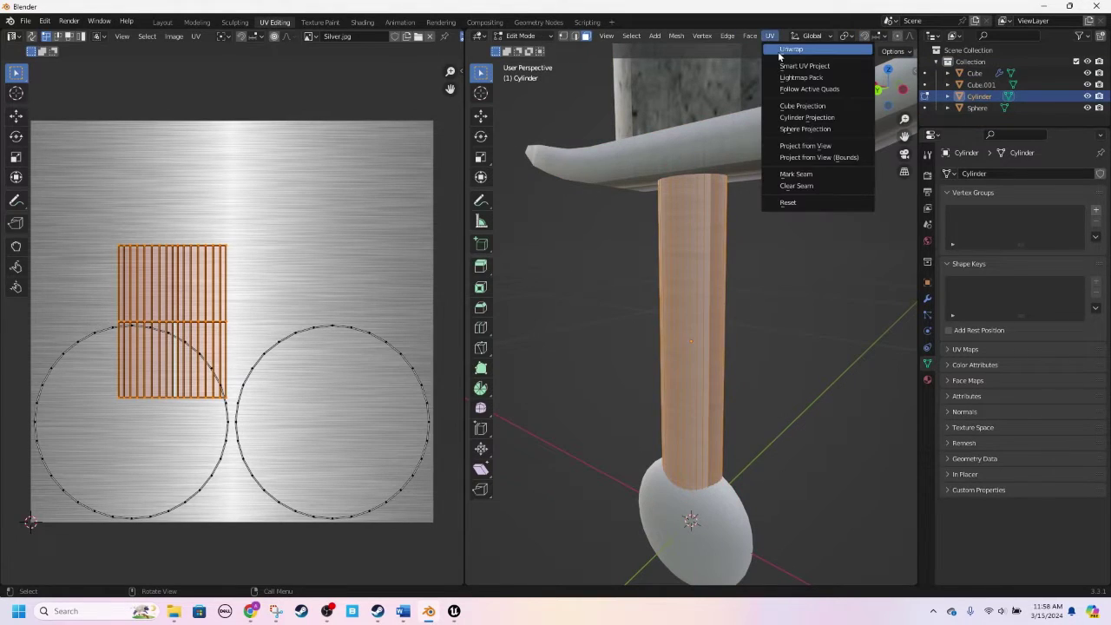
left_click(778, 52)
left_click(777, 40)
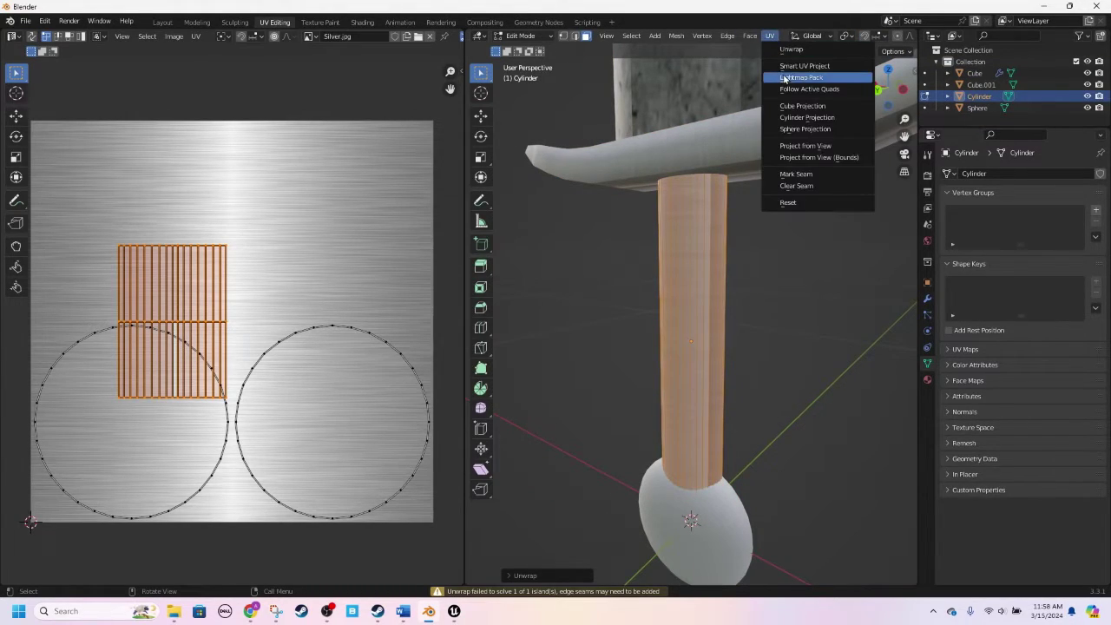
left_click(789, 71)
left_click(789, 159)
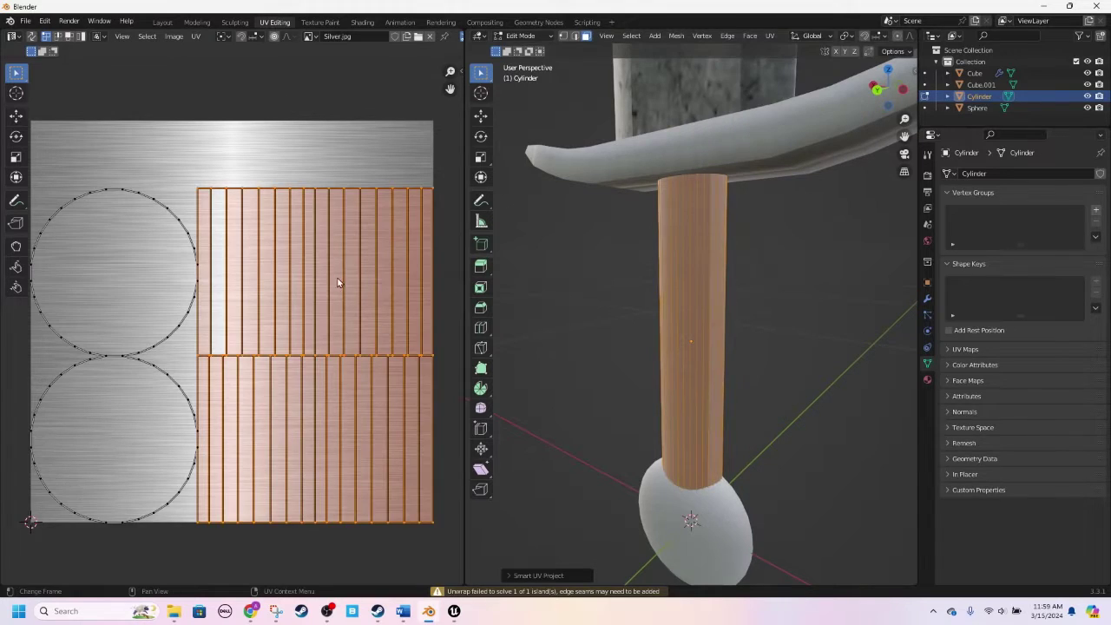
left_click(563, 285)
key("a")
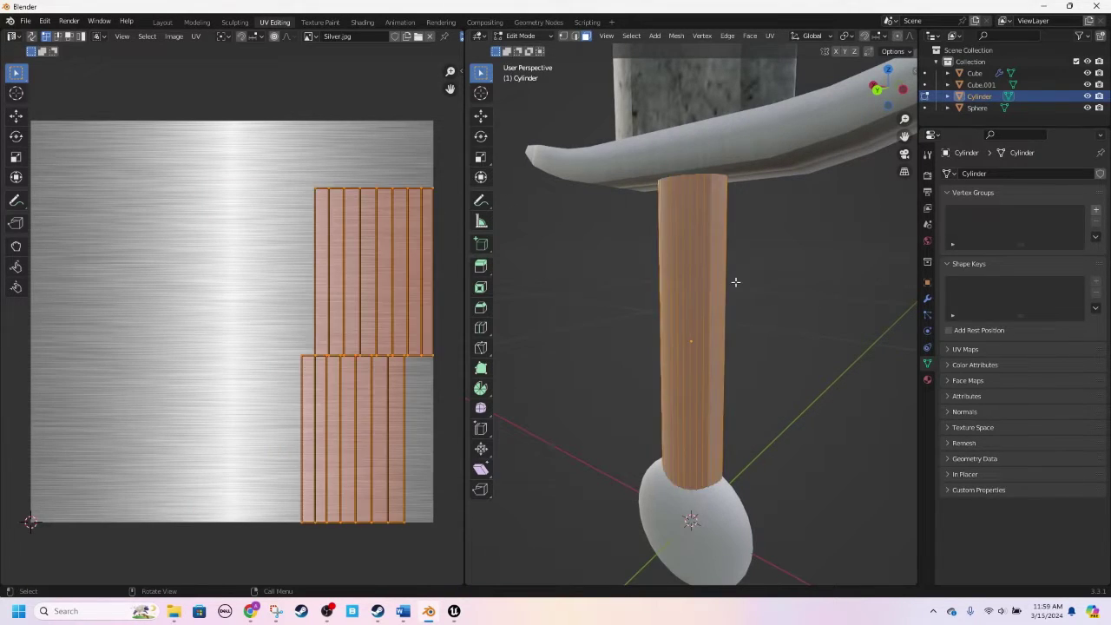
scroll(275, 228, "down", 2)
key("s")
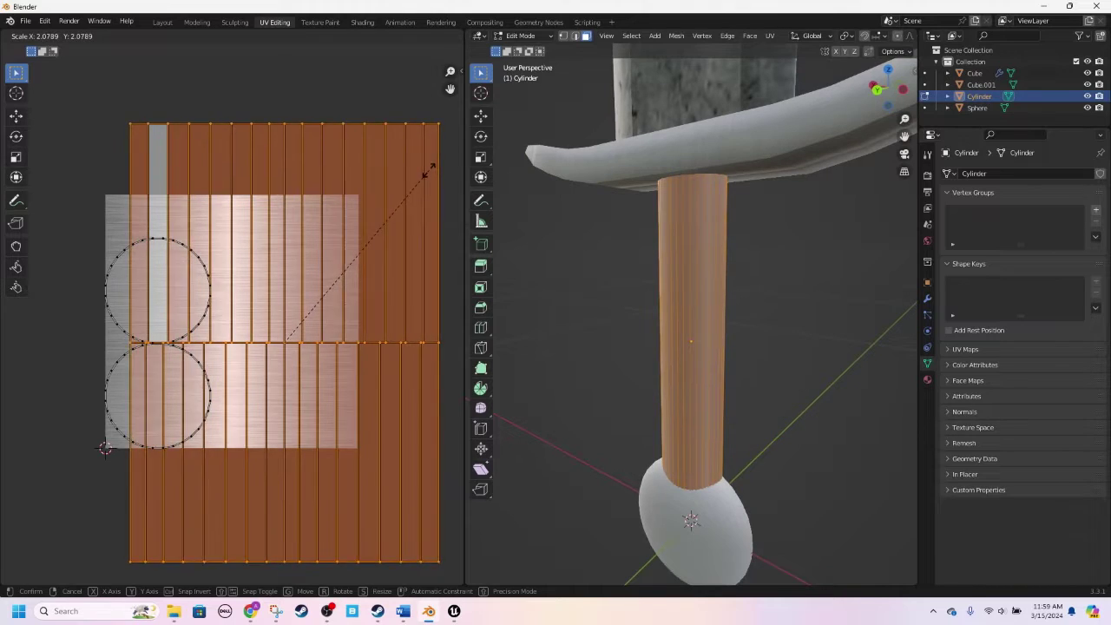
left_click(321, 240)
scroll(279, 265, "up", 3)
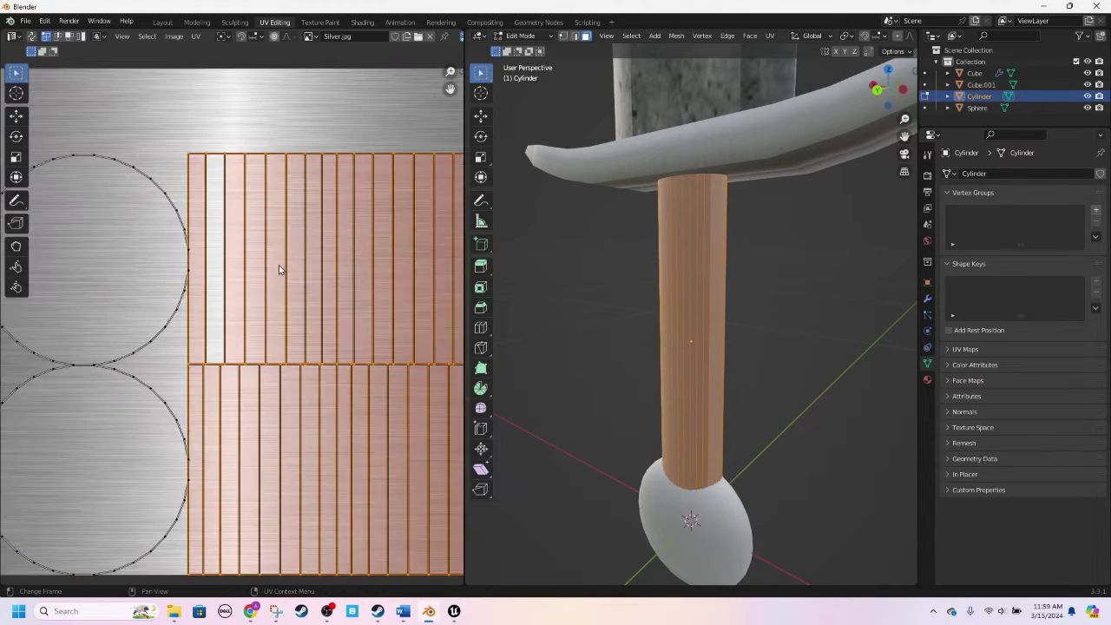
scroll(247, 287, "down", 1)
scroll(209, 232, "up", 2)
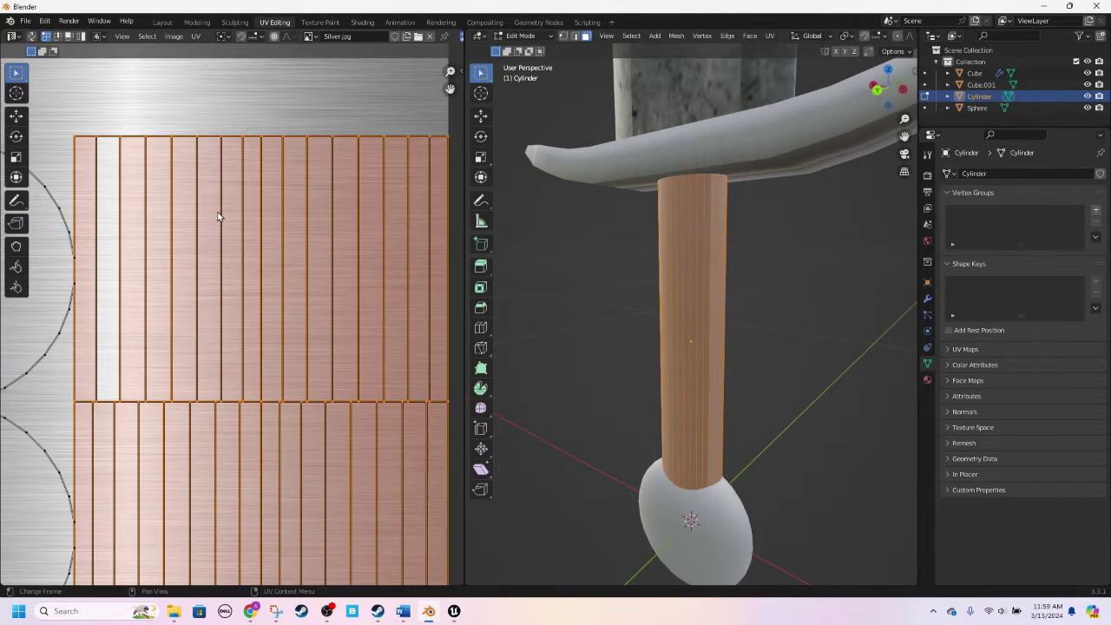
key("s")
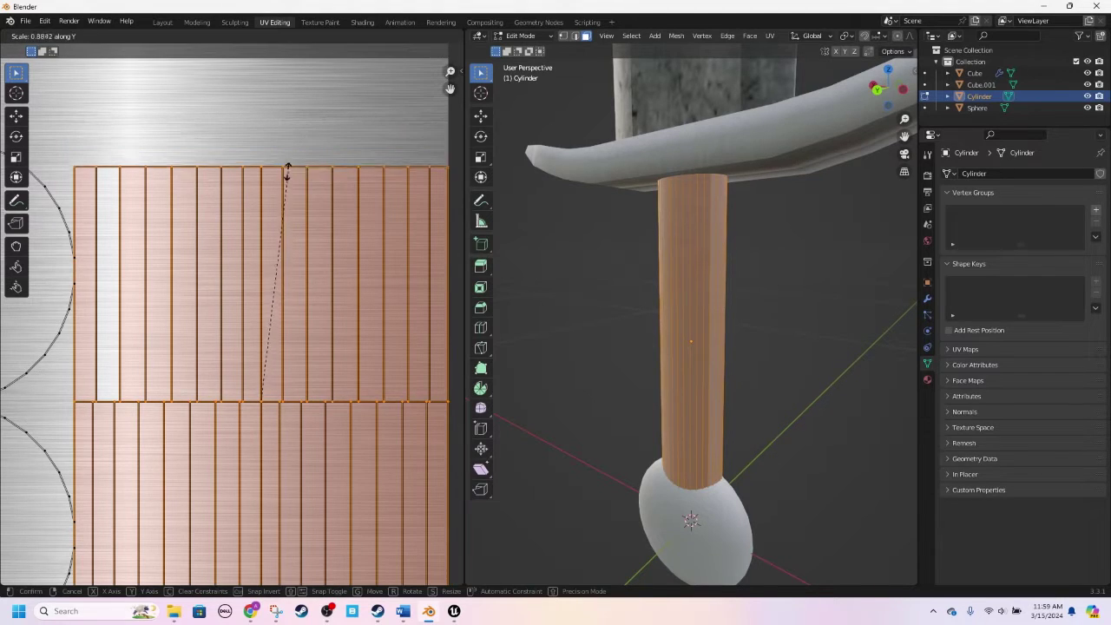
key("Escape")
Step: Scale the grip's UV strips to about 0.17 along Y and move them about -0.19 in X and 0.06 in Y
scroll(291, 221, "down", 4)
key("s")
key("y")
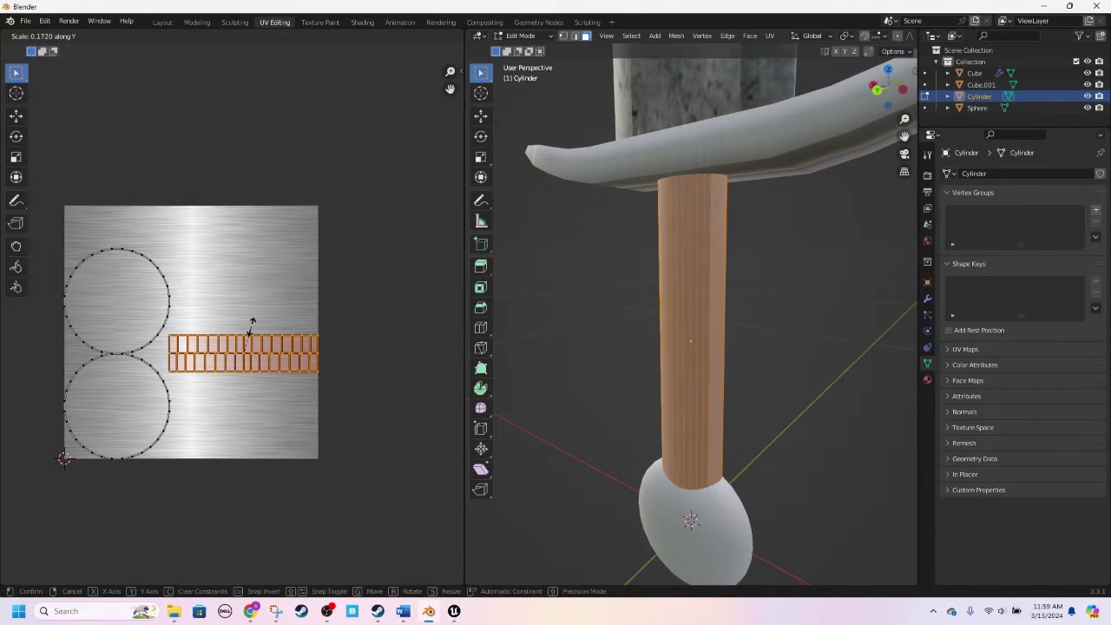
left_click(251, 327)
scroll(691, 312, "up", 5)
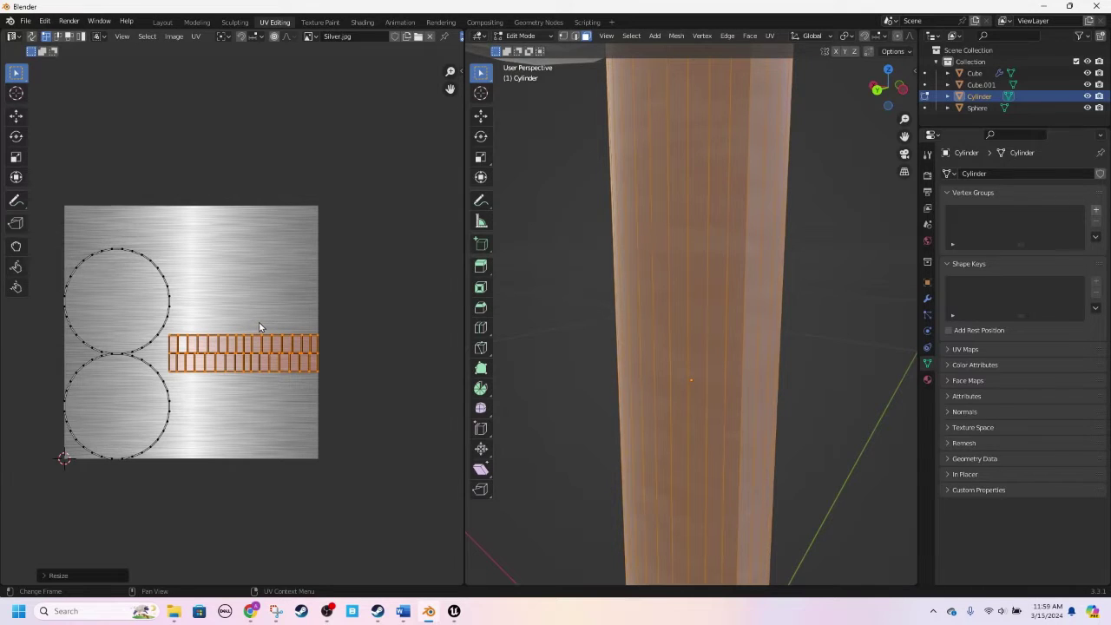
key("g")
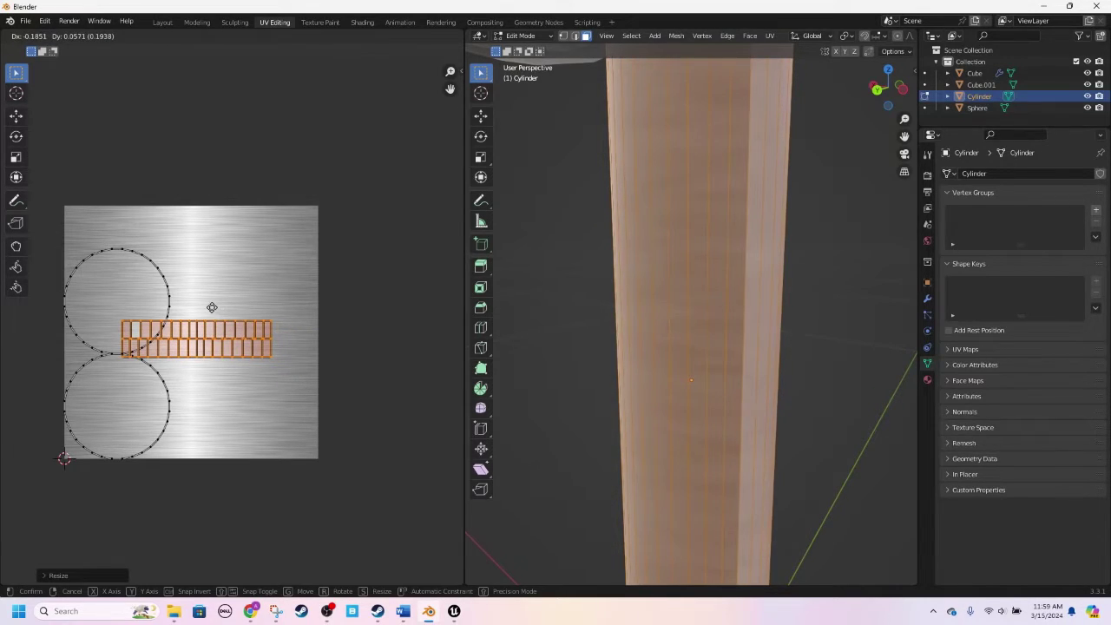
left_click(213, 307)
key("s")
right_click(213, 308)
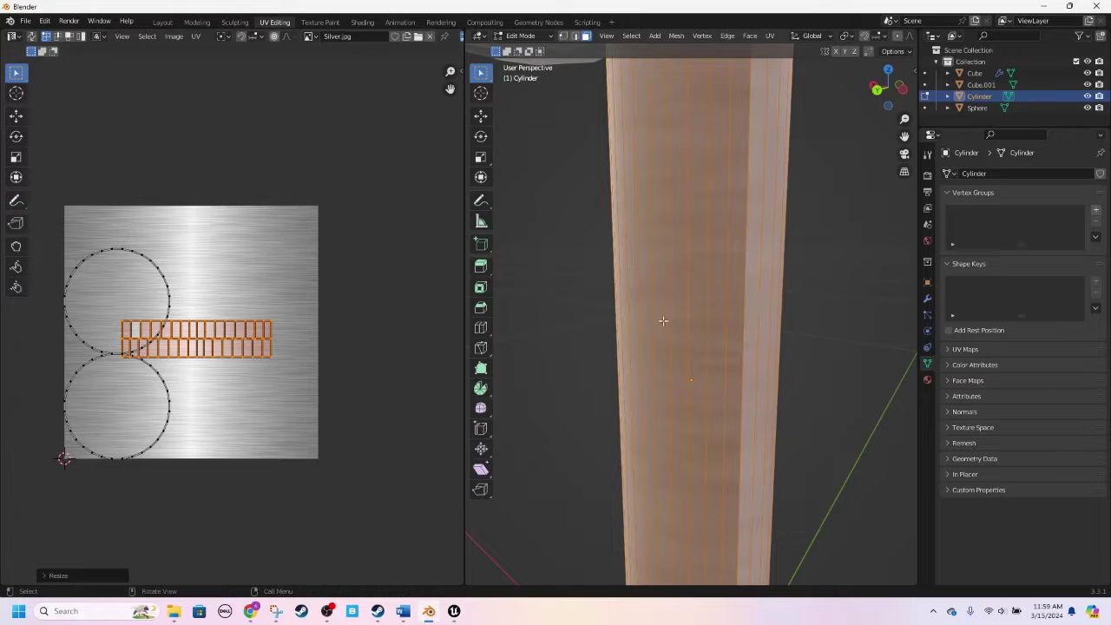
Step: Examine the grip's silver texture in Object Mode and from several sides in the Modeling workspace
key("Tab")
scroll(583, 304, "down", 3)
middle_click_drag(617, 298, 680, 311)
key("Tab")
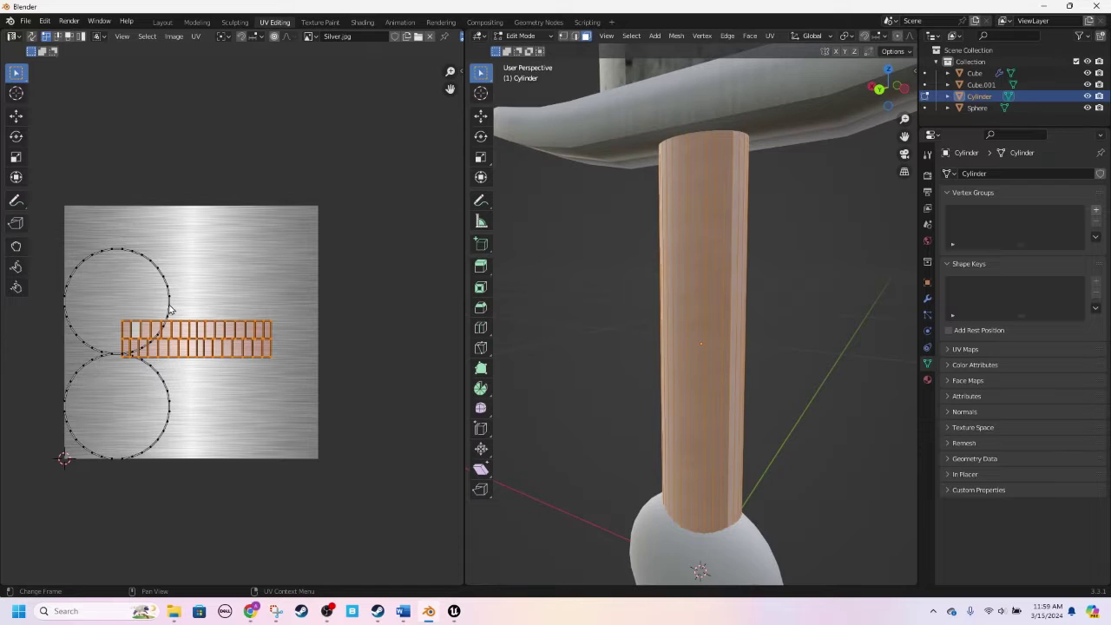
left_click(197, 22)
scroll(504, 425, "up", 3)
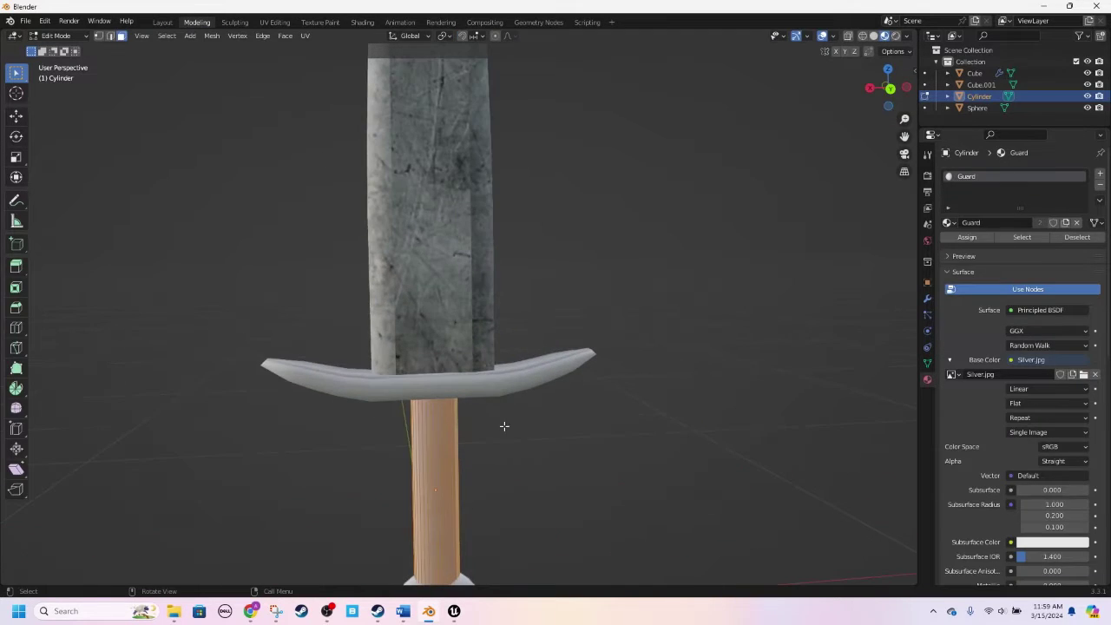
key("Tab")
middle_click_drag(531, 449, 571, 434)
middle_click_drag(433, 432, 450, 344)
key("Tab")
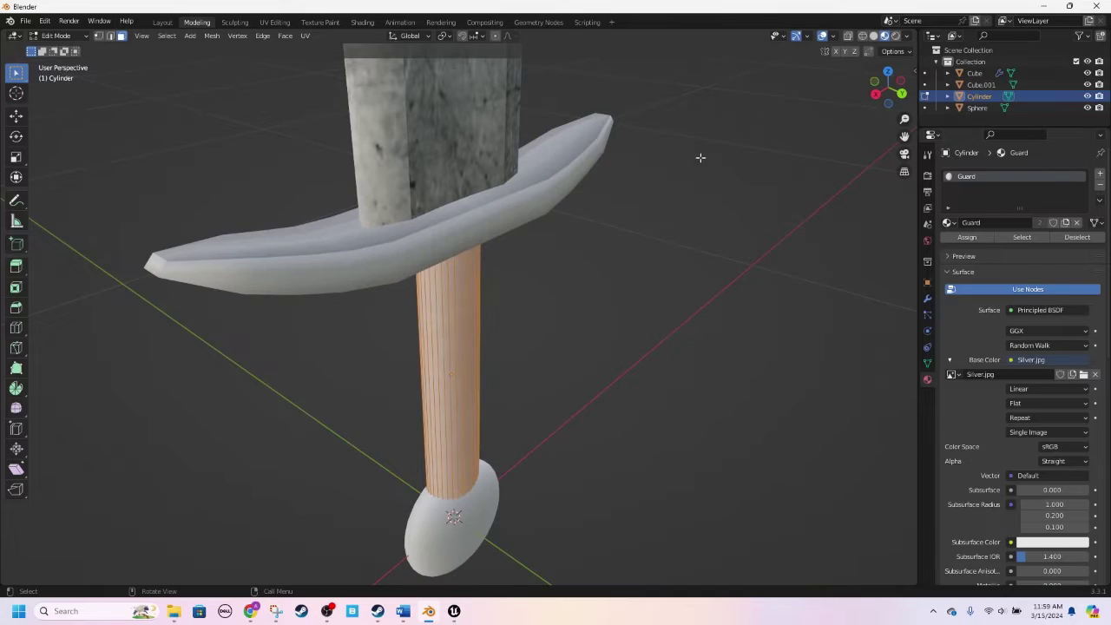
Step: Hide the guard and the pommel sphere to expose both ends of the grip
key("Tab")
left_click(564, 176)
key("h")
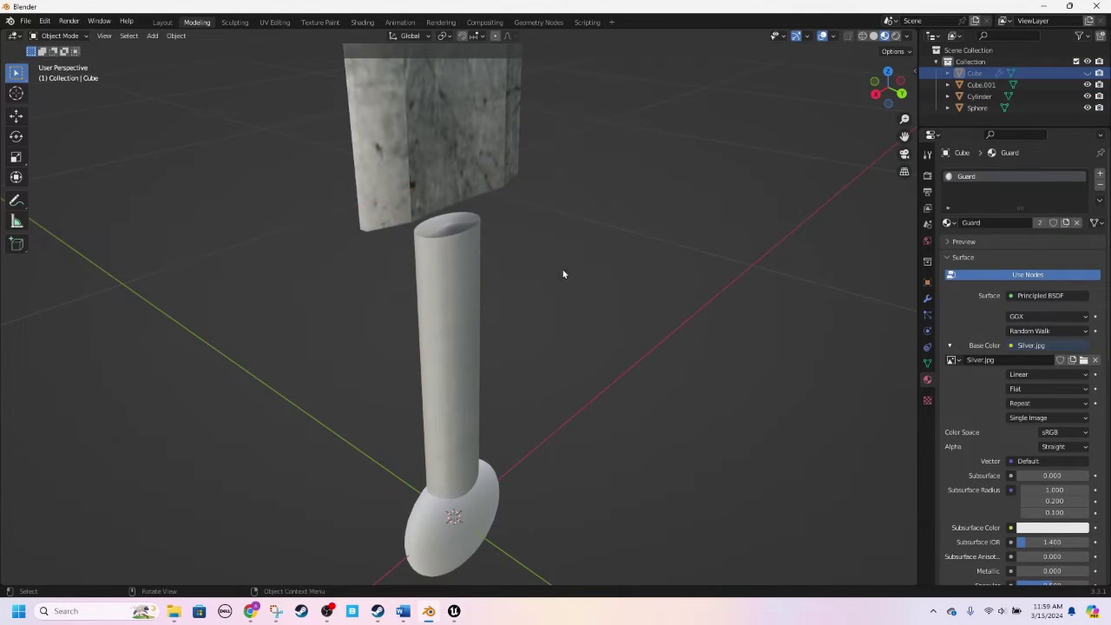
left_click(485, 524)
key("h")
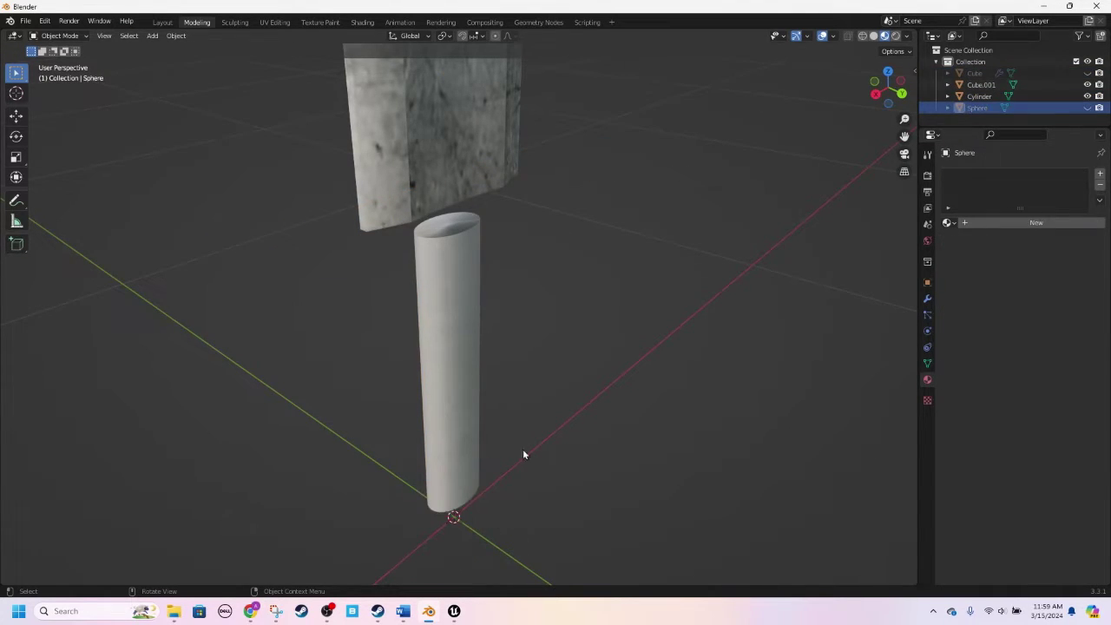
Step: Select the cap face at the upper end of the grip in Edit Mode
left_click(449, 244)
key("Tab")
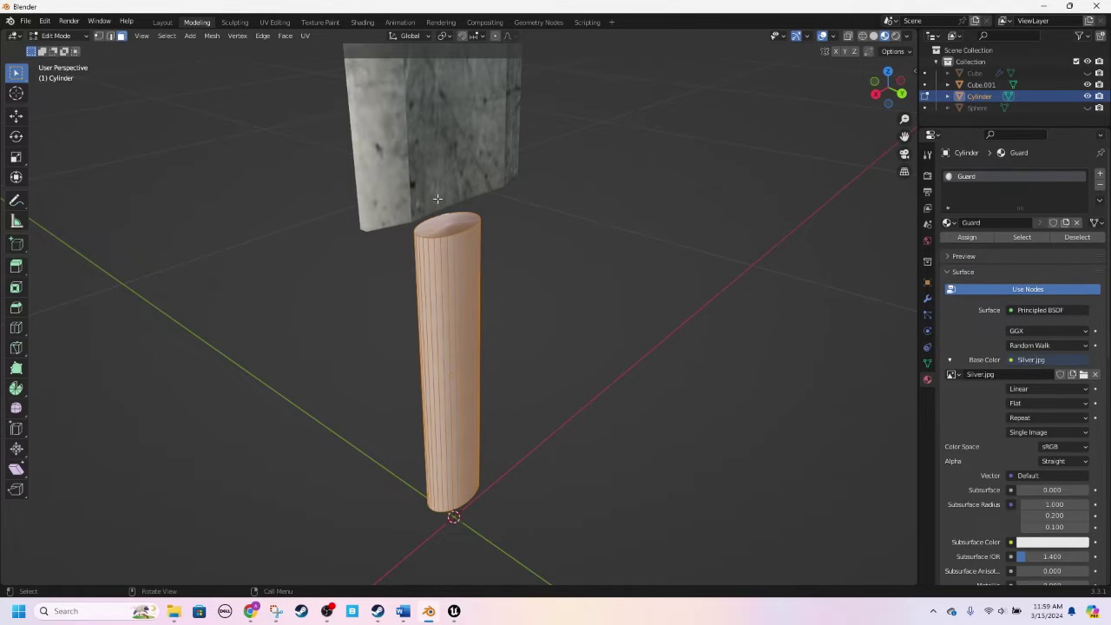
left_click(445, 231)
middle_click_drag(445, 231, 467, 460)
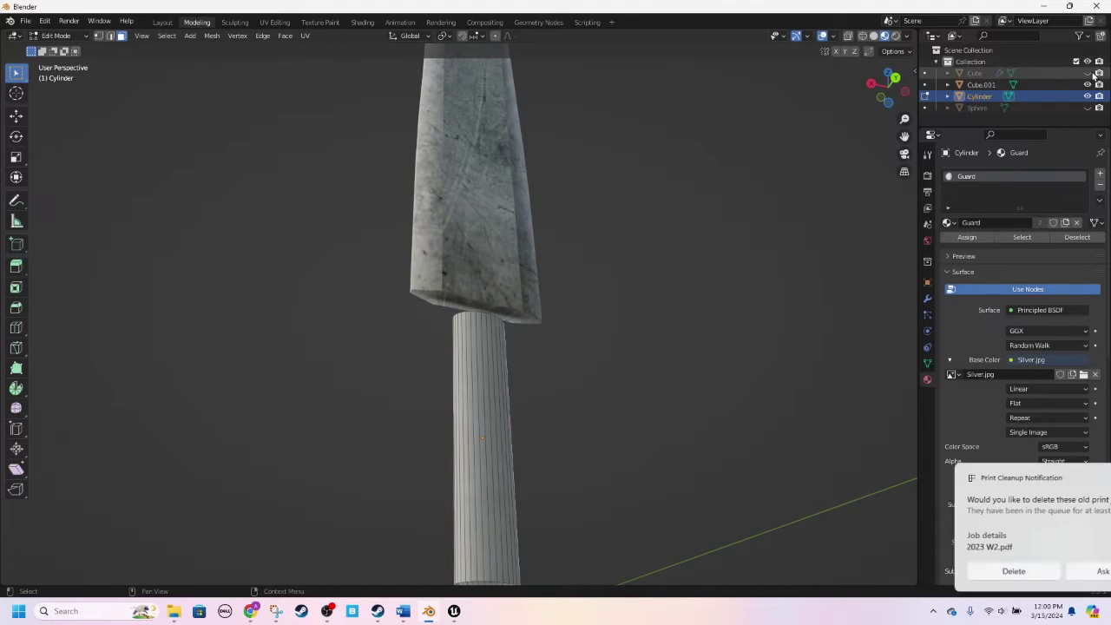
Step: Unhide the guard and the pommel sphere and dismiss the print cleanup notification
left_click(1088, 73)
left_click(1089, 107)
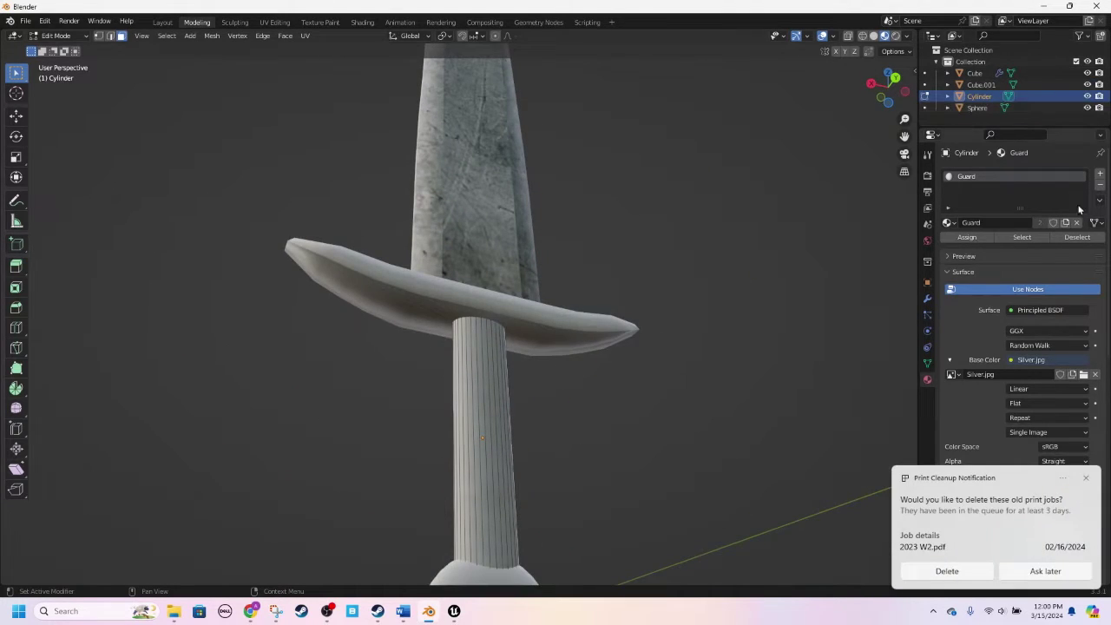
left_click(1090, 480)
Step: Open the guard for editing in Edit Mode and inspect its faces from several angles
middle_click_drag(764, 386, 598, 293)
key("Tab")
left_click(596, 287)
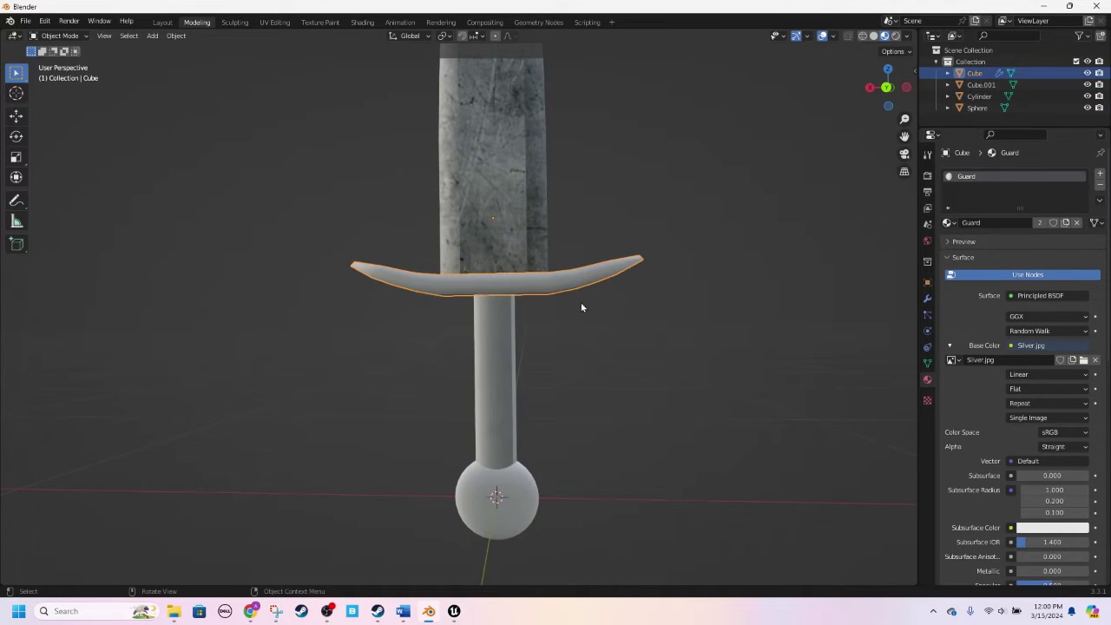
middle_click_drag(540, 339, 588, 340)
key("Tab")
middle_click_drag(570, 286, 475, 335)
middle_click_drag(451, 330, 508, 283)
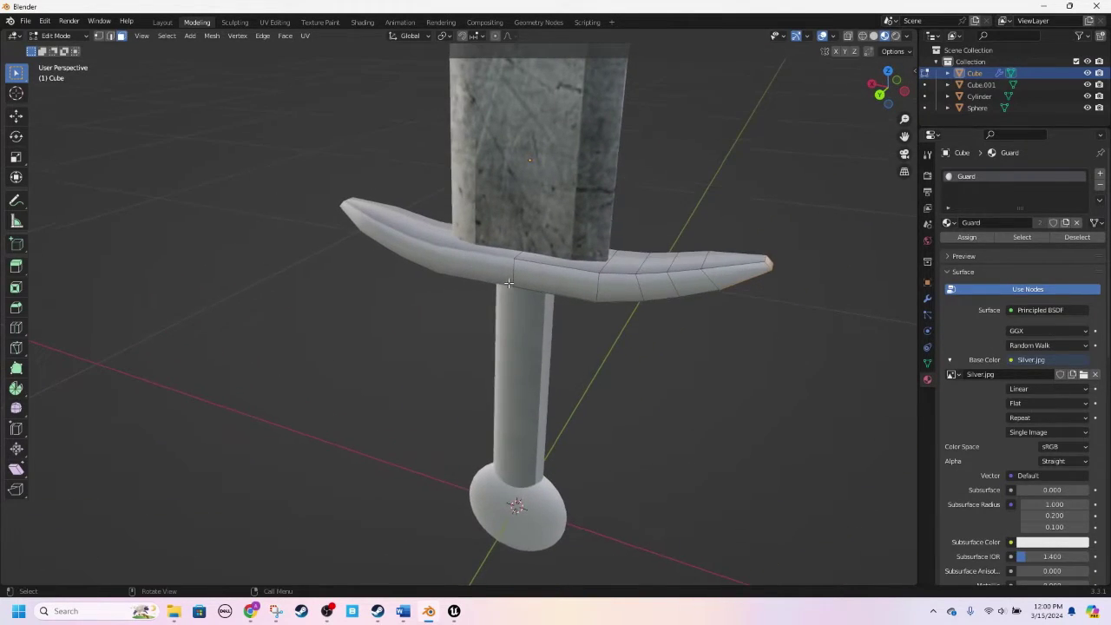
Step: Select the guard's back faces in the back orthographic view of the UV Editing workspace and unwrap them onto Silver.jpg
left_click(274, 22)
scroll(558, 244, "down", 3)
middle_click_drag(559, 243, 678, 278)
left_click(888, 92)
left_click_drag(830, 182, 601, 346)
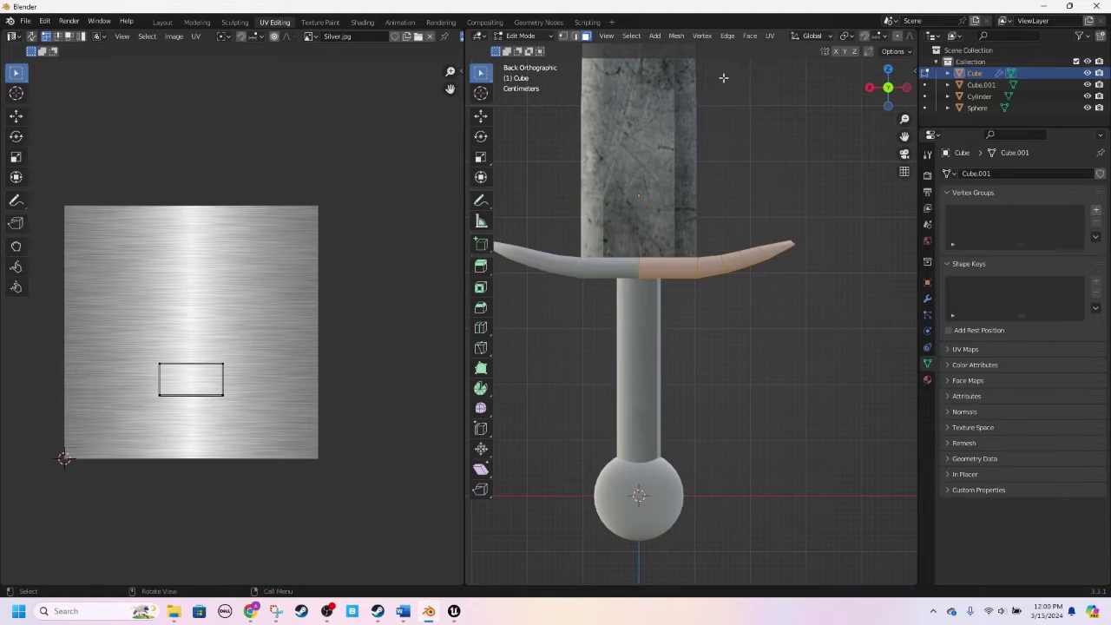
left_click(770, 36)
left_click(776, 50)
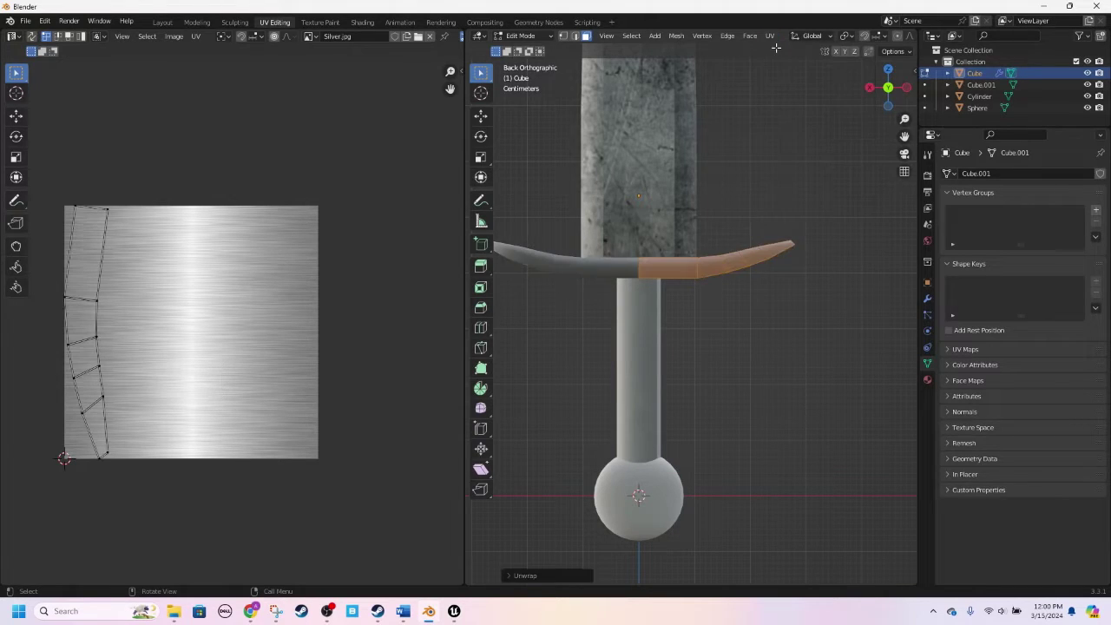
Step: Select the guard's front faces in the front orthographic view and unwrap them onto Silver.jpg
left_click(889, 87)
left_click_drag(732, 193, 550, 326)
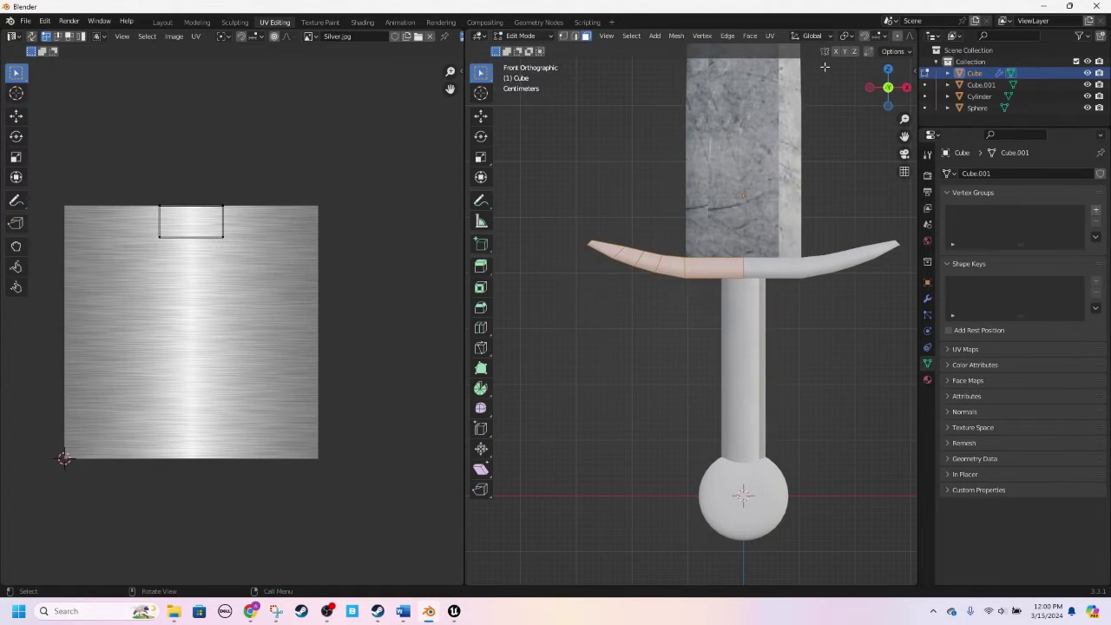
left_click(770, 37)
left_click(775, 50)
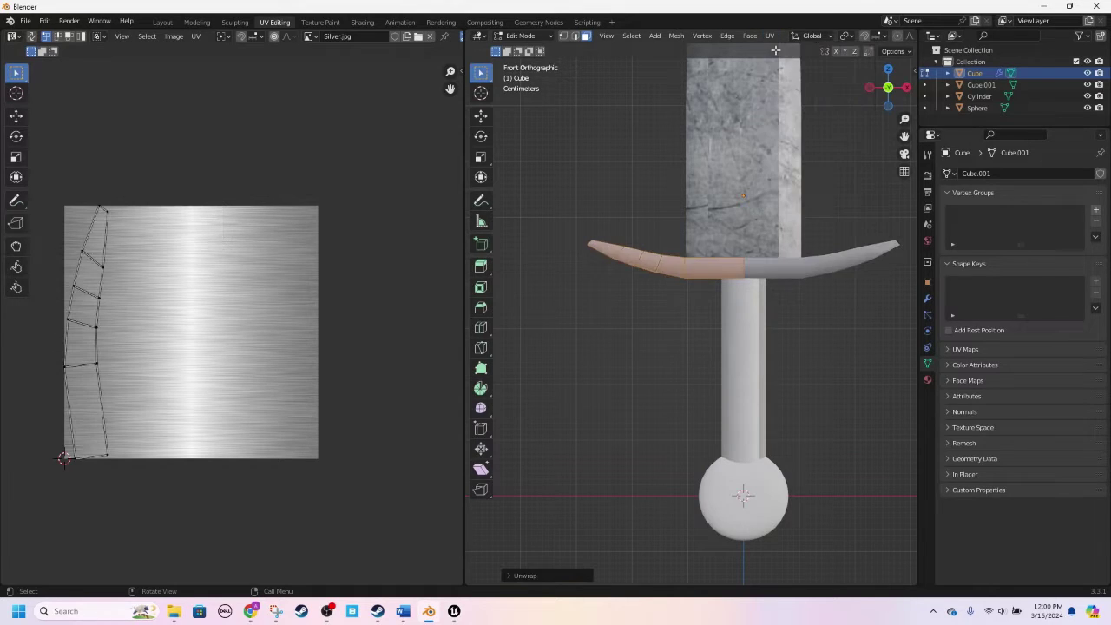
Step: Move the guard's front-face UV island about 0.77 along X to the opposite side of the Silver.jpg texture
key("a")
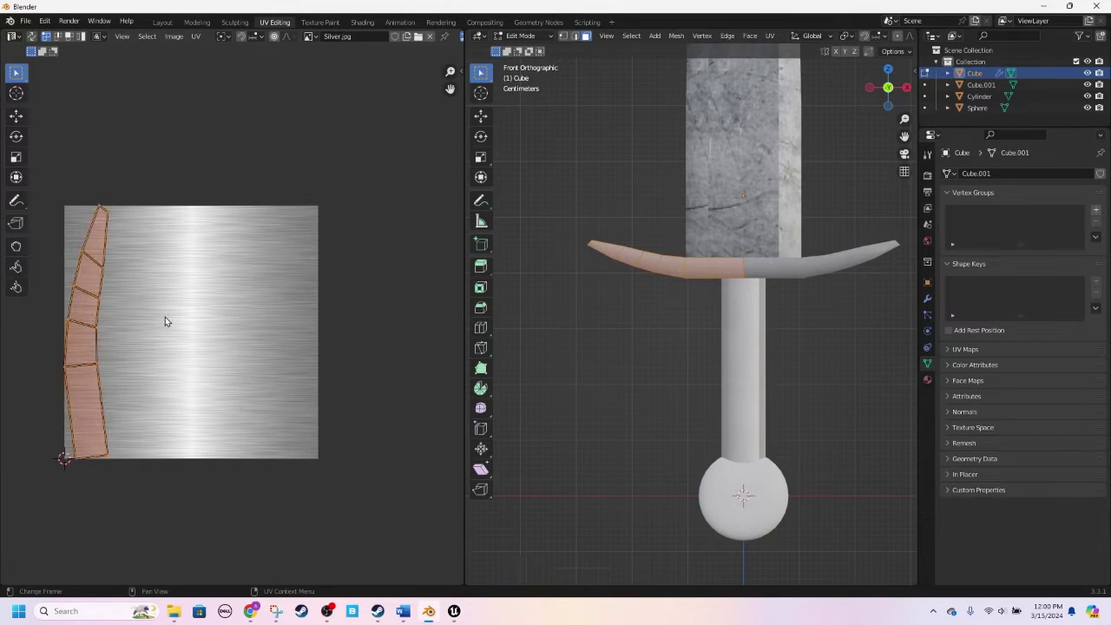
key("g")
key("x")
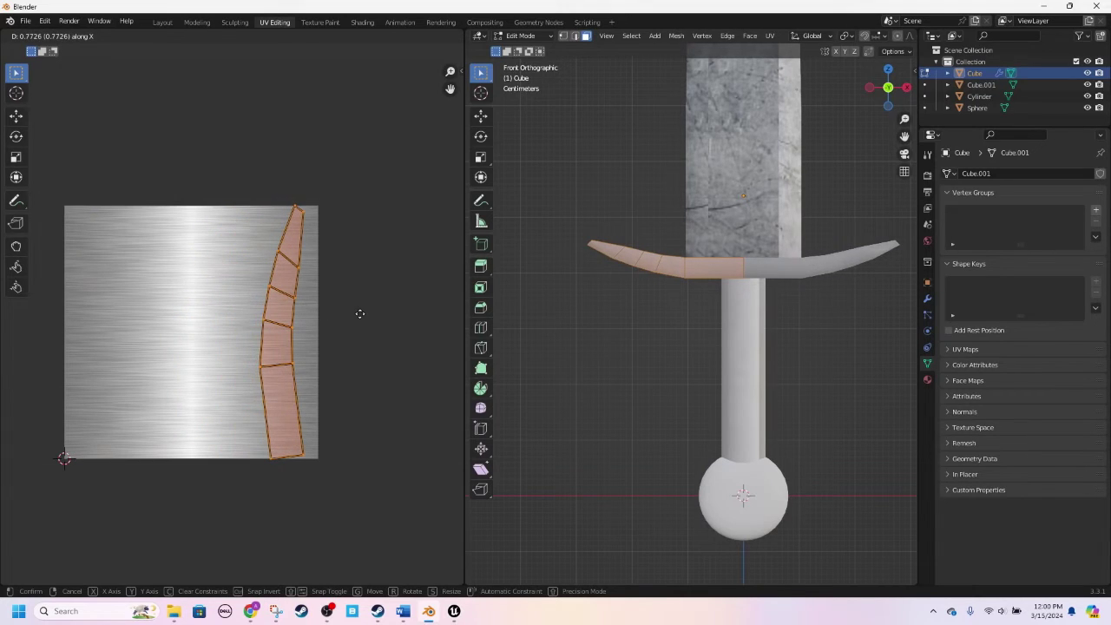
left_click(359, 313)
Step: Select the guard's side faces in the left orthographic view and unwrap them onto Silver.jpg
left_click(624, 332)
scroll(658, 286, "up", 3)
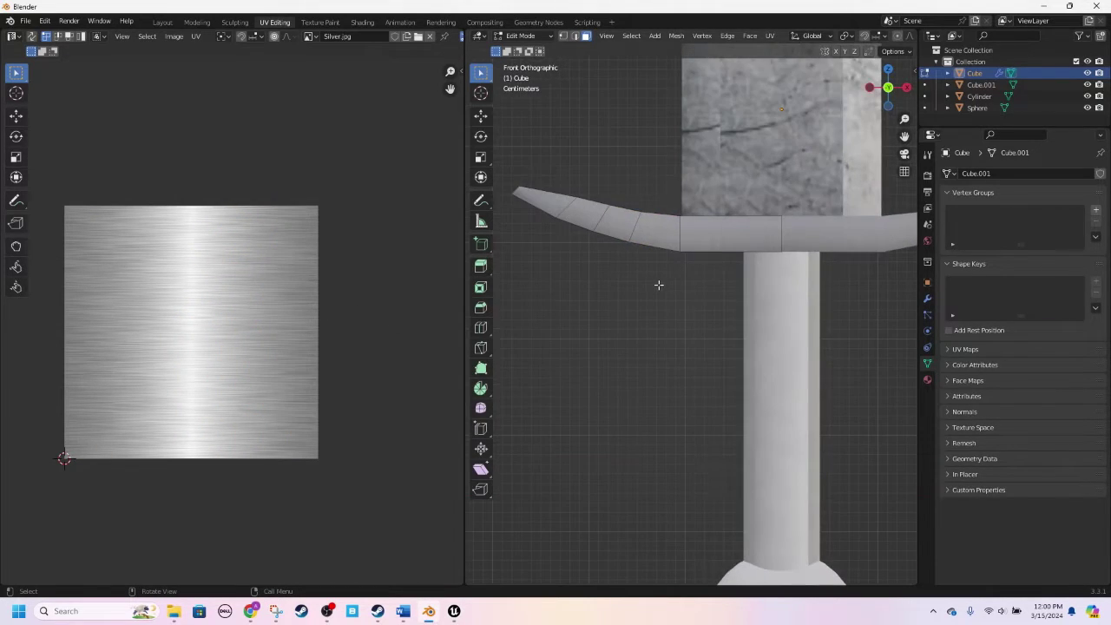
left_click(870, 87)
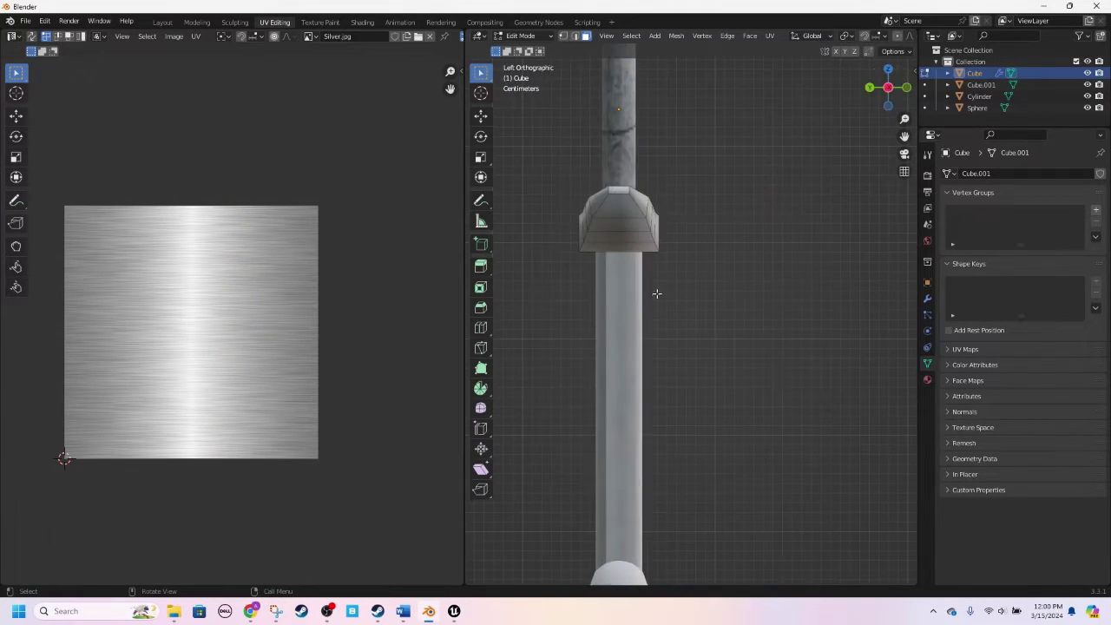
left_click_drag(624, 164, 614, 270)
middle_click_drag(650, 250, 749, 248)
scroll(556, 194, "down", 4)
middle_click_drag(576, 227, 787, 199)
left_click(907, 90)
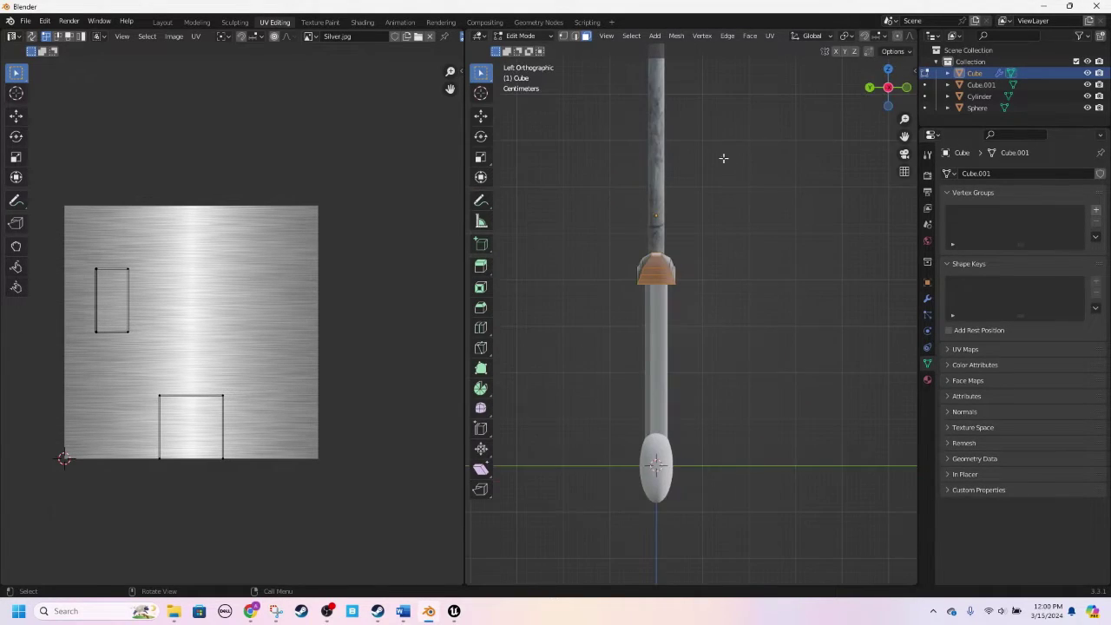
key("u")
left_click(784, 48)
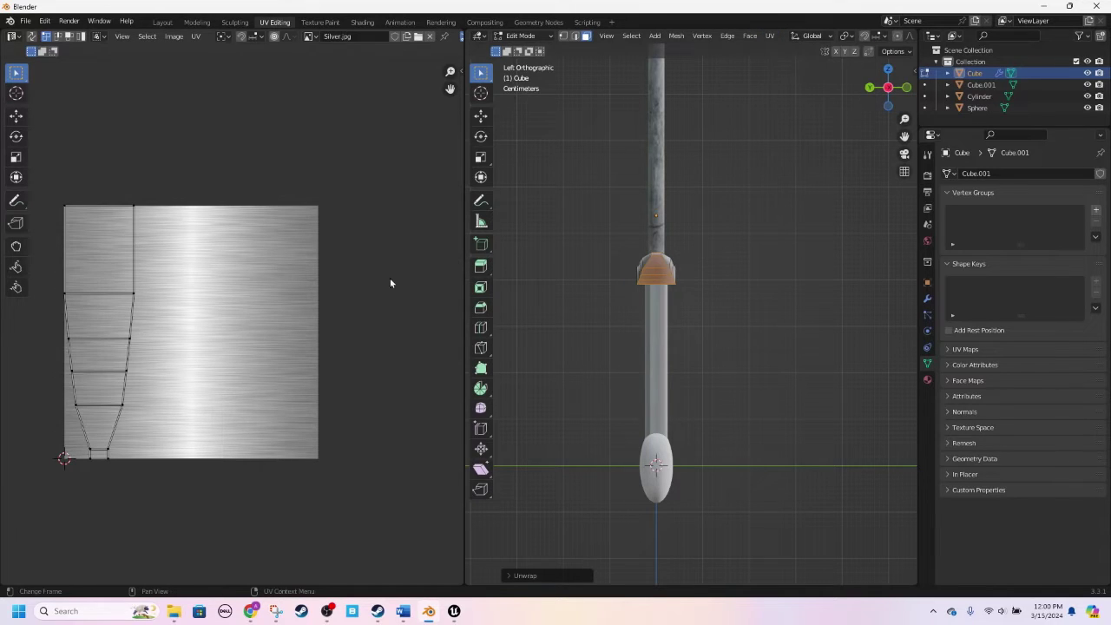
Step: Leave Edit Mode and examine the guard's silver texture up close in the Modeling workspace, including from the back
key("Tab")
middle_click_drag(744, 322, 608, 261)
scroll(653, 306, "up", 4)
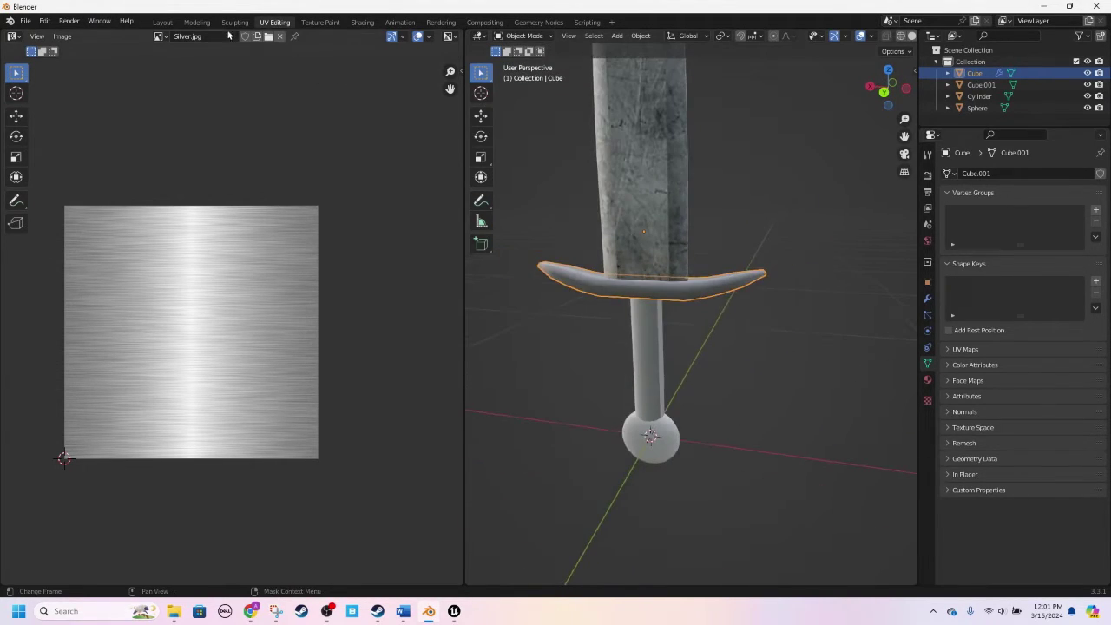
left_click(198, 22)
middle_click_drag(364, 200, 409, 249)
left_click(398, 321)
middle_click_drag(399, 322, 493, 266)
left_click(493, 266)
scroll(510, 315, "up", 5)
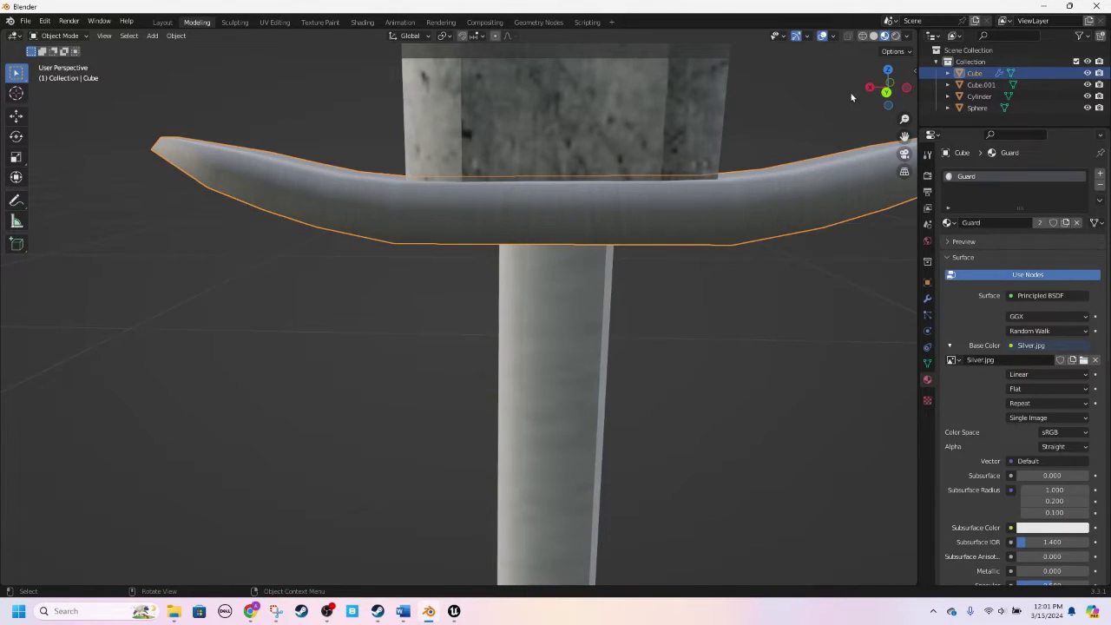
left_click(886, 92)
Step: Select the guard's back and front faces together in the UV Editing workspace and shrink their UV islands along Y to about a fifth
key("Tab")
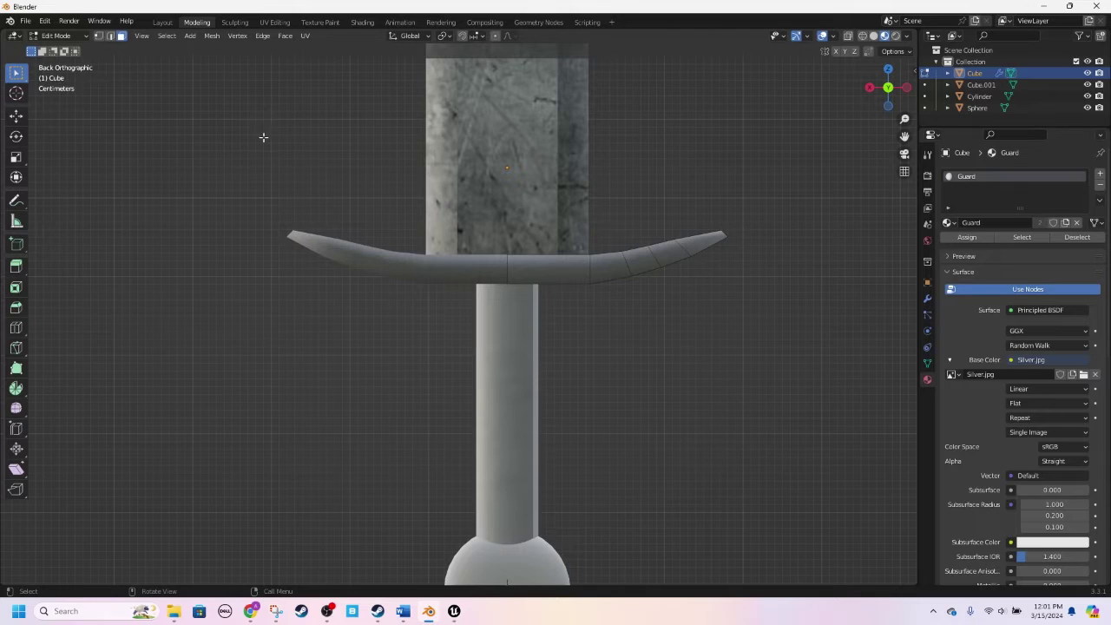
left_click(264, 22)
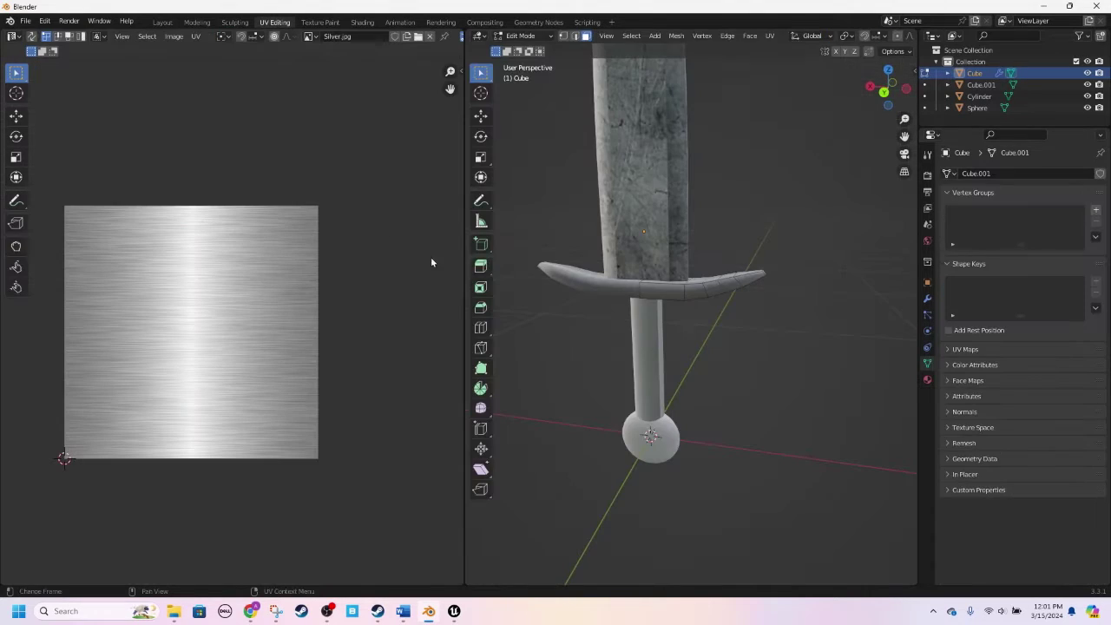
left_click(884, 92)
left_click_drag(804, 241, 629, 348)
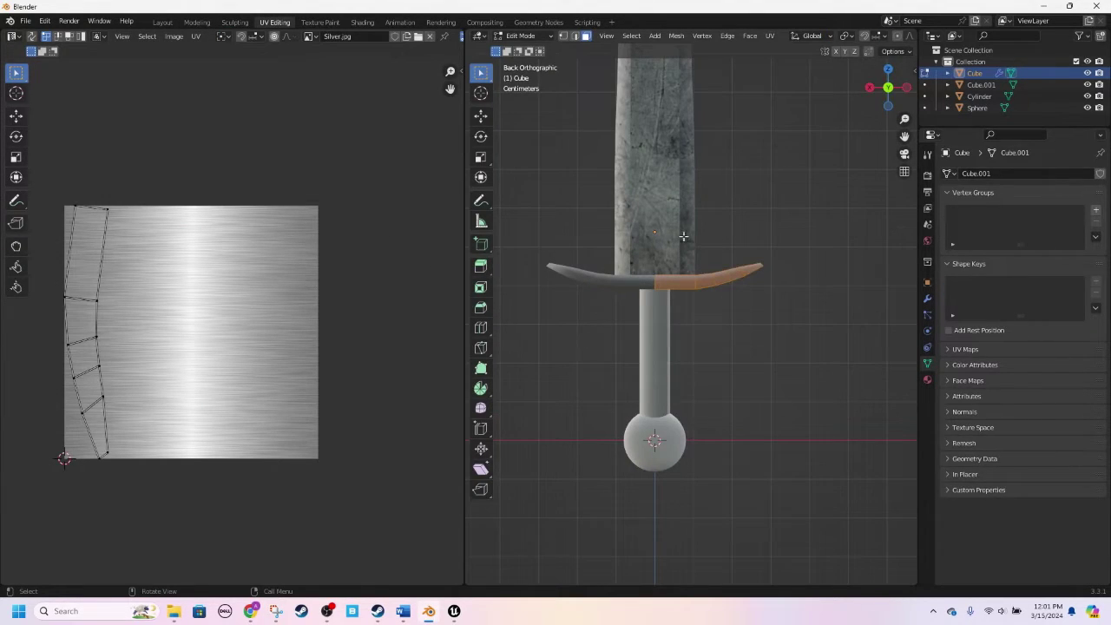
left_click(891, 96)
left_click_drag(767, 223, 583, 321, "shift")
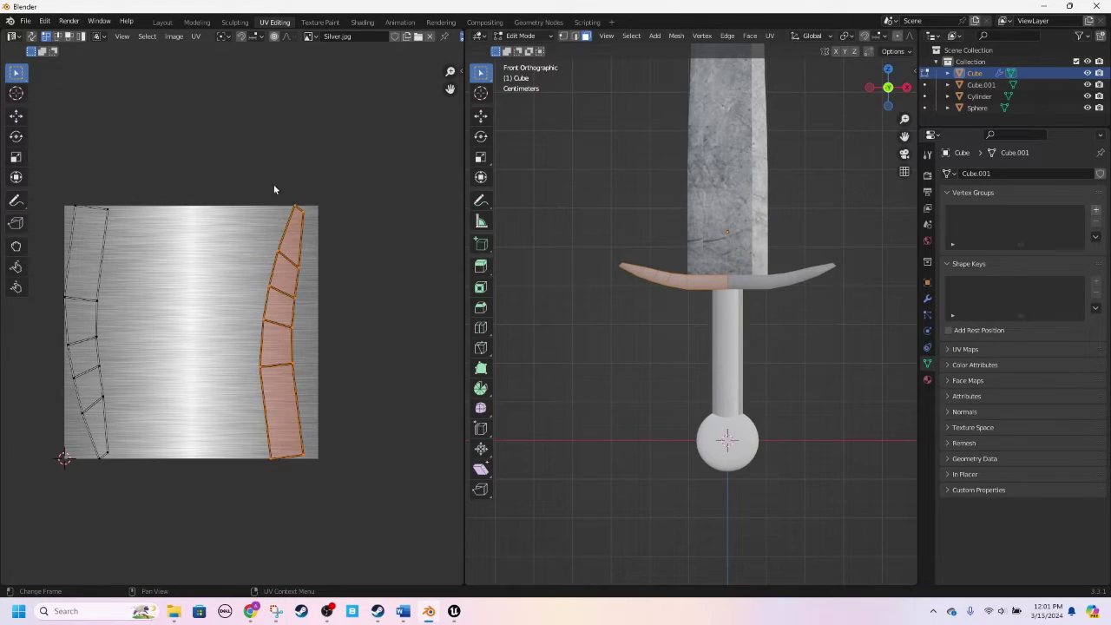
key("s")
right_click(251, 247)
key("a")
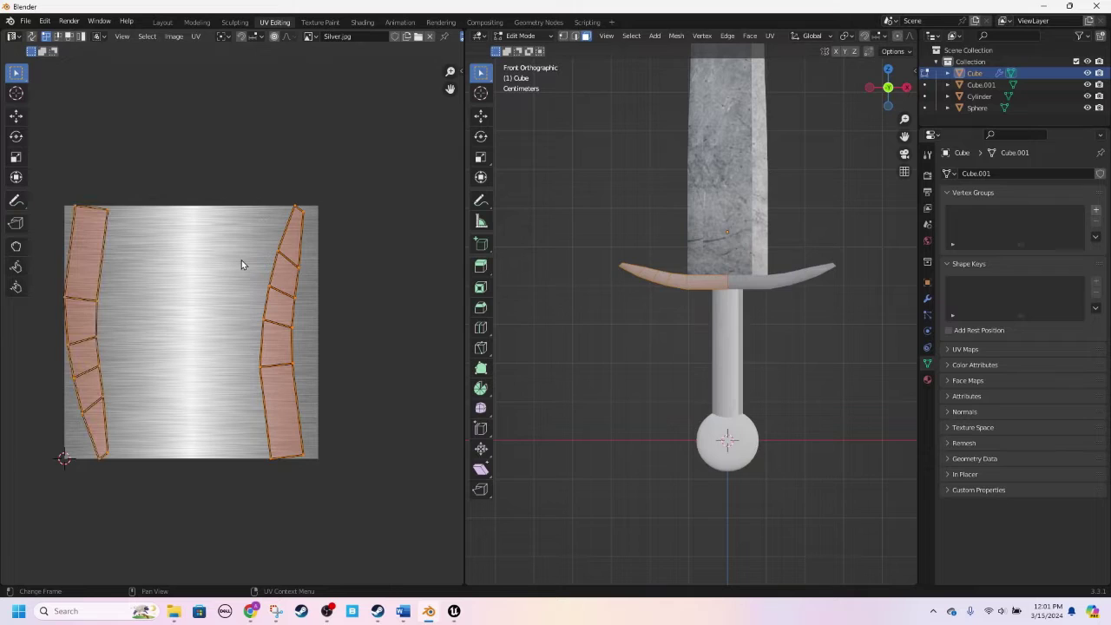
key("s")
key("y")
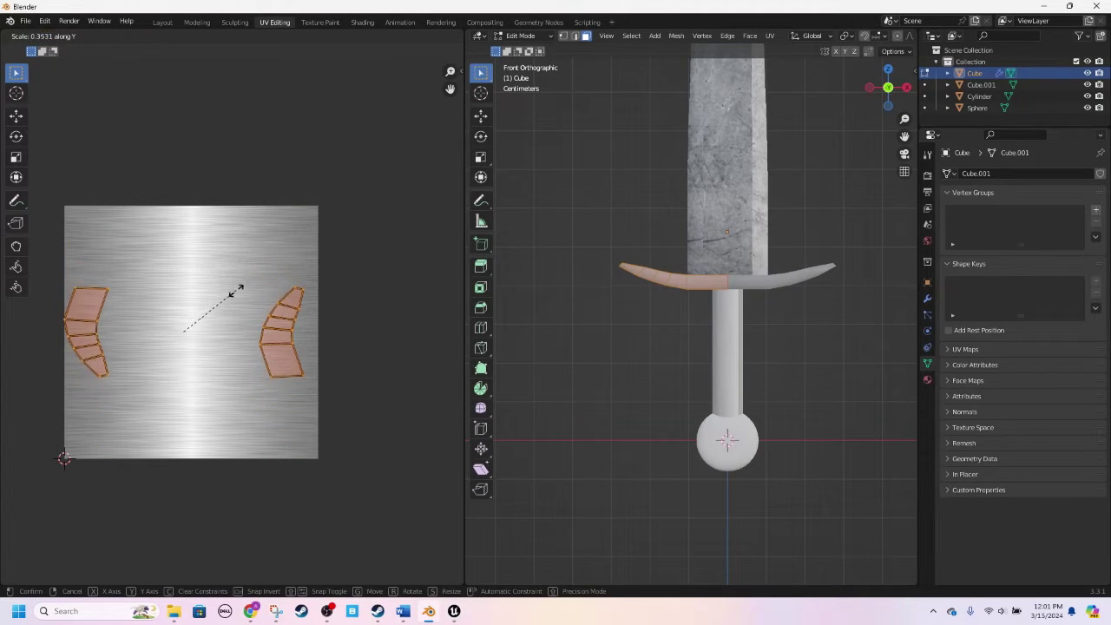
left_click(217, 313)
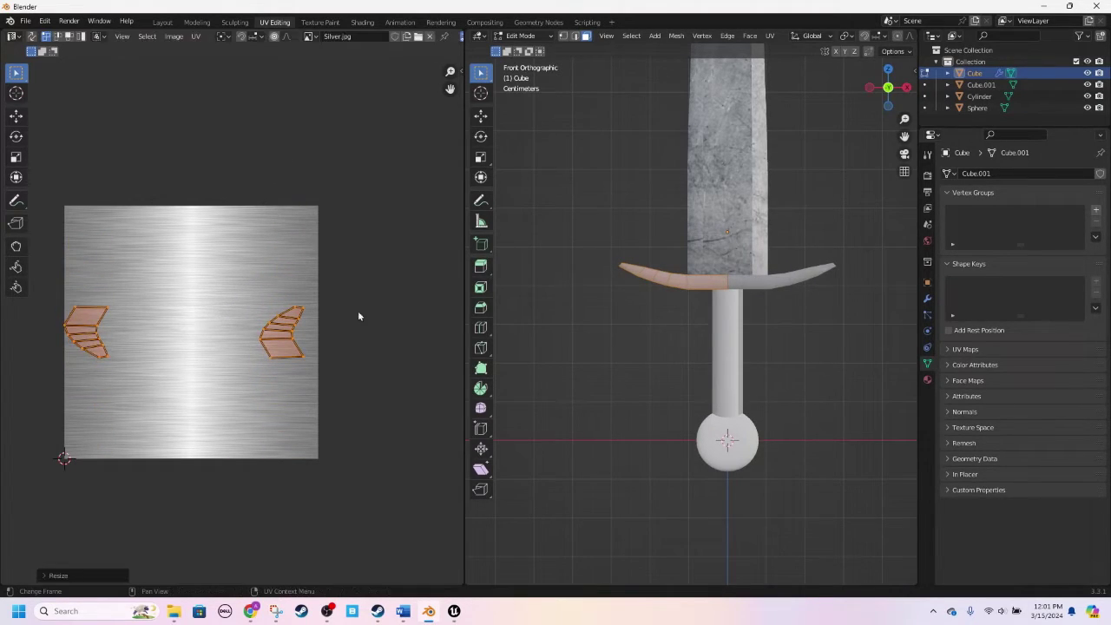
key("Tab")
Step: Reselect the guard's front and back faces and rotate their UV islands by 90 degrees on Silver.jpg
scroll(689, 282, "up", 5)
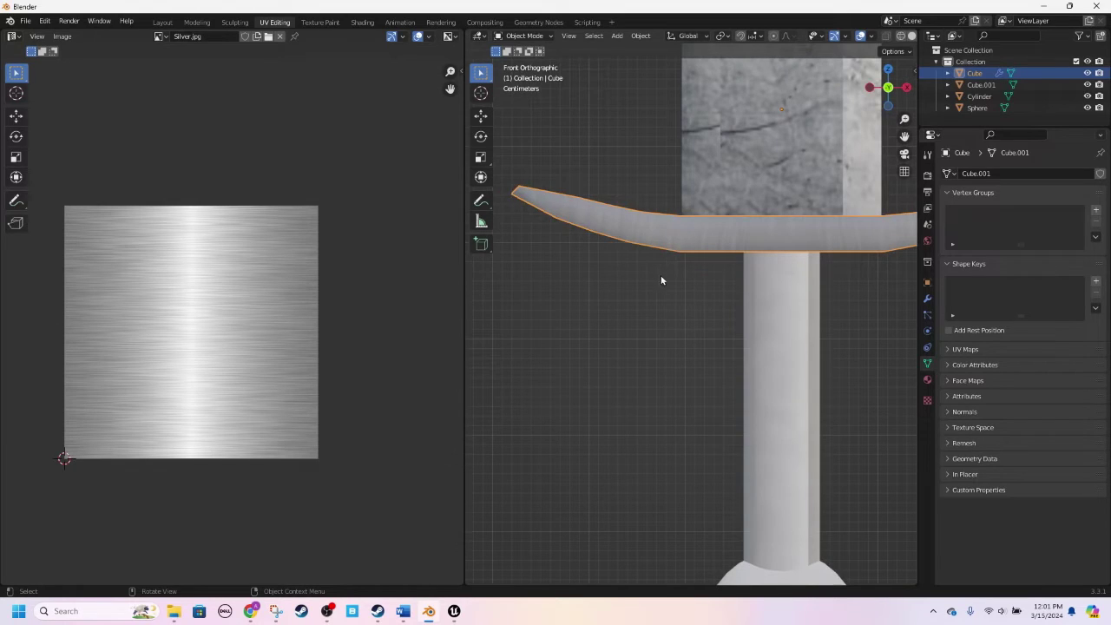
key("Tab")
left_click_drag(749, 145, 486, 297)
left_click(889, 88)
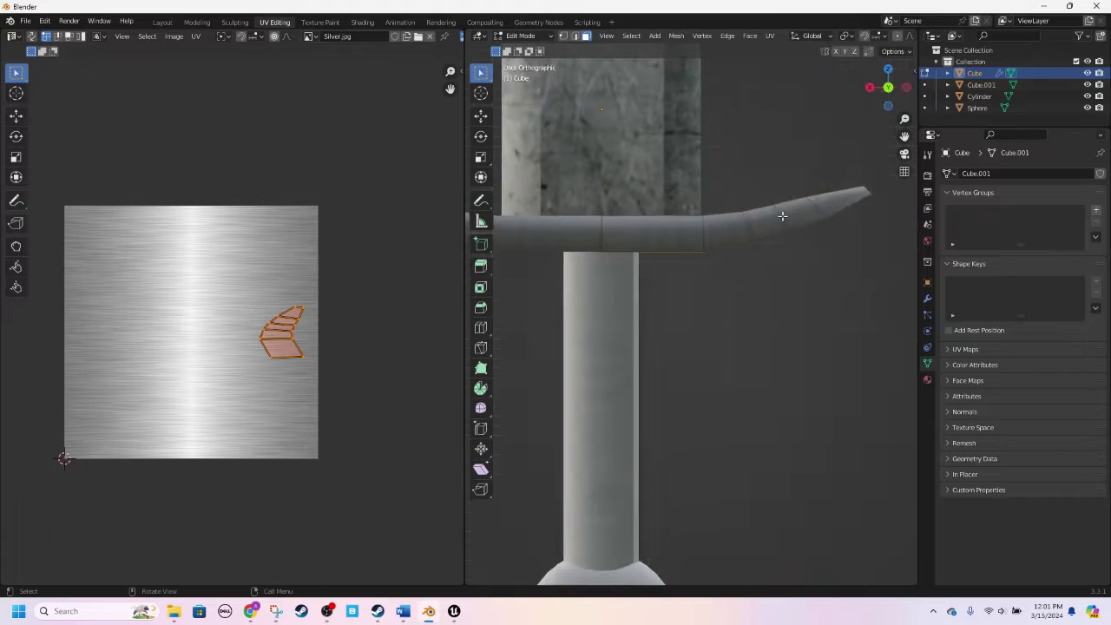
left_click_drag(877, 153, 613, 298, "shift")
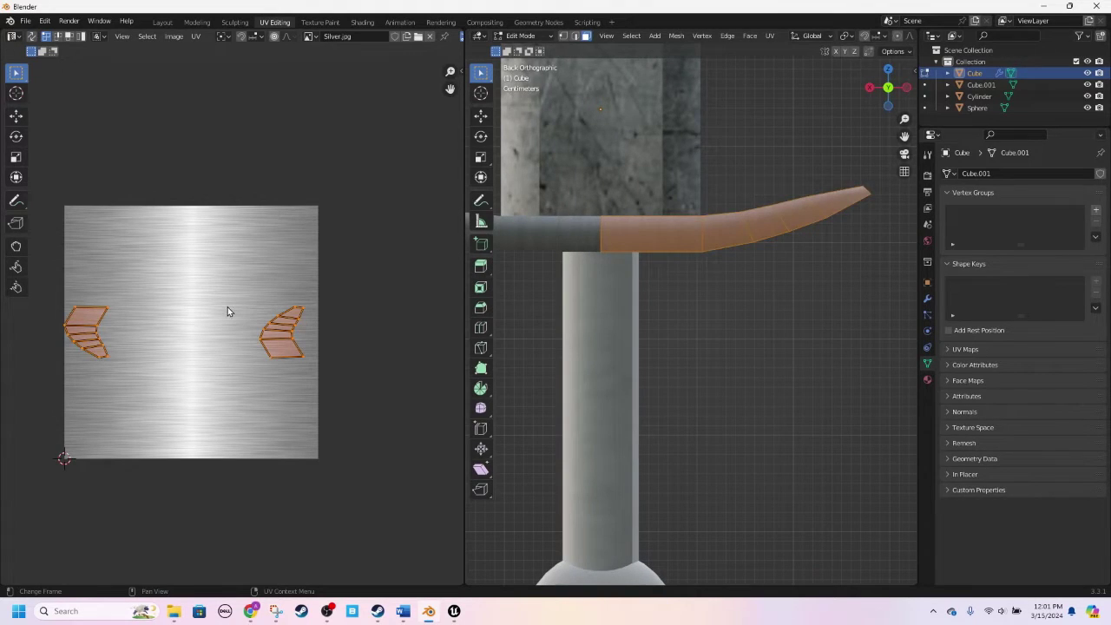
type("r90")
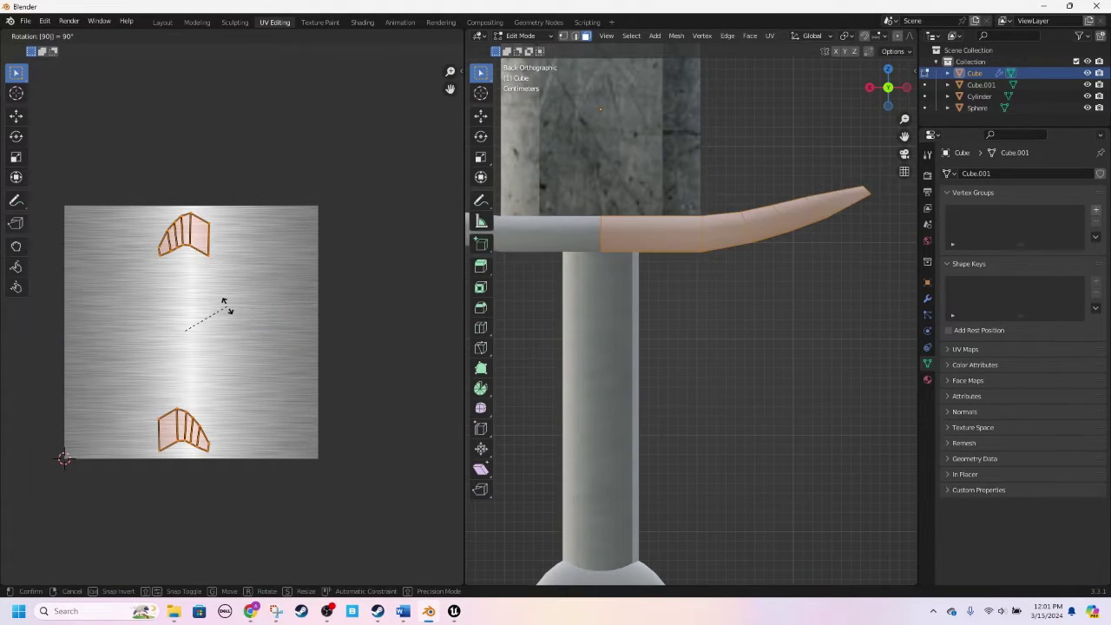
key("Return")
key("Tab")
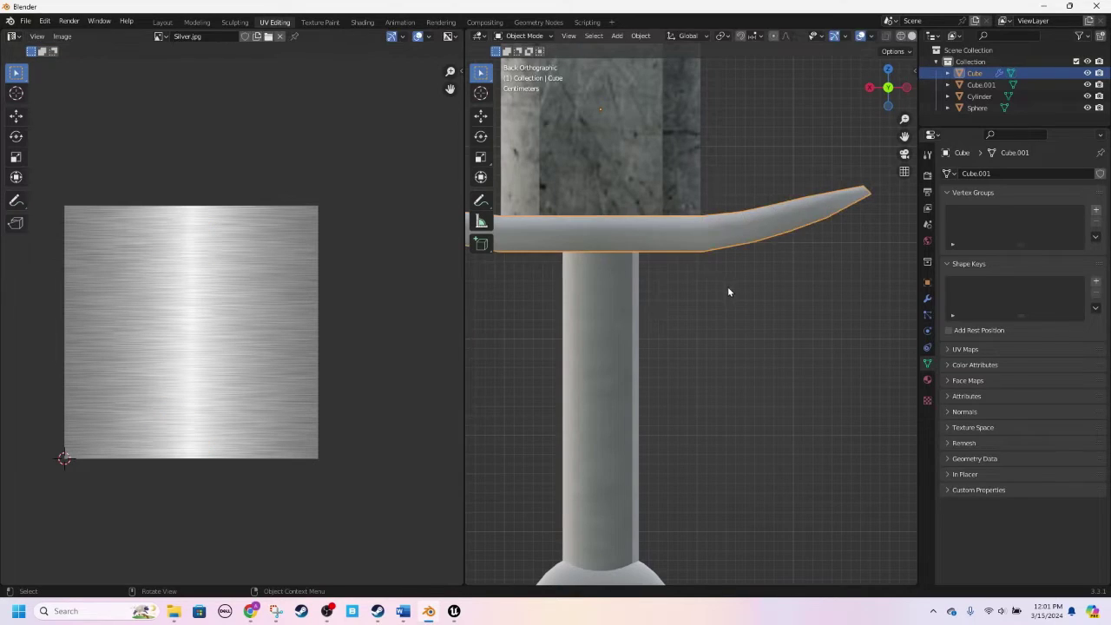
Step: Reselect the guard's back and front faces and stretch their UV islands along X across most of the texture's width
scroll(689, 294, "down", 3)
key("Tab")
scroll(695, 281, "up", 3)
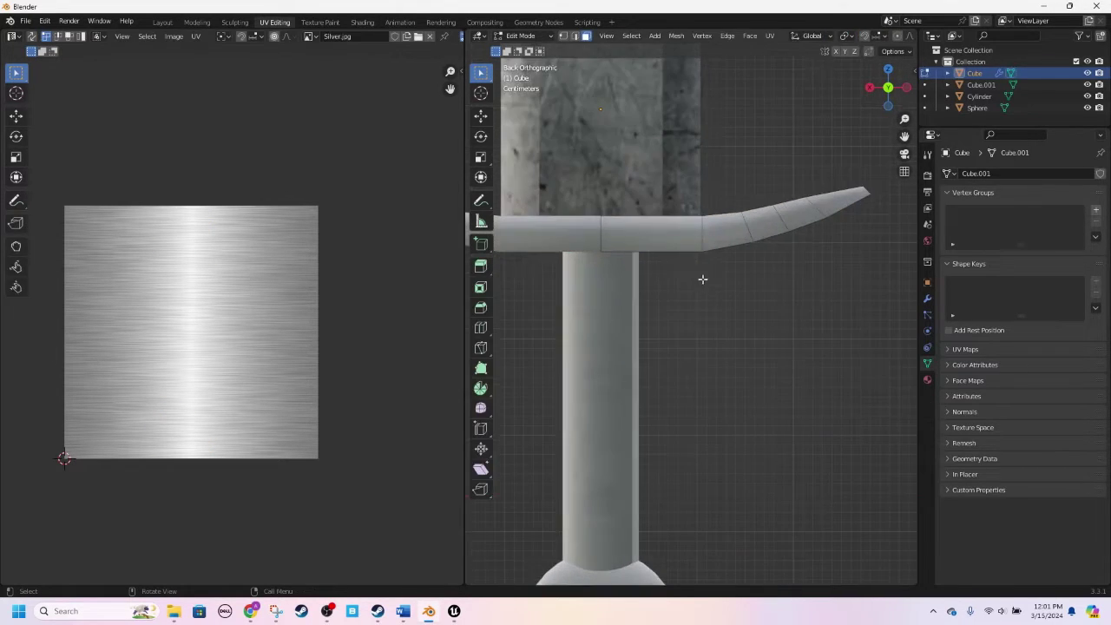
left_click_drag(871, 164, 695, 223)
left_click(889, 92)
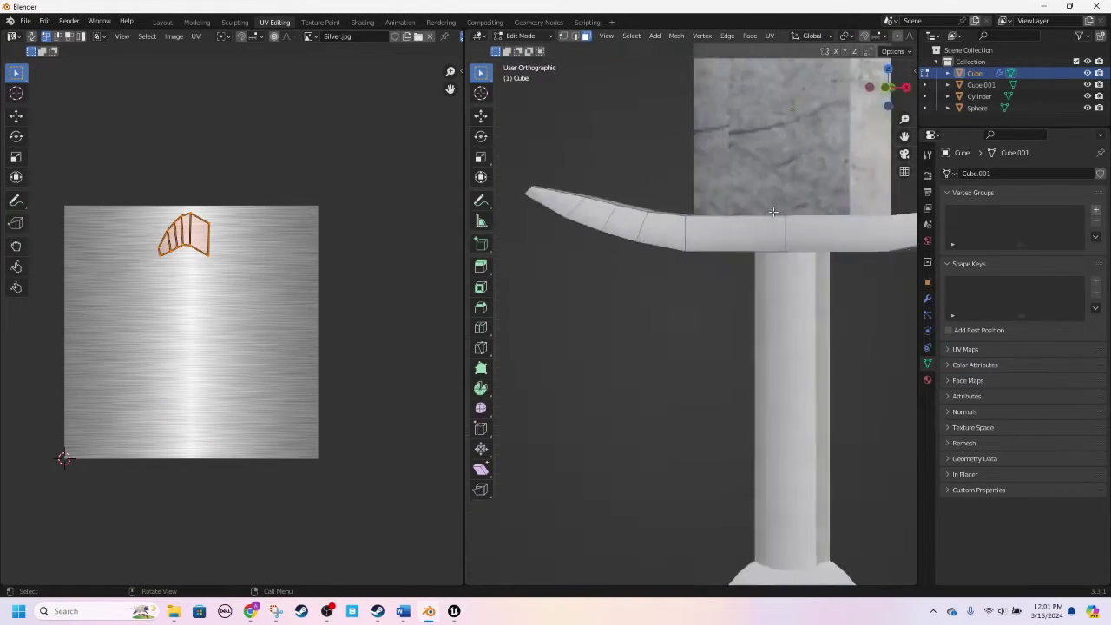
left_click_drag(751, 156, 476, 295, "shift")
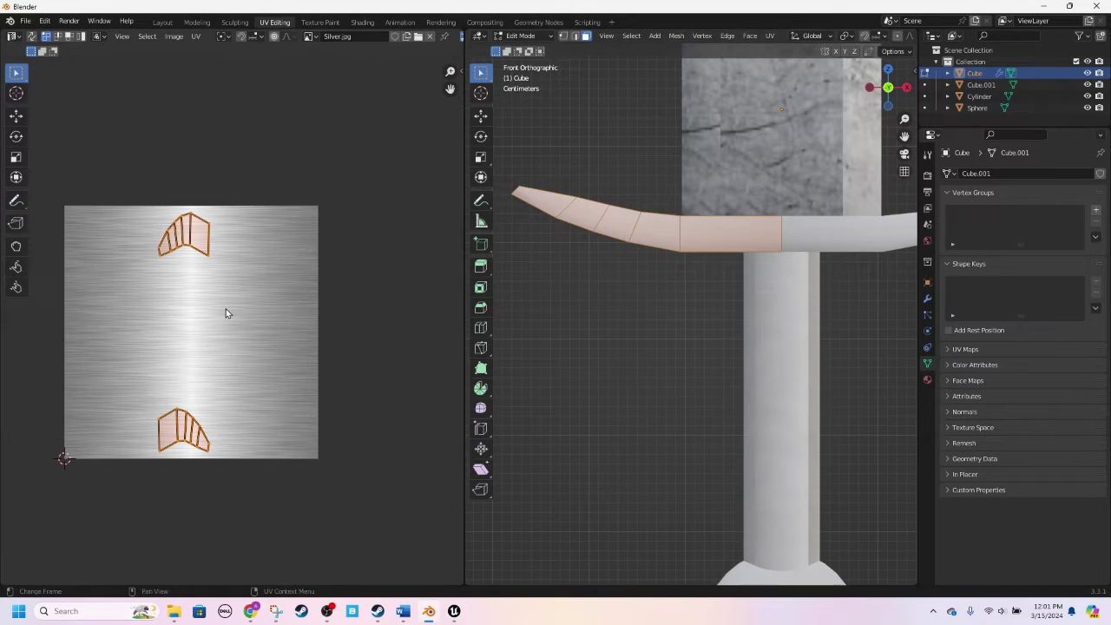
key("s")
key("x")
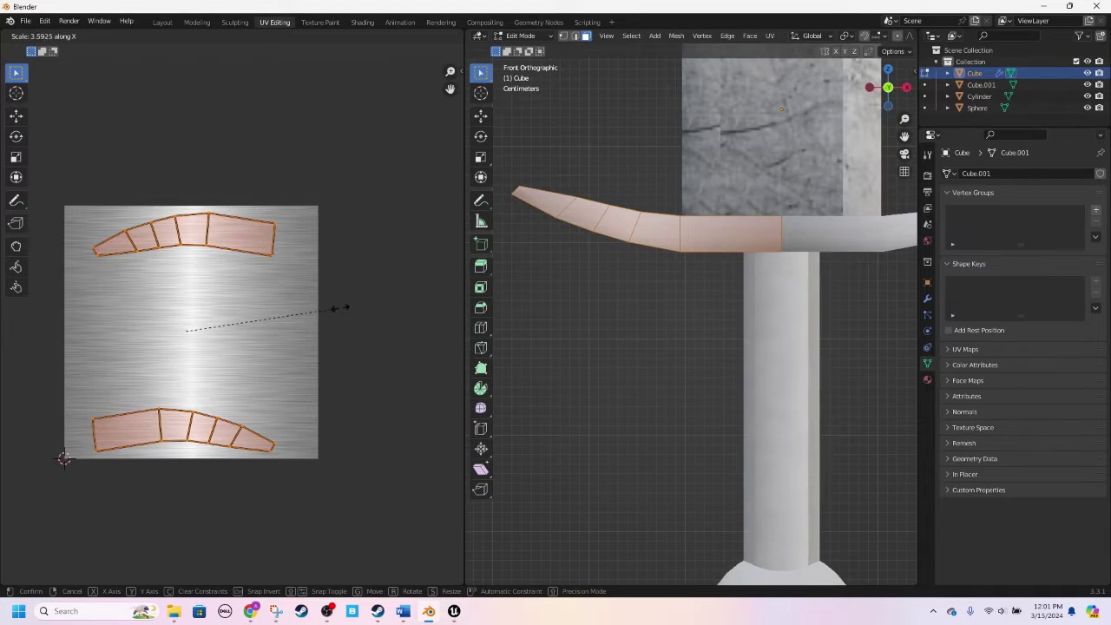
left_click(382, 322)
key("Tab")
Step: Select the pommel sphere and give it a new material named Pommel
middle_click_drag(664, 334, 671, 396)
scroll(714, 357, "down", 4)
scroll(705, 337, "down", 4)
scroll(705, 337, "up", 2)
left_click(668, 401)
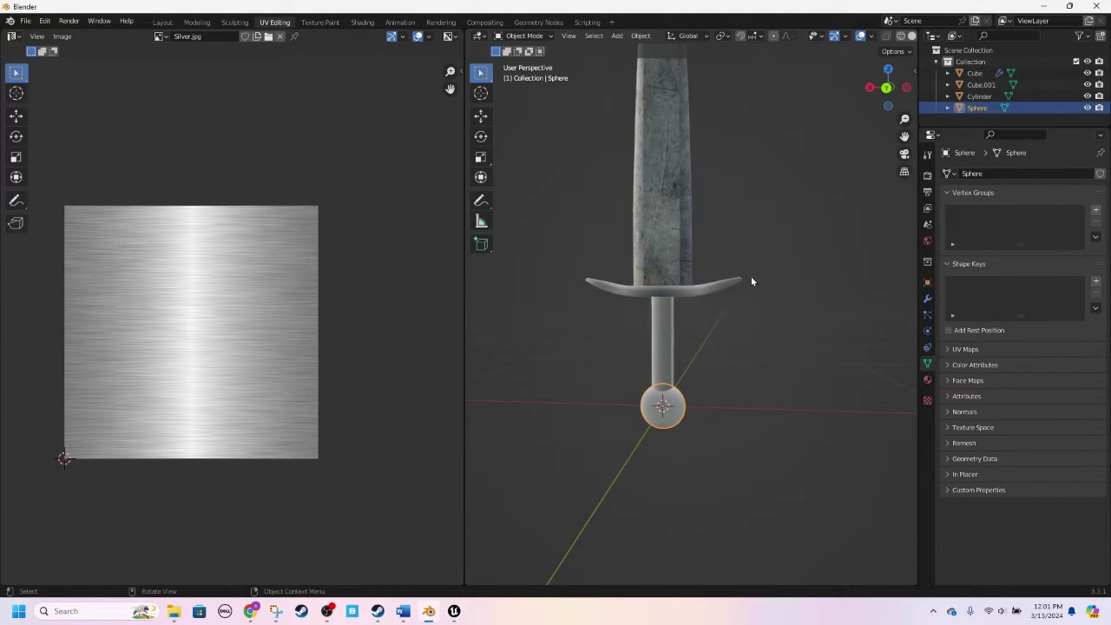
left_click(927, 380)
left_click(984, 225)
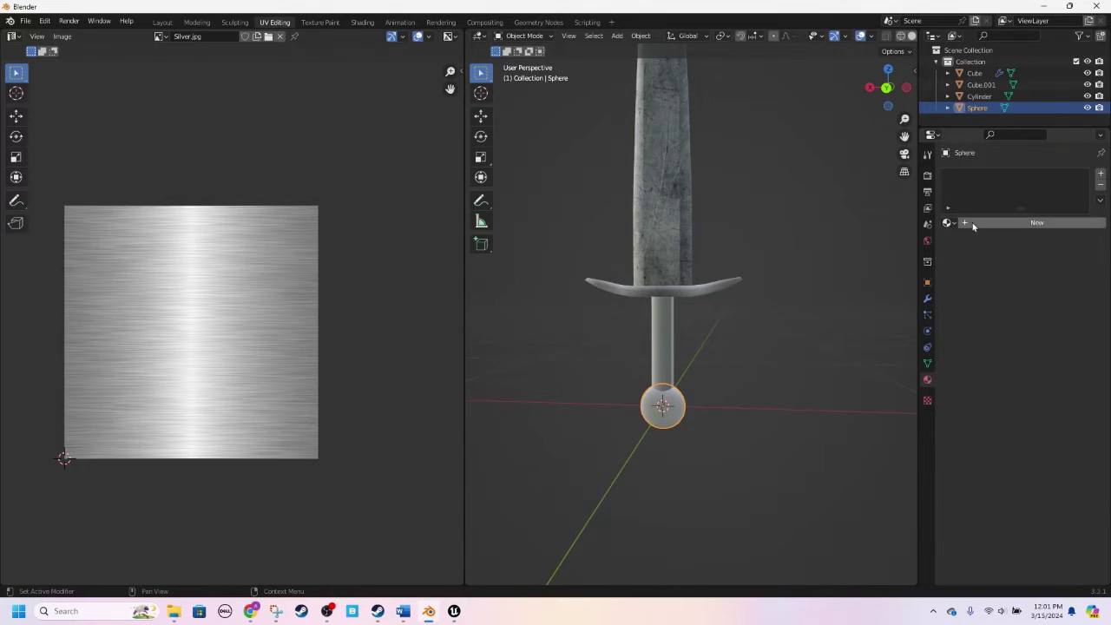
double_click(980, 178)
type("S")
key("BackSpace")
key("BackSpace")
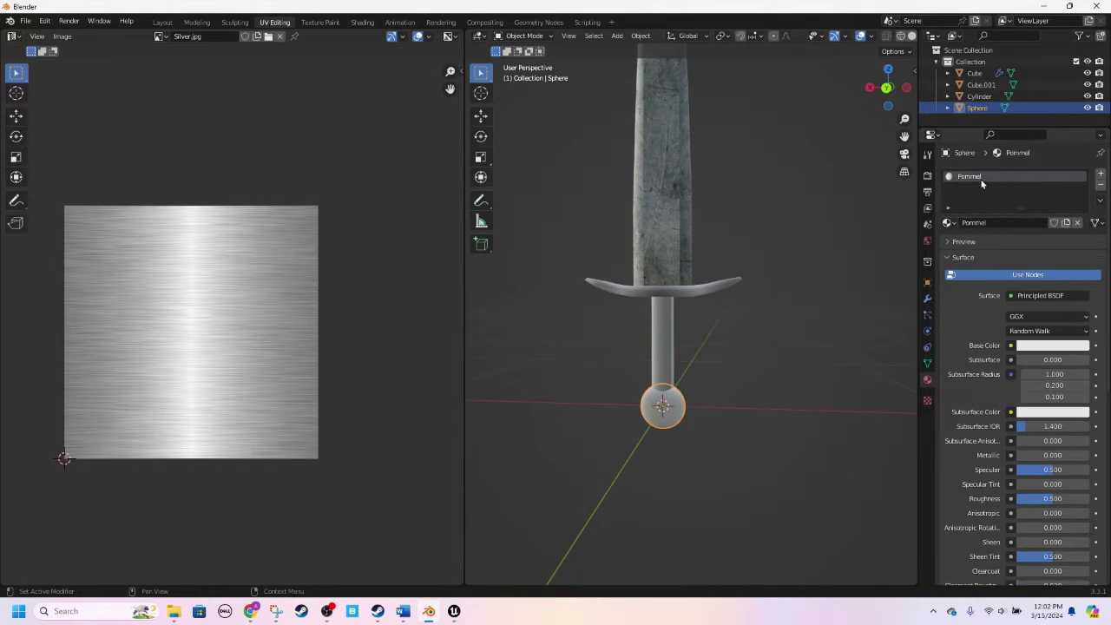
Step: Link an Image Texture to the Pommel material's Base Color and open the file browser for its image
left_click(1010, 347)
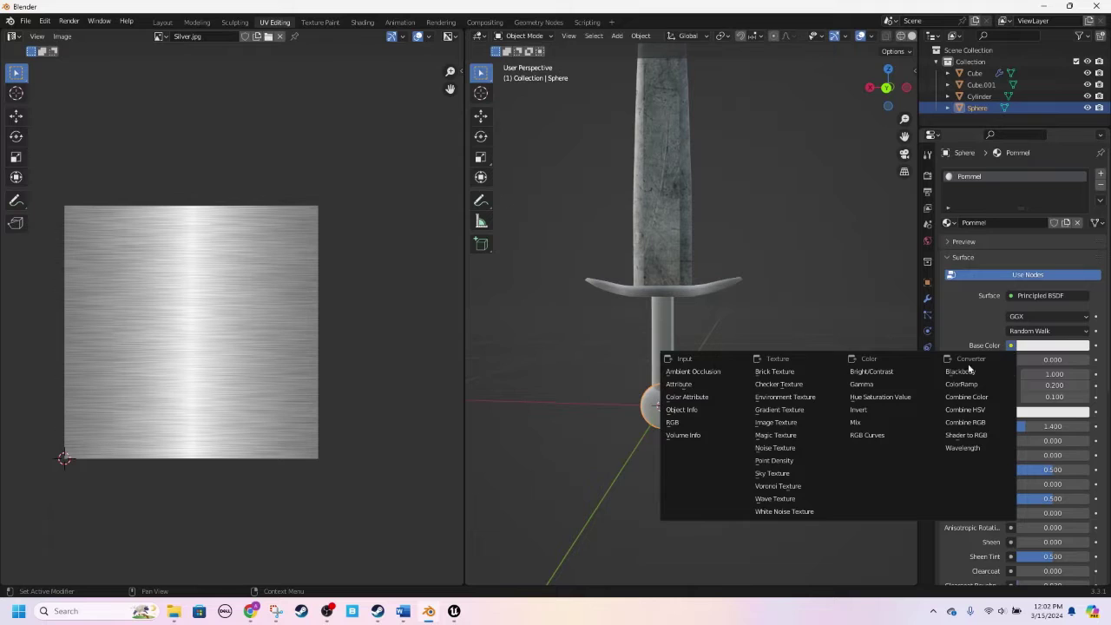
left_click(807, 423)
left_click(1071, 360)
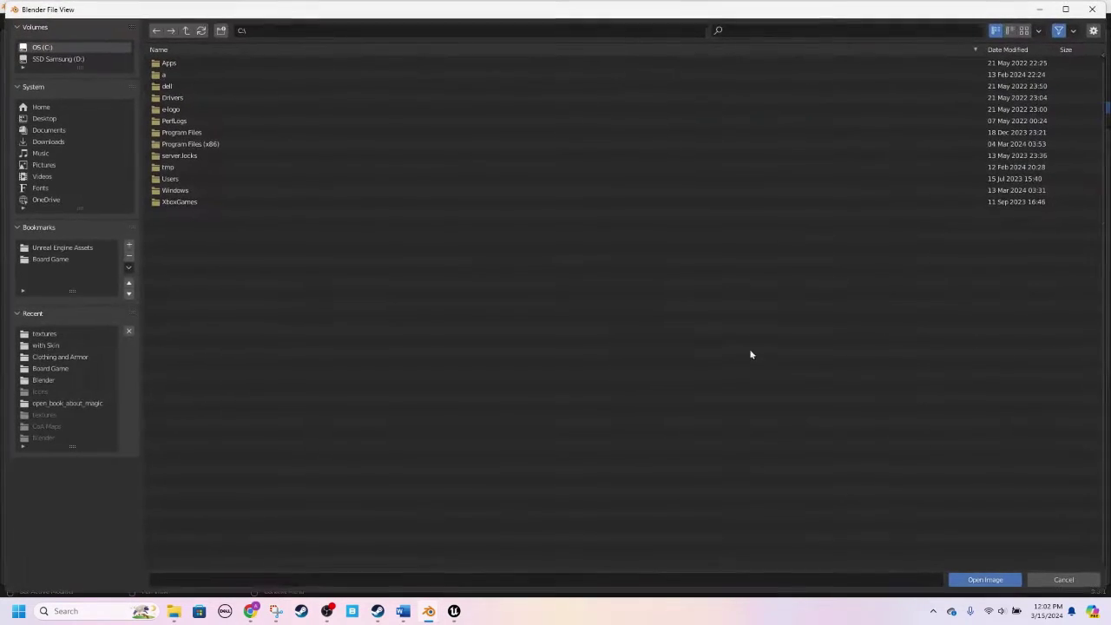
Step: Browse to the Textures folder inside Unreal Engine Assets and add it to the file browser's bookmarks
left_click(52, 260)
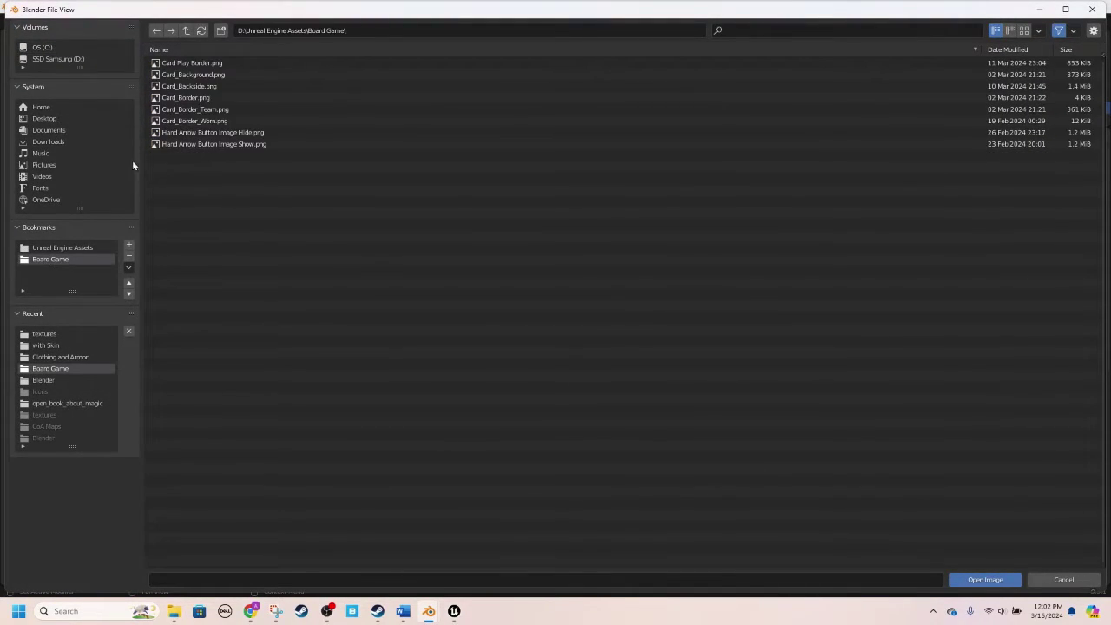
left_click(70, 249)
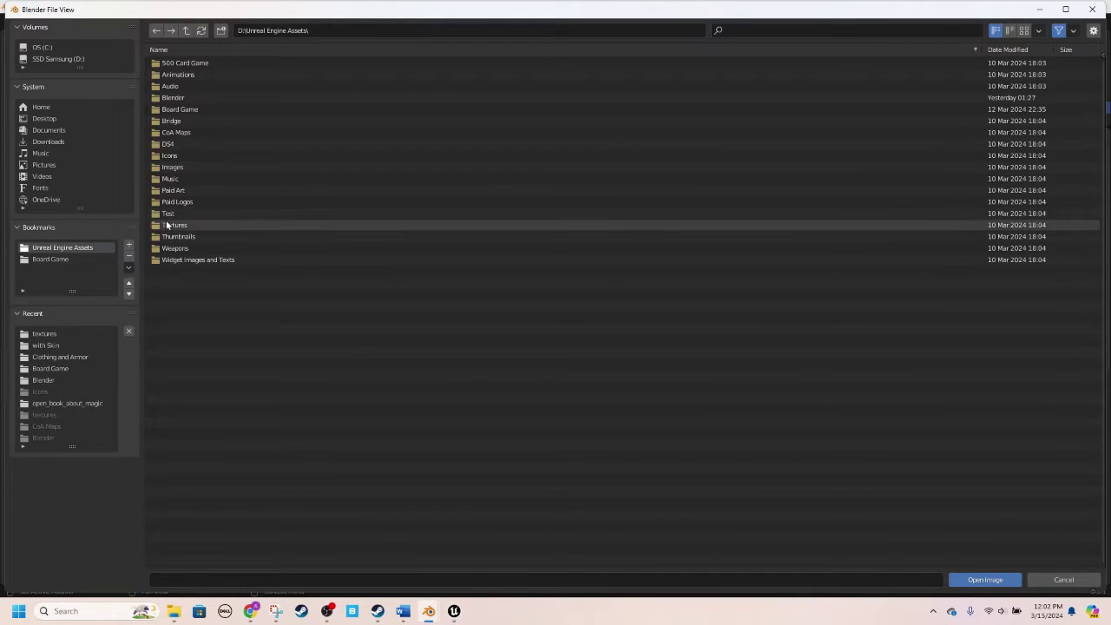
left_click(172, 226)
left_click(129, 245)
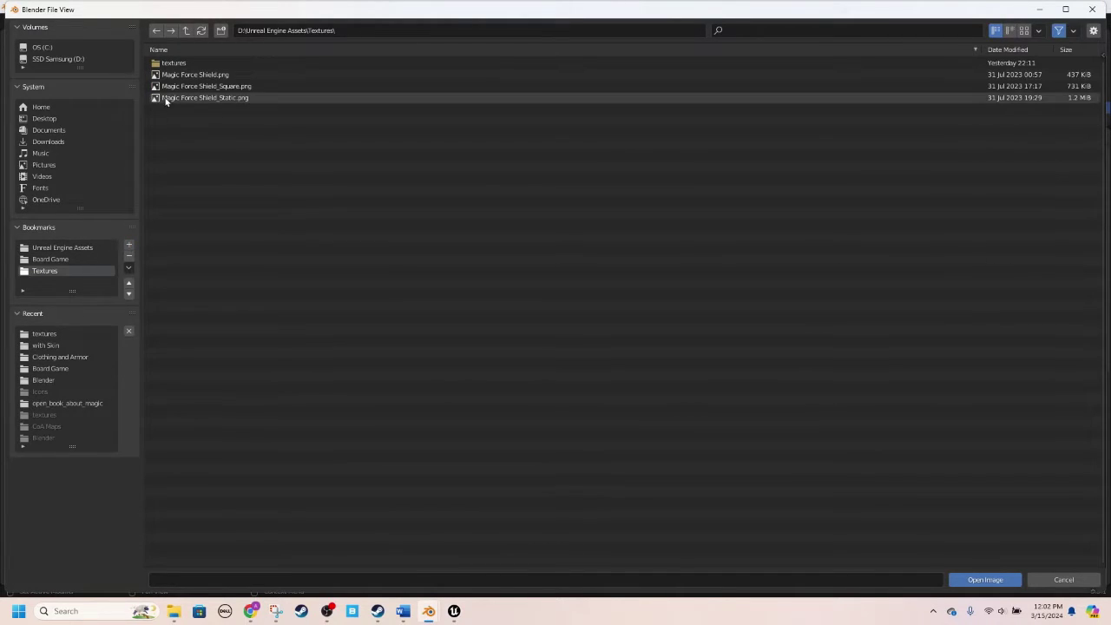
Step: Load Gold Foil.jpg from the textures subfolder as the pommel's base color image and inspect the sphere
left_click(173, 64)
scroll(206, 277, "down", 10)
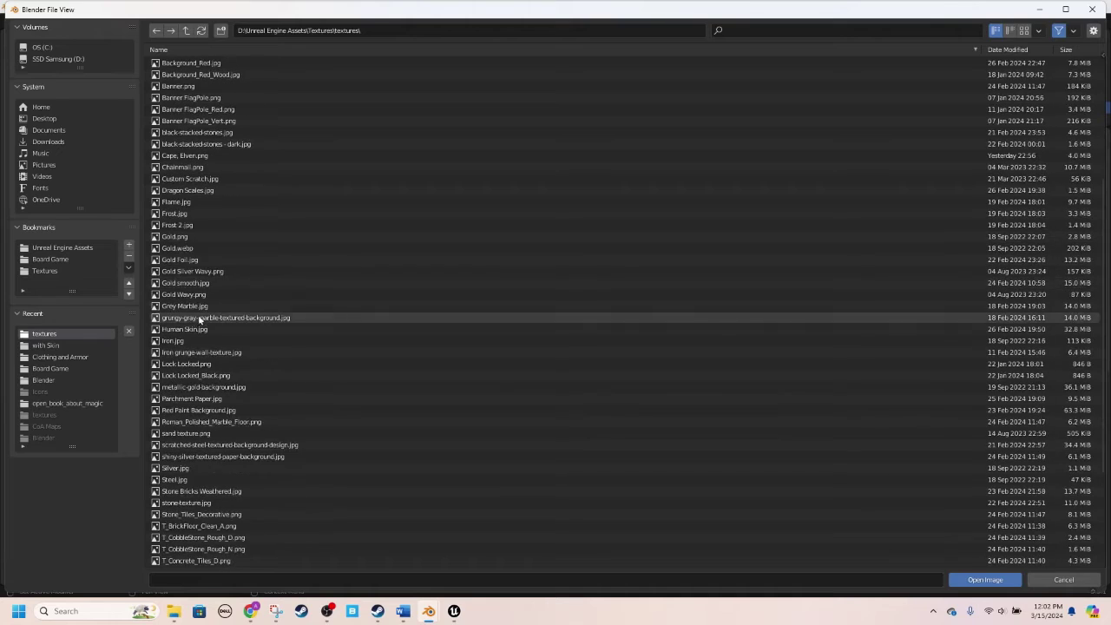
left_click(196, 260)
double_click(196, 266)
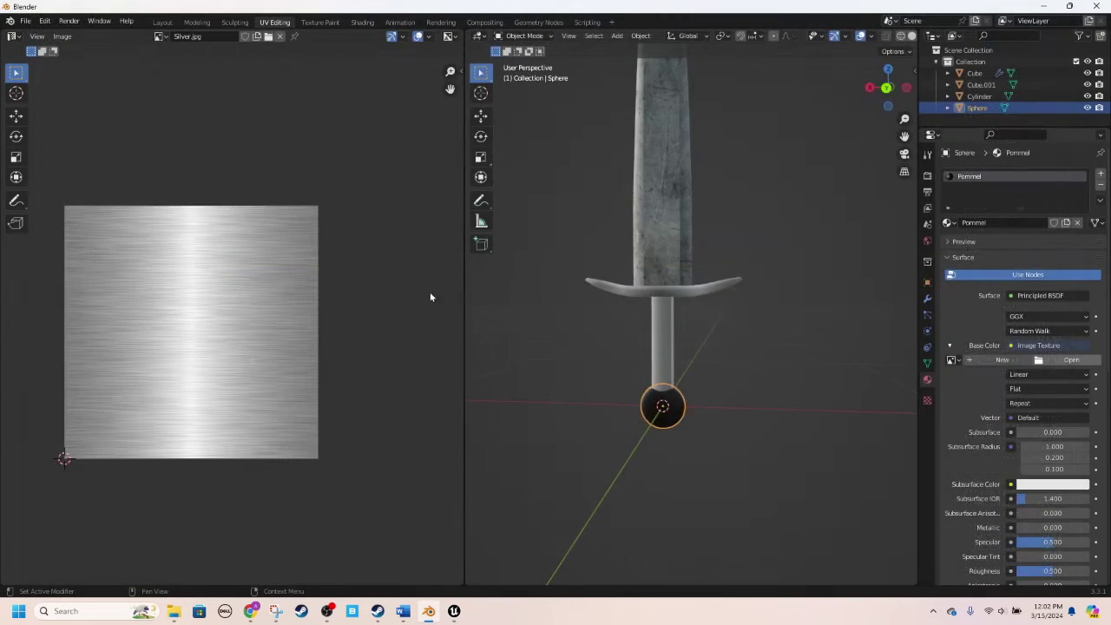
left_click(700, 451)
middle_click_drag(700, 450, 624, 383)
left_click(624, 383)
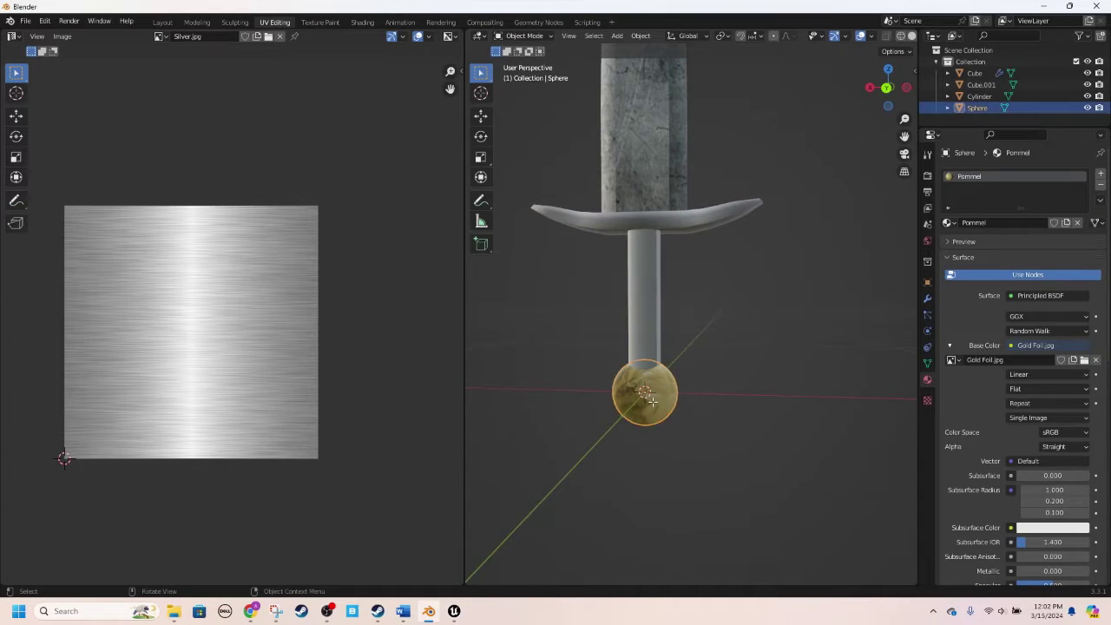
Step: Examine the pommel sphere's UV layout over the gold foil image and its appearance on the sword
key("Tab")
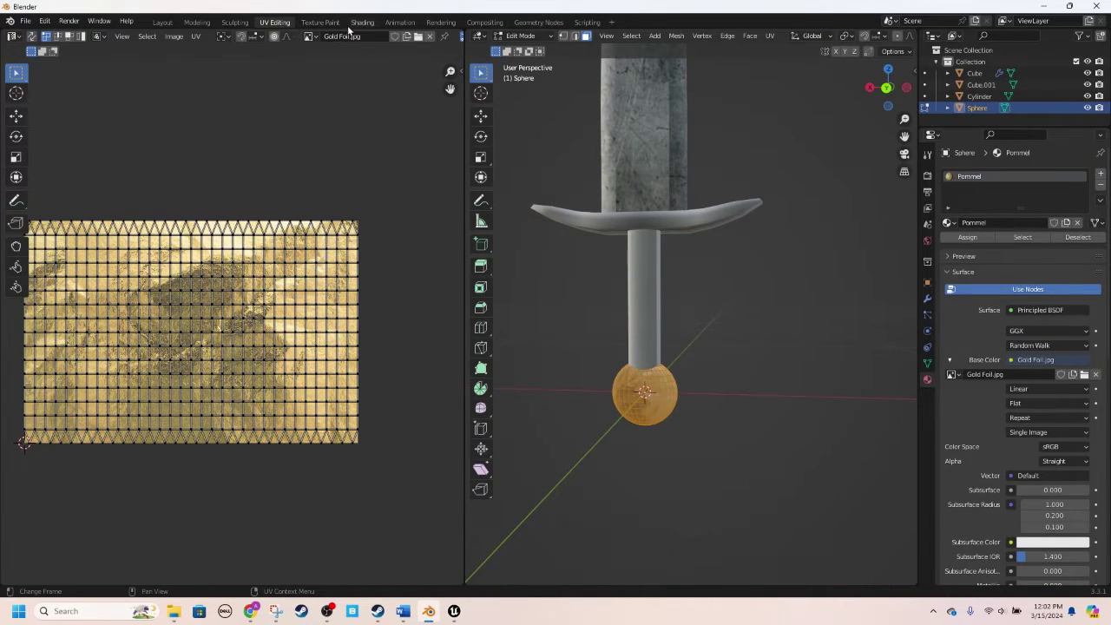
scroll(738, 217, "up", 2)
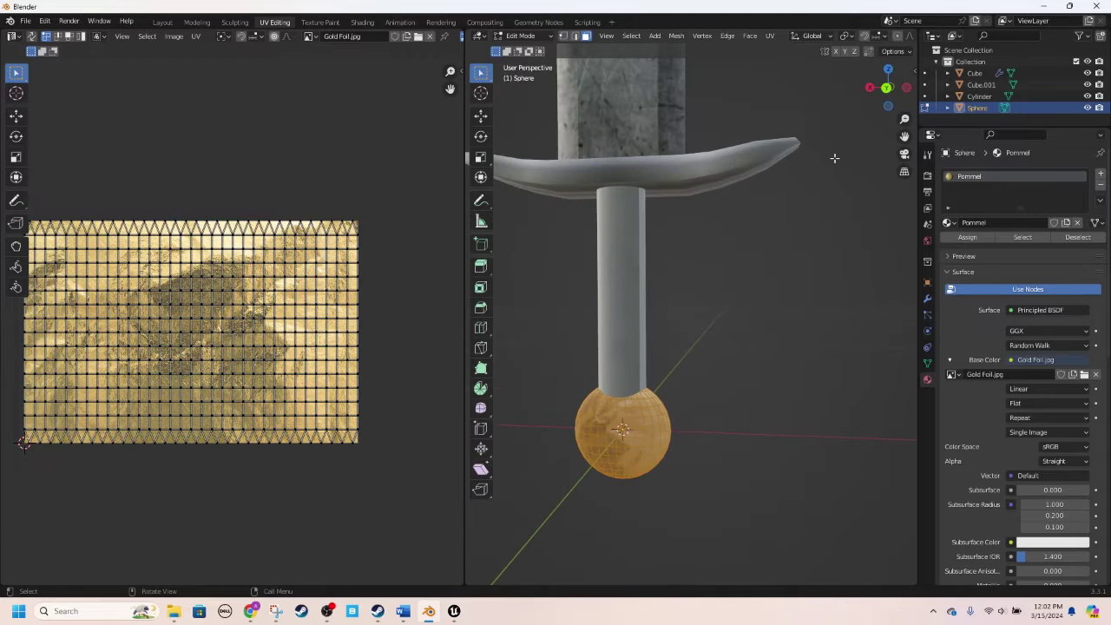
left_click(886, 89)
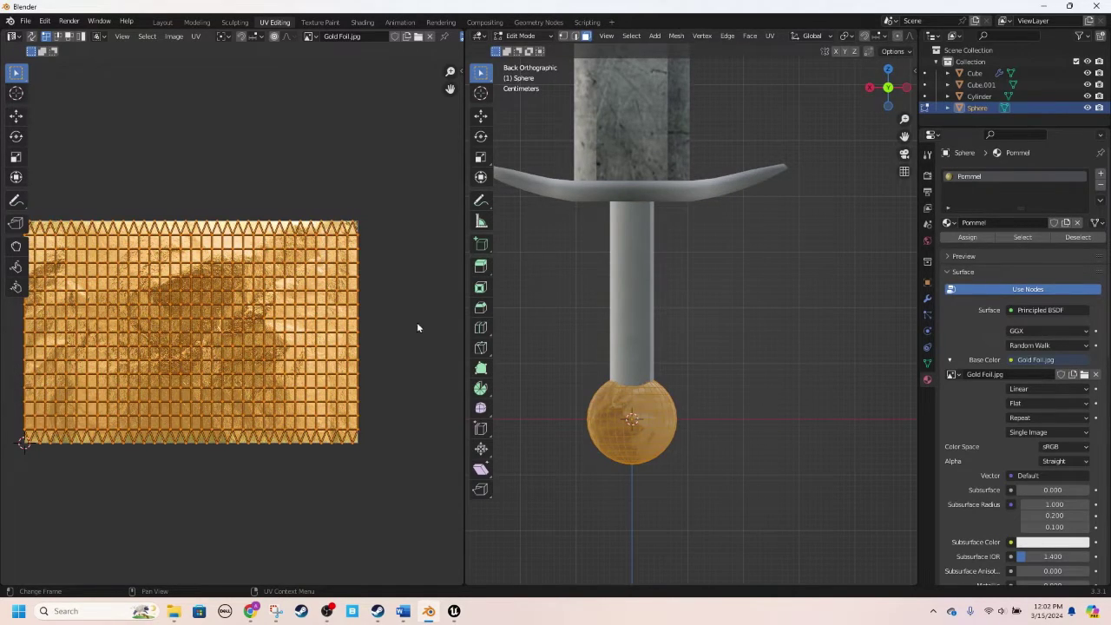
middle_click_drag(573, 357, 588, 427)
key("Tab")
scroll(677, 382, "down", 6)
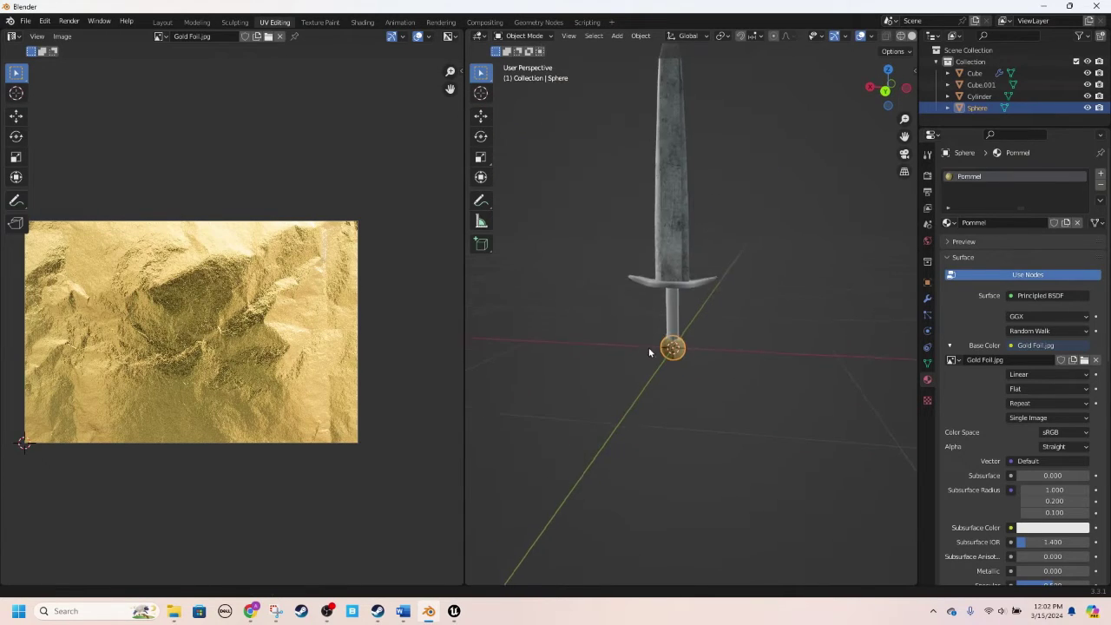
key("Tab")
key("Tab")
scroll(744, 365, "down", 2)
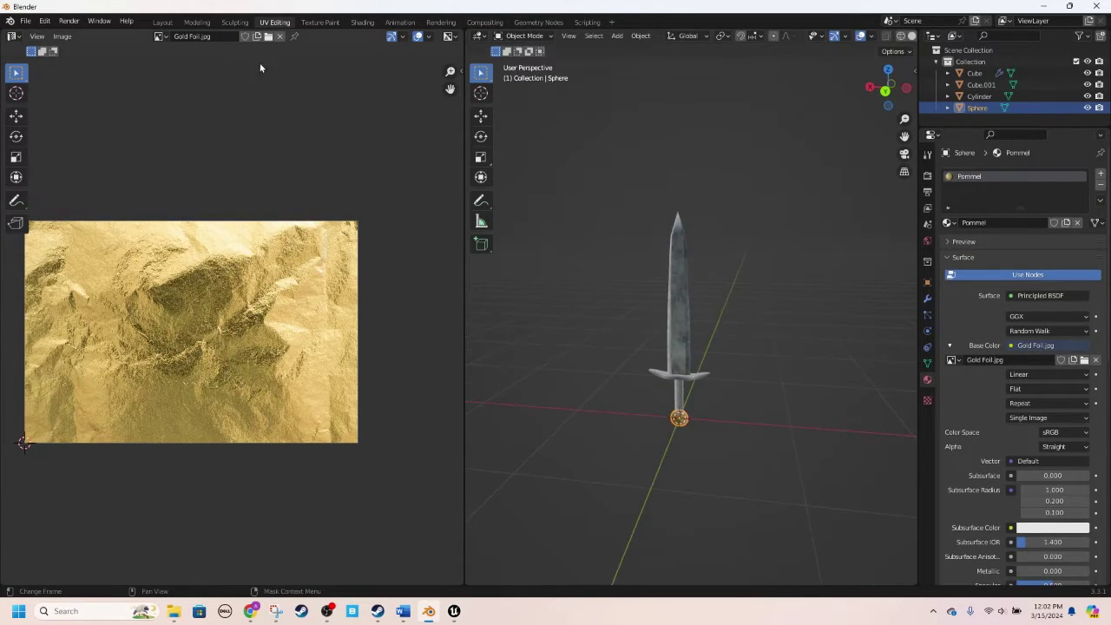
Step: Switch to the Modeling workspace and look over the whole textured sword in perspective
left_click(199, 22)
scroll(640, 183, "down", 3)
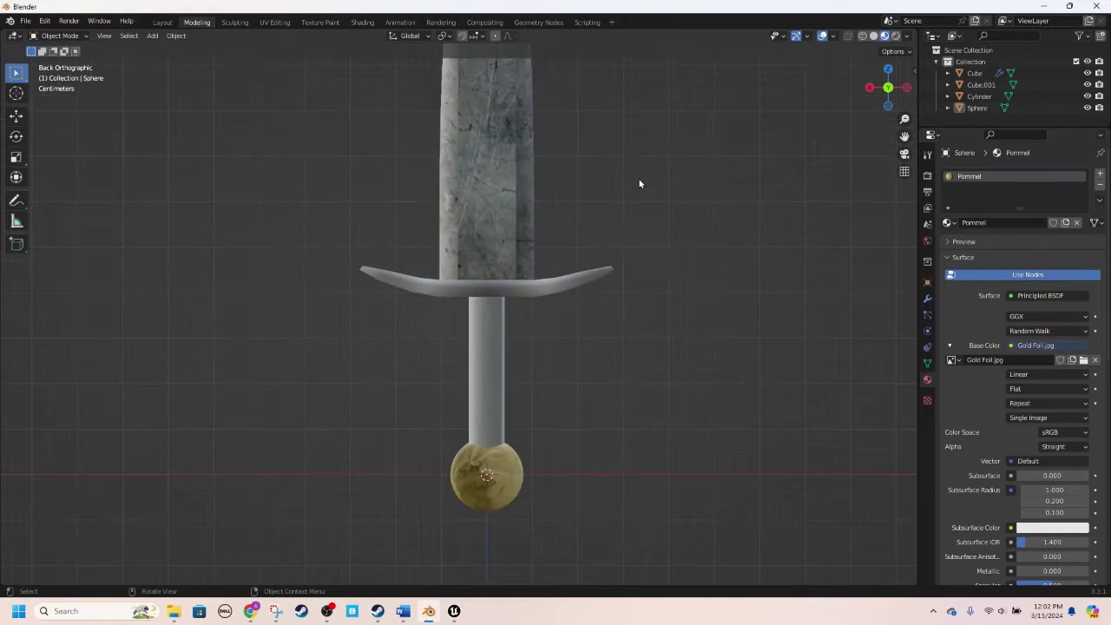
middle_click_drag(637, 190, 480, 341)
scroll(508, 293, "up", 2)
scroll(499, 283, "down", 3)
scroll(482, 301, "up", 3)
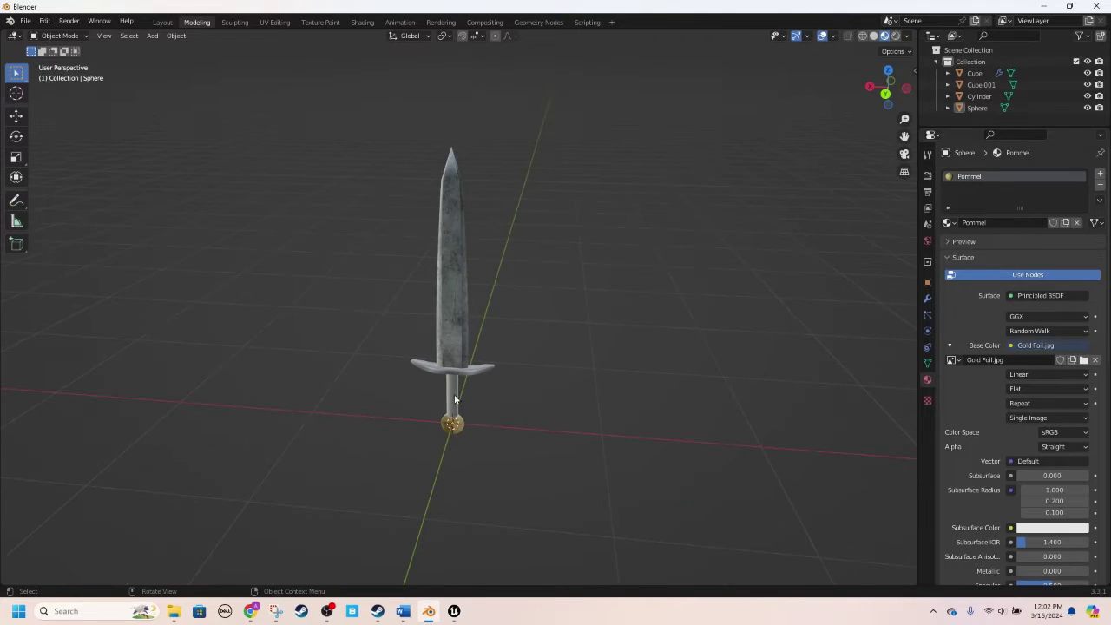
Step: Try to join the blade, guard, grip and pommel into one object, and undo the join
left_click(453, 346)
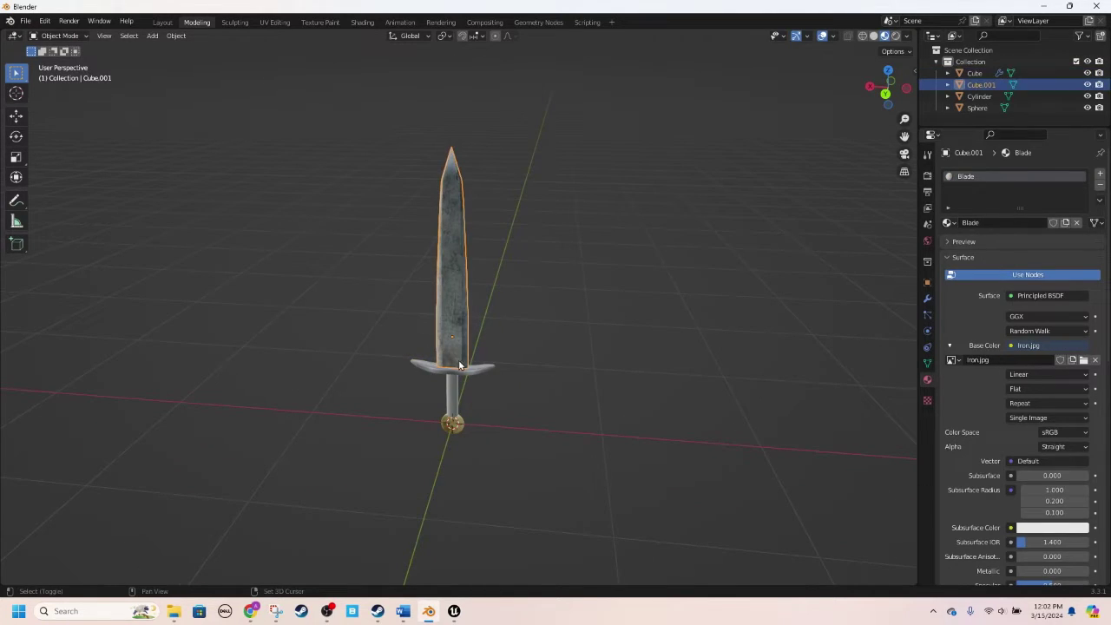
left_click(476, 372, "shift")
left_click(449, 397, "shift")
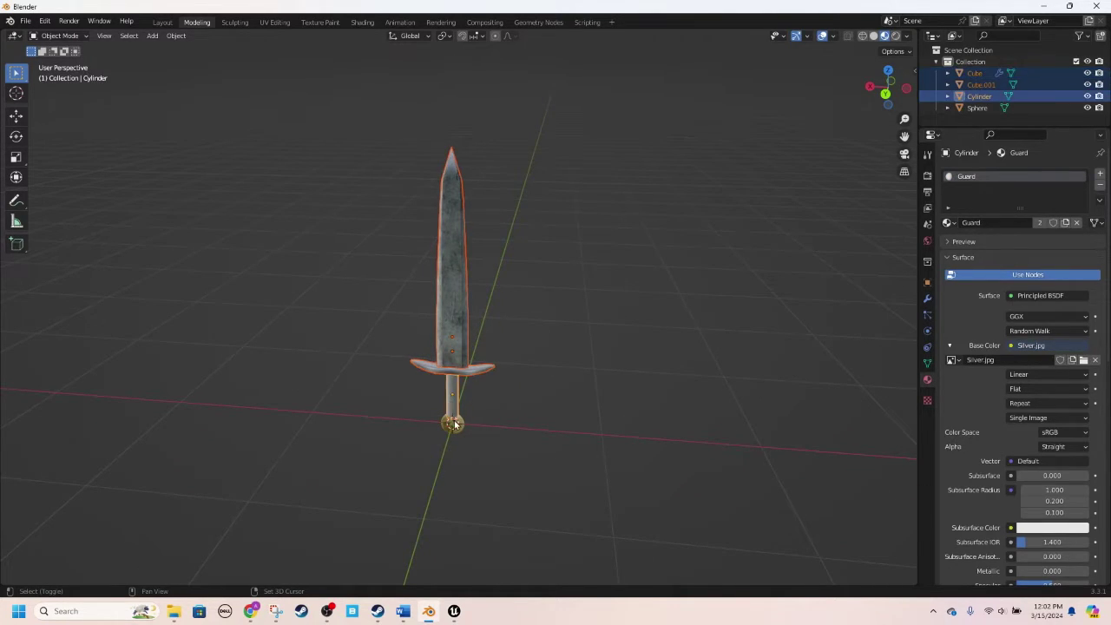
left_click(462, 422, "shift")
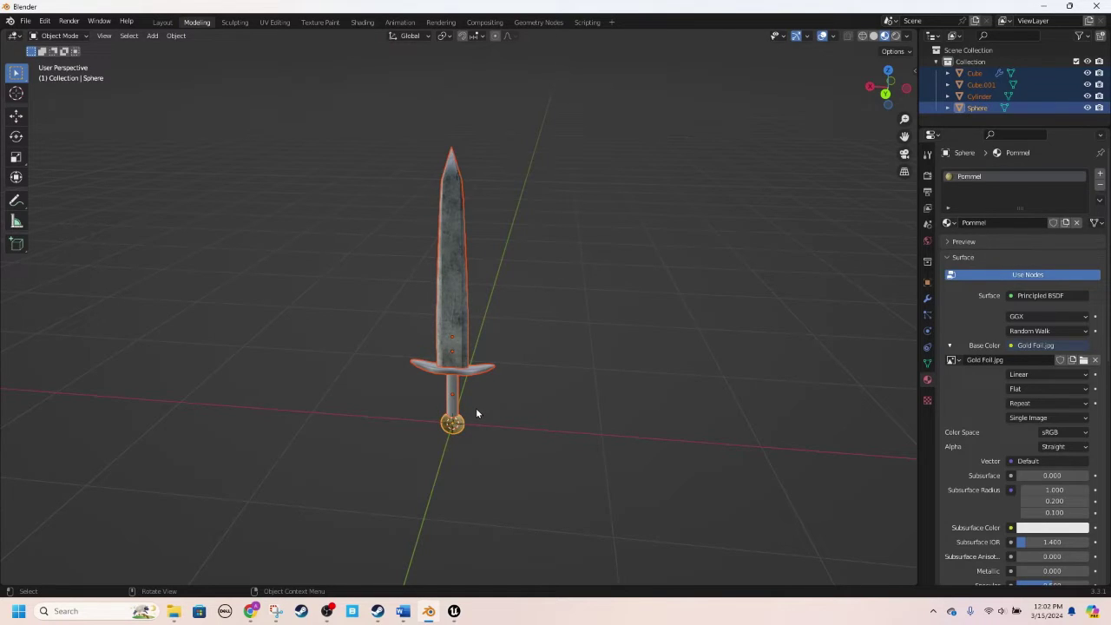
key("ctrl+j")
key("ctrl+z")
Step: Select the guard and apply its modifier
left_click(479, 372)
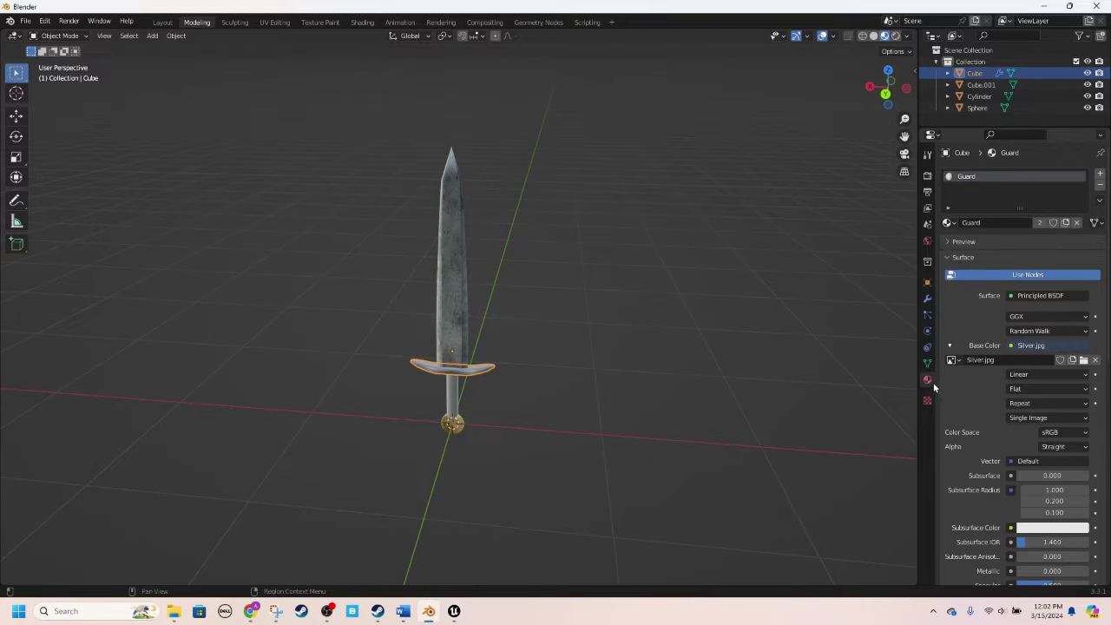
left_click(928, 298)
left_click(1073, 193)
left_click(1055, 207)
Step: Join the blade, guard, grip and pommel into a single object, with the pommel sphere as the active part
left_click(605, 394)
left_click(466, 342)
left_click(480, 371, "shift")
left_click(451, 389, "shift")
left_click(453, 423, "shift")
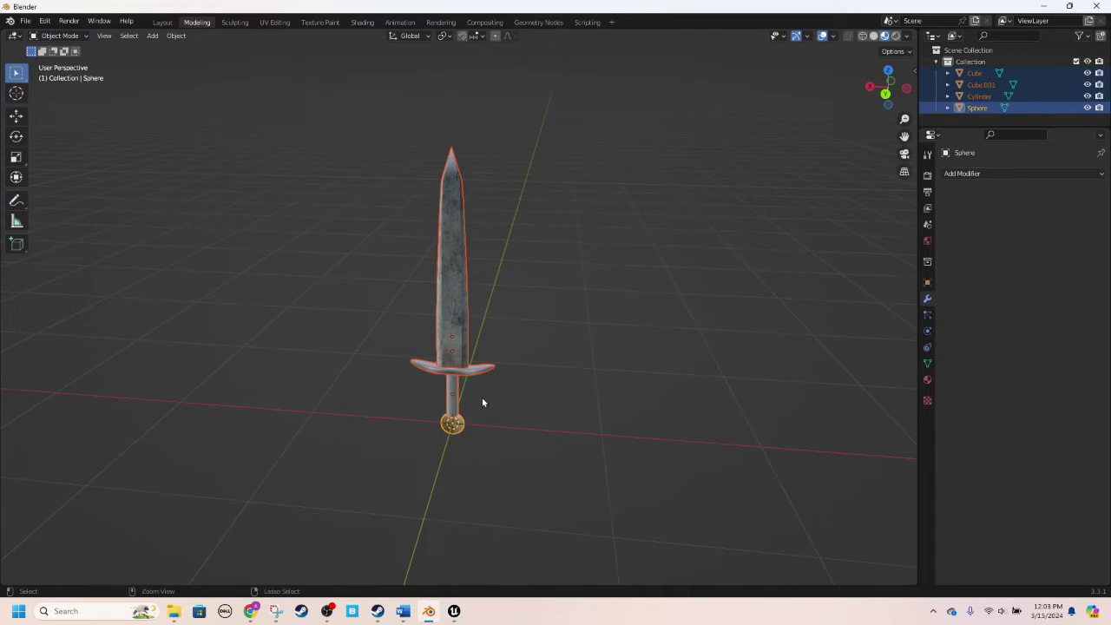
key("ctrl+j")
scroll(484, 402, "up", 3)
middle_click_drag(513, 426, 494, 356)
left_click(476, 370)
scroll(508, 371, "down", 3)
Step: Show the joined sword's transform values and apply all transforms to it
left_click(914, 72)
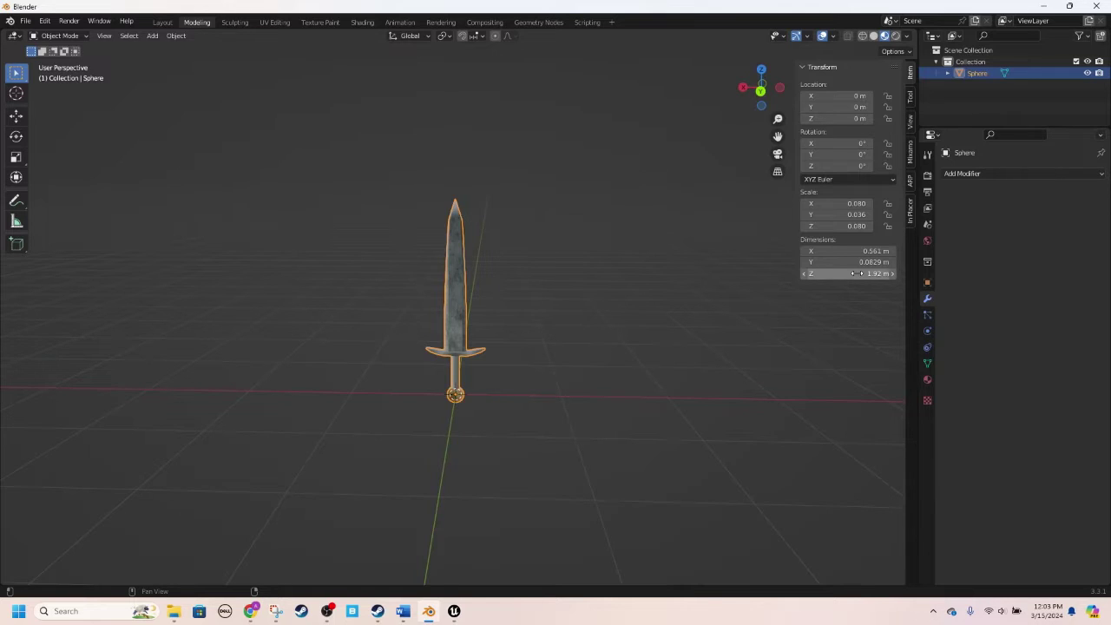
left_click(761, 90)
scroll(470, 270, "up", 4)
scroll(470, 270, "down", 4)
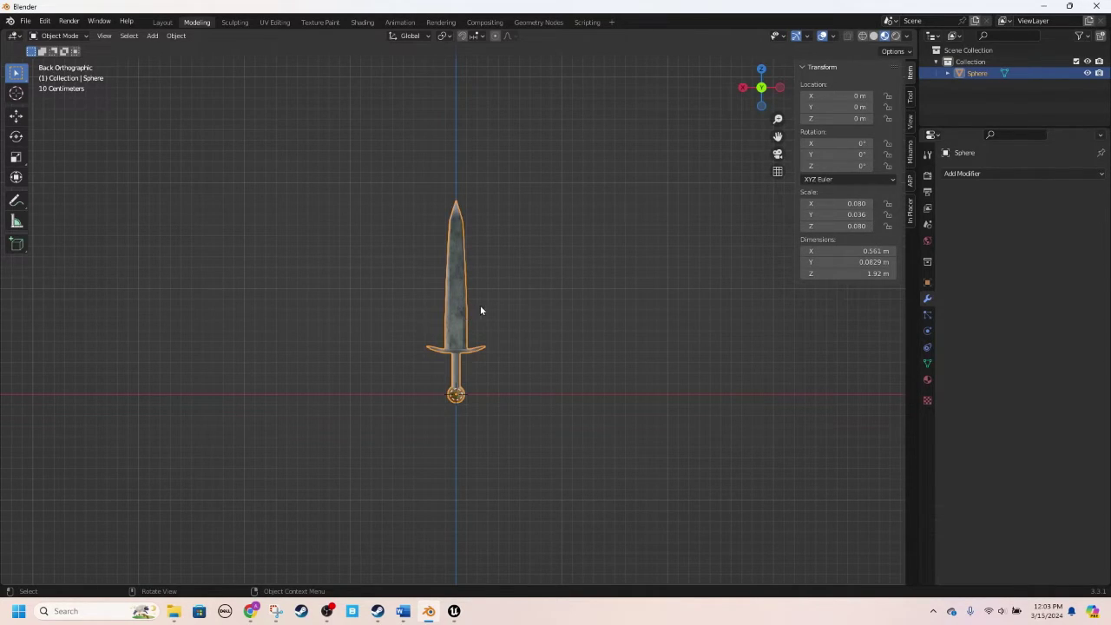
key("ctrl+a")
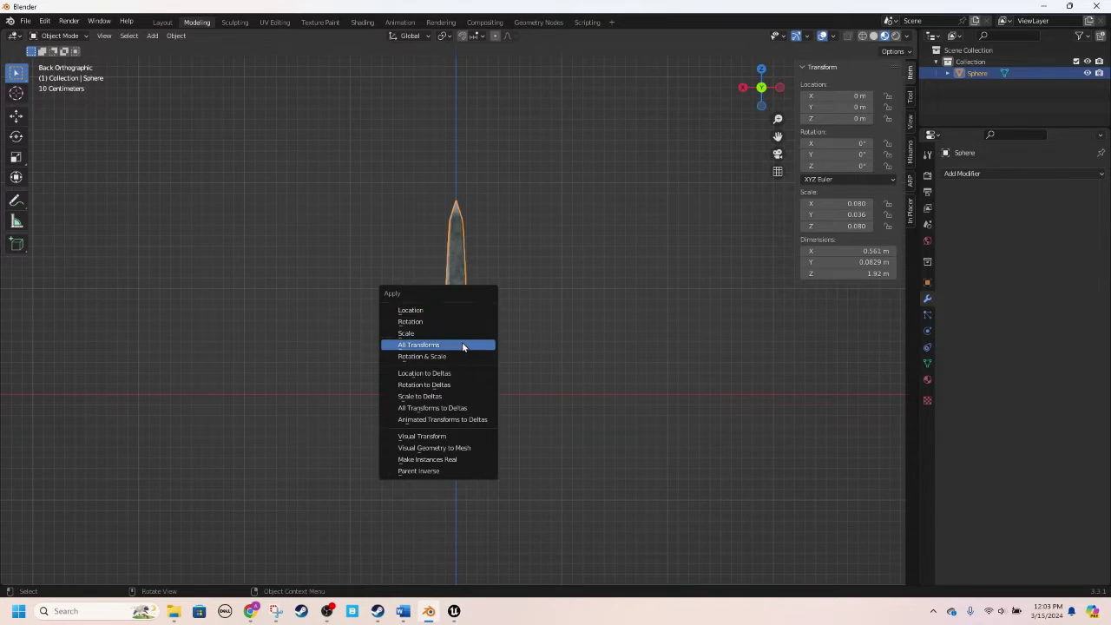
left_click(461, 346)
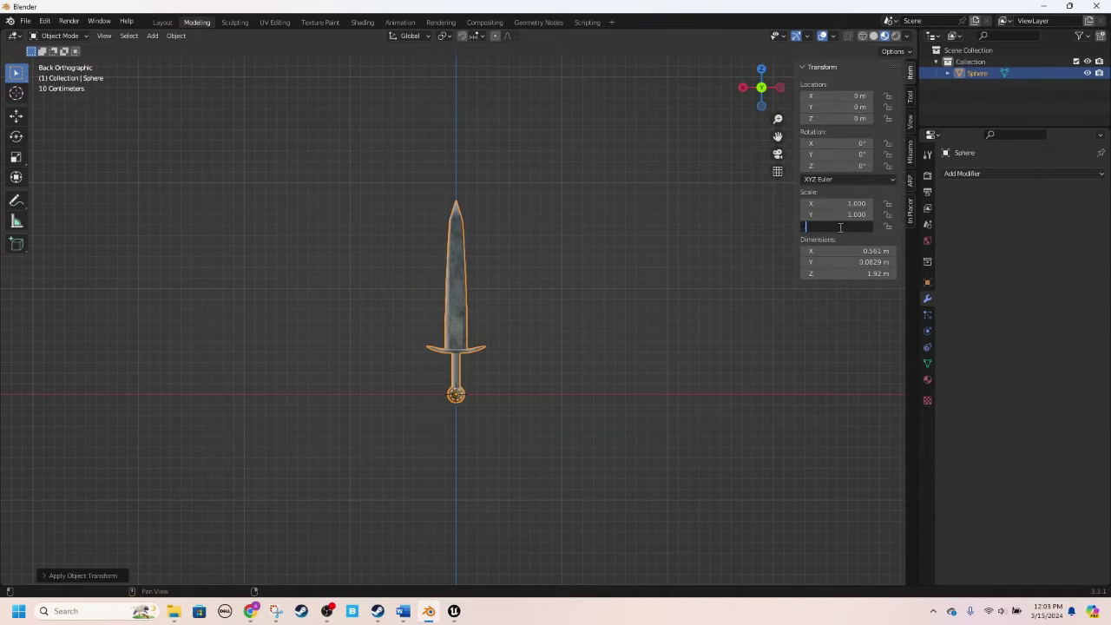
Step: Set the sword's scale to 0.9 on the X, Y and Z axes
key("shift+Tab")
type(".9")
key("shift+Tab")
type(".9")
key("Tab")
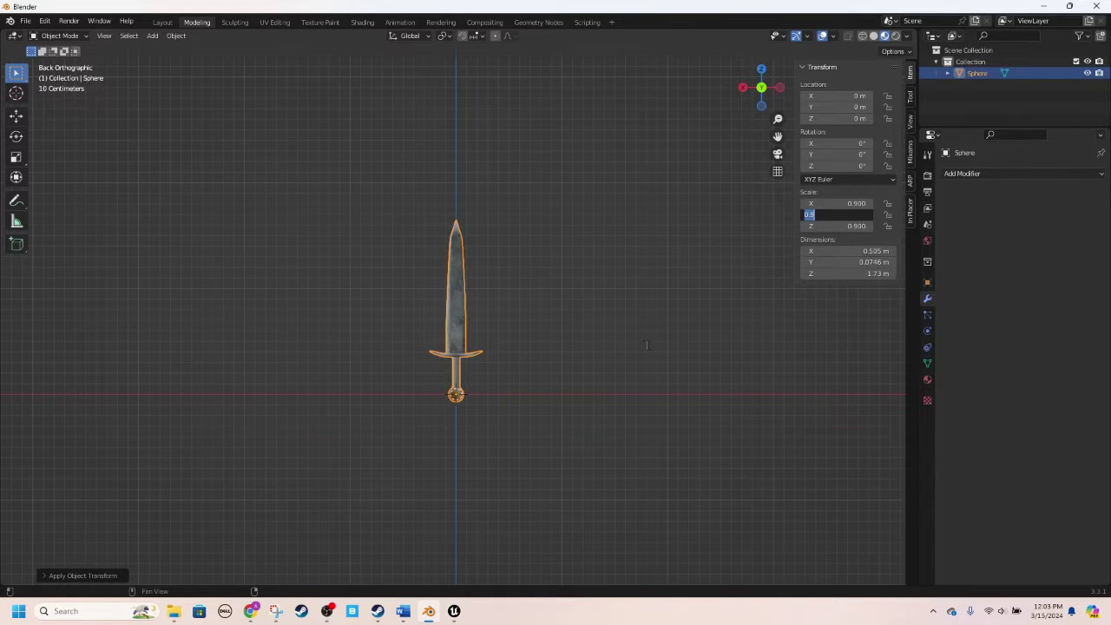
key("Return")
Step: Apply Shade Smooth to the sword
scroll(641, 334, "up", 2)
scroll(602, 355, "up", 2)
middle_click_drag(603, 355, 464, 347)
key("alt+a")
left_click(446, 350)
right_click(446, 347)
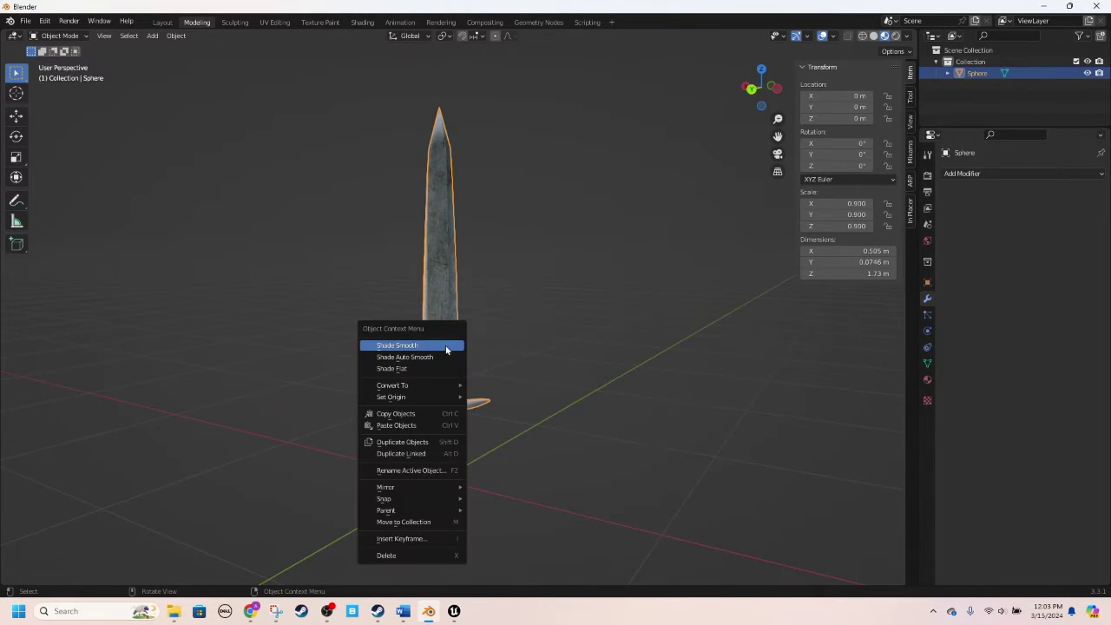
left_click(442, 347)
scroll(476, 353, "down", 1)
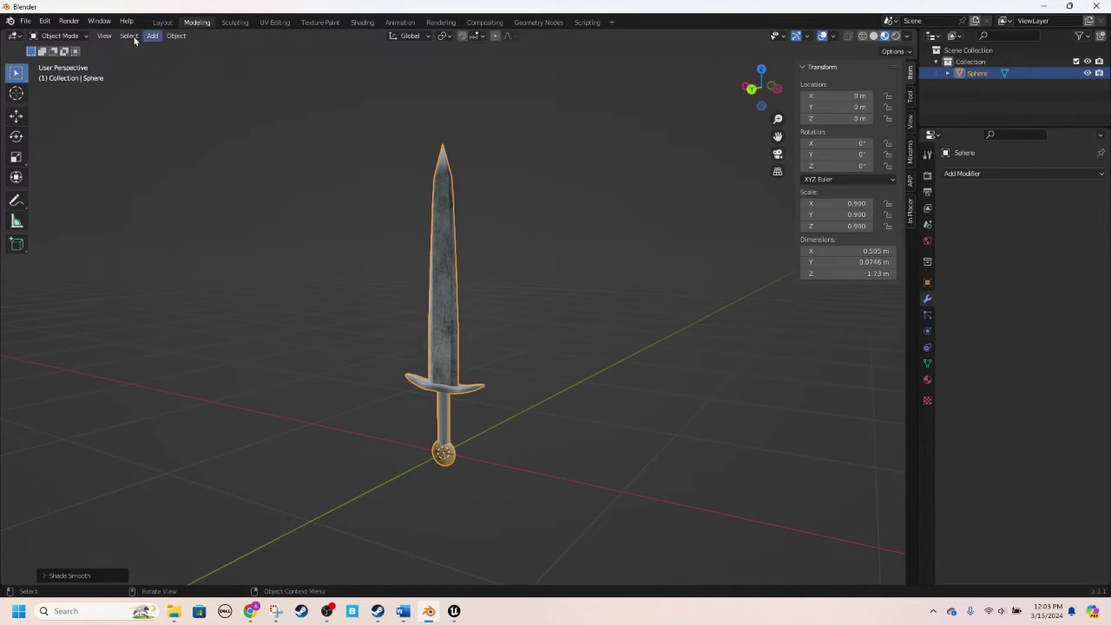
Step: Start an FBX export and browse to the Weapons\FBX folder inside Unreal Engine Assets
left_click(26, 20)
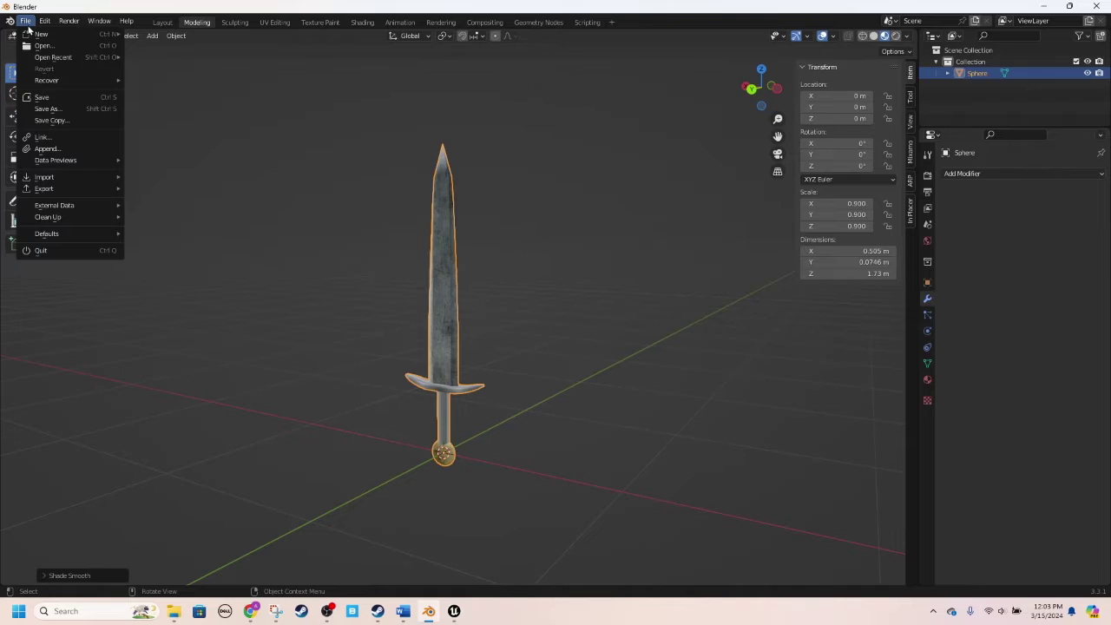
mouse_move(52, 188)
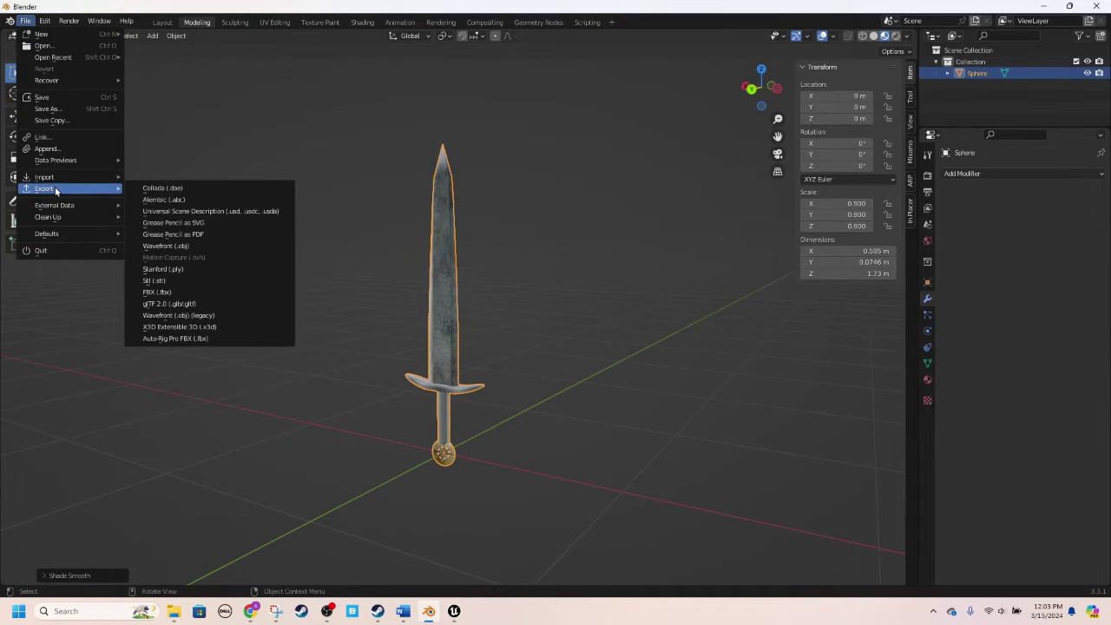
left_click(166, 294)
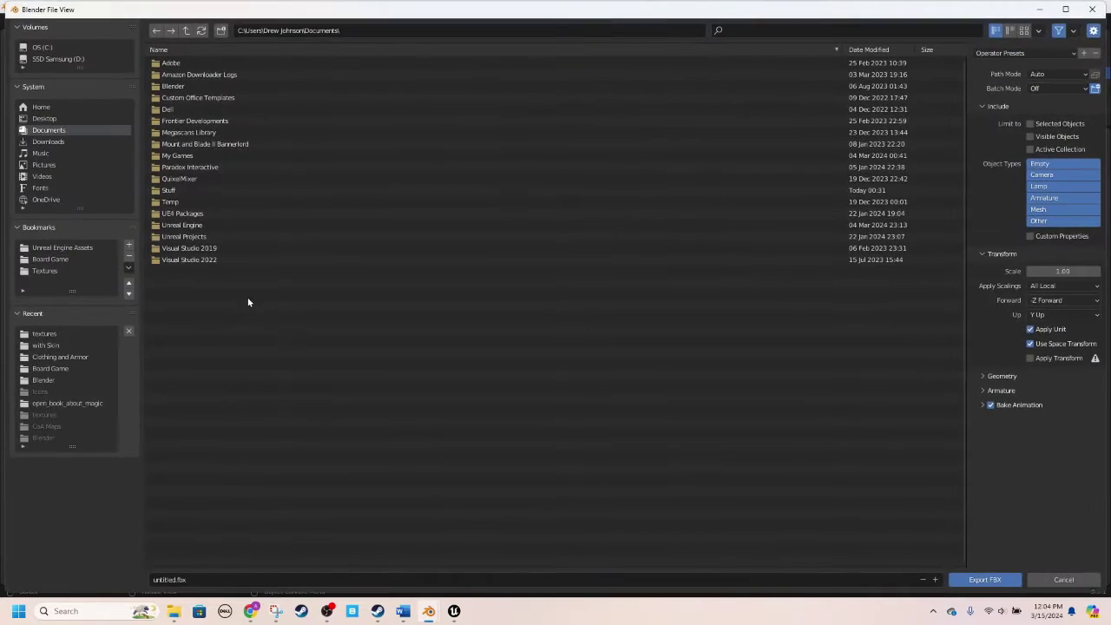
left_click(61, 248)
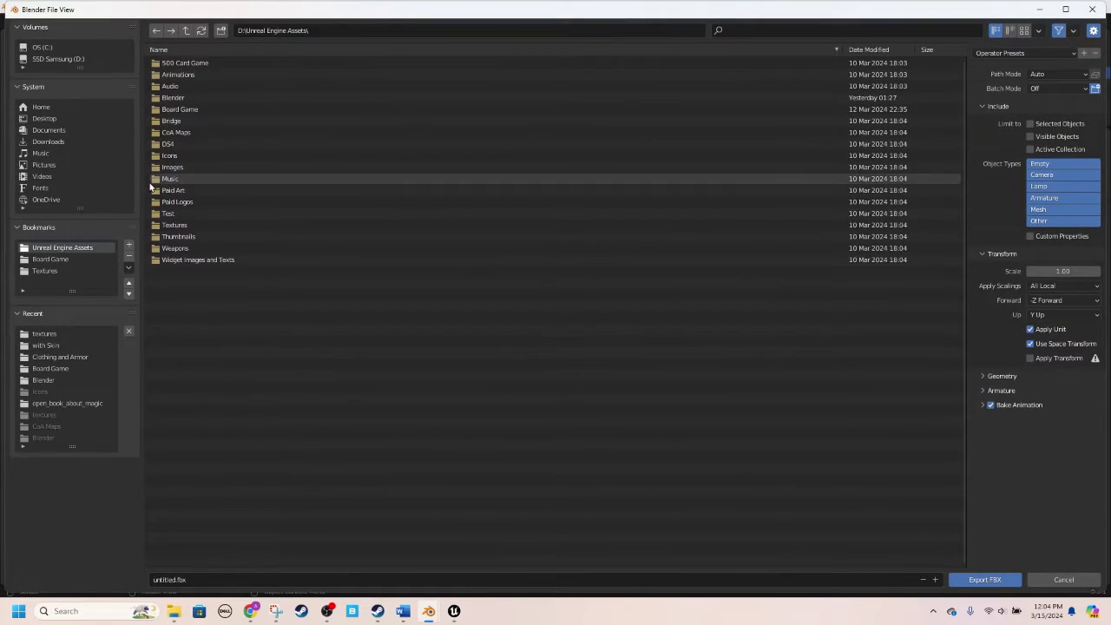
double_click(178, 98)
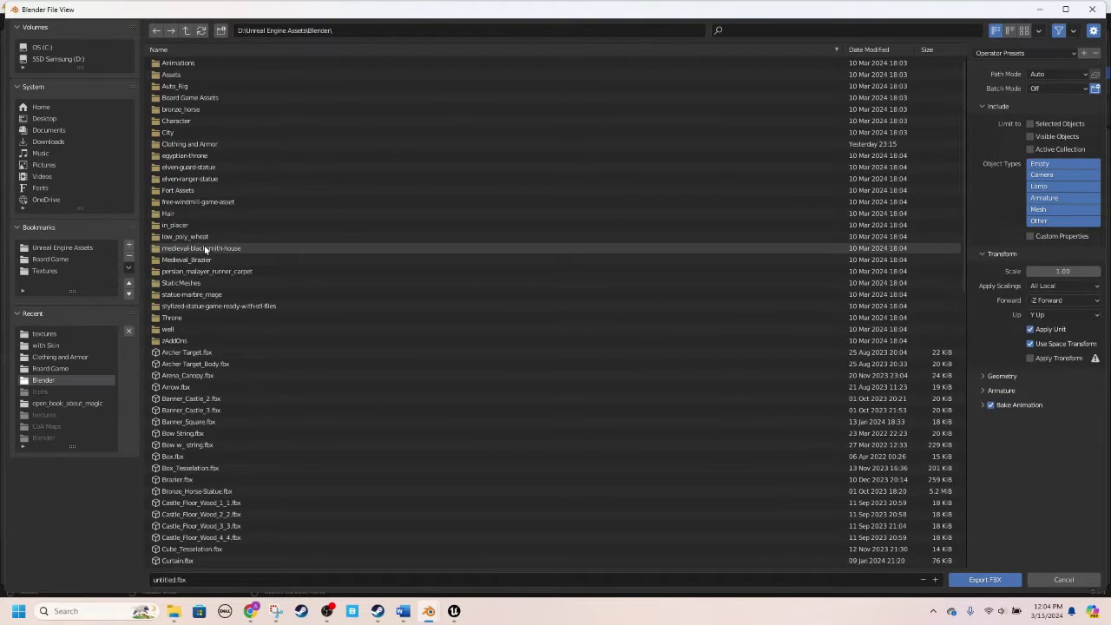
left_click(63, 259)
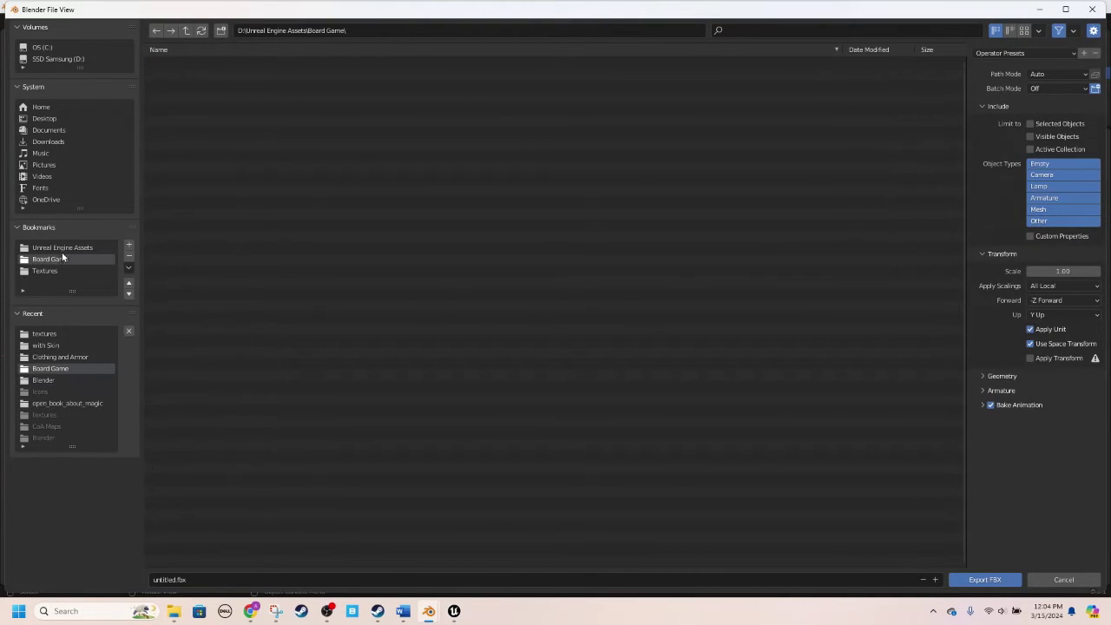
left_click(62, 247)
double_click(186, 250)
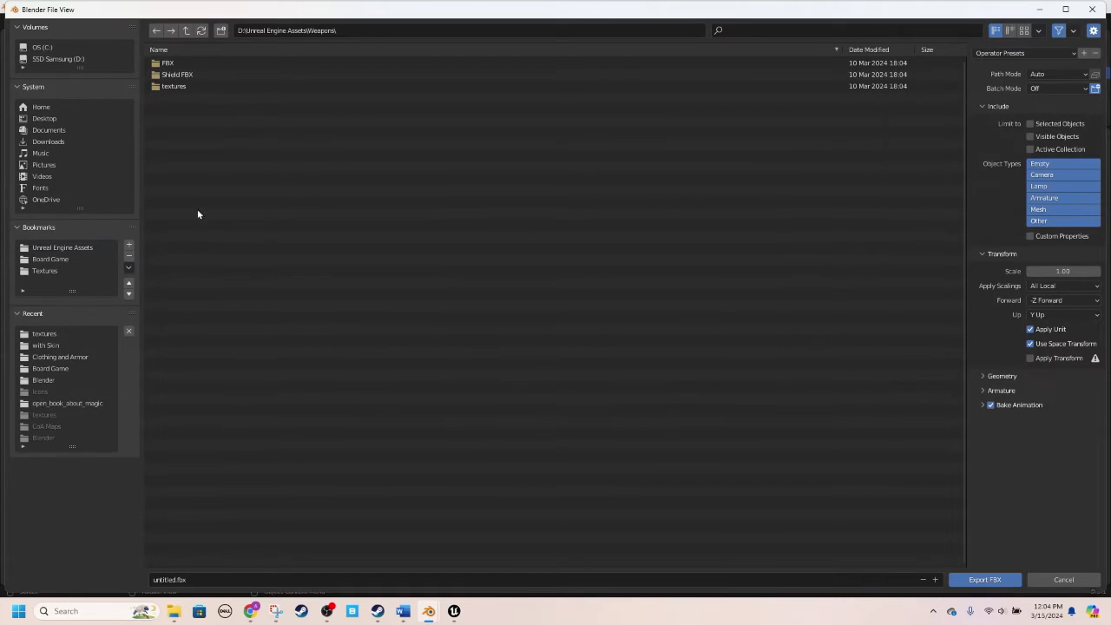
double_click(191, 62)
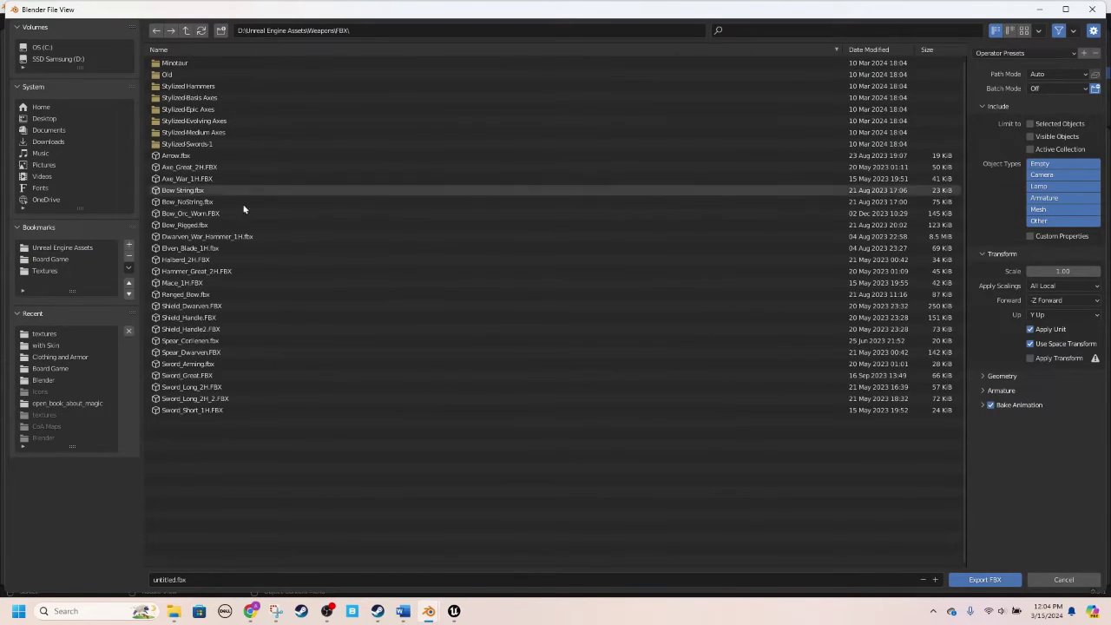
Step: Export only the selected objects as Simple Short Sword.fbx, with smoothing set to Face and Bake Animation turned off
left_click(221, 579)
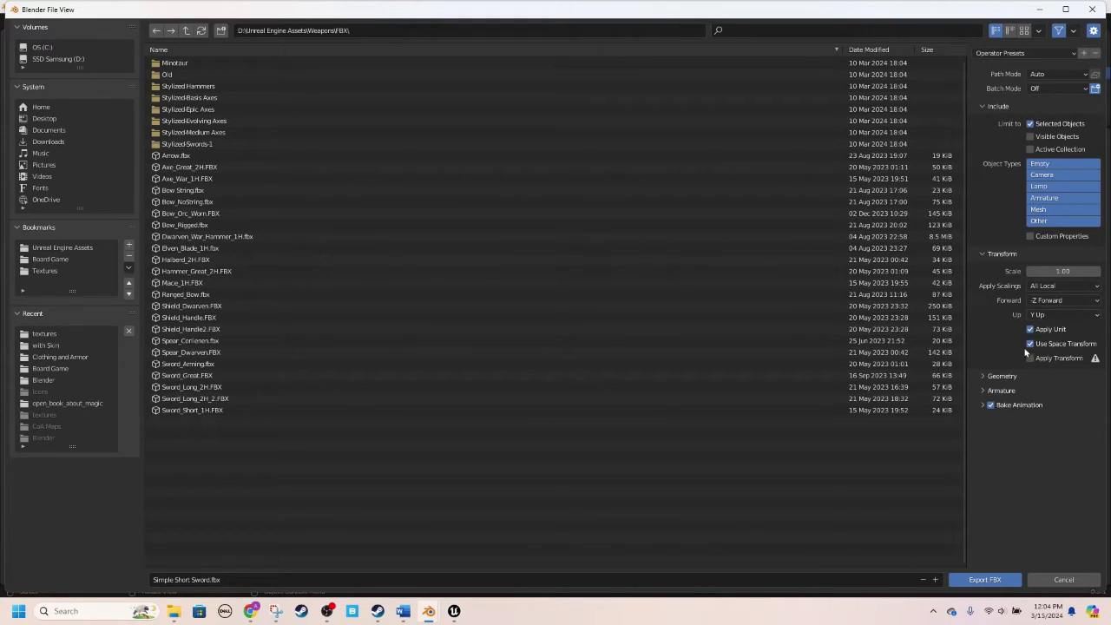
left_click(986, 379)
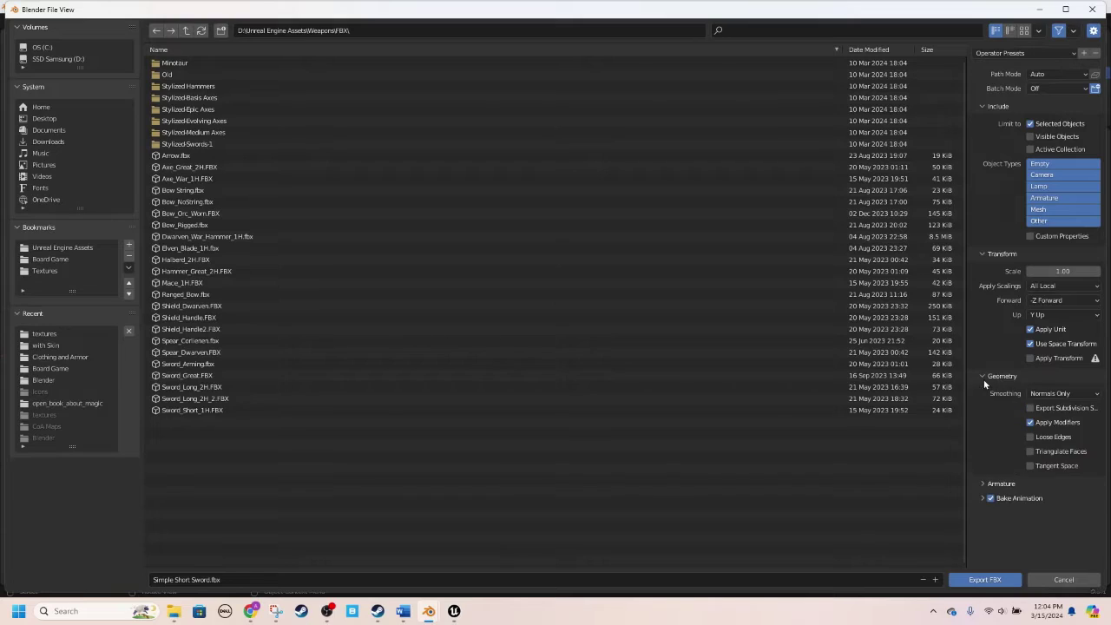
left_click(1043, 396)
left_click(1045, 420)
left_click(1043, 396)
left_click(1049, 422)
left_click(997, 504)
left_click(991, 500)
left_click(982, 500)
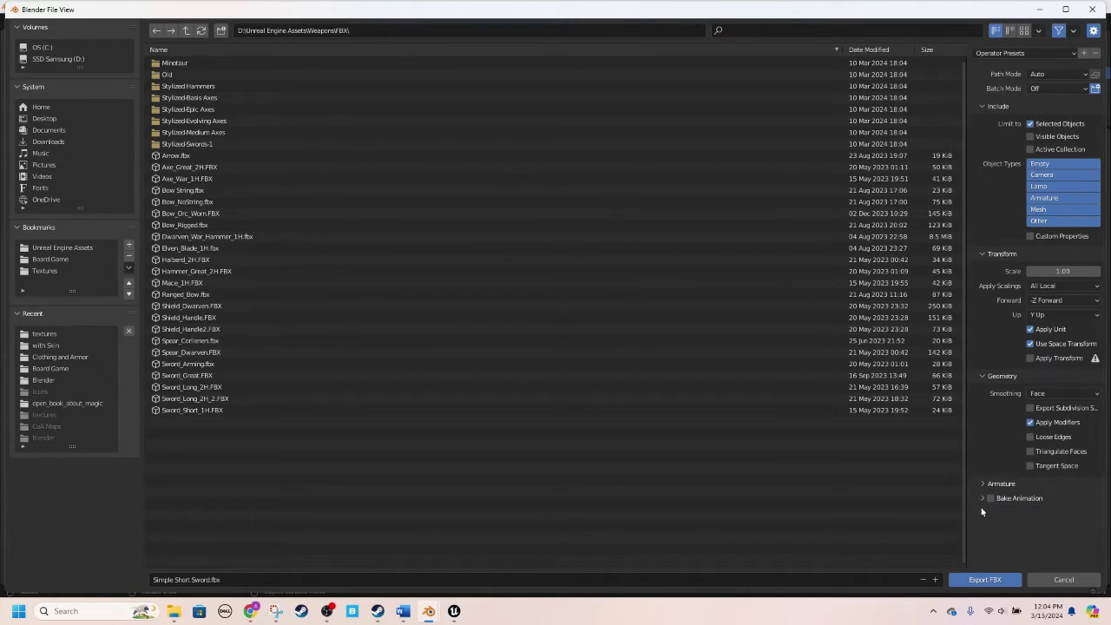
left_click(996, 581)
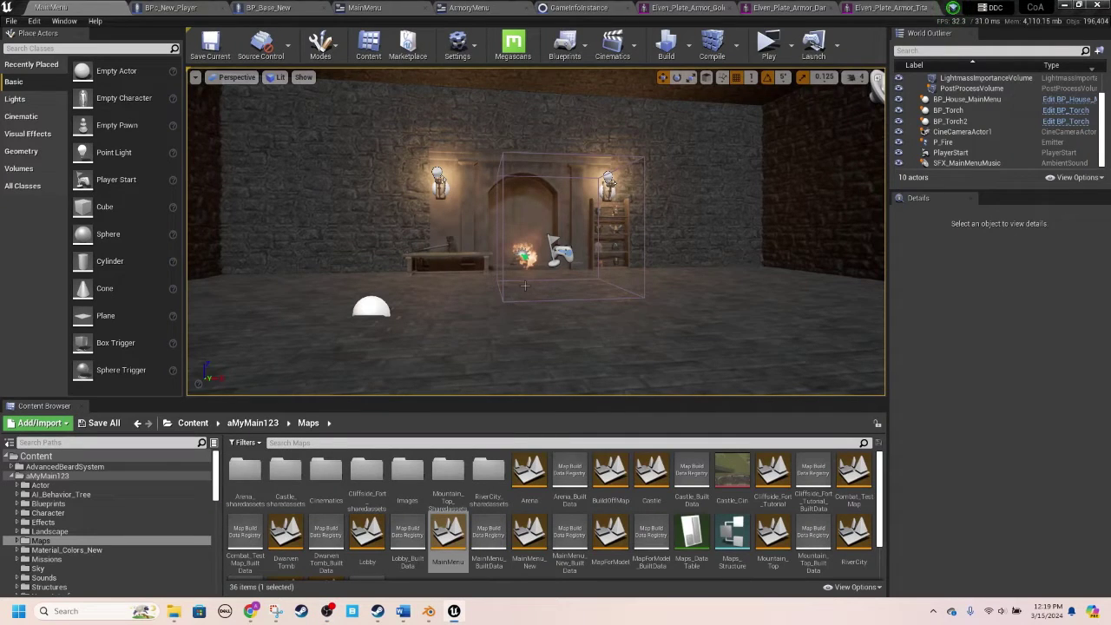
Step: In the Unreal Editor, open the Arena map and bring the open sand floor into view
right_click_drag(525, 286, 561, 194)
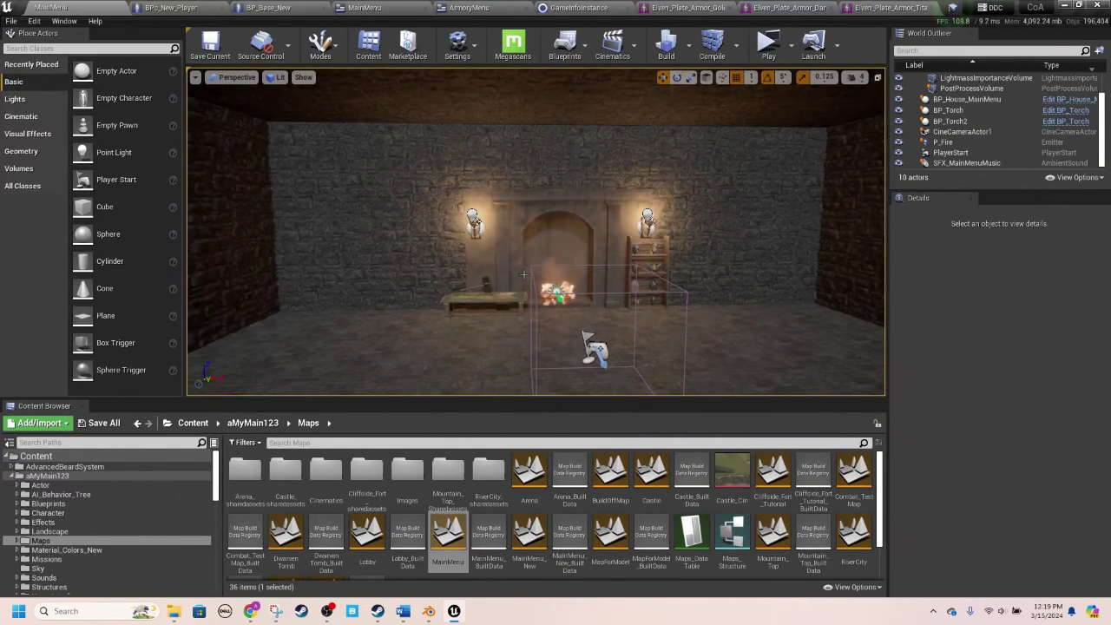
right_click_drag(523, 275, 555, 271)
double_click(530, 479)
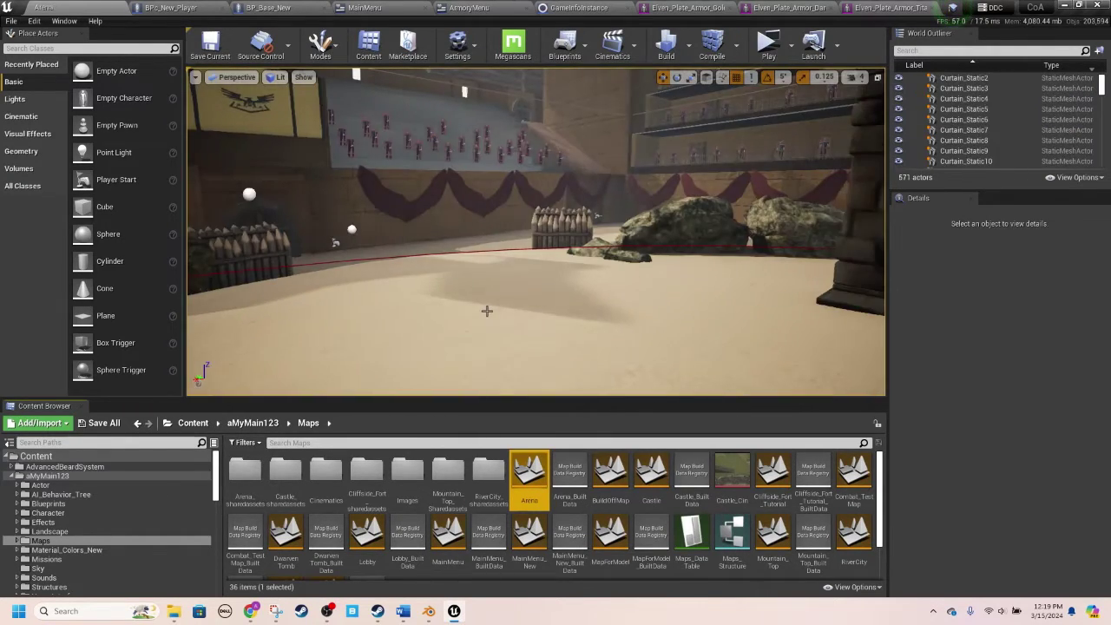
right_click_drag(458, 319, 642, 323)
key("s")
key("w")
Step: Go to the WeaponStaticMeshes folder inside aMyMain123's Weapons folder
left_click(66, 478)
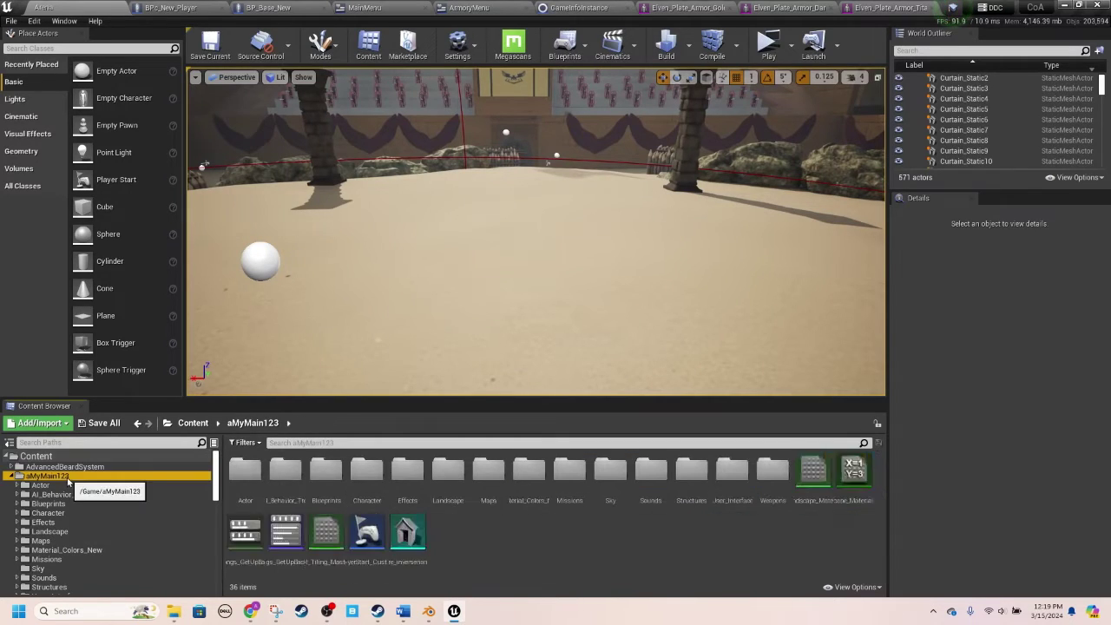
double_click(776, 486)
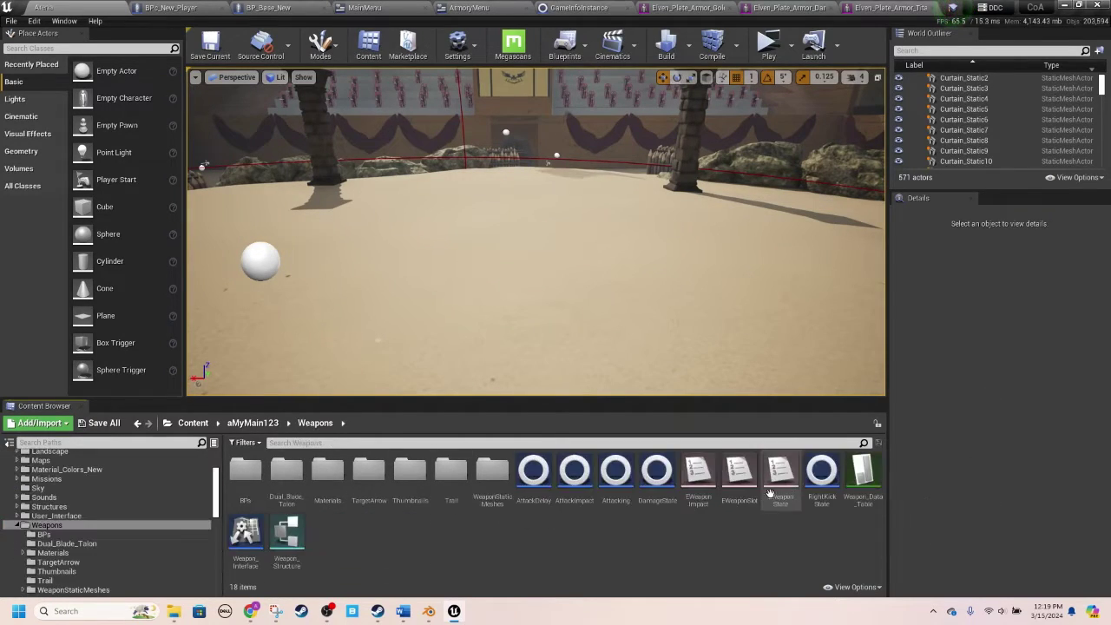
double_click(493, 470)
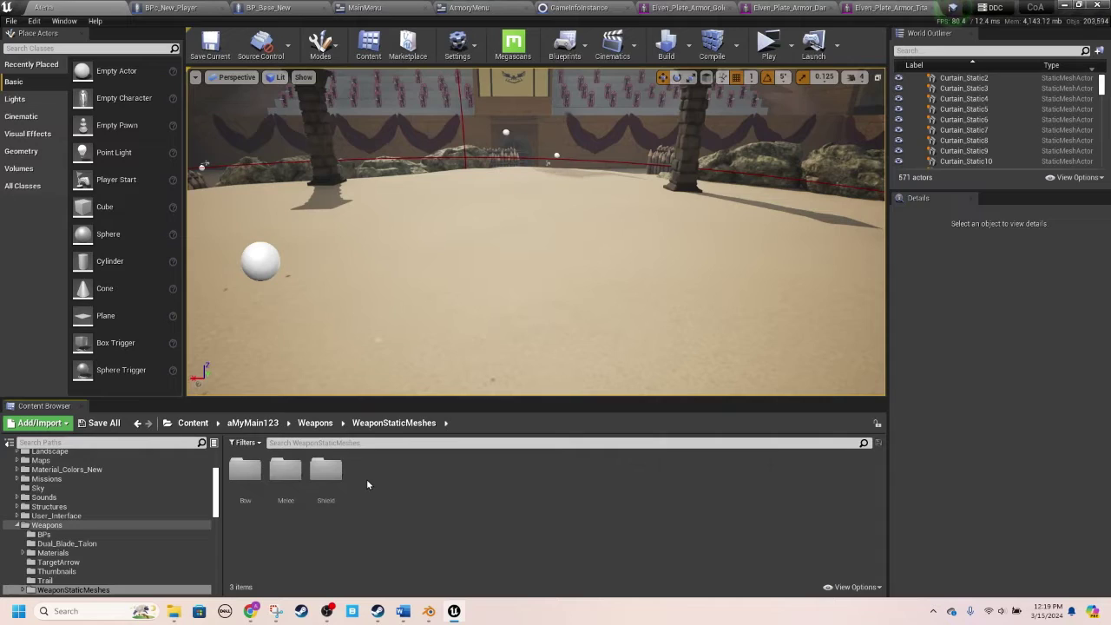
Step: Import Simple Short Sword.fbx into WeaponStaticMeshes as a static mesh, keeping Create New Materials as the material import method
right_click(367, 479)
mouse_move(399, 408)
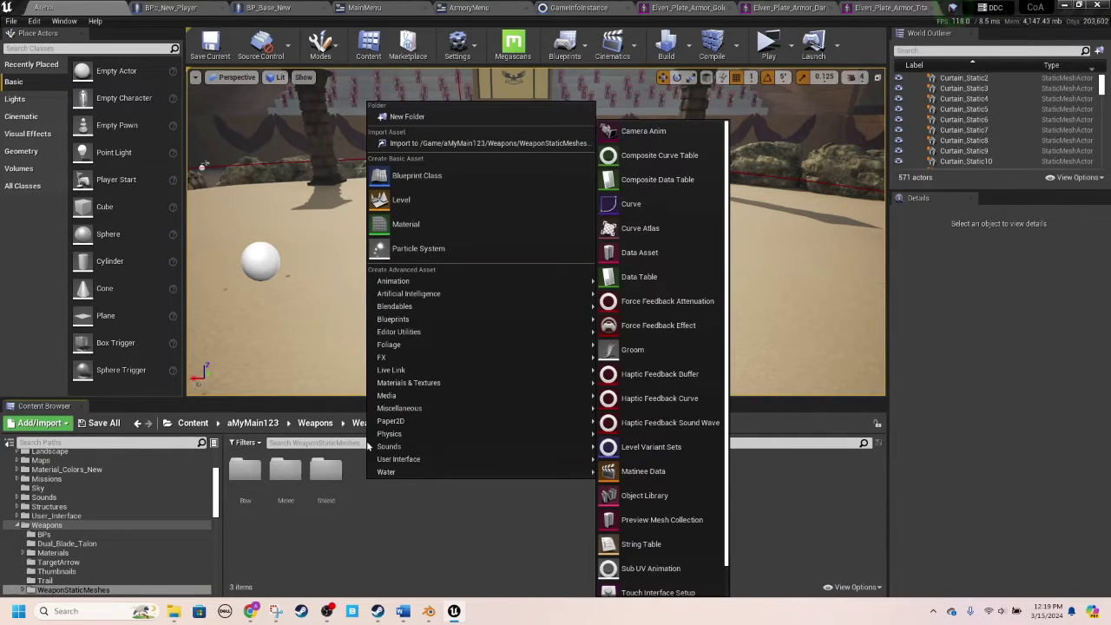
left_click(426, 144)
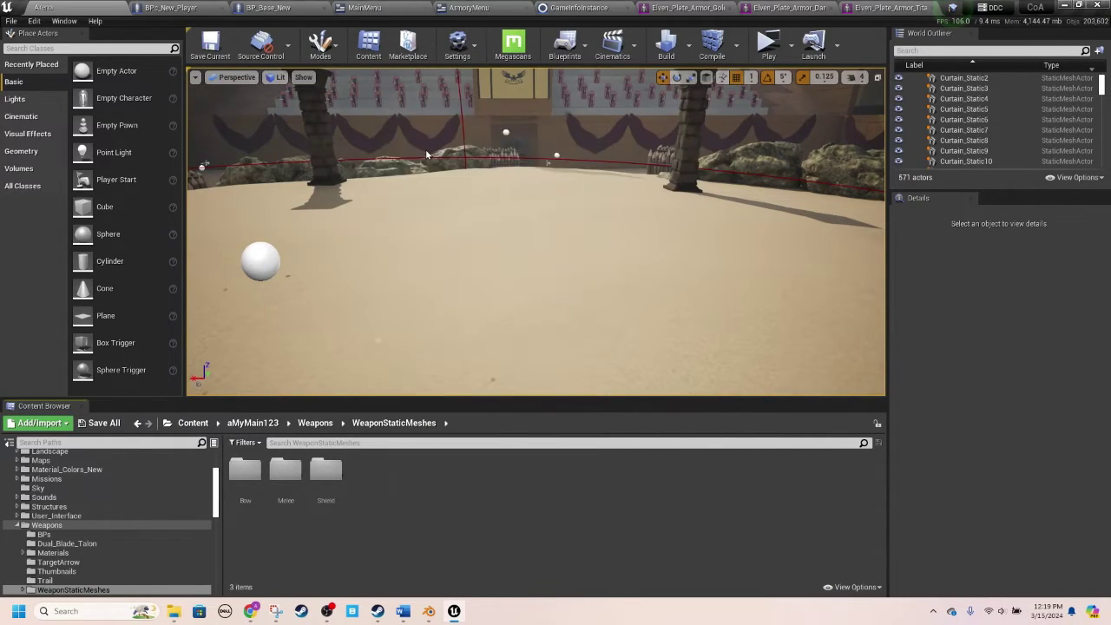
left_click(243, 93)
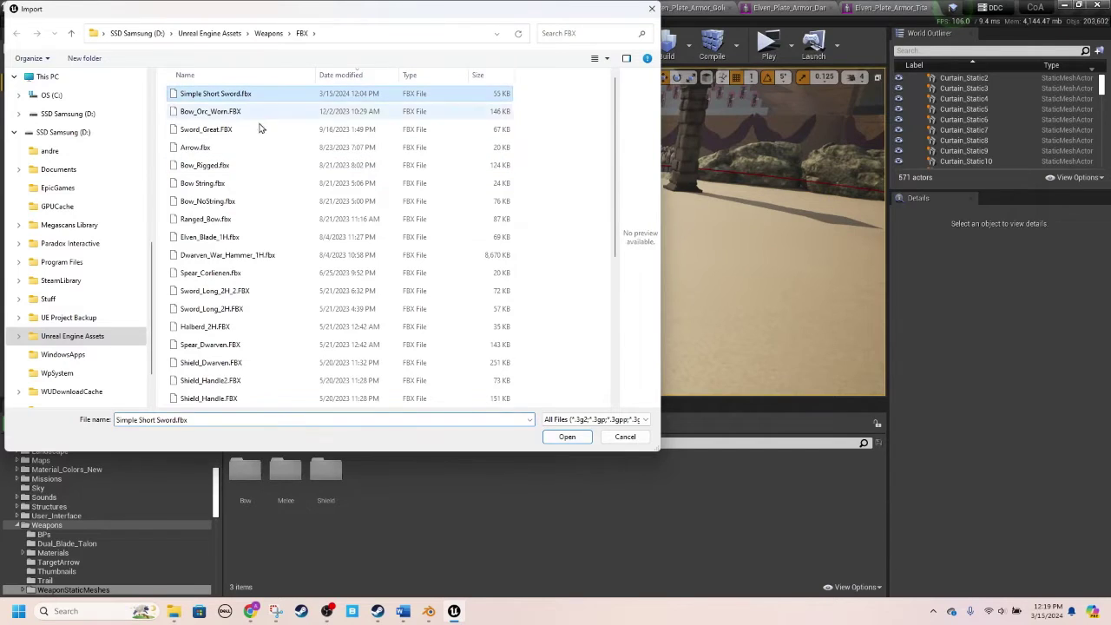
left_click(568, 436)
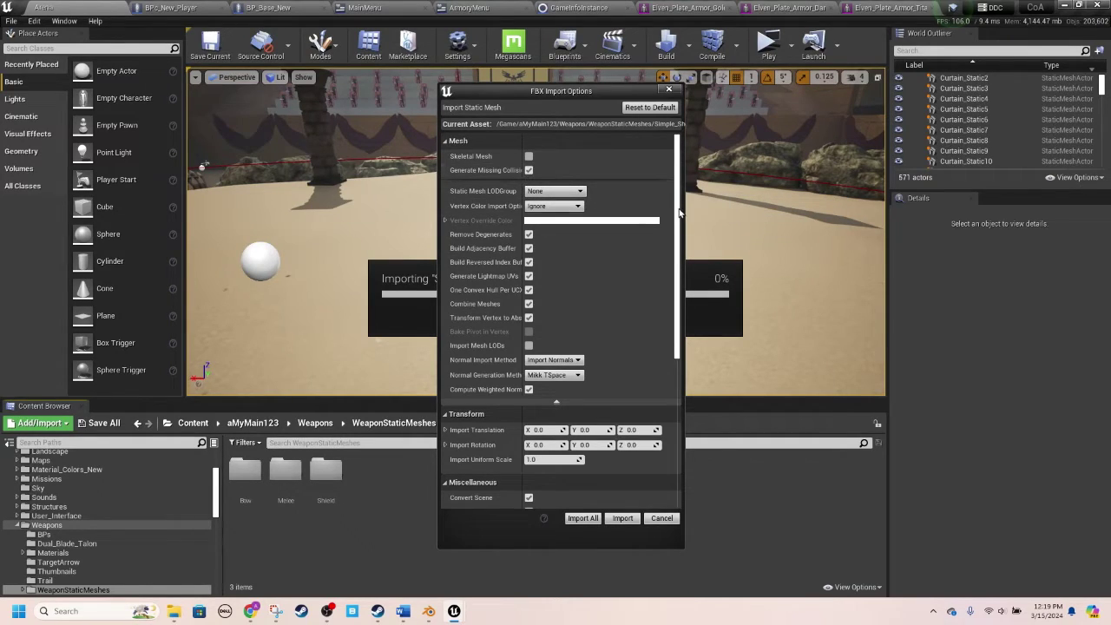
scroll(668, 206, "down", 5)
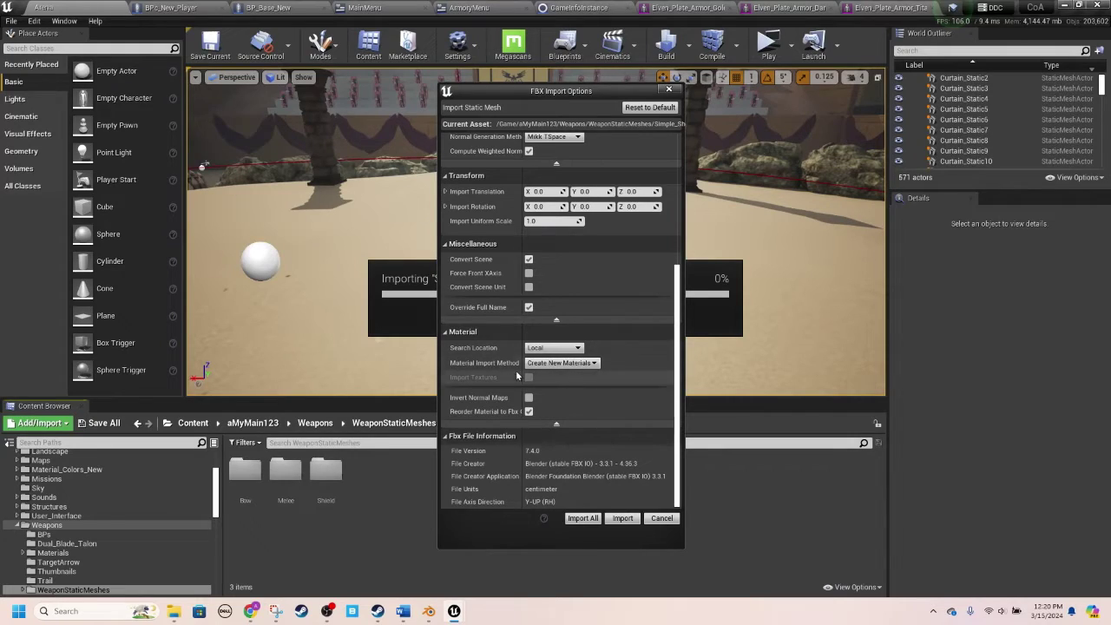
left_click(588, 519)
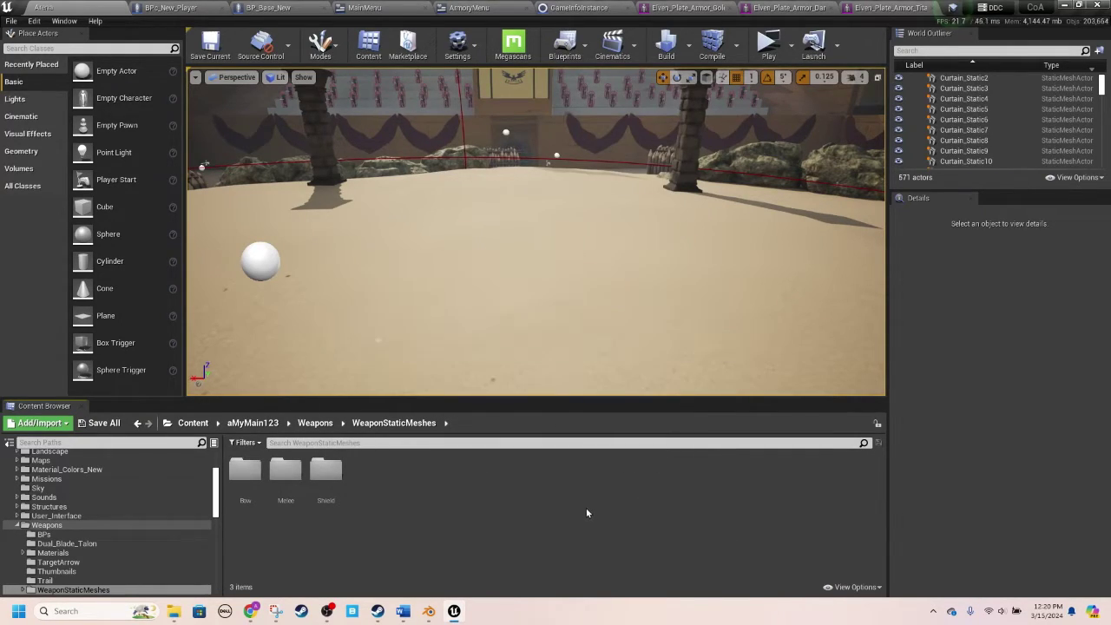
Step: Place the imported Simple_Short_Sword mesh on the arena's sand floor and frame it in view
left_click_drag(595, 499, 495, 213)
key("w")
right_click_drag(495, 213, 497, 187)
key("a")
key("d")
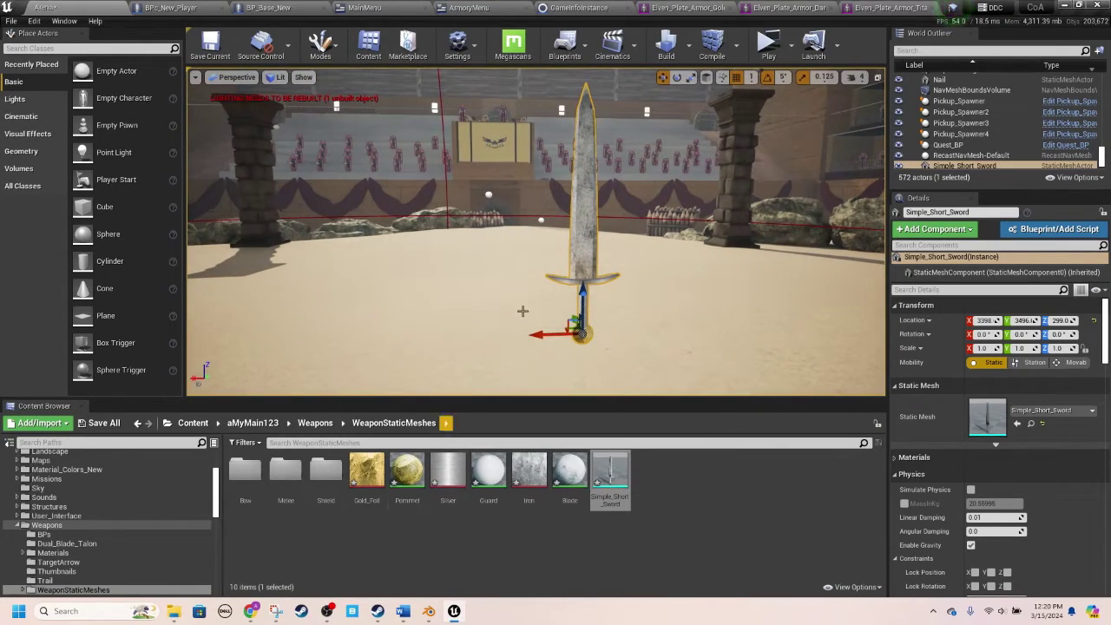
Step: Open the Pommel, Guard and Blade materials, line up their editors beside the level, and return to the Arena level
double_click(408, 470)
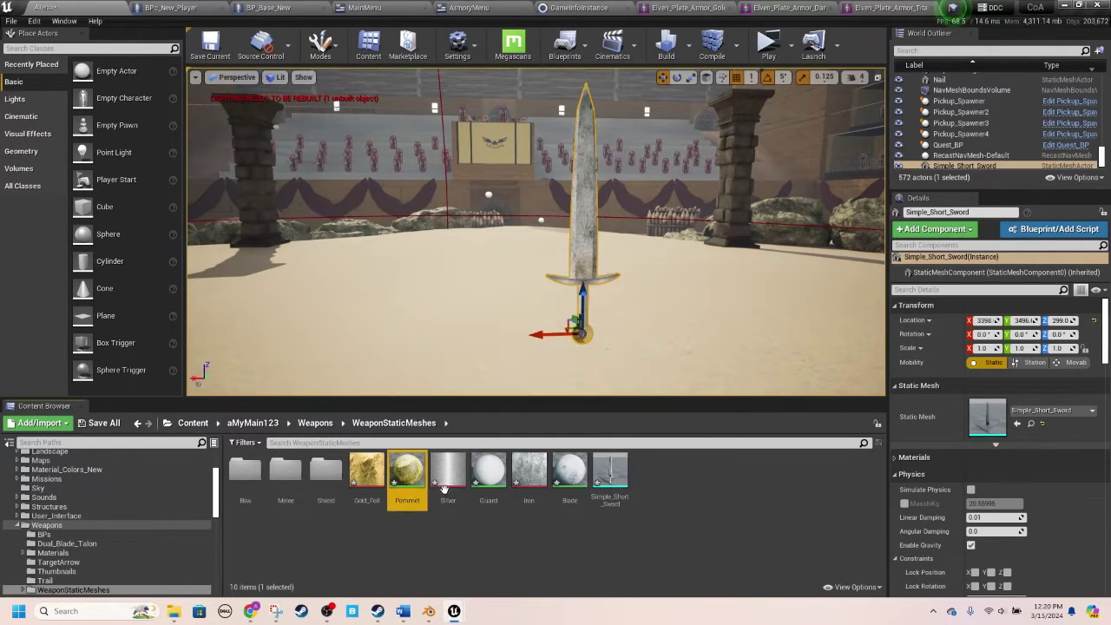
left_click_drag(95, 50, 169, 9)
left_click(74, 8)
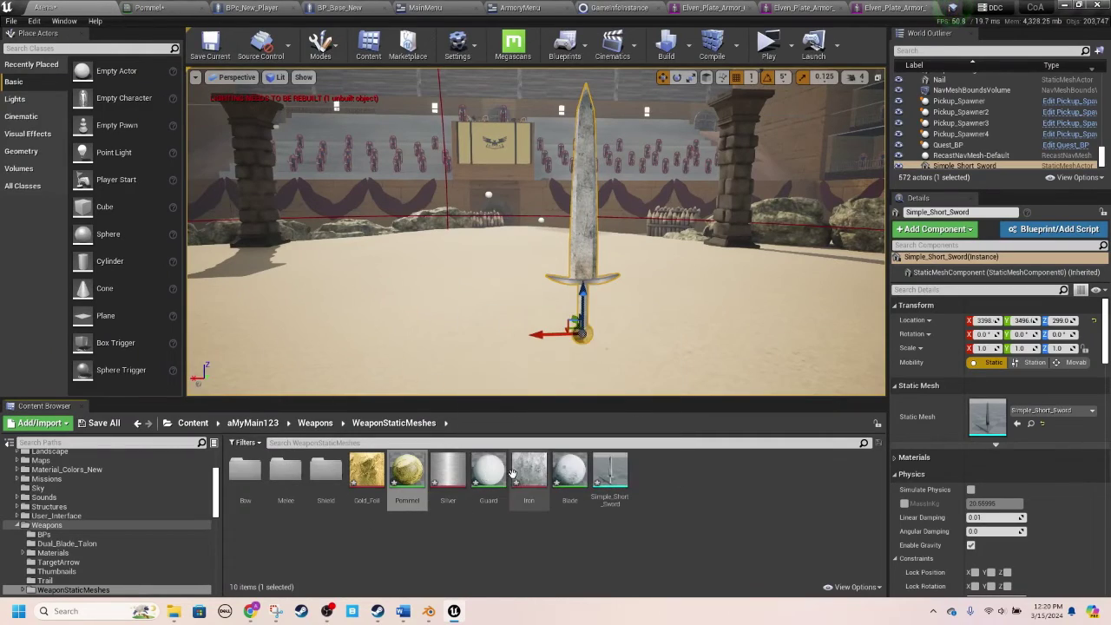
double_click(483, 470)
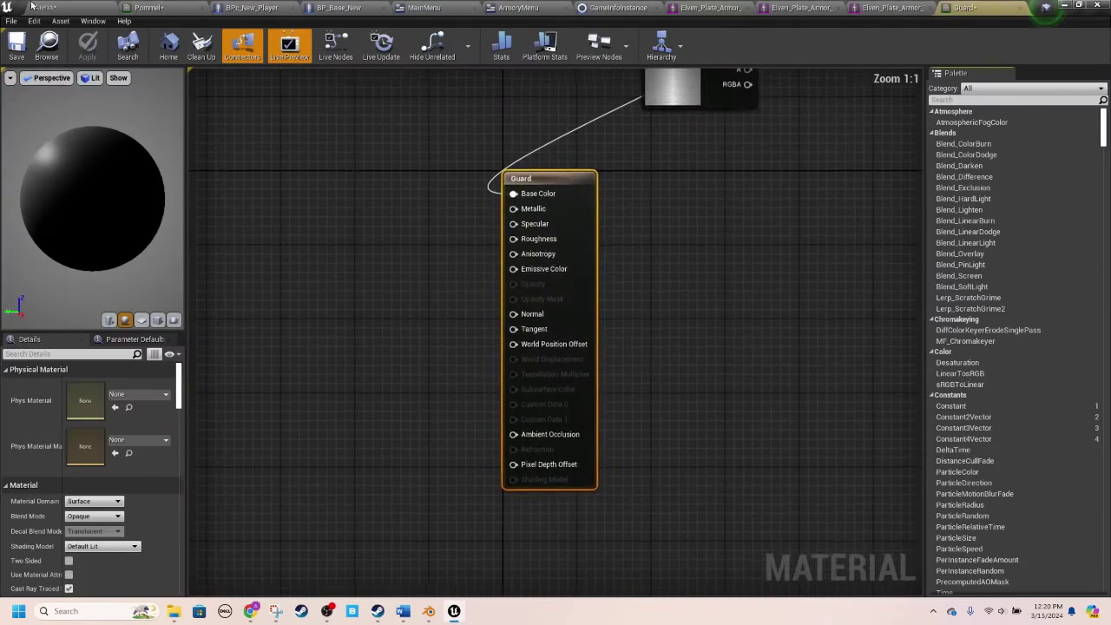
left_click(45, 7)
double_click(566, 480)
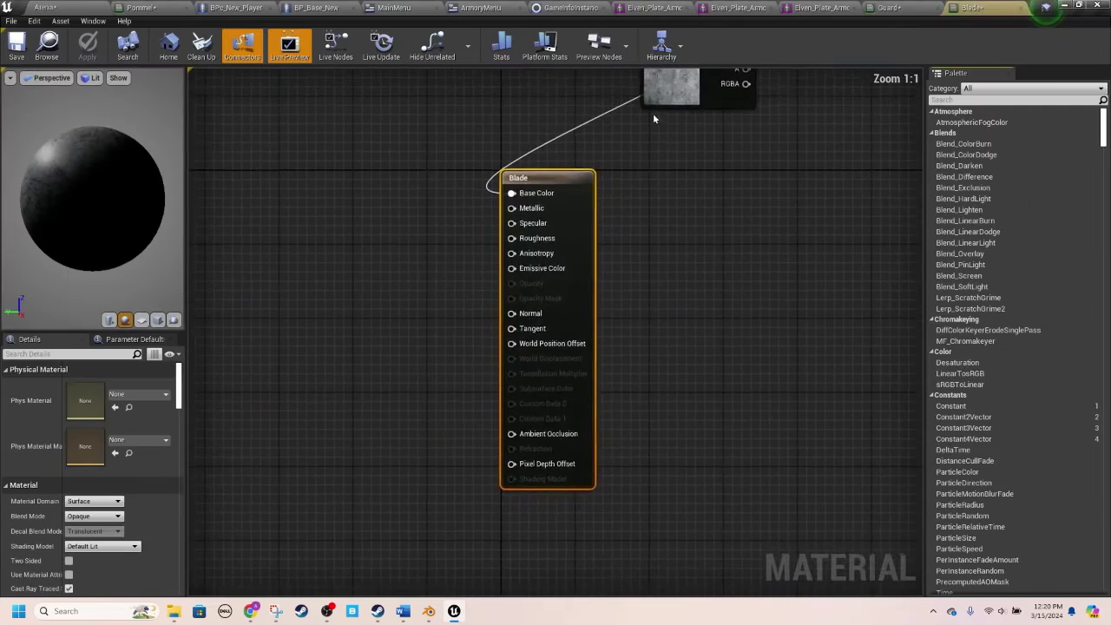
left_click_drag(964, 6, 278, 7)
left_click(79, 6)
mouse_move(538, 235)
right_mouse_down()
mouse_move(521, 231)
mouse_move(534, 231)
right_mouse_up()
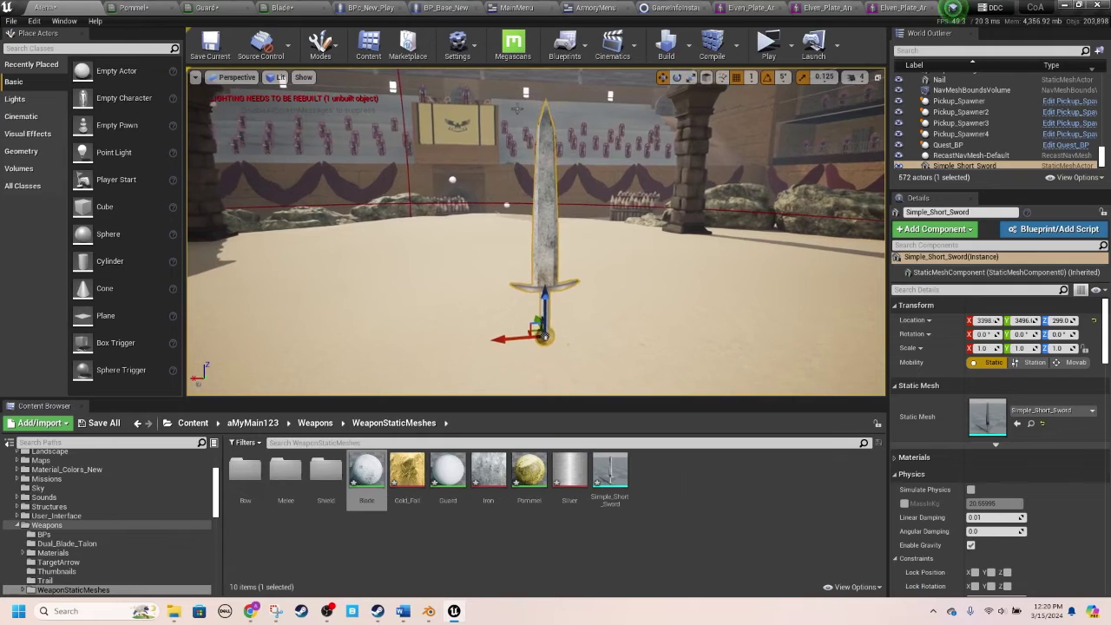
Step: In the Blade material, add two constants, connect them to Metallic and Roughness, and save
left_click(284, 9)
left_click_drag(682, 65, 291, 306)
right_click_drag(288, 479, 325, 380)
left_click(326, 380)
left_click(328, 374)
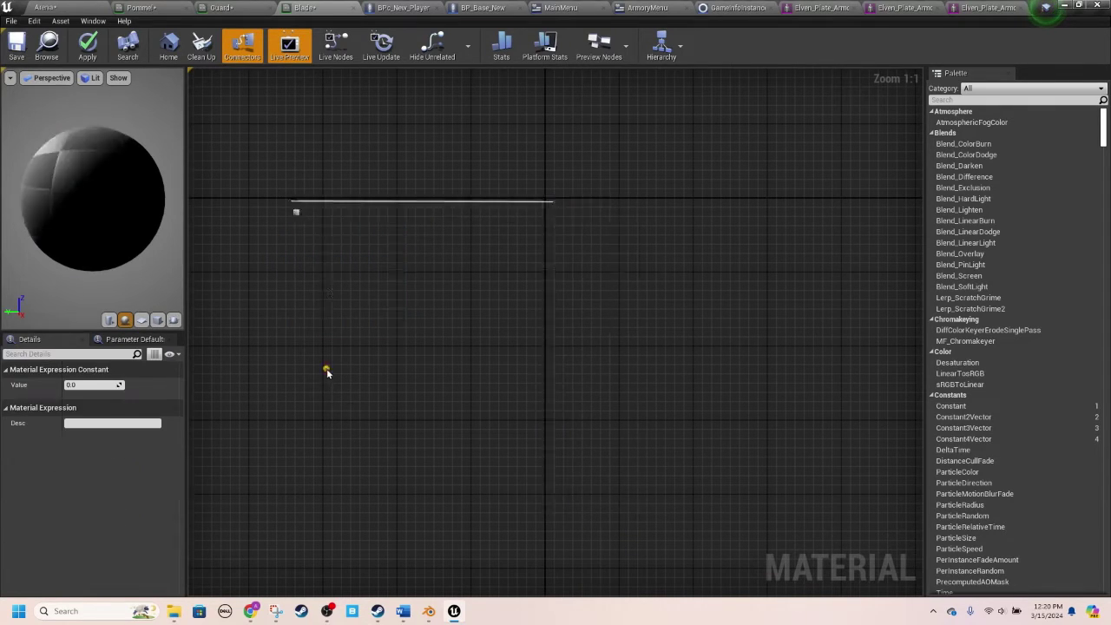
left_click(332, 447)
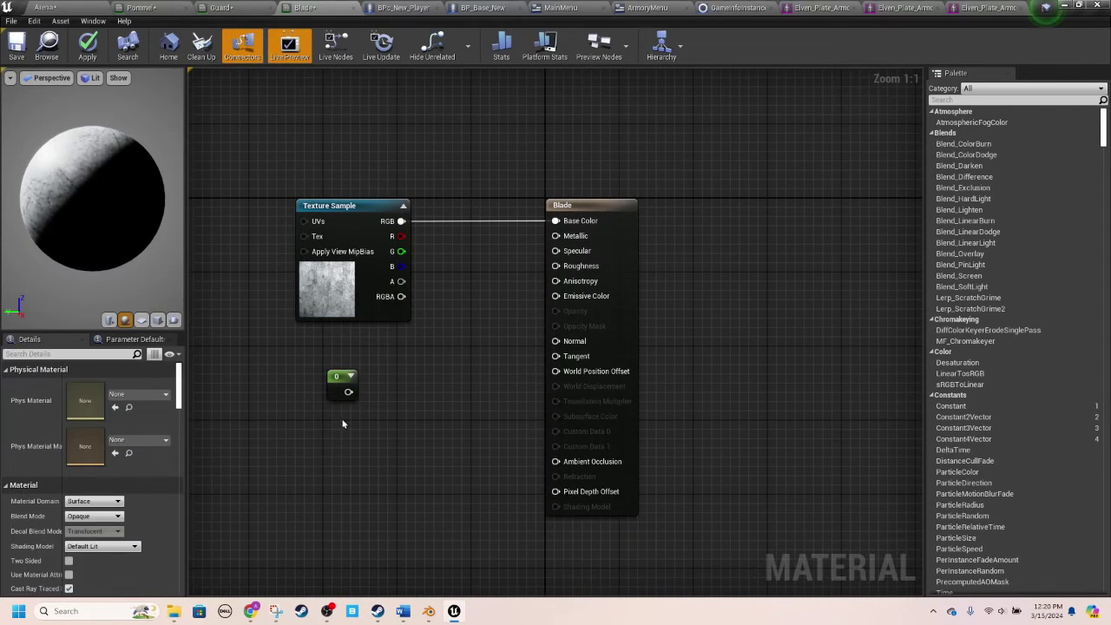
left_click(338, 431)
left_click_drag(348, 392, 556, 235)
left_click_drag(361, 453, 557, 265)
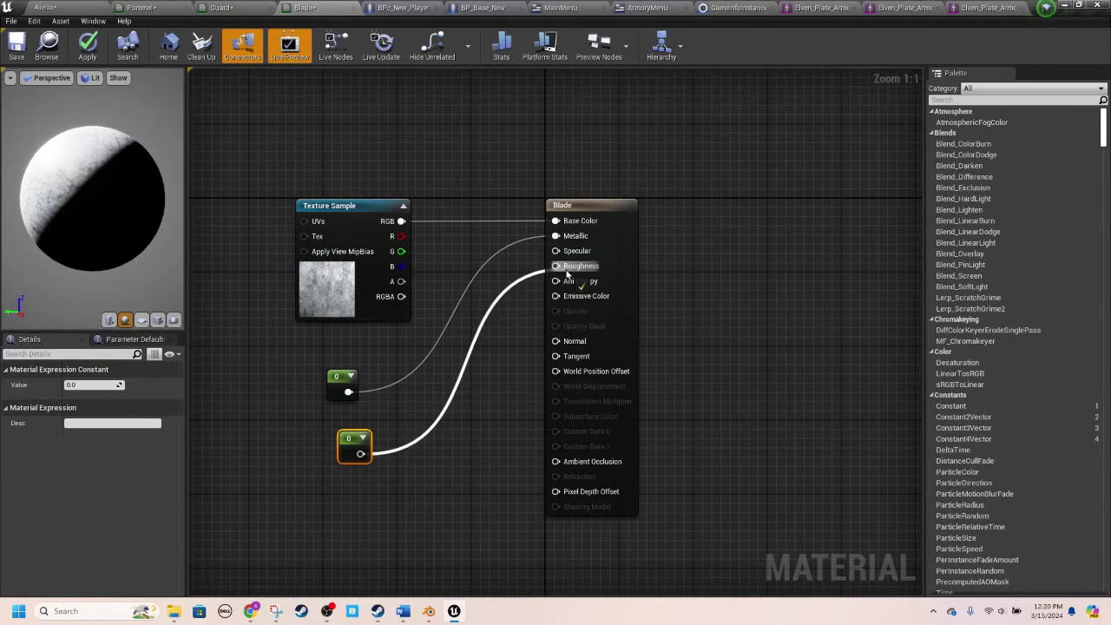
left_click(16, 43)
Step: Set the Blade material's Metallic constant to 0.5 and its Roughness constant to 0.1, and save the material
left_click(341, 382)
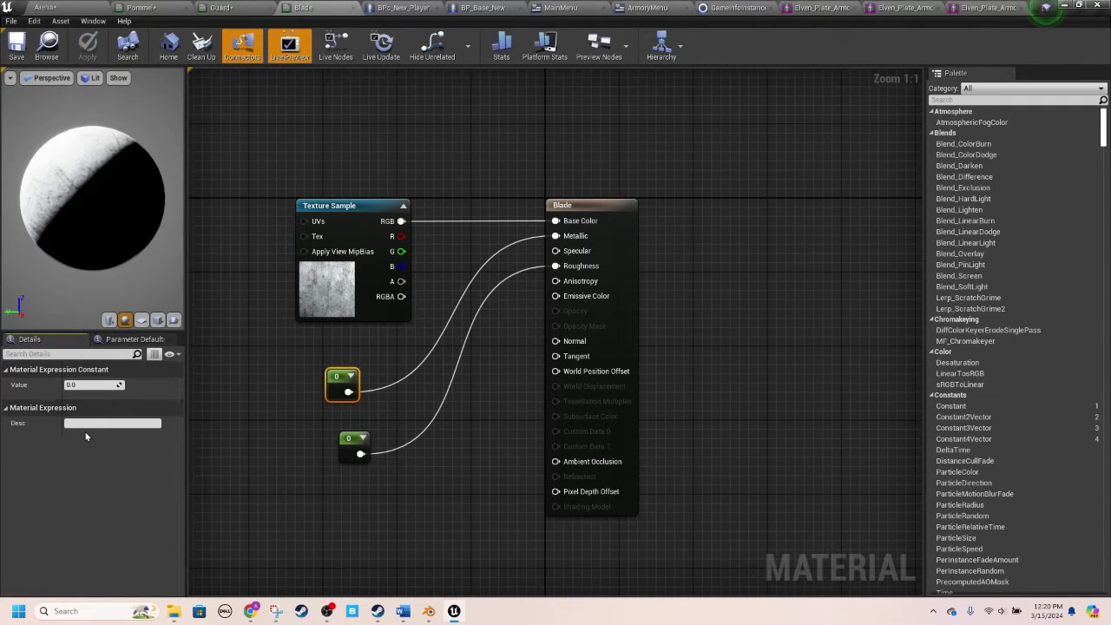
type("0.5")
key("Return")
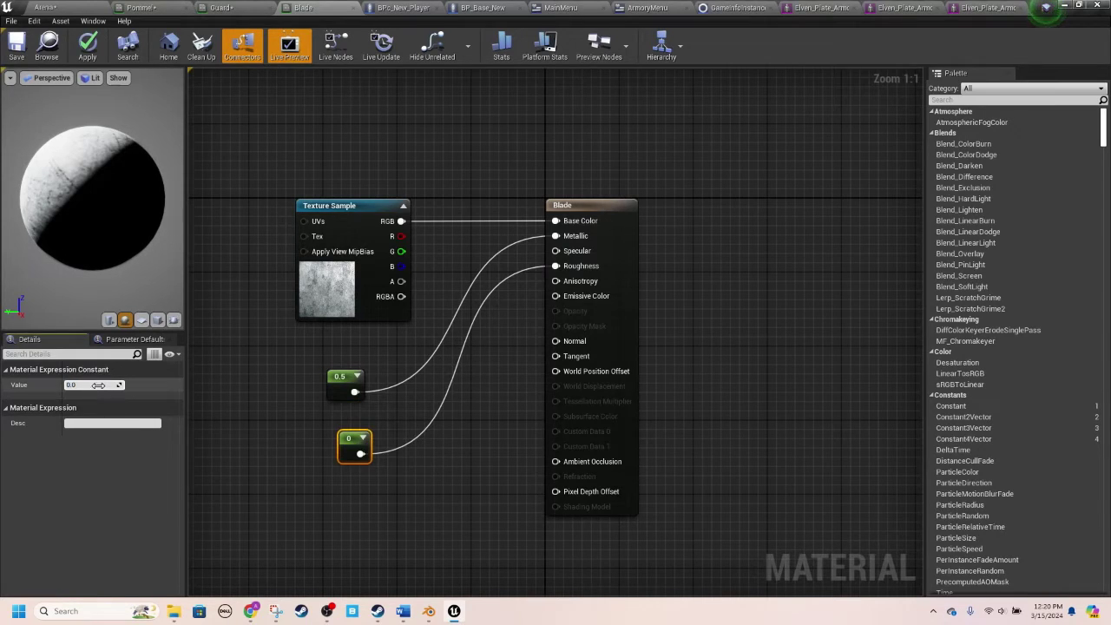
type("0.1")
key("Return")
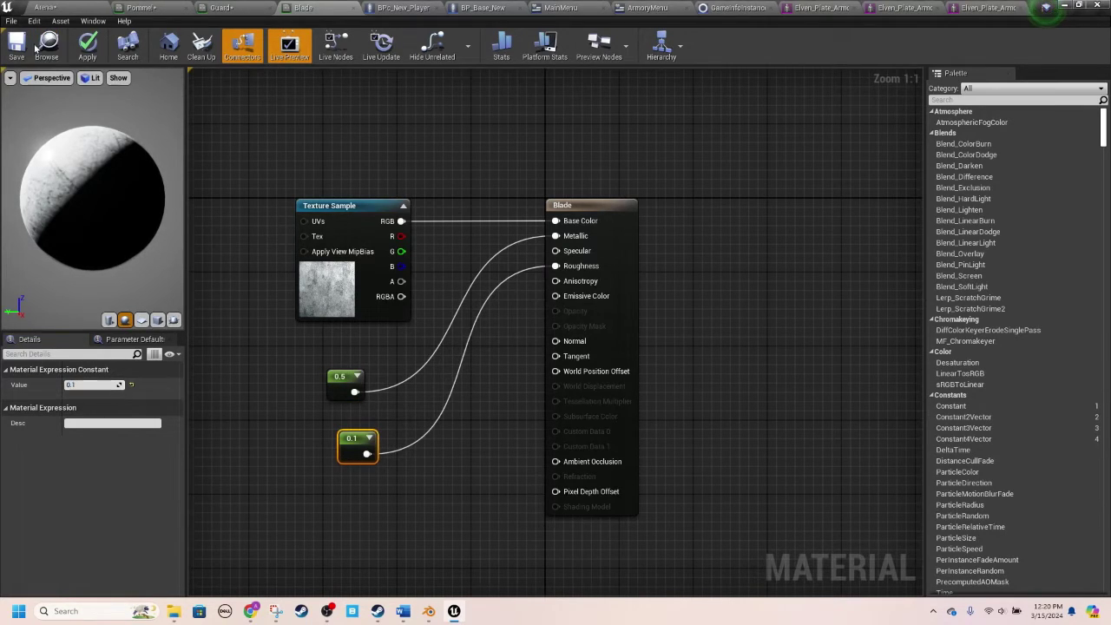
left_click(31, 55)
Step: Close the Blade material, return to the Arena level and raise the sword to a Z location of 312
left_click(353, 7)
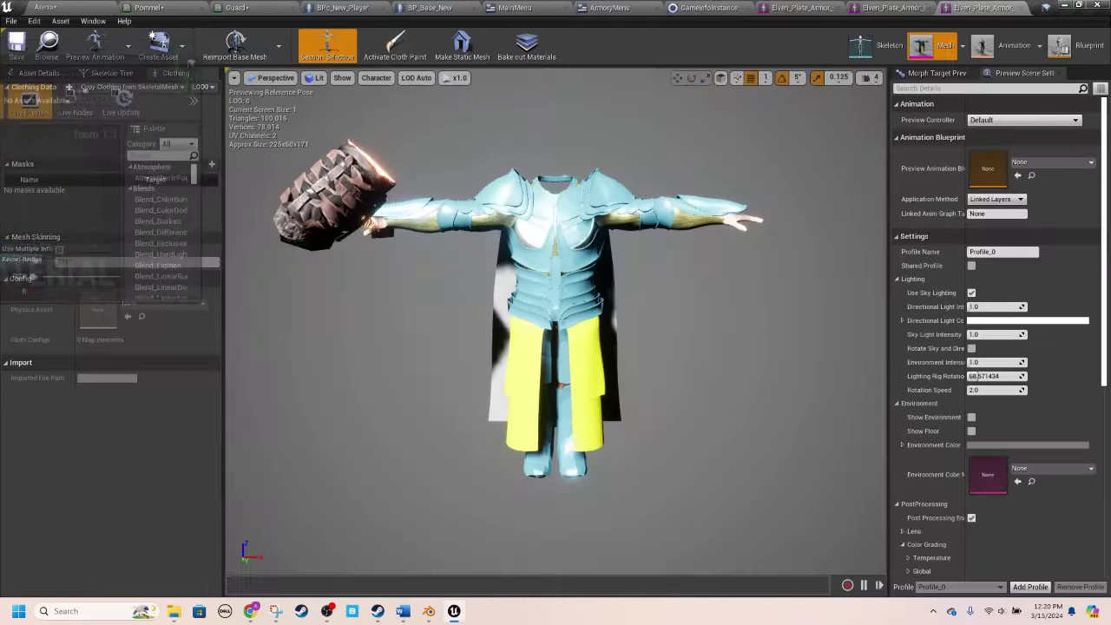
left_click_drag(593, 176, 26, 82)
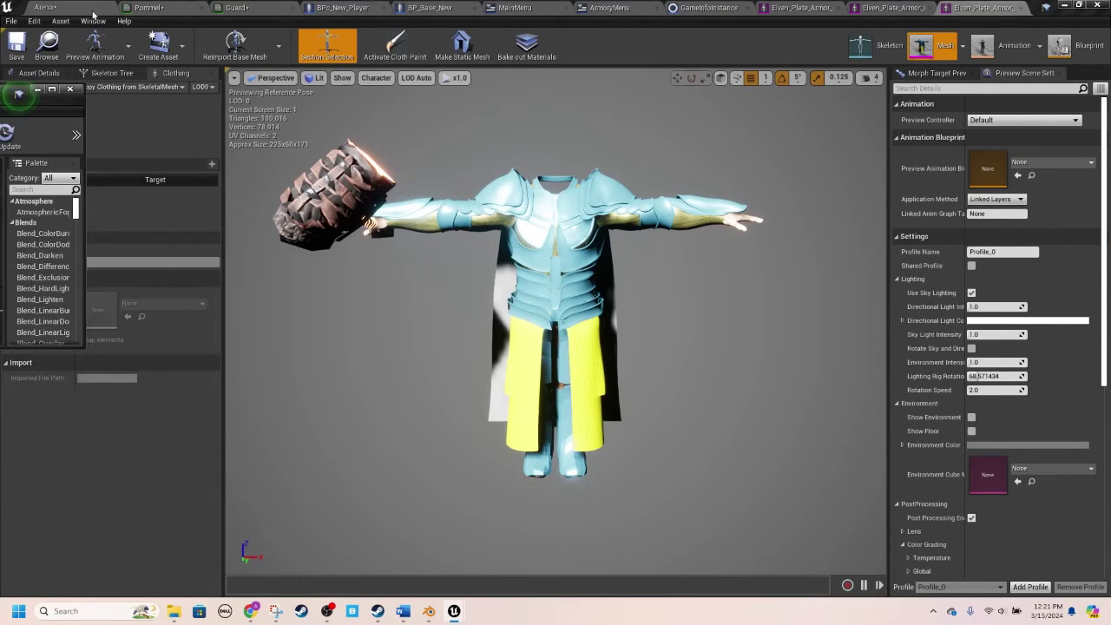
left_click(45, 7)
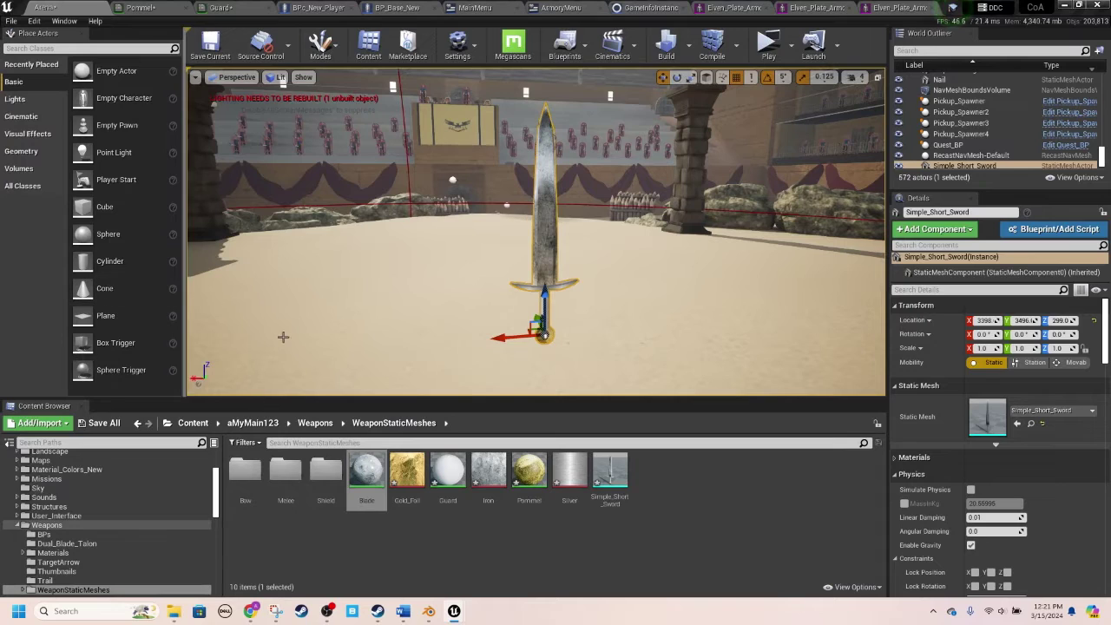
scroll(274, 102, "up", 5)
scroll(434, 325, "down", 3)
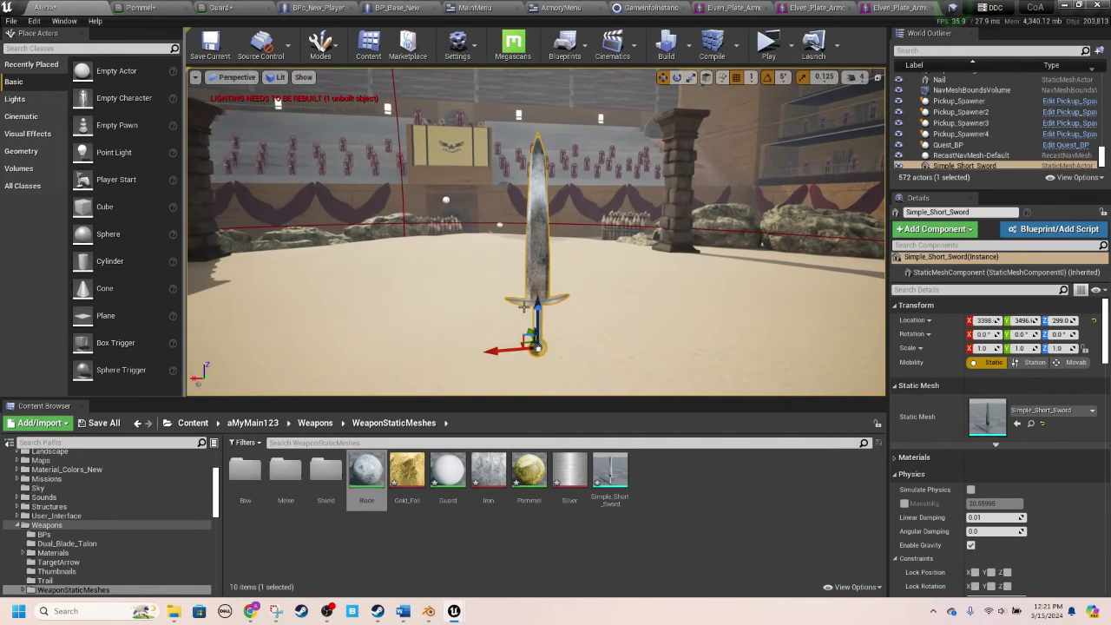
left_click_drag(538, 307, 537, 291)
right_click_drag(586, 241, 529, 239)
left_click_drag(548, 258, 542, 263)
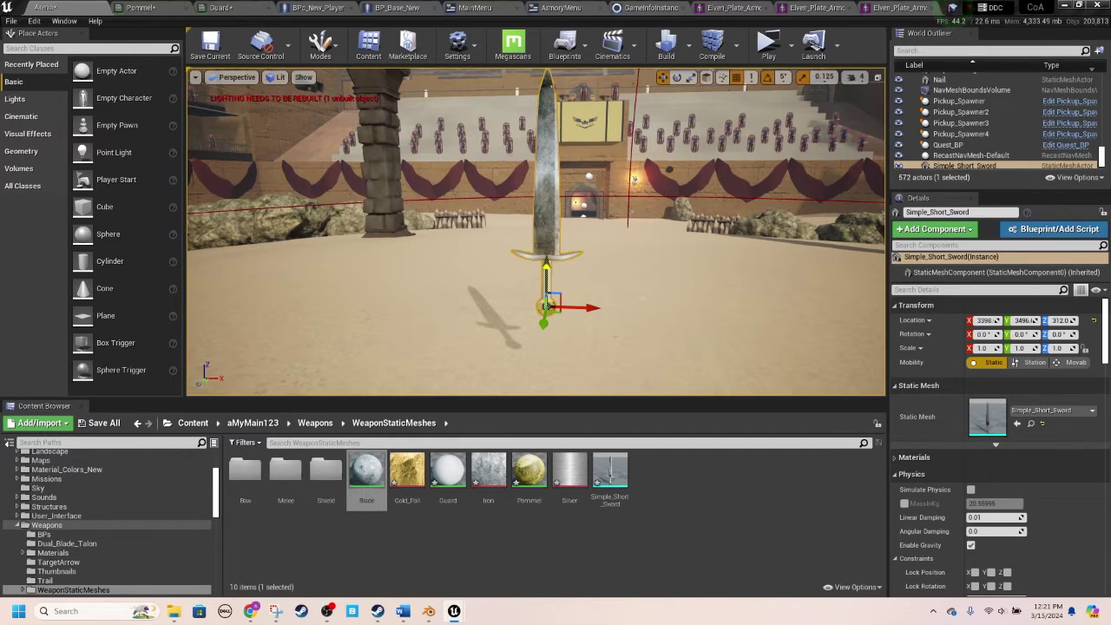
Step: Shift the sword up and down along Z to examine how the Blade material catches the arena light
mouse_move(546, 276)
left_mouse_down()
mouse_move(546, 290)
mouse_move(540, 271)
left_mouse_up()
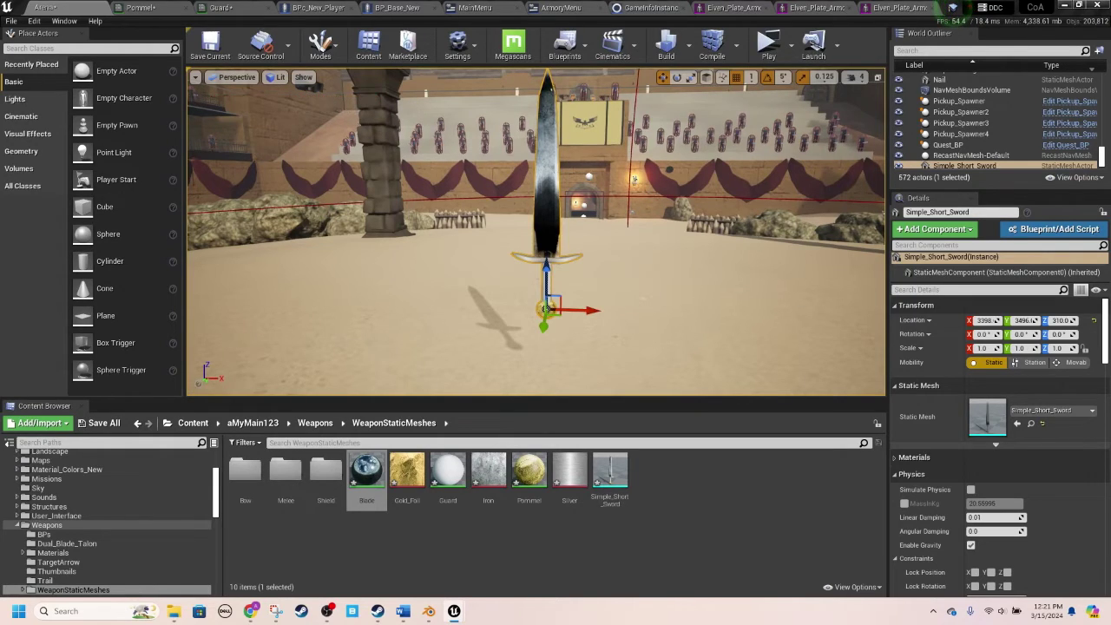
left_click_drag(395, 280, 539, 271)
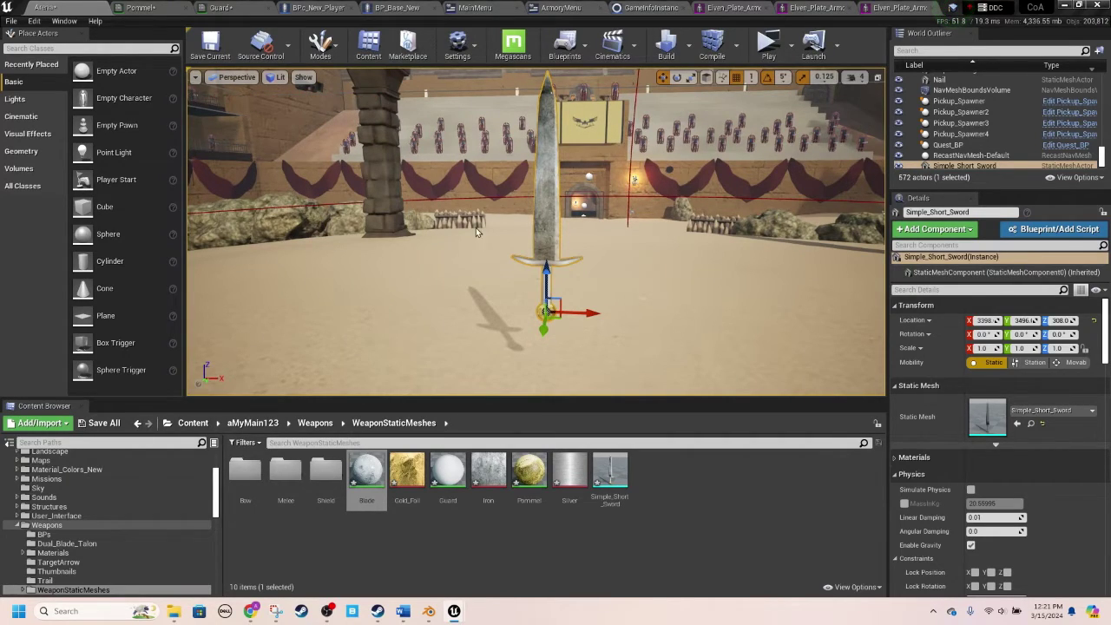
mouse_move(546, 272)
left_mouse_down()
mouse_move(549, 295)
mouse_move(551, 284)
left_mouse_up()
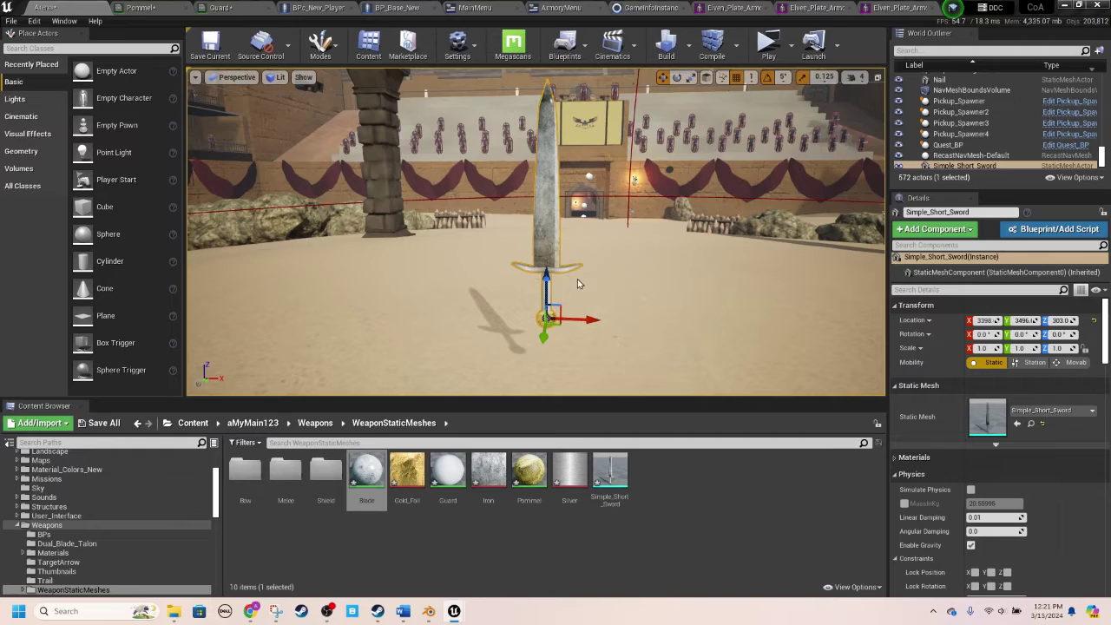
left_click_drag(546, 279, 546, 283)
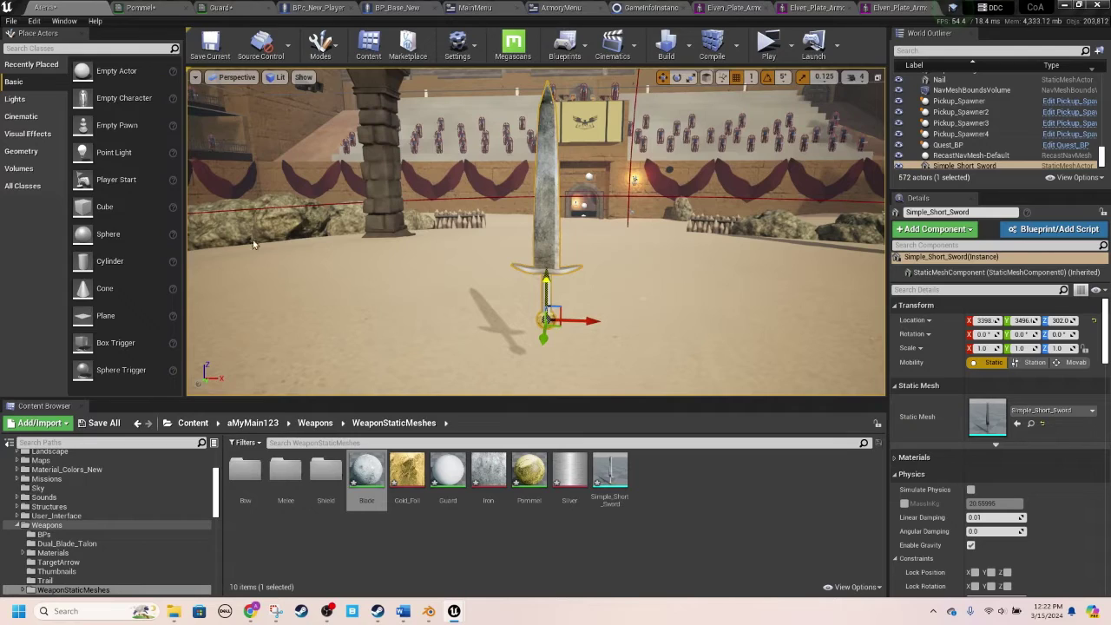
left_click_drag(546, 276, 529, 254)
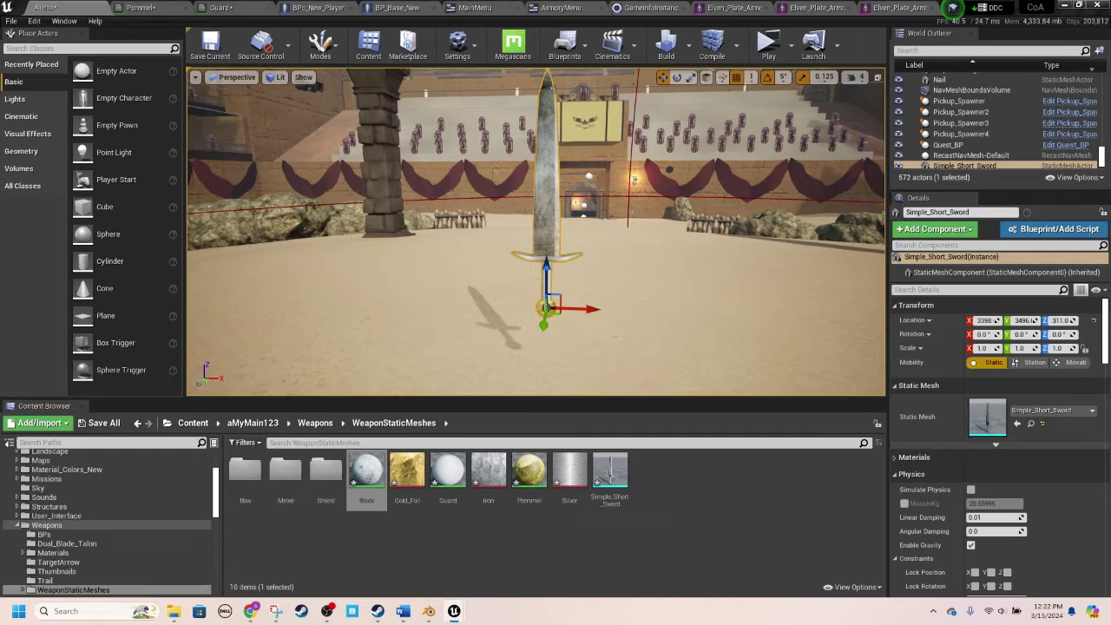
left_click(366, 476)
left_click_drag(547, 274, 545, 262)
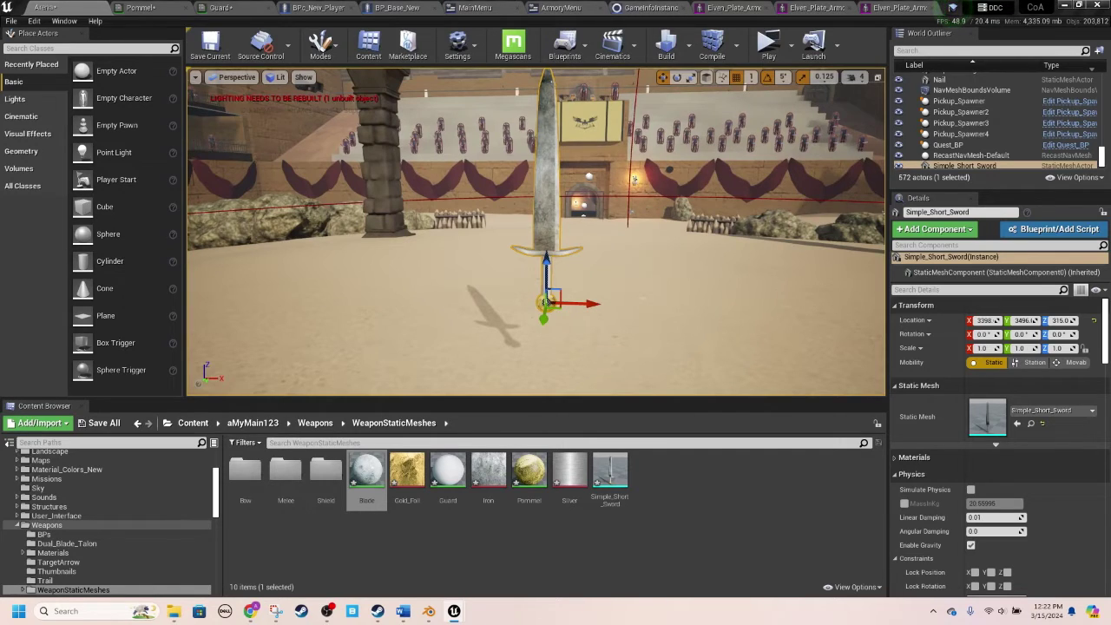
left_click(884, 510)
mouse_move(541, 275)
left_mouse_down()
mouse_move(544, 291)
mouse_move(523, 270)
left_mouse_up()
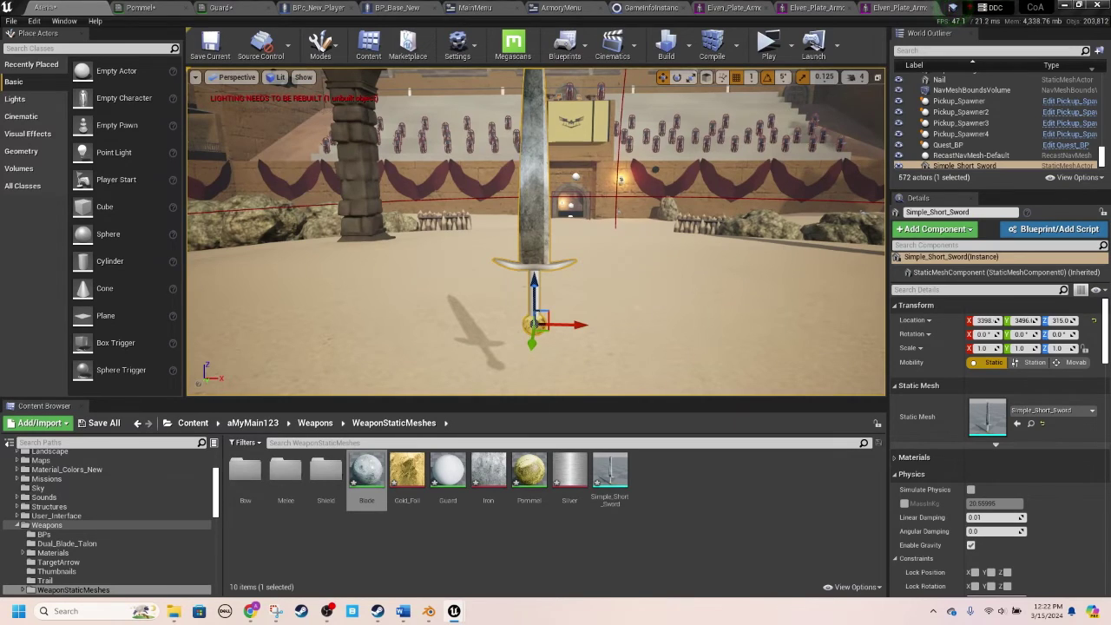
Step: Raise the sword to a Z location of 319 and check its blade from the opposite side
mouse_move(537, 294)
left_mouse_down()
mouse_move(537, 278)
mouse_move(536, 288)
left_mouse_up()
mouse_move(536, 288)
right_mouse_down()
mouse_move(531, 267)
mouse_move(526, 311)
mouse_move(528, 294)
right_mouse_up()
key("s")
key("w")
right_click_drag(538, 379, 560, 211)
key("s")
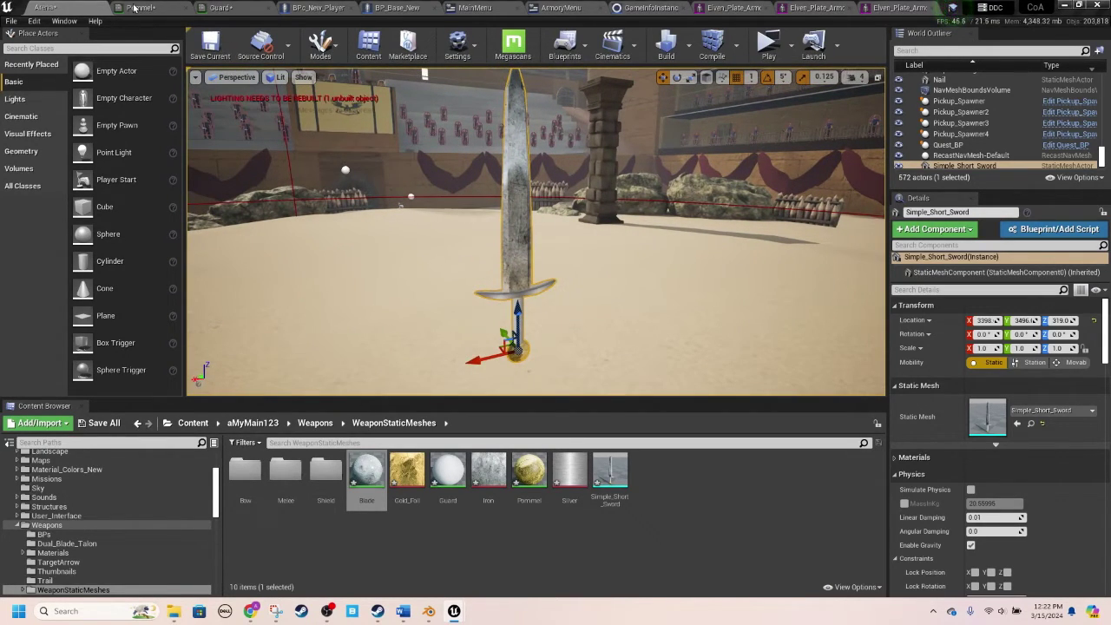
Step: In the Pommel material, connect the 0.35 constant to Metallic and the 0.1 constant to Roughness
left_click(137, 8)
left_click_drag(732, 99, 209, 212)
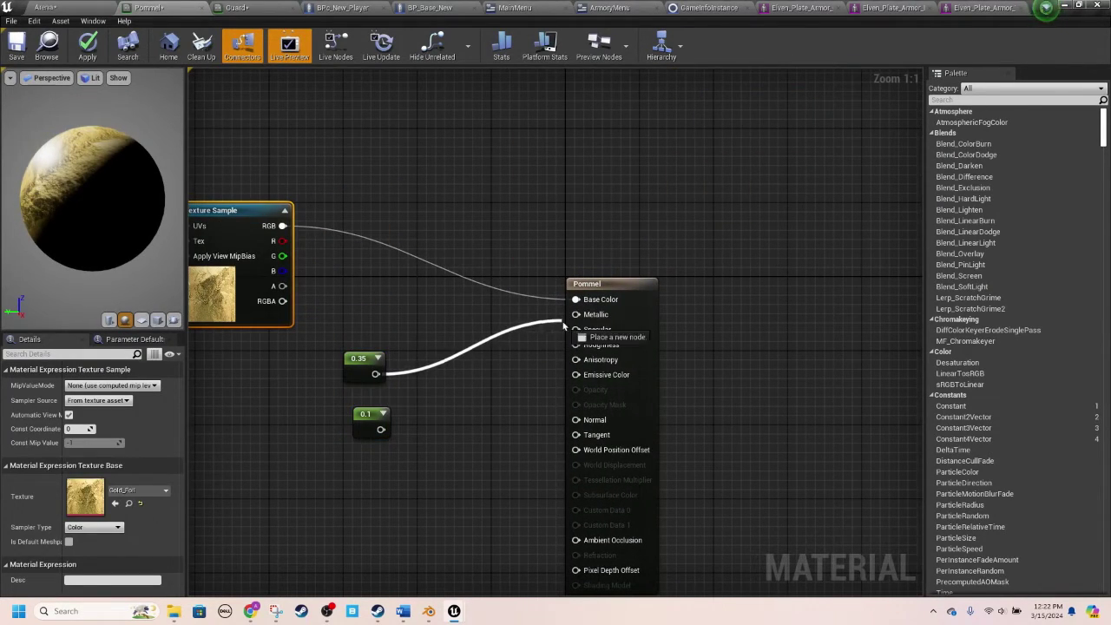
left_click_drag(580, 322, 578, 317)
left_click_drag(381, 429, 578, 345)
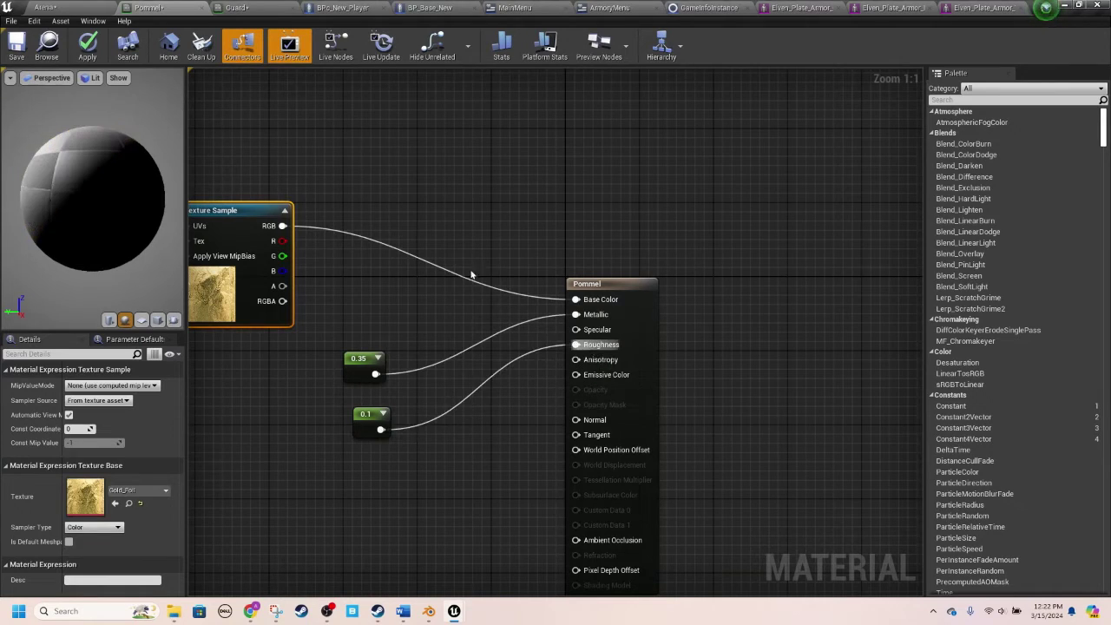
Step: Copy the two constants into the Guard material, connect 0.35 to Metallic and 0.1 to Roughness, and apply the material
left_click_drag(404, 70, 352, 465)
left_click(260, 7)
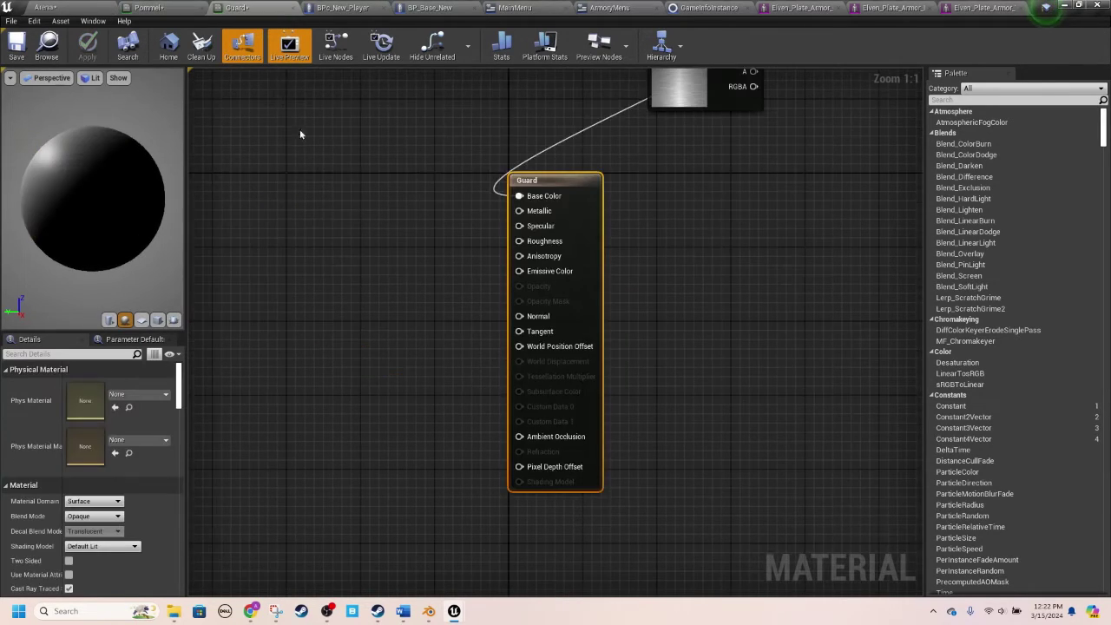
key("ctrl+v")
right_click_drag(521, 174, 529, 237)
left_click_drag(739, 130, 341, 206)
left_click_drag(491, 333, 566, 349)
left_click_drag(497, 388, 563, 379)
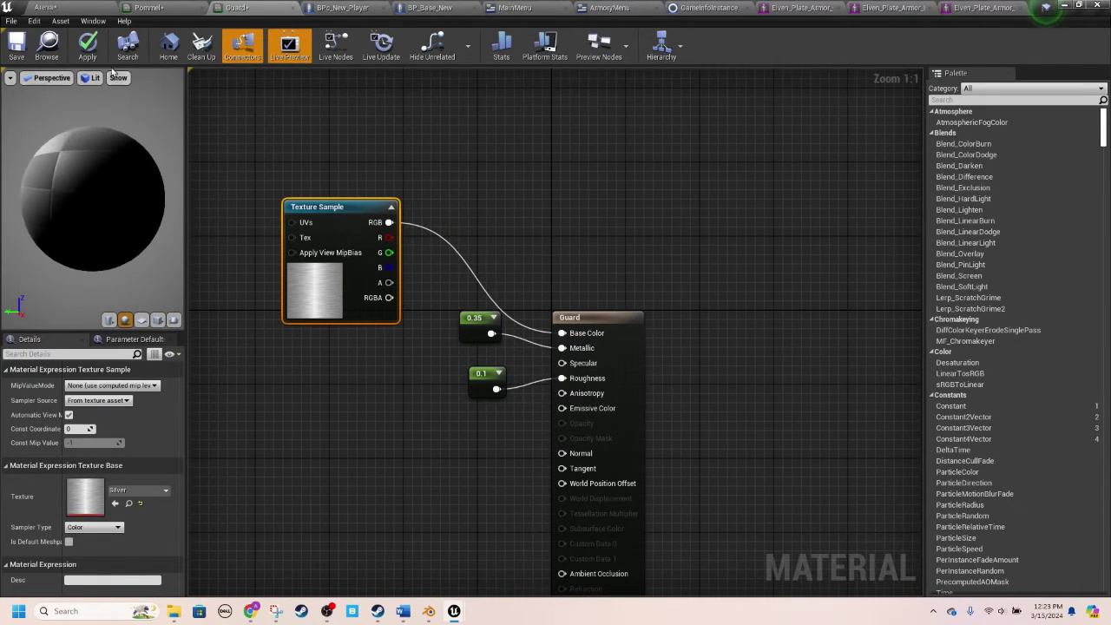
left_click(88, 44)
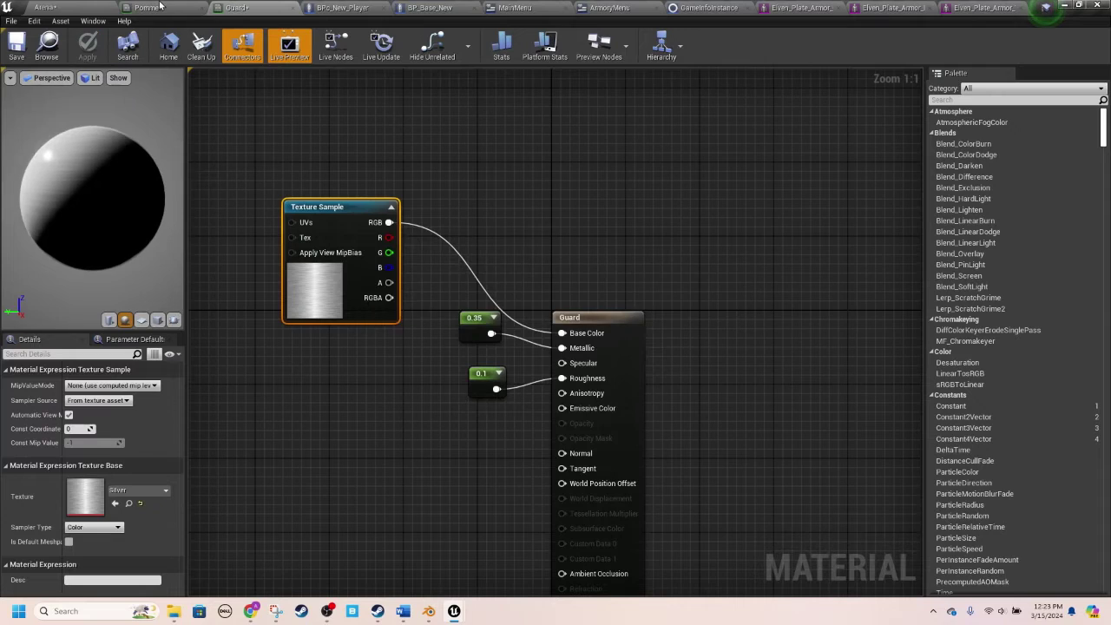
Step: Save all modified assets from the Pommel material and inspect the sword's pommel and guard in the Arena level
left_click(159, 6)
left_click(10, 20)
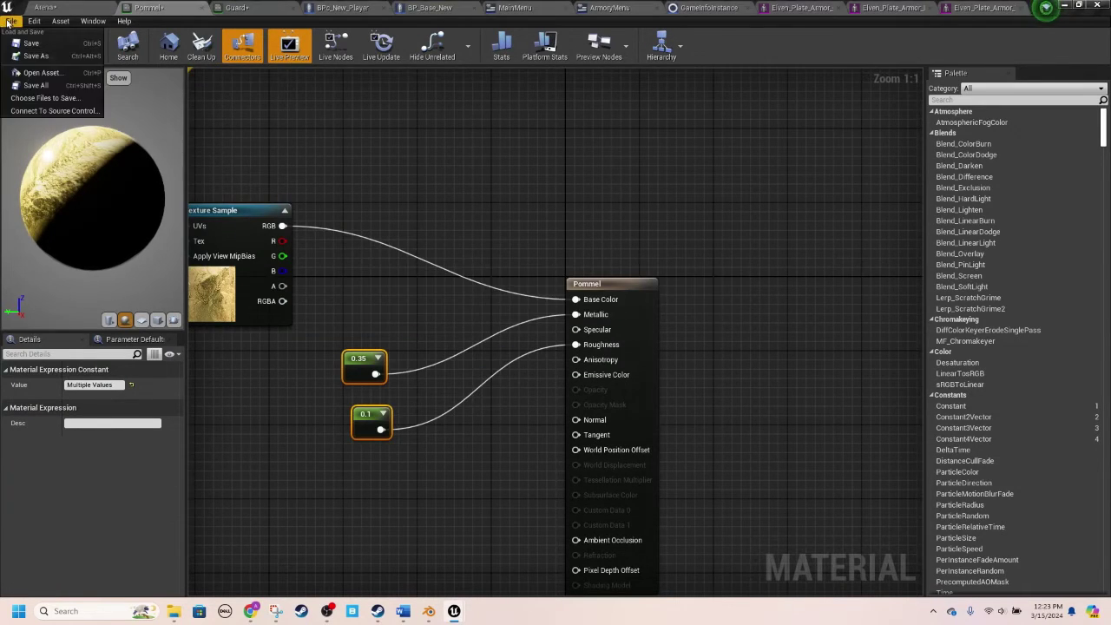
left_click(32, 86)
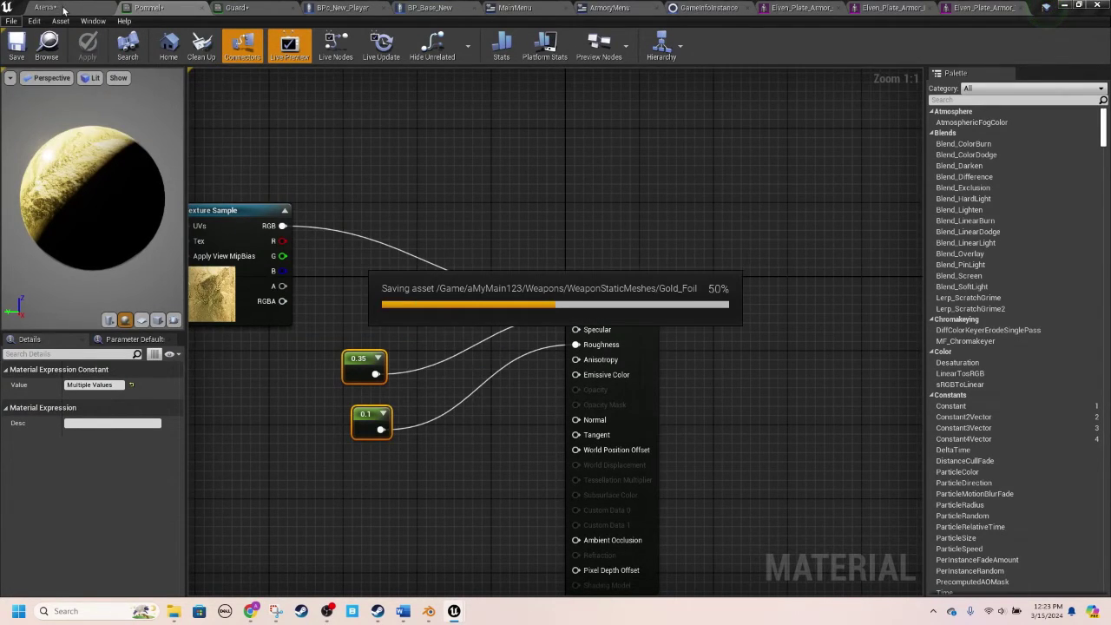
left_click(68, 9)
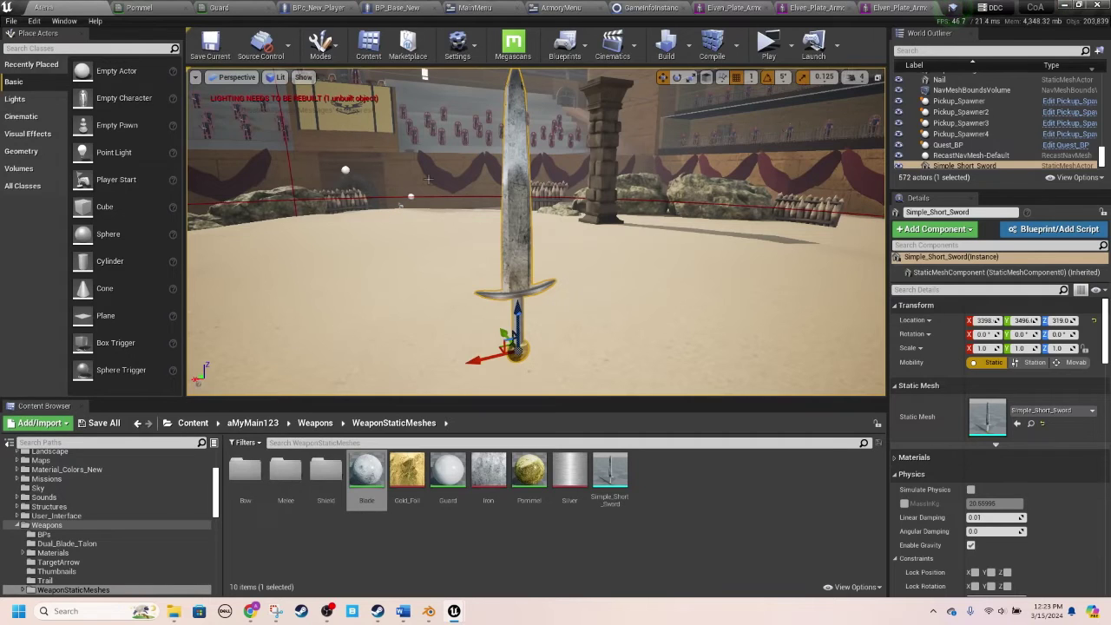
left_click_drag(438, 290, 423, 309, "alt")
mouse_move(489, 337)
left_mouse_down("alt")
mouse_move(489, 306)
mouse_move(489, 360)
left_mouse_up("alt")
Step: Rearrange the Guard graph so the constants sit below the texture sample's Base Color connection, and save all assets
left_click(235, 8)
left_click_drag(385, 207, 323, 310)
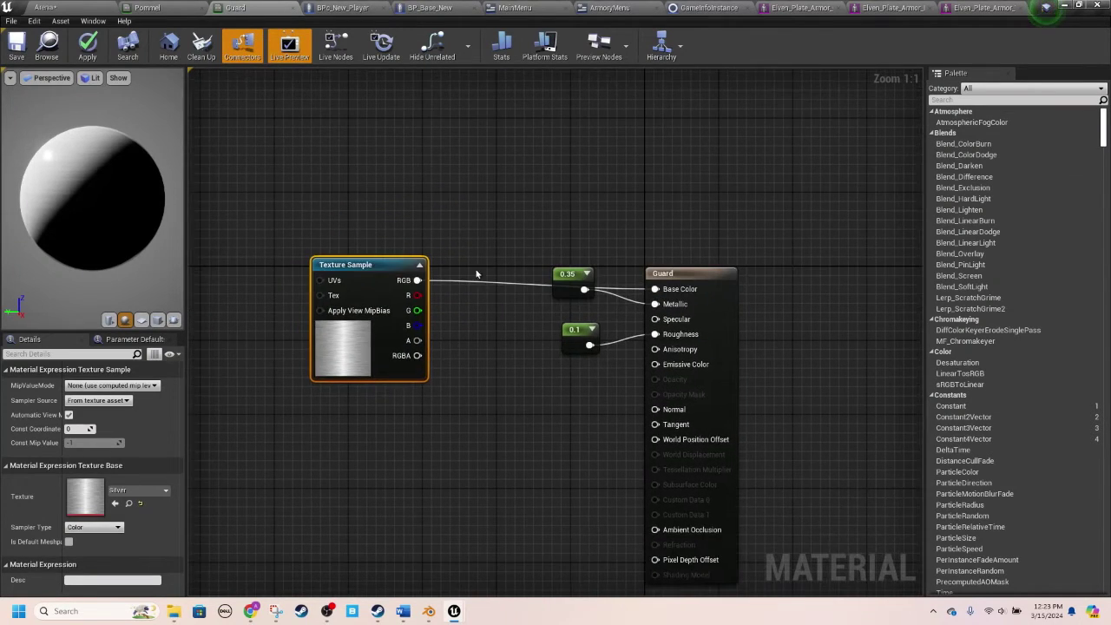
left_click_drag(557, 282, 563, 448)
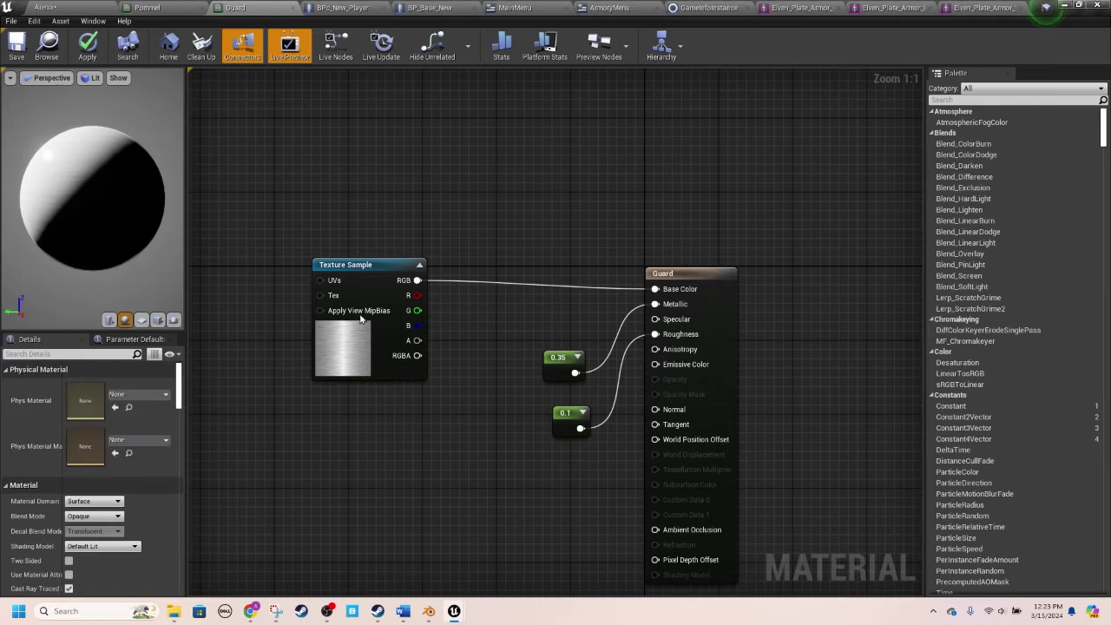
left_click(147, 7)
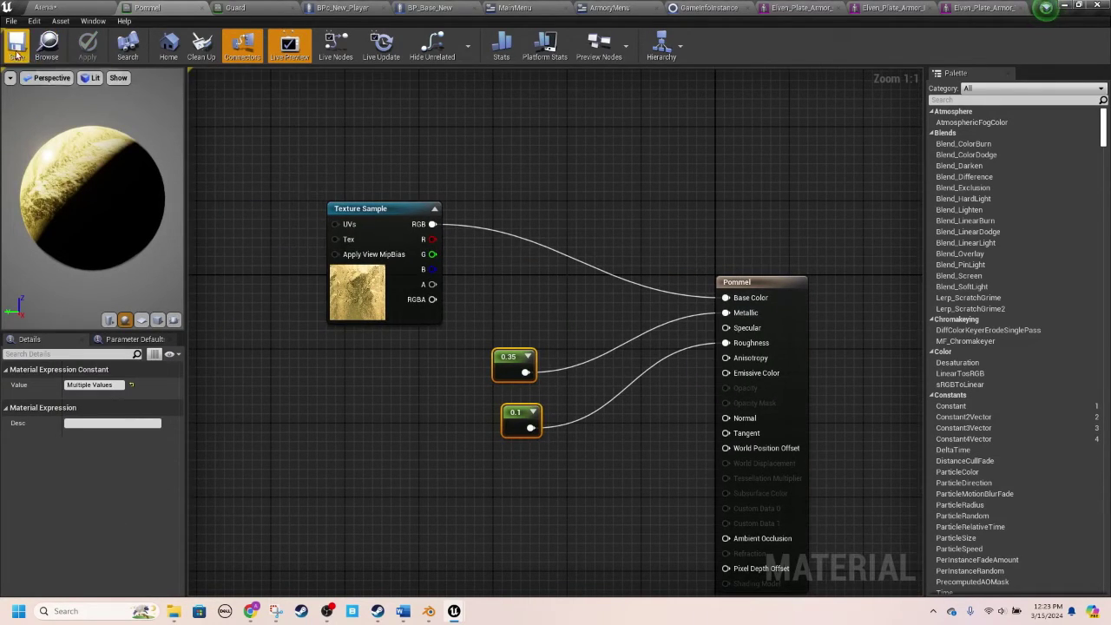
left_click(11, 21)
left_click(33, 85)
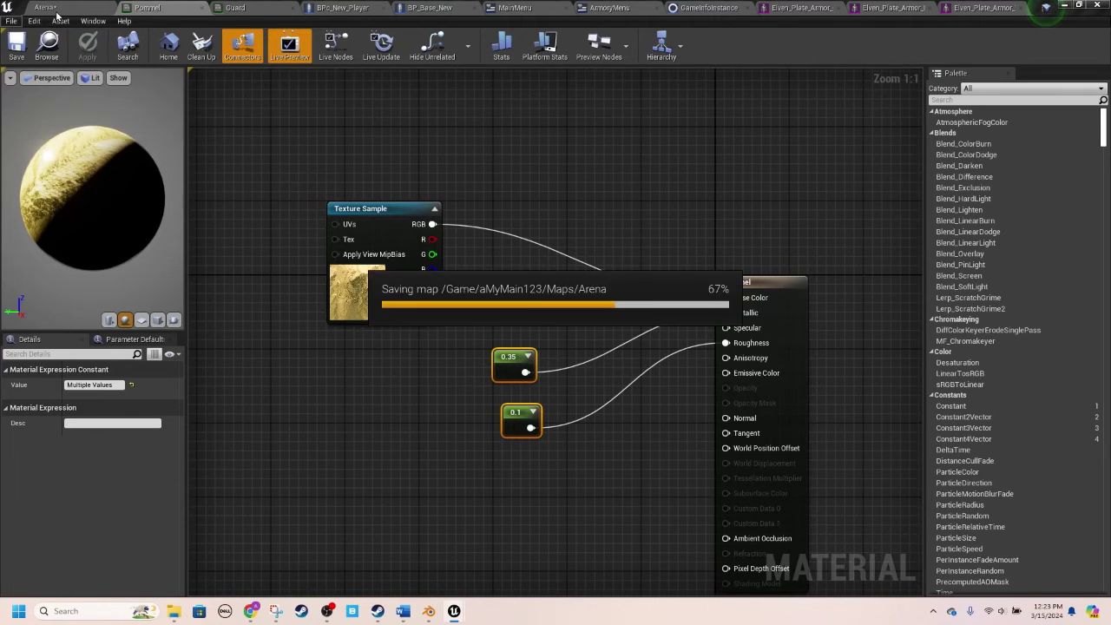
Step: Switch to Blender to view the sword in the Modeling workspace, and return to the Arena level in Unreal
left_click(430, 610)
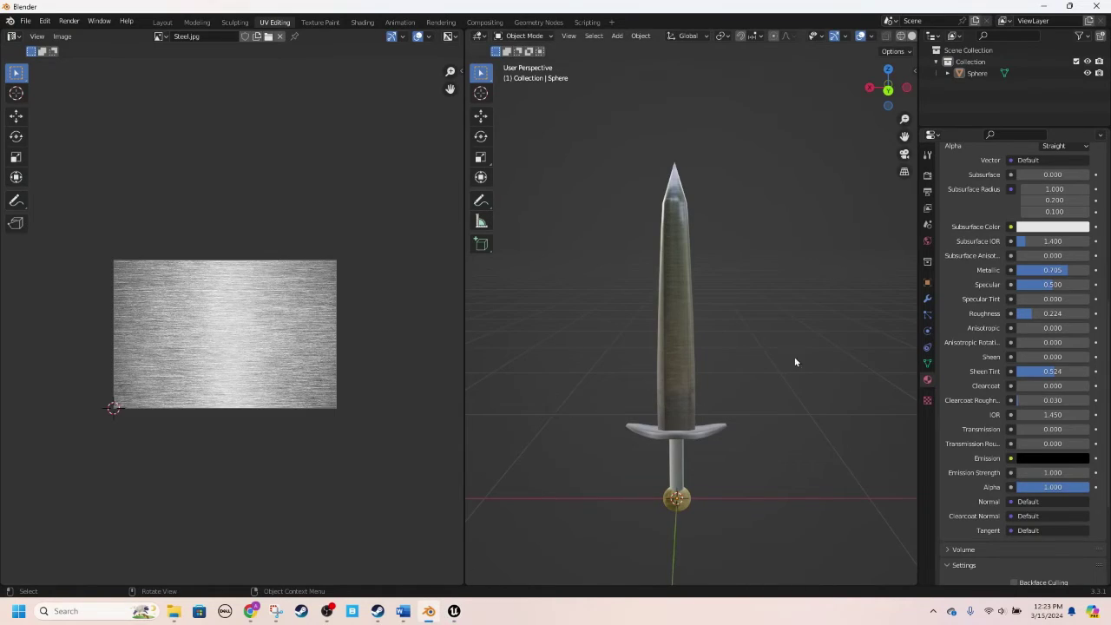
left_click(669, 319)
left_click(198, 21)
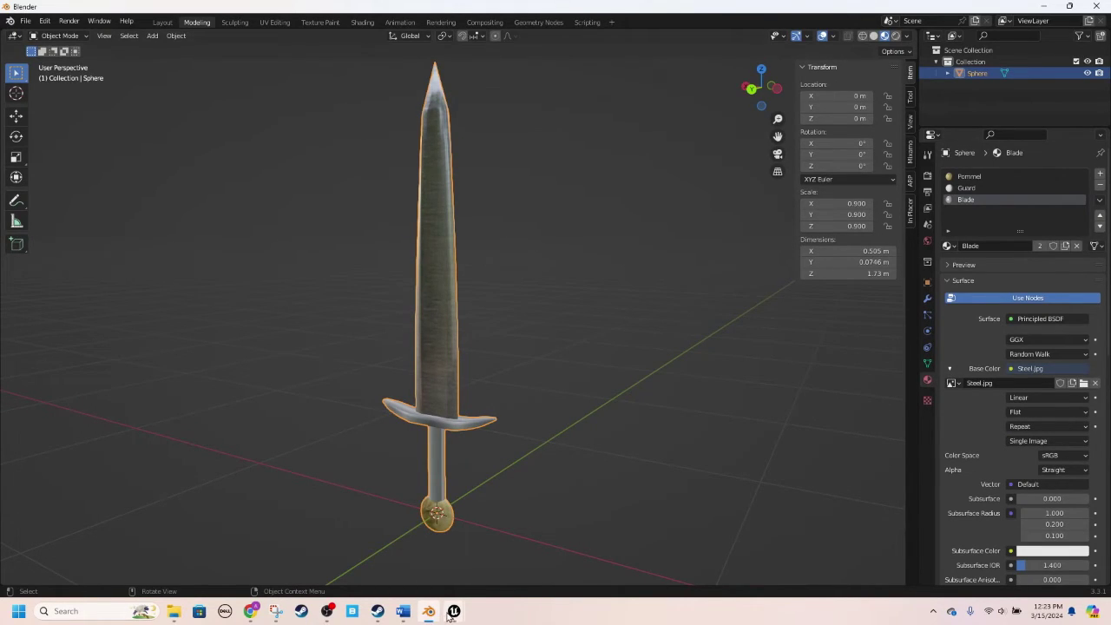
mouse_move(451, 616)
left_click(436, 567)
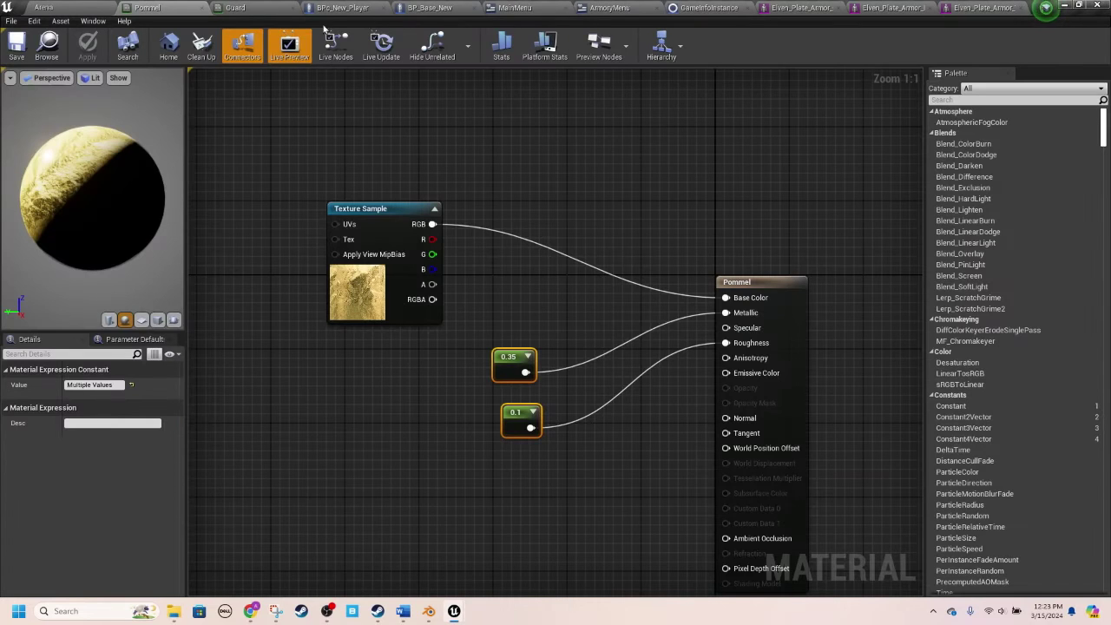
left_click(87, 7)
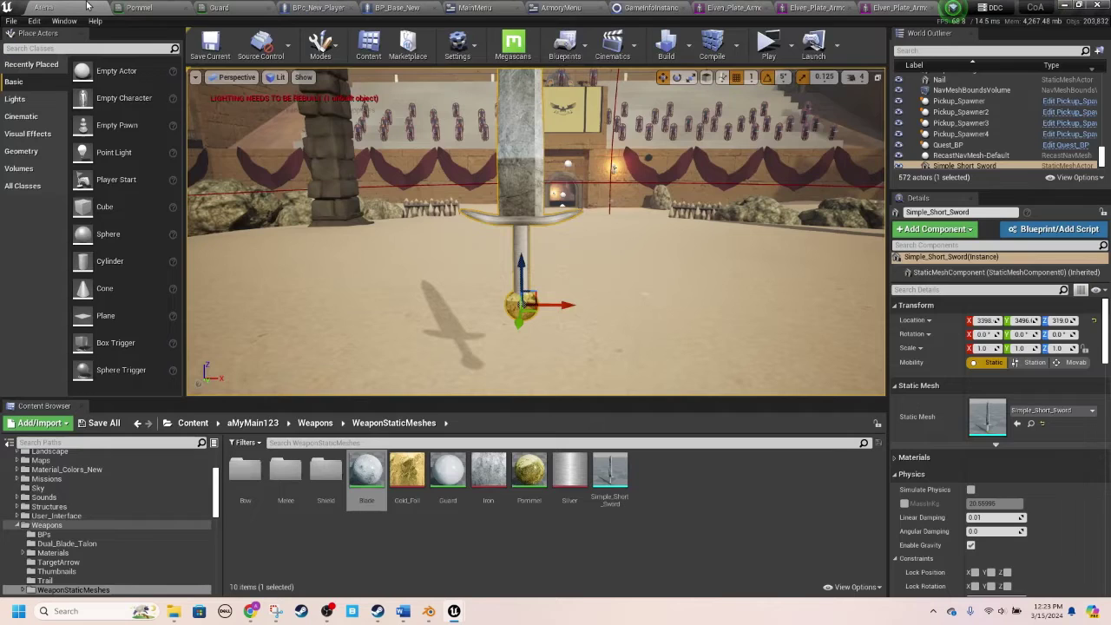
Step: Play the level and run the character up the stairs into the arena to view the placed sword in game
left_click(770, 48)
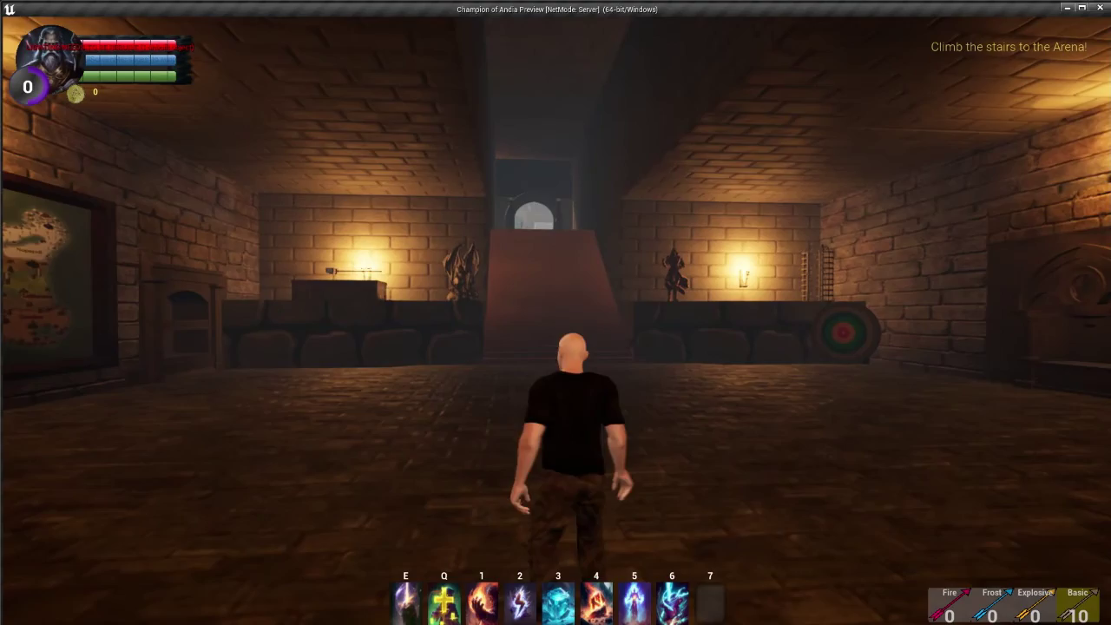
key("w")
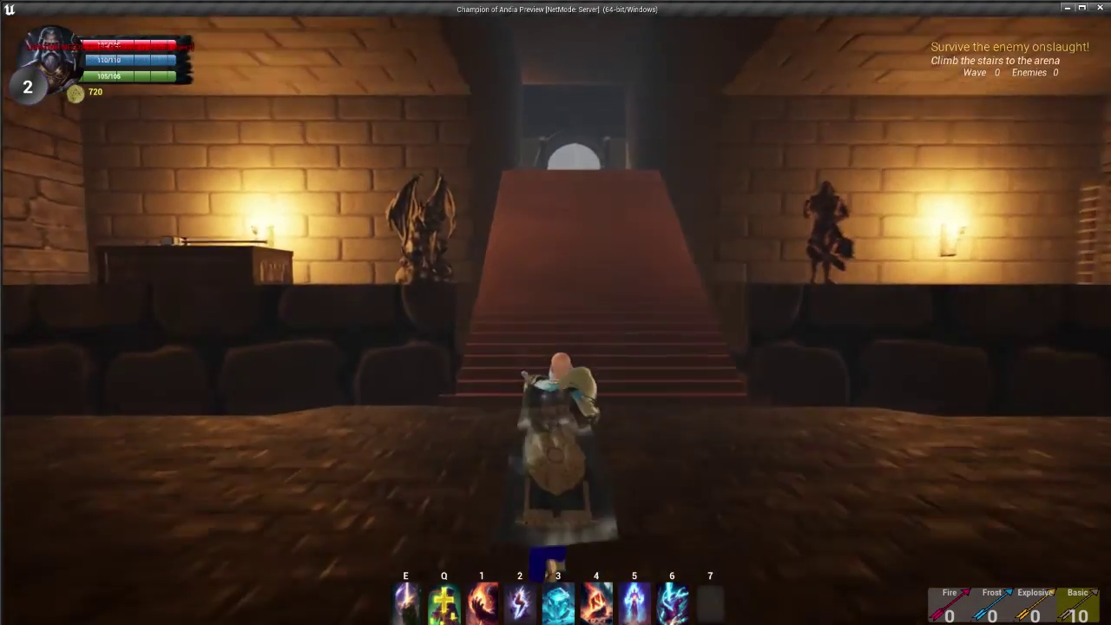
key("w")
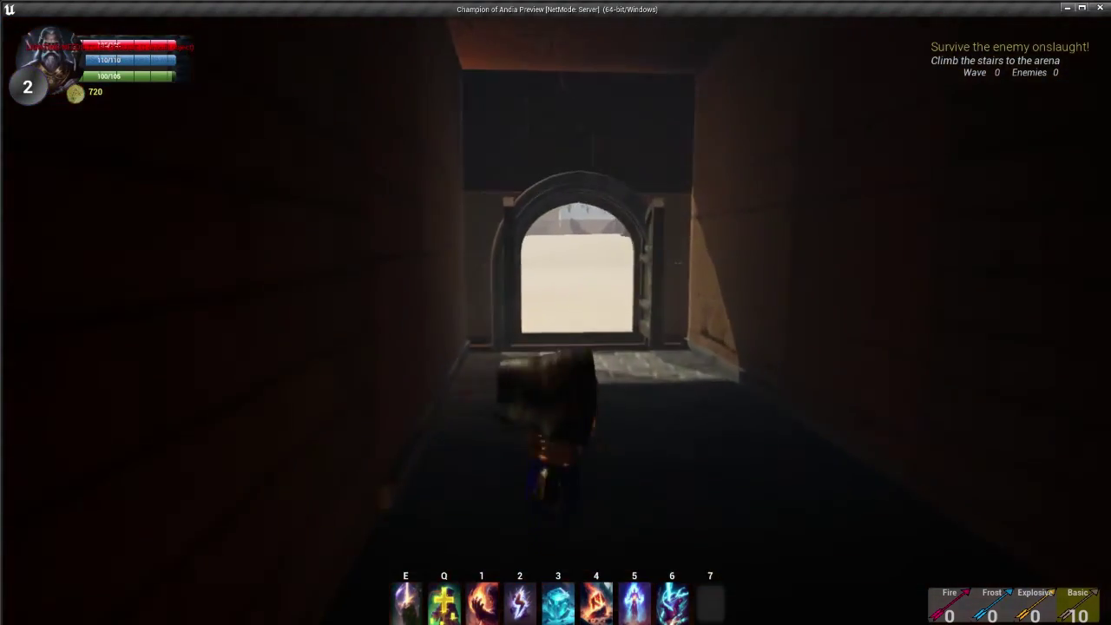
key("w")
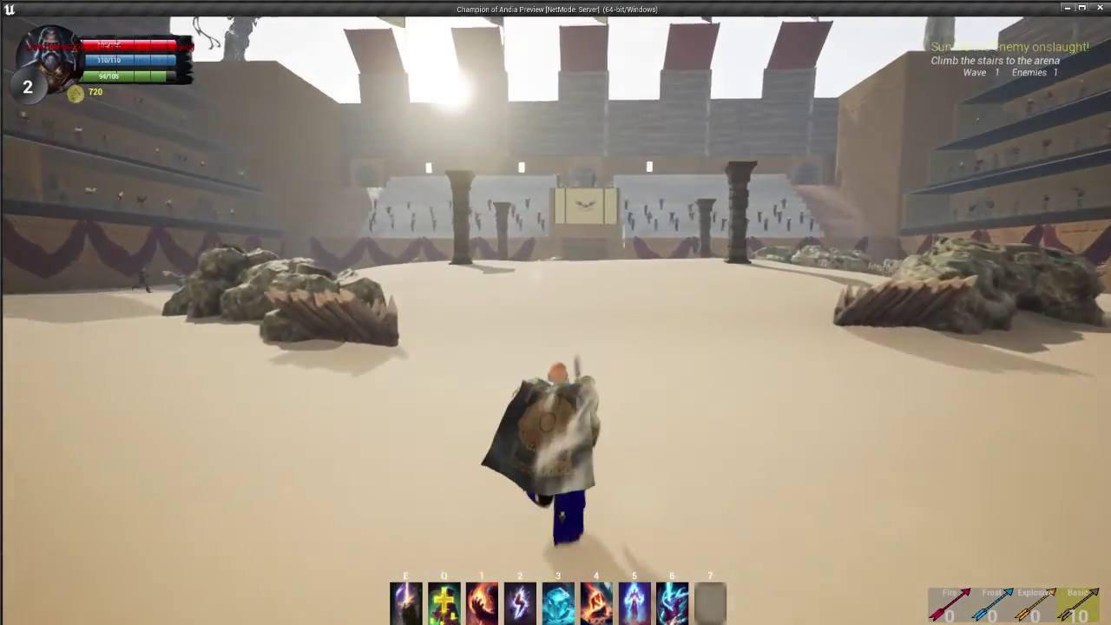
key("w")
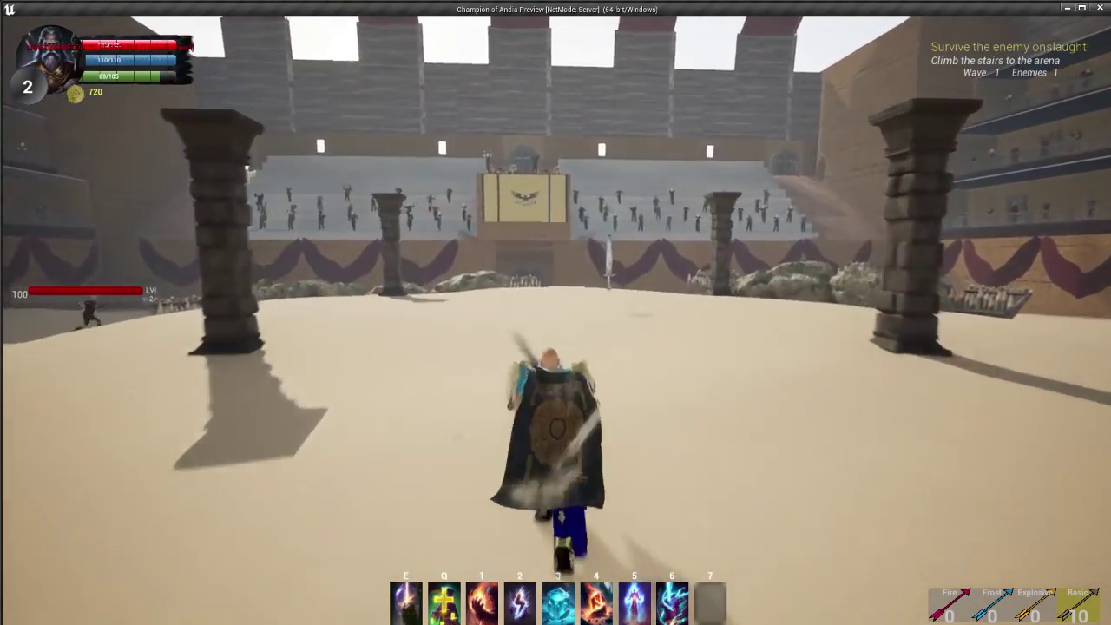
key("w")
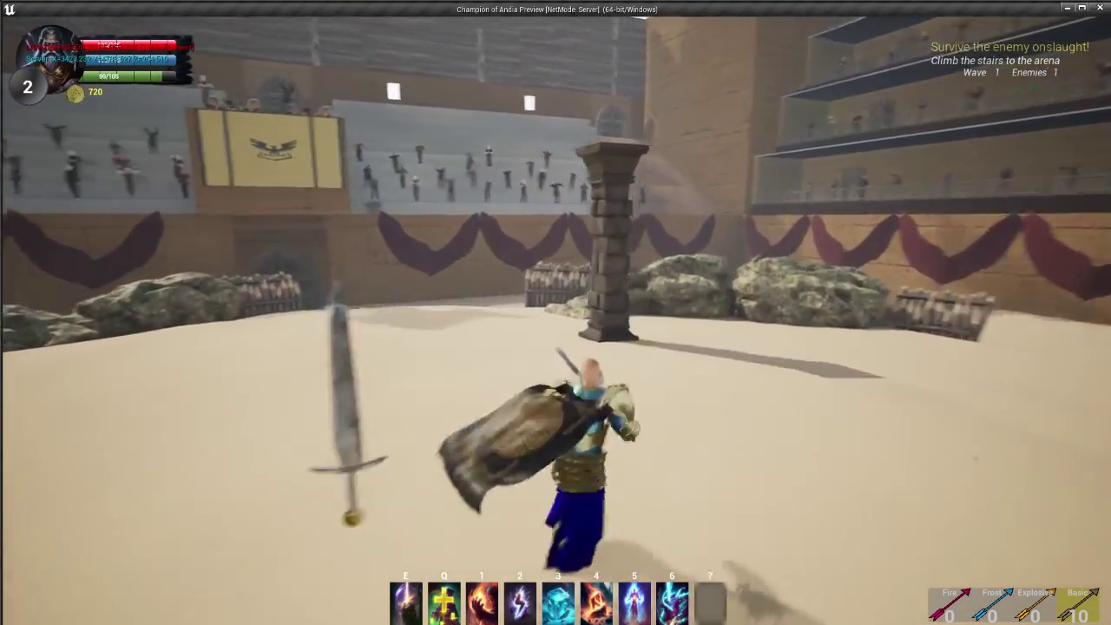
key("w")
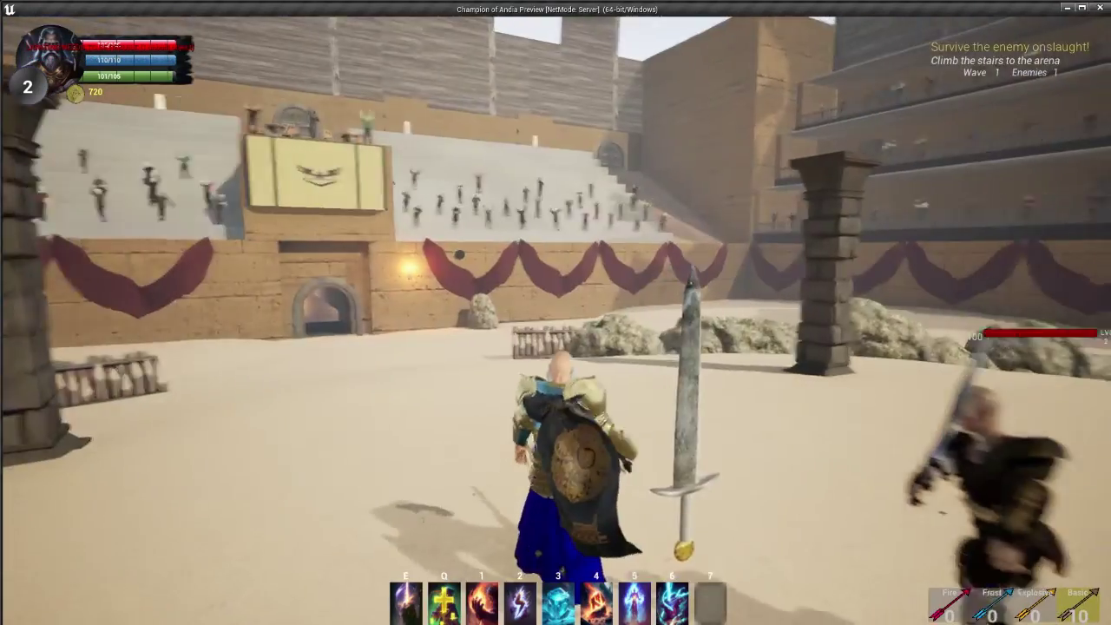
Step: Attack the enemy in the arena, and pause the game to leave for the main menu
key("a")
key("d")
left_click(556, 313)
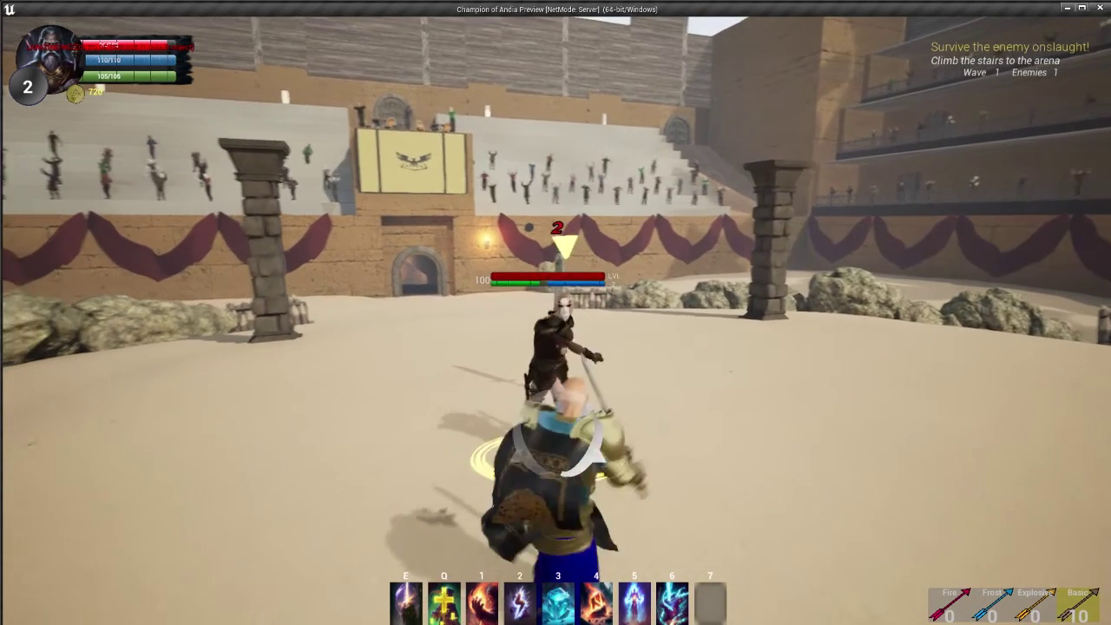
key("Escape")
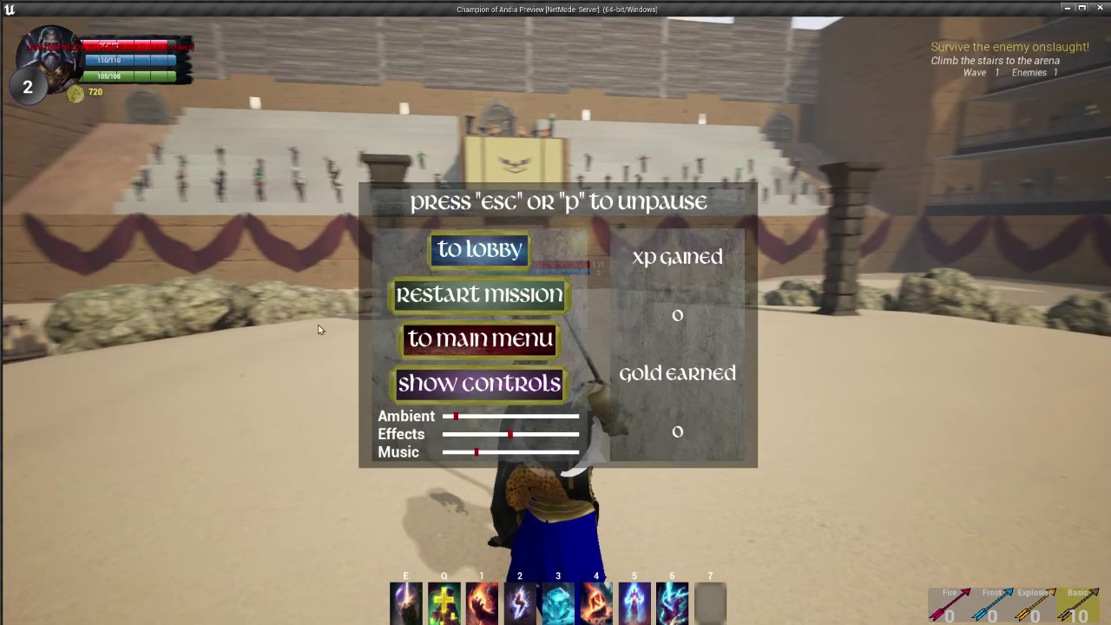
left_click(554, 346)
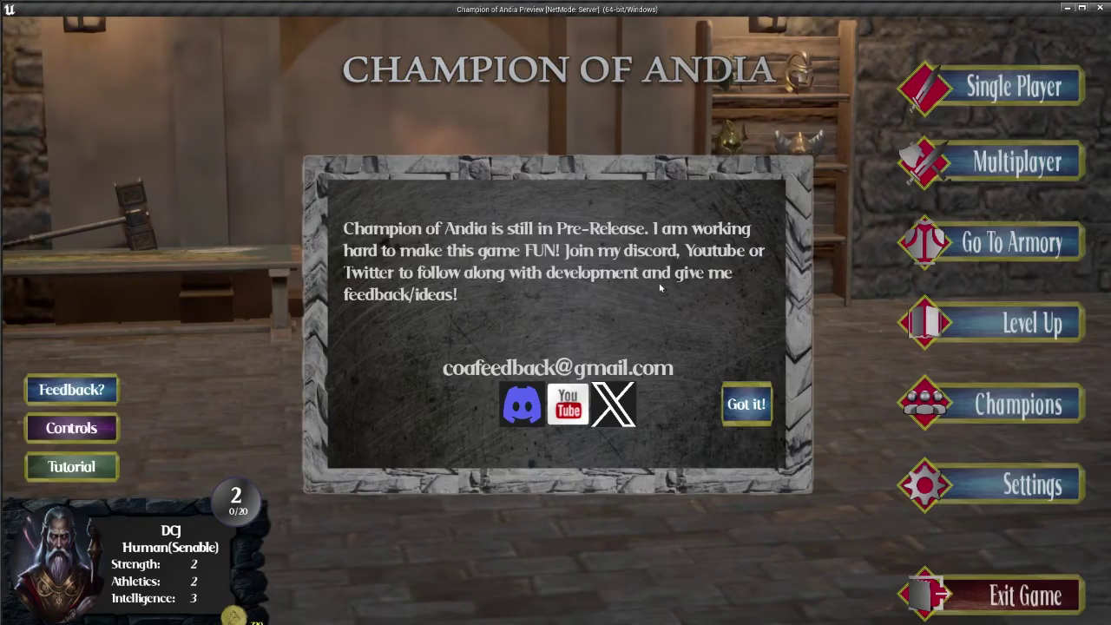
Step: Dismiss the pre-release notice, enter the armory, buy the dark curved blade from the melee weapons and accept the gear
left_click(742, 404)
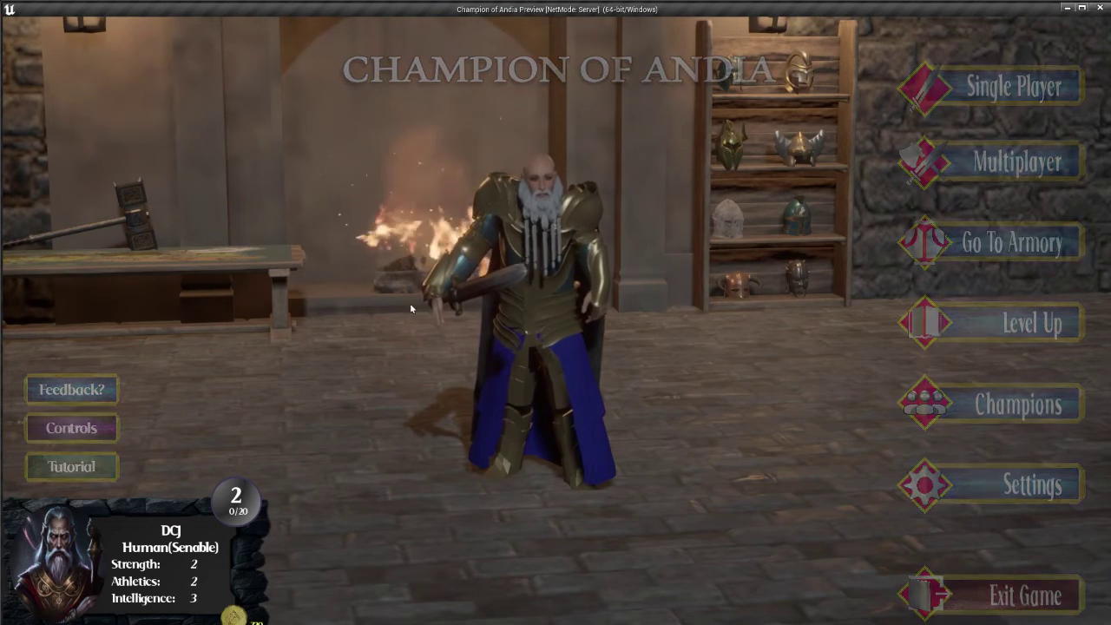
left_click(1011, 243)
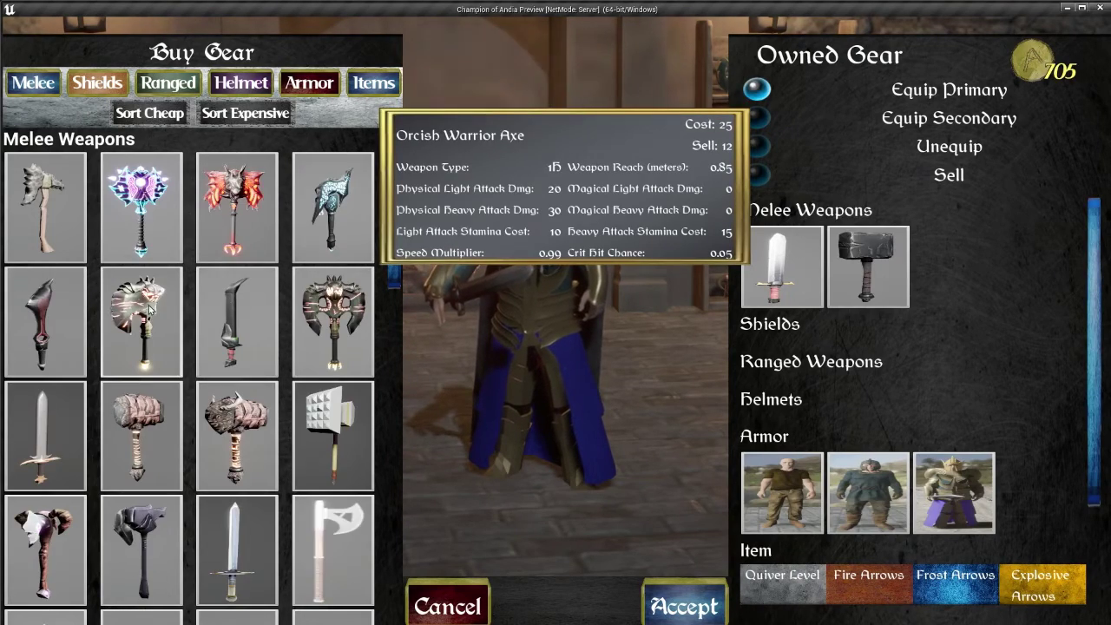
left_click(236, 321)
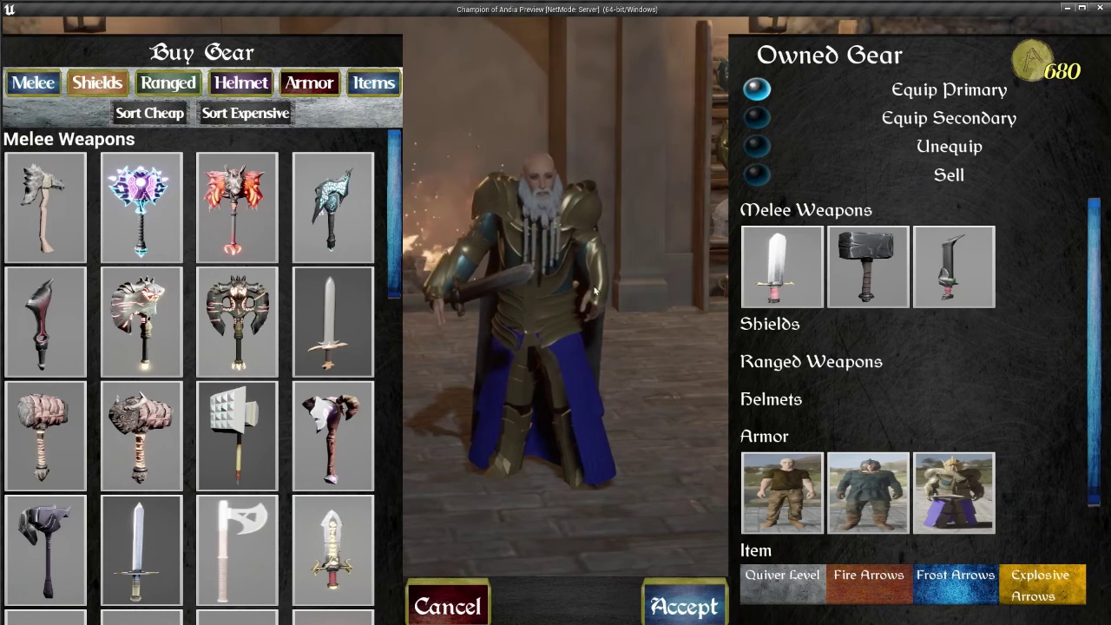
left_click(685, 606)
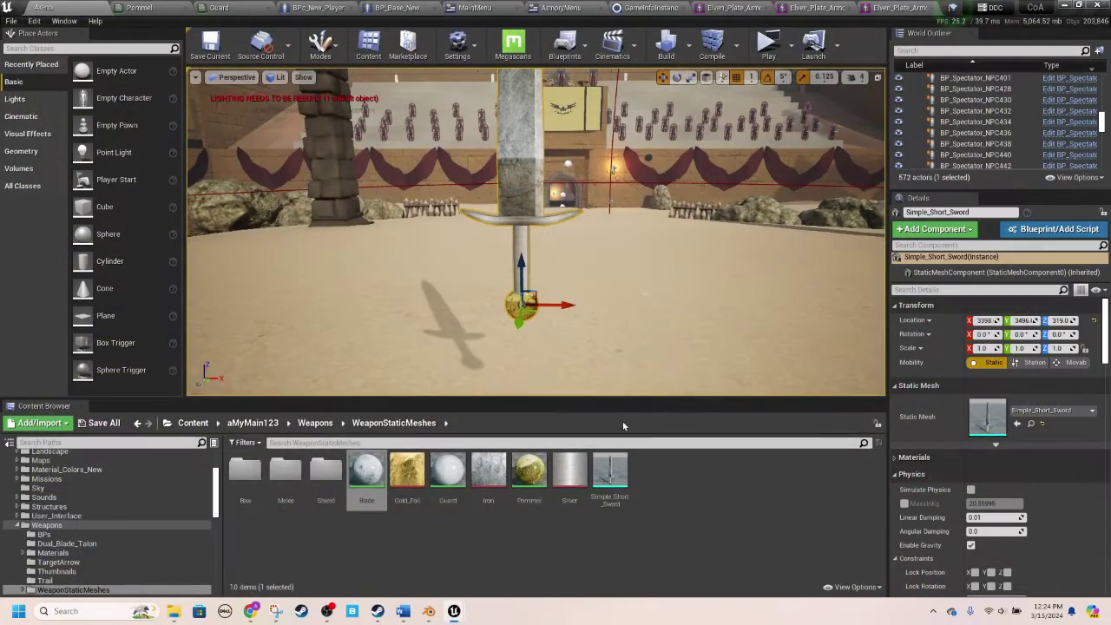
Step: Examine the sword's blade surface up close and from a distance in the Arena level
scroll(440, 252, "up", 10)
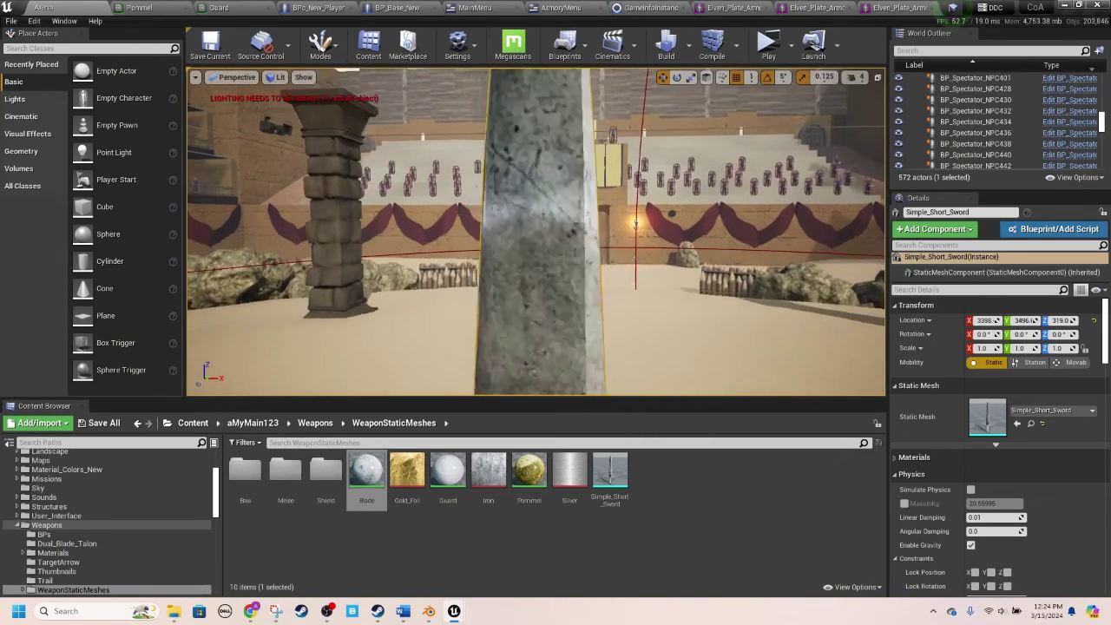
scroll(782, 363, "down", 8)
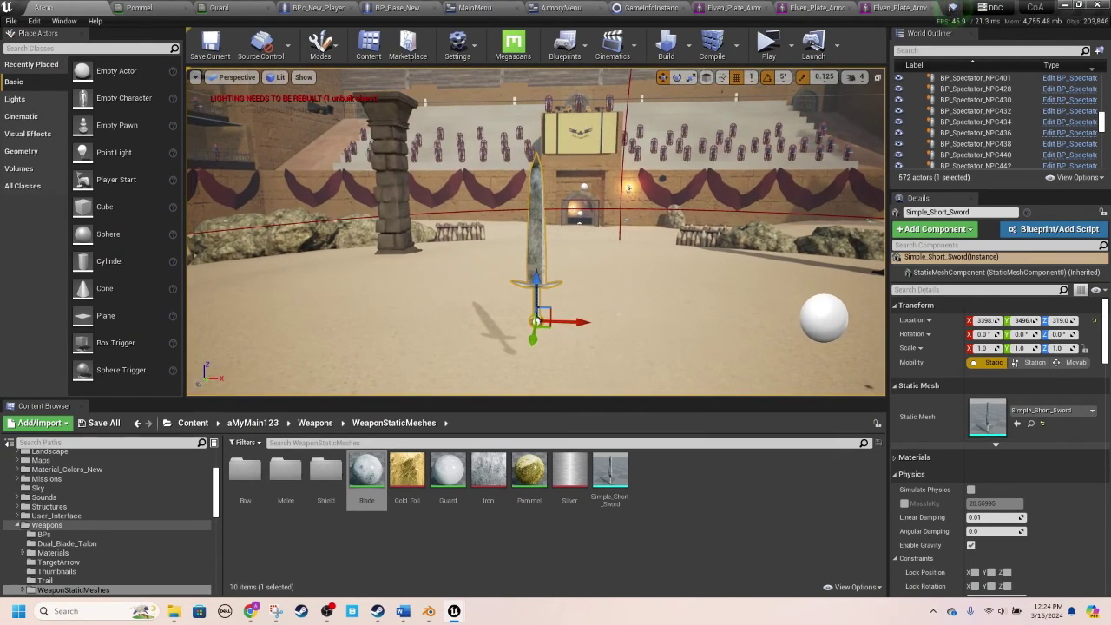